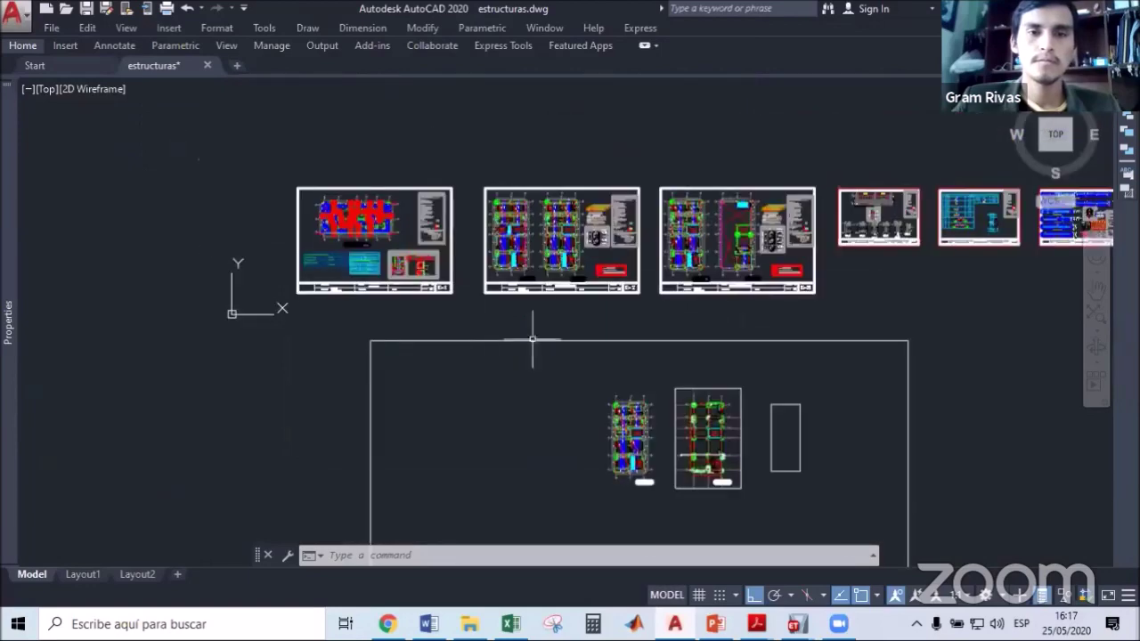
Examine the structural floor plans and the bays between axes E and F in the typical framing plan.
scroll(657, 465, "up", 5)
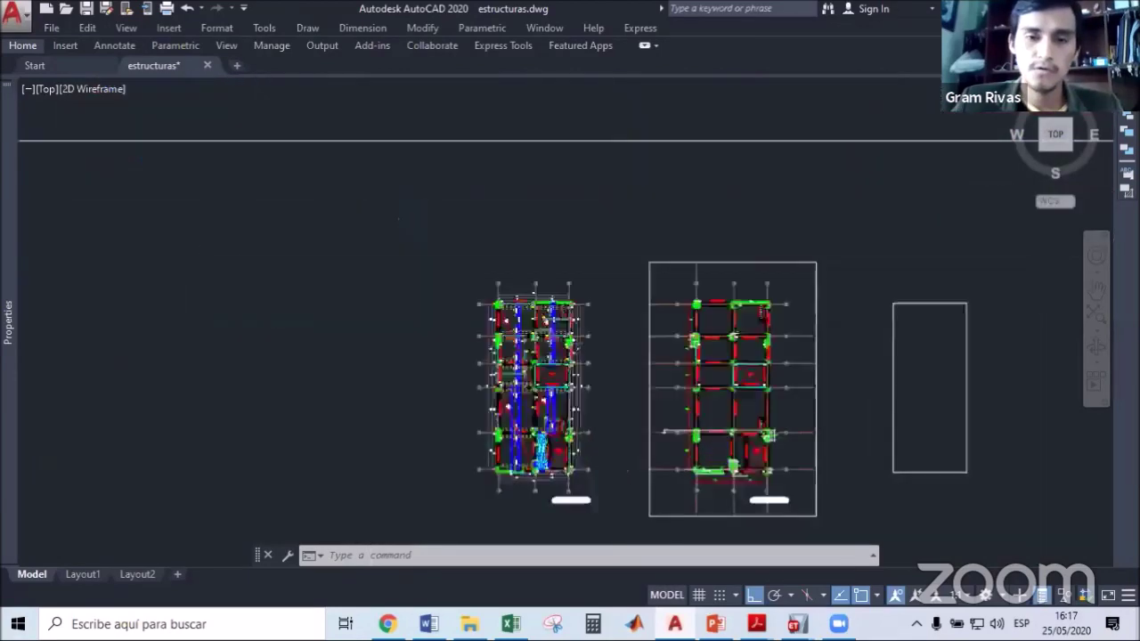
mouse_move(605, 415)
middle_mouse_down()
mouse_move(442, 394)
mouse_move(428, 407)
middle_mouse_up()
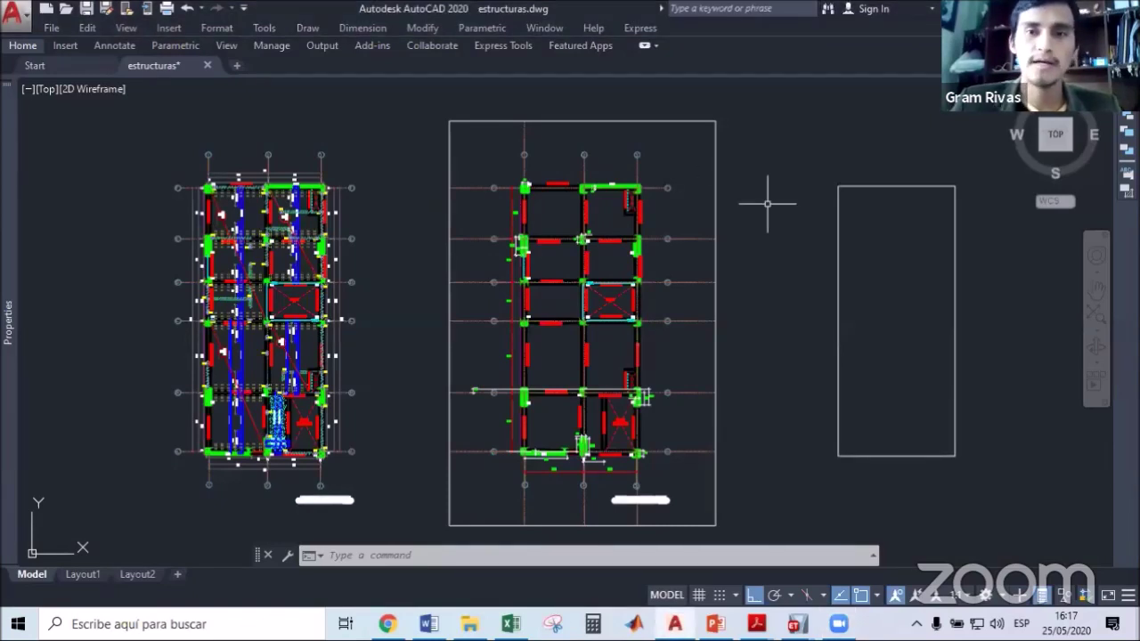
middle_click_drag(757, 207, 771, 239)
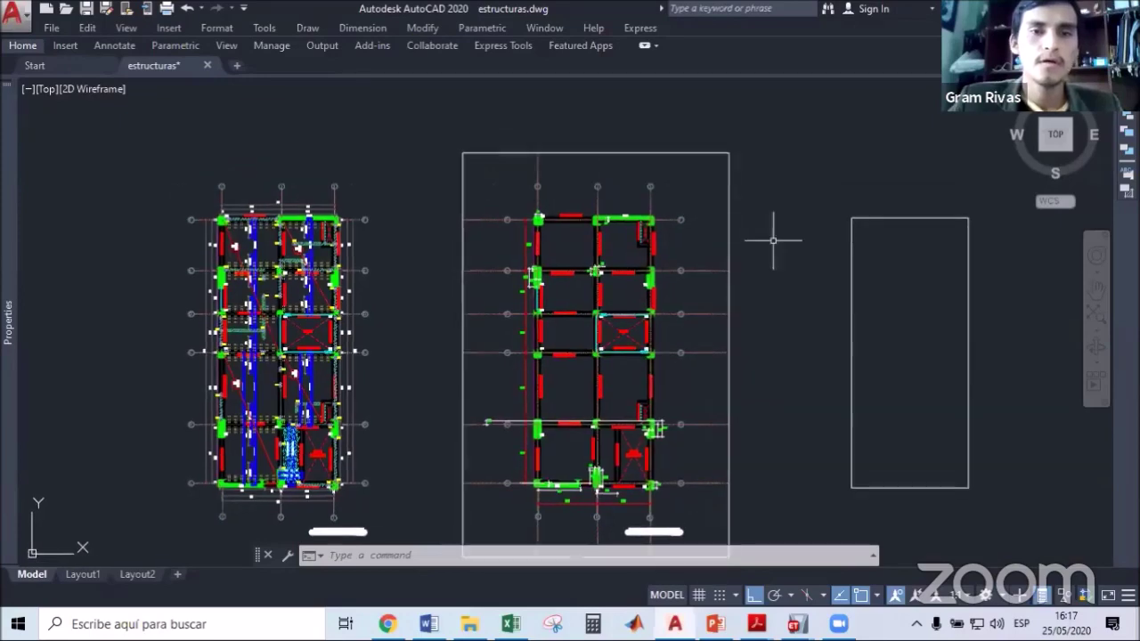
middle_click_drag(550, 336, 551, 300)
scroll(561, 167, "up", 6)
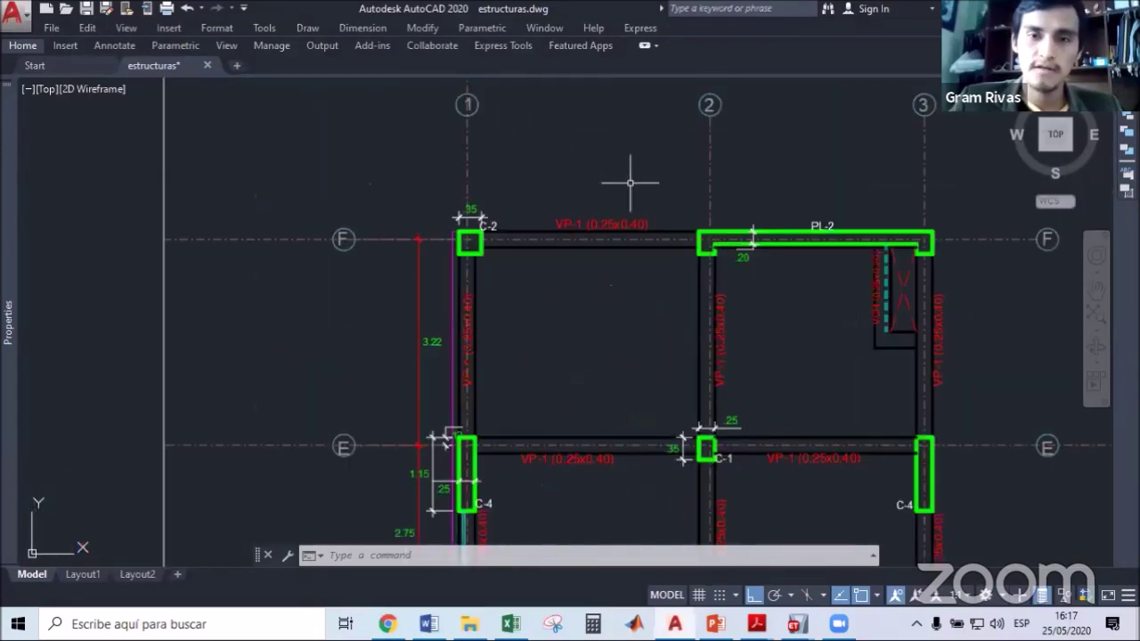
middle_click_drag(631, 178, 549, 227)
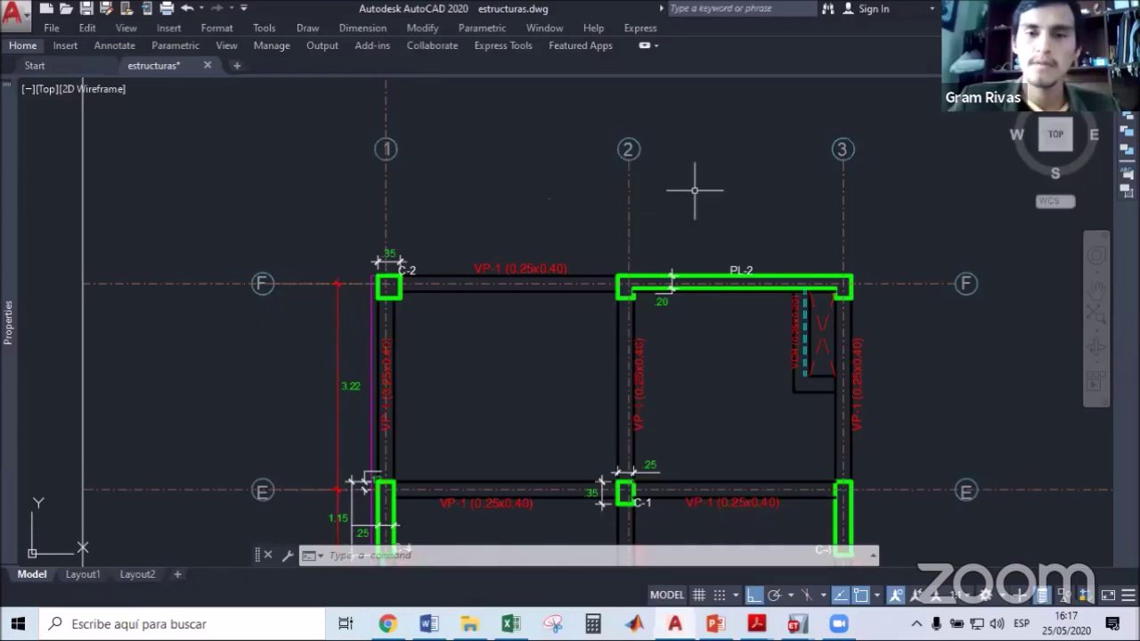
middle_click_drag(702, 313, 685, 278)
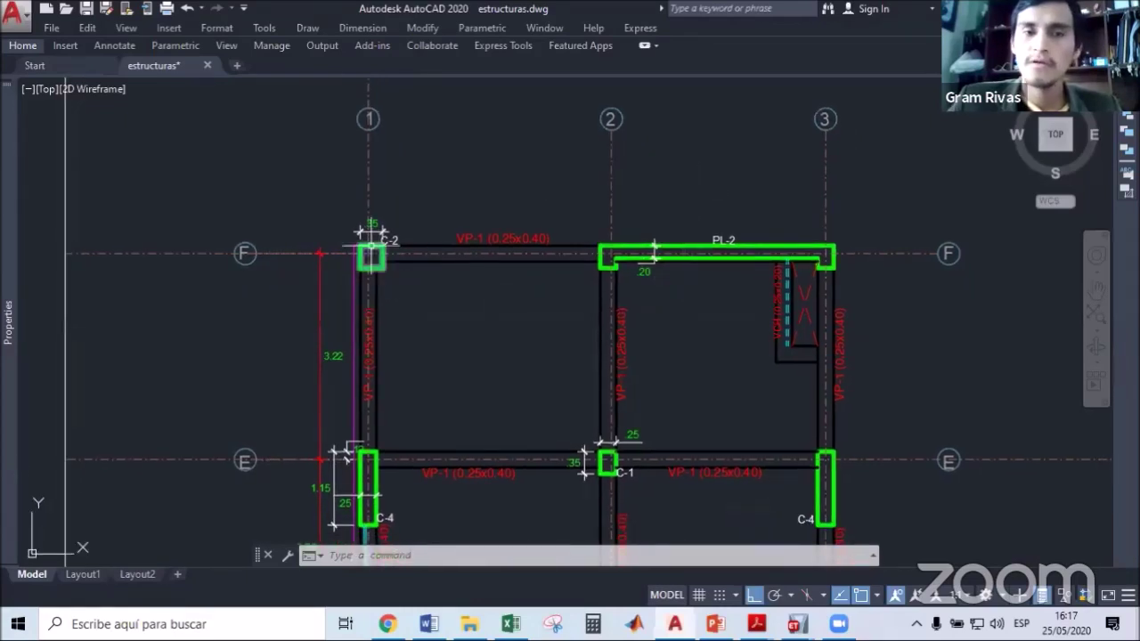
middle_click_drag(654, 252, 620, 239)
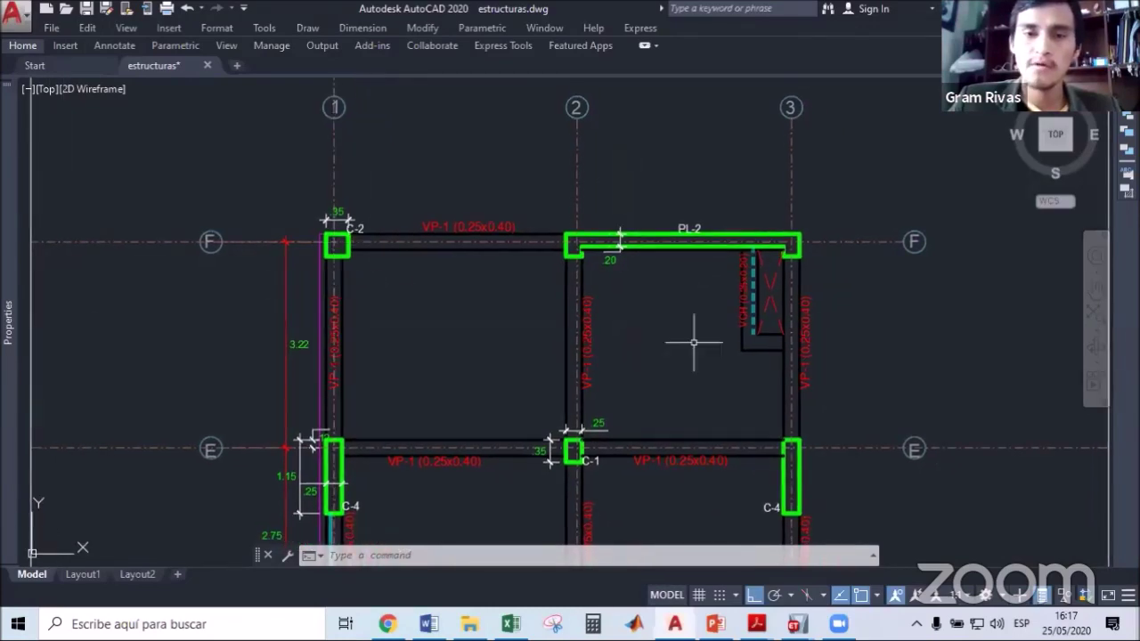
scroll(673, 255, "down", 6)
middle_click_drag(673, 350, 655, 327)
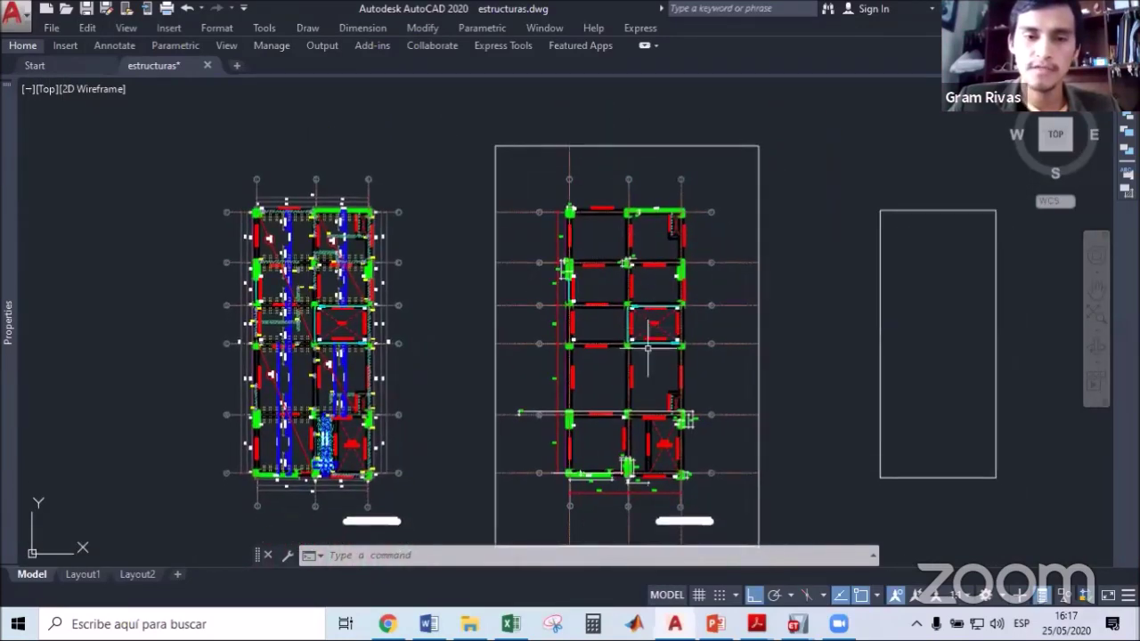
Examine columns C-1, C-2 and C-4 and wall PL-2 with their dimensions in the framing plan.
scroll(563, 215, "up", 6)
middle_click_drag(625, 178, 561, 236)
scroll(581, 240, "down", 6)
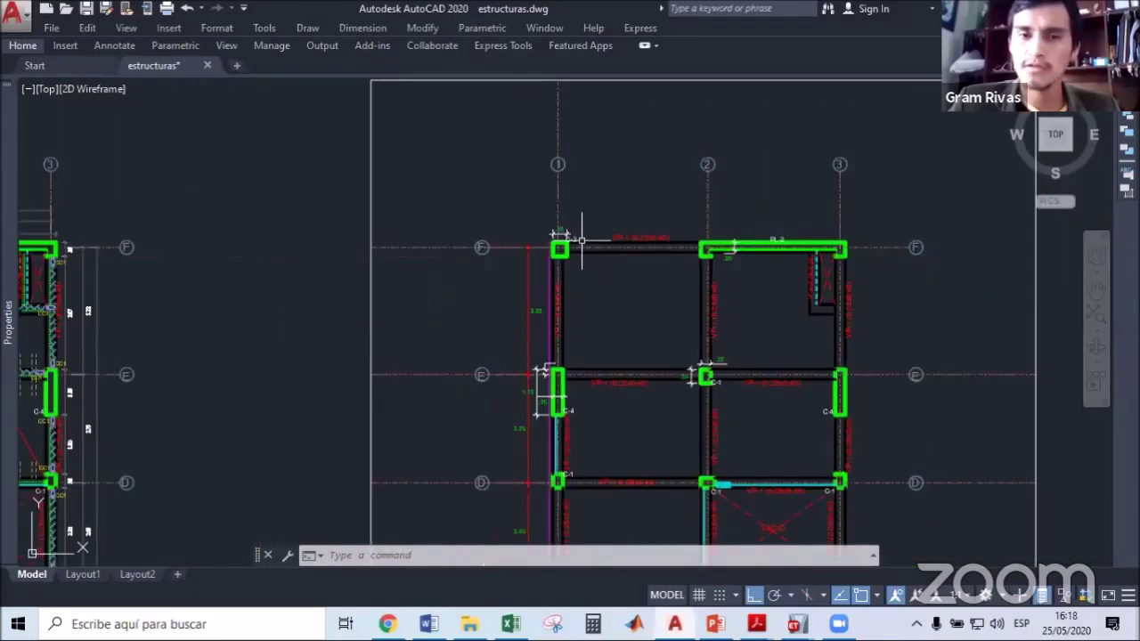
scroll(687, 369, "up", 6)
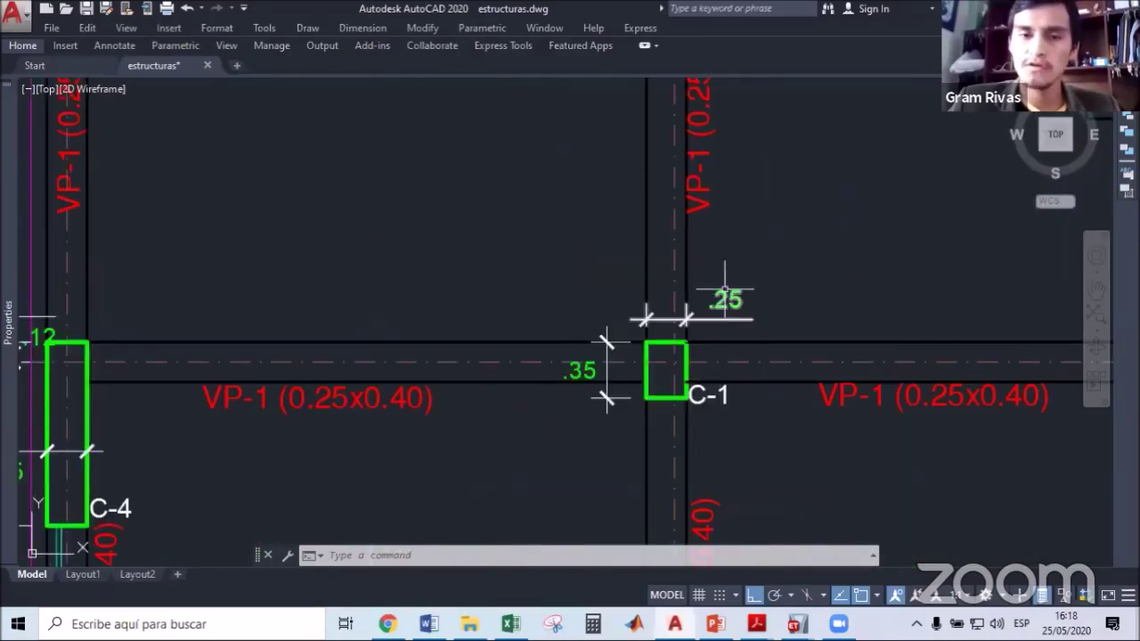
scroll(674, 217, "down", 6)
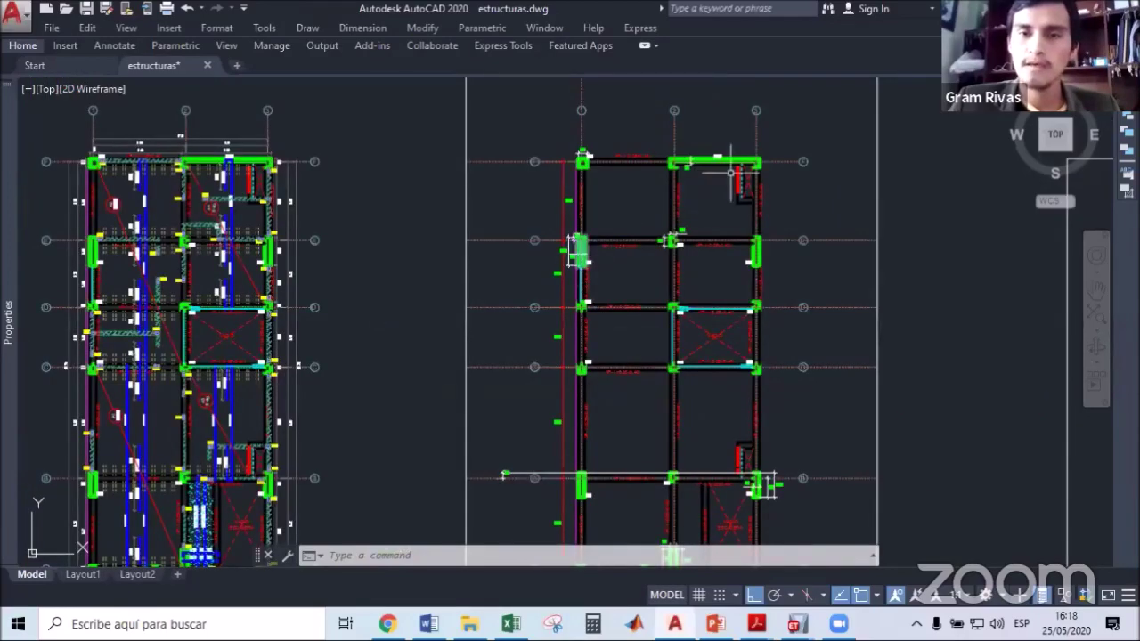
scroll(726, 162, "up", 6)
scroll(550, 161, "down", 5)
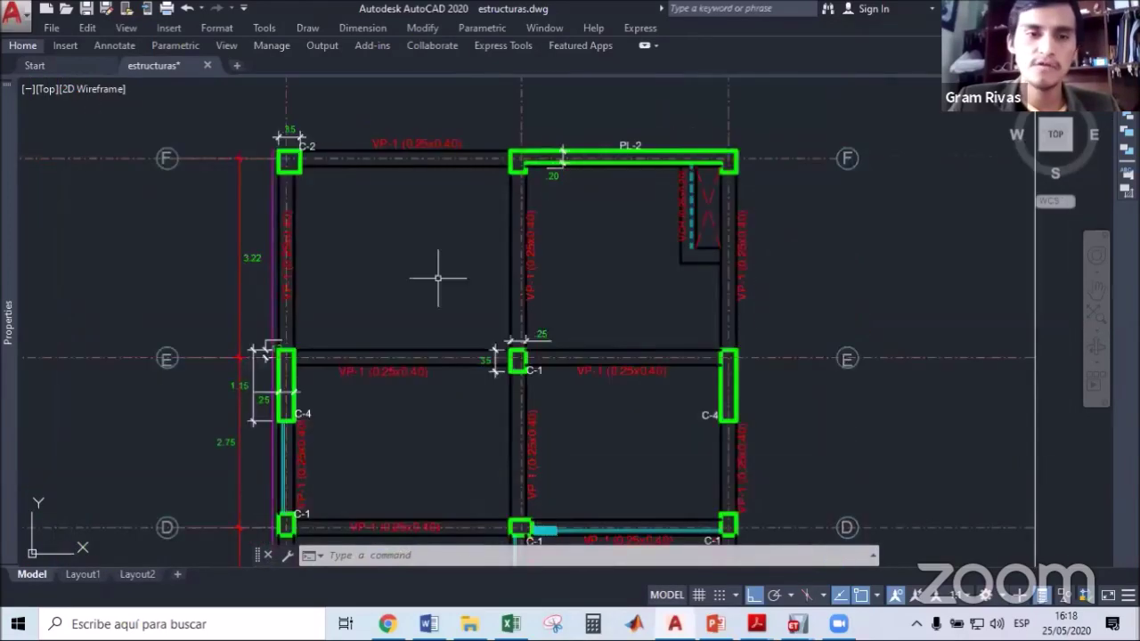
scroll(254, 419, "up", 6)
scroll(703, 201, "down", 7)
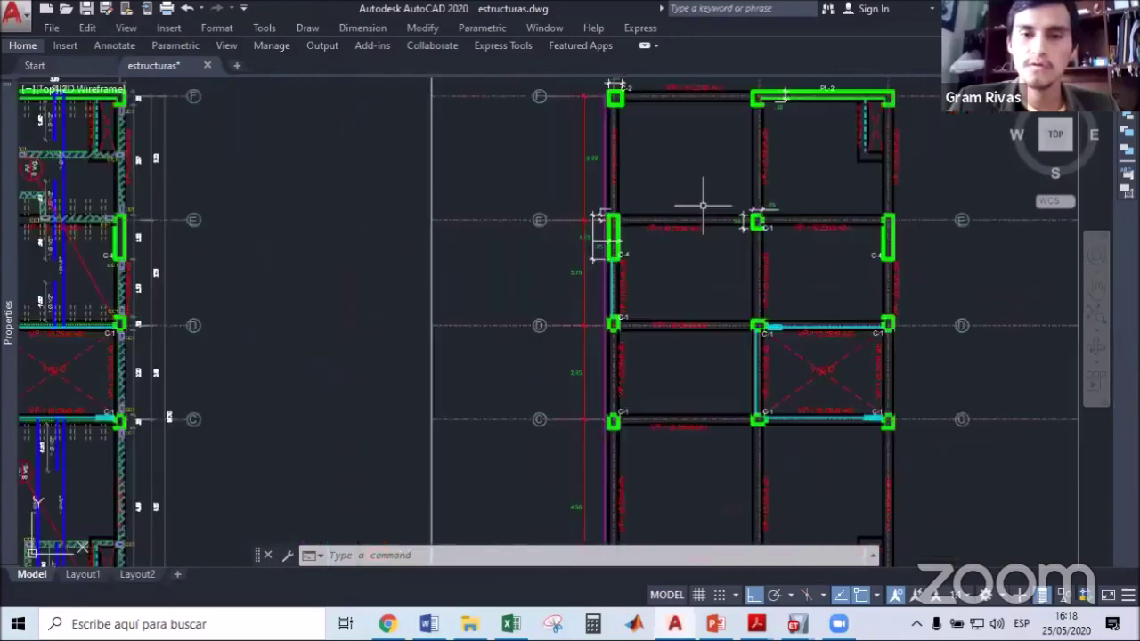
scroll(681, 278, "up", 2)
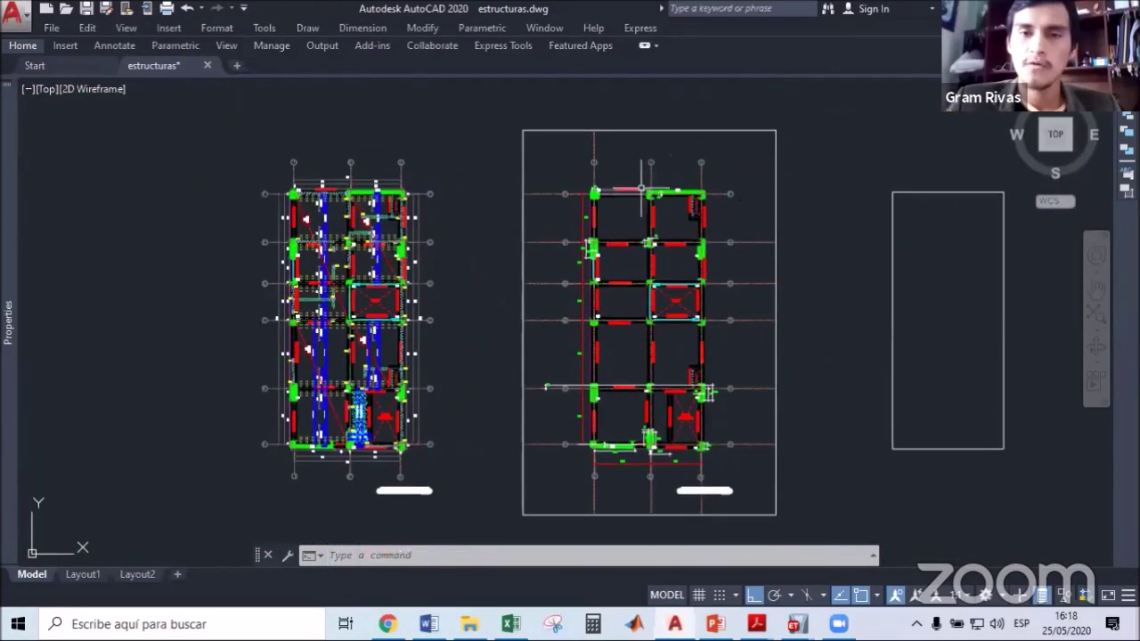
Examine the VP-1 beams, the column layout and the stair void between axes A and B in the framing plan.
scroll(636, 187, "up", 8)
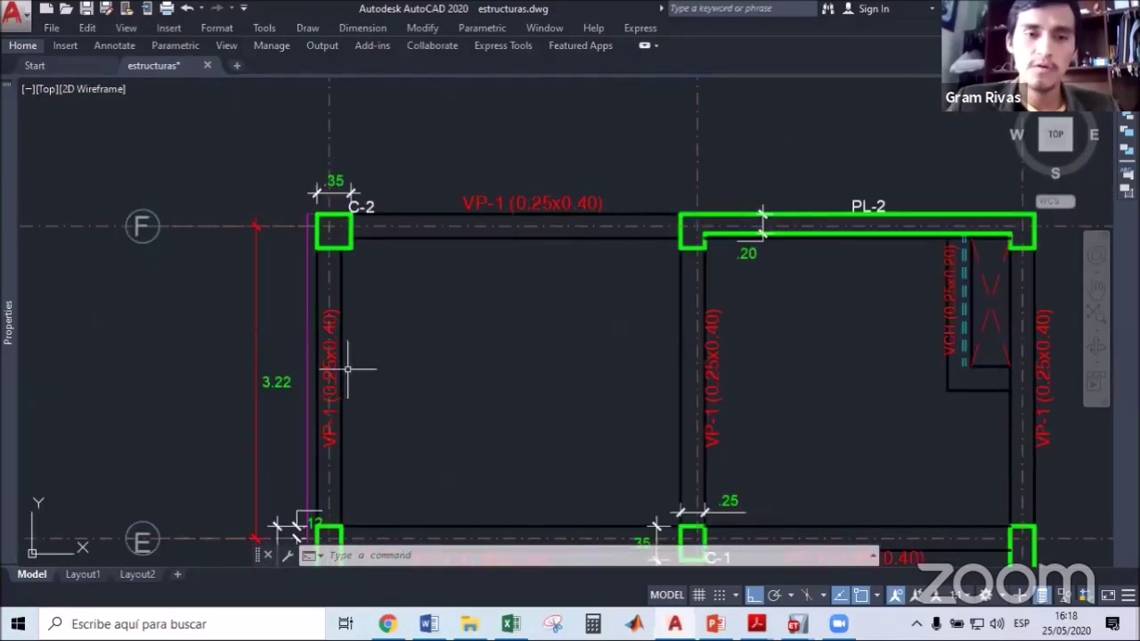
middle_click_drag(792, 400, 721, 248)
scroll(721, 247, "down", 8)
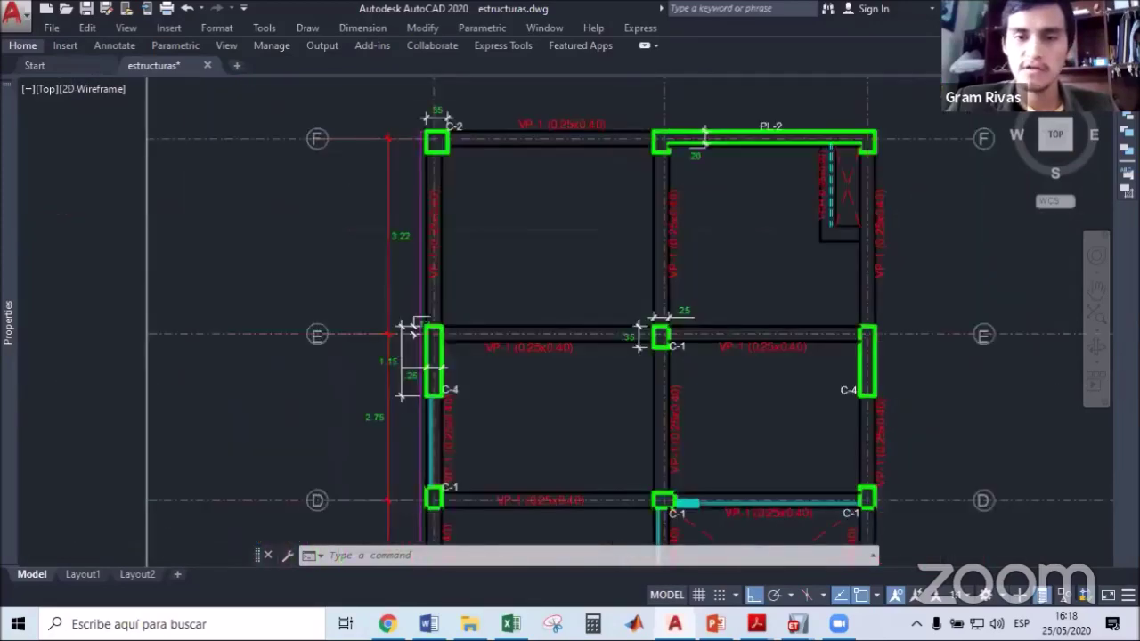
scroll(720, 450, "up", 6)
middle_click_drag(737, 432, 717, 417)
middle_click_drag(743, 350, 712, 375)
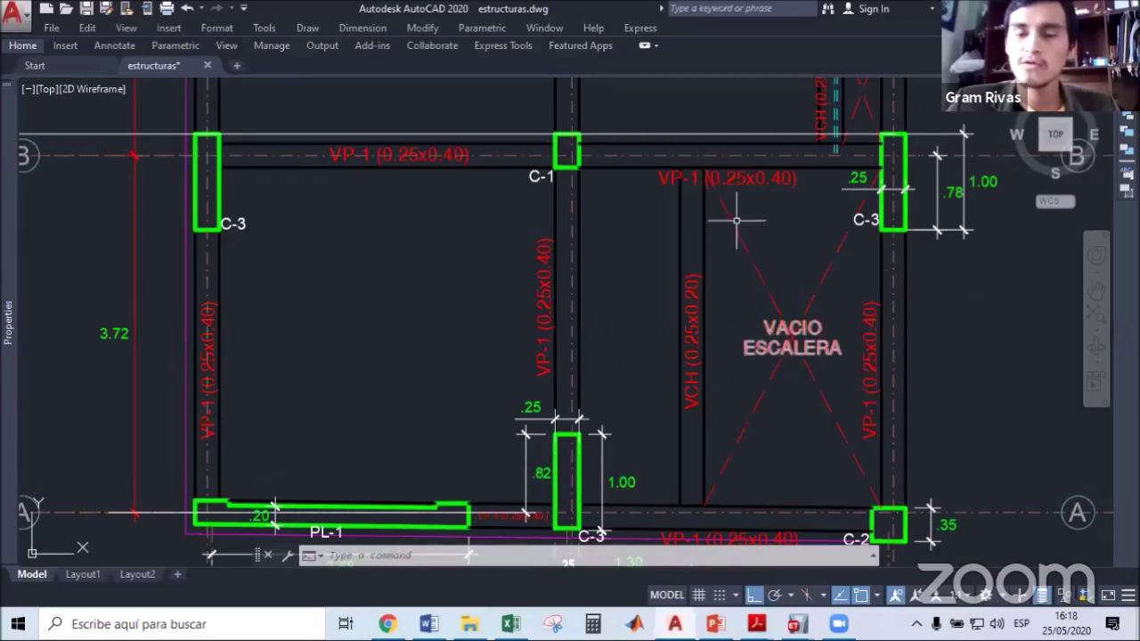
scroll(726, 342, "down", 4)
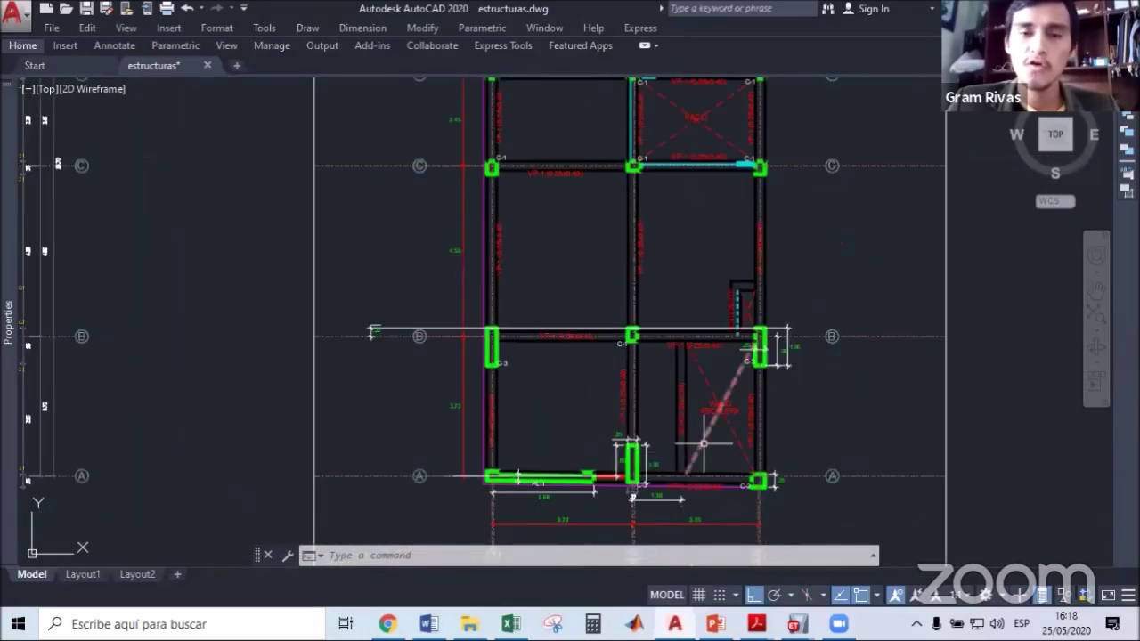
scroll(706, 407, "down", 3)
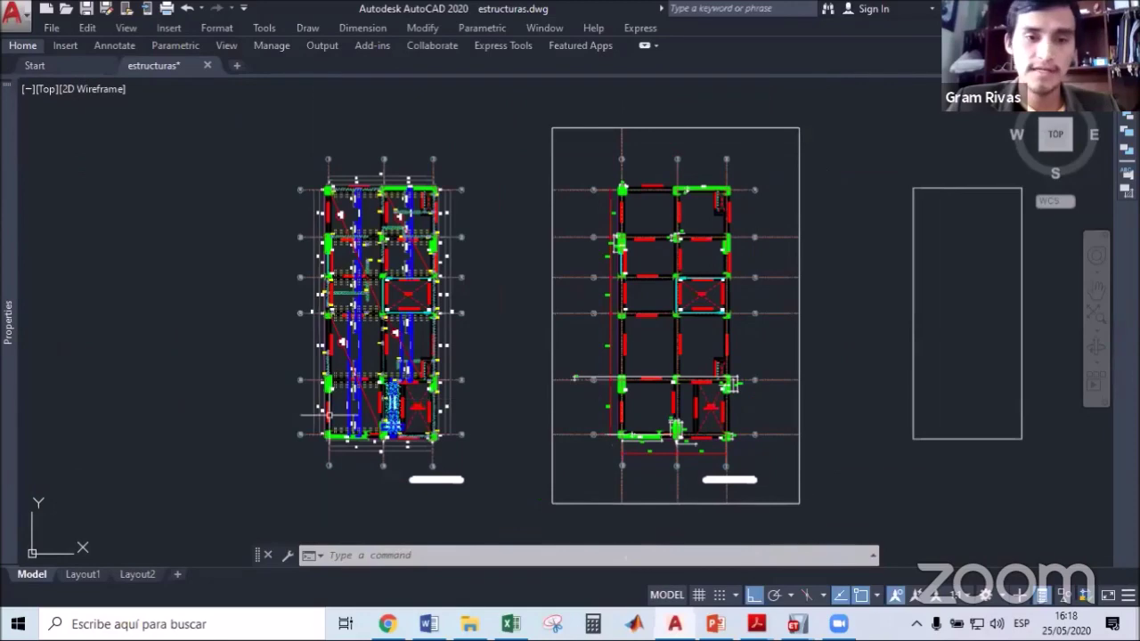
Examine the slab reinforcement plan, focusing on the joists and the solid slab beside the stair void.
scroll(343, 412, "up", 2)
scroll(336, 425, "up", 2)
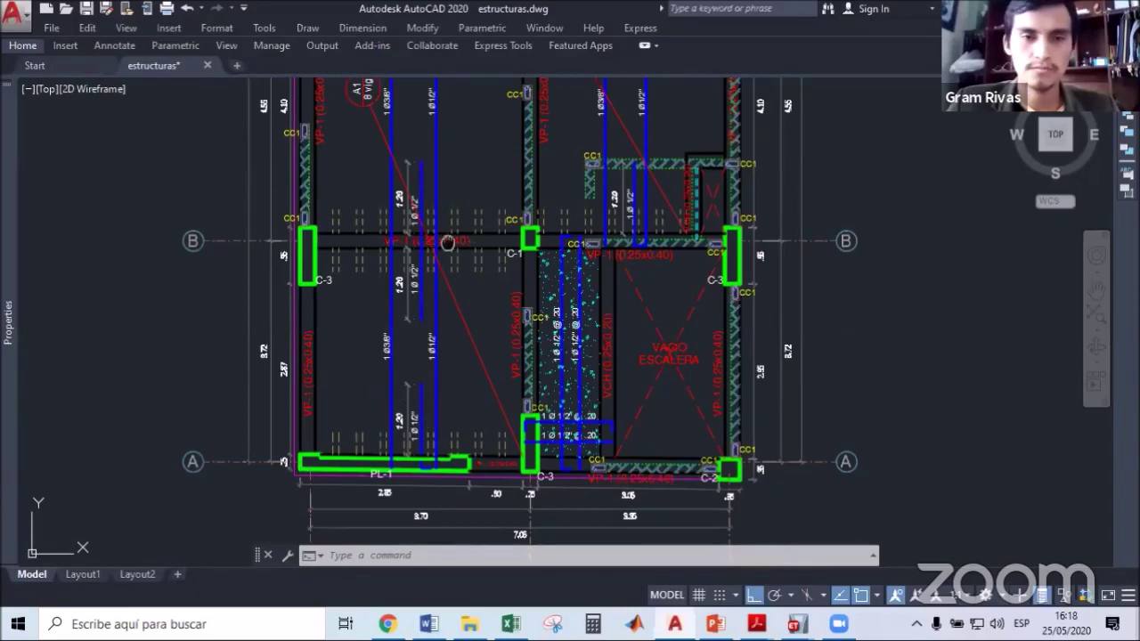
middle_click_drag(448, 242, 436, 365)
scroll(449, 367, "down", 2)
middle_click_drag(446, 202, 486, 356)
scroll(477, 224, "down", 3)
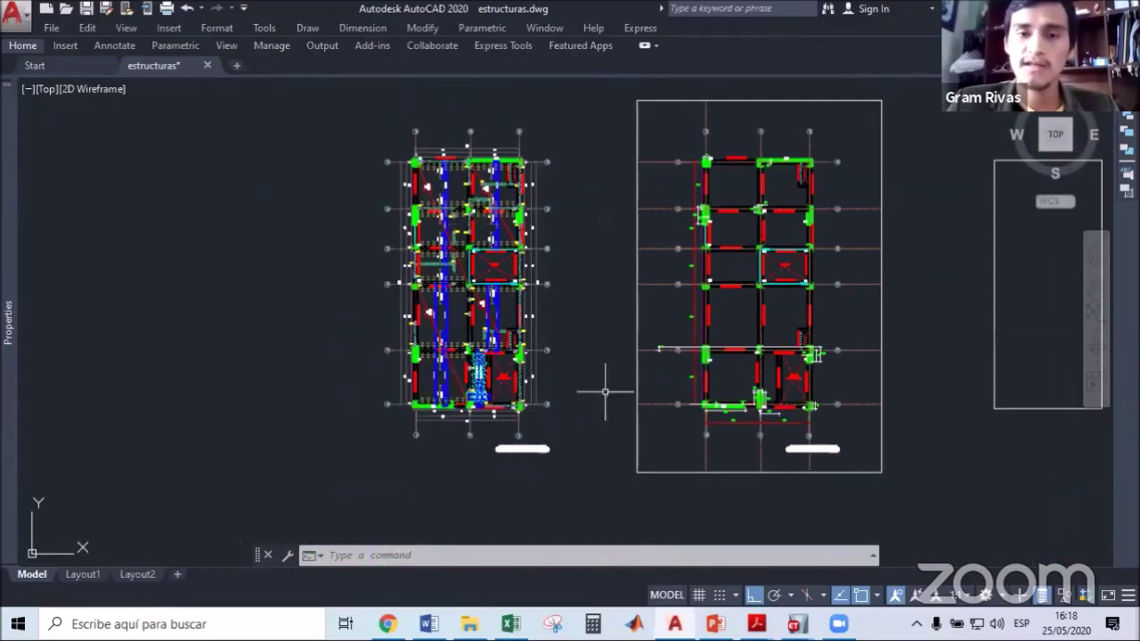
scroll(490, 372, "up", 4)
scroll(495, 373, "up", 2)
middle_click_drag(495, 372, 444, 368)
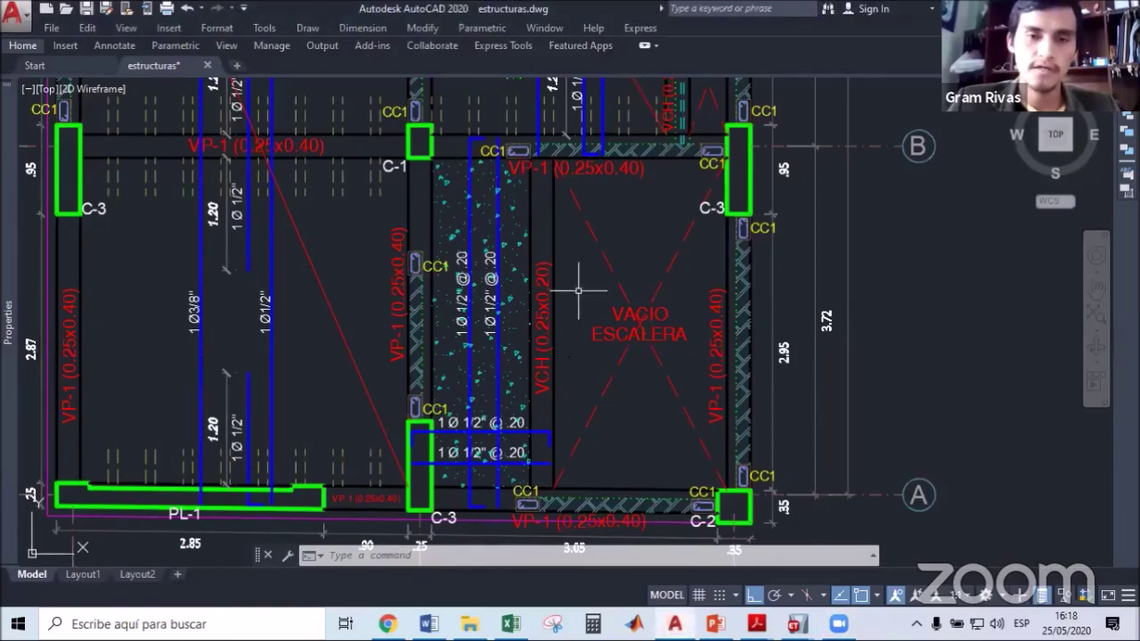
scroll(583, 292, "down", 5)
scroll(577, 290, "down", 2)
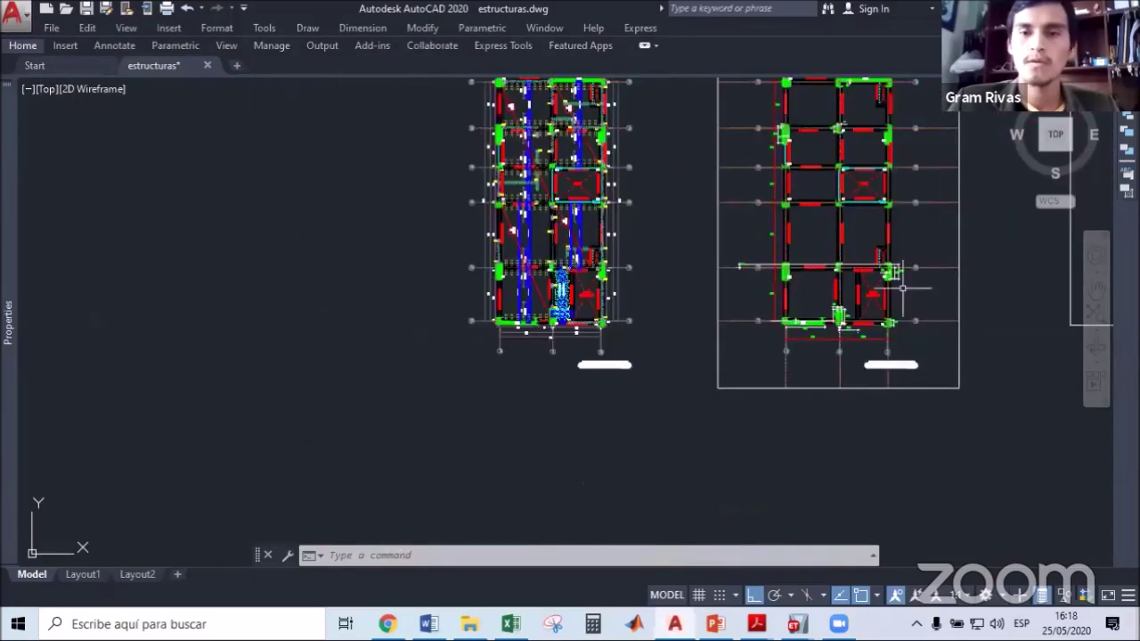
Examine the framing plan's title, its number of levels and the bays between axes A and C.
middle_click_drag(903, 289, 732, 360)
middle_click_drag(662, 180, 663, 221)
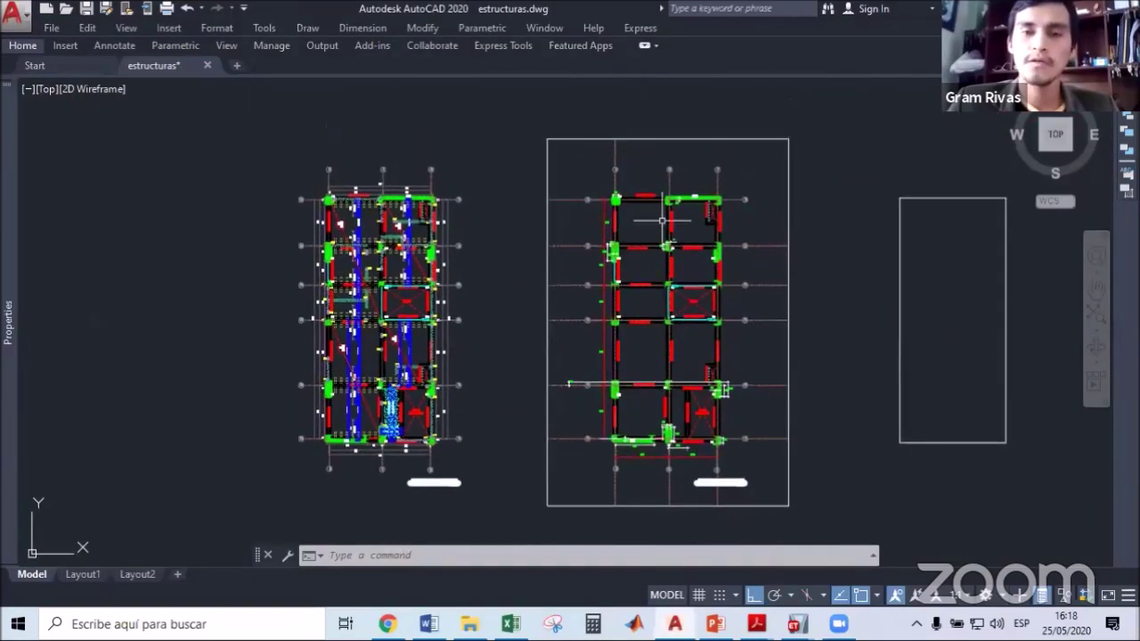
scroll(722, 476, "up", 5)
scroll(722, 476, "up", 2)
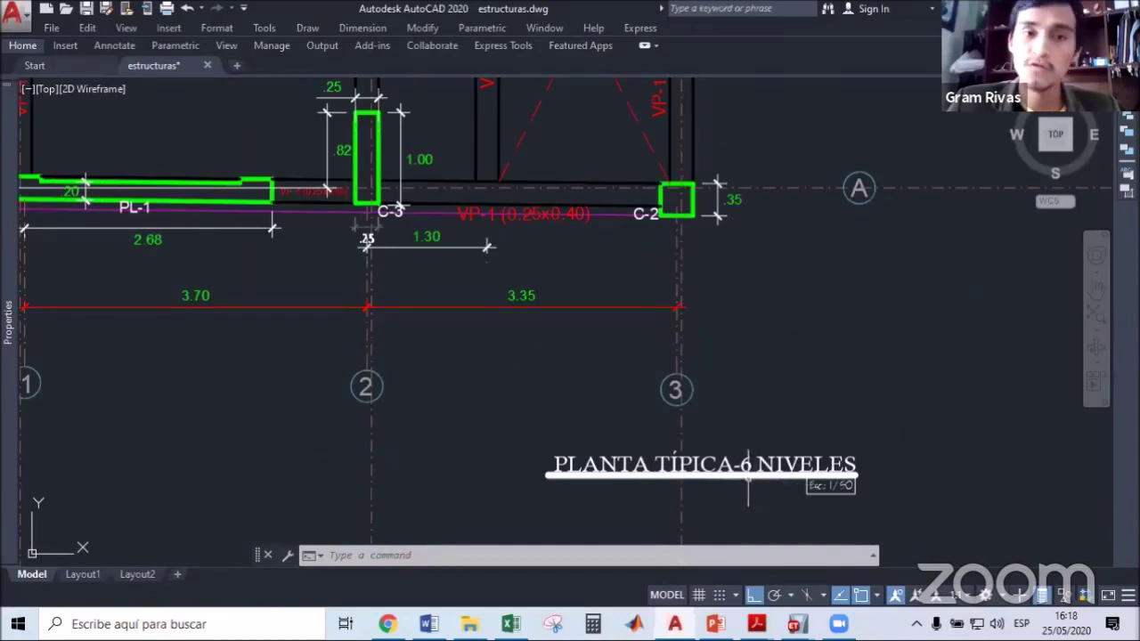
middle_click_drag(733, 445, 741, 428)
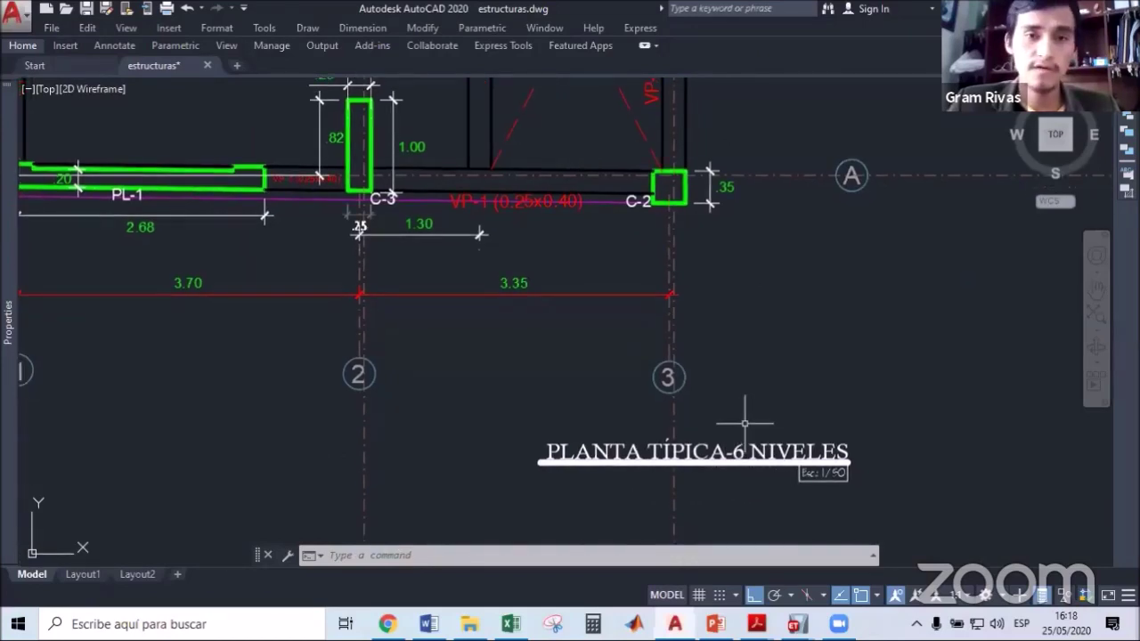
scroll(744, 424, "down", 3)
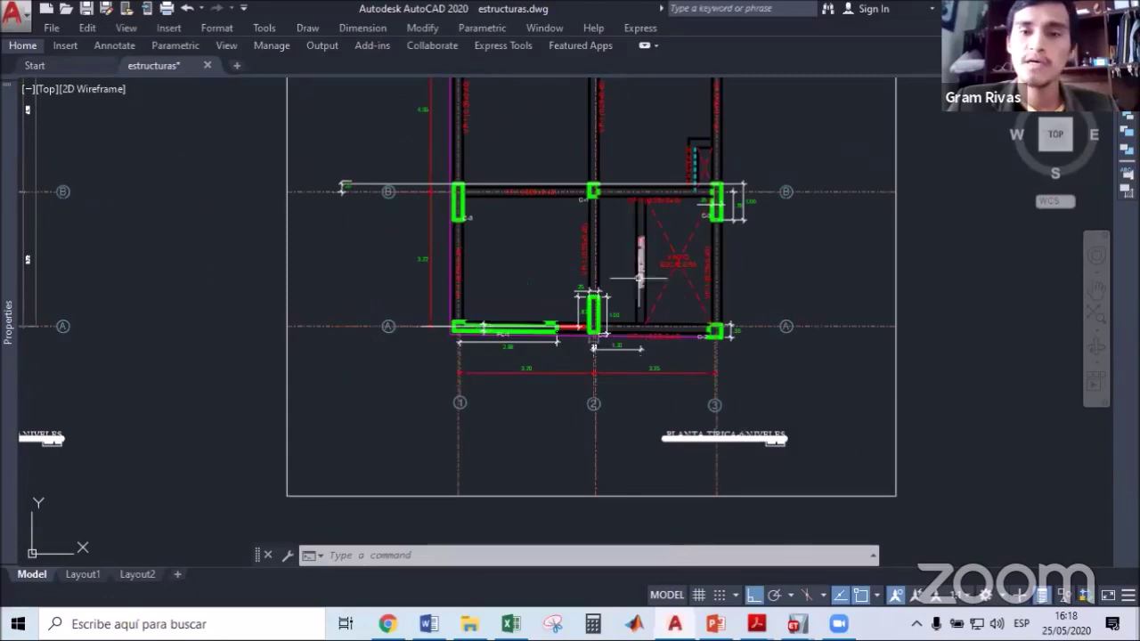
middle_click_drag(635, 254, 625, 339)
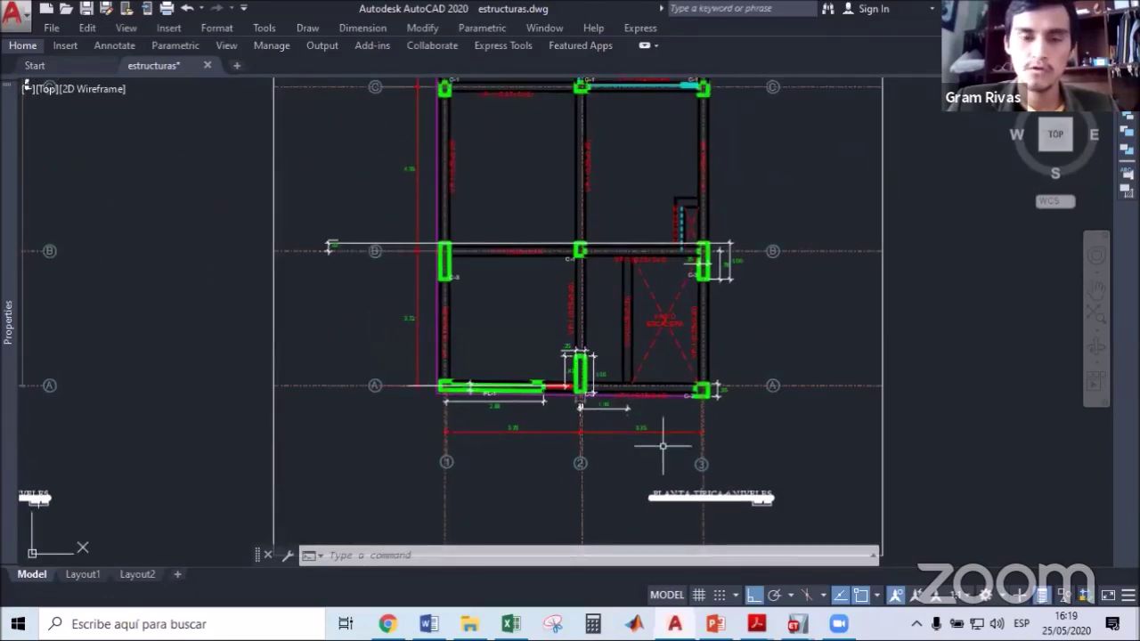
scroll(663, 444, "down", 3)
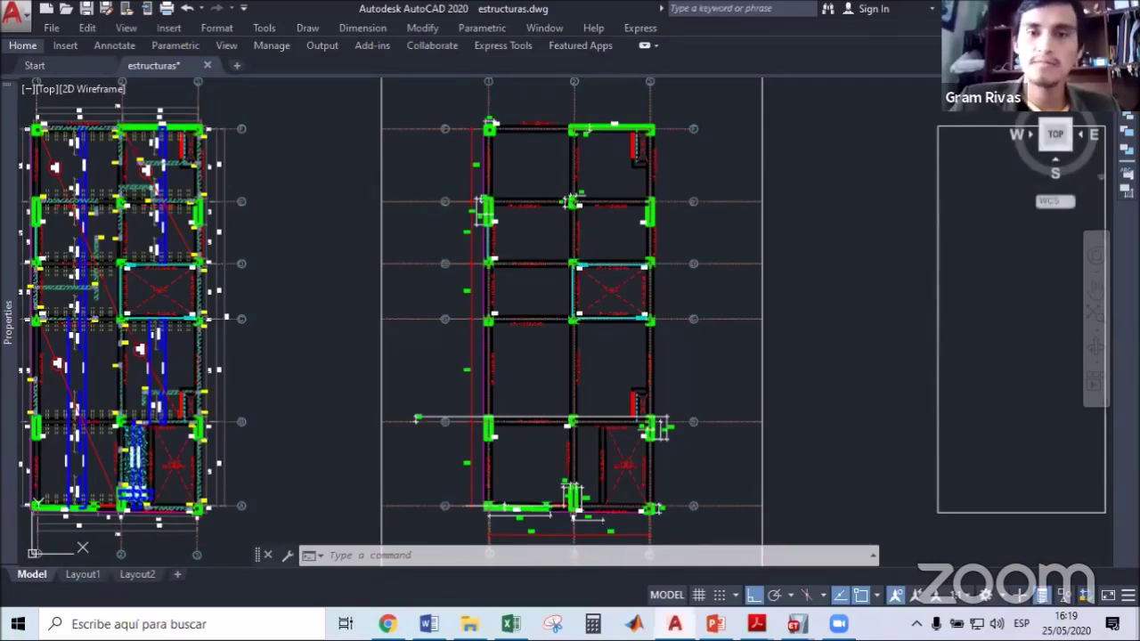
Examine the C-4 columns and the bays between axes C and E in the framing plan.
scroll(634, 189, "up", 4)
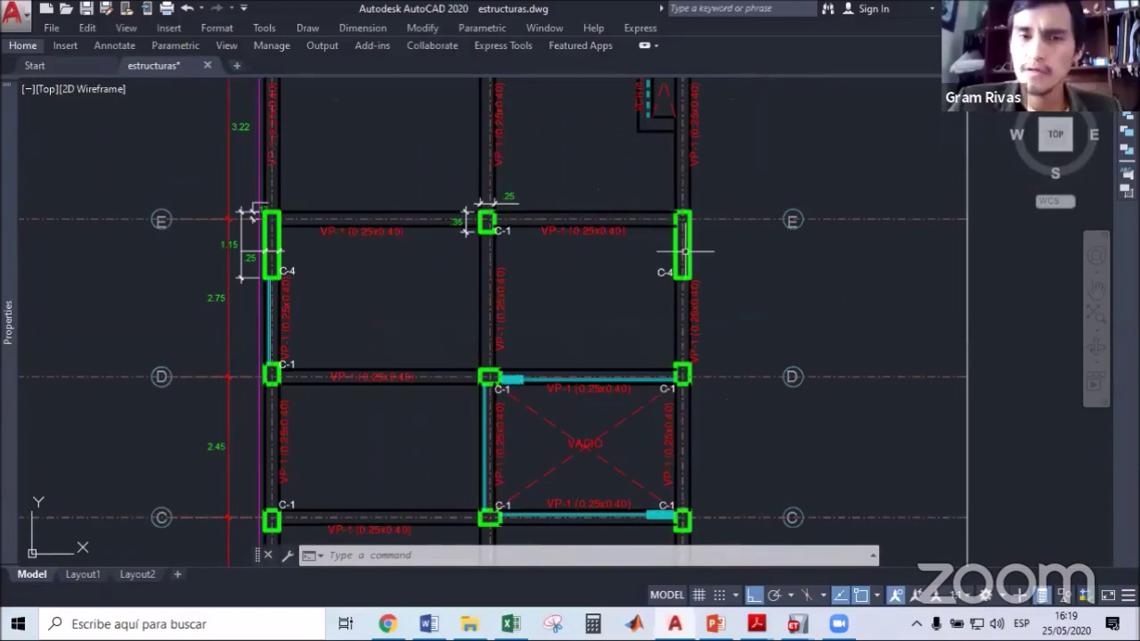
scroll(692, 253, "down", 2)
scroll(546, 238, "up", 2)
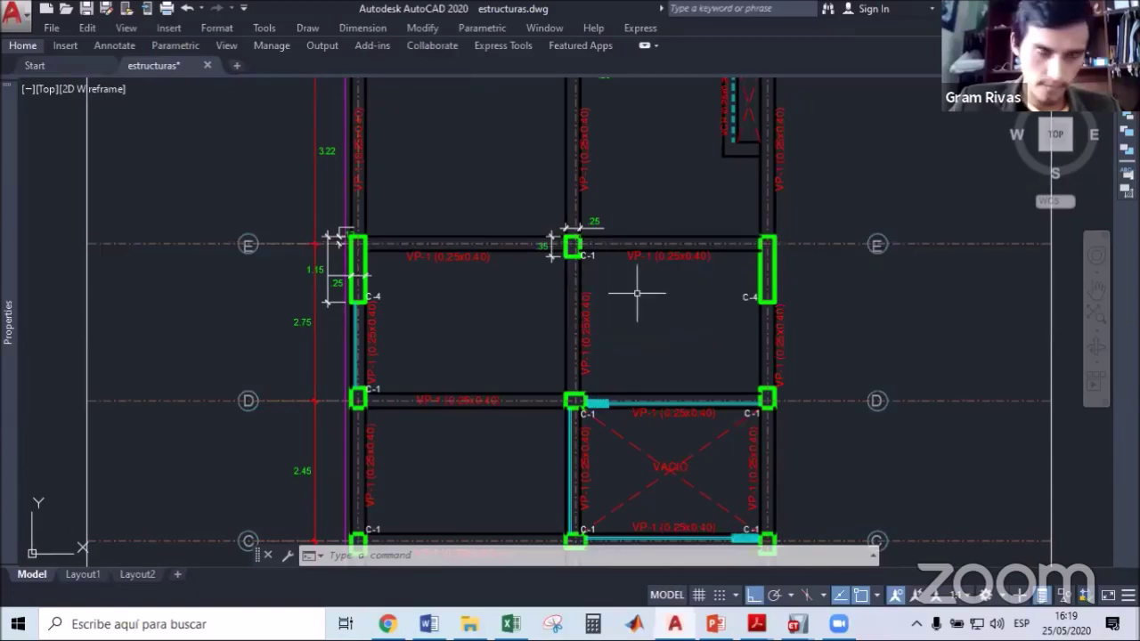
scroll(631, 294, "down", 2)
mouse_move(653, 236)
middle_mouse_down()
mouse_move(649, 294)
mouse_move(627, 293)
mouse_move(632, 271)
middle_mouse_up()
scroll(648, 293, "down", 2)
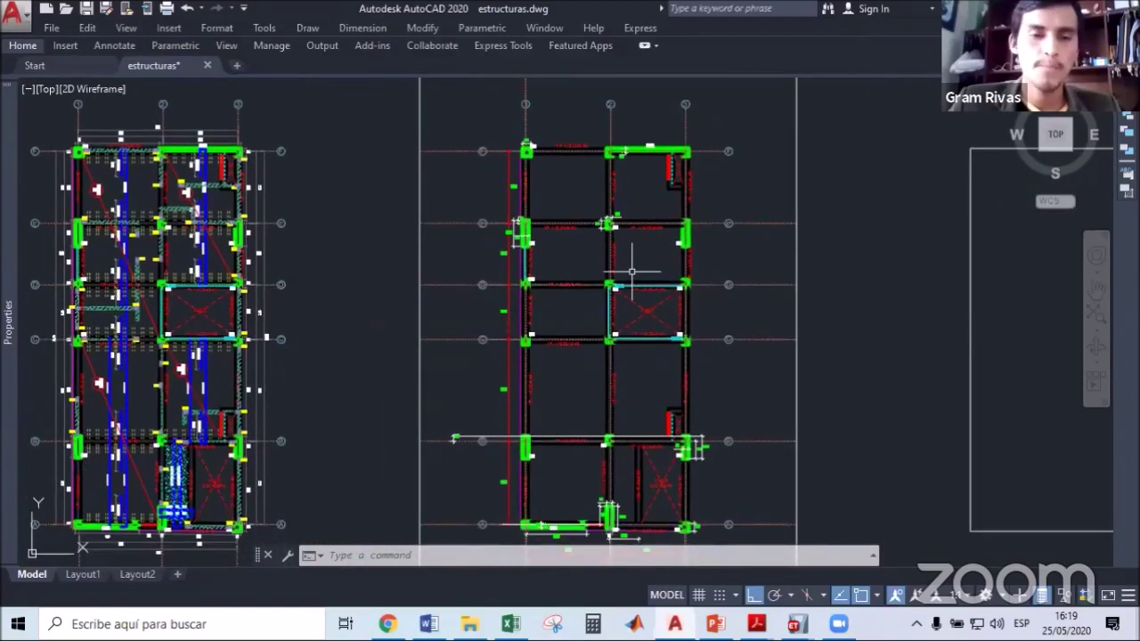
Switch to the ETABS window showing the start page and start a new model.
left_click(795, 624)
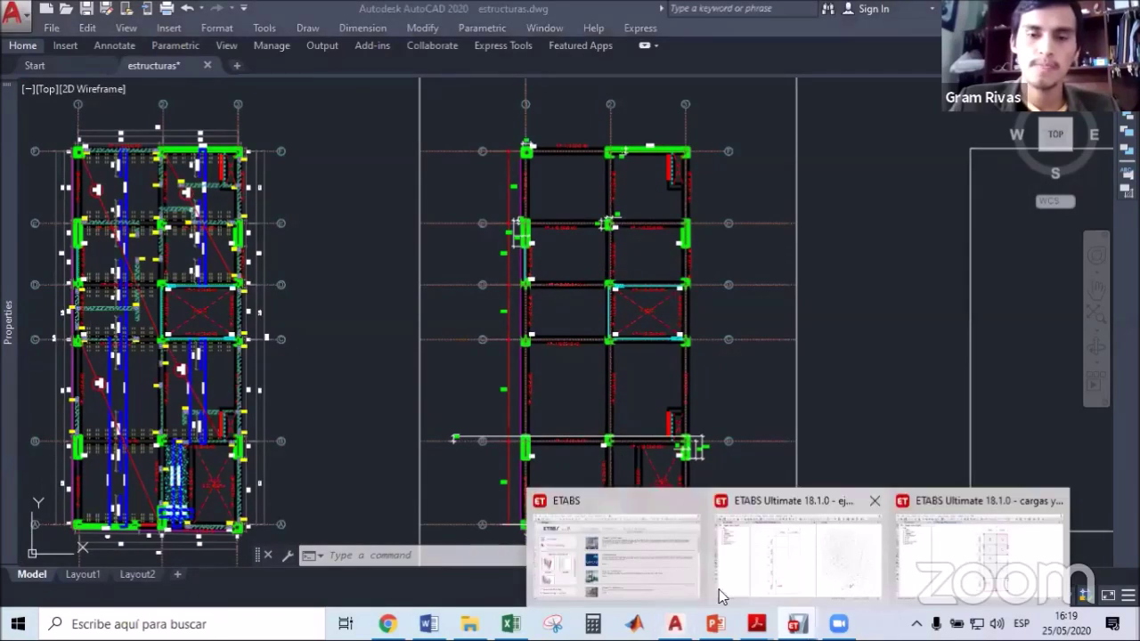
left_click(653, 566)
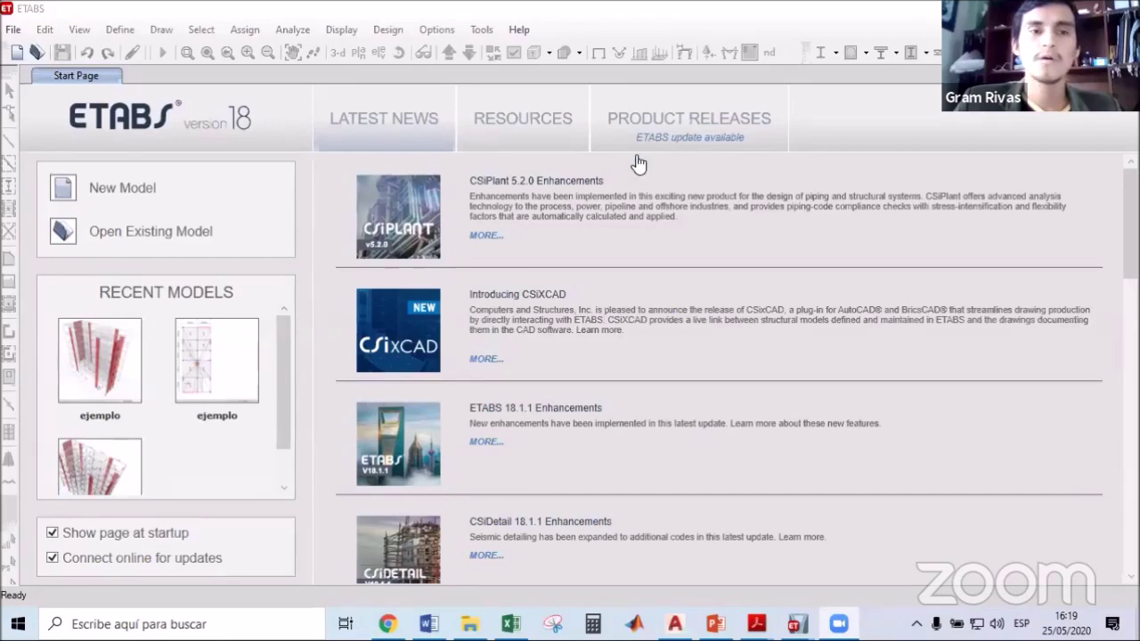
left_click(19, 37)
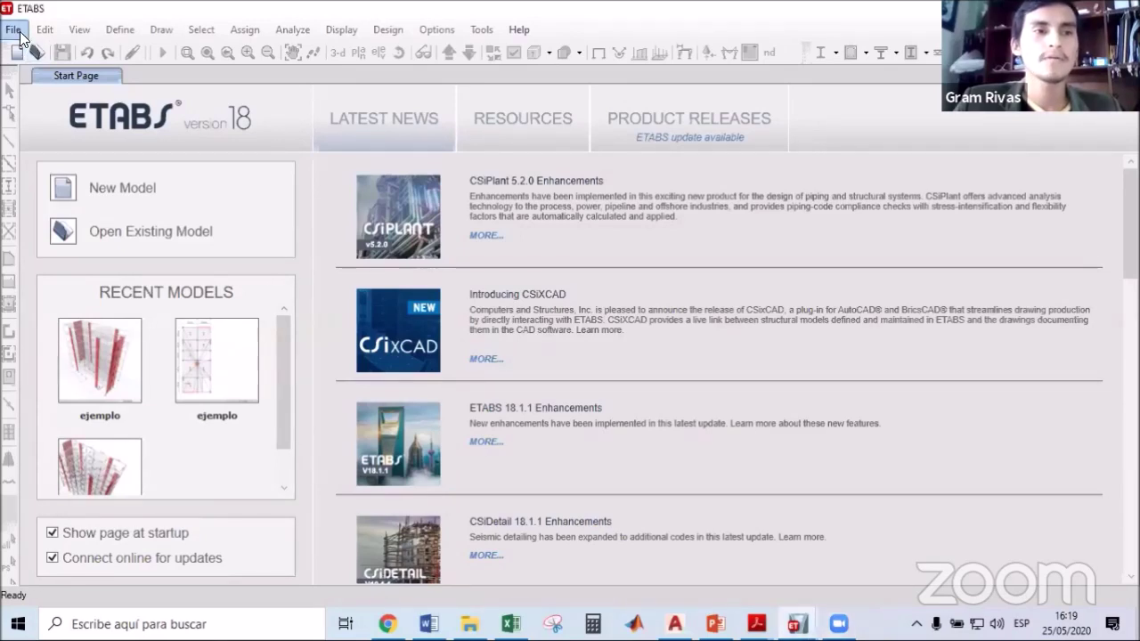
left_click(14, 32)
left_click(43, 57)
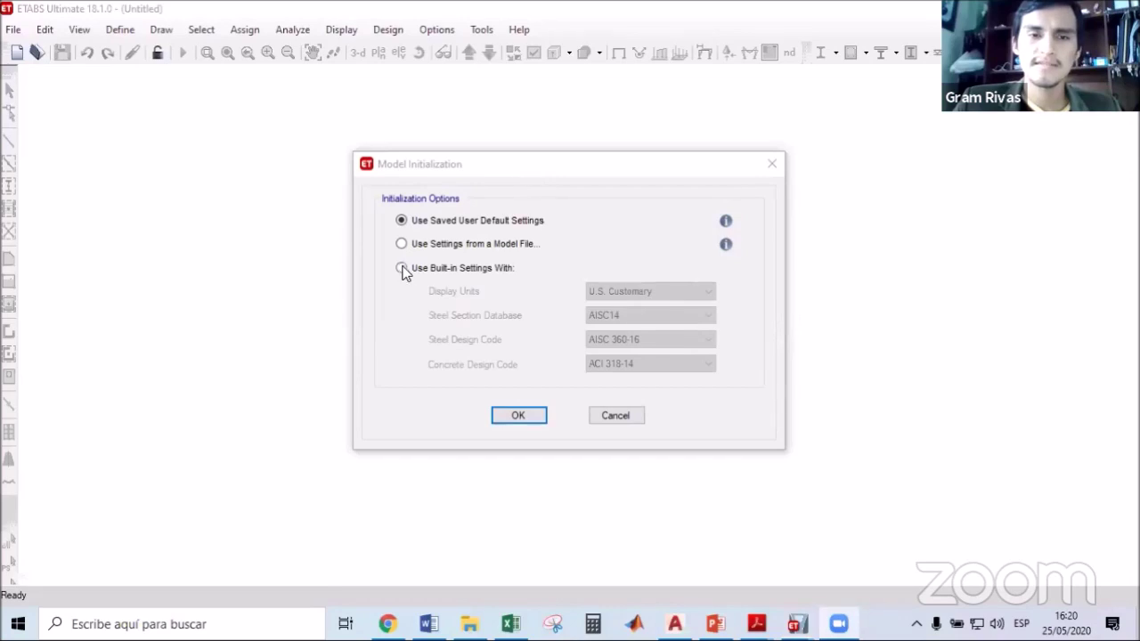
Initialize the model with built-in settings and Metric MKS display units, keeping the default steel and concrete codes.
left_click(400, 267)
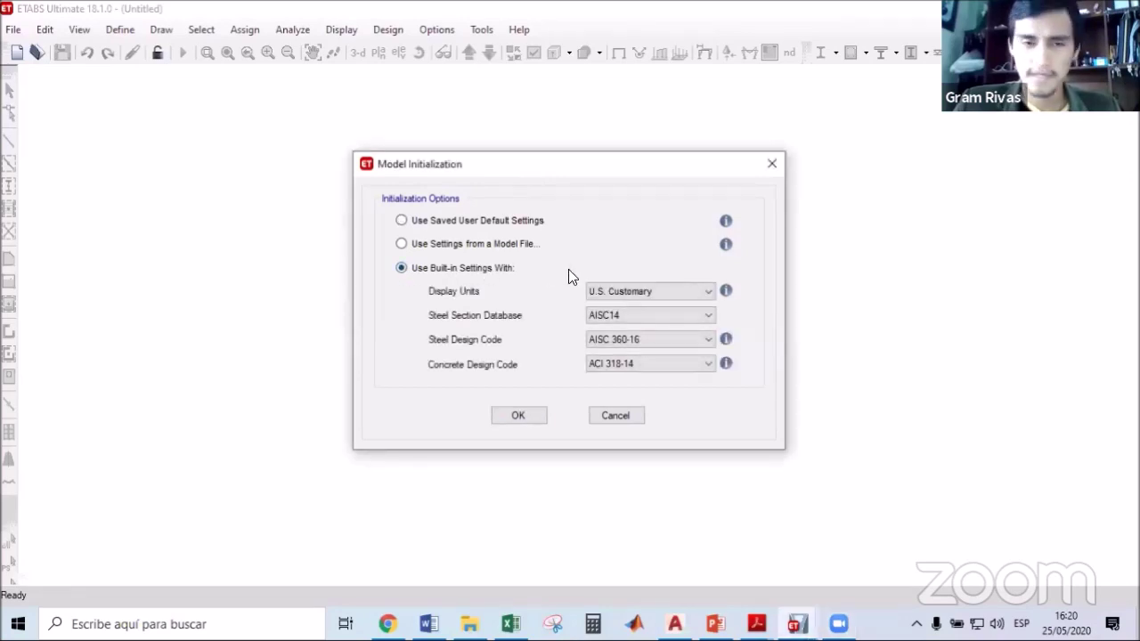
left_click(631, 295)
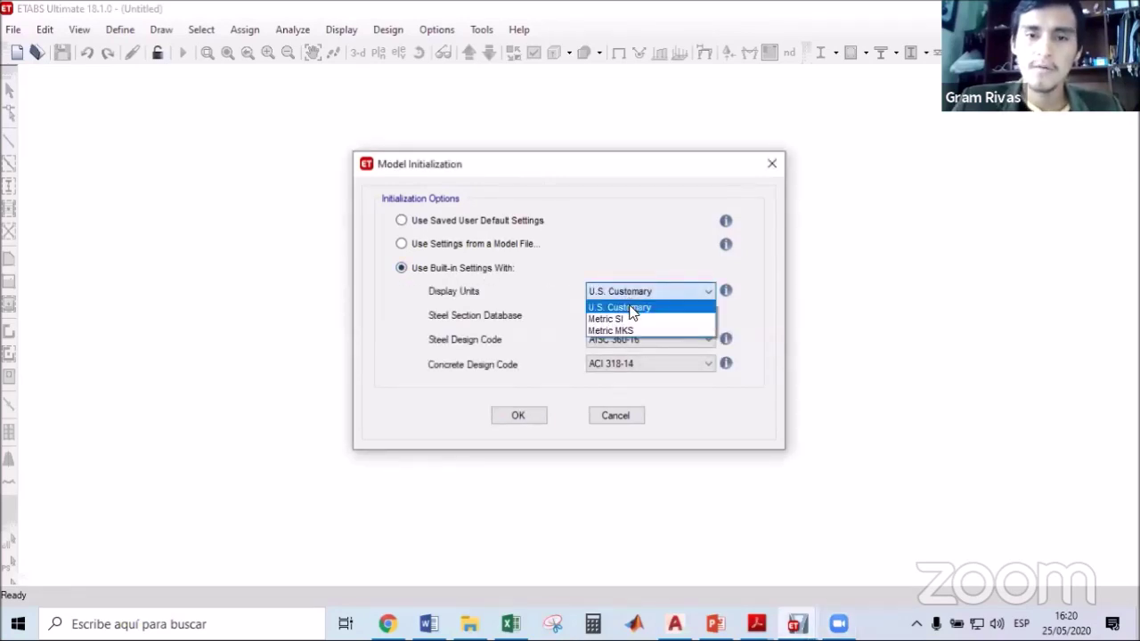
left_click(612, 332)
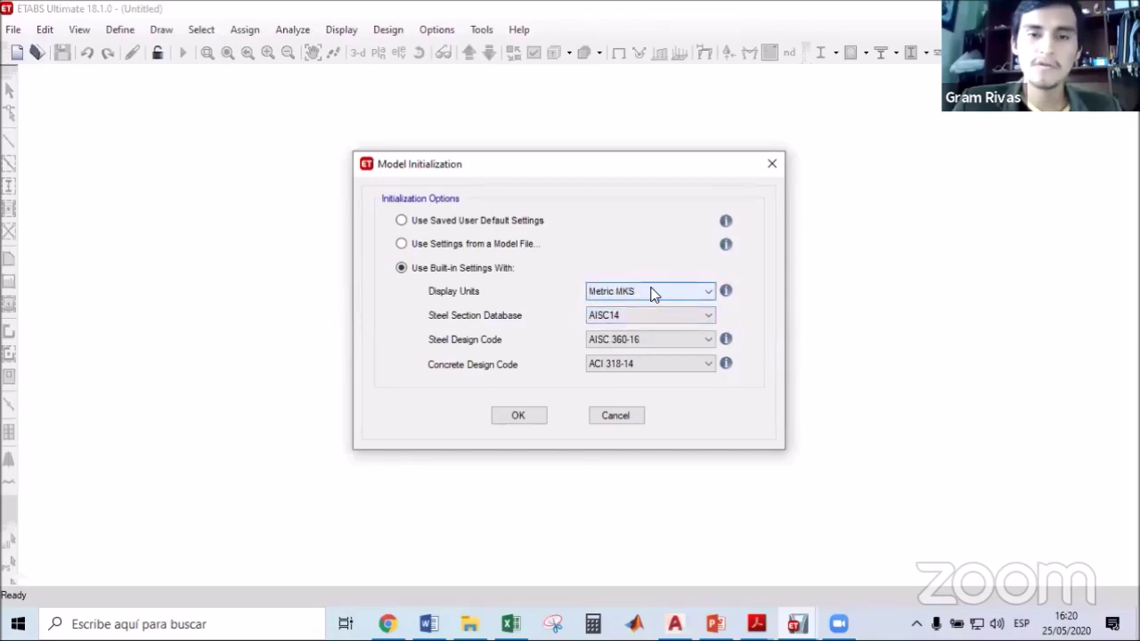
left_click(530, 417)
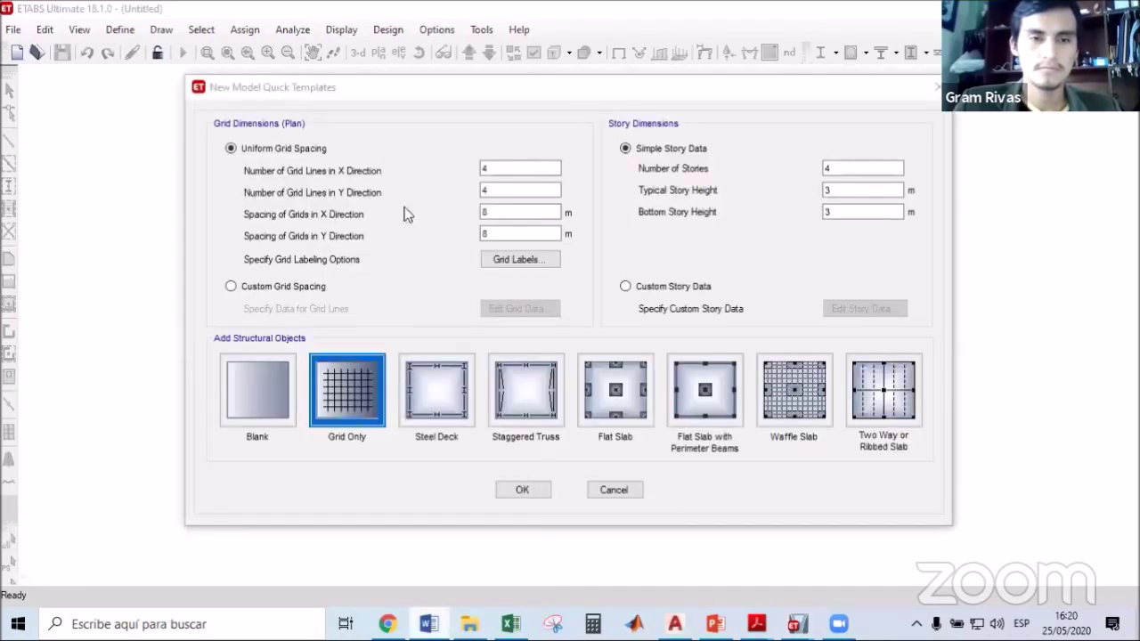
Open the pinned Word document PROCEDIMIENTO EN ETABS and review its title and objective.
right_click(428, 623)
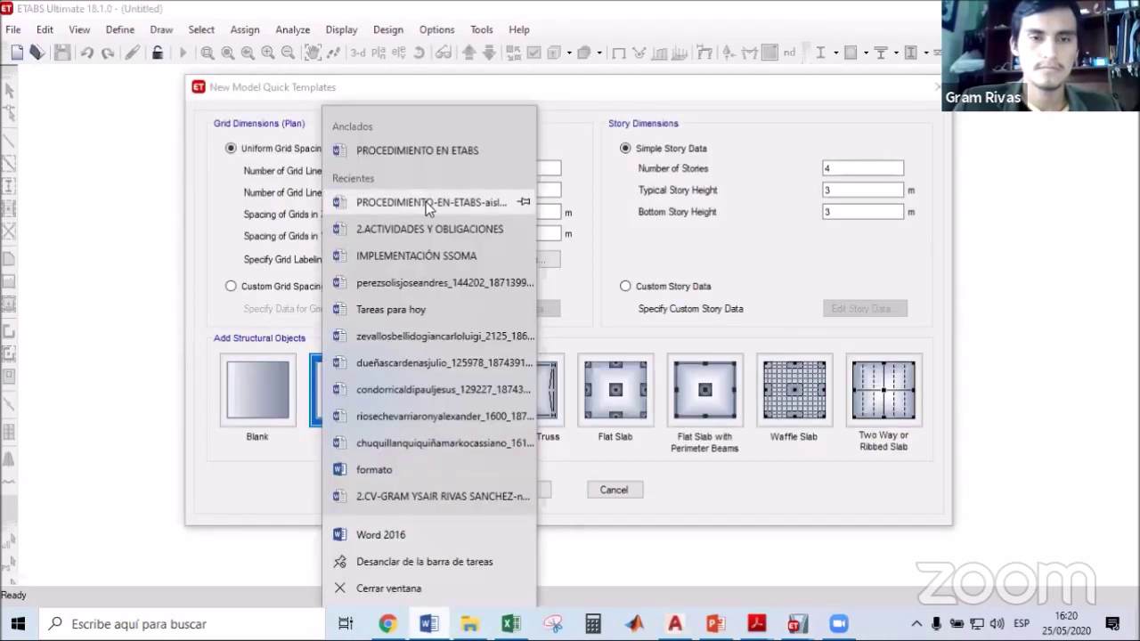
left_click(424, 151)
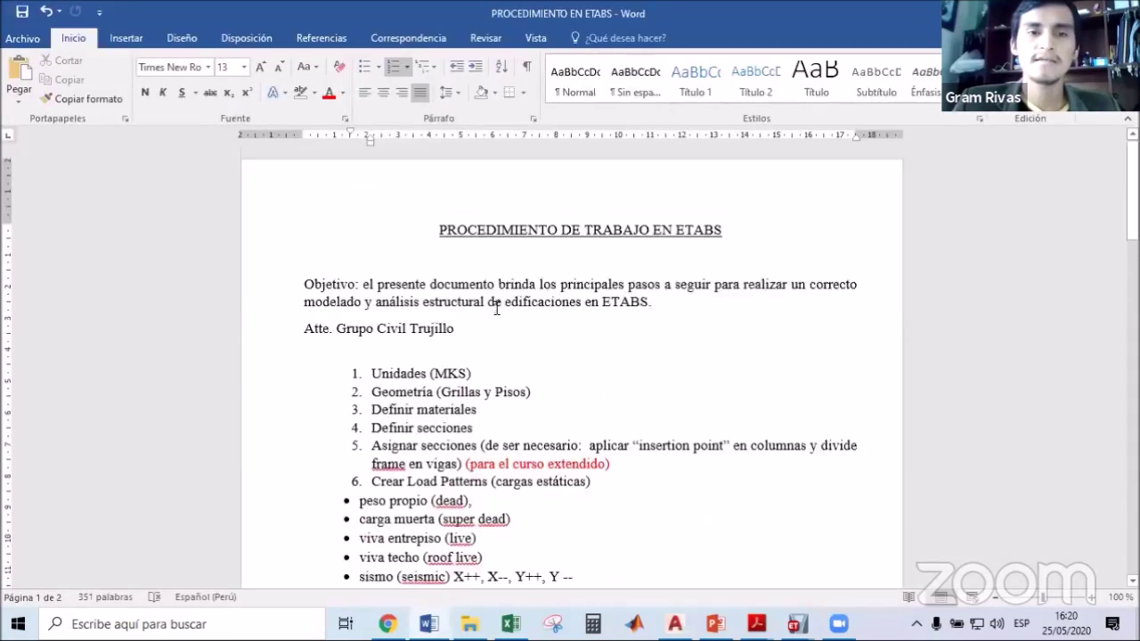
triple_click(654, 229)
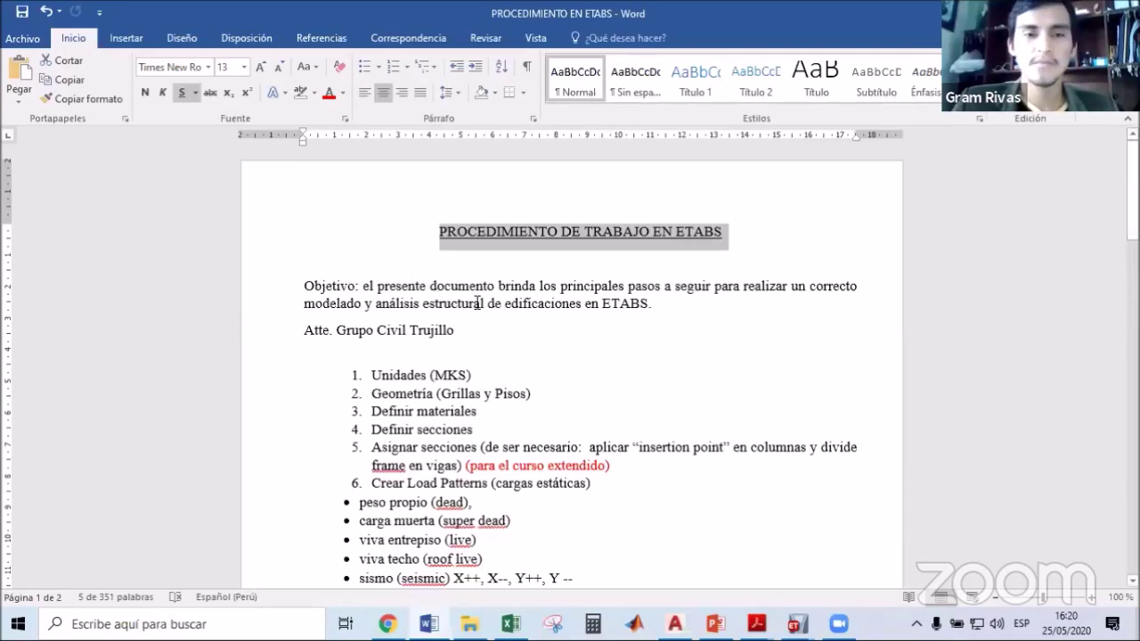
scroll(478, 303, "down", 2)
Highlight the procedure items "Unidades (MKS)" and "Geometría (Grillas y Pisos)" in yellow.
triple_click(429, 294)
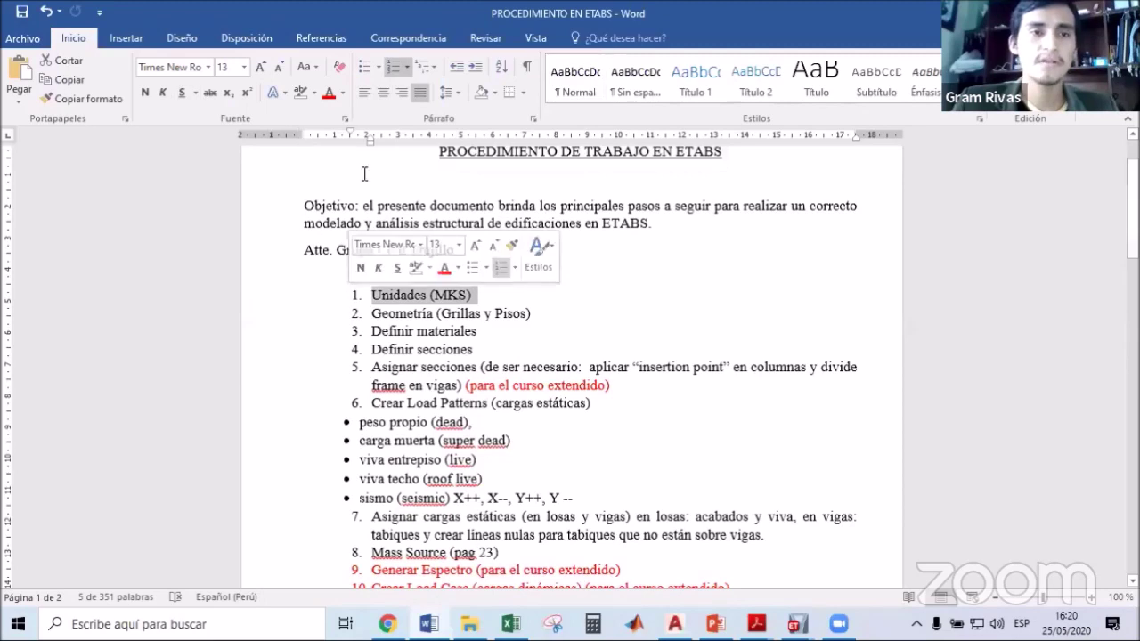
left_click(313, 92)
left_click(305, 112)
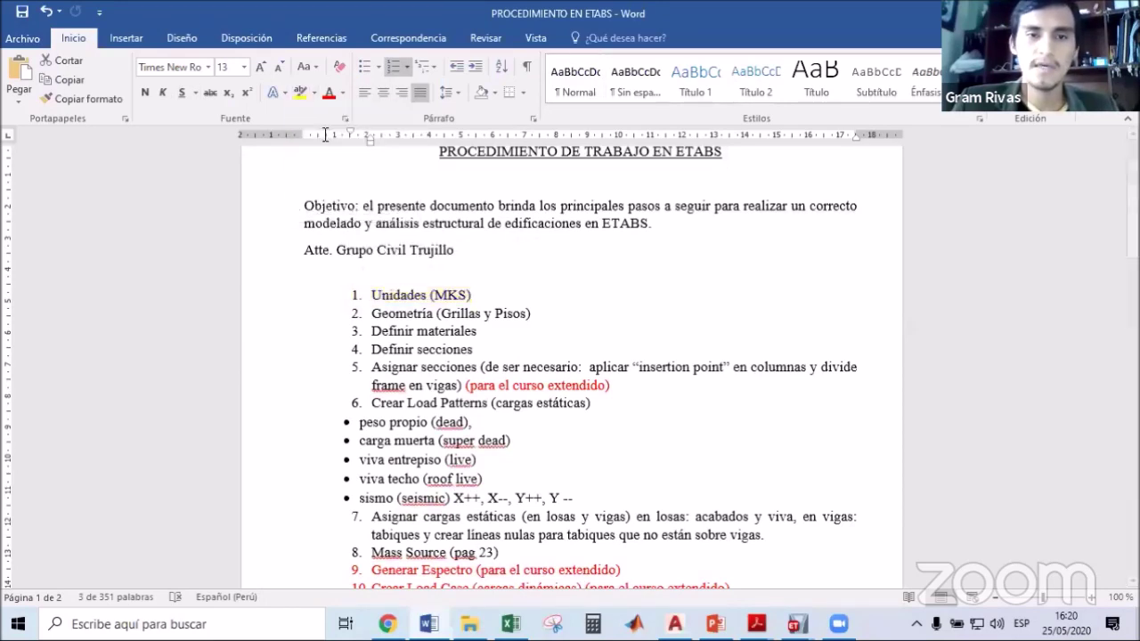
left_click_drag(534, 312, 371, 312)
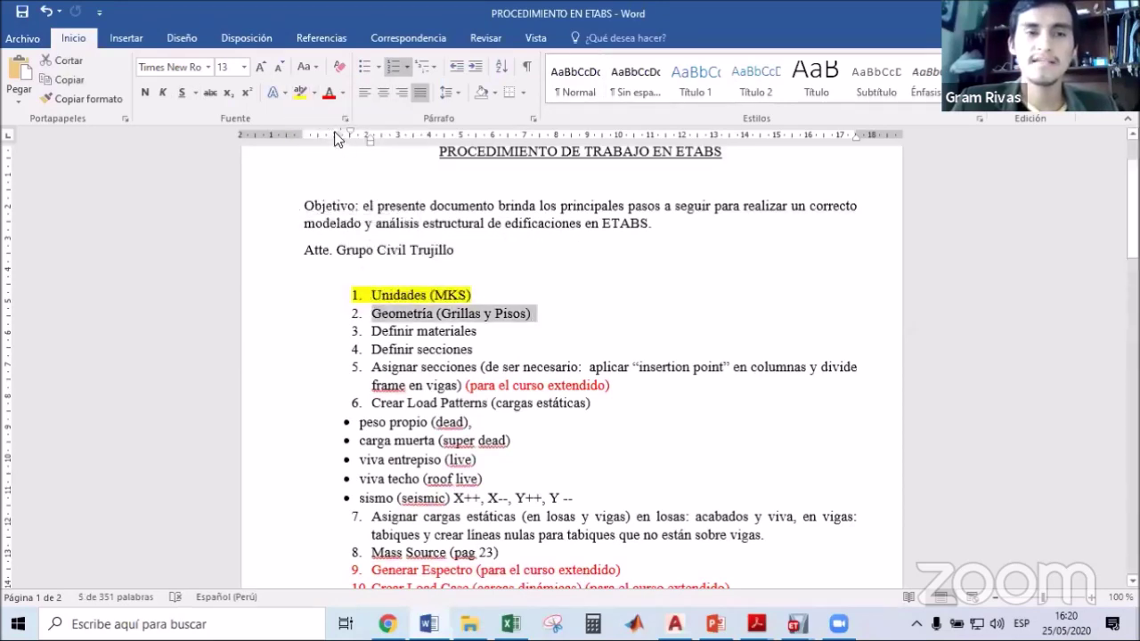
left_click(295, 94)
key("Left")
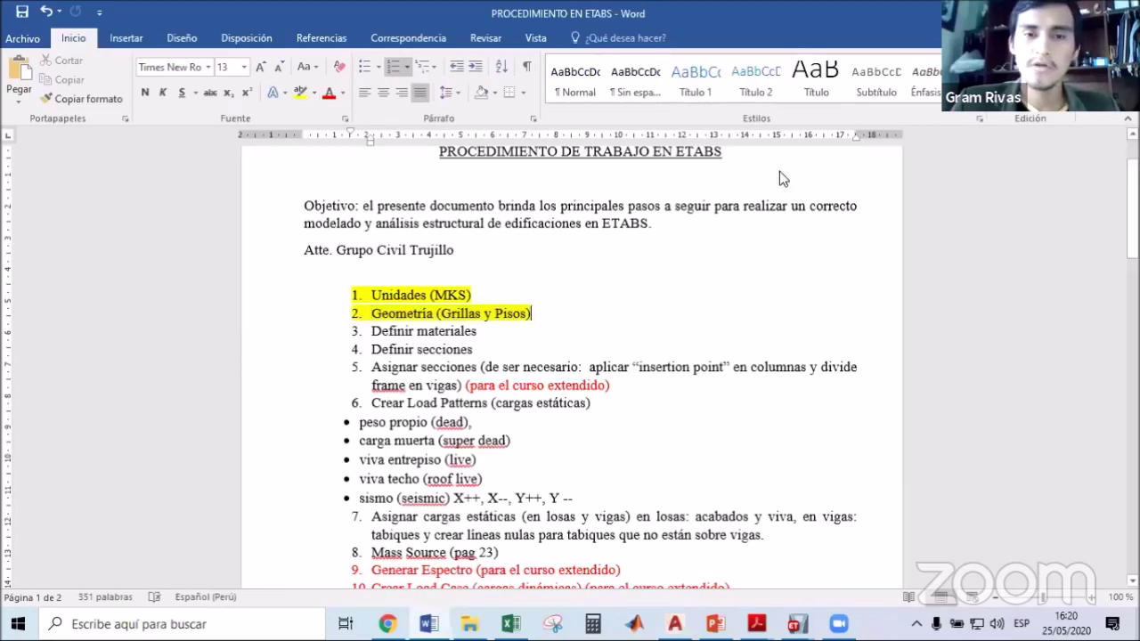
Return to the structural drawing in AutoCAD and examine axes 1 to 3 and A to F of the framing plan.
left_click(489, 191)
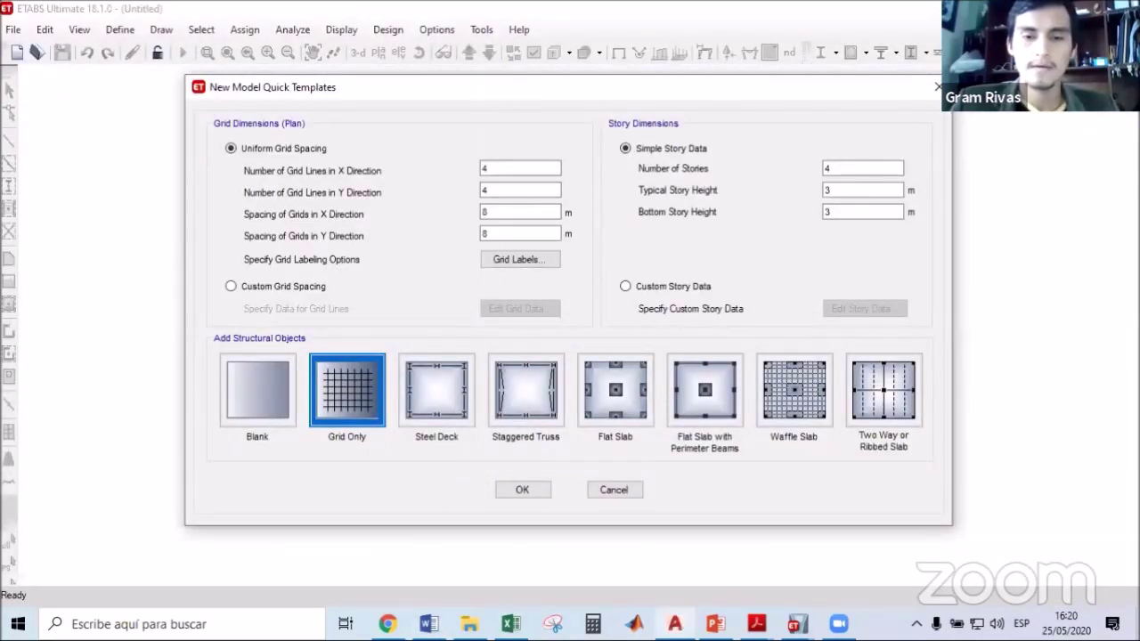
left_click(674, 624)
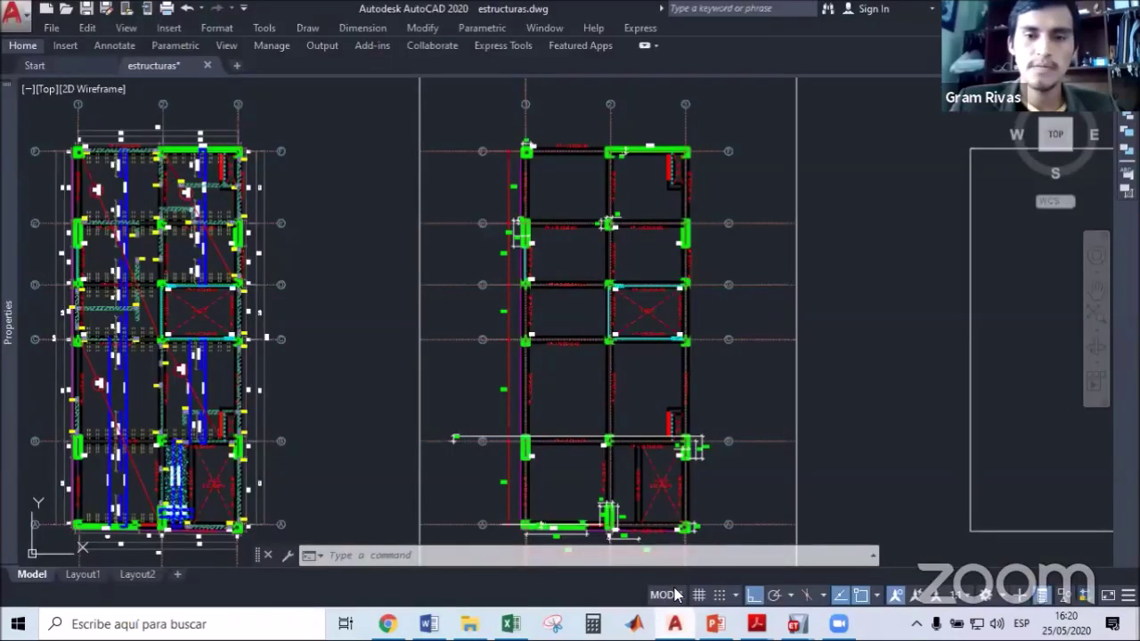
scroll(609, 534, "up", 5)
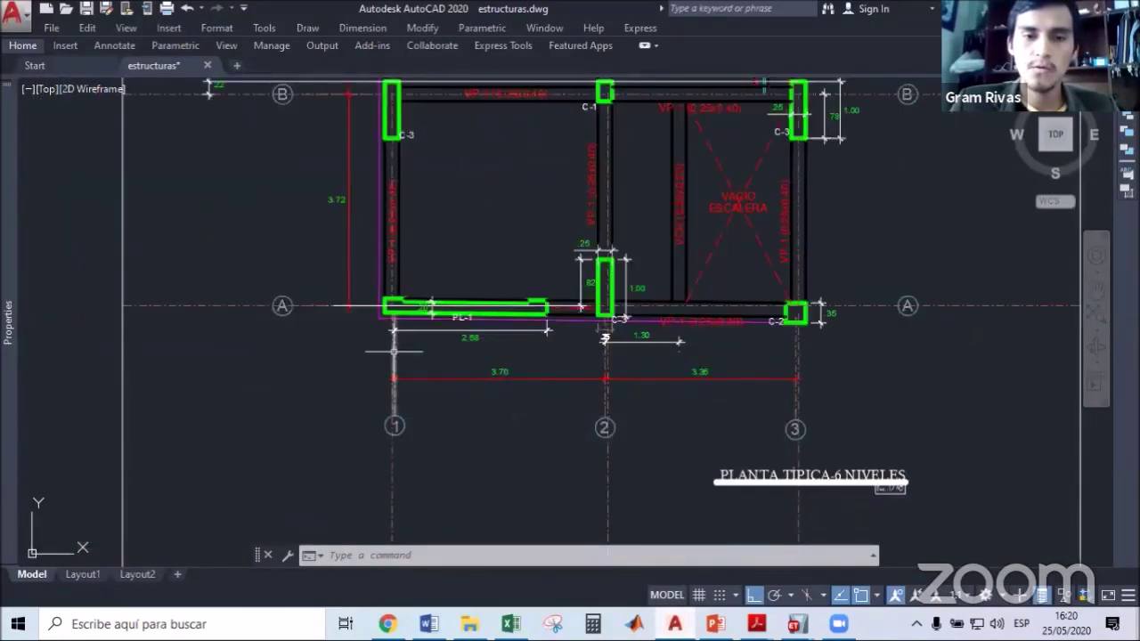
scroll(793, 430, "down", 4)
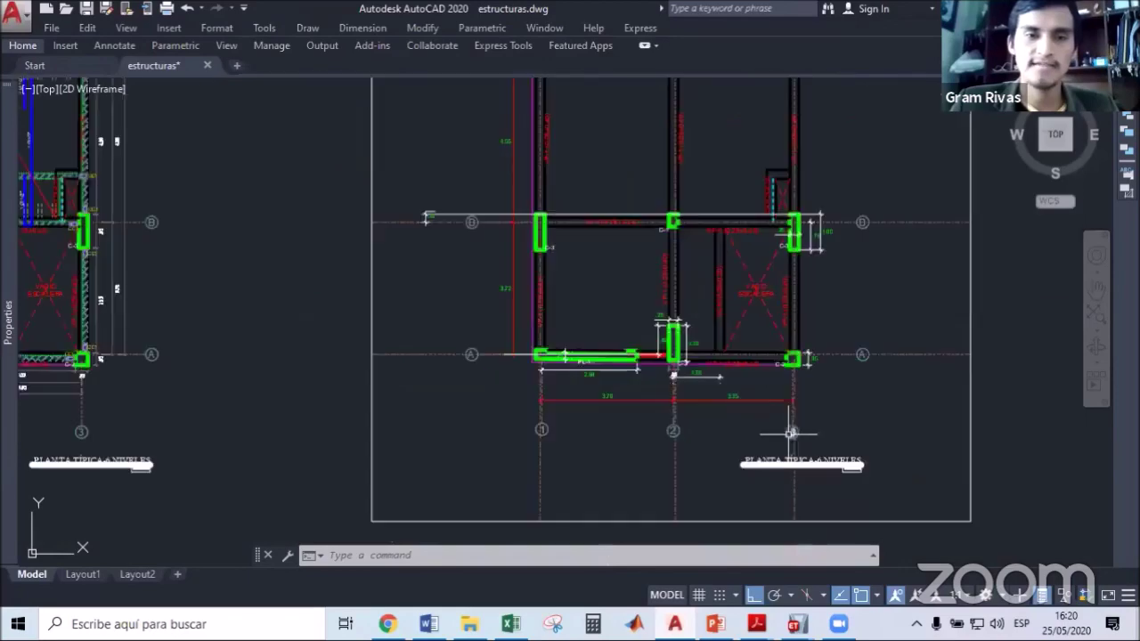
scroll(534, 434, "up", 2)
scroll(472, 329, "up", 2)
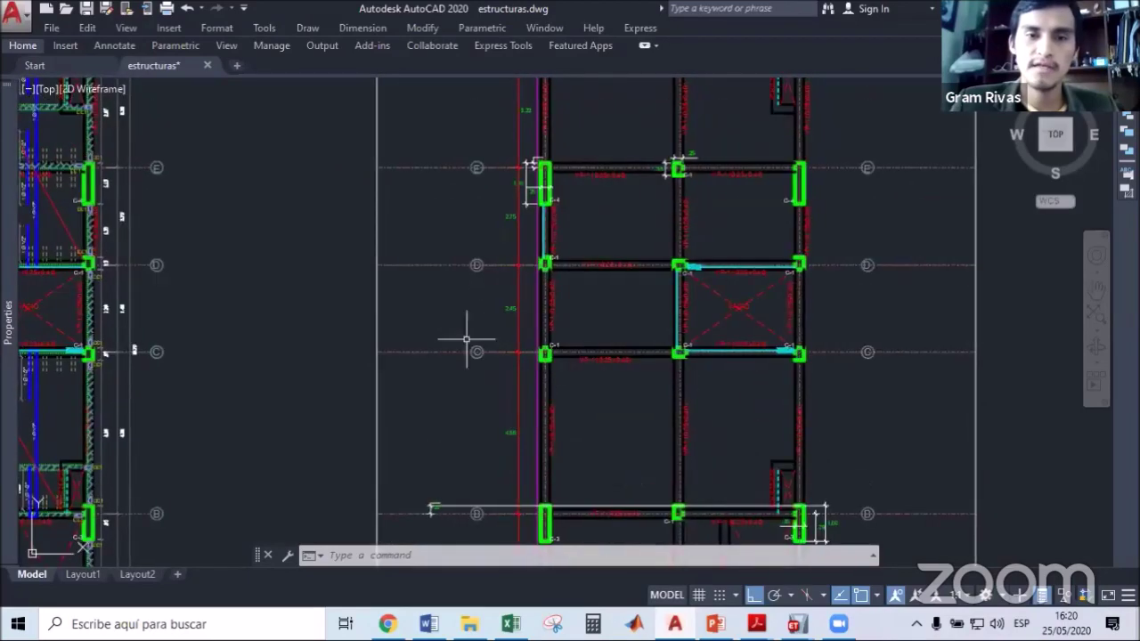
scroll(481, 383, "down", 1)
scroll(501, 188, "down", 2)
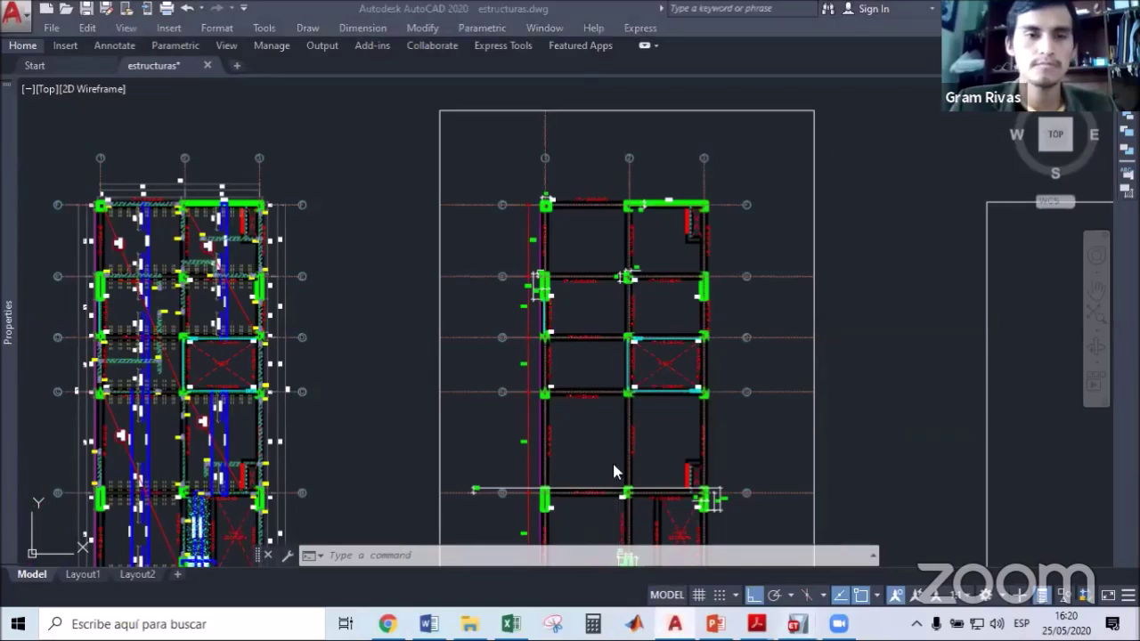
Switch to the ETABS model "ejemplo" and examine the grid in its Story1 plan view.
mouse_move(797, 623)
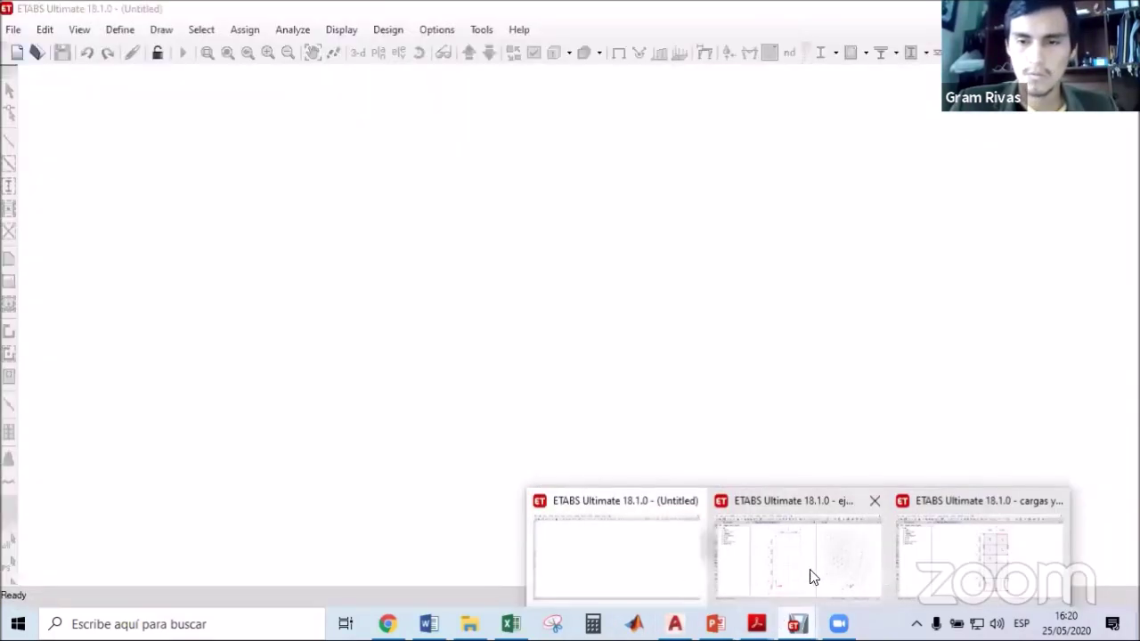
left_click(788, 570)
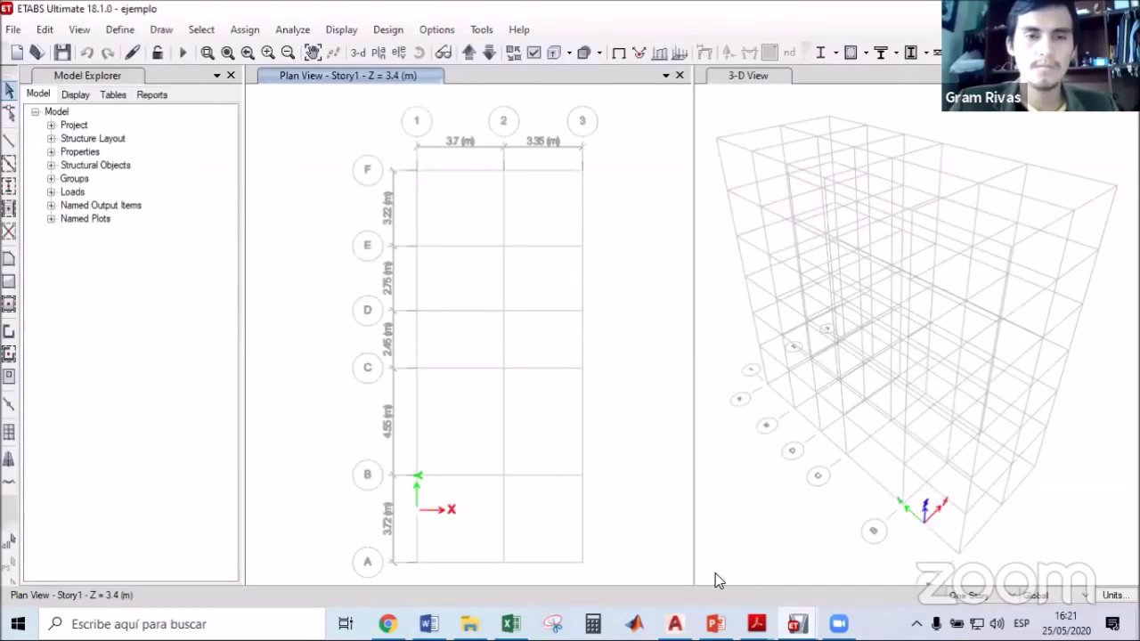
middle_click_drag(512, 375, 490, 369)
middle_click_drag(515, 233, 499, 249)
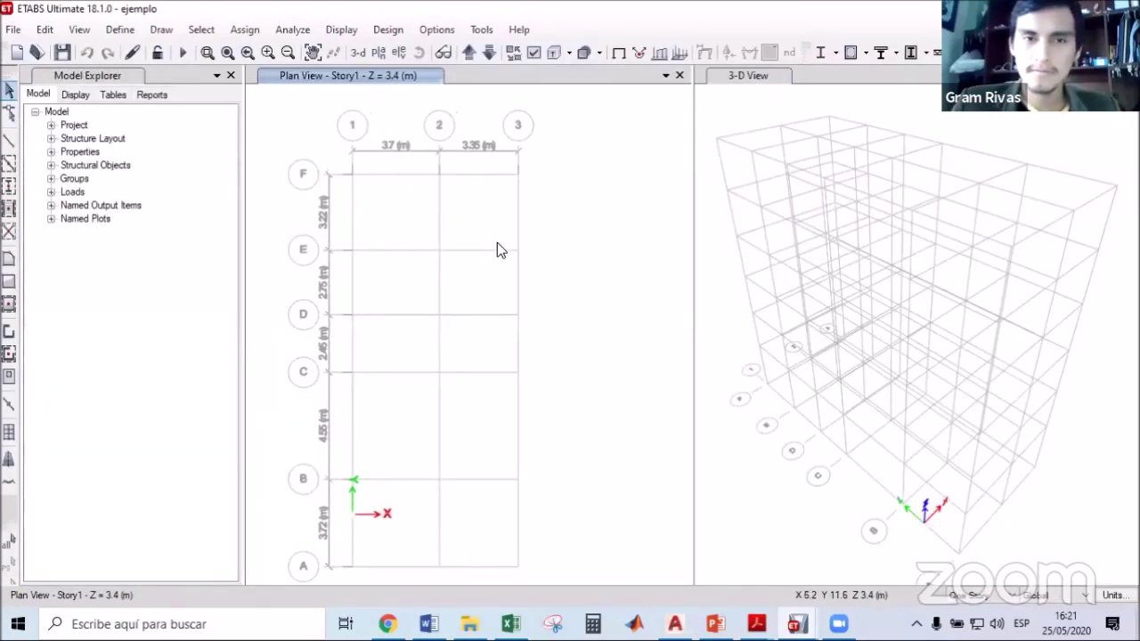
Open the data of grid system G1, display it as spacing and examine the X grid entries.
right_click(579, 197)
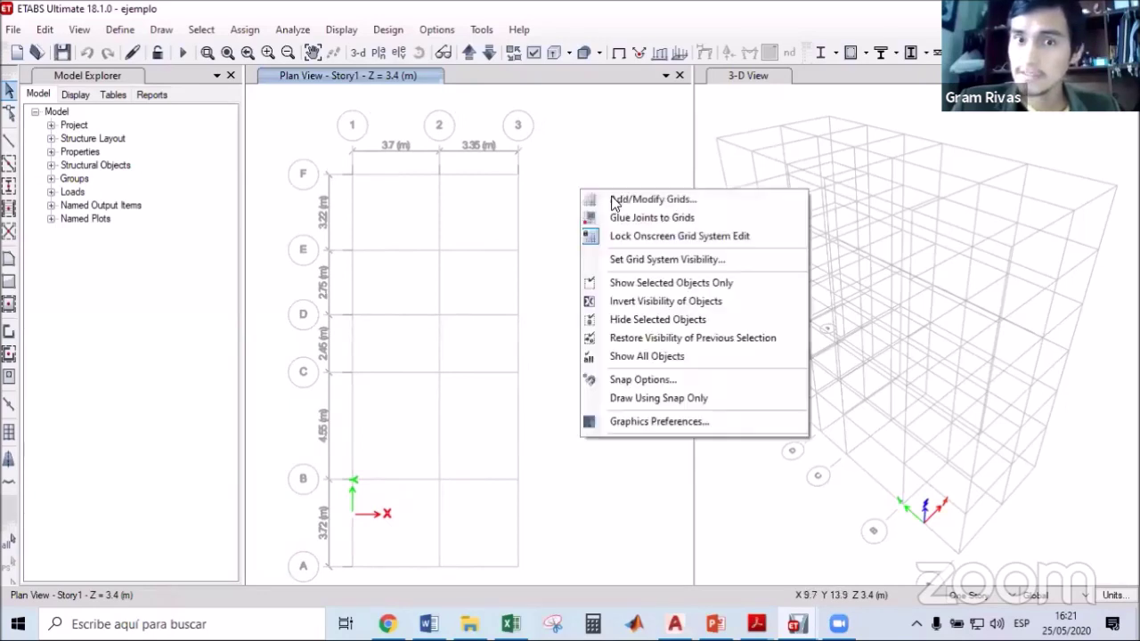
left_click(632, 199)
left_click(643, 329)
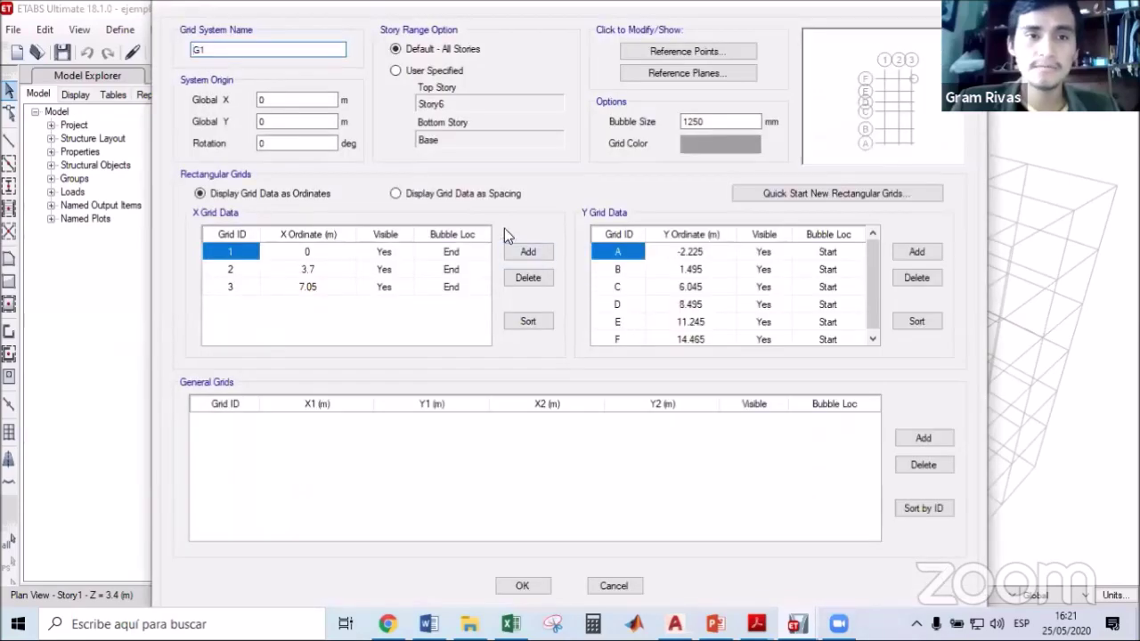
left_click(395, 195)
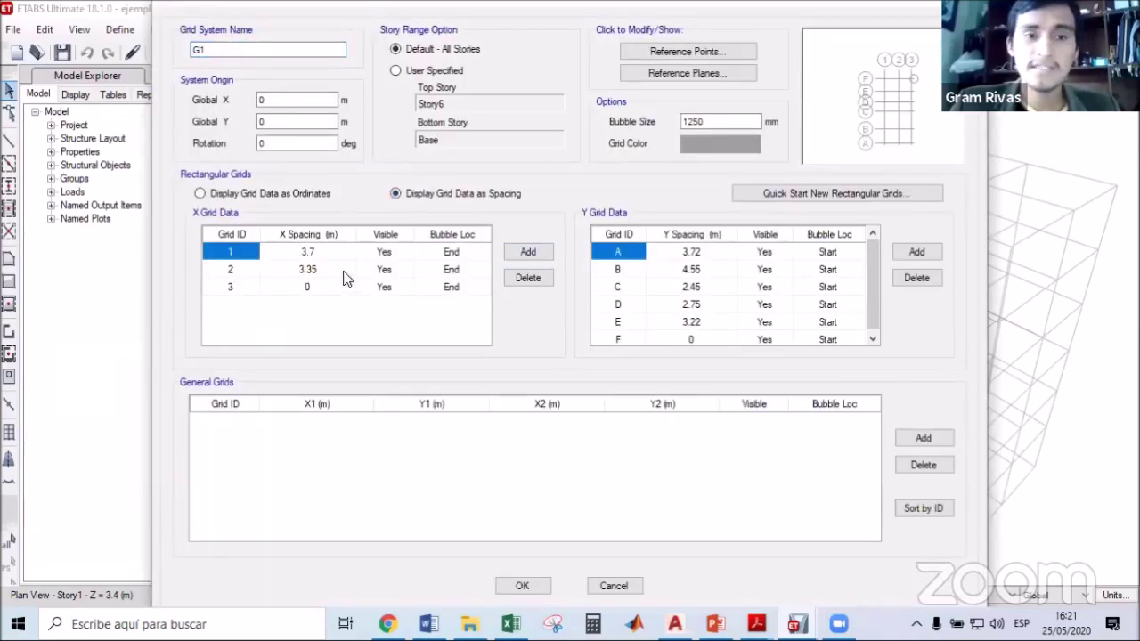
left_click(240, 252)
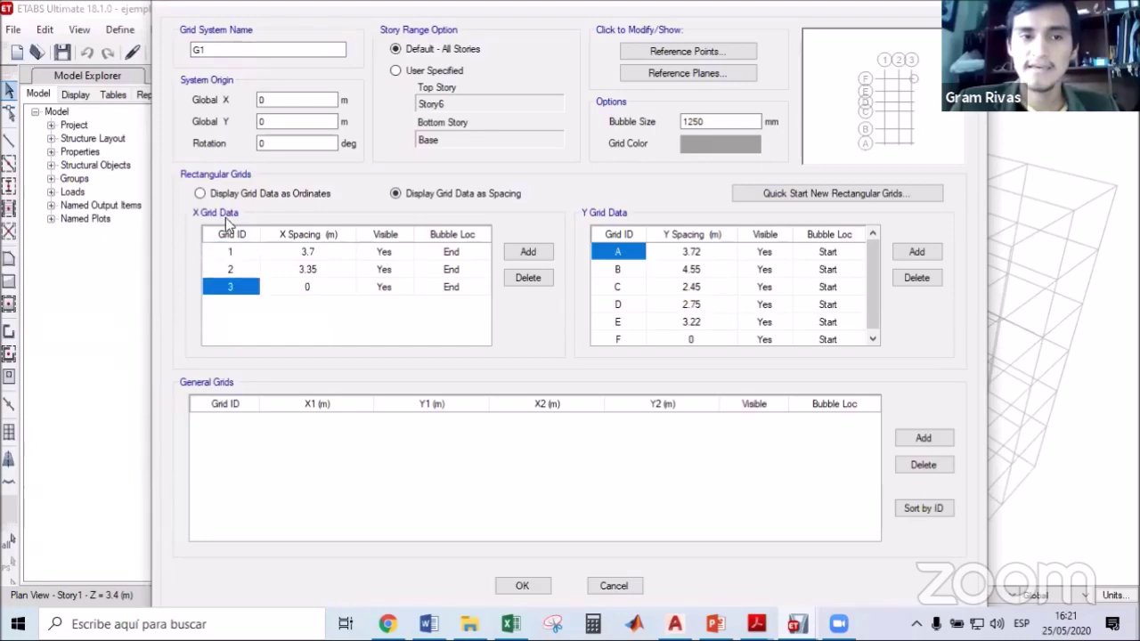
left_click(311, 252)
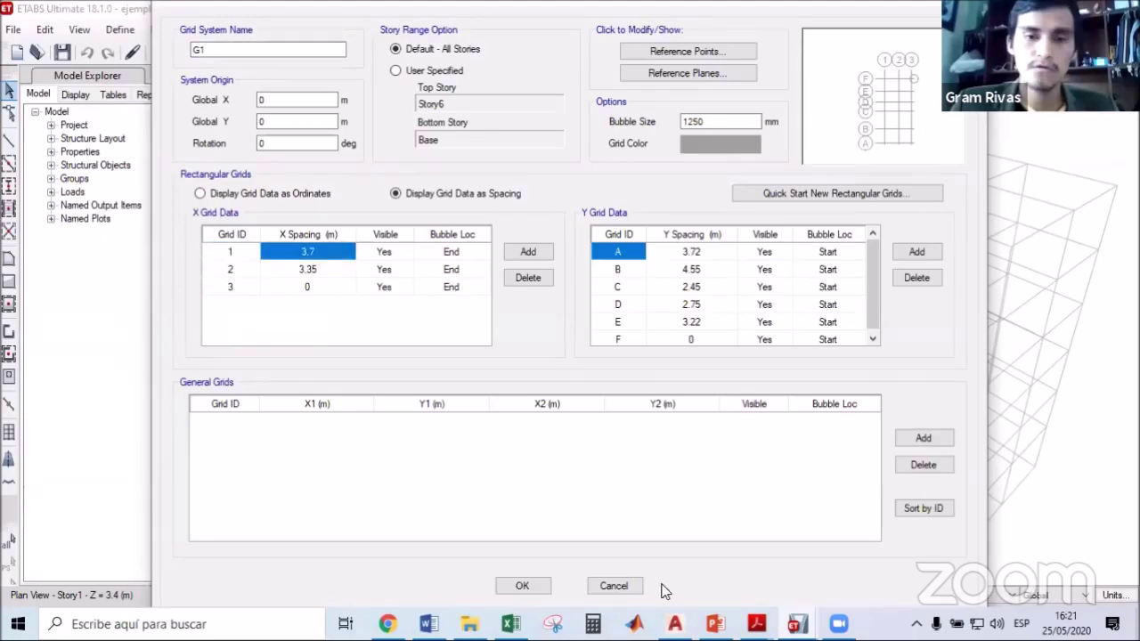
Check the X grid spacings of axes 1 and 2 against the dimensions between axes 1, 2 and 3 in the AutoCAD plan.
left_click(675, 624)
scroll(614, 356, "up", 8)
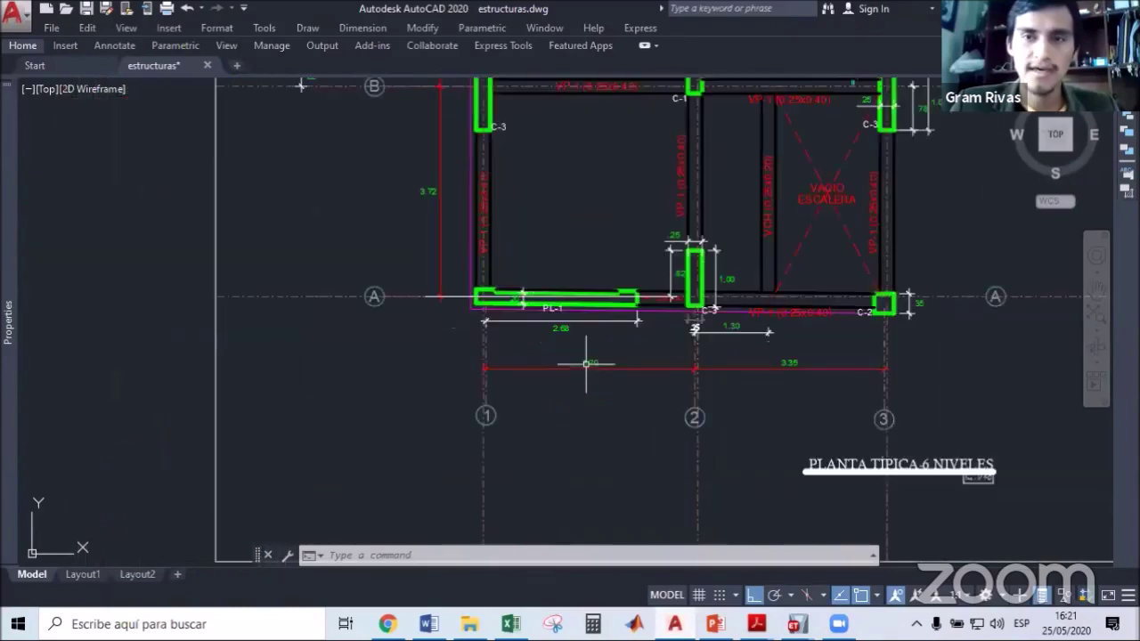
middle_click_drag(605, 356, 389, 351)
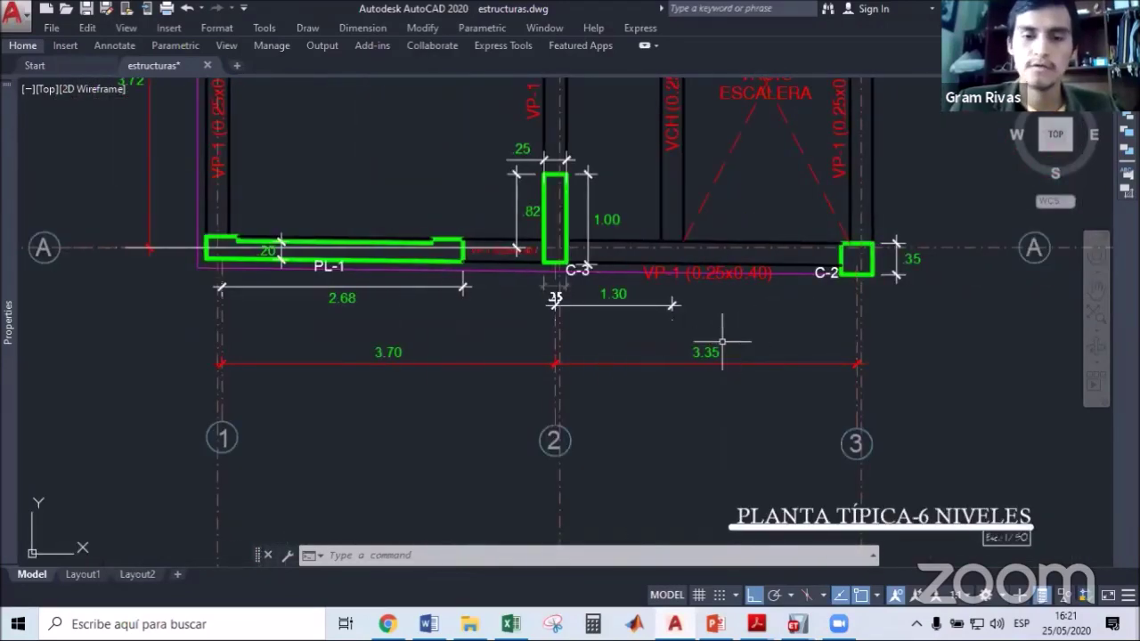
key("alt+Tab")
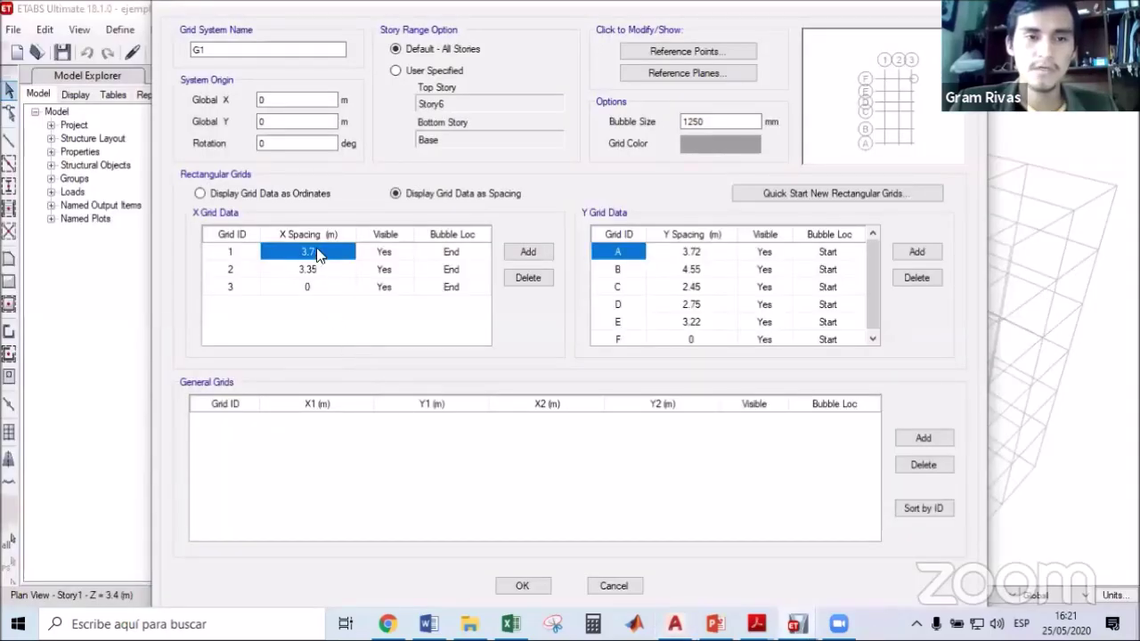
left_click(323, 274)
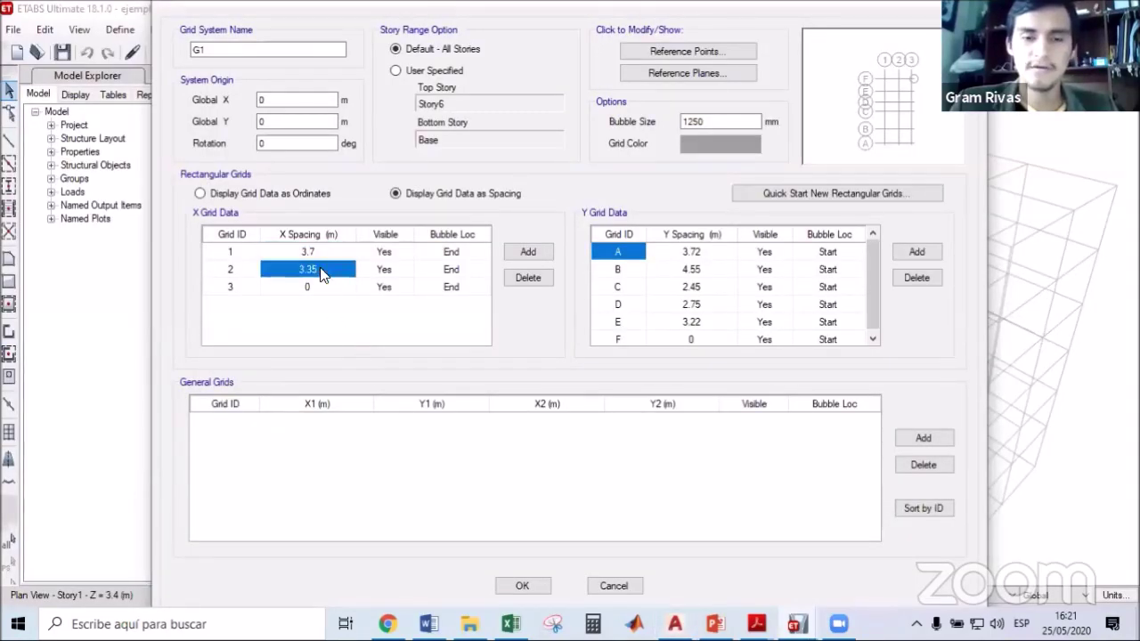
Return to AutoCAD and examine the framing between axes A and B, including beam VP-1 and columns C-1 and C-3.
key("alt+Tab")
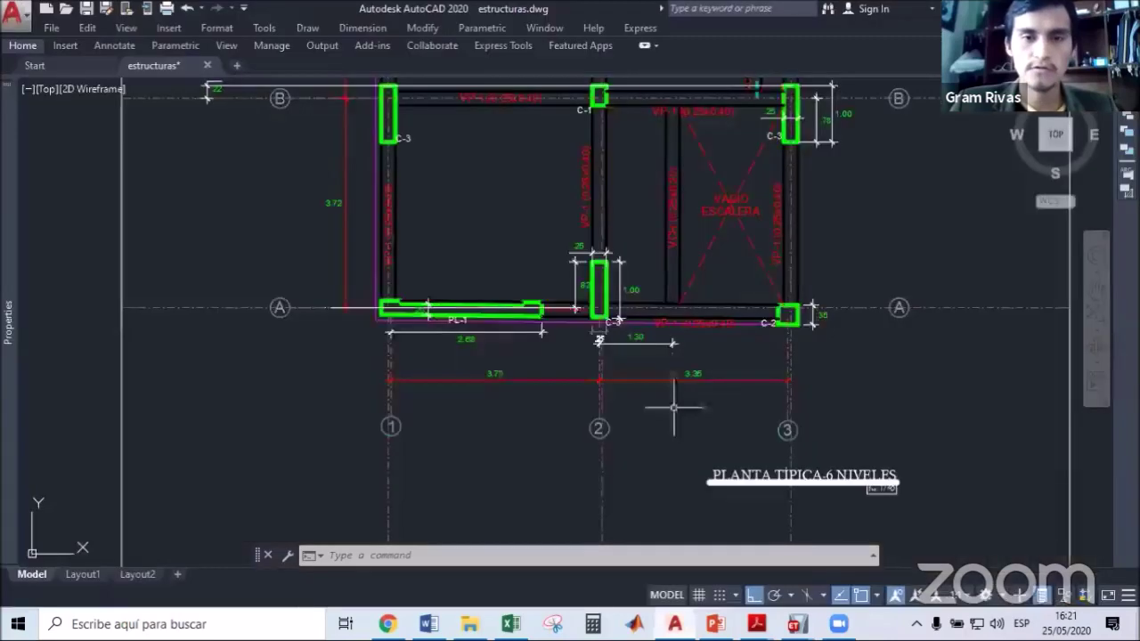
middle_click_drag(393, 321, 432, 393)
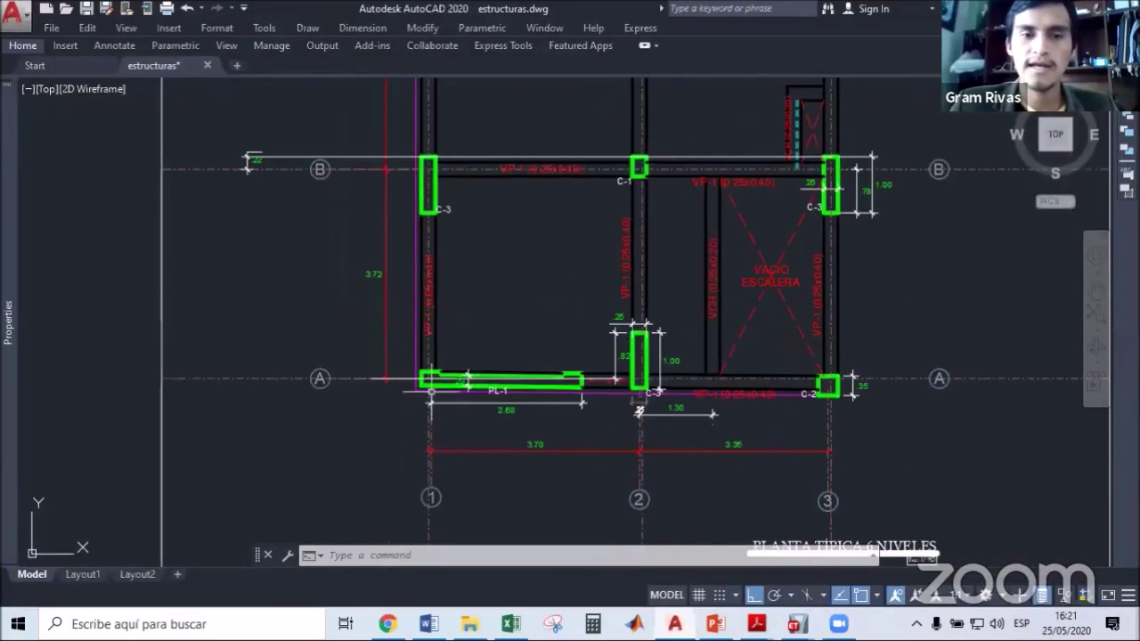
middle_click_drag(435, 179, 446, 272)
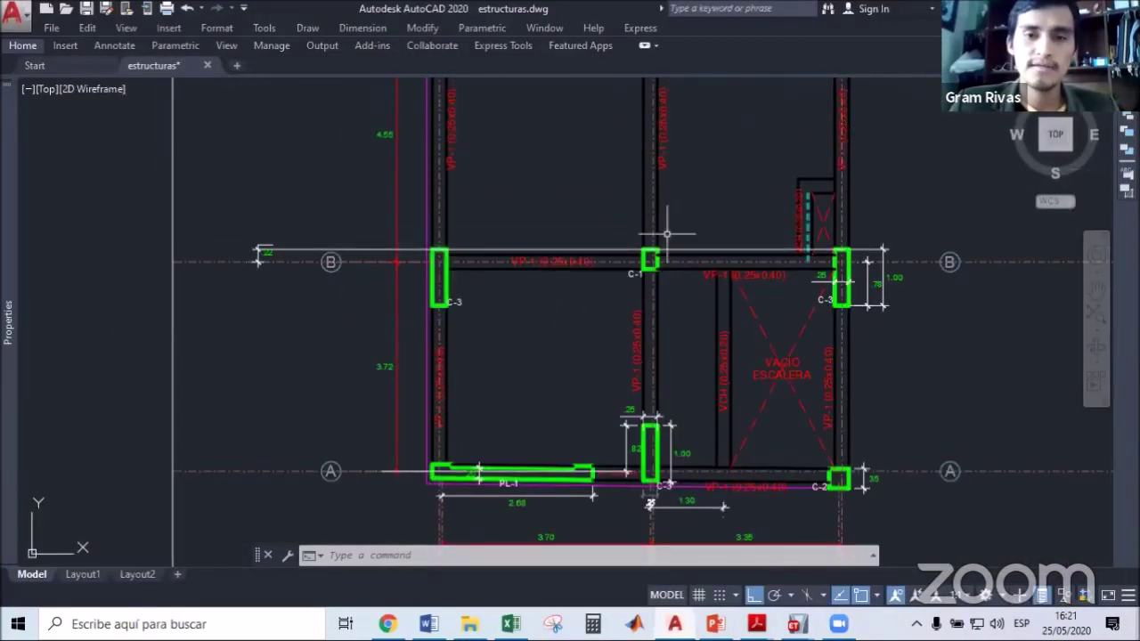
scroll(650, 261, "up", 4)
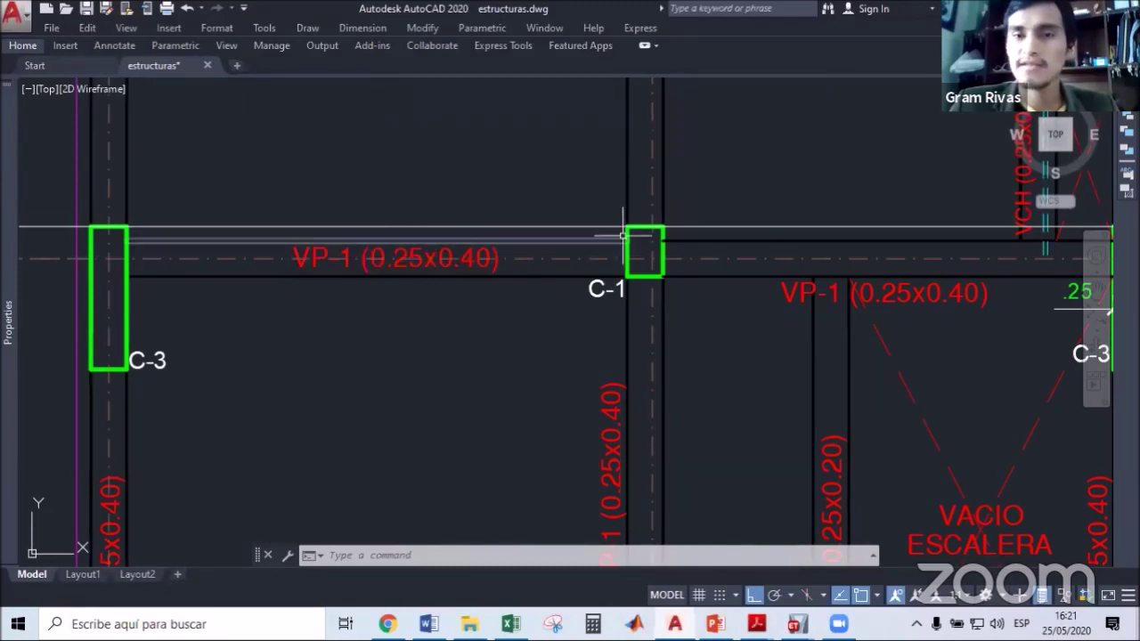
scroll(654, 258, "down", 2)
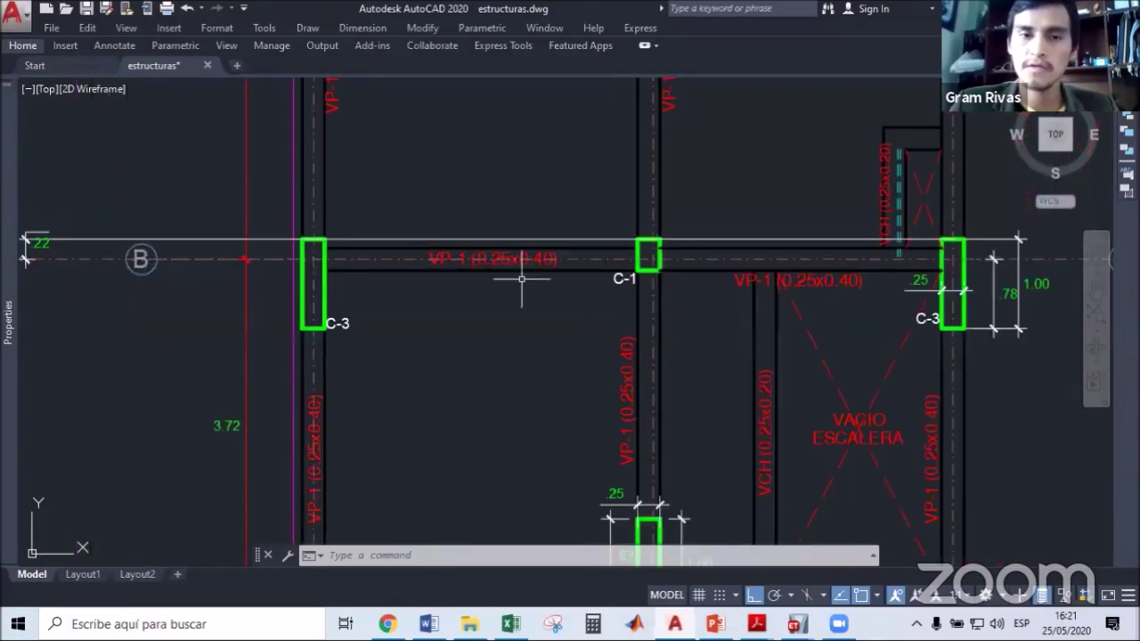
scroll(465, 280, "down", 4)
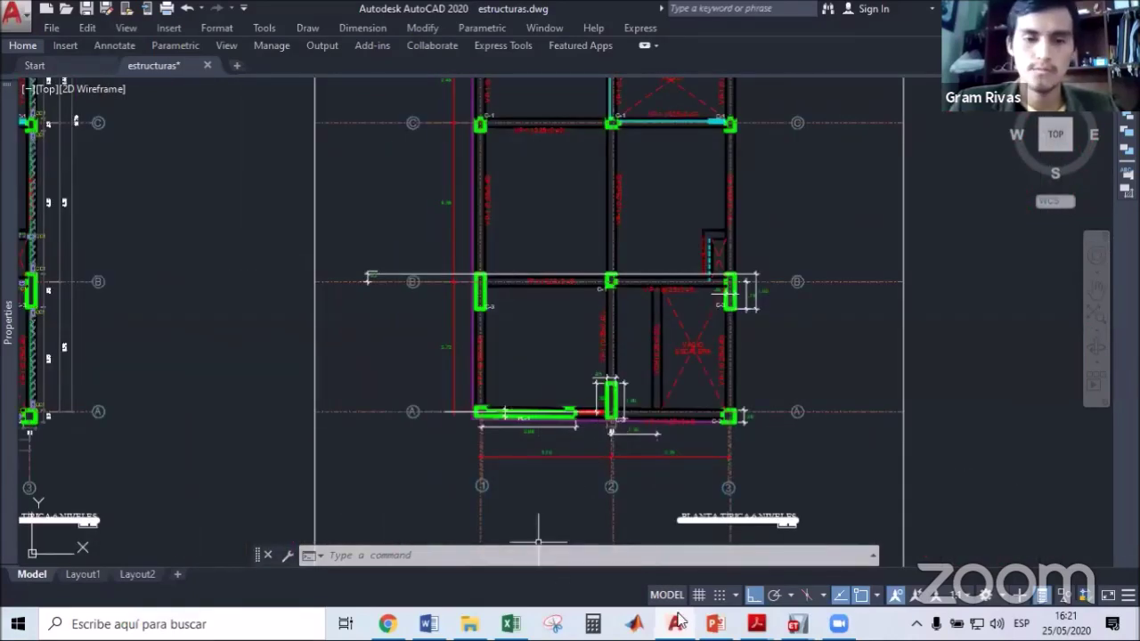
Switch back to the ETABS grid data and go through the Y grid IDs A to F and the spacing of grid A.
mouse_move(796, 624)
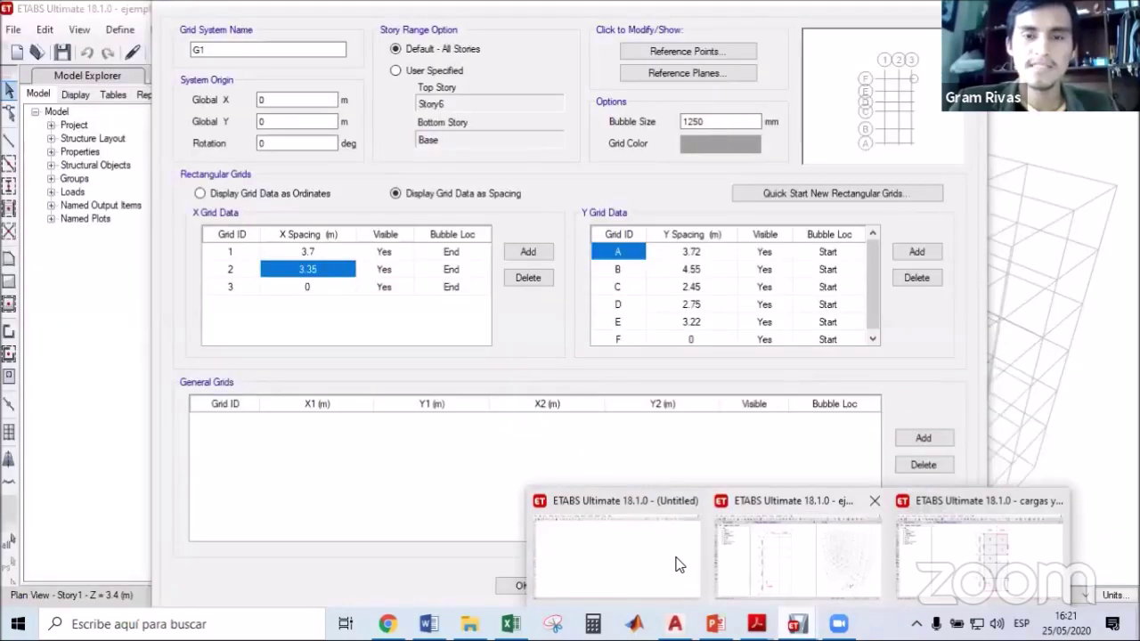
left_click(692, 255)
left_click(633, 252)
left_click(632, 269)
left_click(630, 288)
left_click(630, 305)
left_click(630, 322)
left_click(630, 338)
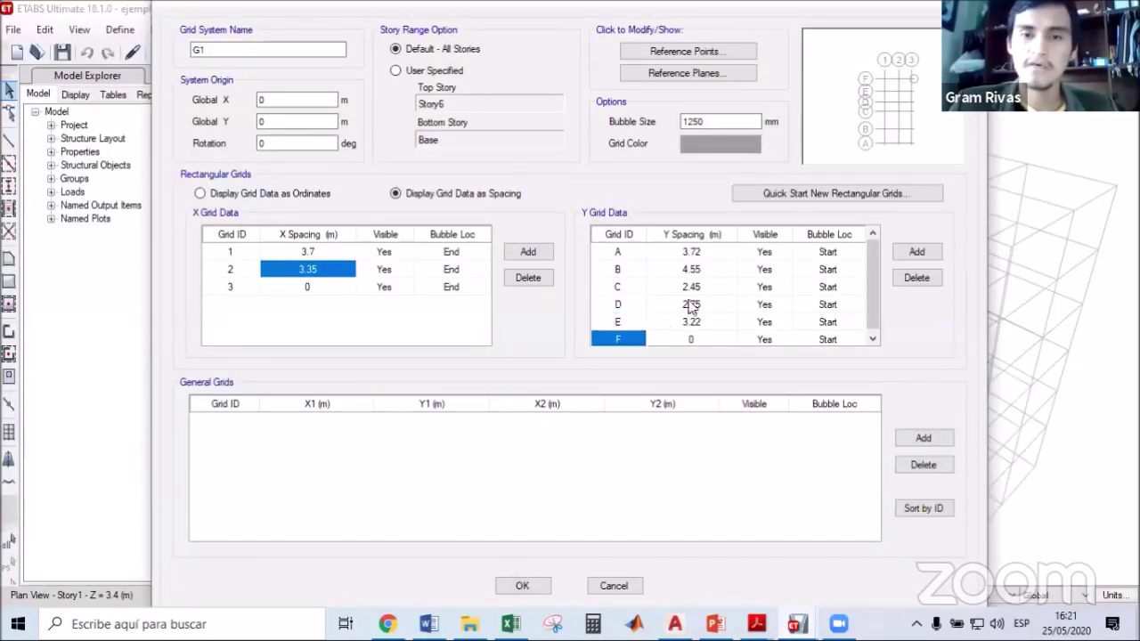
left_click(700, 255)
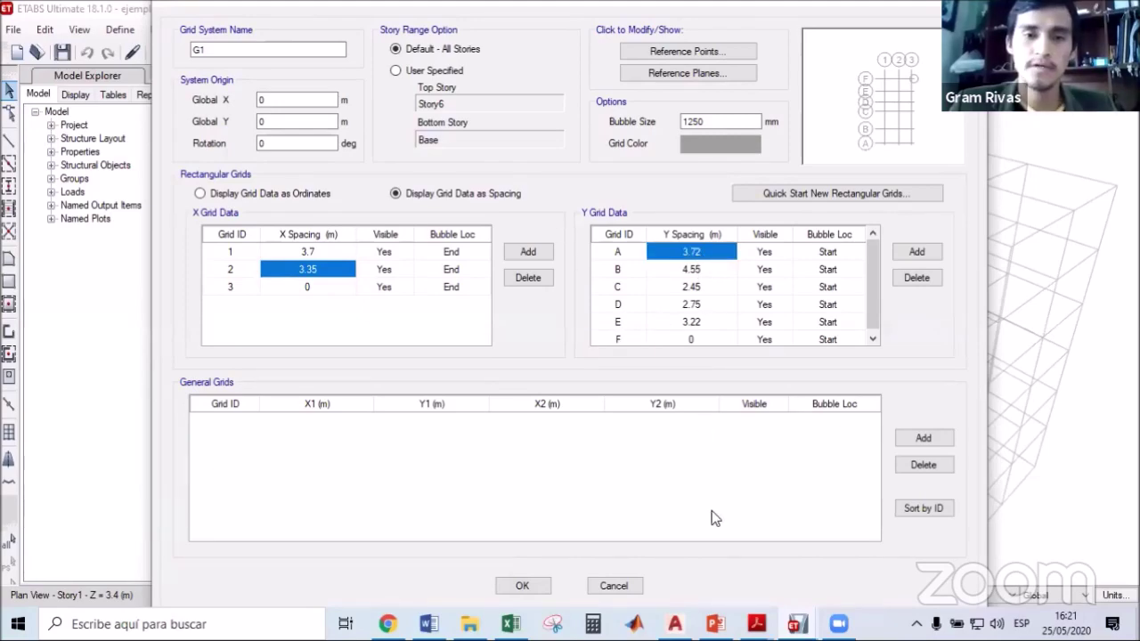
Switch to the AutoCAD plan and examine the vertical axis dimensions up to the bay between axes C and D.
key("alt+Tab")
scroll(487, 382, "down", 5)
scroll(488, 230, "up", 7)
middle_click_drag(489, 228, 494, 378)
scroll(495, 380, "down", 5)
scroll(509, 270, "up", 4)
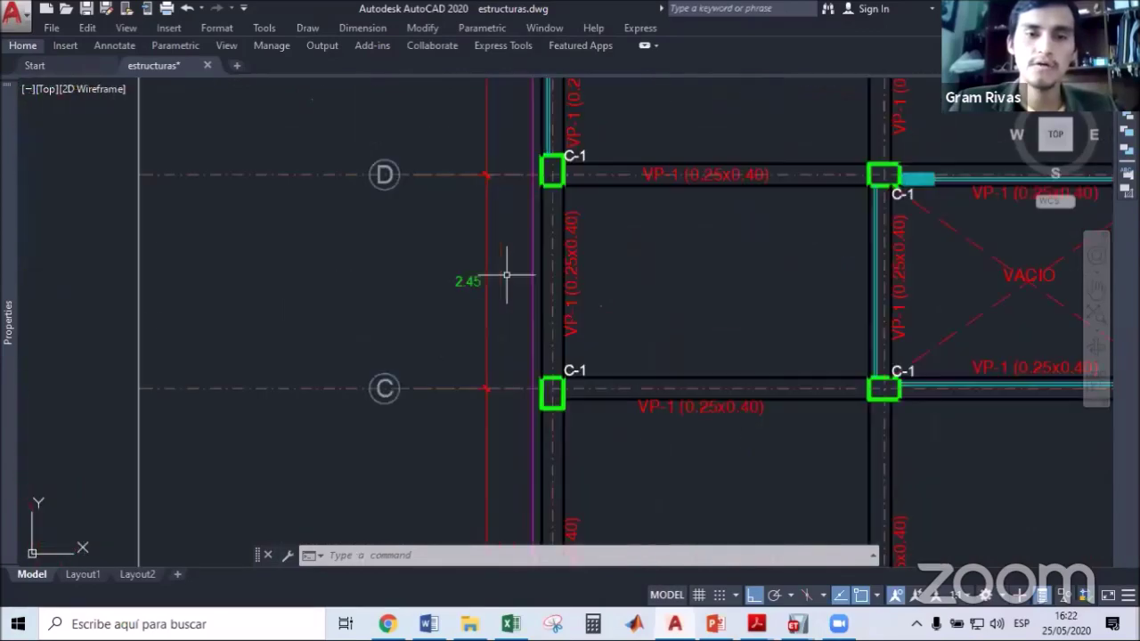
Return to the ETABS model "ejemplo" and review the Y spacings of grids B, C, D and E.
left_click(796, 623)
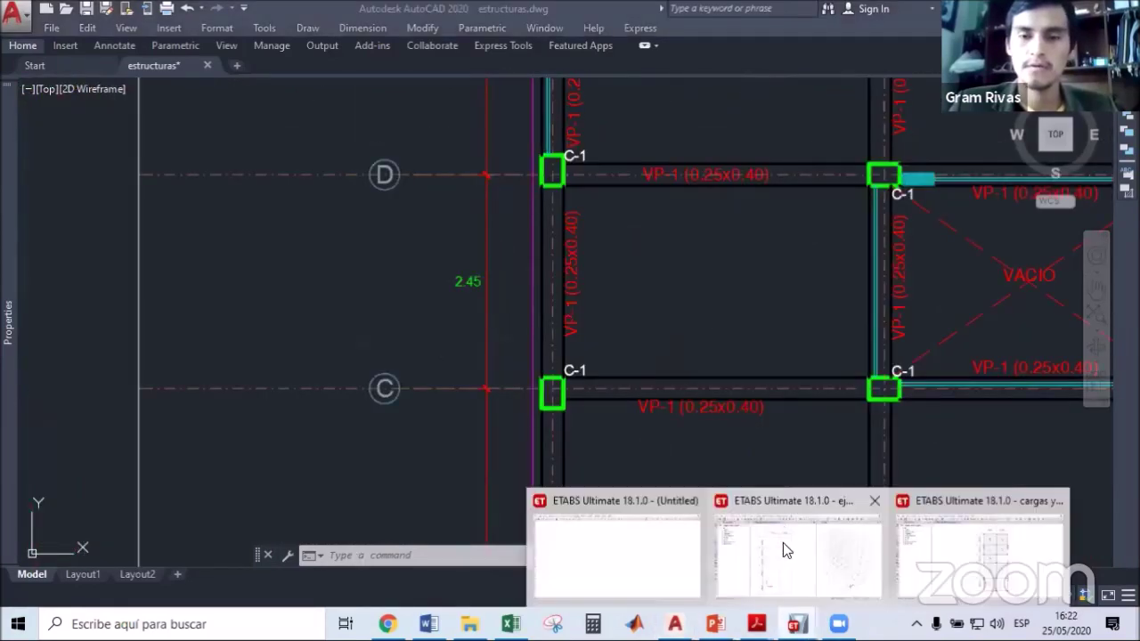
left_click(782, 542)
left_click(718, 270)
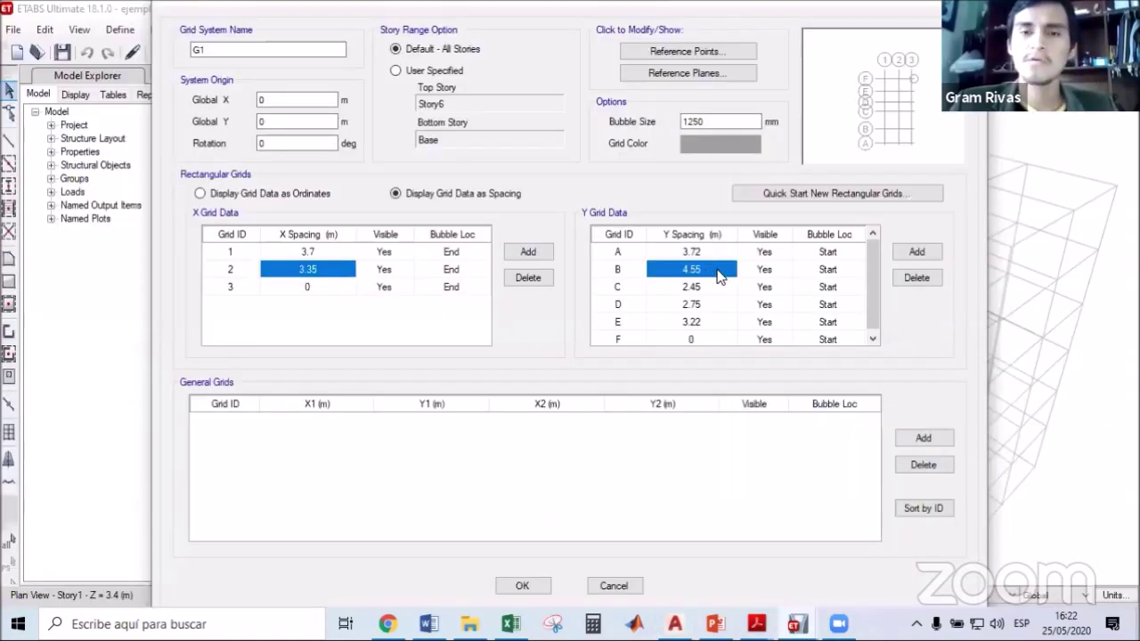
left_click(704, 286)
scroll(870, 281, "down", 1)
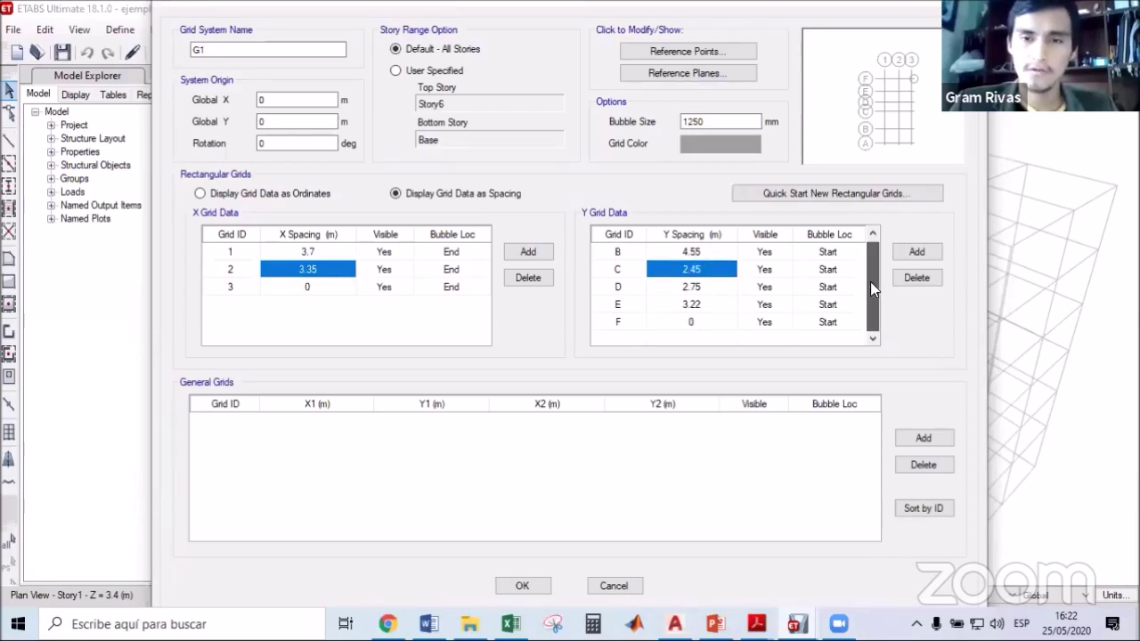
left_click(703, 287)
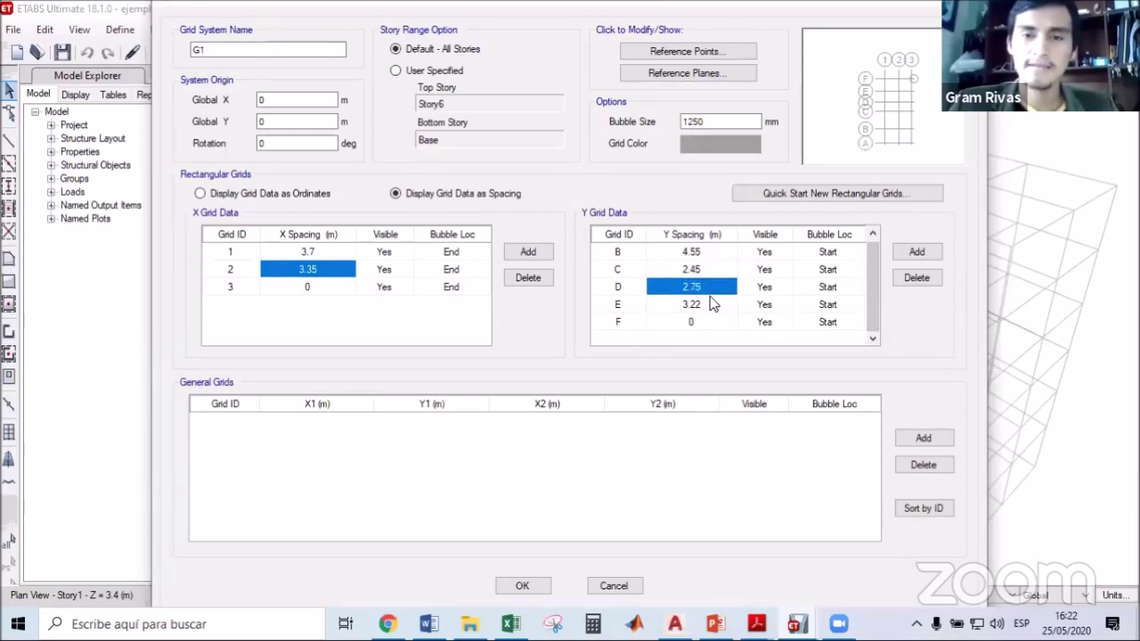
left_click(711, 304)
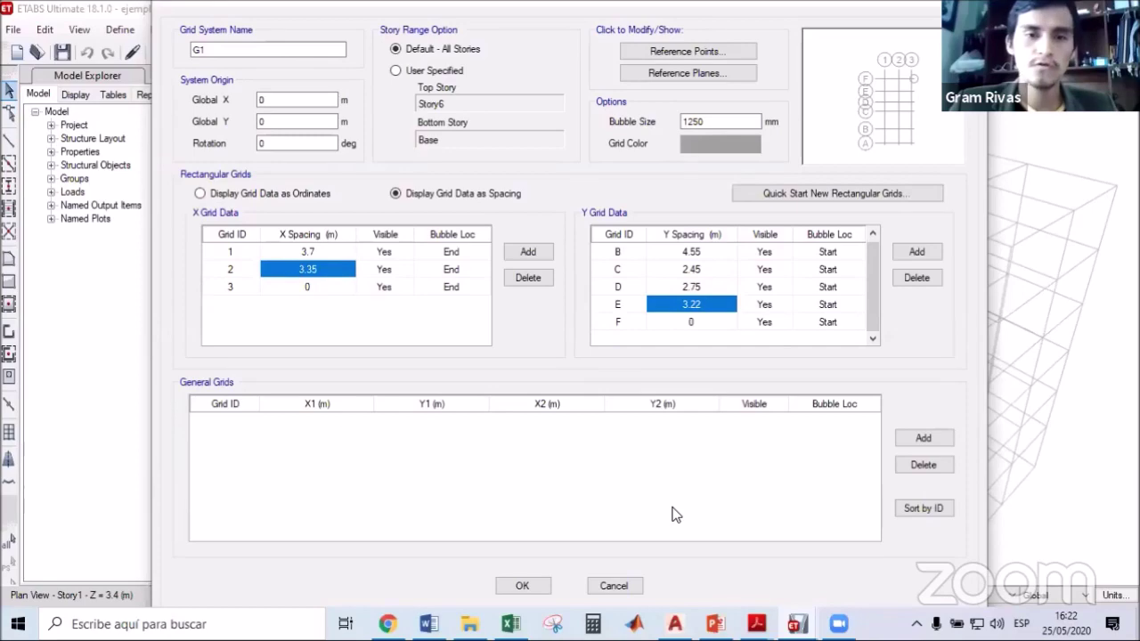
Switch to AutoCAD and examine the dimensions between axes D, E and F of the framing plan.
left_click(675, 624)
middle_click_drag(593, 264, 573, 506)
scroll(571, 503, "down", 5)
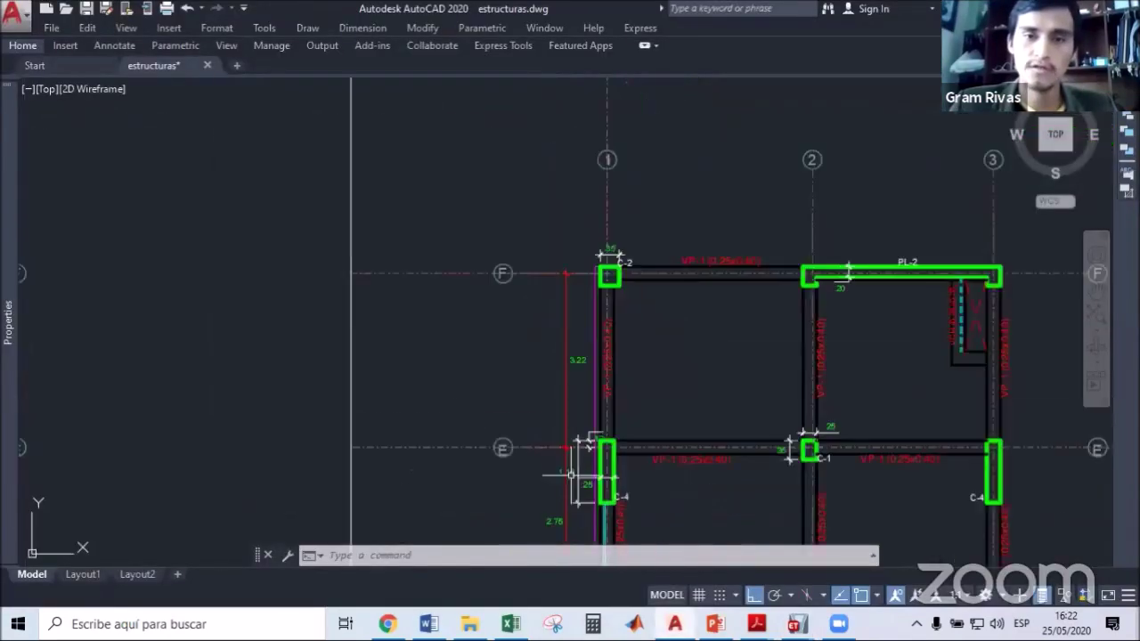
scroll(565, 338, "up", 5)
scroll(392, 246, "down", 4)
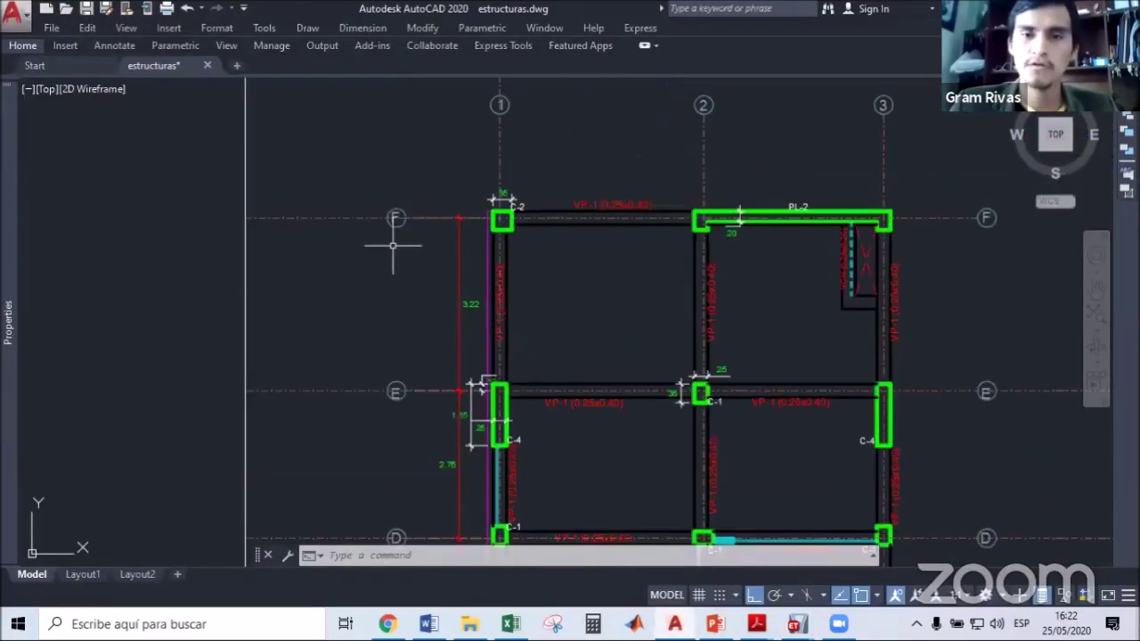
scroll(393, 245, "down", 3)
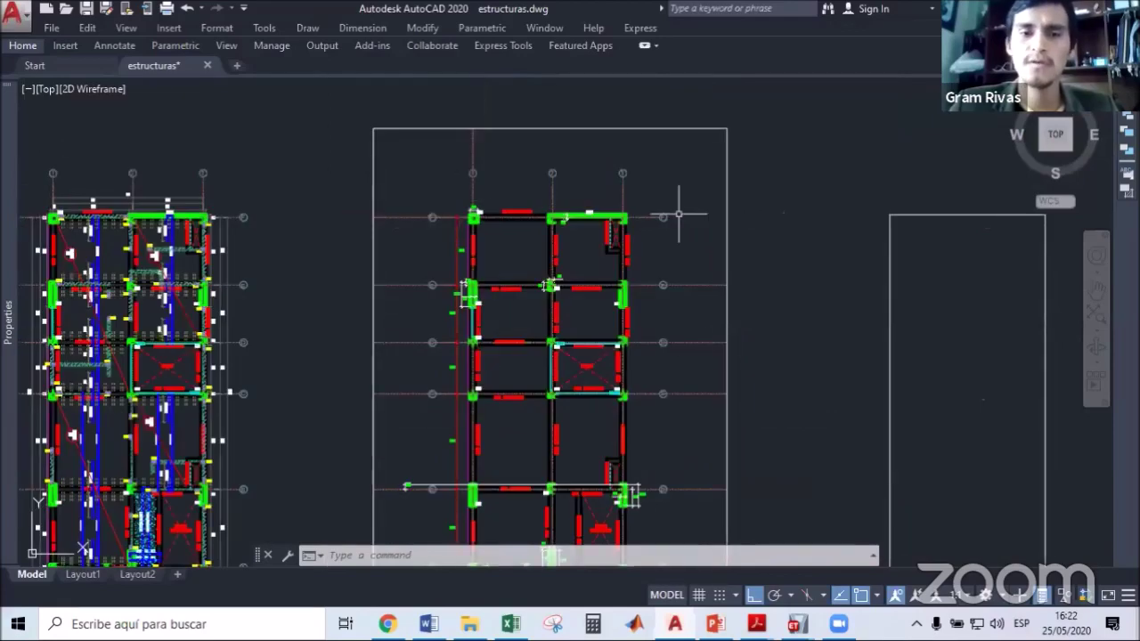
Examine the complete typical floor plan and its lower bays between axes A and B in AutoCAD.
middle_click_drag(567, 418, 626, 360)
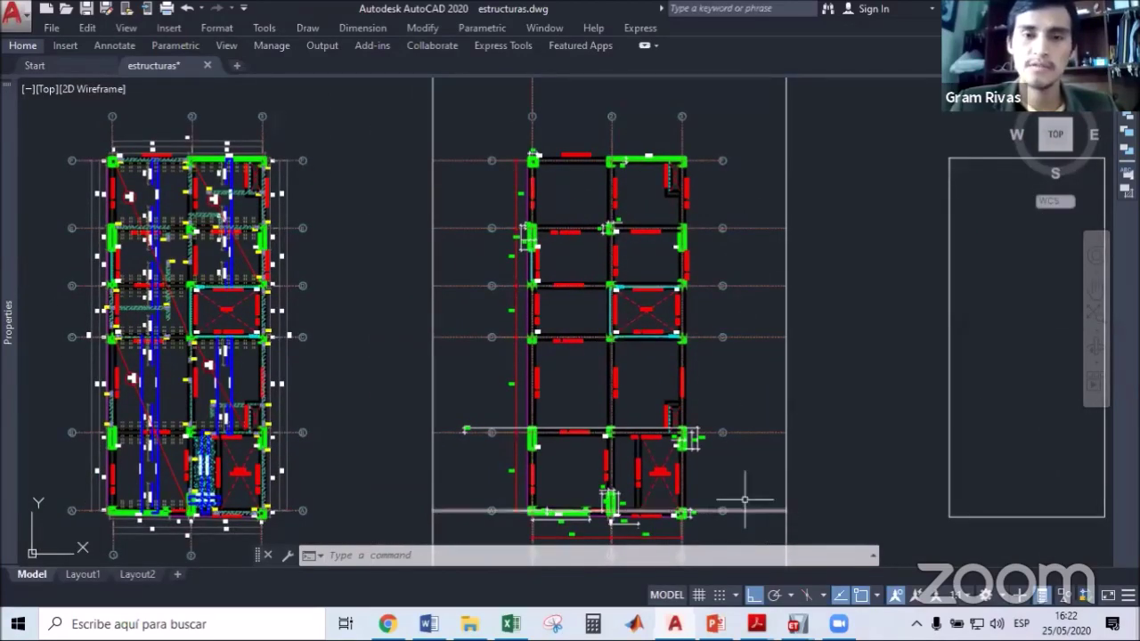
middle_click_drag(572, 336, 638, 317)
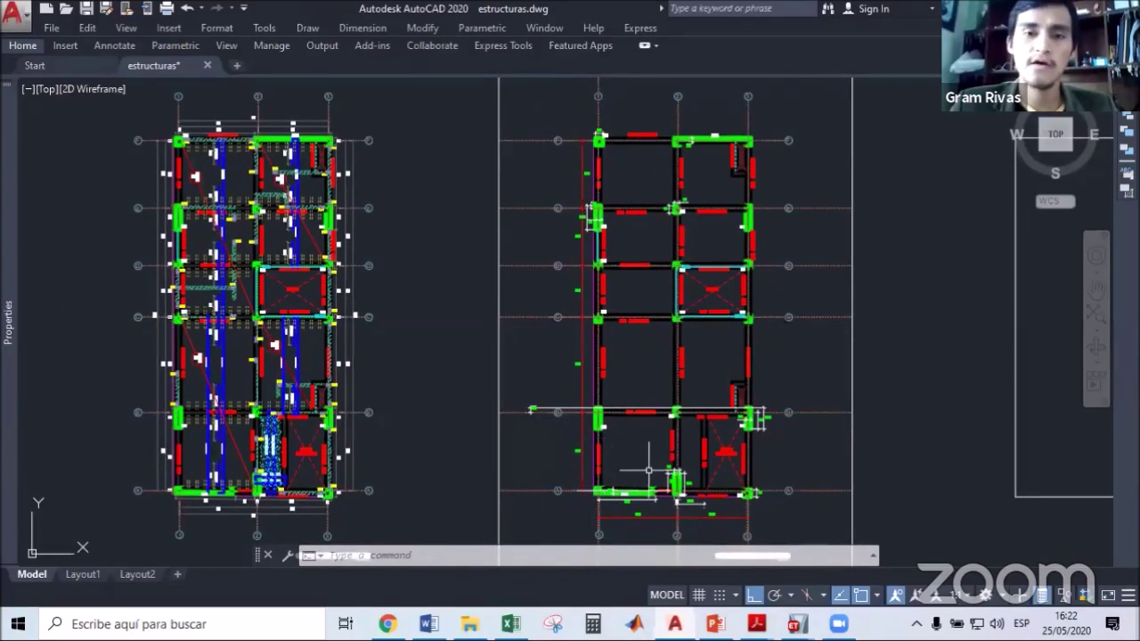
scroll(649, 457, "up", 5)
scroll(588, 359, "down", 3)
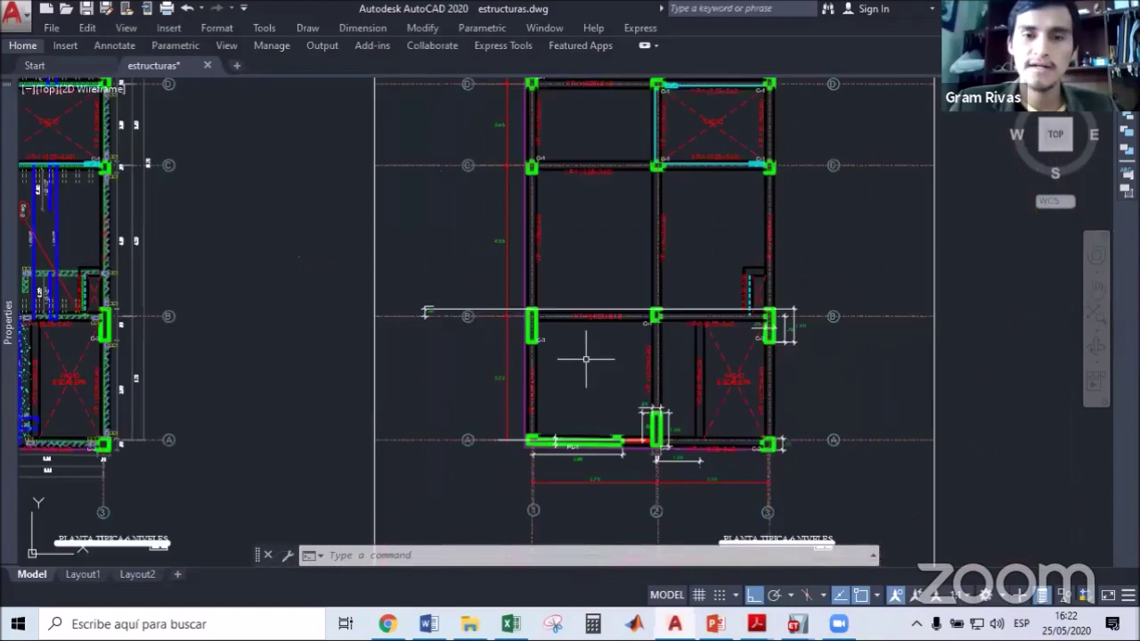
scroll(554, 380, "up", 2)
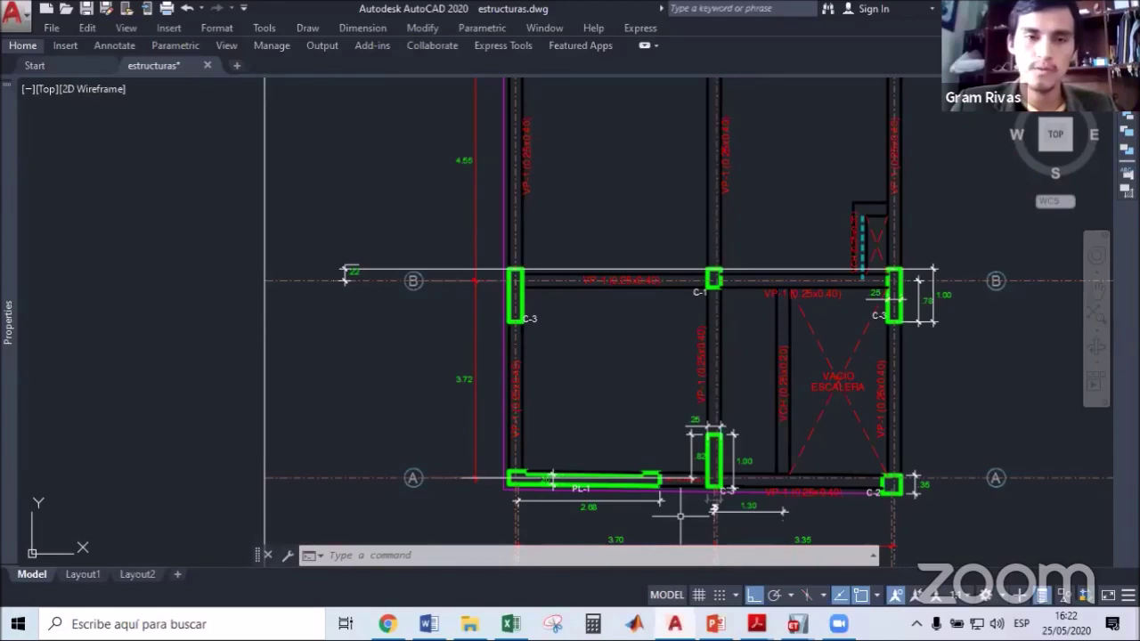
Return to ETABS, accept the grid data of system G1 and open the story data for modification.
mouse_move(674, 624)
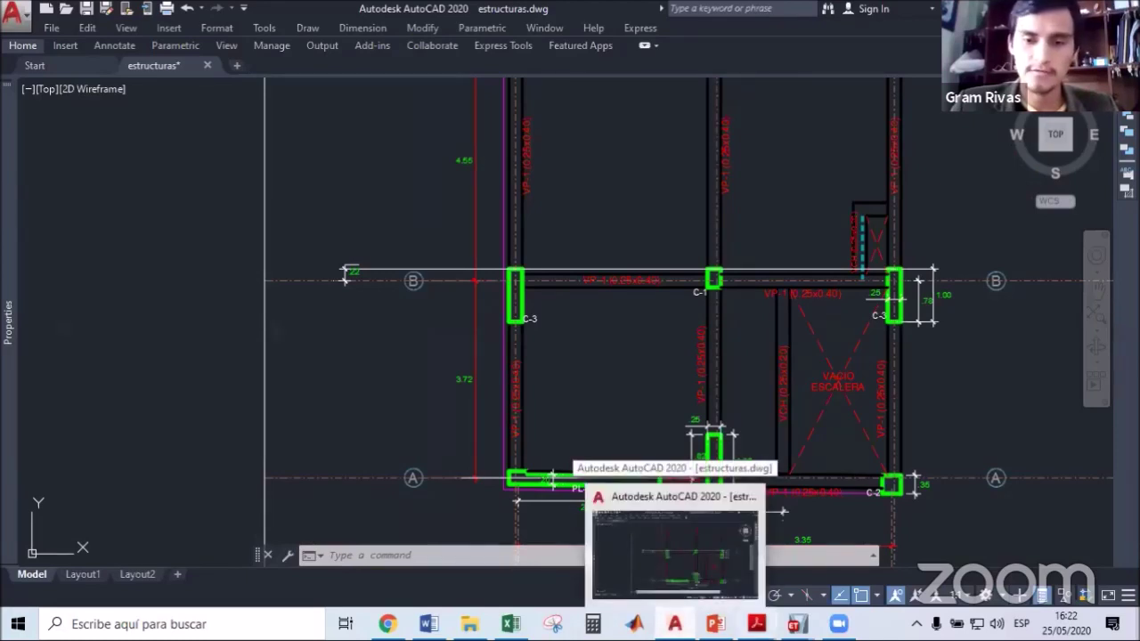
mouse_move(796, 623)
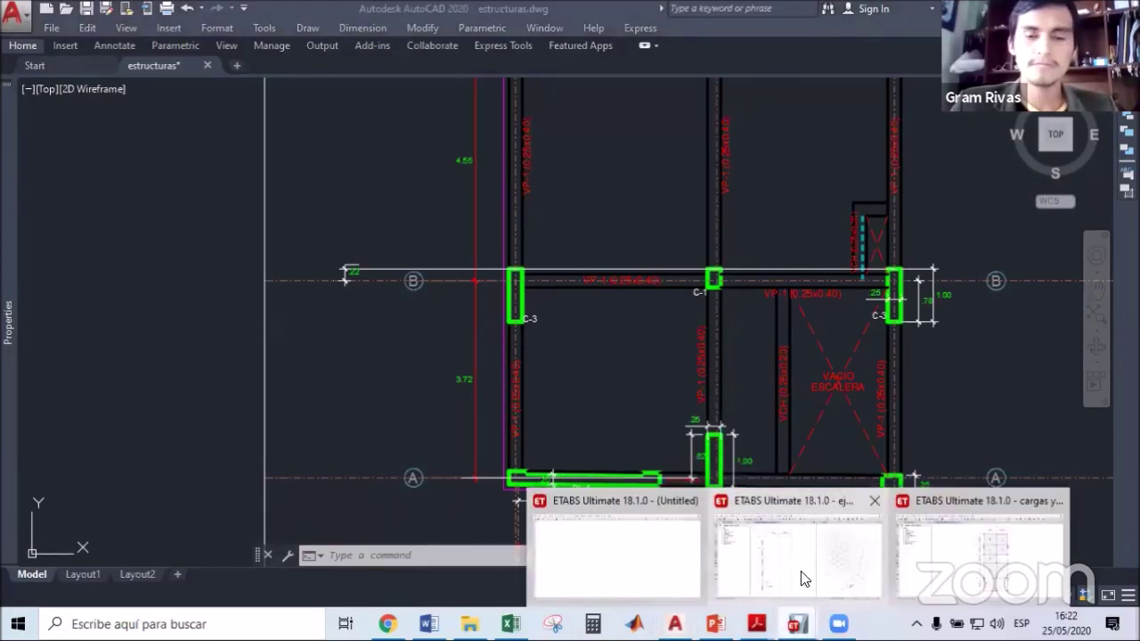
left_click(522, 592)
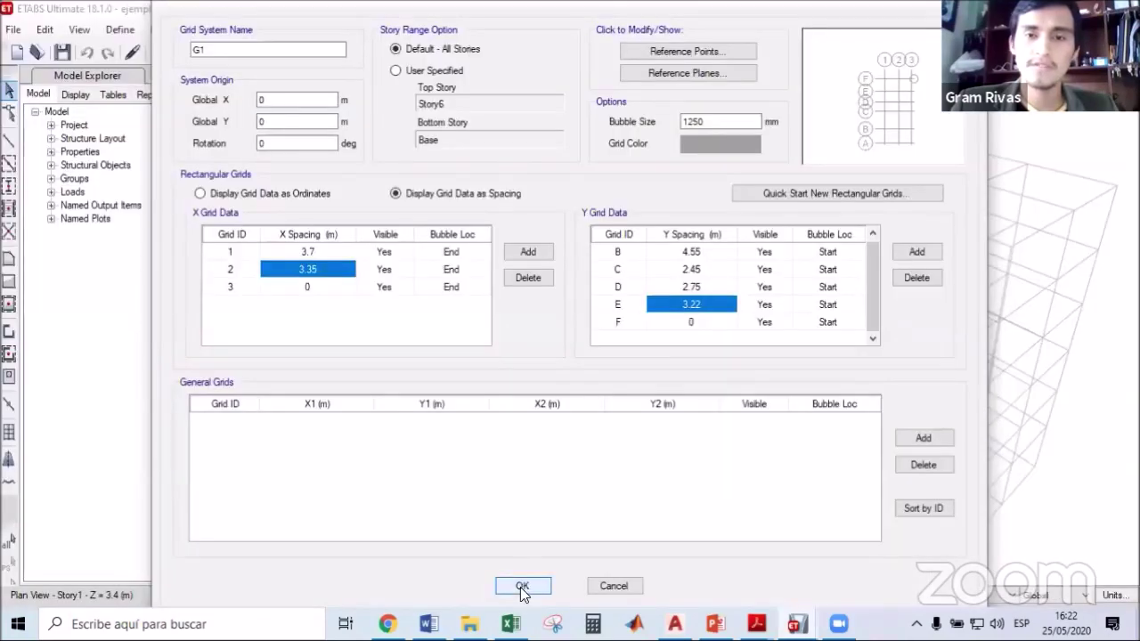
left_click(521, 587)
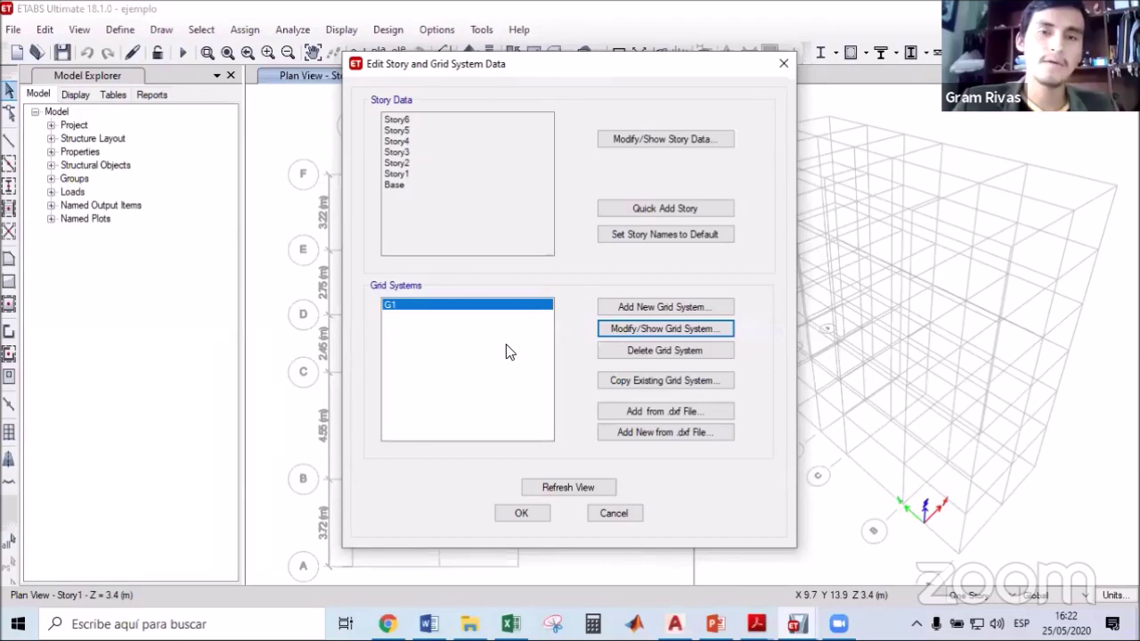
left_click(399, 171)
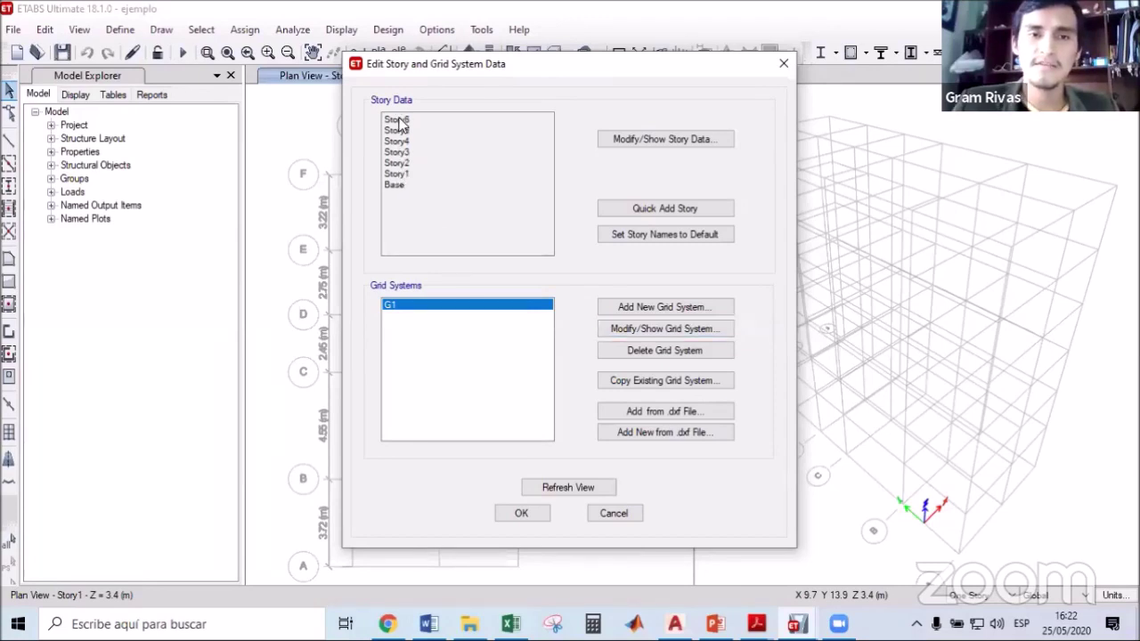
left_click(671, 142)
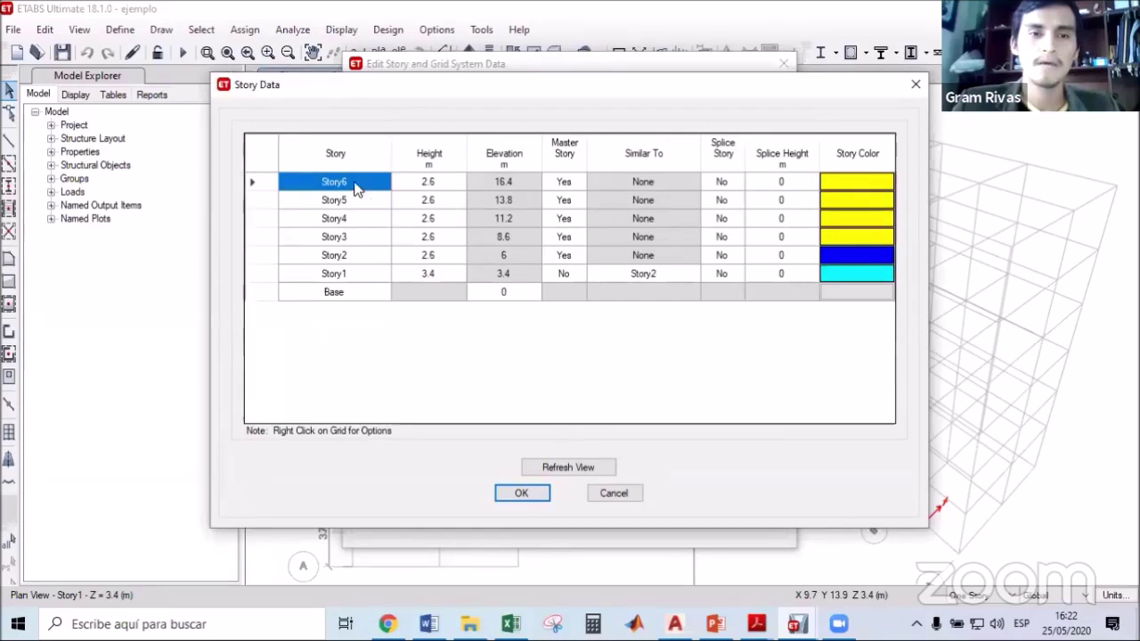
Examine the story names and the Story6 height, and compare with the typical height "H. típica= 2.6 m" on the PowerPoint example slide.
left_click(354, 277)
left_click(356, 182)
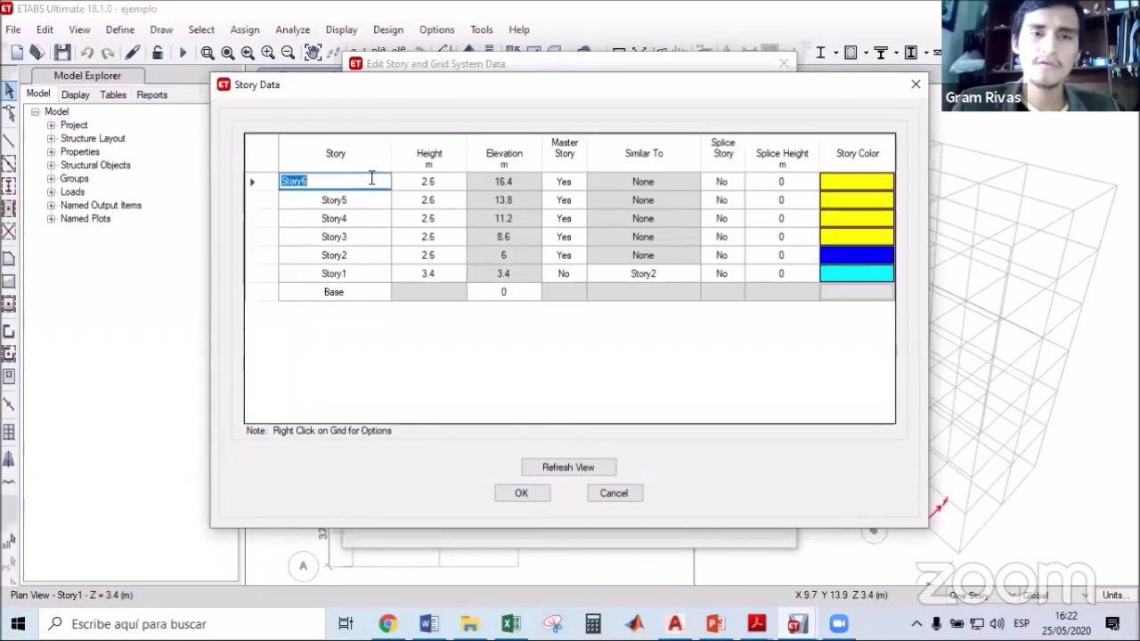
left_click(427, 185)
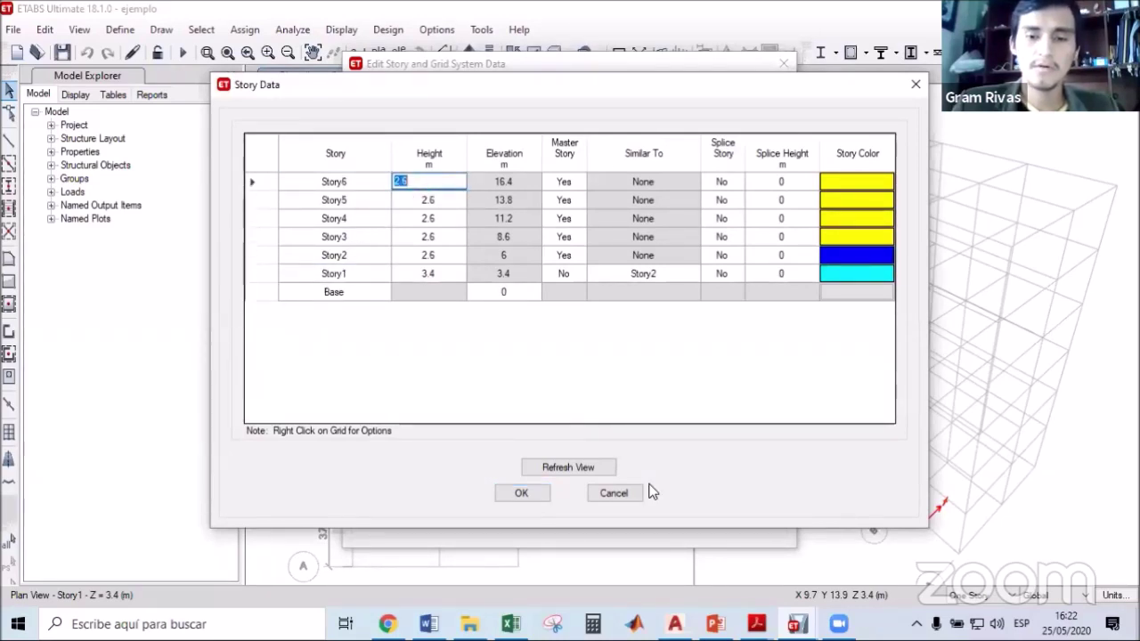
key("alt+Tab")
left_click_drag(418, 291, 302, 289)
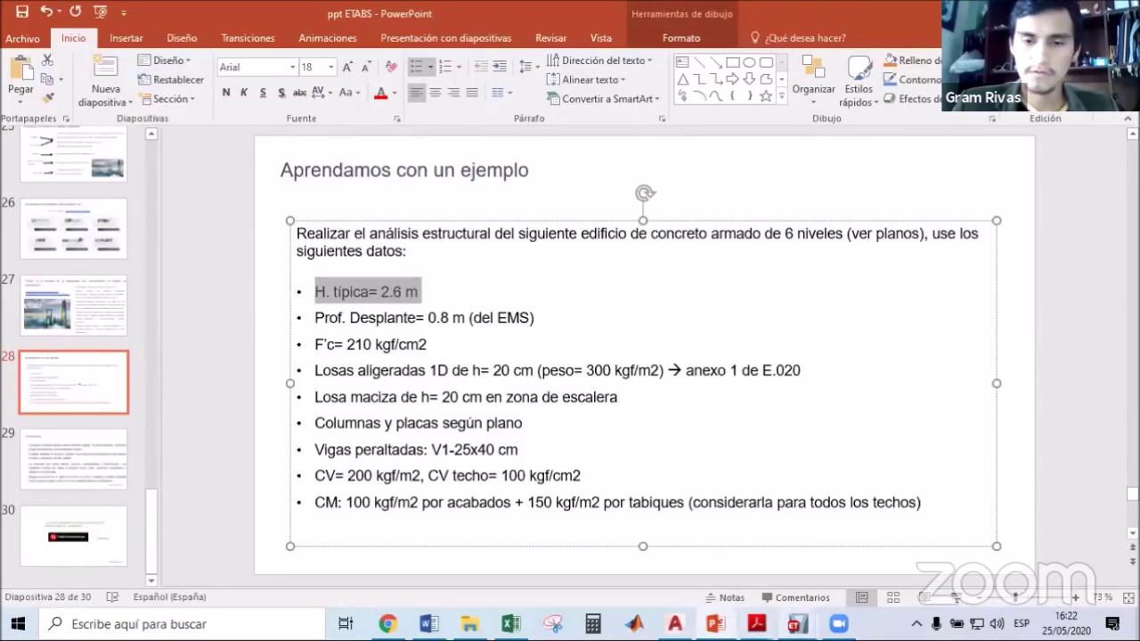
Clear the text selection on the slide, return to the ETABS story data and check the heights of Story4, Story3 and Story2.
left_click(566, 478)
key("BackSpace")
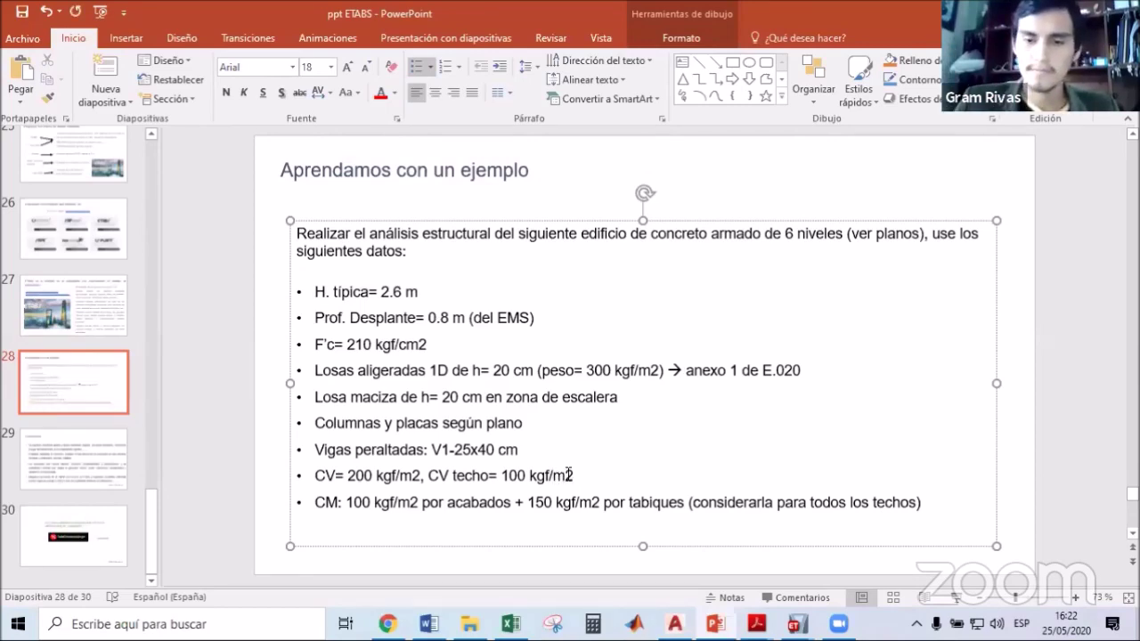
mouse_move(797, 623)
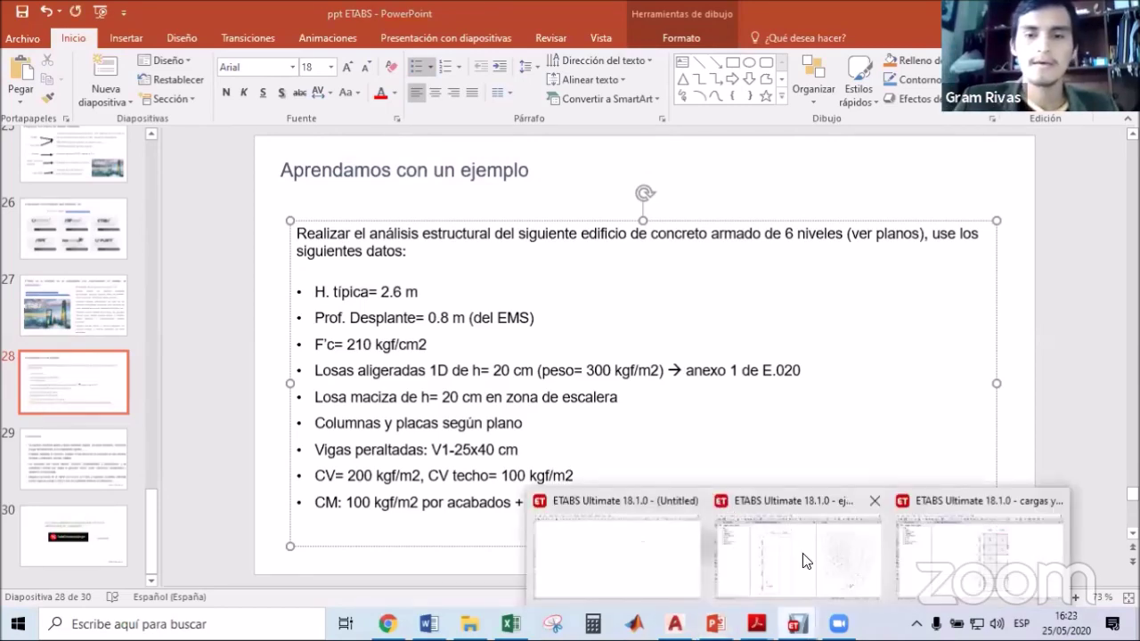
left_click(451, 218)
left_click(447, 235)
left_click(446, 254)
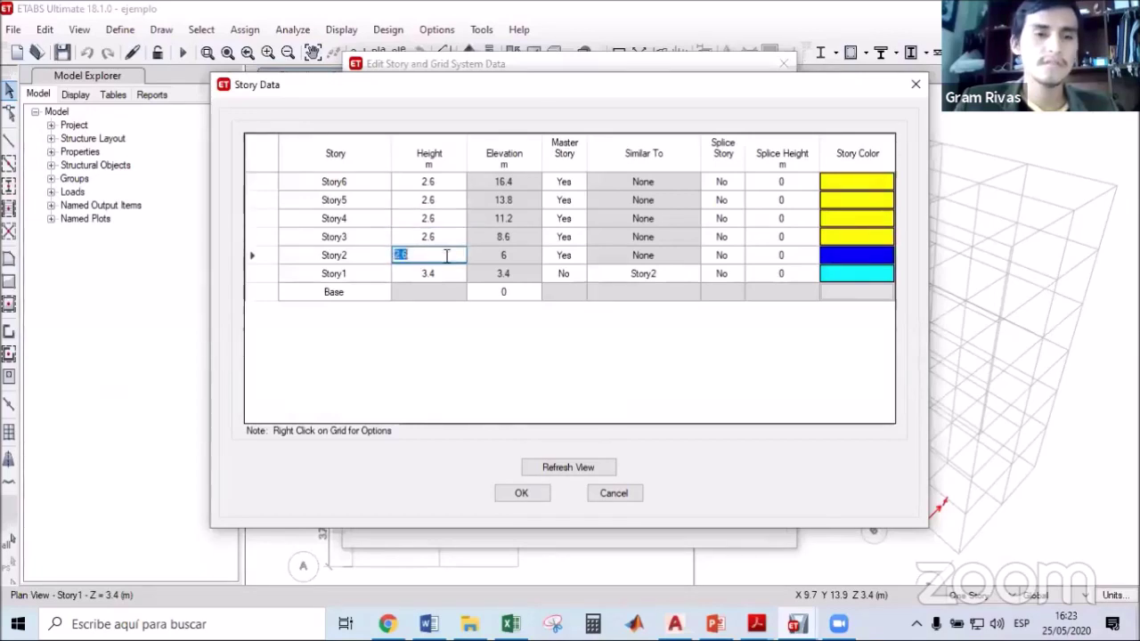
Set the Story1 height to 2.6+0.8 m and accept the story data and the story and grid system edits.
left_click(447, 268)
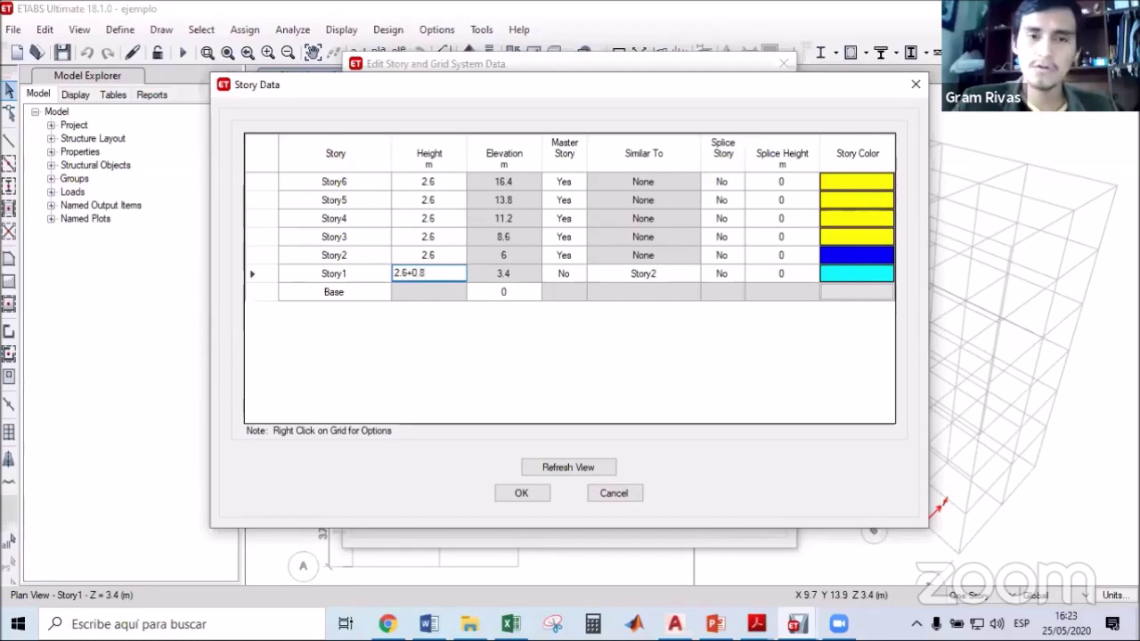
left_click(442, 257)
left_click(444, 272)
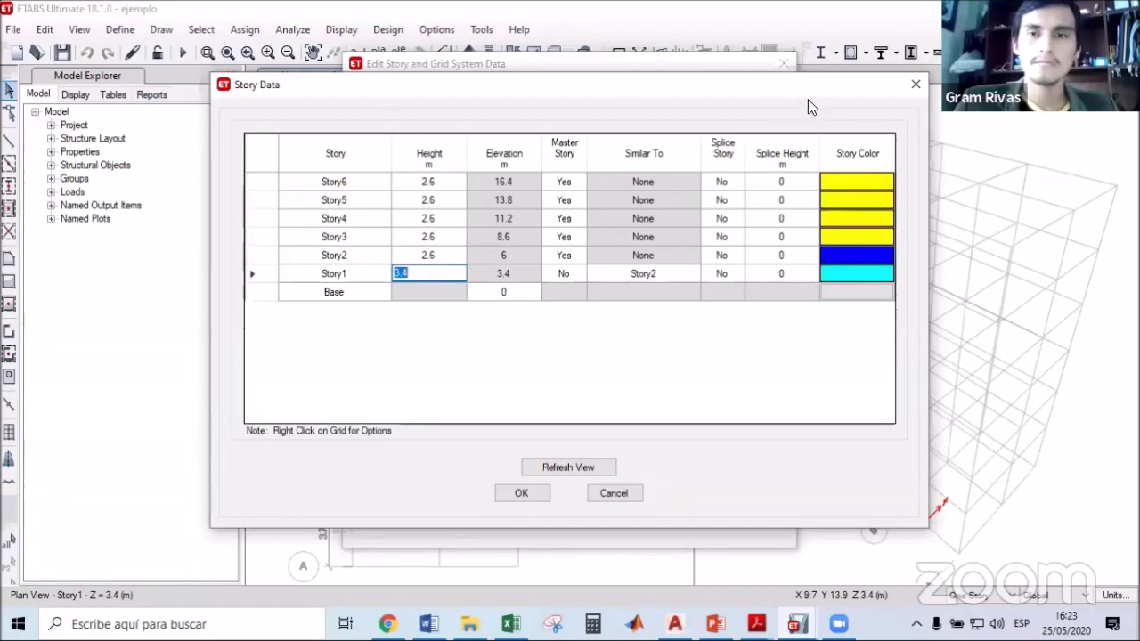
left_click_drag(808, 99, 774, 124)
left_click(409, 264)
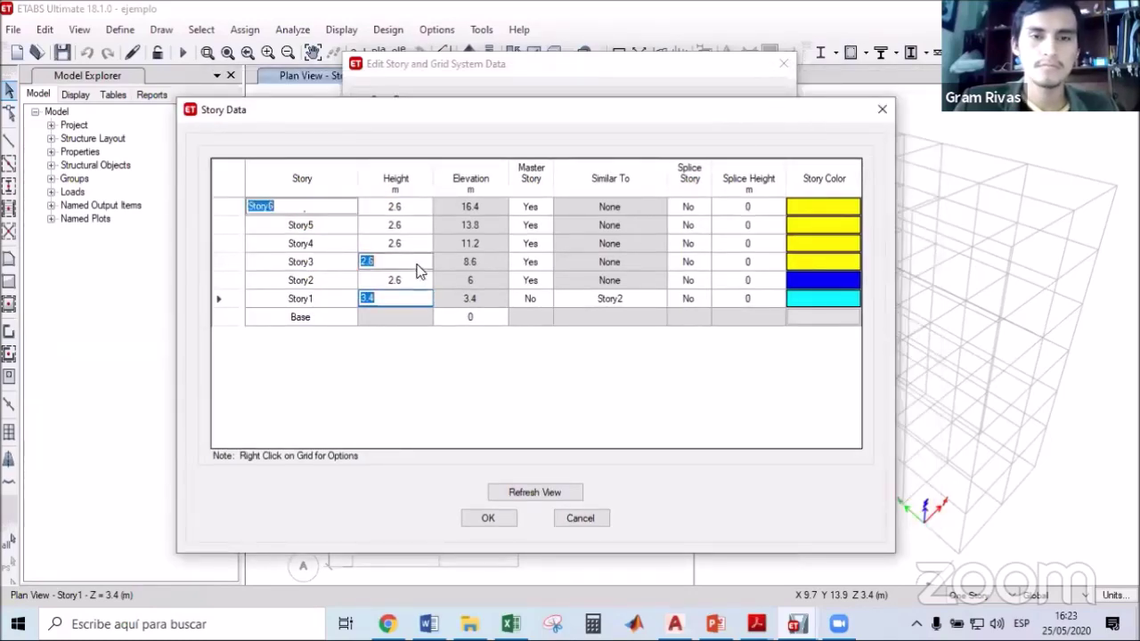
left_click(497, 518)
left_click(516, 513)
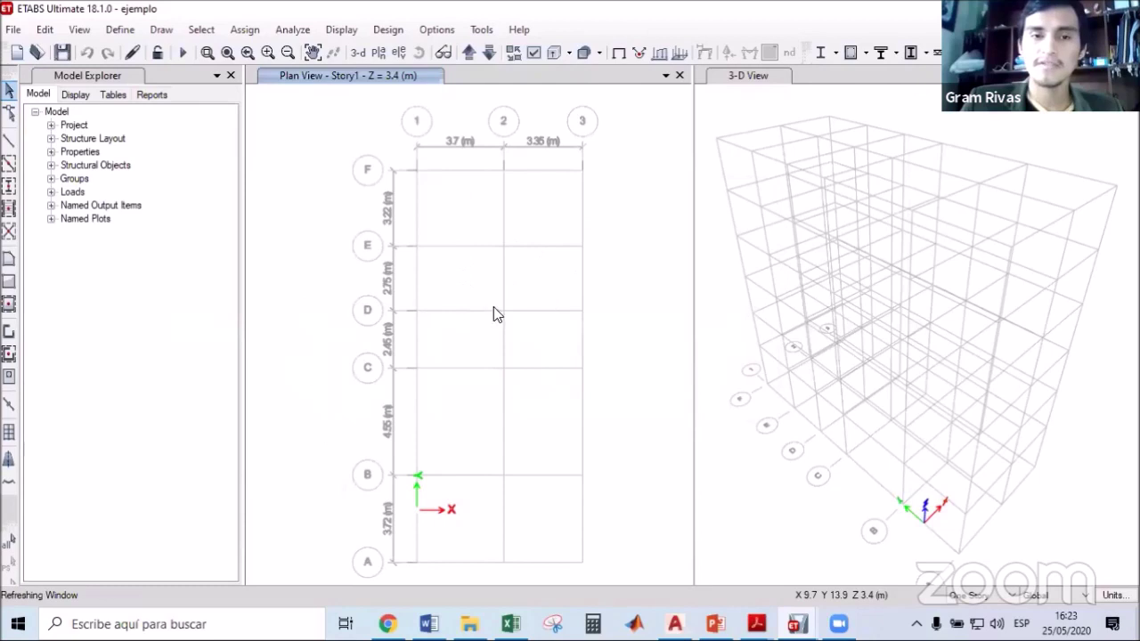
Switch to the Word procedure document and highlight item 3 "Definir materiales" in yellow.
left_click(1038, 129)
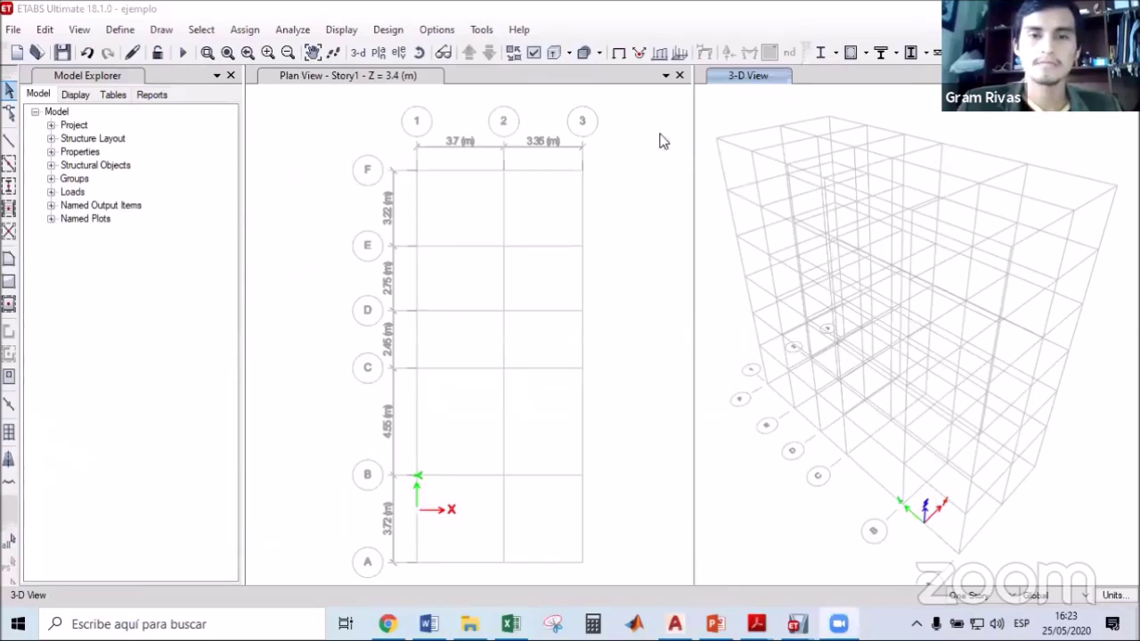
left_click(298, 167)
left_click(428, 623)
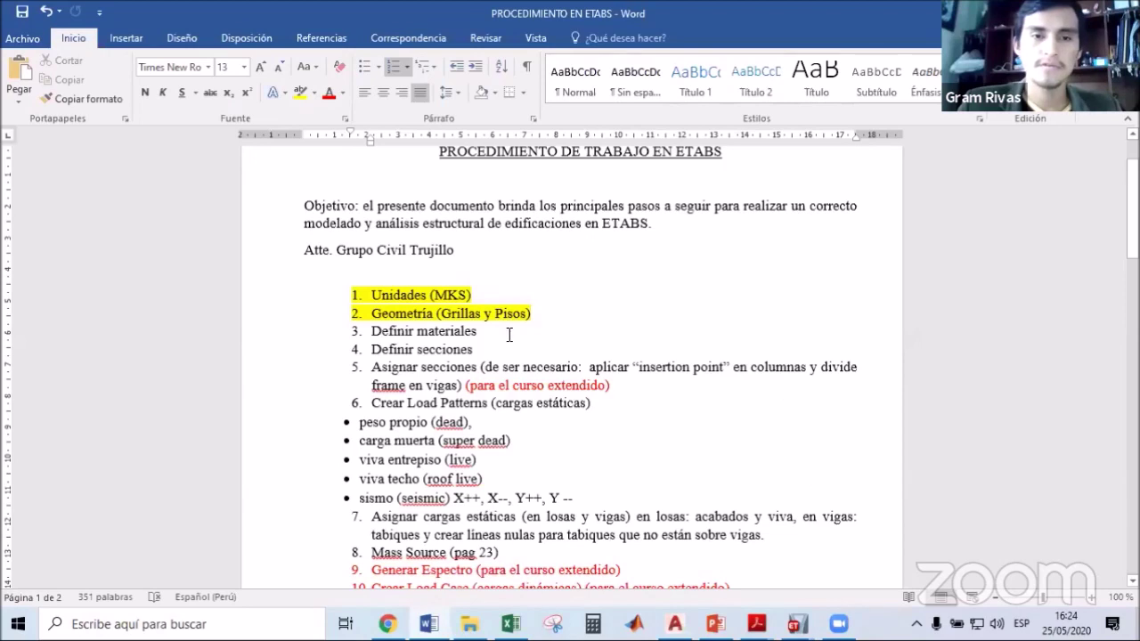
left_click_drag(485, 332, 324, 333)
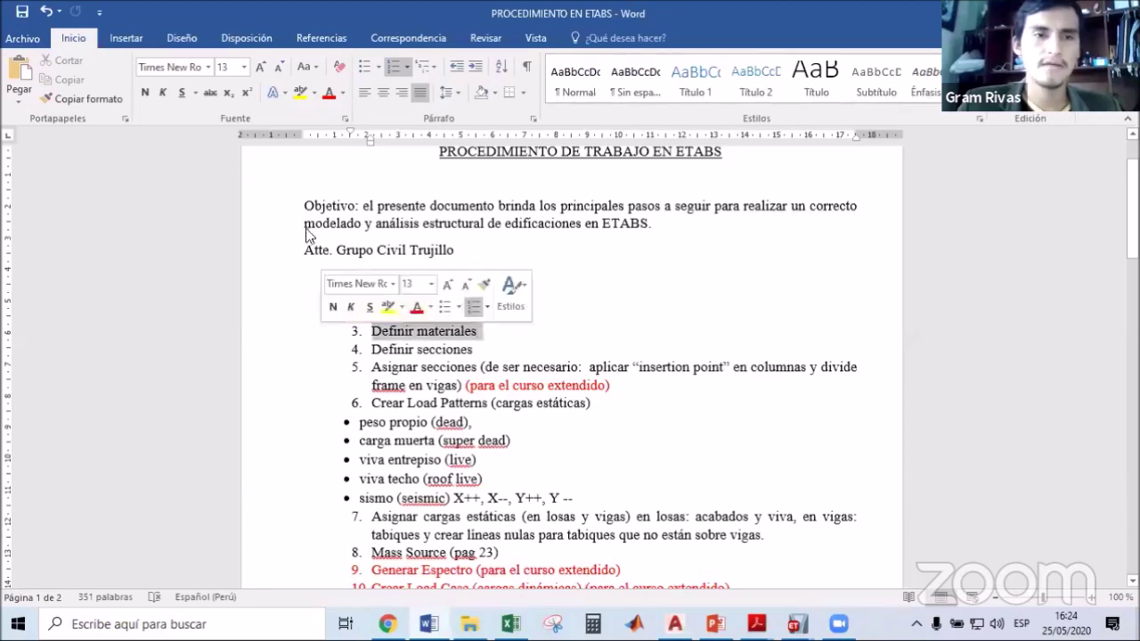
left_click(311, 94)
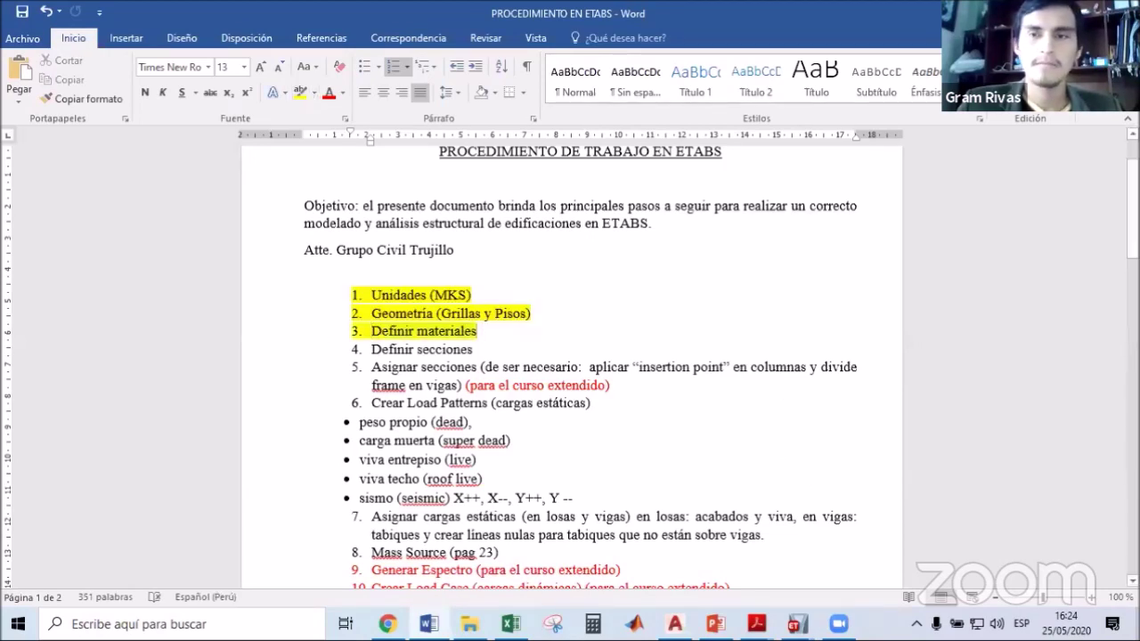
Return to ETABS and open the material property definitions.
key("alt+Tab")
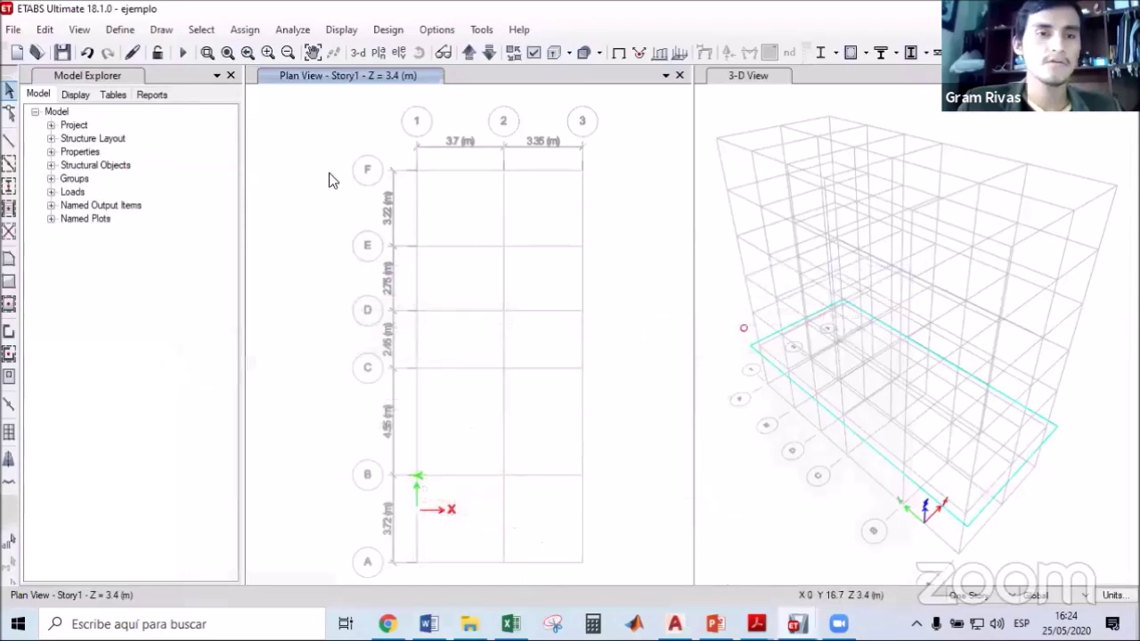
left_click(110, 33)
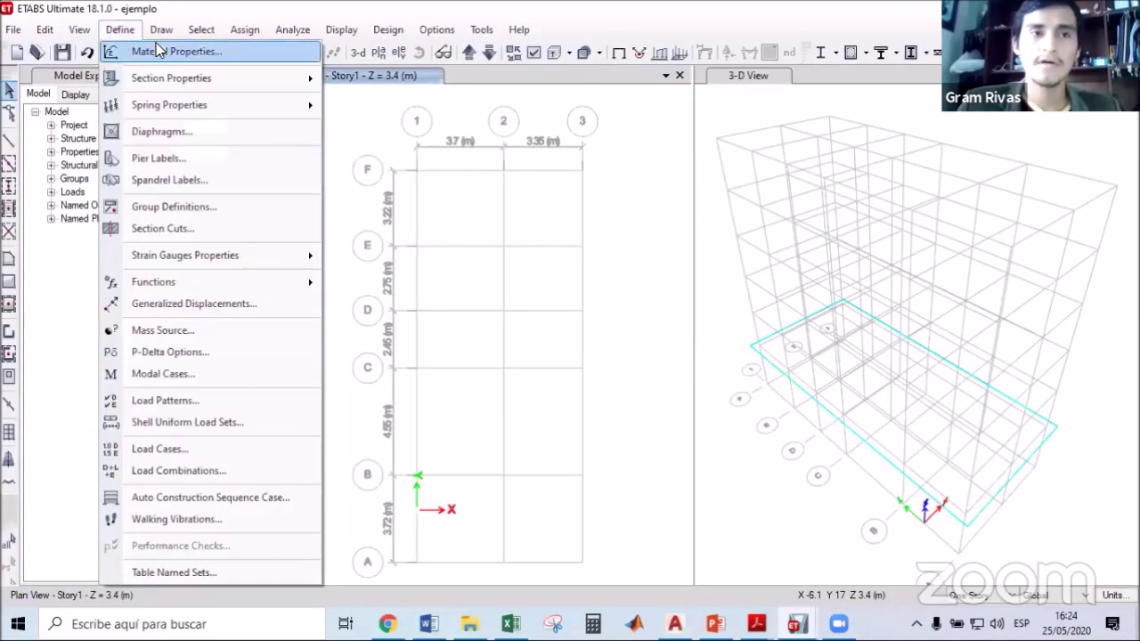
left_click(165, 54)
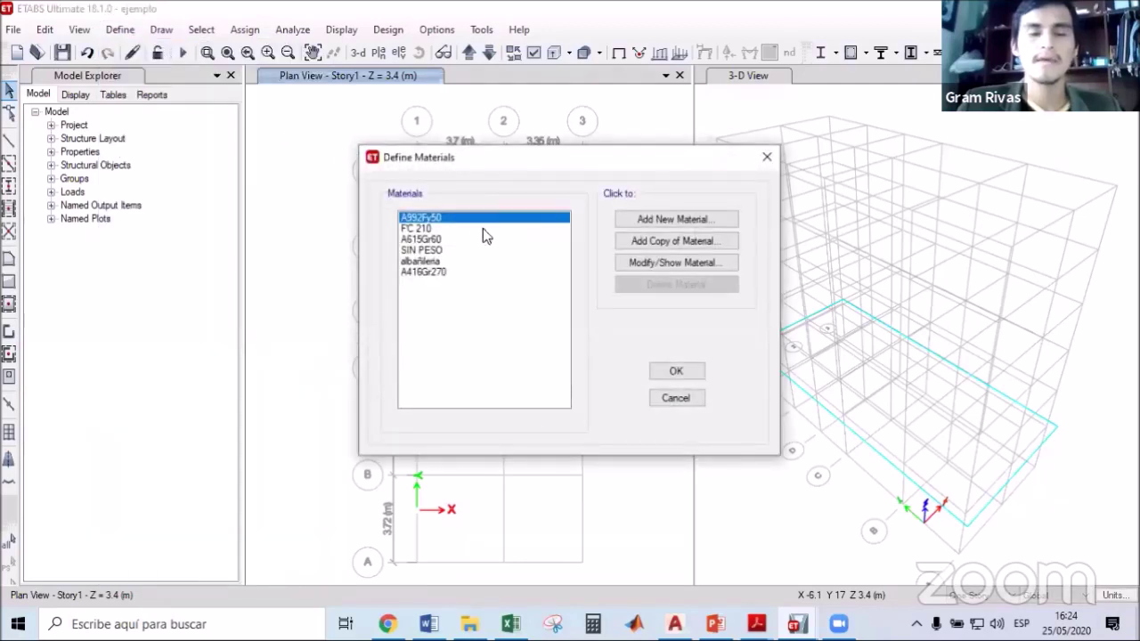
left_click(417, 229)
left_click(645, 219)
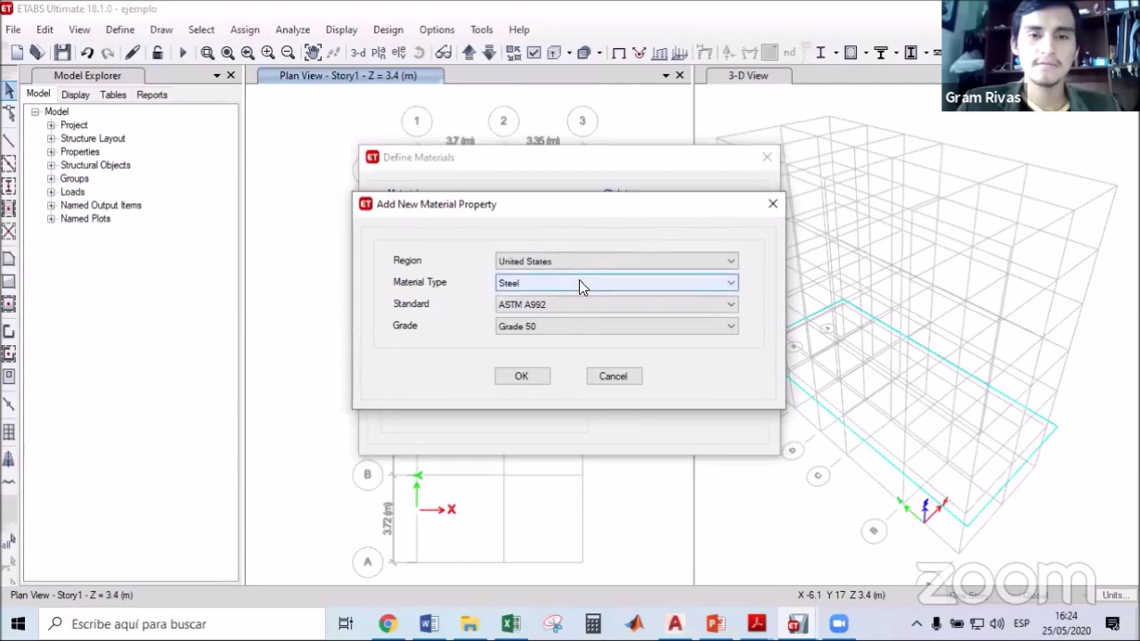
left_click(539, 283)
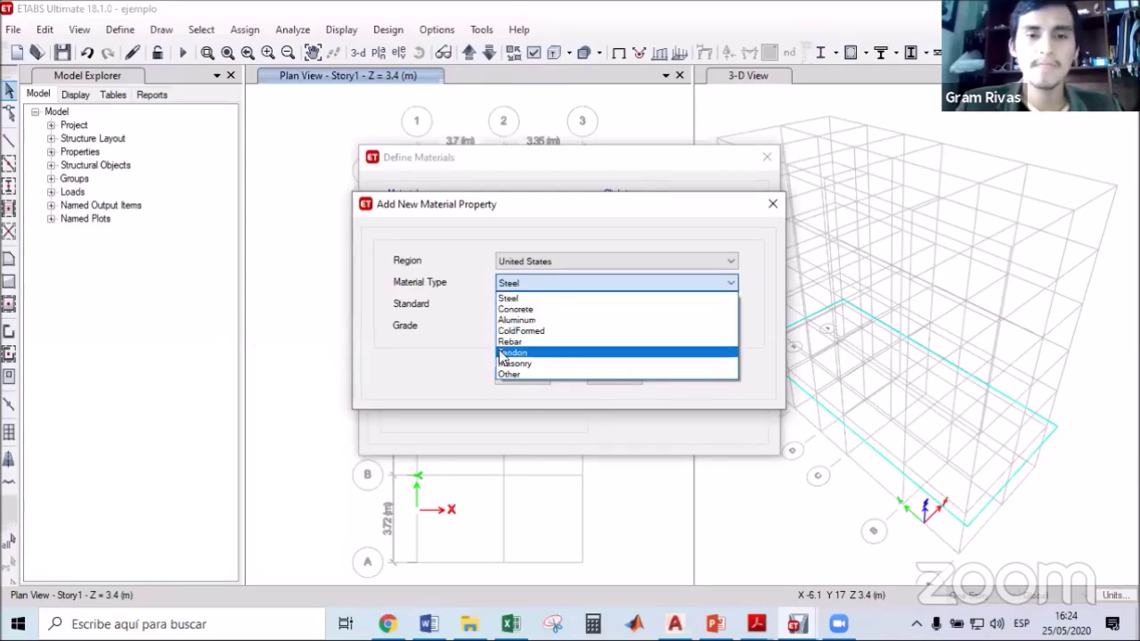
left_click(512, 310)
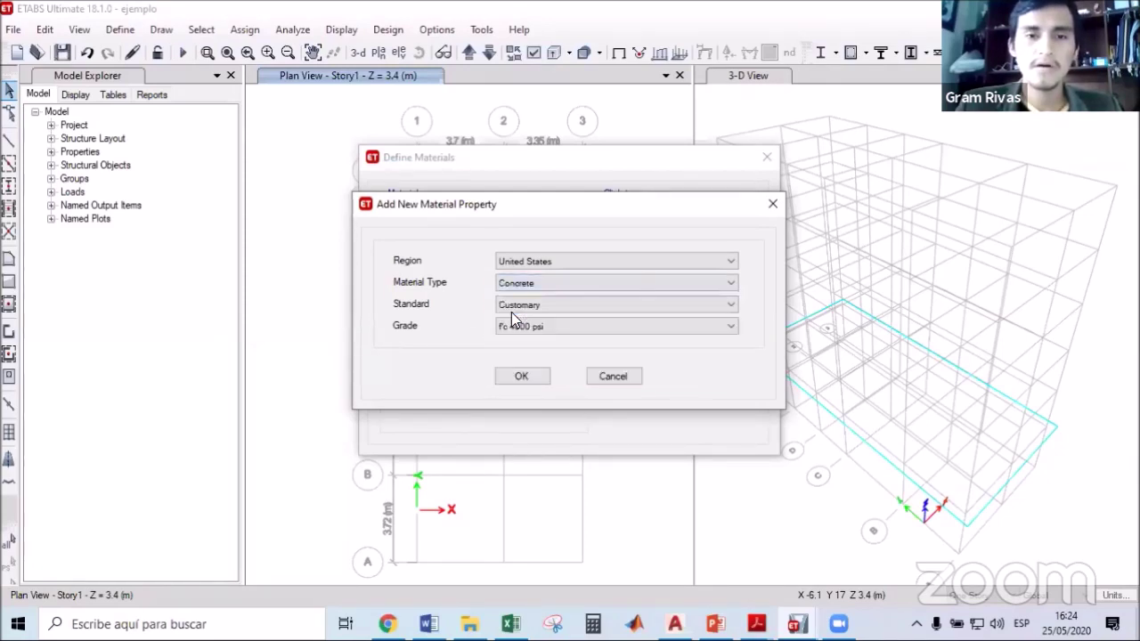
left_click(522, 376)
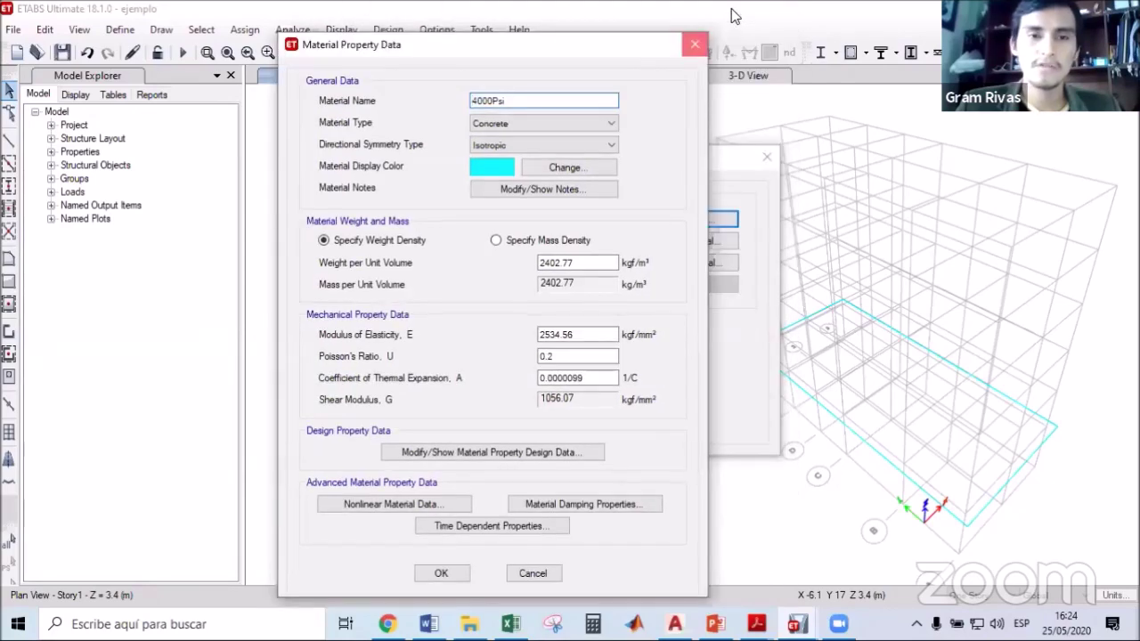
left_click(694, 45)
Open the properties of the existing F'C 210 concrete and examine its material name and weight per unit volume.
left_click(417, 229)
left_click(651, 261)
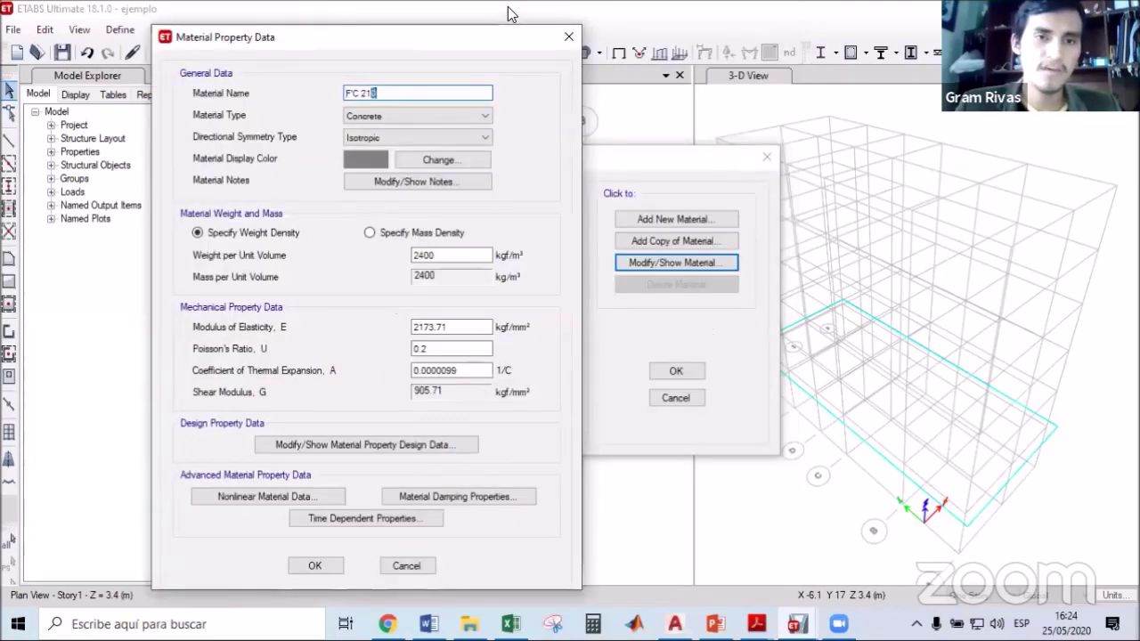
key("shift+Left")
key("shift+Left")
key("shift+Left")
key("shift+Left")
key("shift+Left")
key("shift+Left")
key("Right")
left_click_drag(458, 254, 390, 257)
left_click_drag(236, 41, 198, 41)
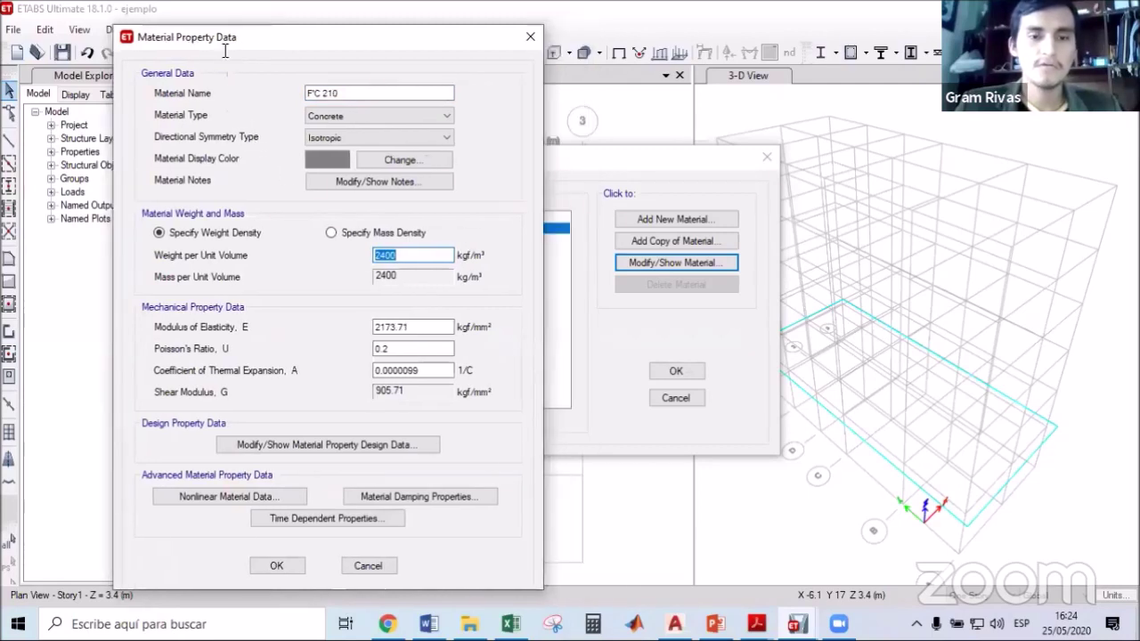
Switch to E.020.pdf in Acrobat Reader and find the unit weights table of "ANEXO 1 PESOS UNITARIOS".
left_click(756, 623)
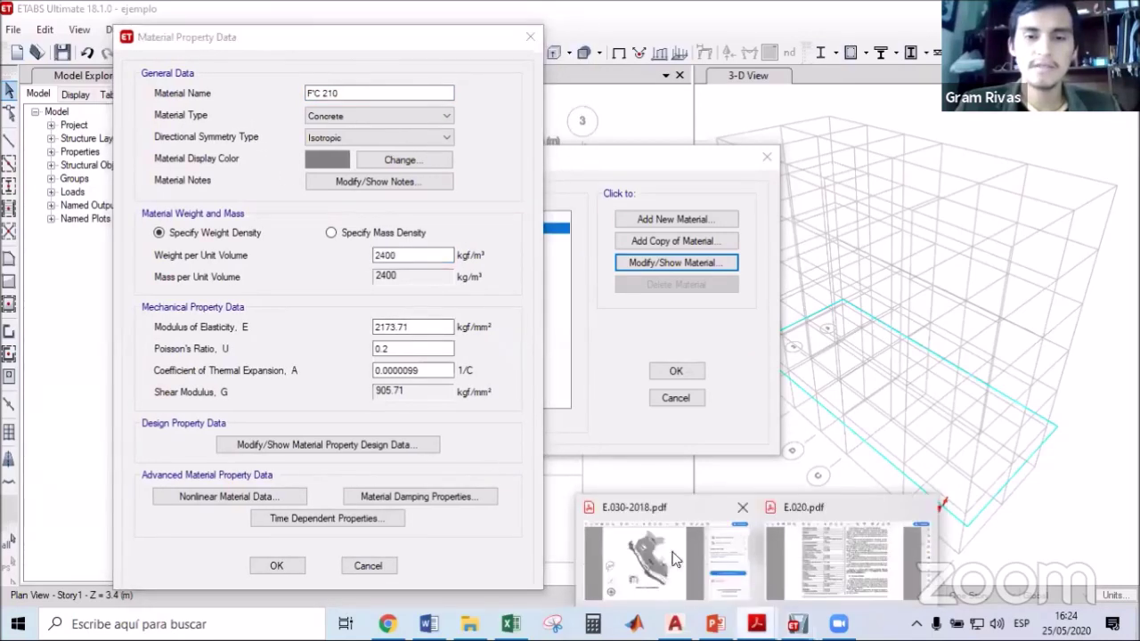
left_click(816, 543)
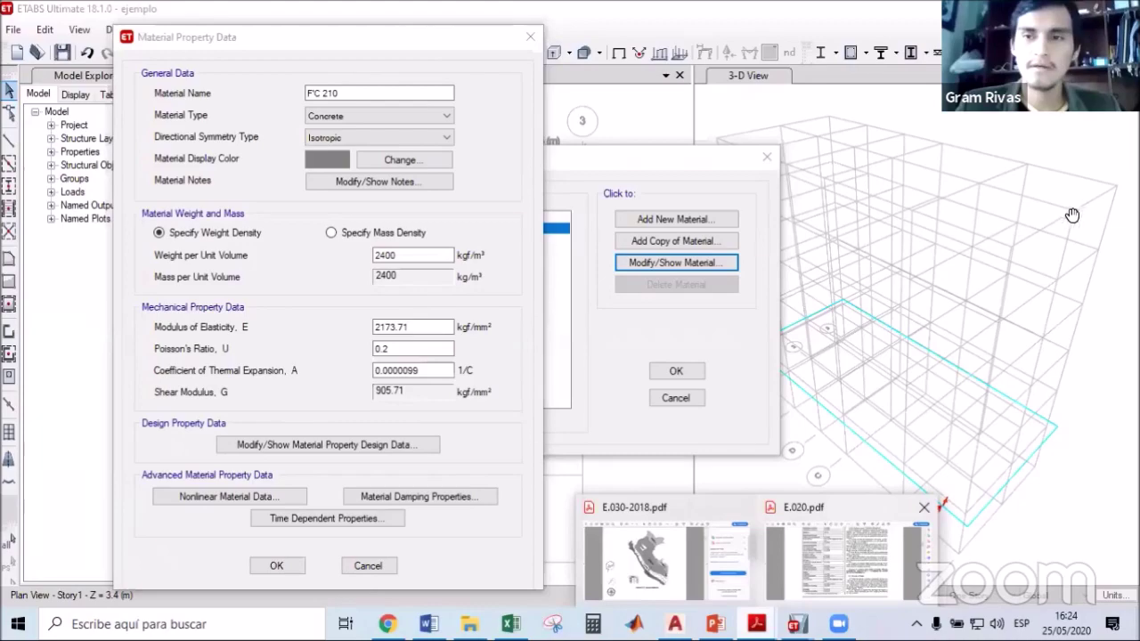
left_click_drag(1077, 230, 1078, 550)
scroll(625, 430, "down", 10)
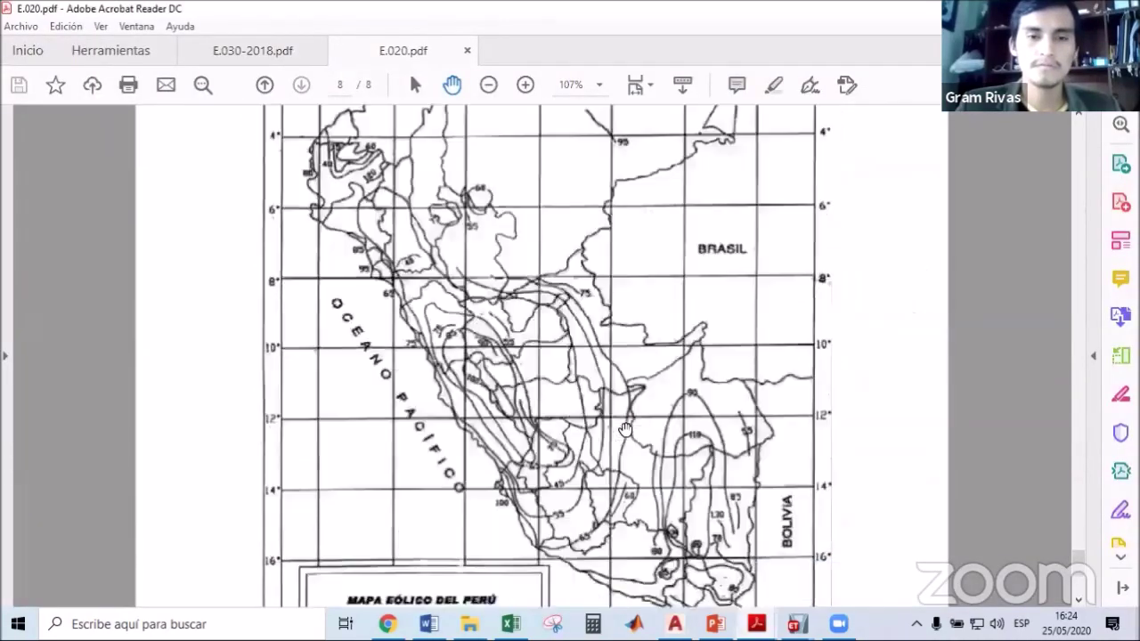
scroll(625, 430, "up", 15)
scroll(625, 430, "up", 10)
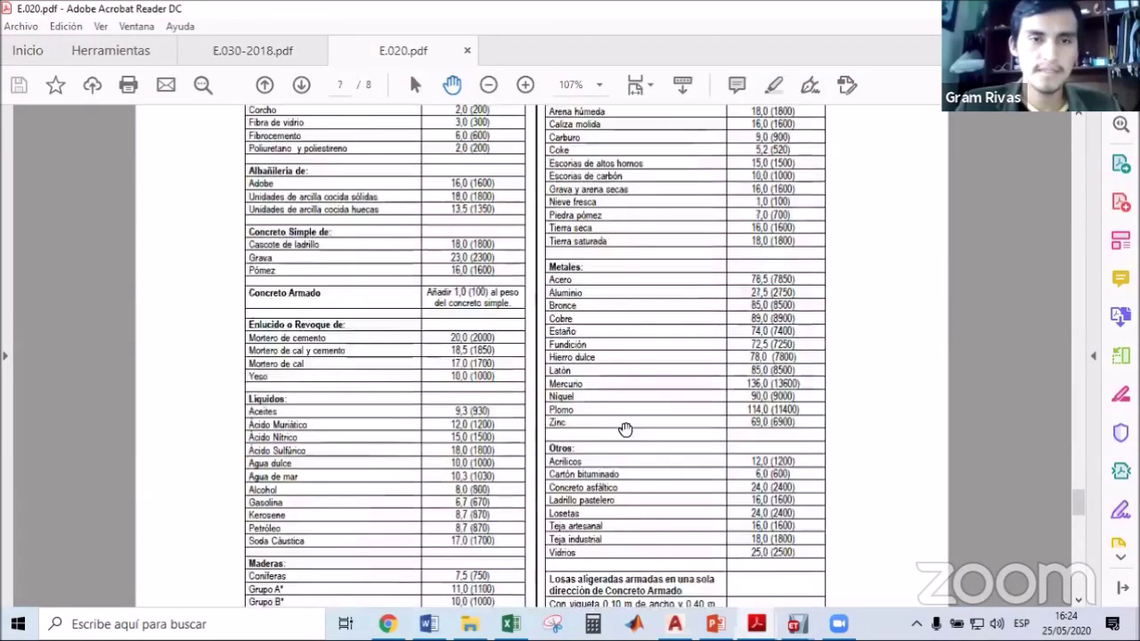
scroll(308, 397, "down", 1)
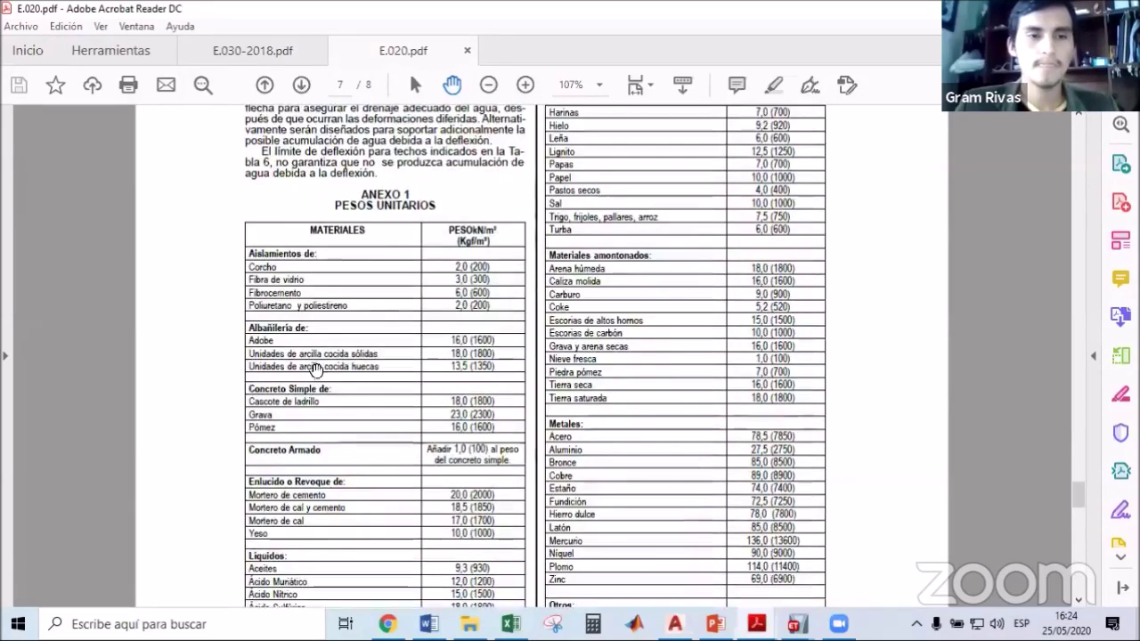
scroll(321, 409, "up", 2, "ctrl")
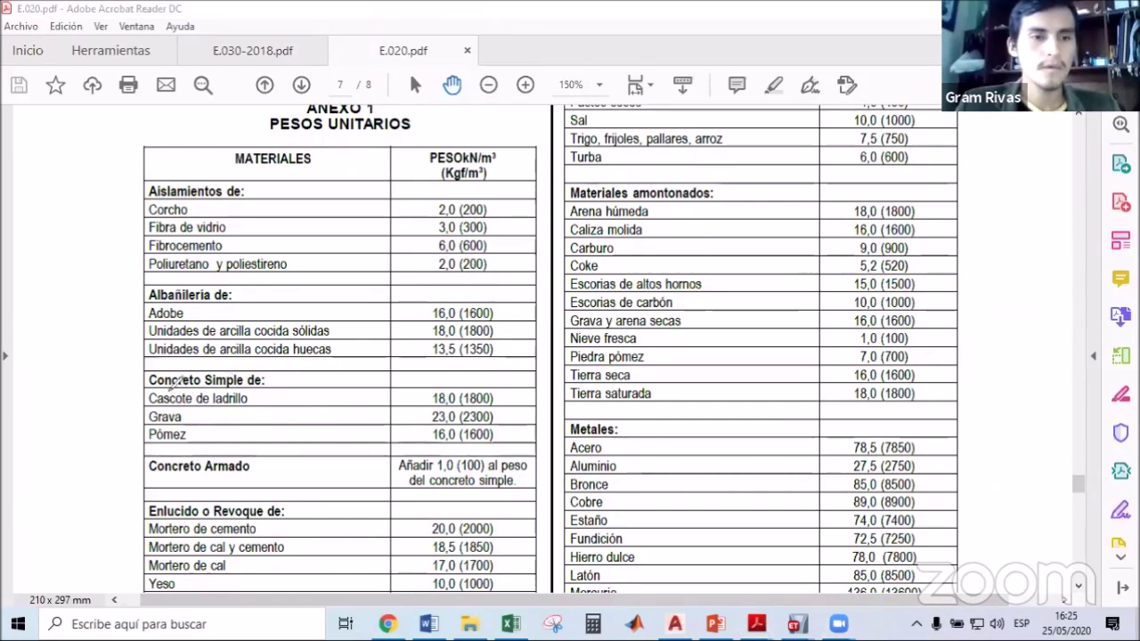
Mark the plain concrete "Grava" weight, the Kgf/m³ unit and the "Concreto Armado" rule in the table, and clear the marks.
mouse_move(179, 376)
left_mouse_down()
mouse_move(280, 362)
mouse_move(185, 373)
left_mouse_up()
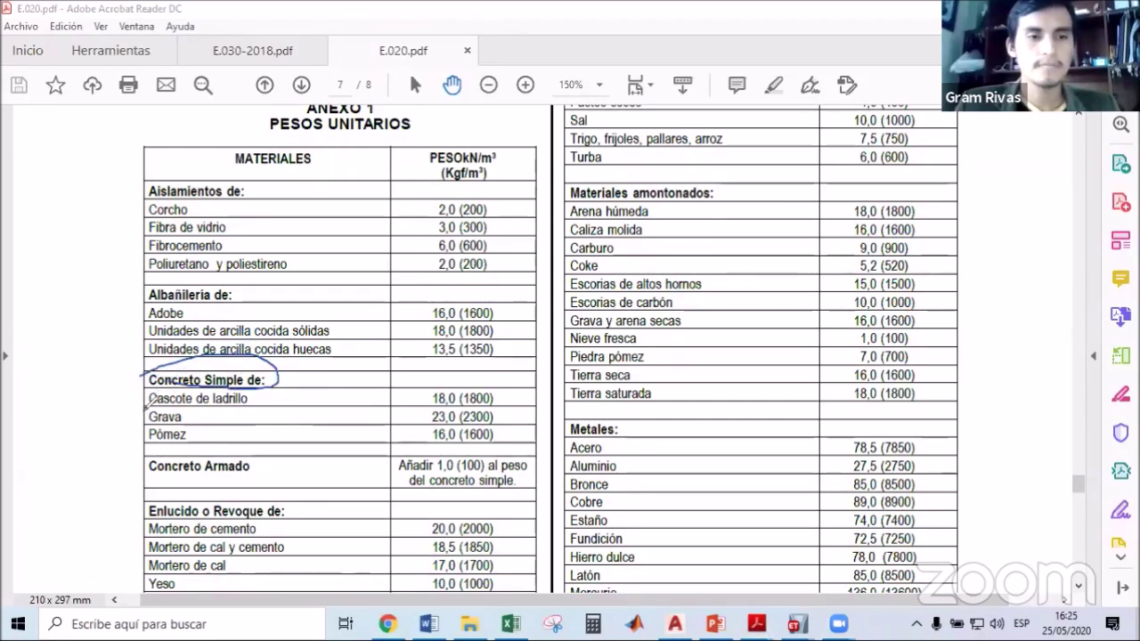
mouse_move(142, 412)
left_mouse_down()
mouse_move(426, 425)
mouse_move(500, 409)
mouse_move(471, 429)
mouse_move(427, 415)
left_mouse_up()
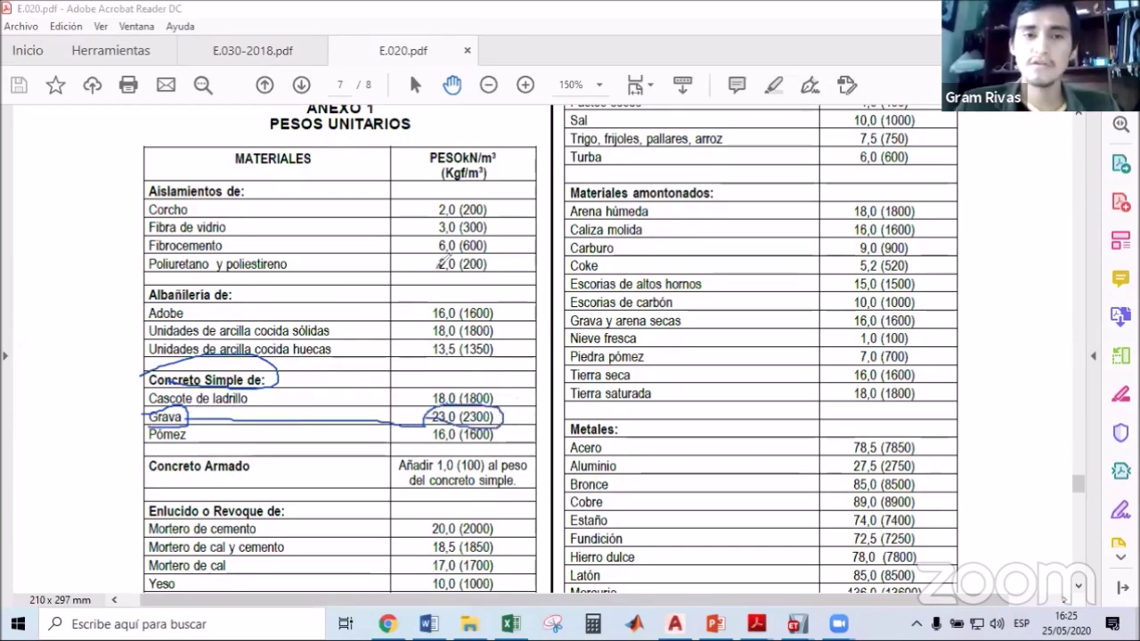
mouse_move(454, 171)
left_mouse_down()
mouse_move(488, 148)
mouse_move(500, 178)
mouse_move(439, 181)
left_mouse_up()
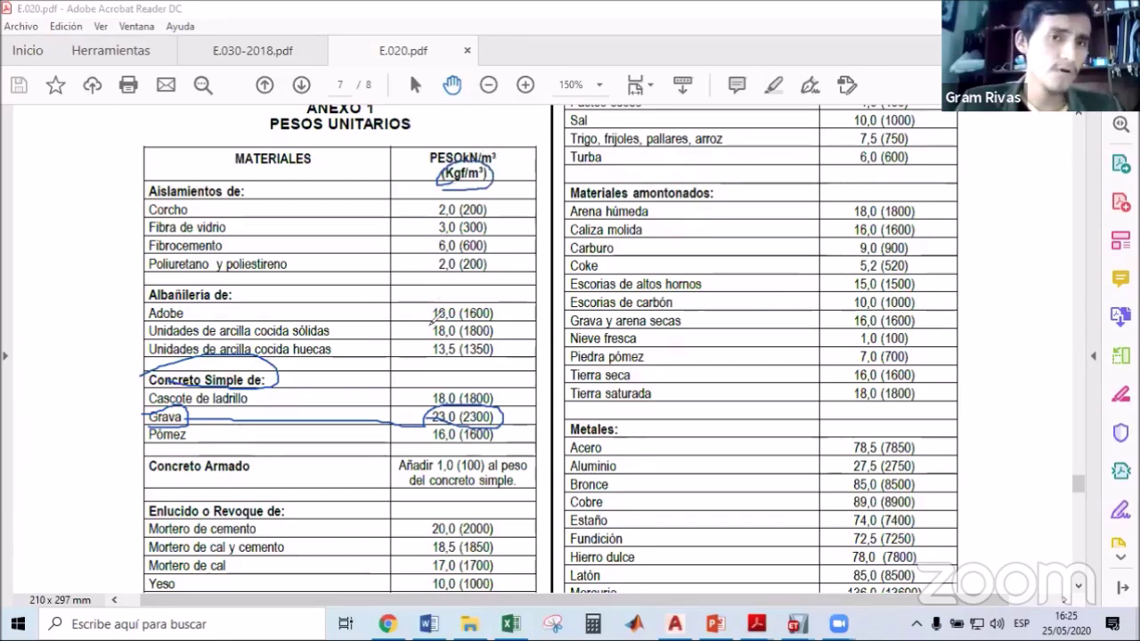
mouse_move(400, 453)
left_mouse_down()
mouse_move(511, 436)
mouse_move(534, 464)
mouse_move(432, 489)
mouse_move(406, 484)
left_mouse_up()
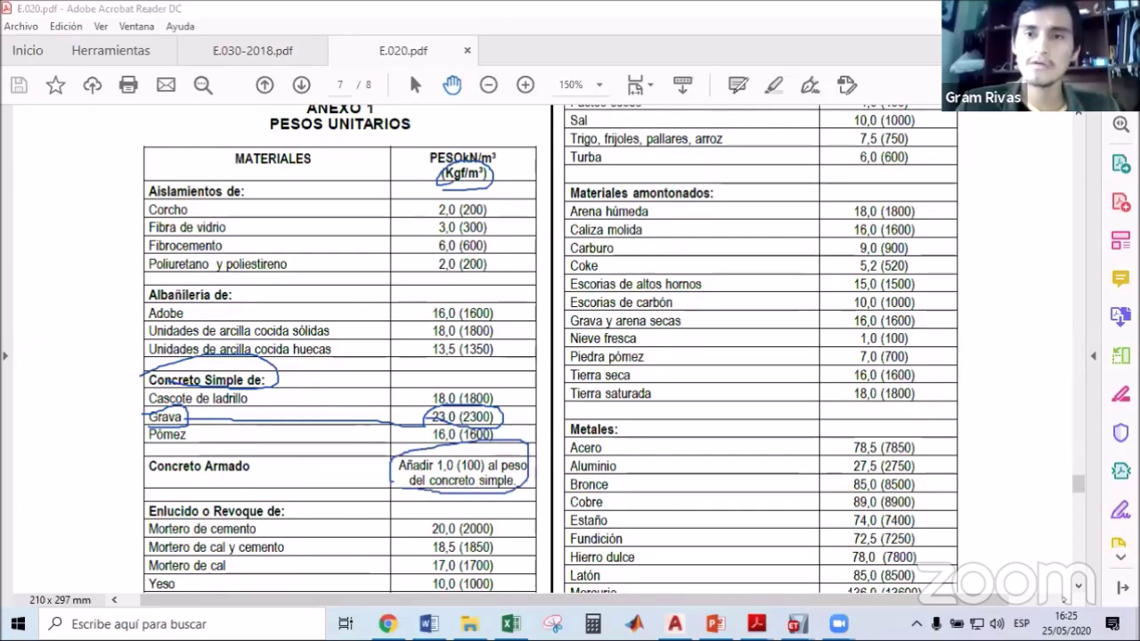
left_click(733, 93)
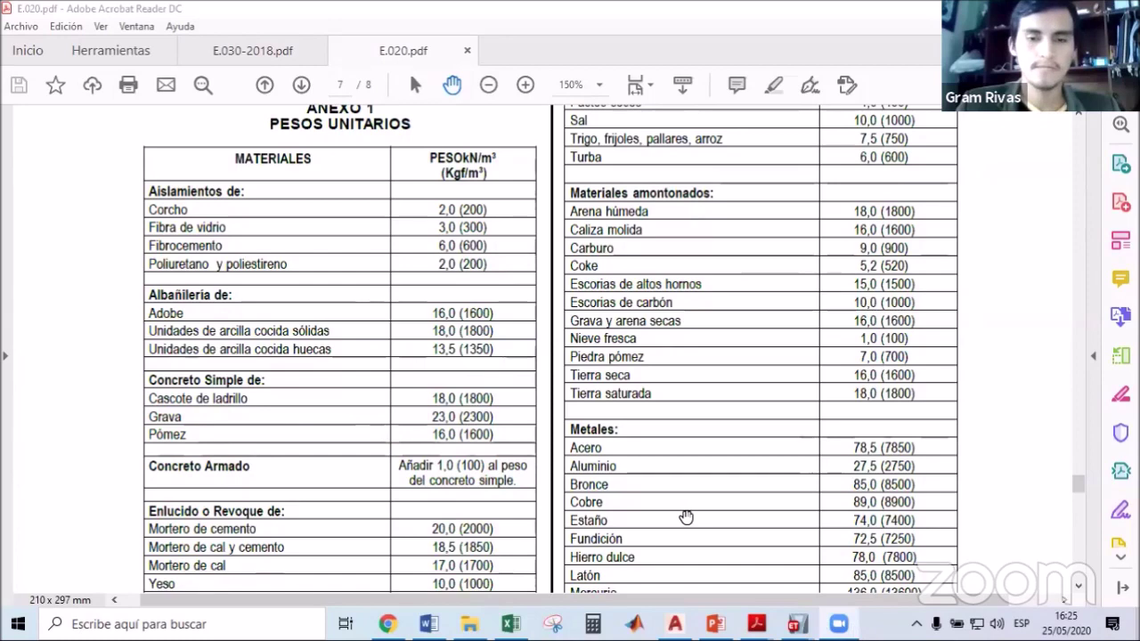
Return to ETABS and examine the weight per unit volume and modulus of elasticity of the F'C 210 concrete.
mouse_move(796, 623)
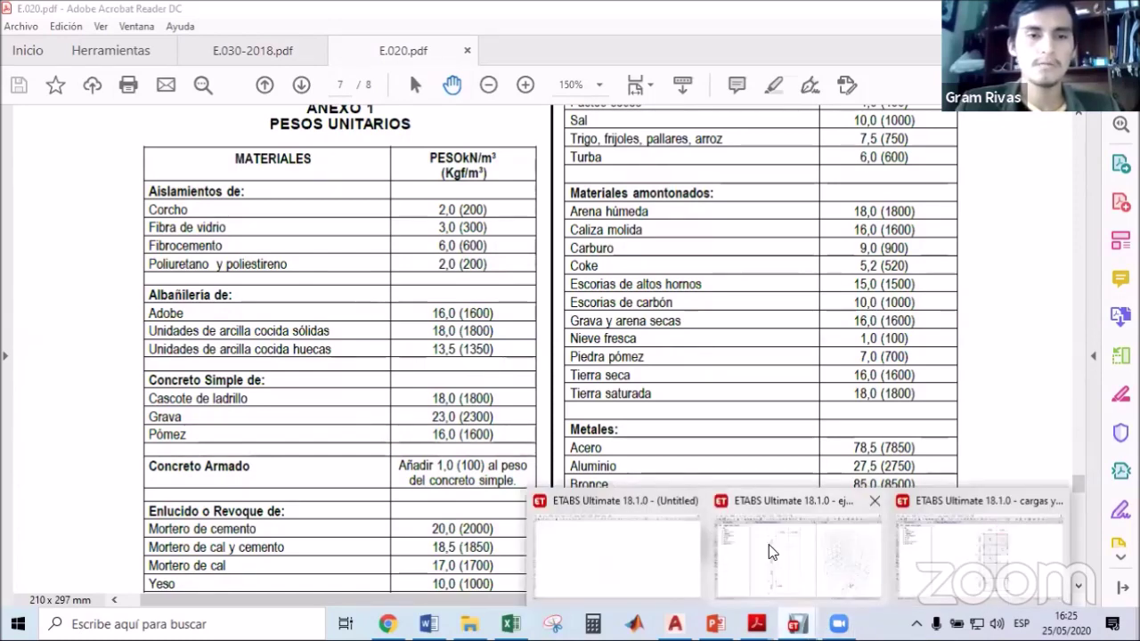
left_click(771, 551)
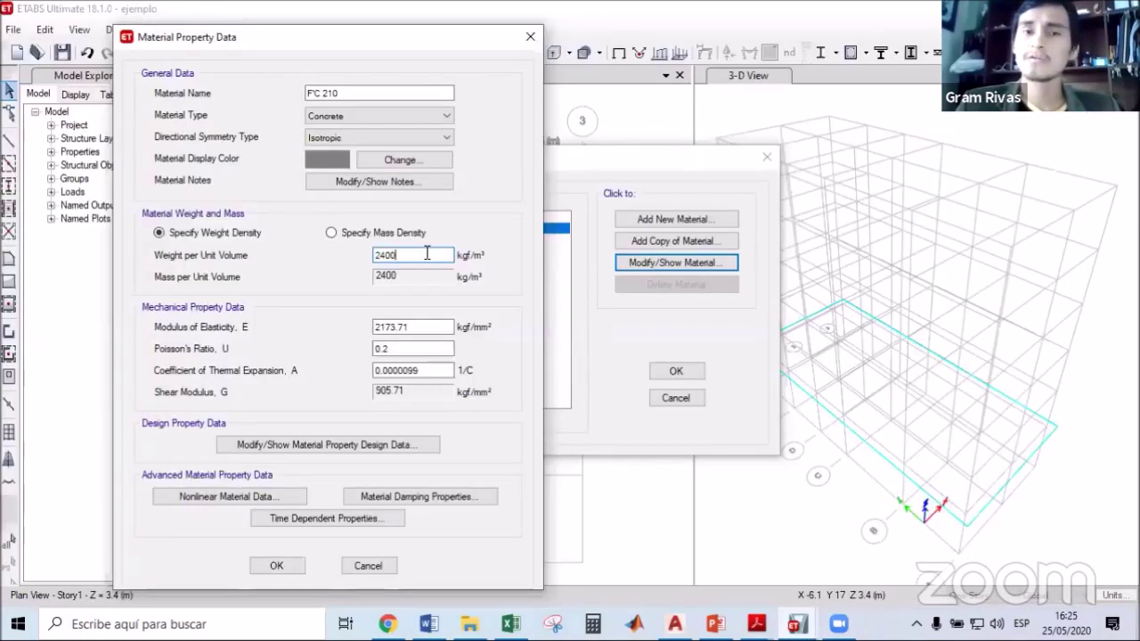
left_click(419, 328)
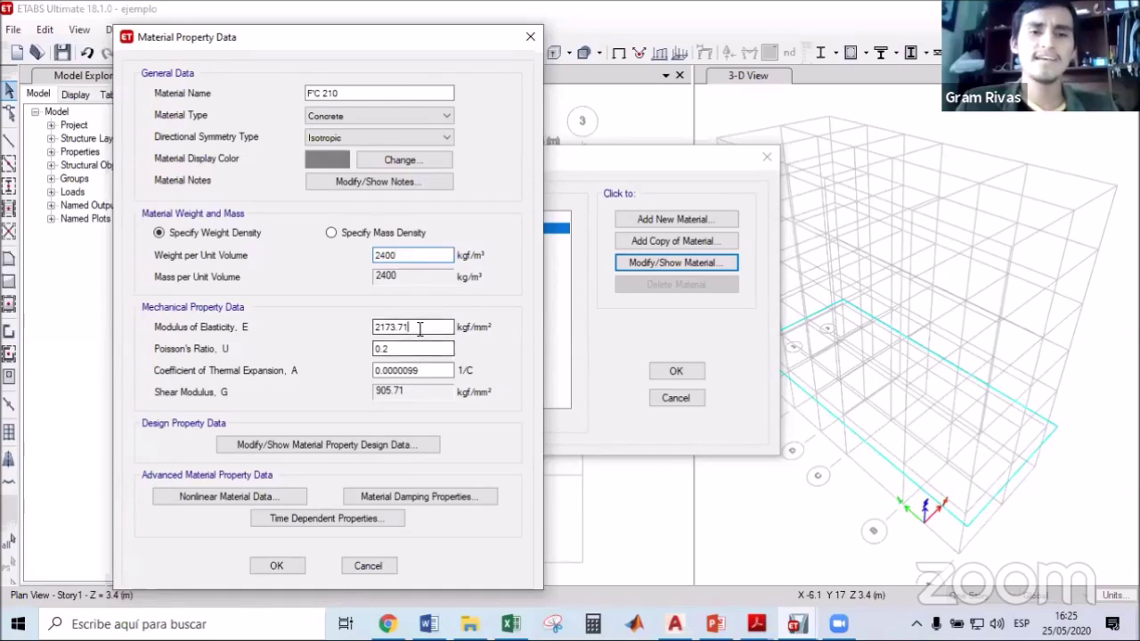
left_click_drag(430, 327, 295, 329)
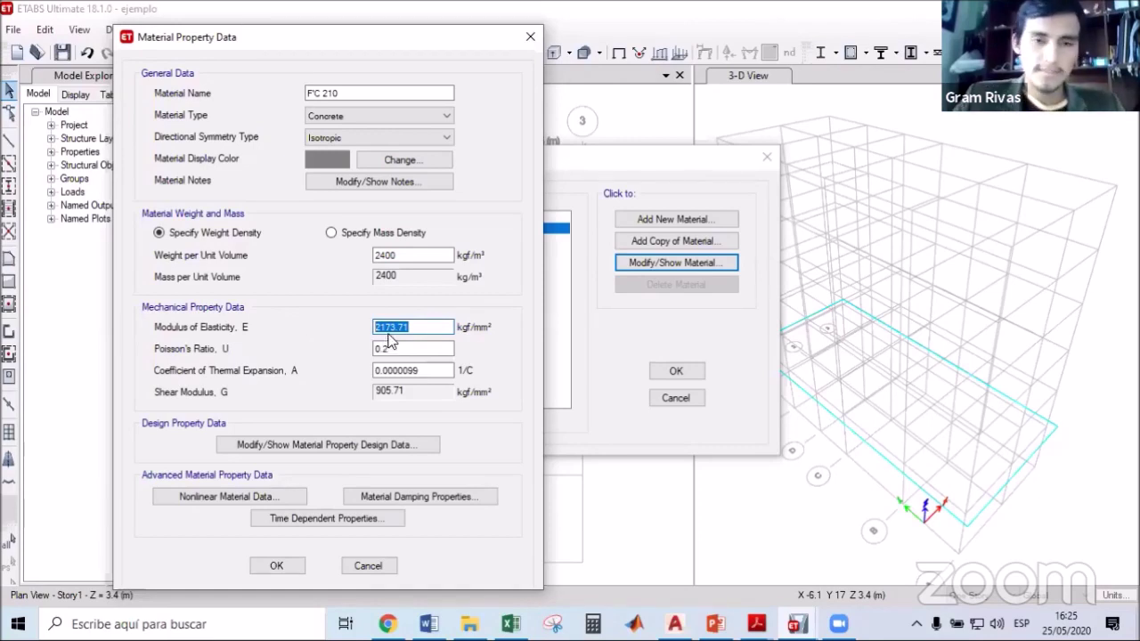
Set the F'C 210 modulus of elasticity by calculating 15000*sqr(210) in kgf and cm units with the CSI Calculator.
double_click(388, 336, "shift")
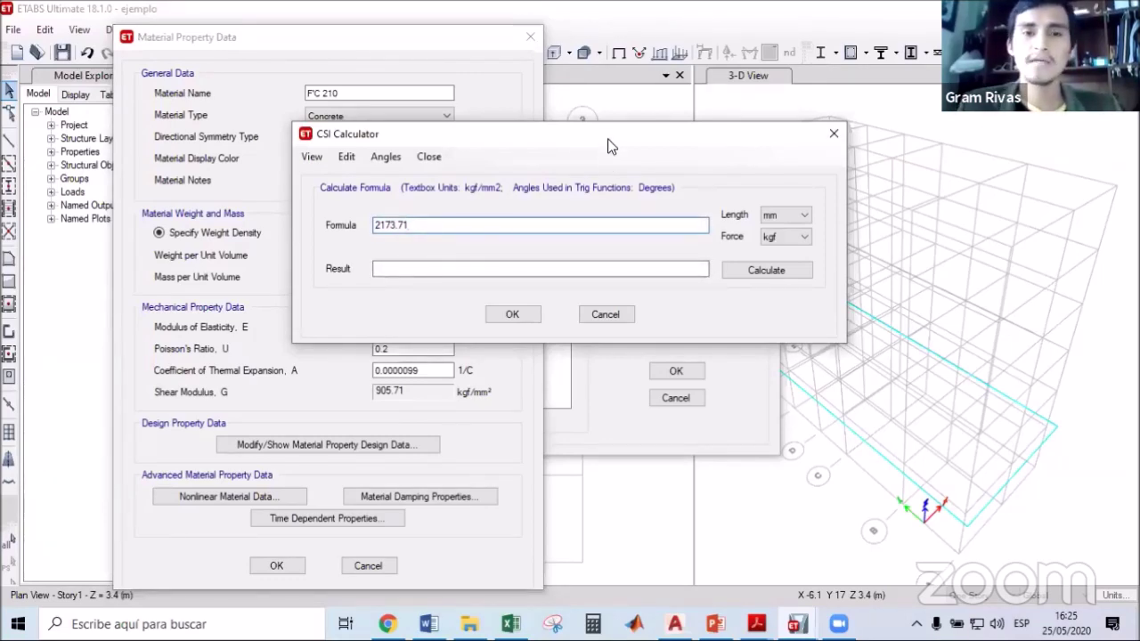
left_click(808, 241)
left_click(813, 286)
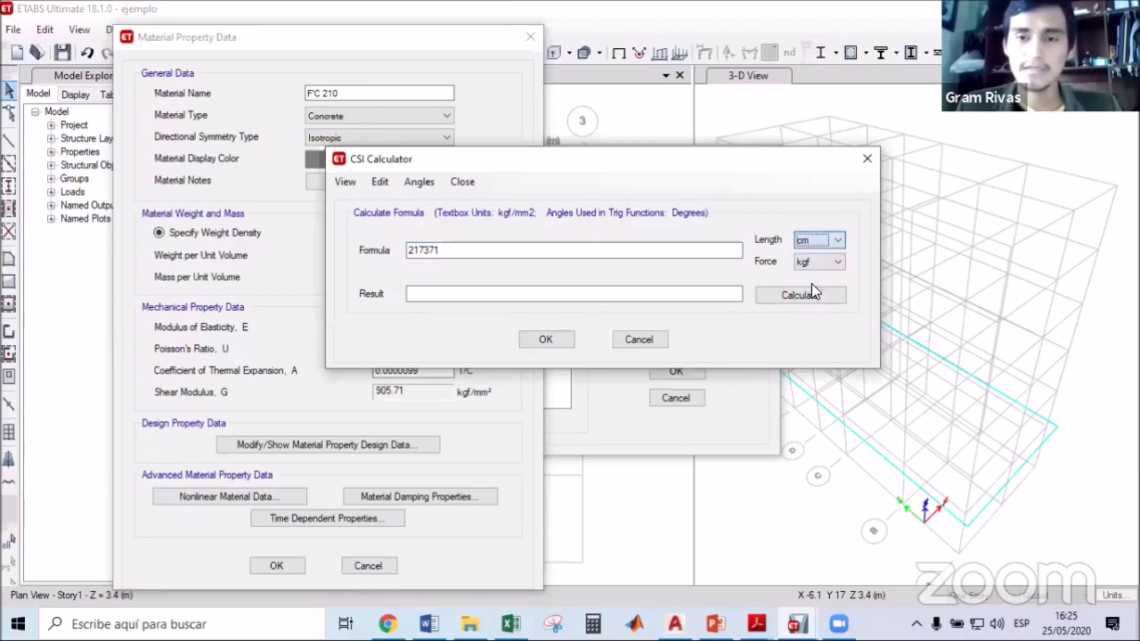
double_click(501, 249)
type("15000*sqr(210")
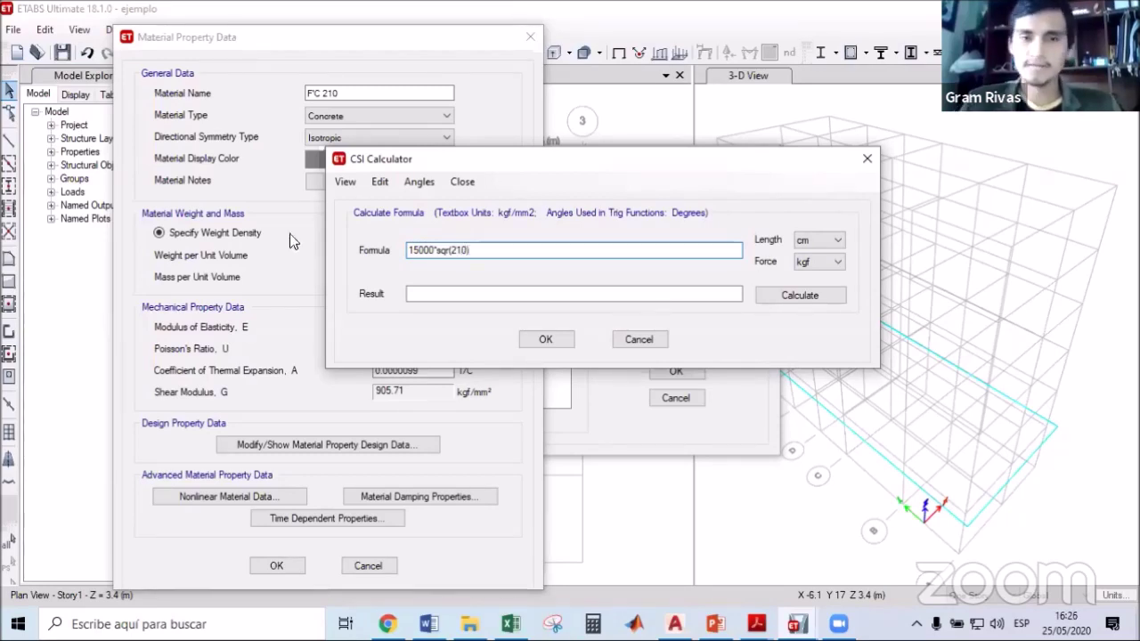
left_click(778, 295)
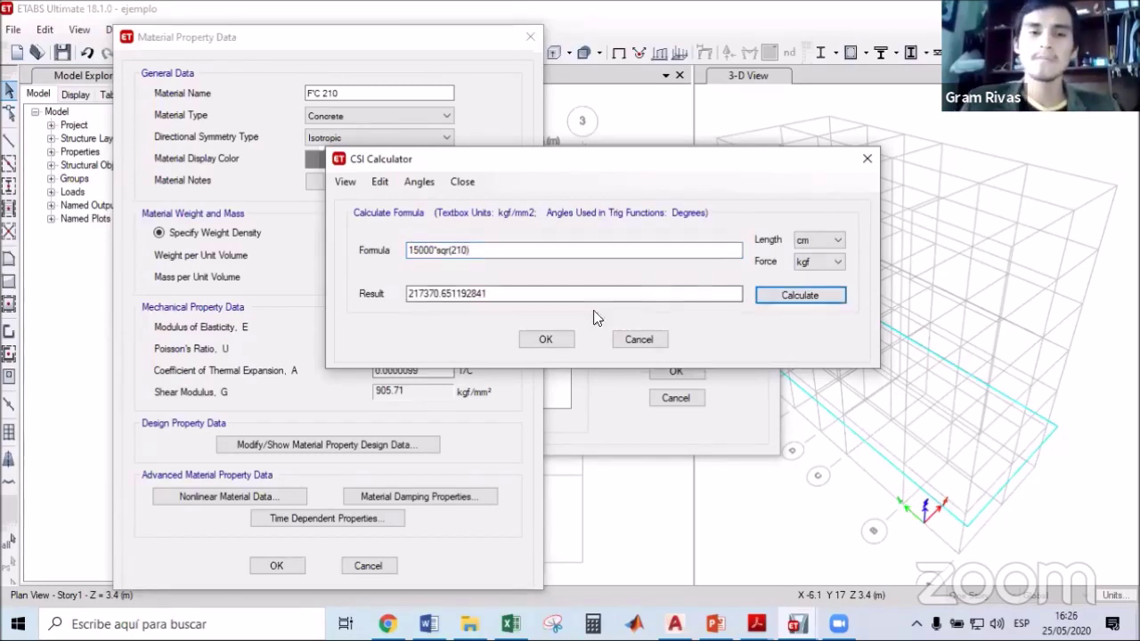
left_click(545, 340)
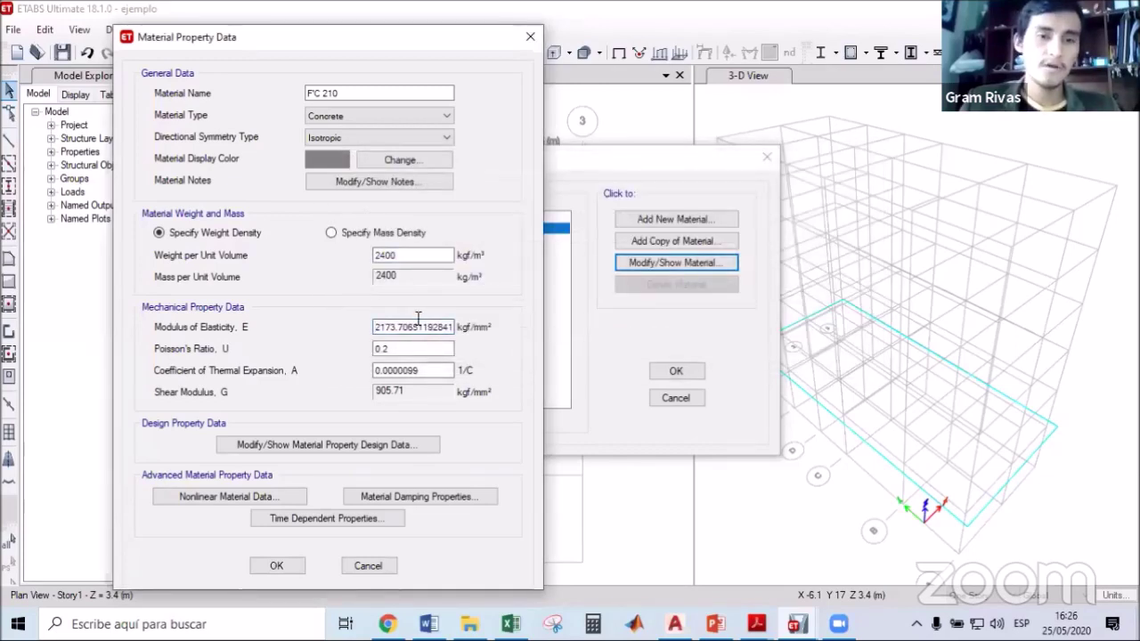
Enter the F'C 210 specified compressive strength in the design data as 210 in kgf and cm units using the CSI Calculator.
left_click(318, 441)
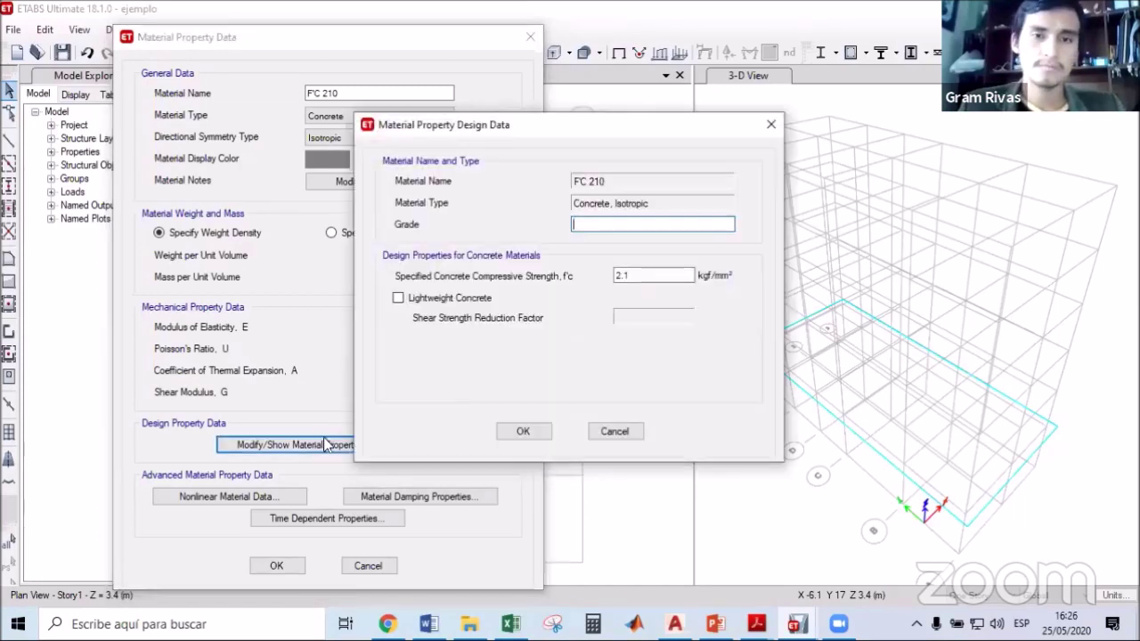
left_click_drag(637, 275, 498, 256)
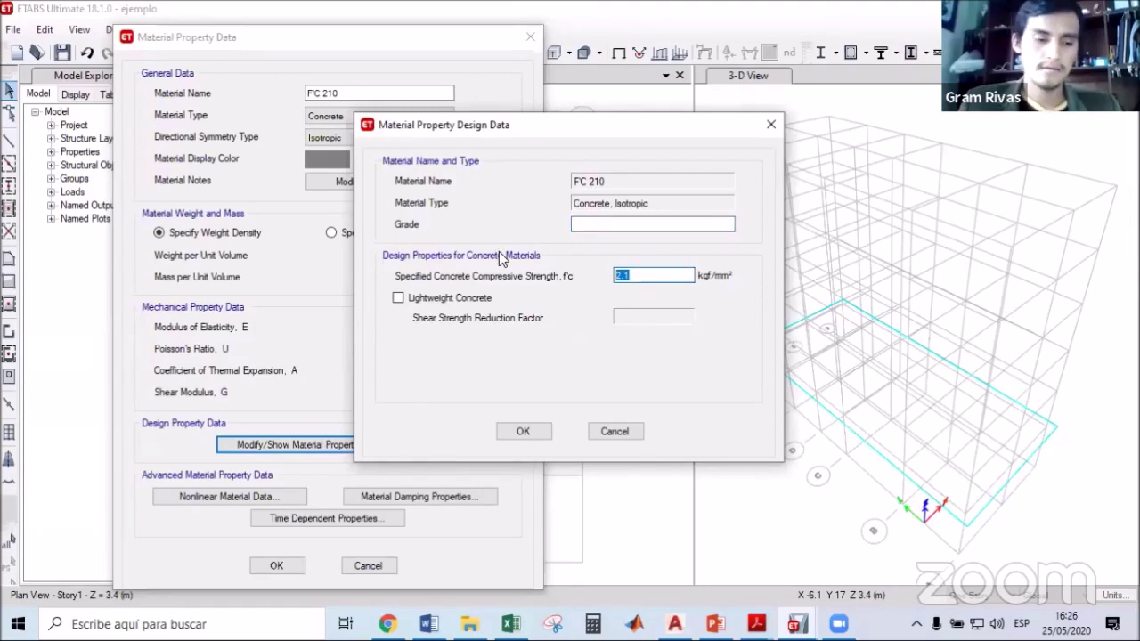
key("shift+Return")
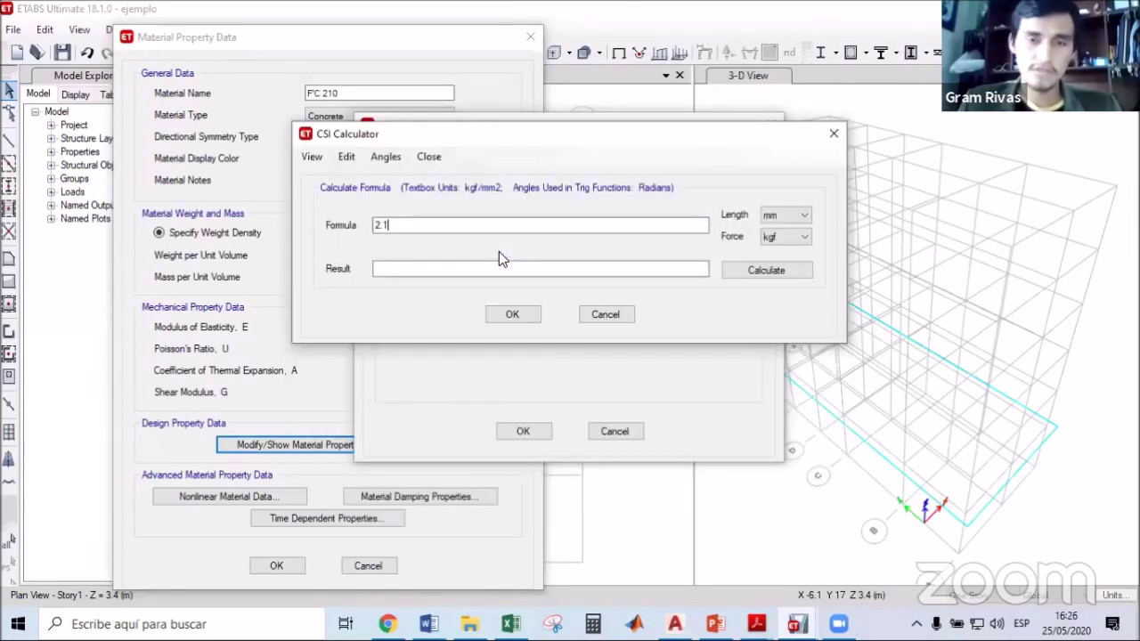
left_click(782, 215)
left_click(767, 273)
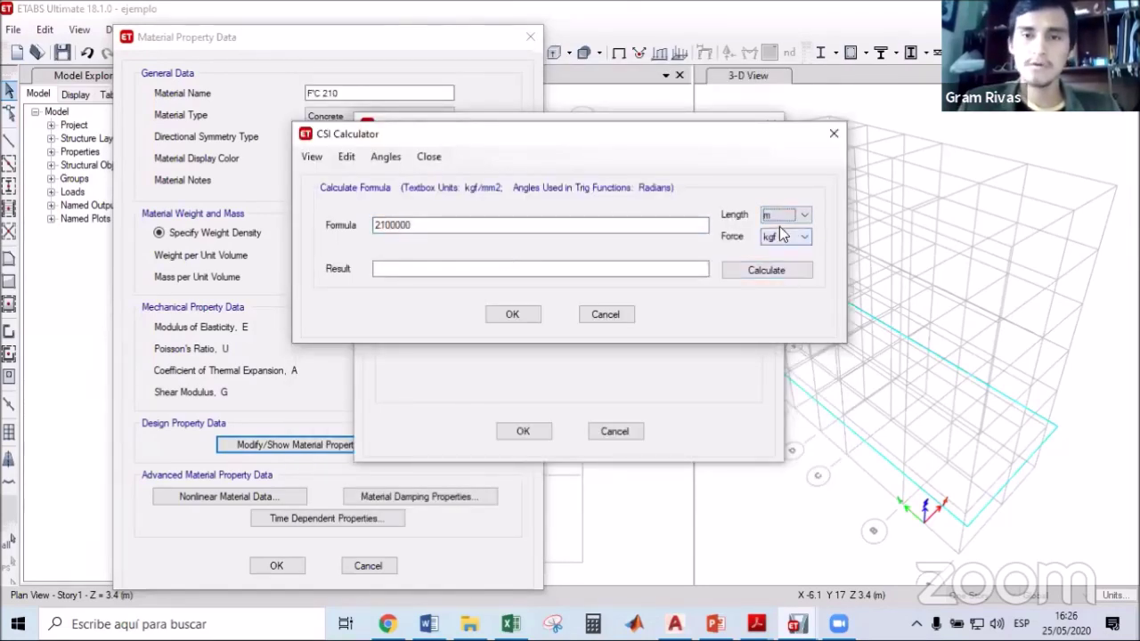
left_click(782, 263)
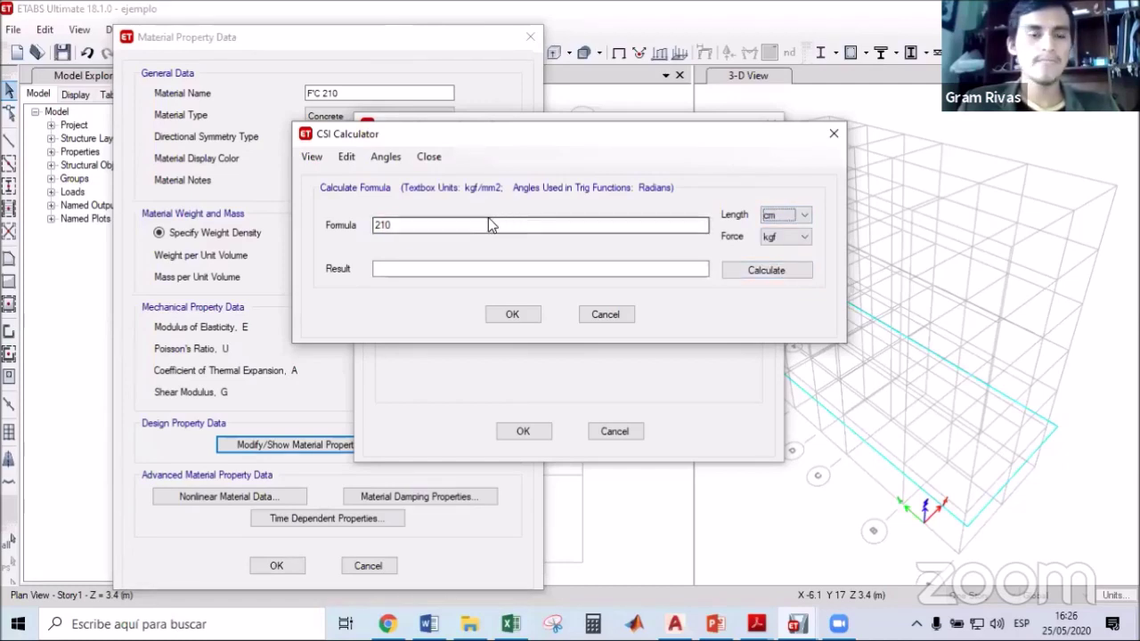
left_click_drag(440, 229, 358, 224)
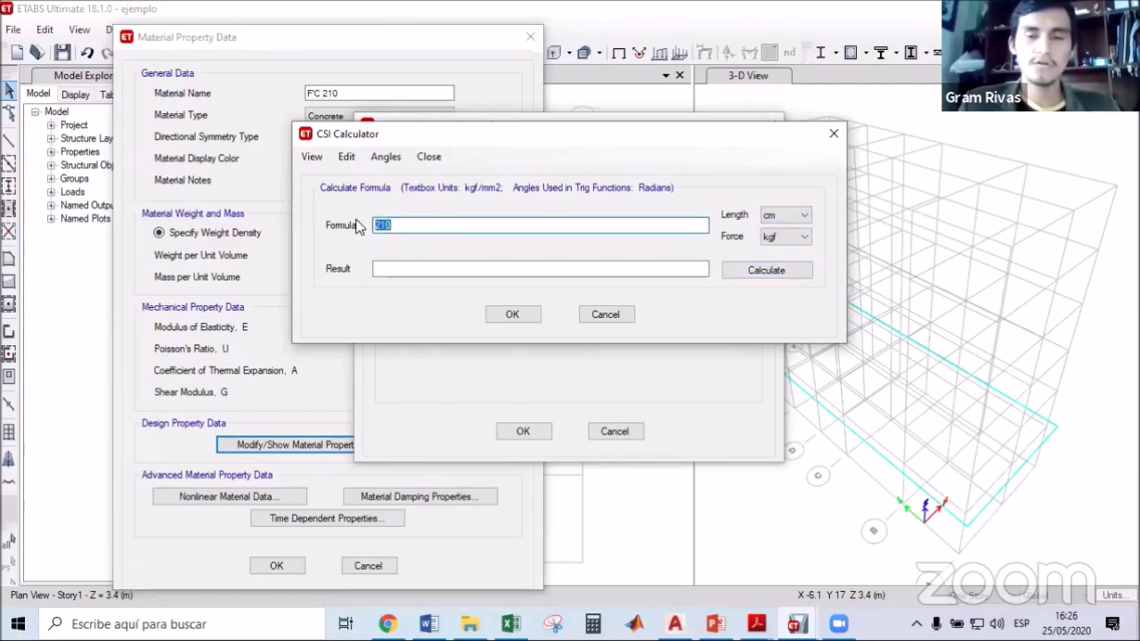
left_click(727, 272)
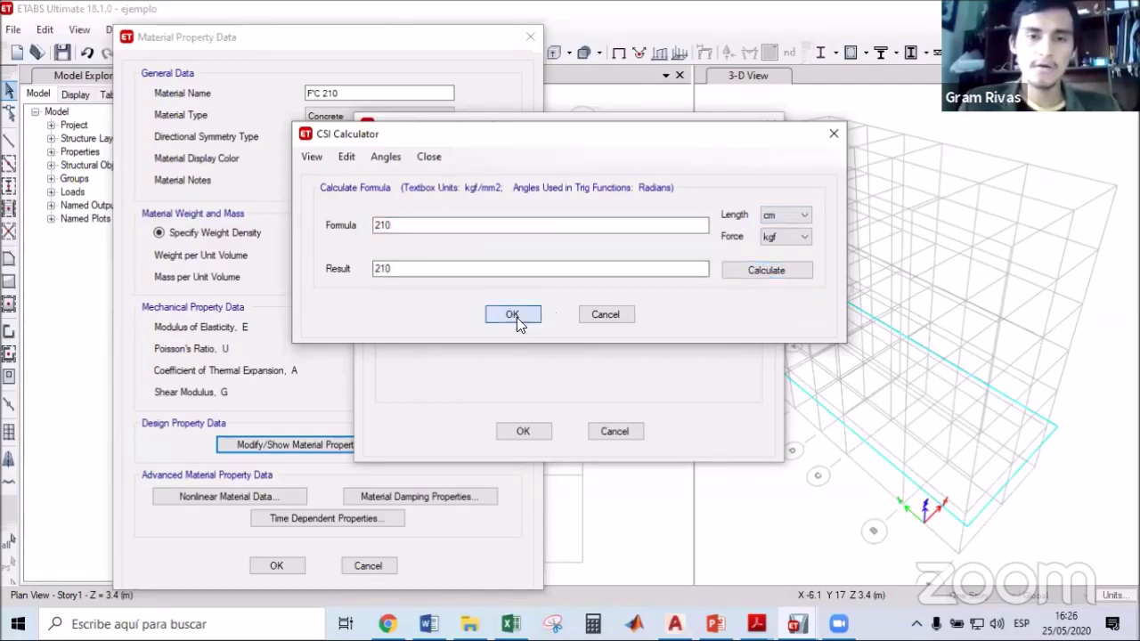
left_click(514, 315)
left_click(520, 432)
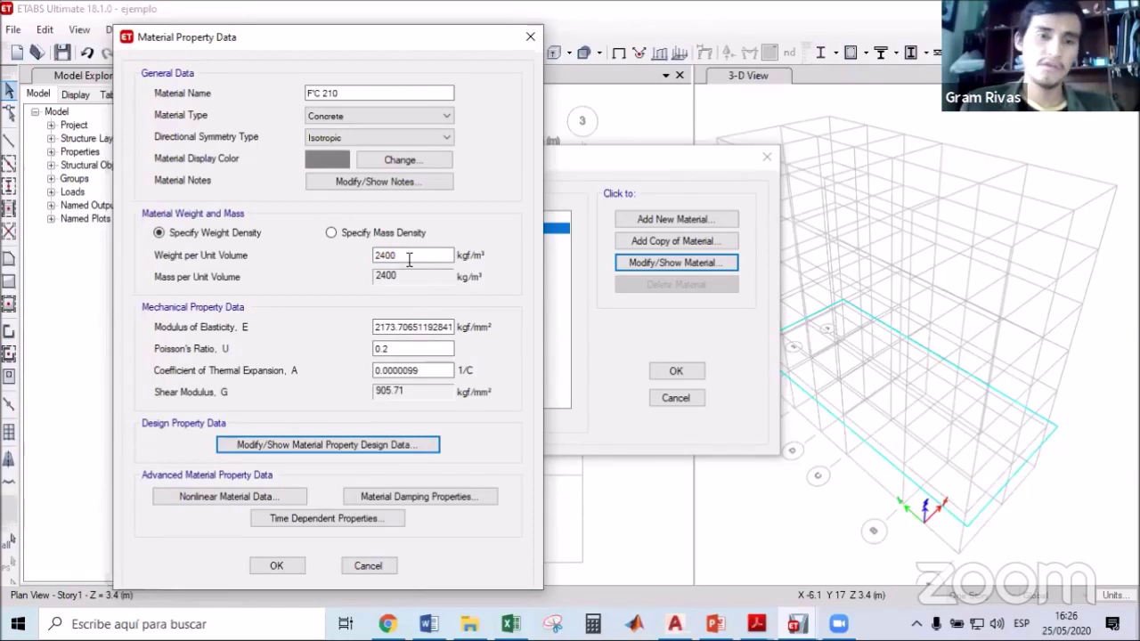
Check the F'C 210 modulus of elasticity and Poisson's ratio, and accept the material's properties.
left_click(543, 101)
left_click(407, 324)
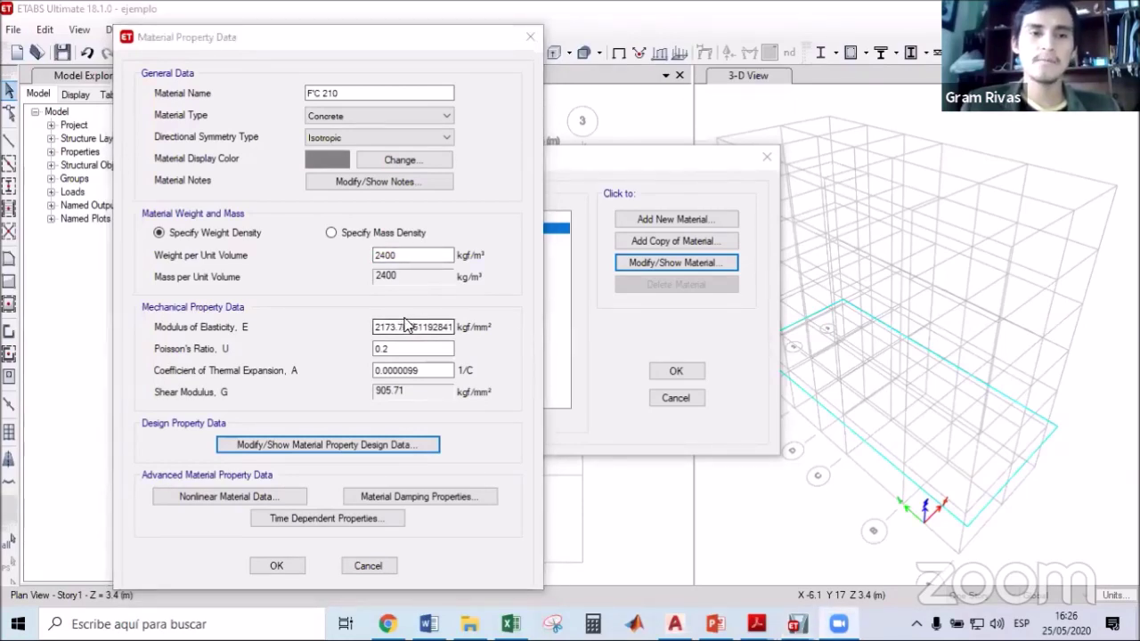
left_click(386, 349)
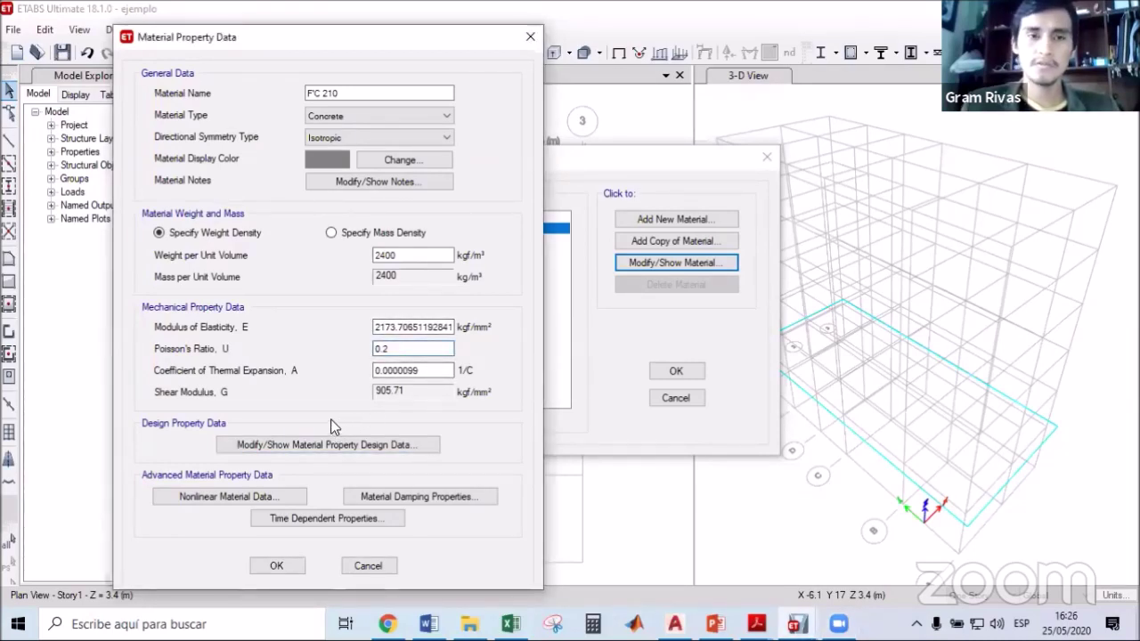
left_click(280, 563)
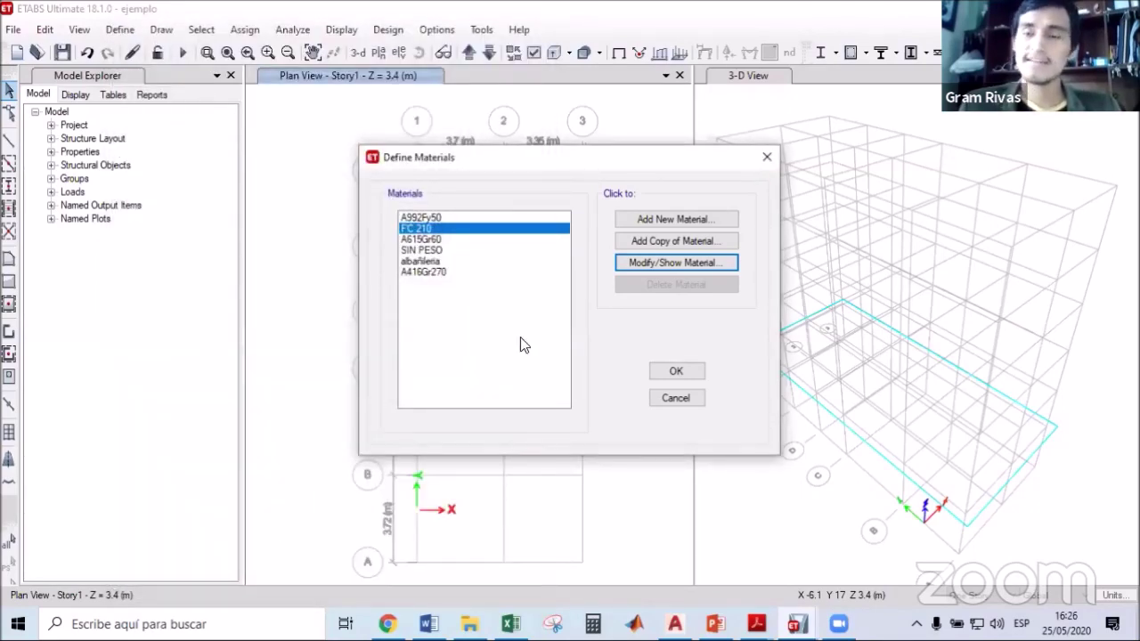
Open the SIN PESO material and examine its weight per unit volume, modulus of elasticity and specified compressive strength.
left_click(443, 250)
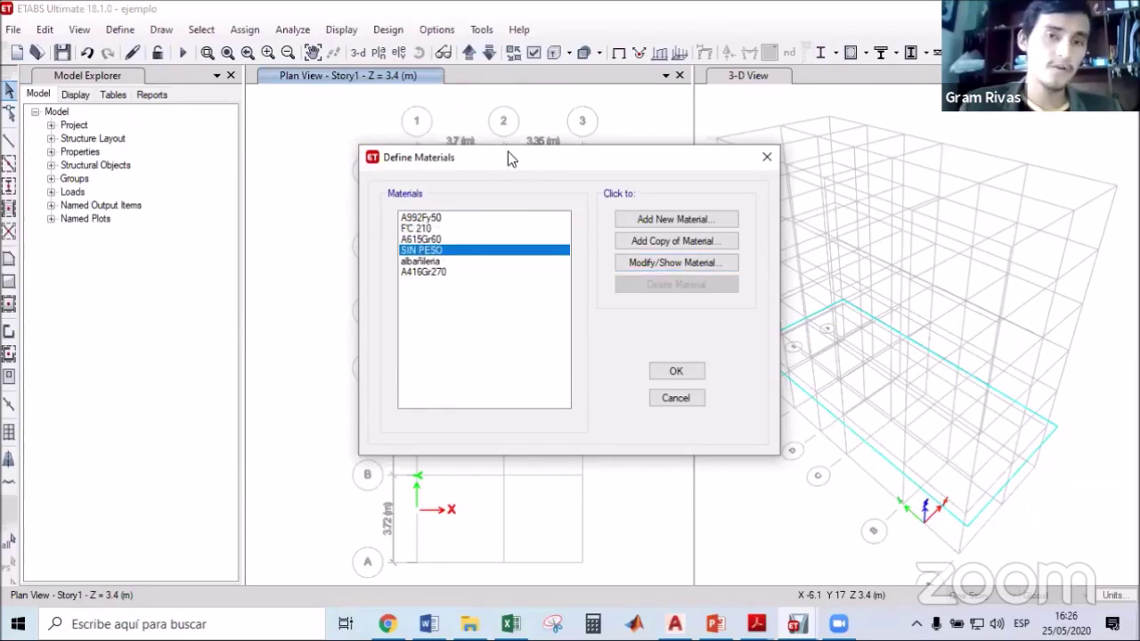
left_click_drag(508, 153, 352, 162)
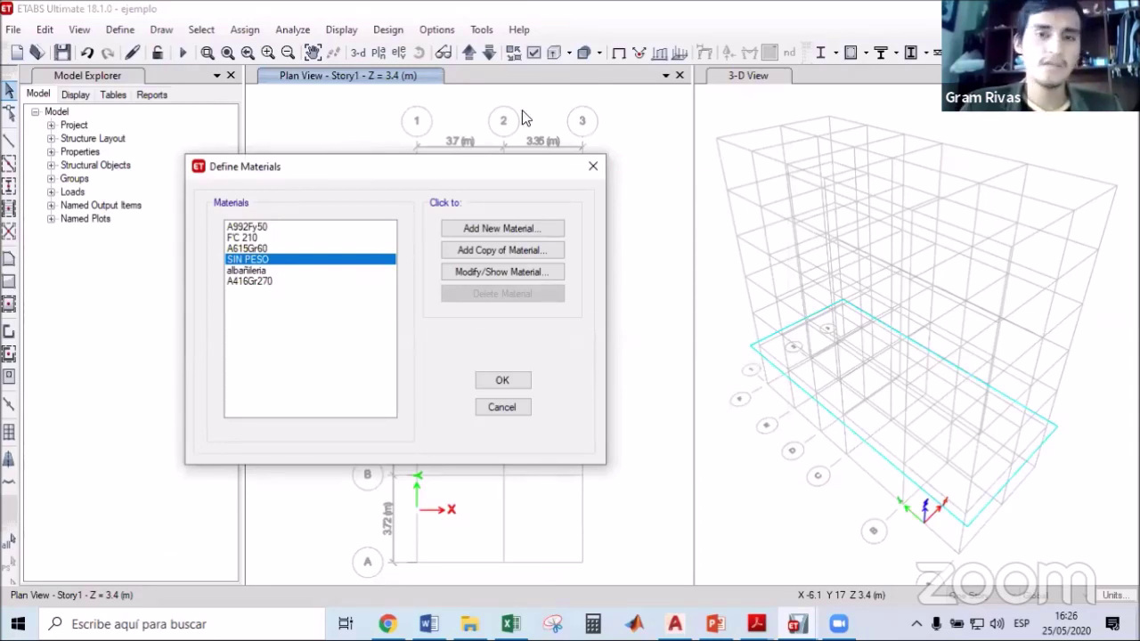
left_click(493, 270)
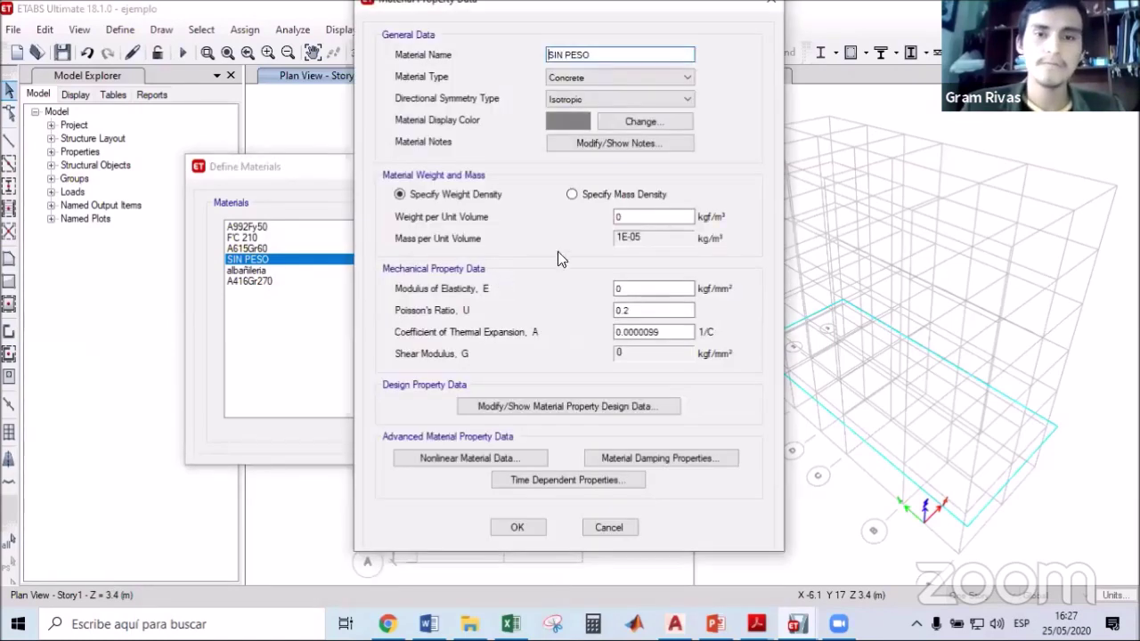
double_click(624, 216)
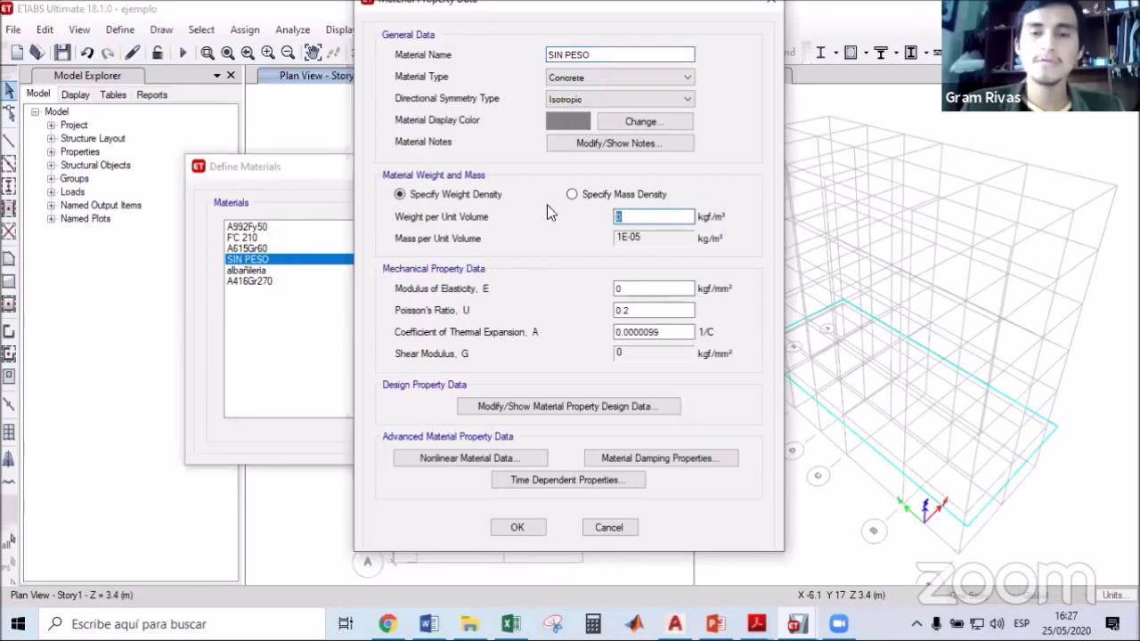
double_click(614, 289)
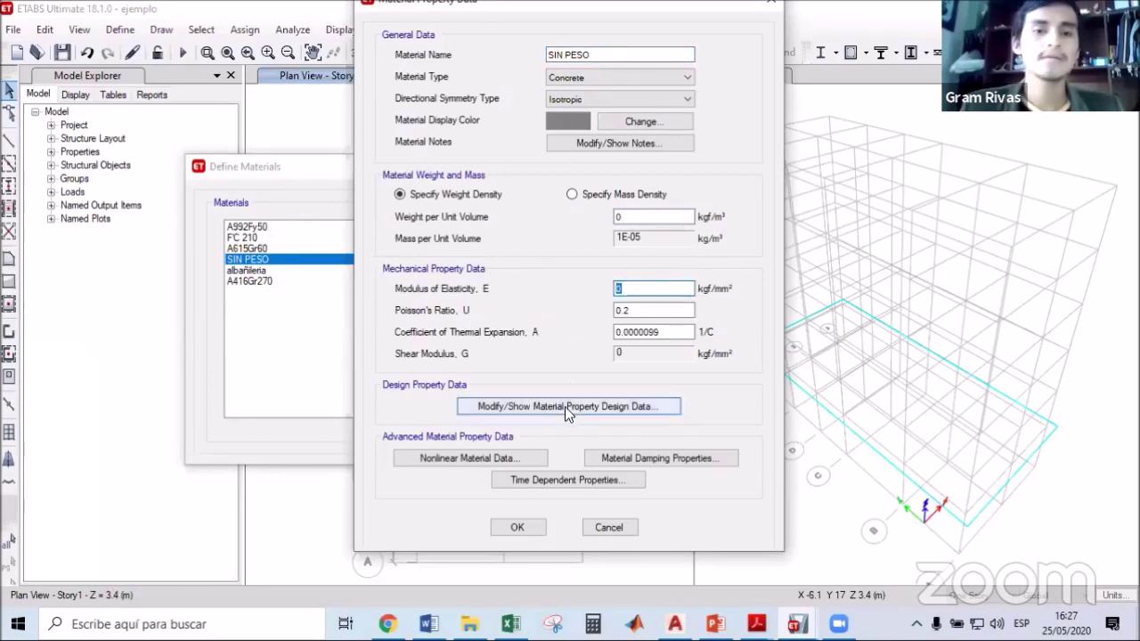
left_click(565, 406)
double_click(634, 276)
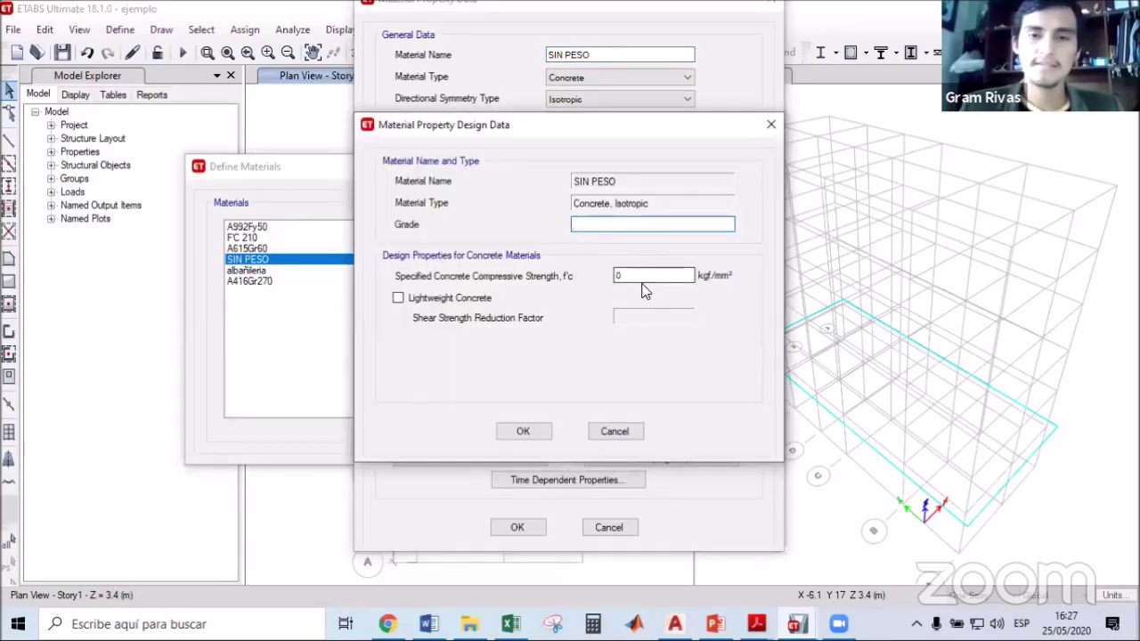
left_click(521, 433)
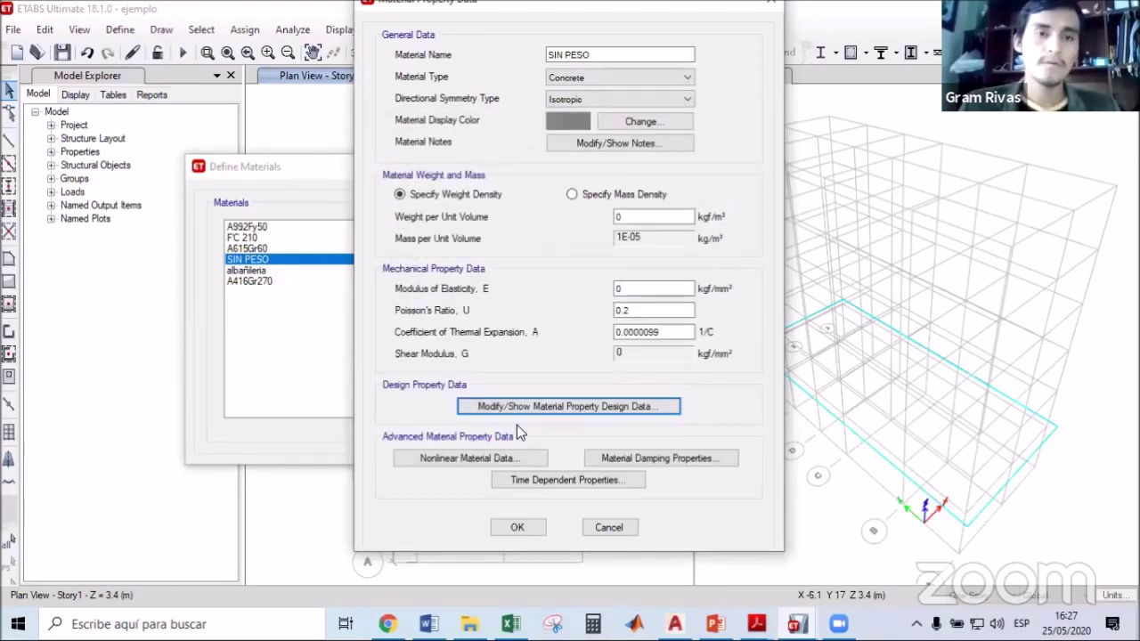
Switch to the ppt ETABS presentation in PowerPoint and mark the weight given for the 20 cm "Losas aligeradas 1D".
left_click(715, 623)
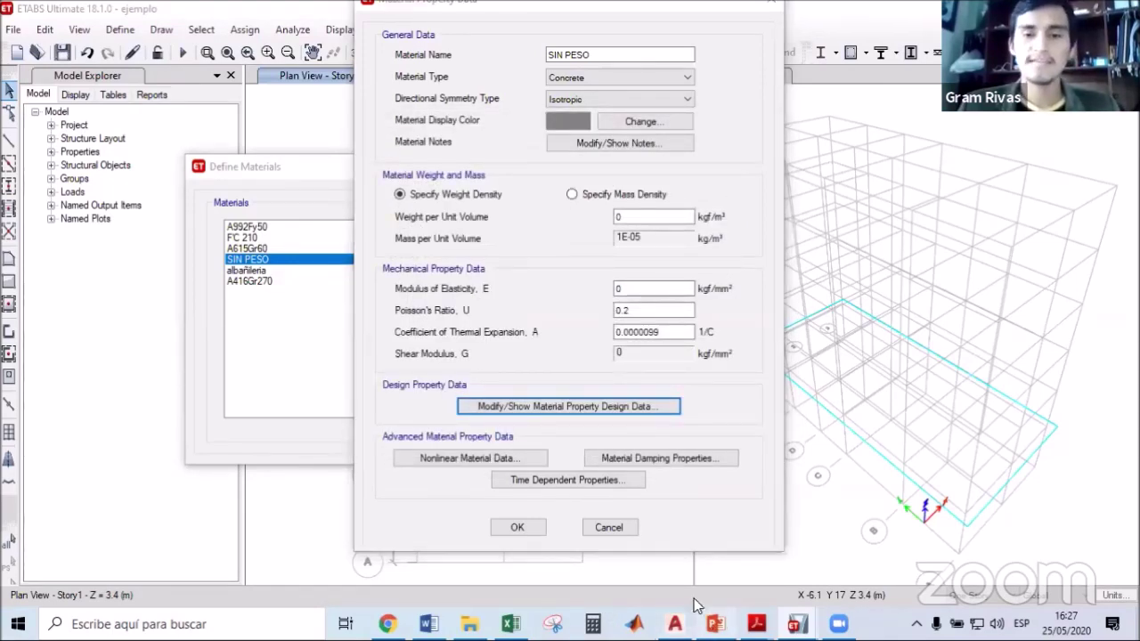
left_click_drag(667, 370, 532, 370)
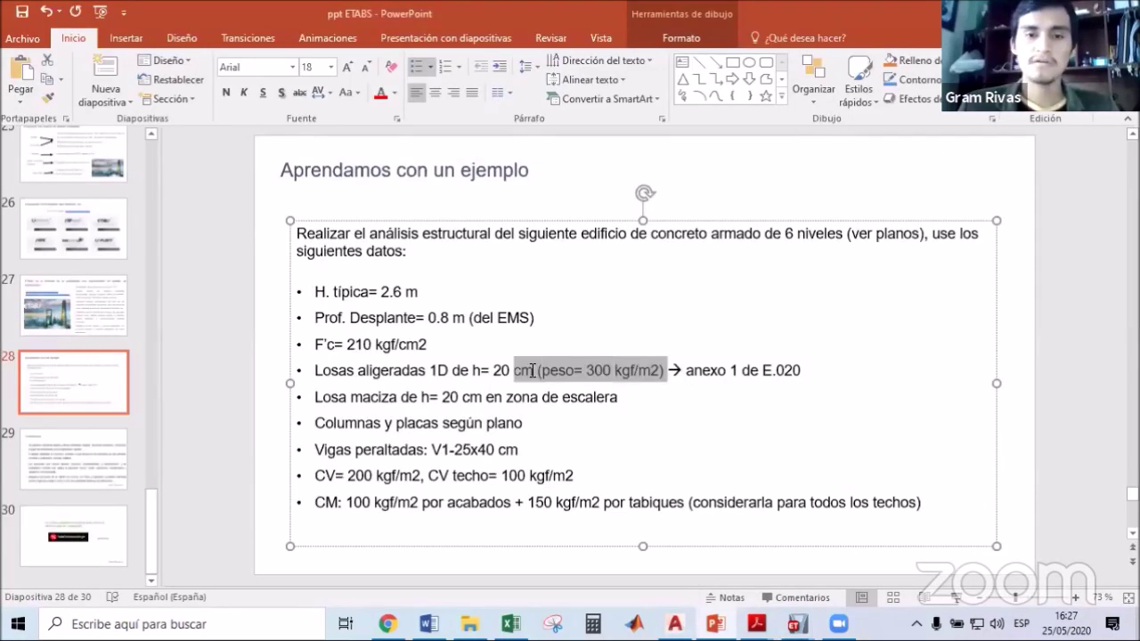
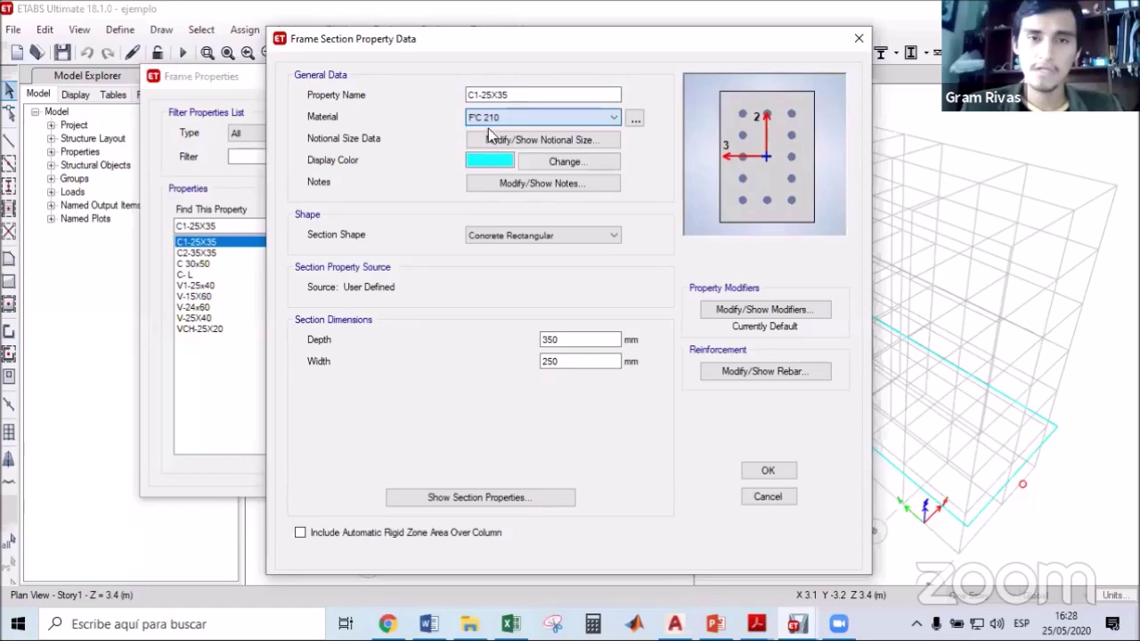
Examine the depth and width of the C1-25X35 column section and close its properties.
left_click_drag(495, 39, 377, 48)
left_click_drag(450, 348, 371, 350)
left_click_drag(441, 371, 368, 365)
left_click_drag(441, 349, 363, 350)
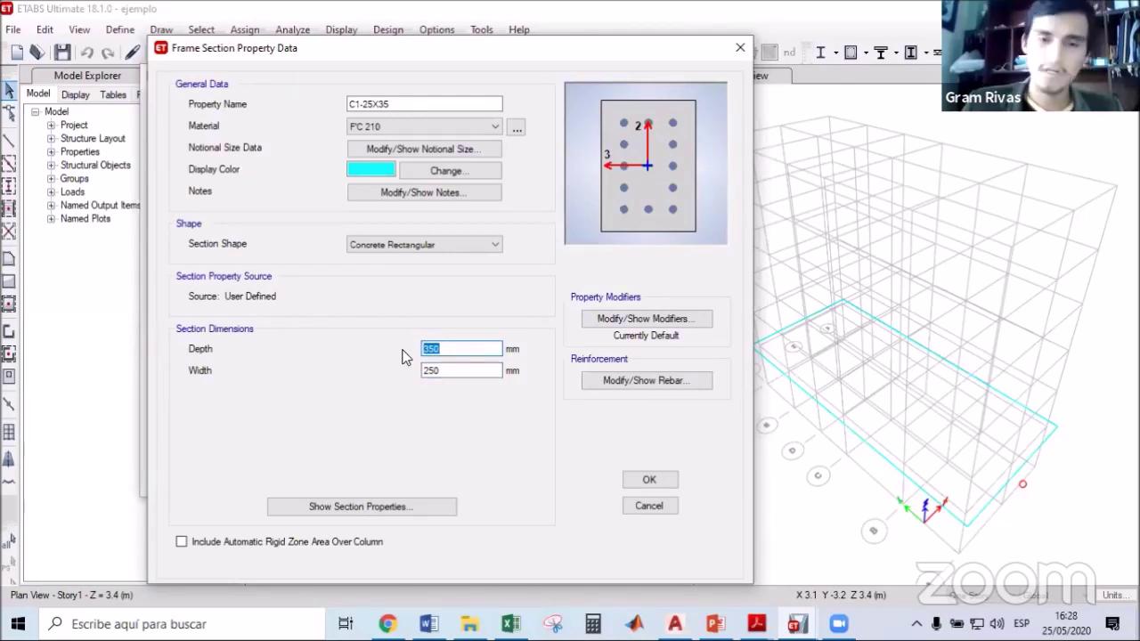
left_click(443, 368)
left_click_drag(442, 369, 402, 351)
left_click_drag(460, 374, 406, 370)
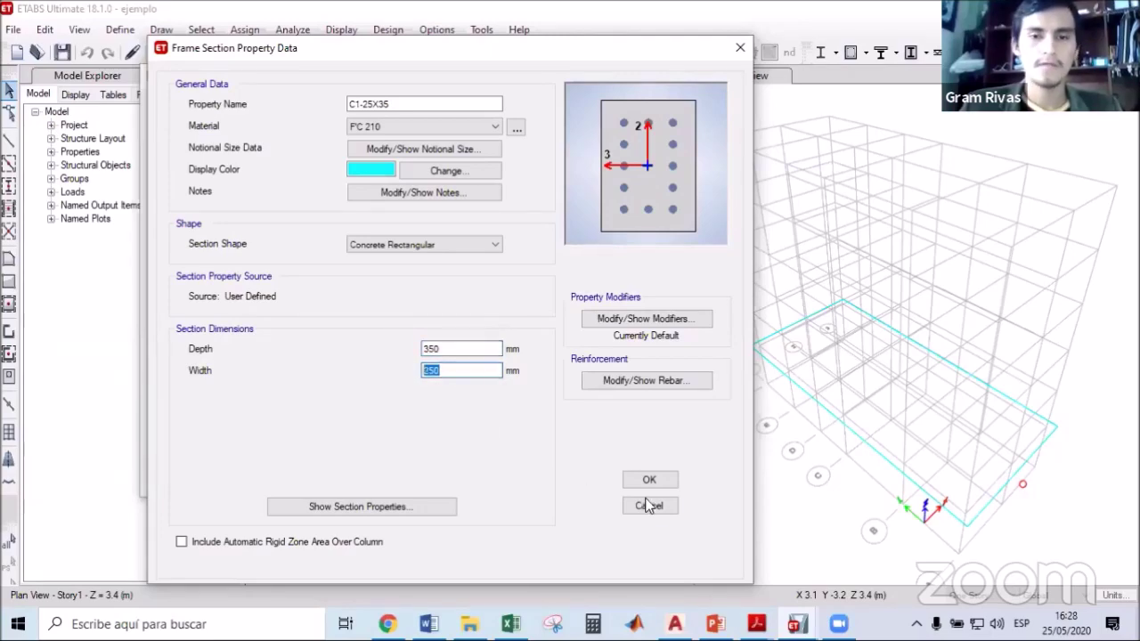
left_click(647, 481)
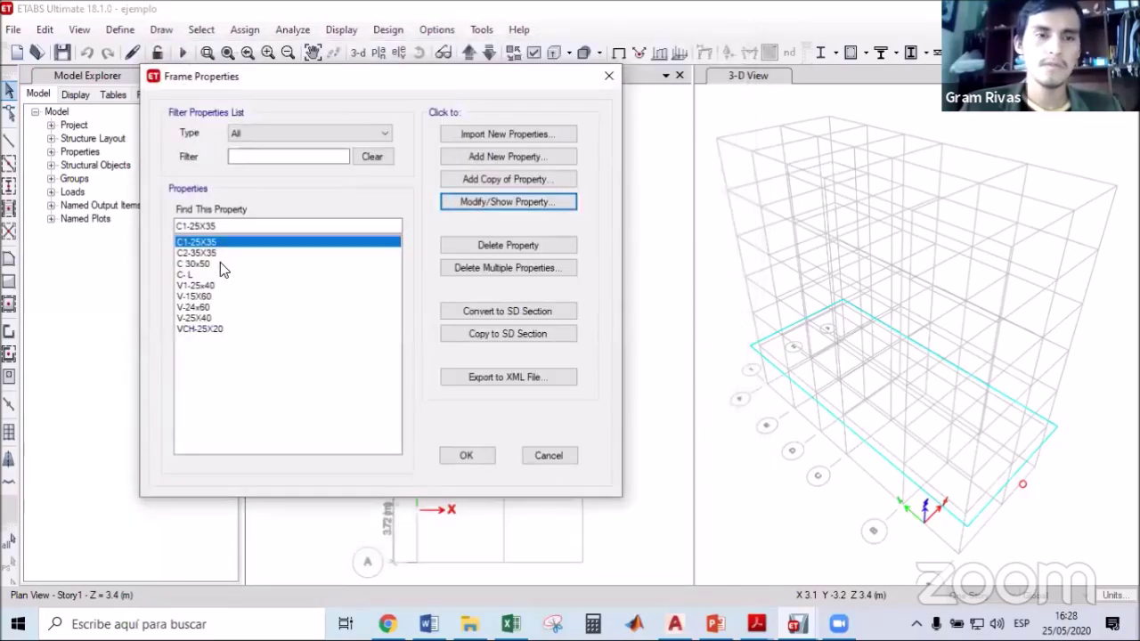
Open the C2-35X35 column section, examine its name, depth and width, and close its properties.
left_click(258, 253)
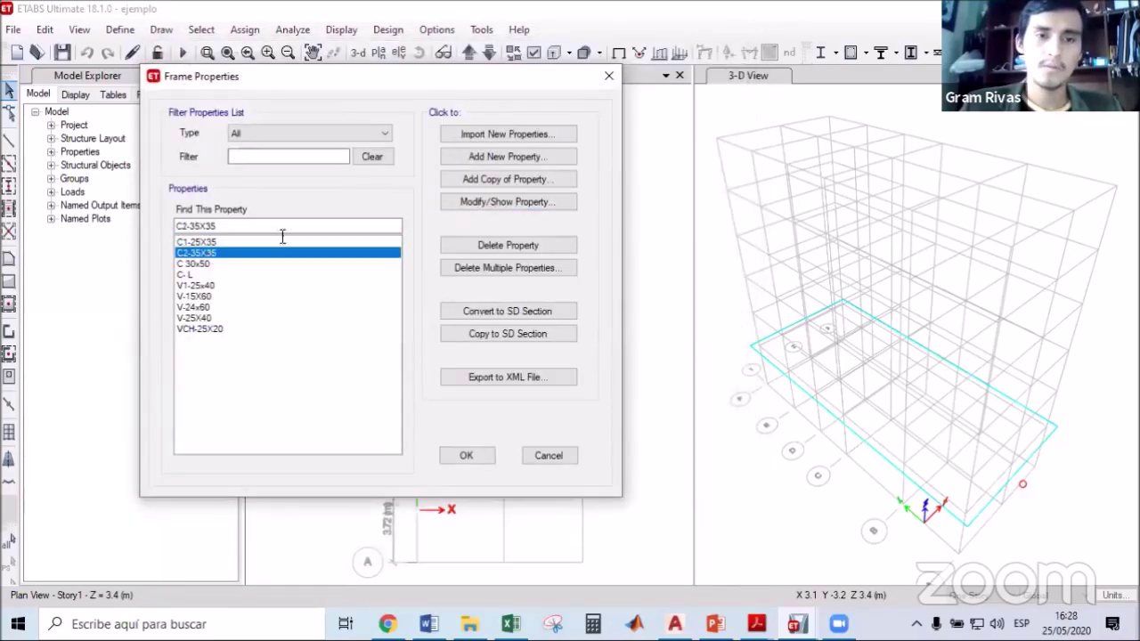
left_click(489, 202)
left_click(515, 95)
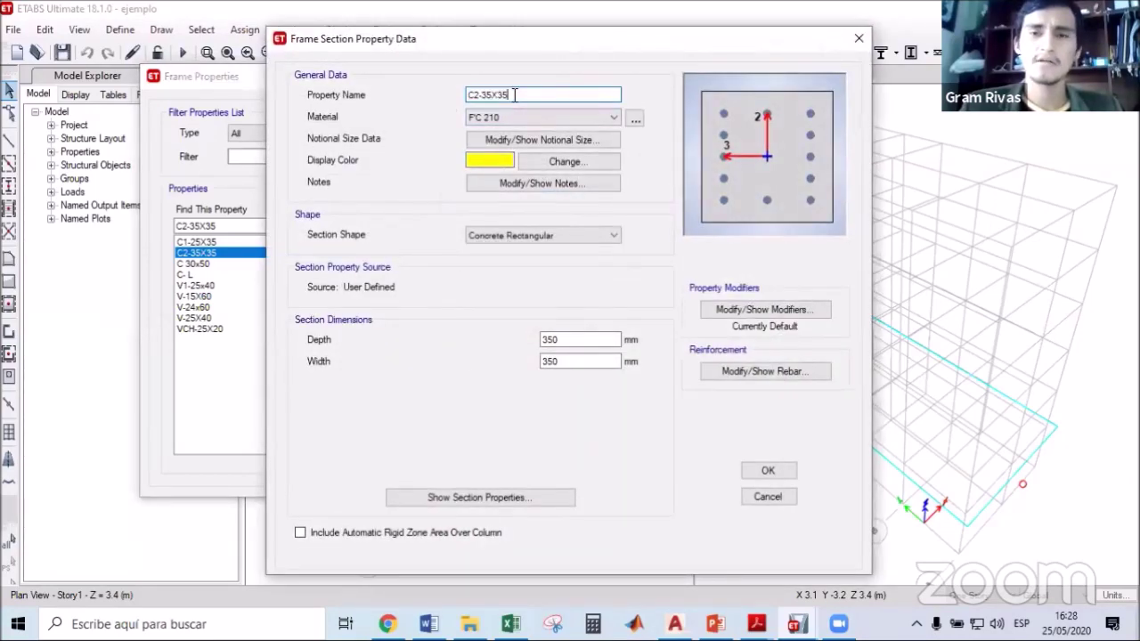
left_click_drag(569, 339, 495, 357)
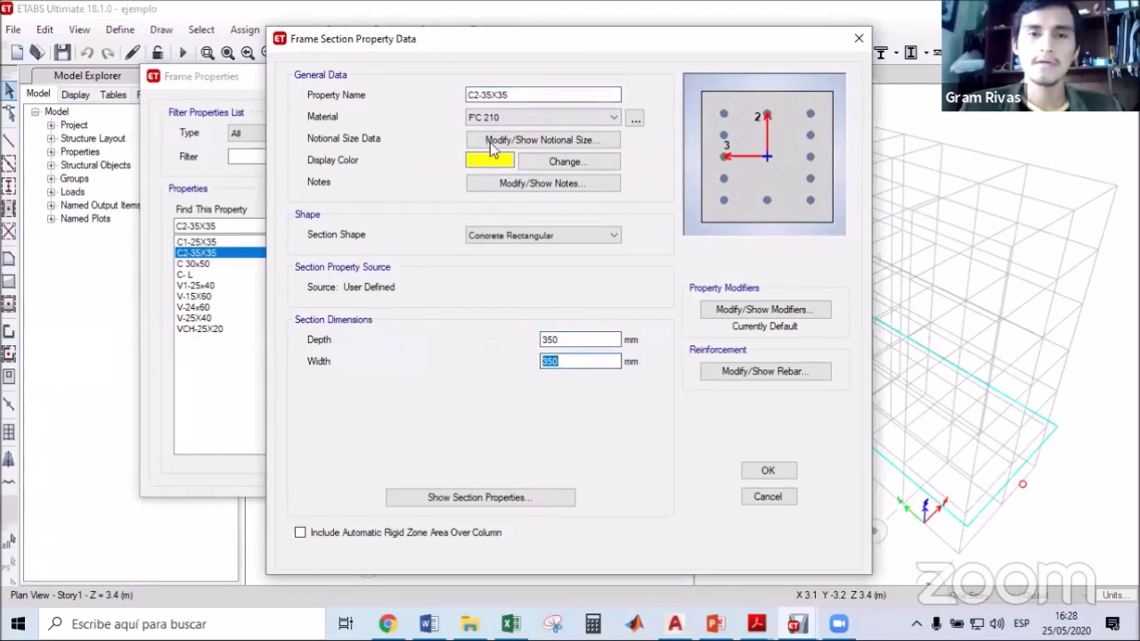
left_click(777, 475)
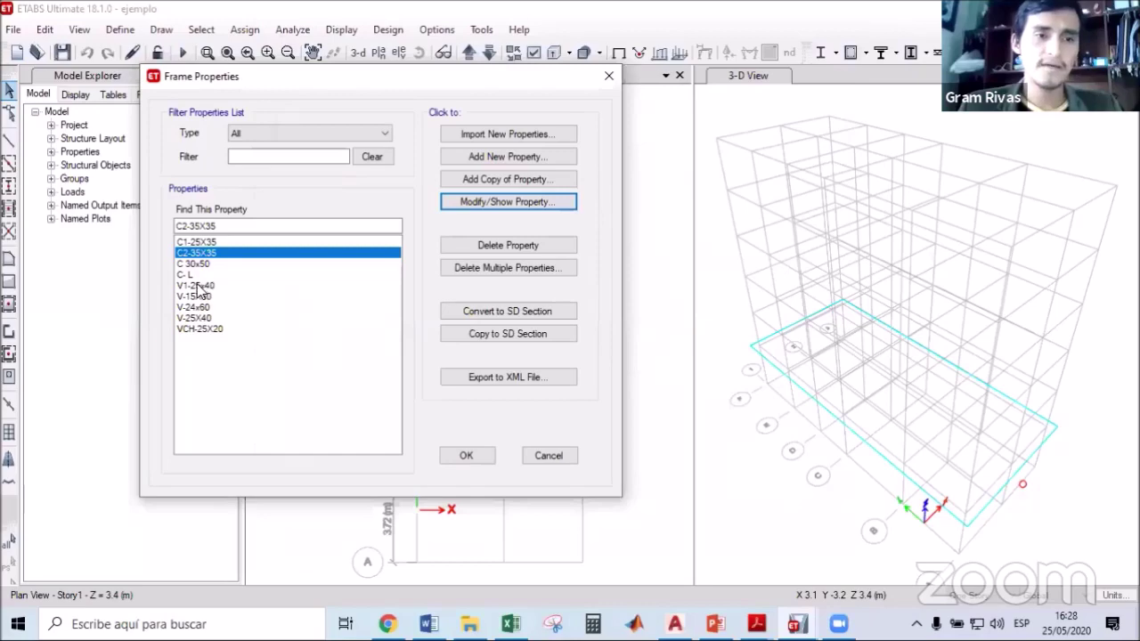
Open the V-25X40 beam section, examine its material, depth and width, and close its properties.
left_click(201, 318)
left_click(503, 204)
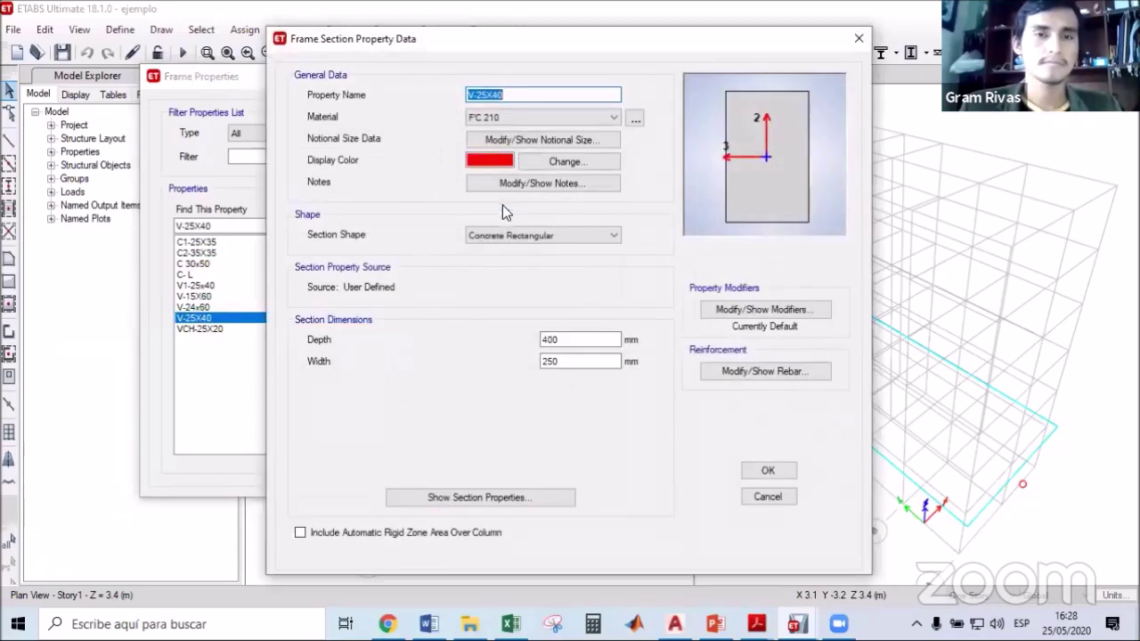
left_click(504, 116)
left_click(504, 143)
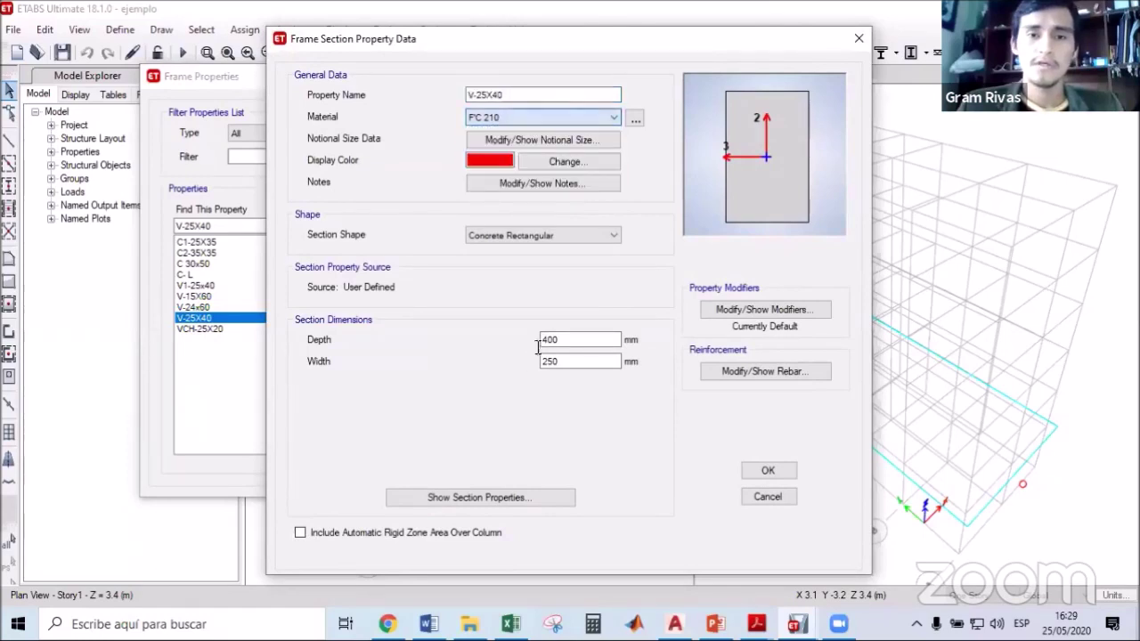
left_click_drag(564, 340, 303, 336)
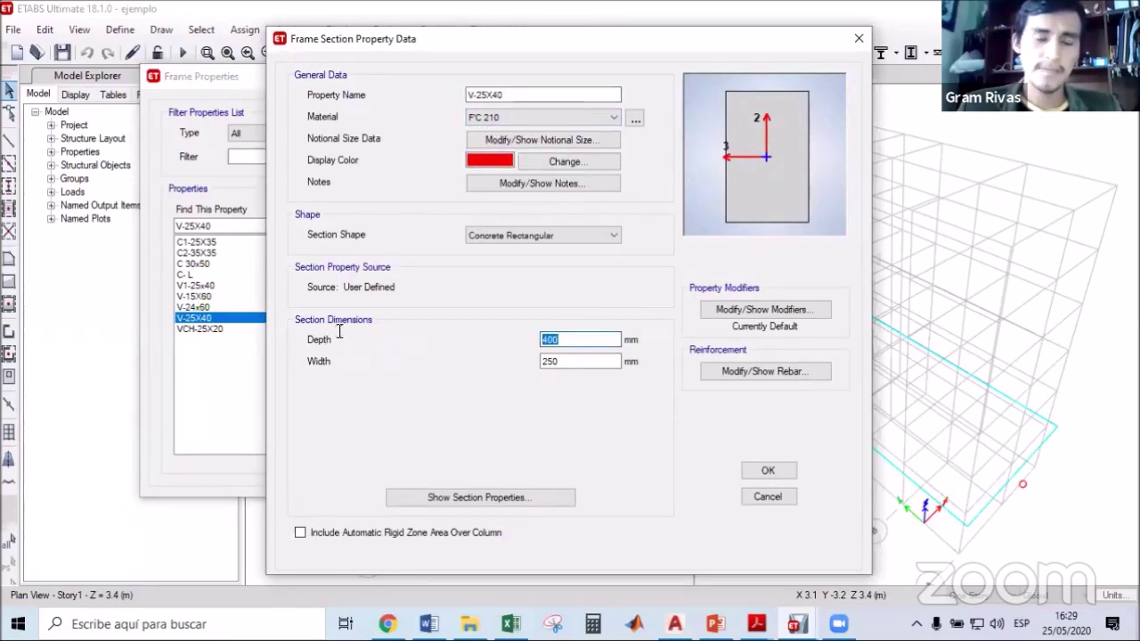
left_click_drag(571, 362, 510, 351)
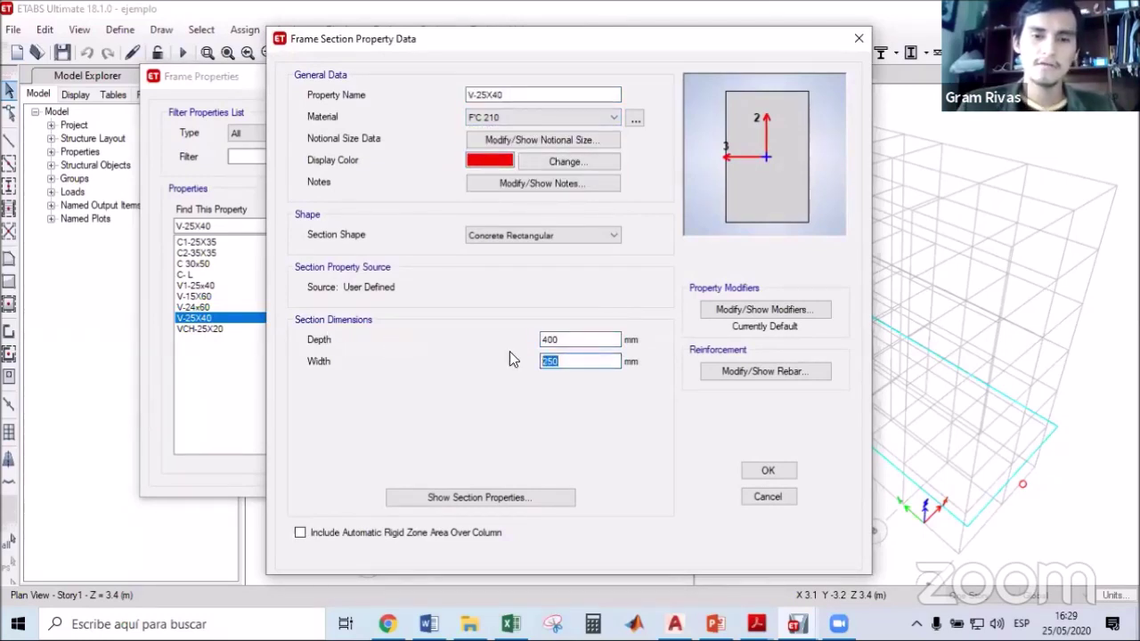
left_click(758, 470)
Open the VCH-25X20 beam section, examine its depth and width, and close the frame section definitions.
left_click(212, 328)
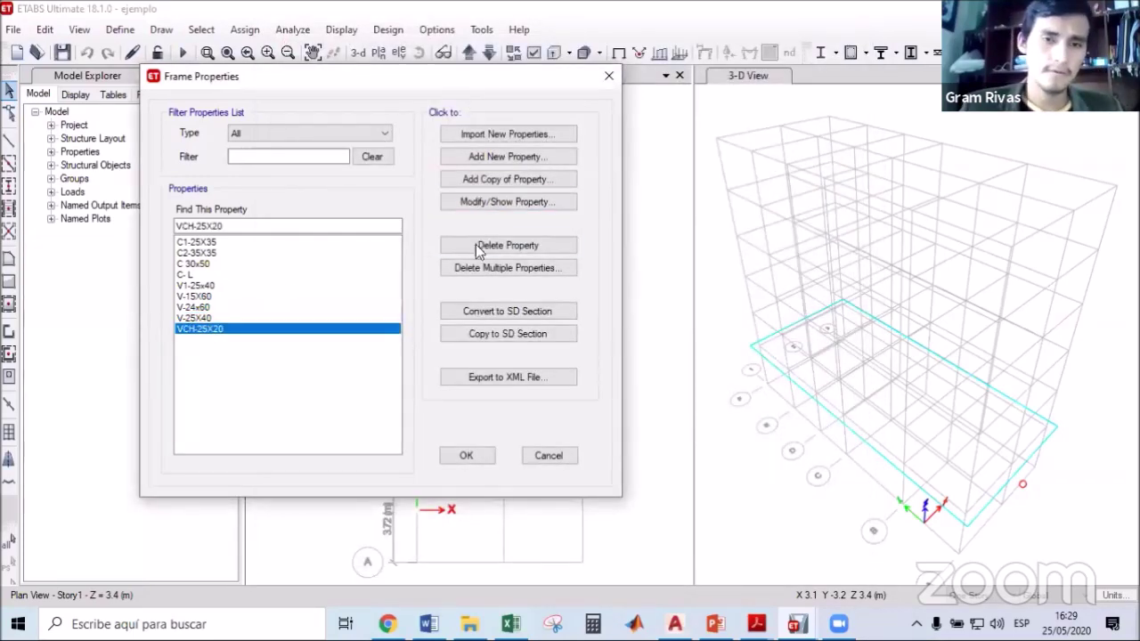
left_click(485, 202)
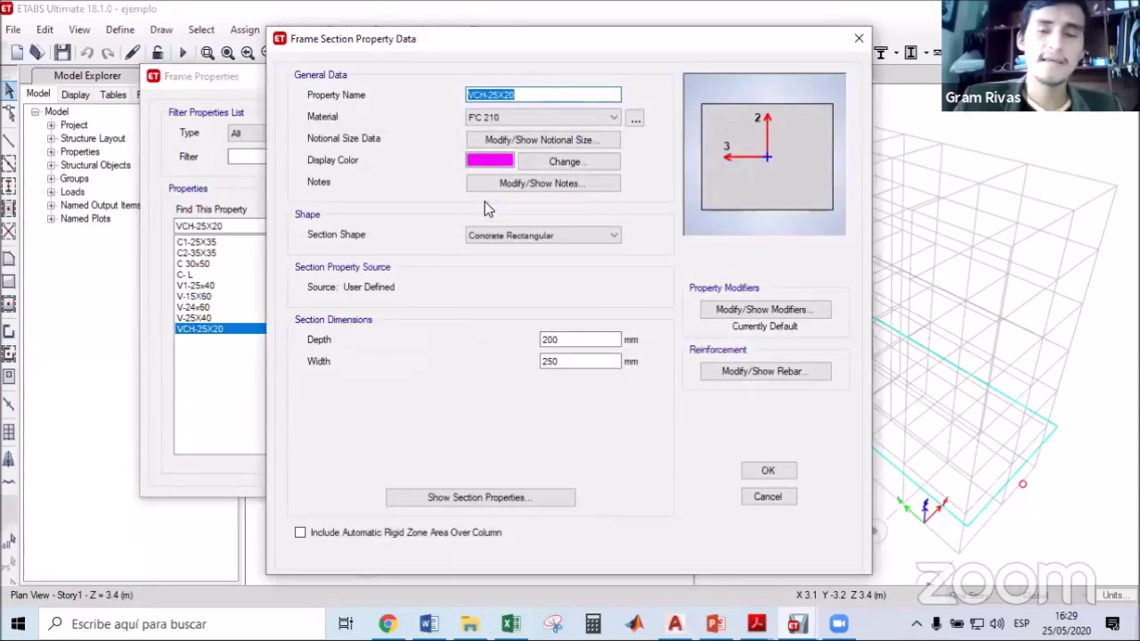
left_click(579, 339)
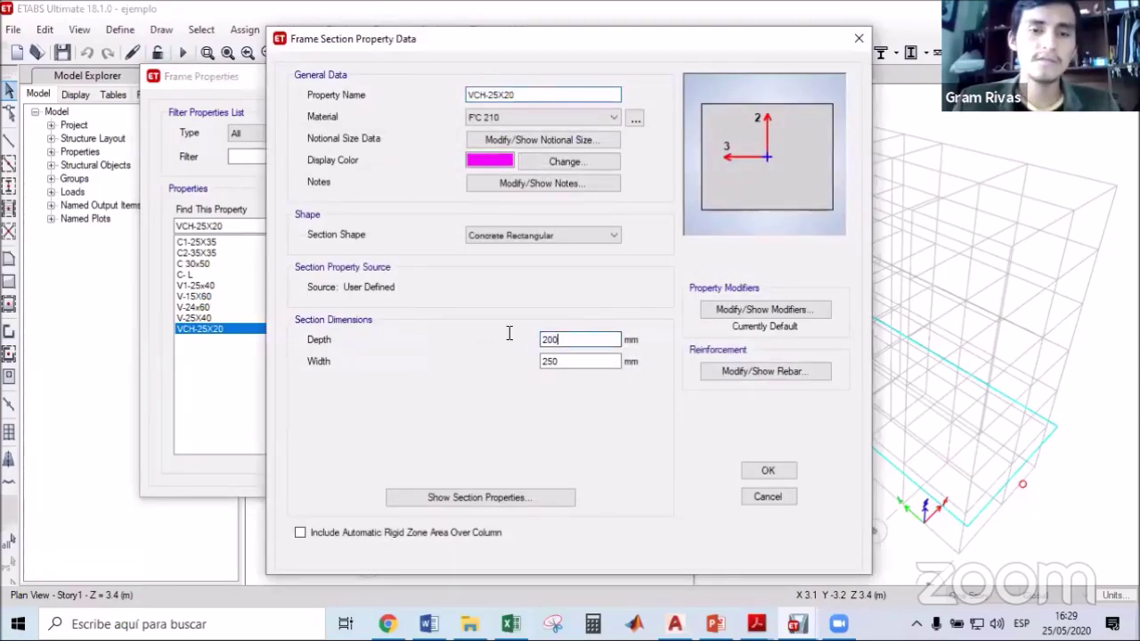
key("Tab")
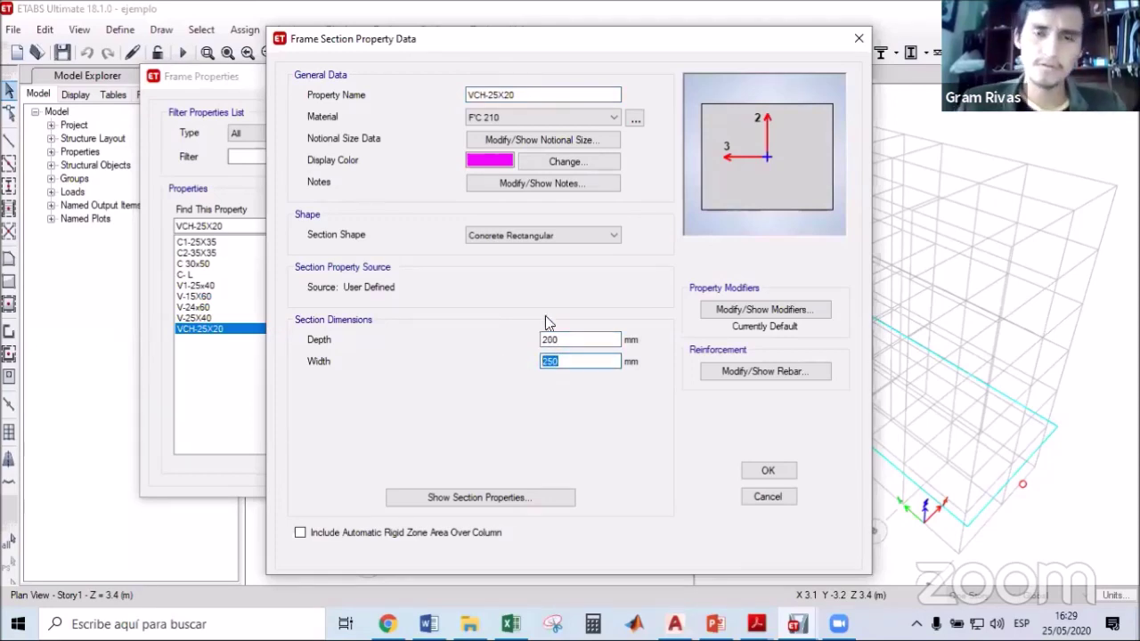
left_click(758, 470)
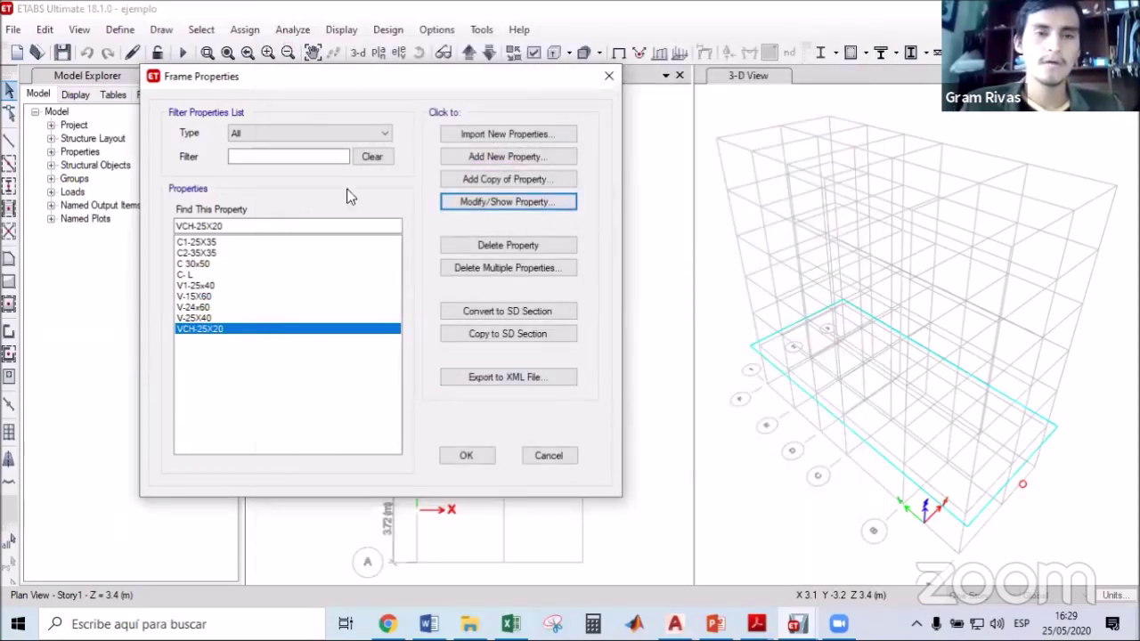
left_click(471, 455)
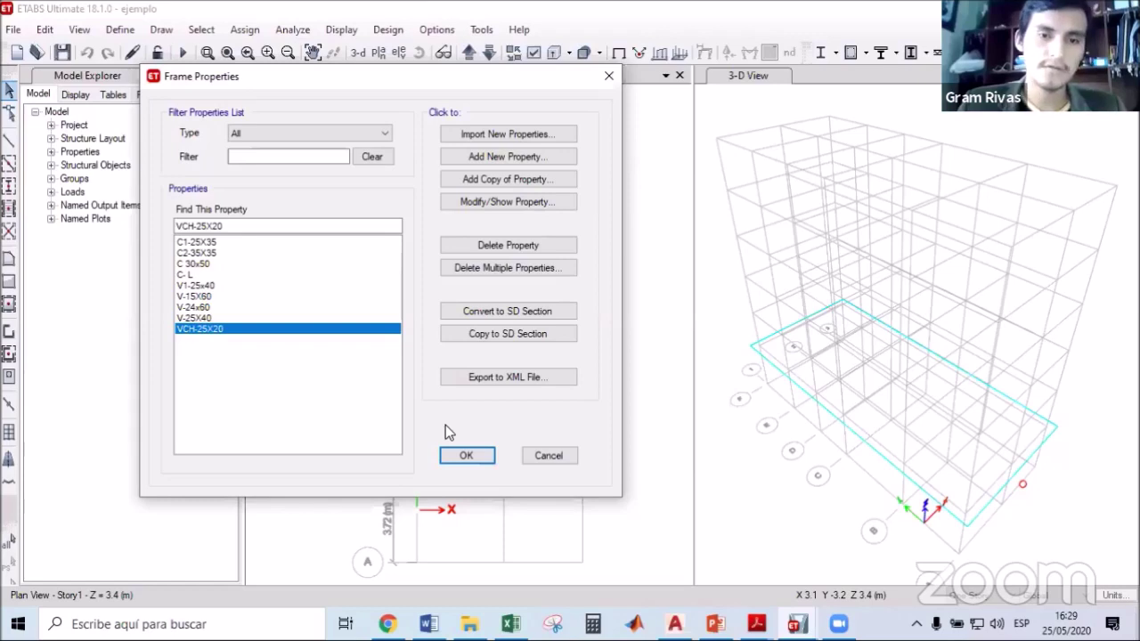
left_click(470, 455)
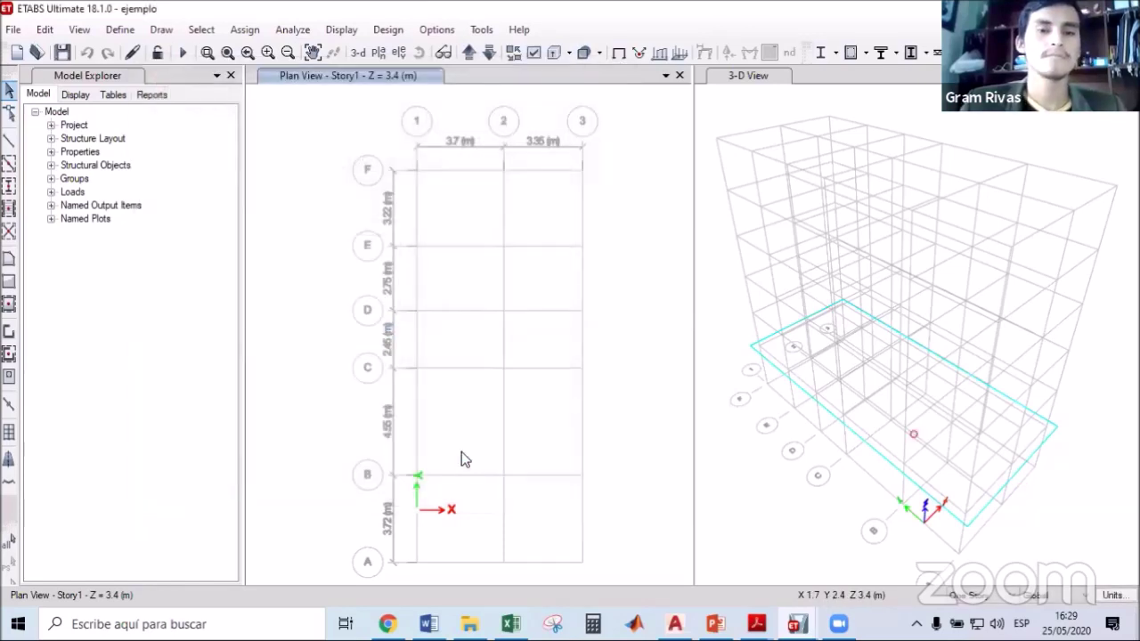
Open the ALIG-20 slab section and examine its property name and slab material.
left_click(122, 30)
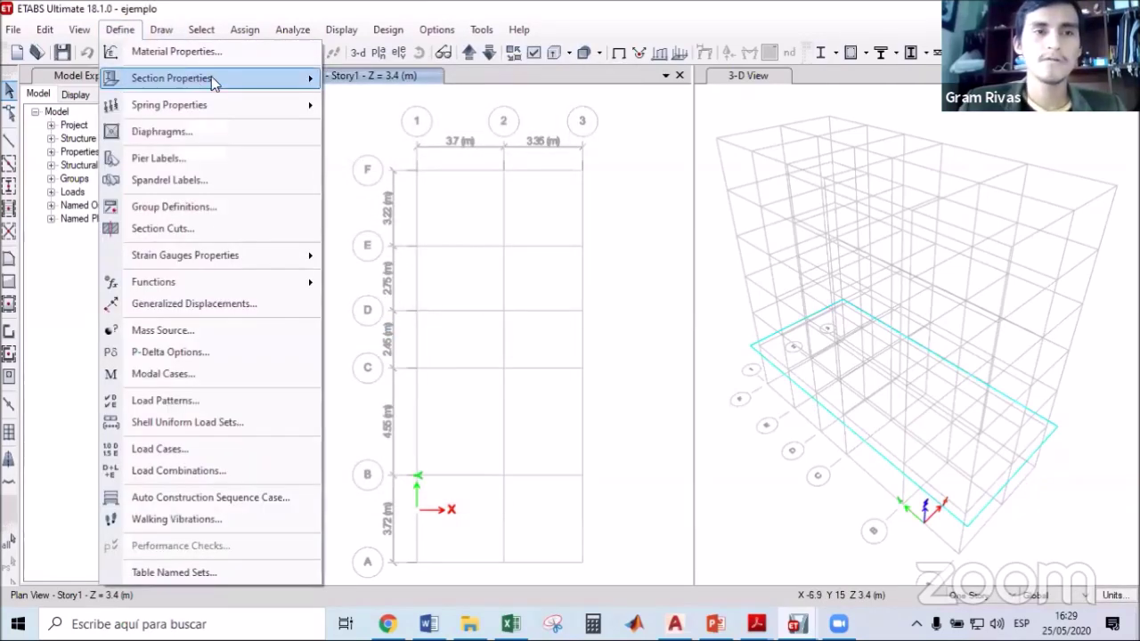
mouse_move(239, 78)
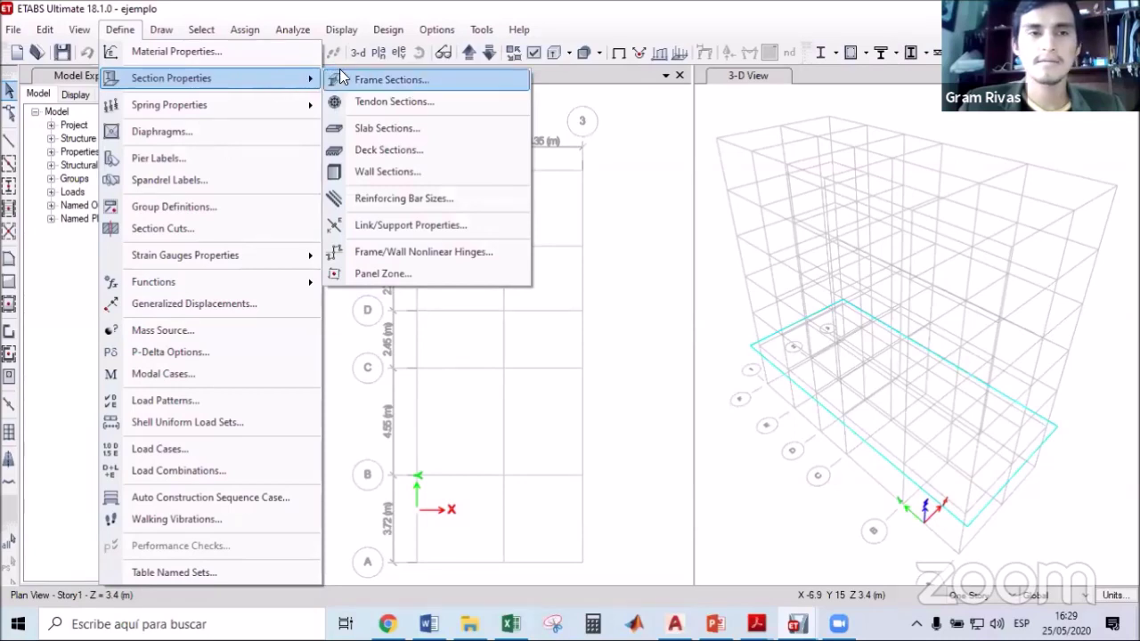
left_click(392, 130)
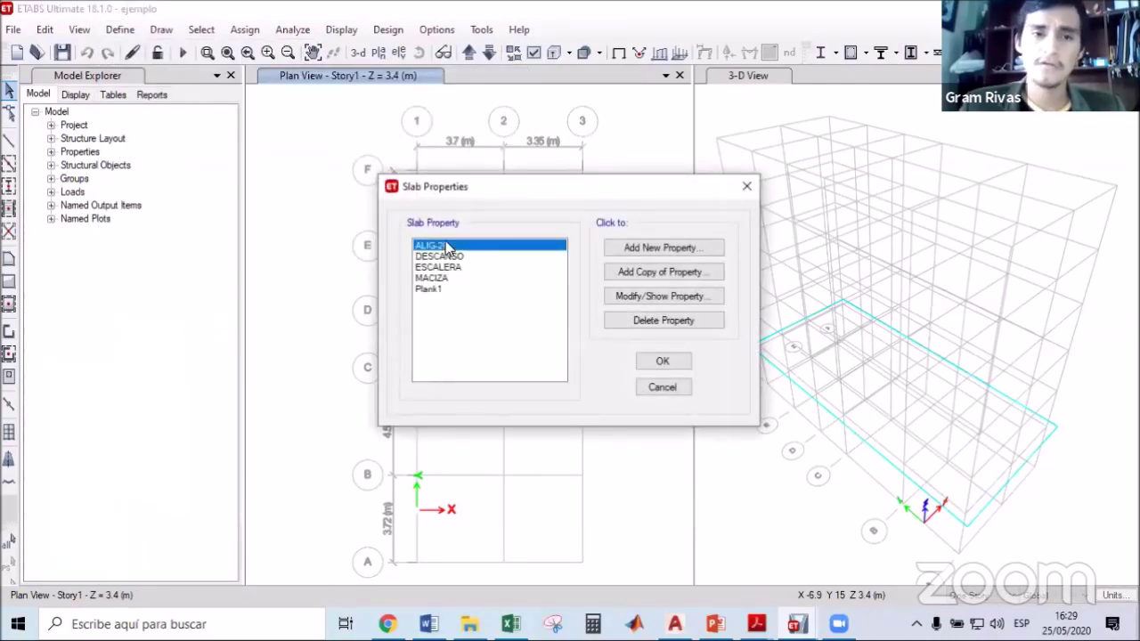
left_click(672, 298)
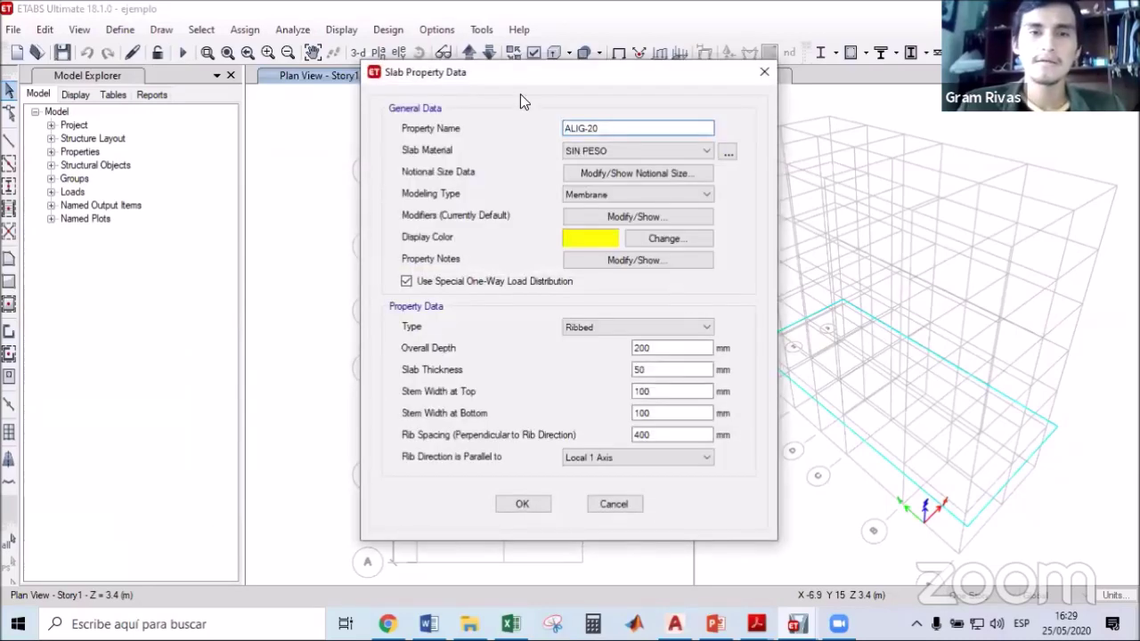
left_click_drag(520, 80, 281, 75)
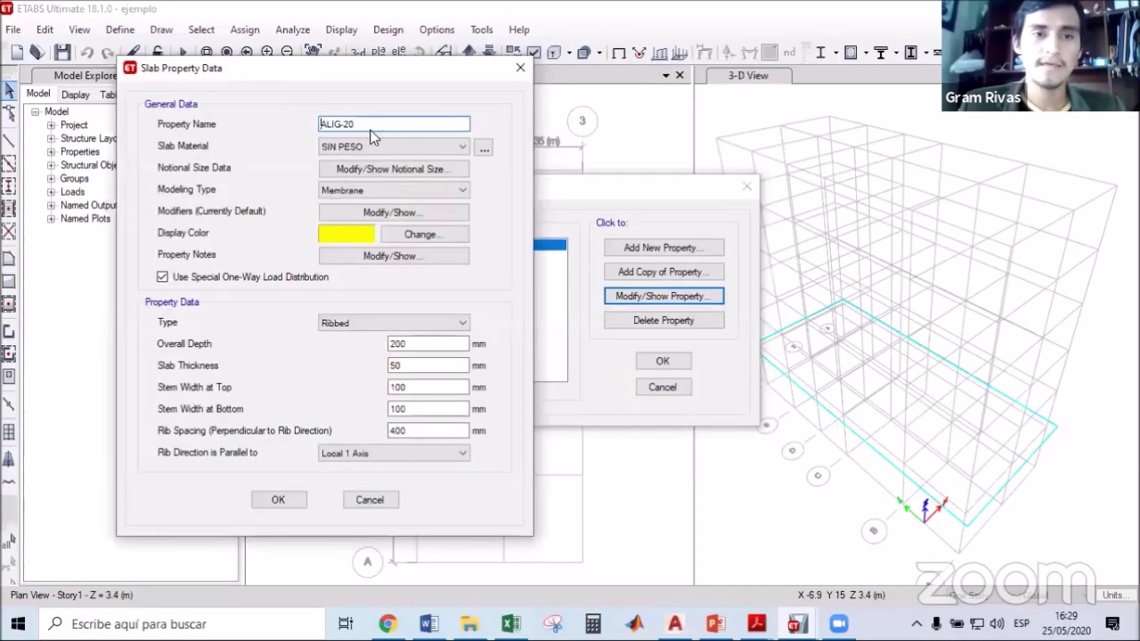
left_click_drag(372, 123, 289, 116)
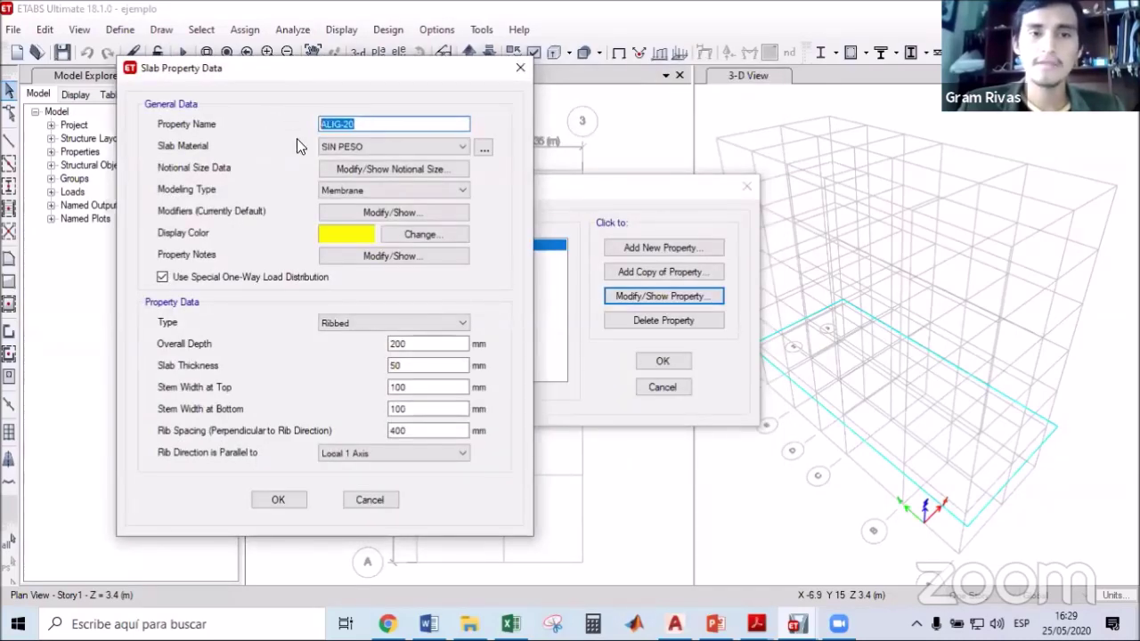
left_click(355, 148)
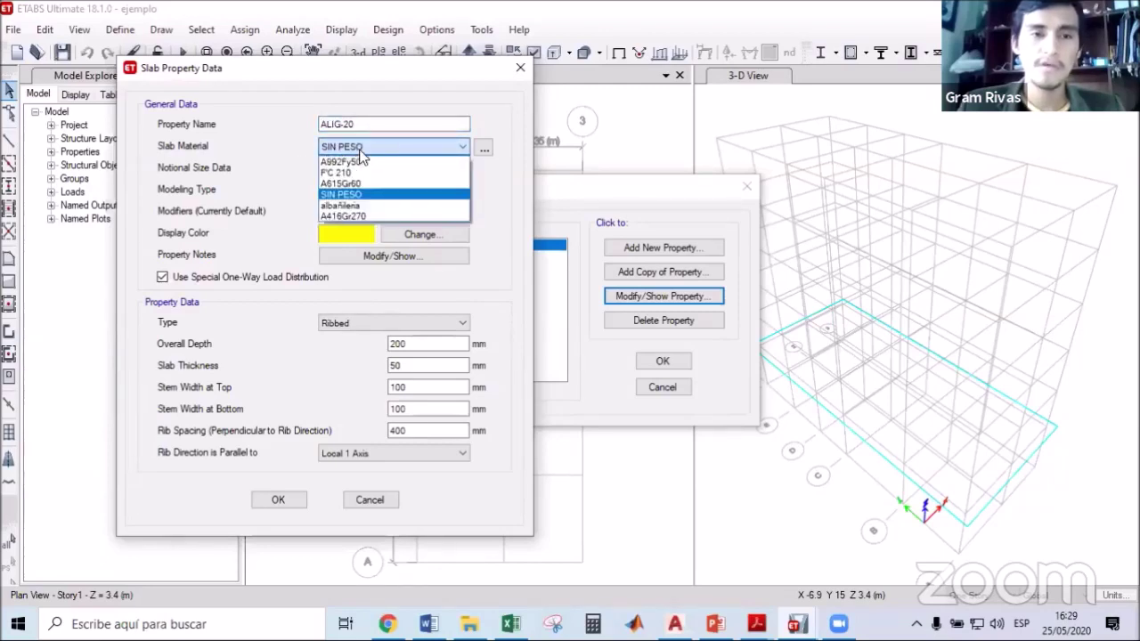
left_click(342, 195)
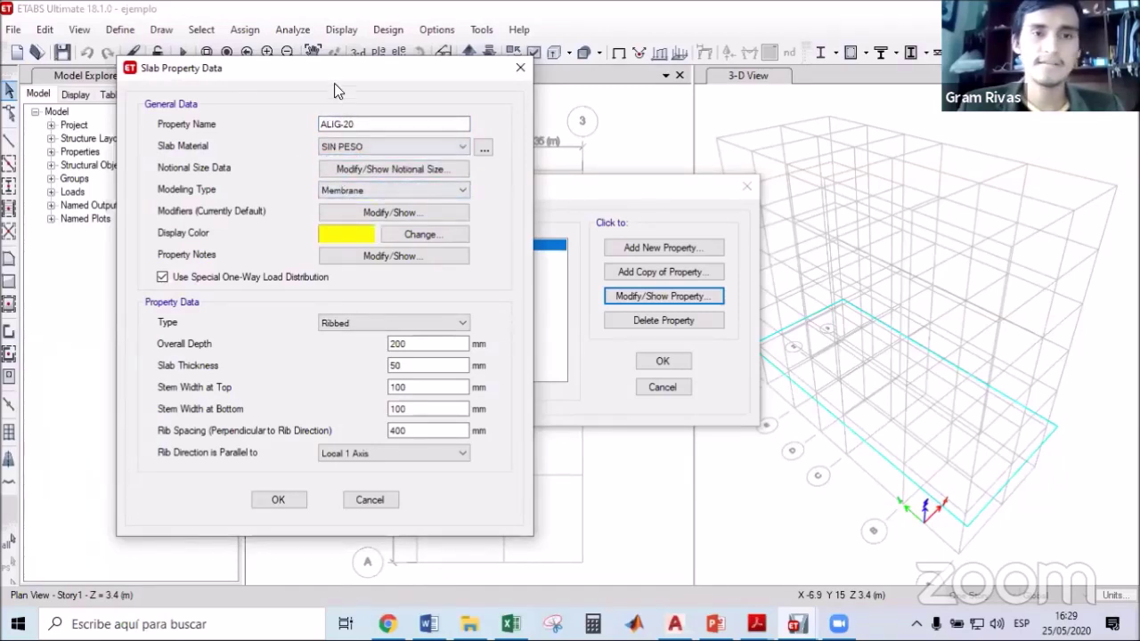
Examine the modeling type and the special one-way load distribution option of the ALIG-20 slab.
left_click_drag(338, 78, 322, 82)
left_click(357, 196)
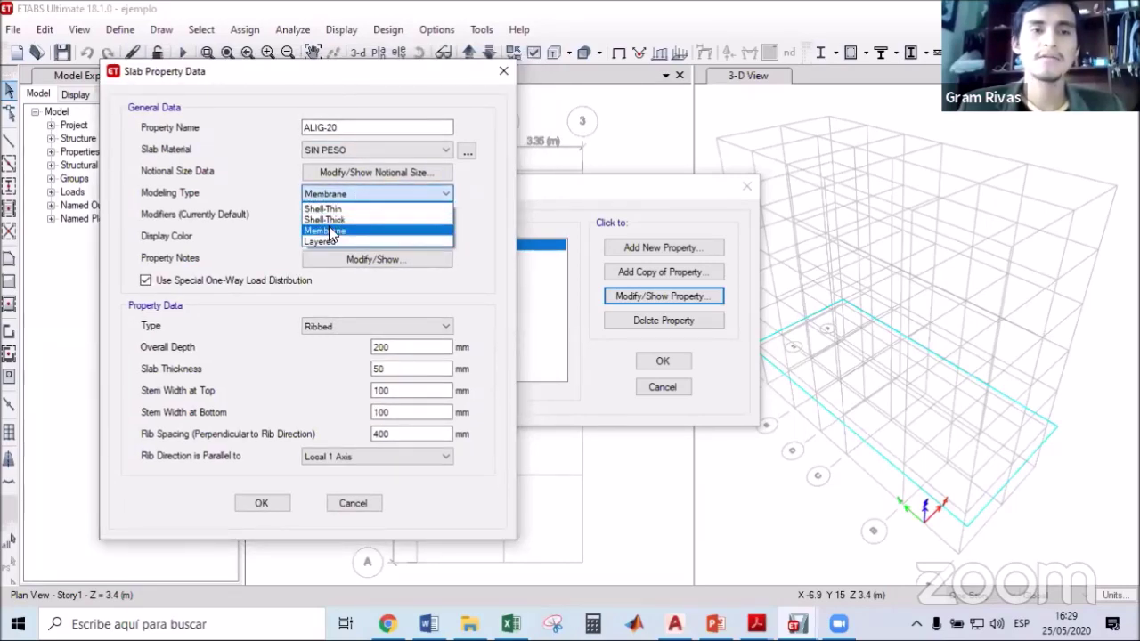
left_click(330, 231)
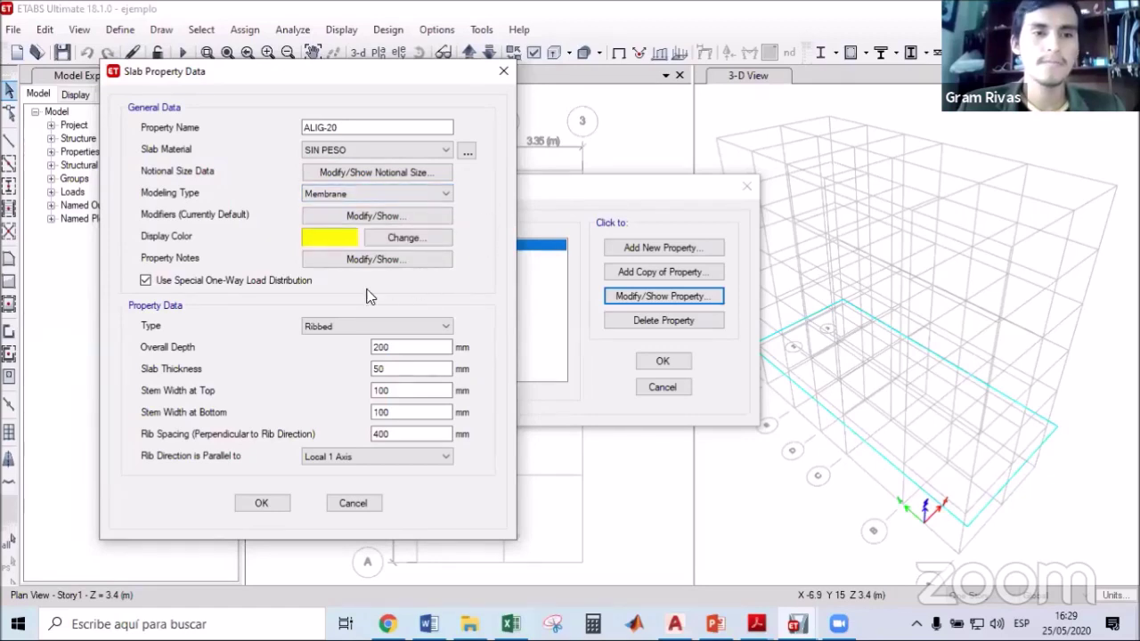
left_click(147, 282)
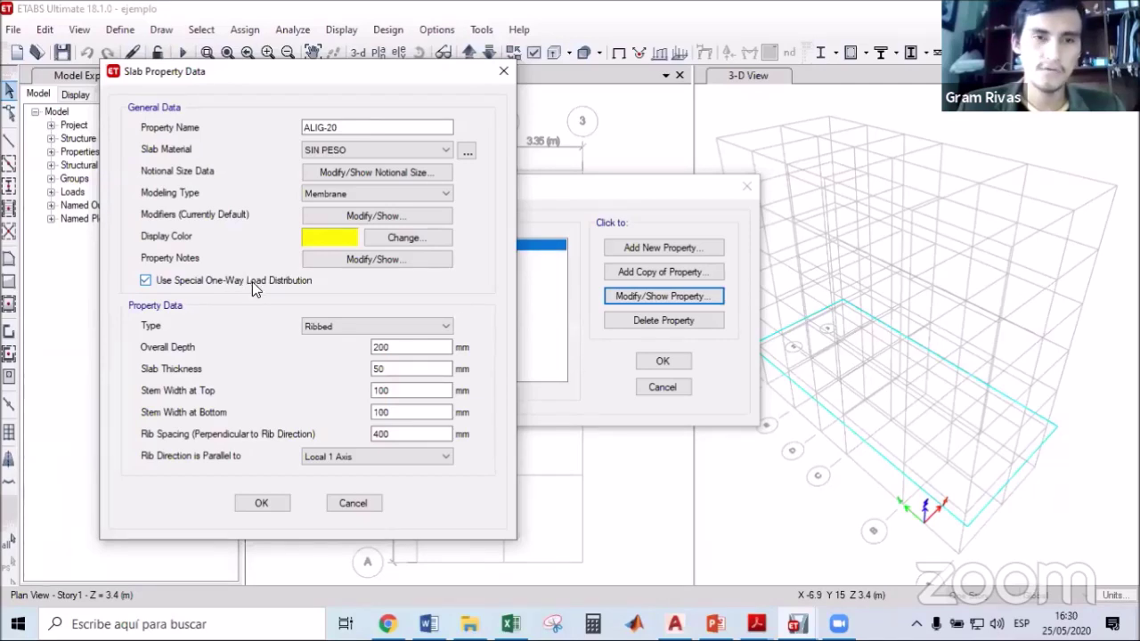
Examine the ALIG-20 ribbed slab's overall depth, slab thickness, stem widths and rib spacing, and close its properties.
left_click(397, 347)
left_click(394, 367)
left_click(398, 389)
left_click(396, 411)
left_click(397, 433)
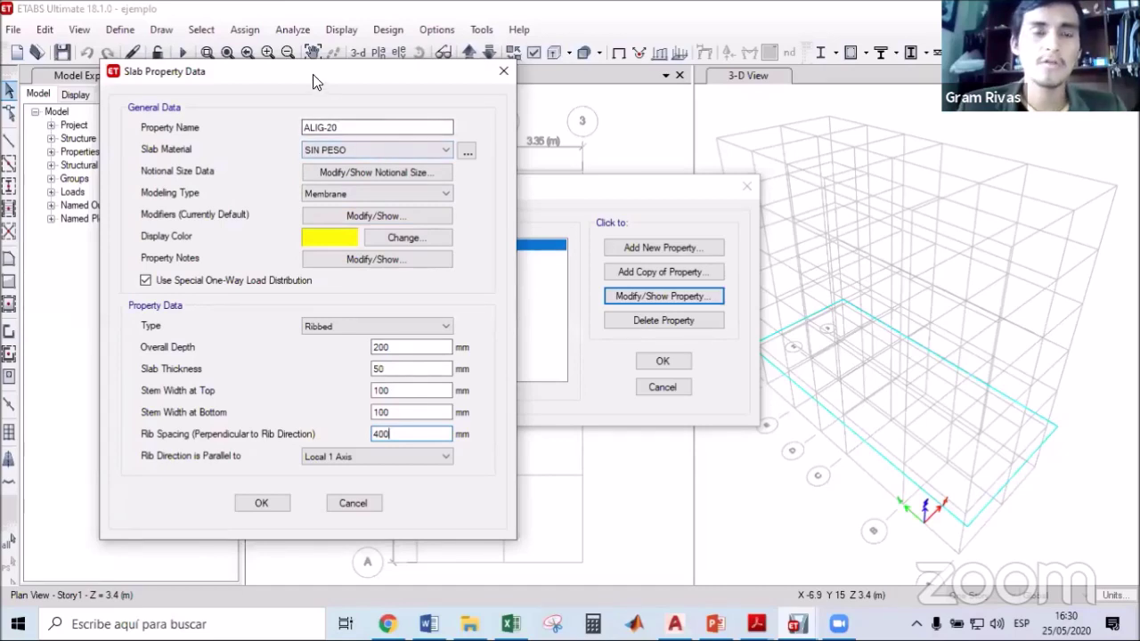
left_click_drag(296, 107, 293, 101)
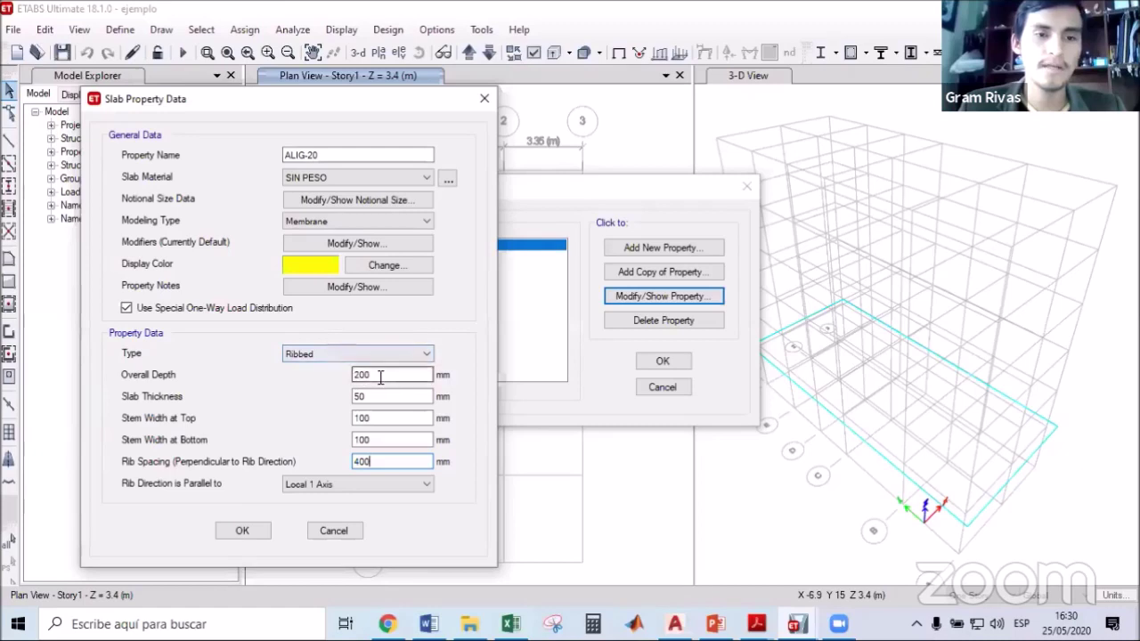
left_click_drag(386, 374, 317, 362)
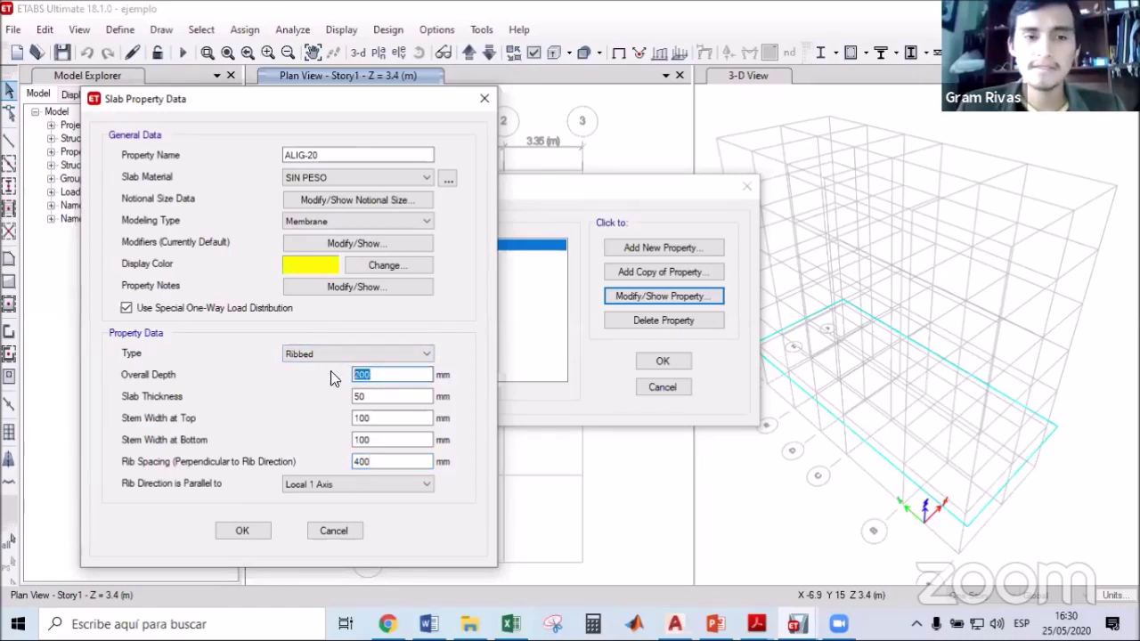
left_click(381, 374)
left_click_drag(345, 374, 298, 385)
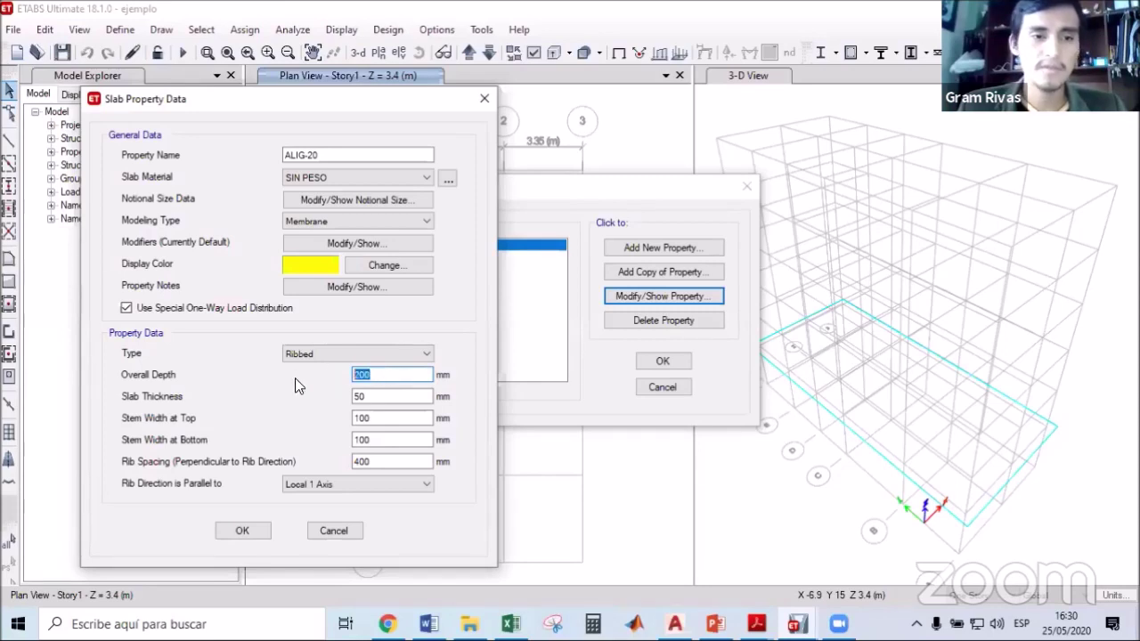
left_click_drag(374, 396, 332, 396)
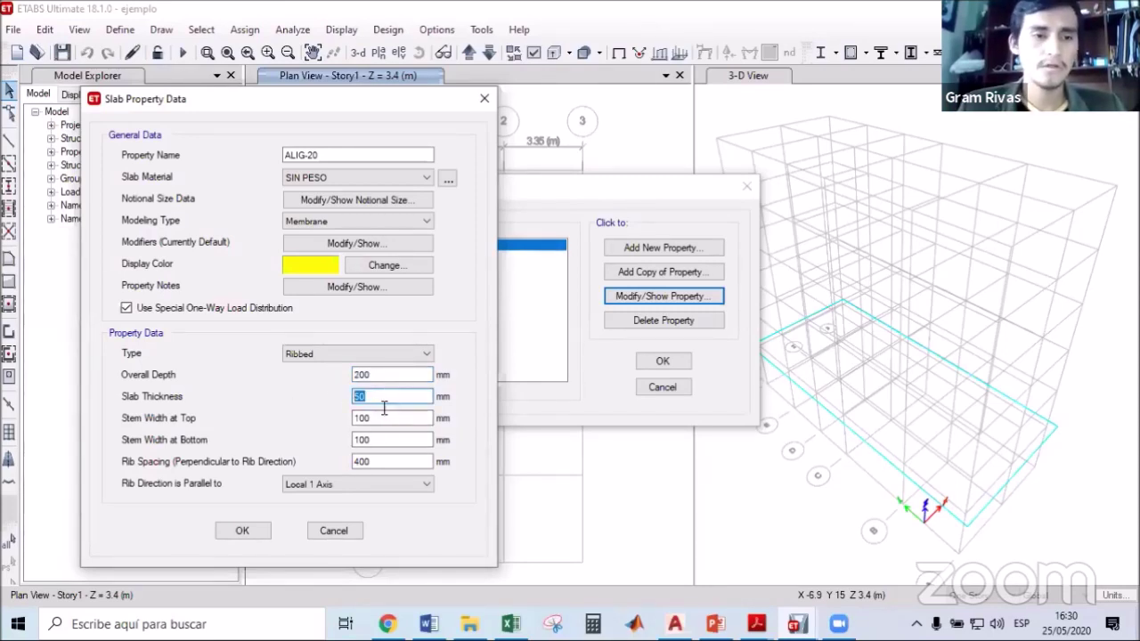
left_click_drag(376, 418, 341, 418)
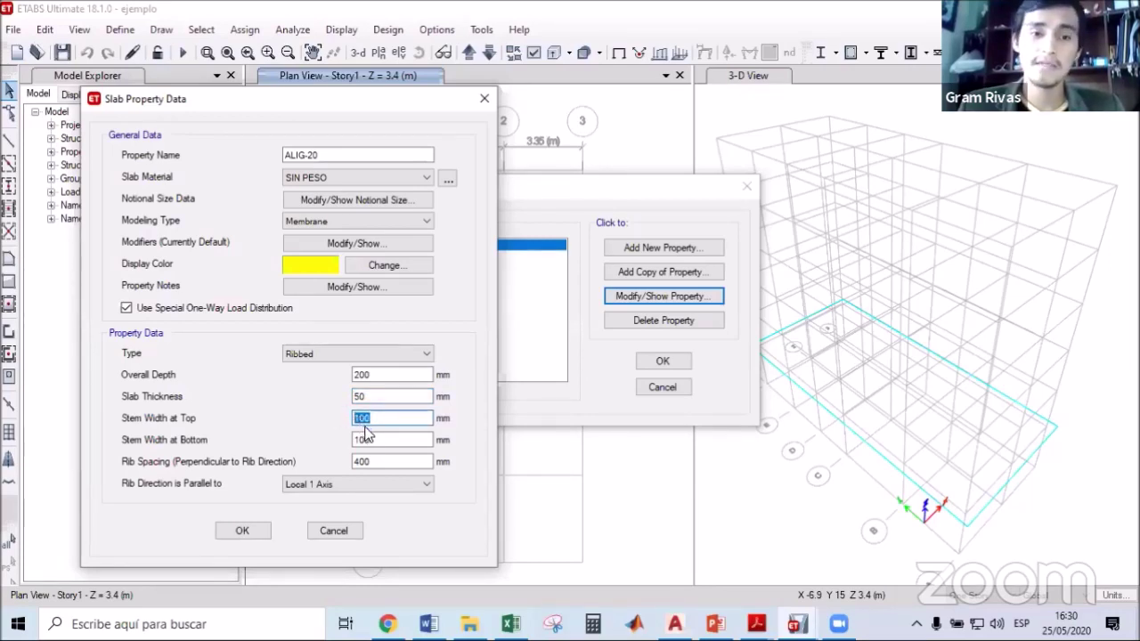
left_click_drag(376, 436, 344, 444)
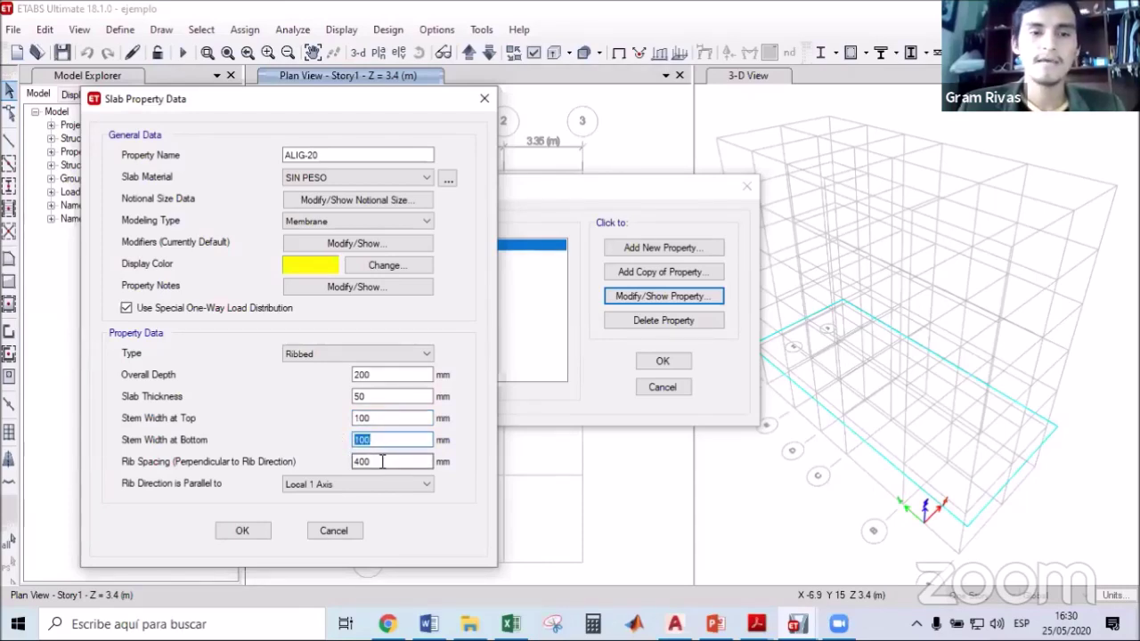
left_click_drag(383, 461, 337, 465)
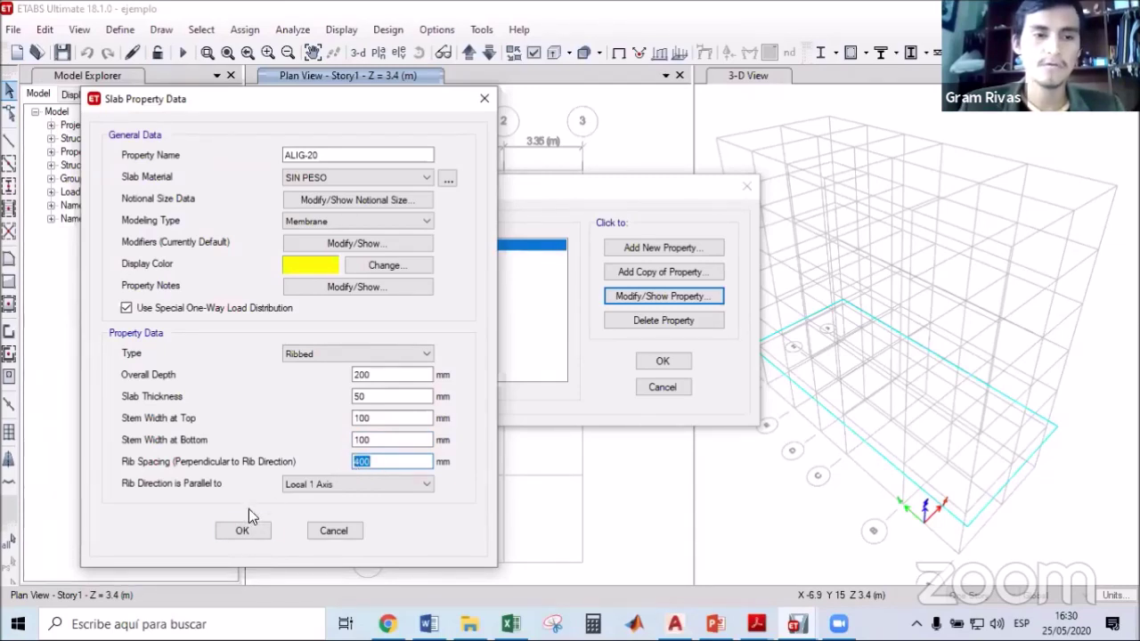
left_click(240, 531)
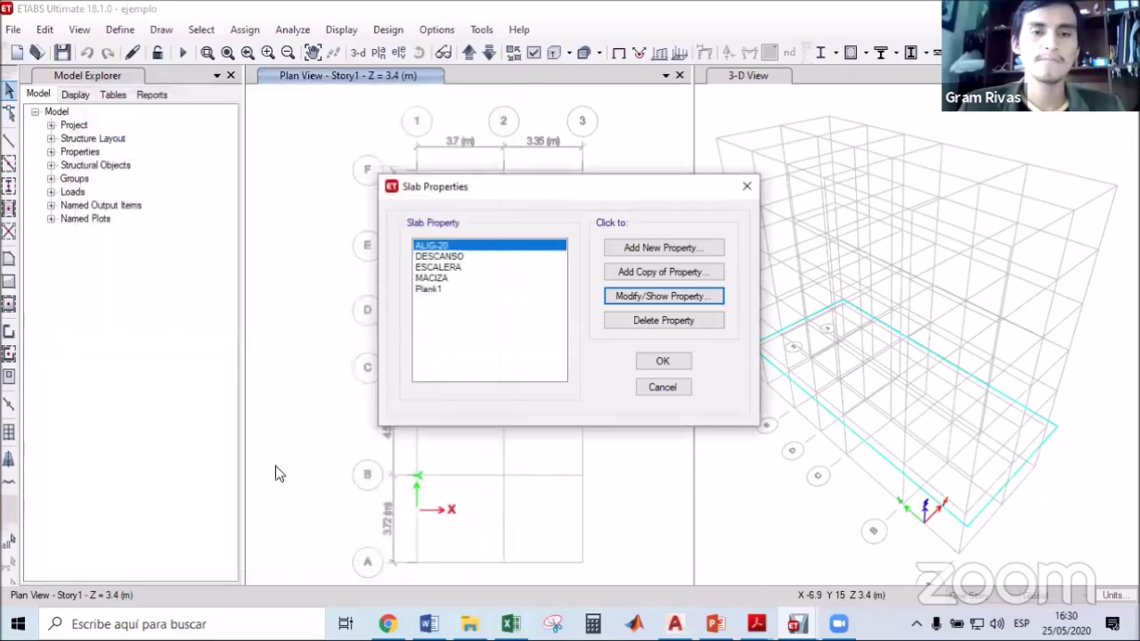
Open the MACIZA slab section and examine its property name, slab material and modeling type.
left_click(436, 278)
left_click(651, 299)
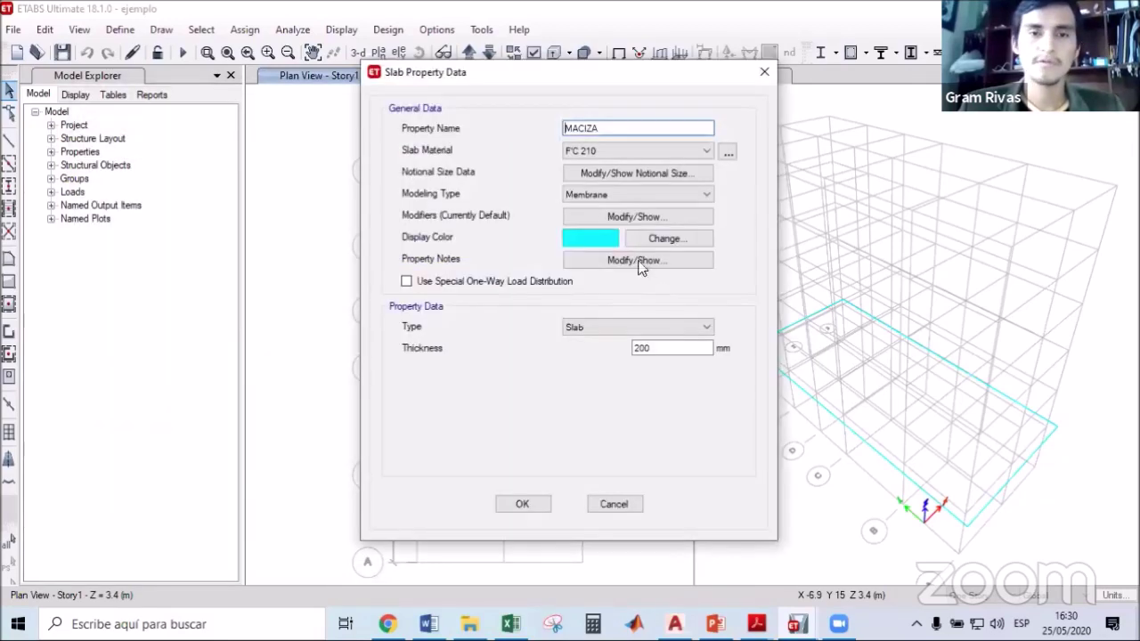
left_click_drag(522, 73, 251, 73)
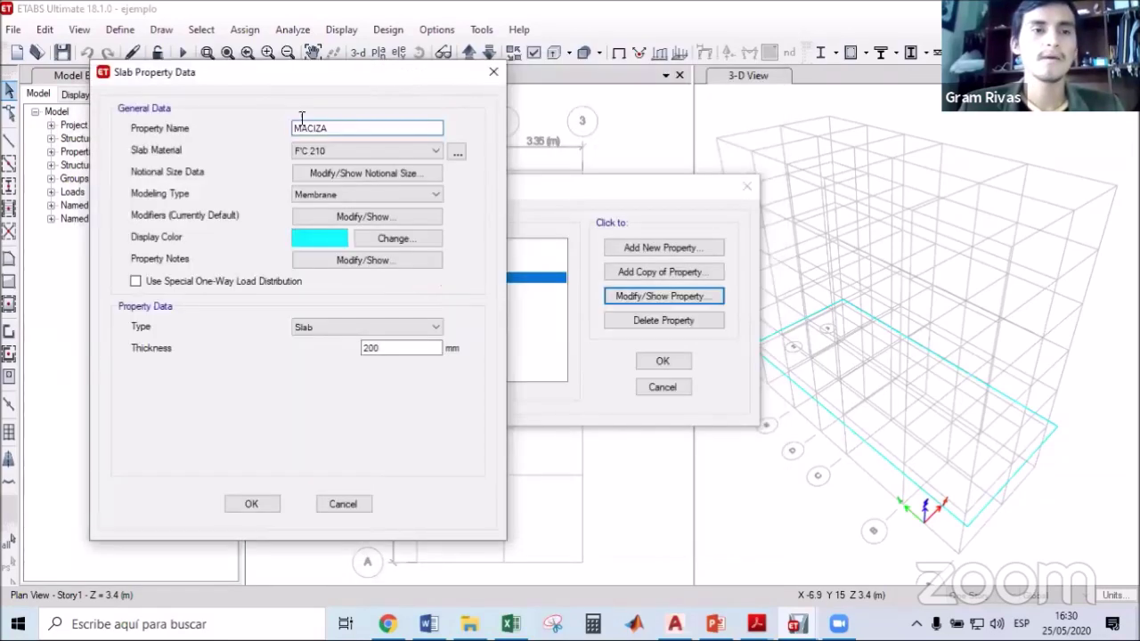
left_click(350, 151)
left_click(338, 176)
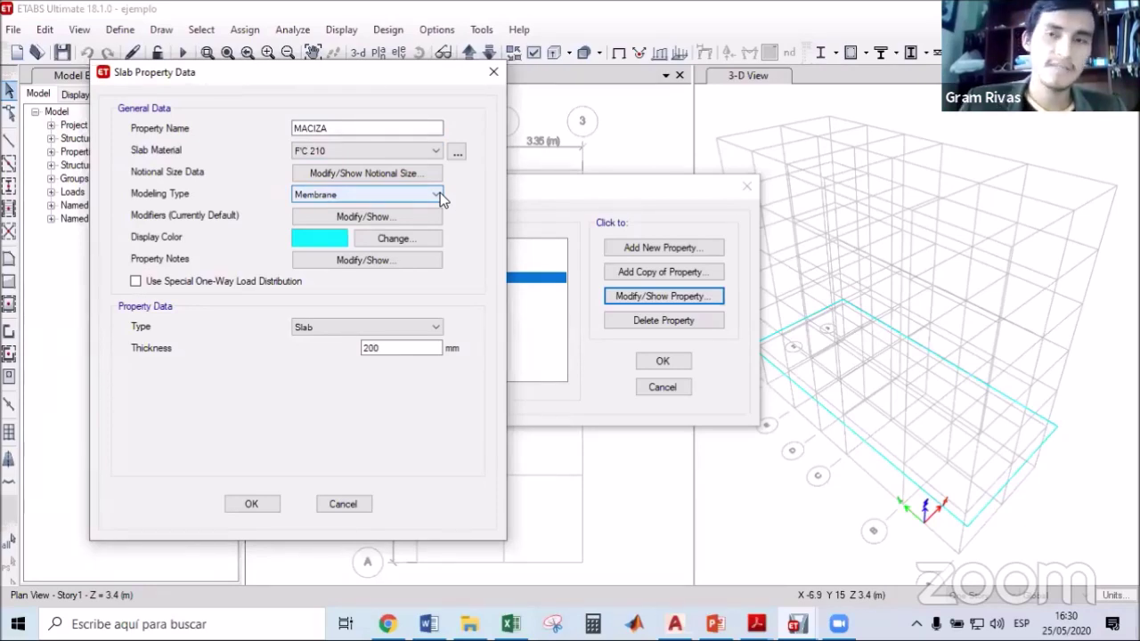
Examine the MACIZA slab's type and thickness, and close the slab section definitions.
left_click(342, 328)
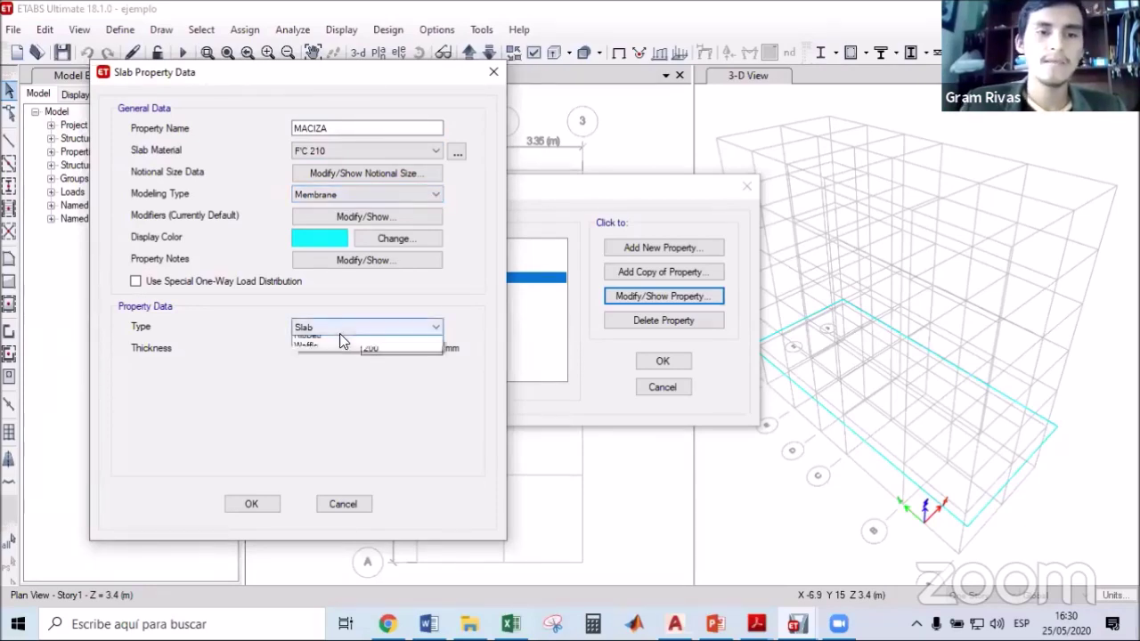
left_click(316, 342)
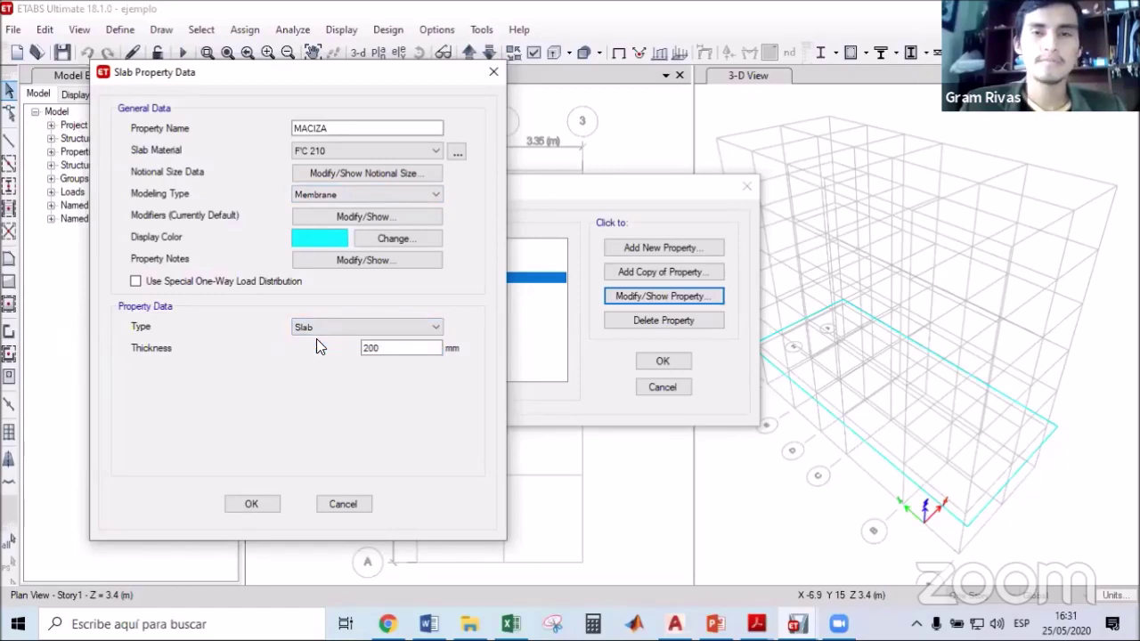
double_click(397, 349)
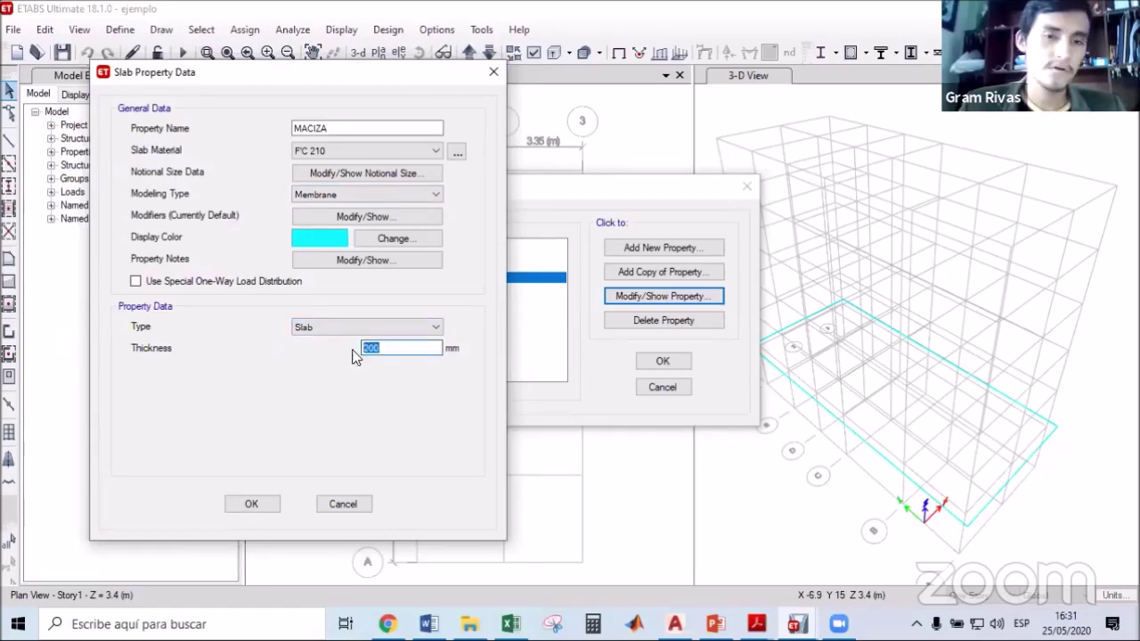
key("Return")
left_click(658, 361)
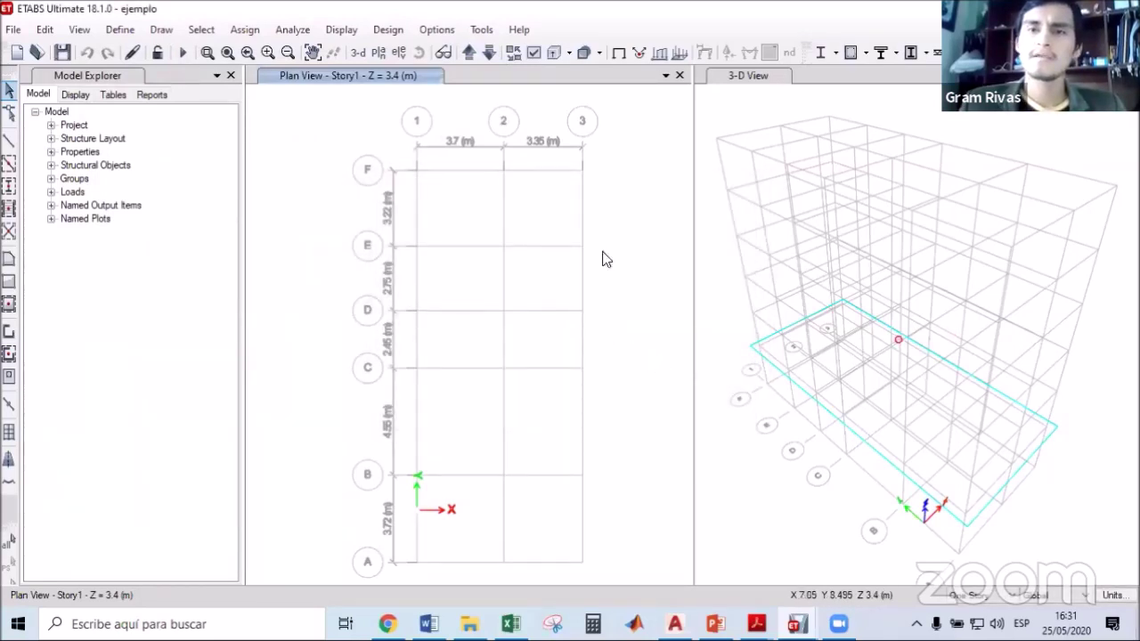
Open the wall section definitions and review the PL-20 and PL-25 wall properties in the list.
left_click(108, 33)
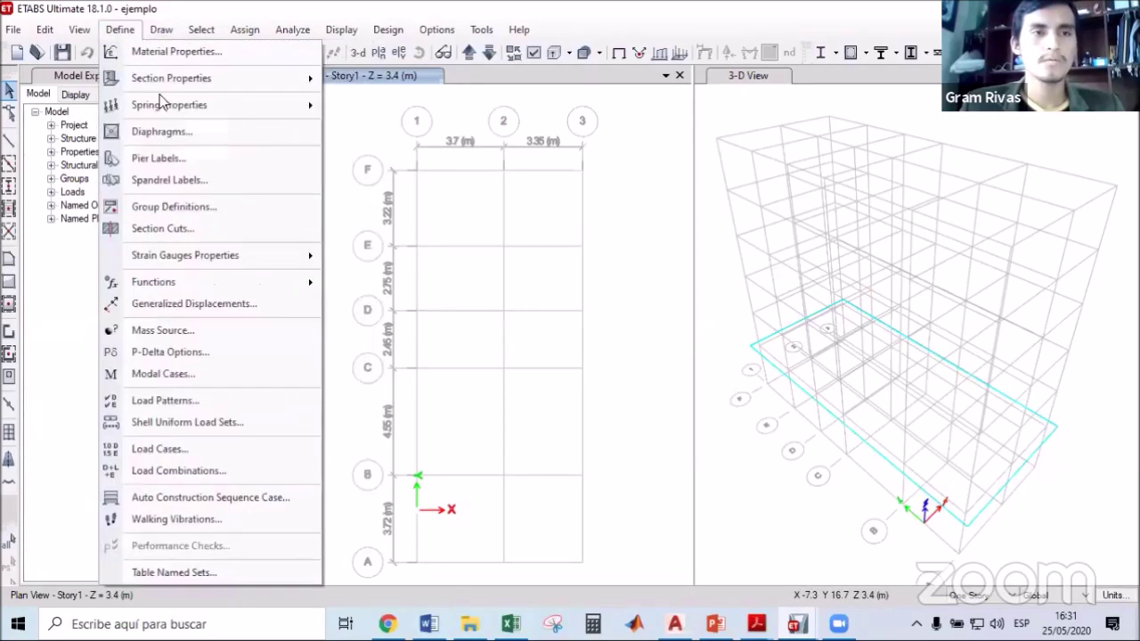
mouse_move(197, 86)
left_click(411, 167)
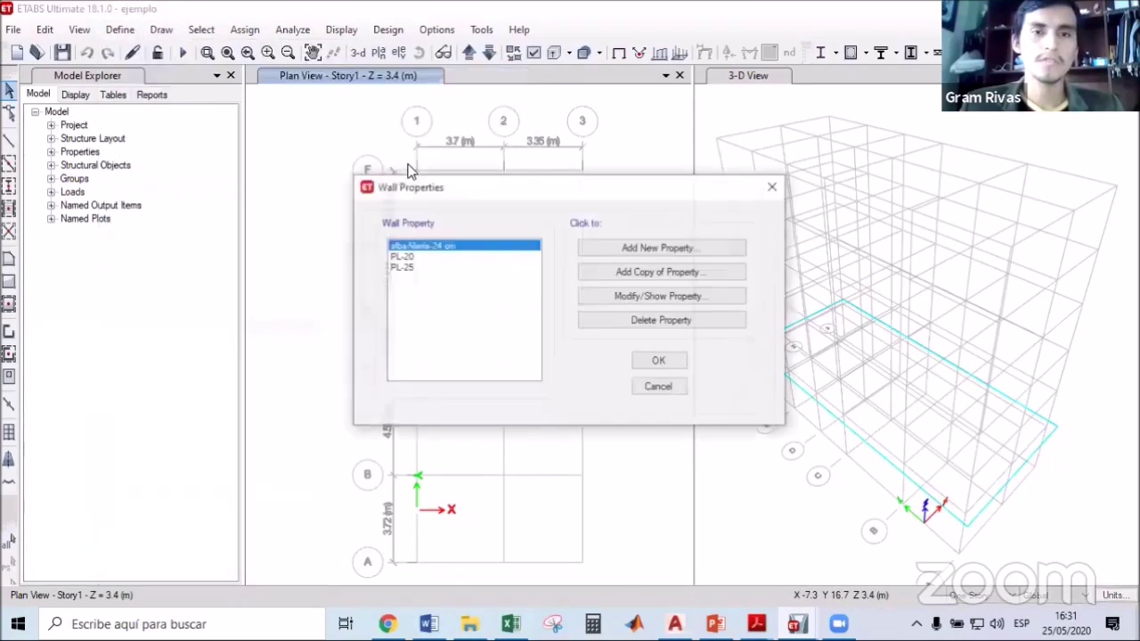
left_click_drag(501, 181, 390, 163)
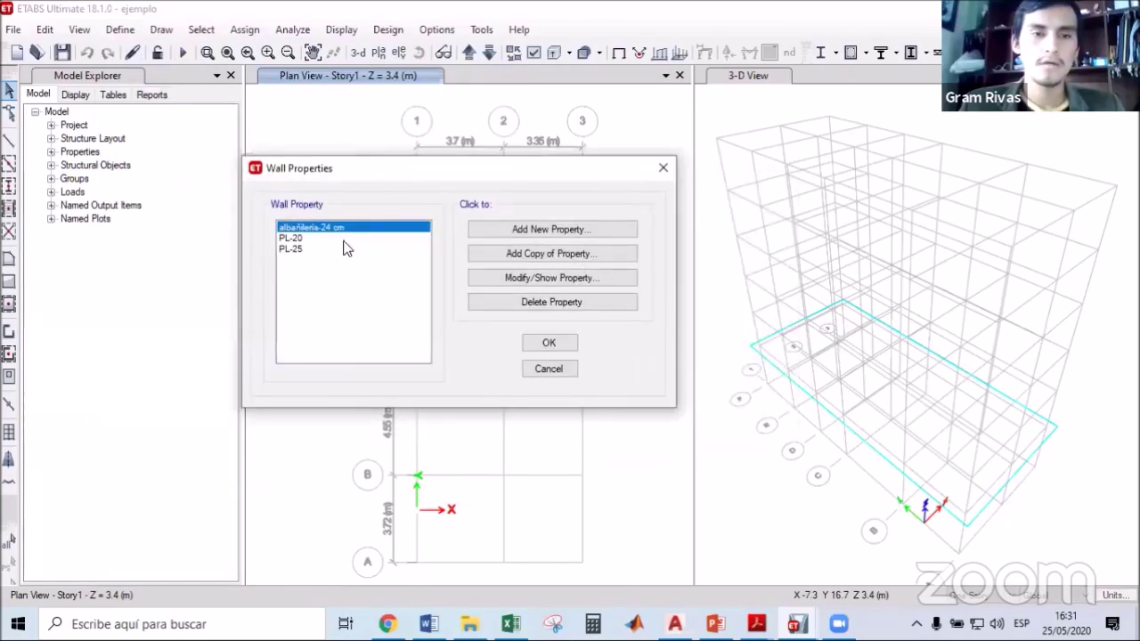
left_click(291, 238)
left_click(291, 249)
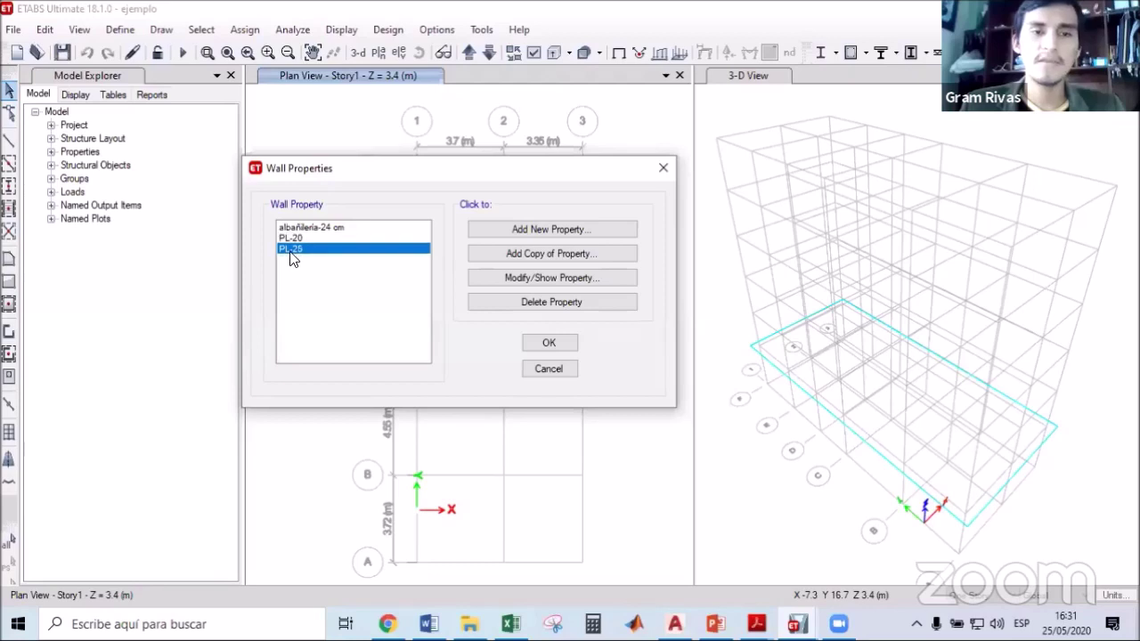
left_click(288, 238)
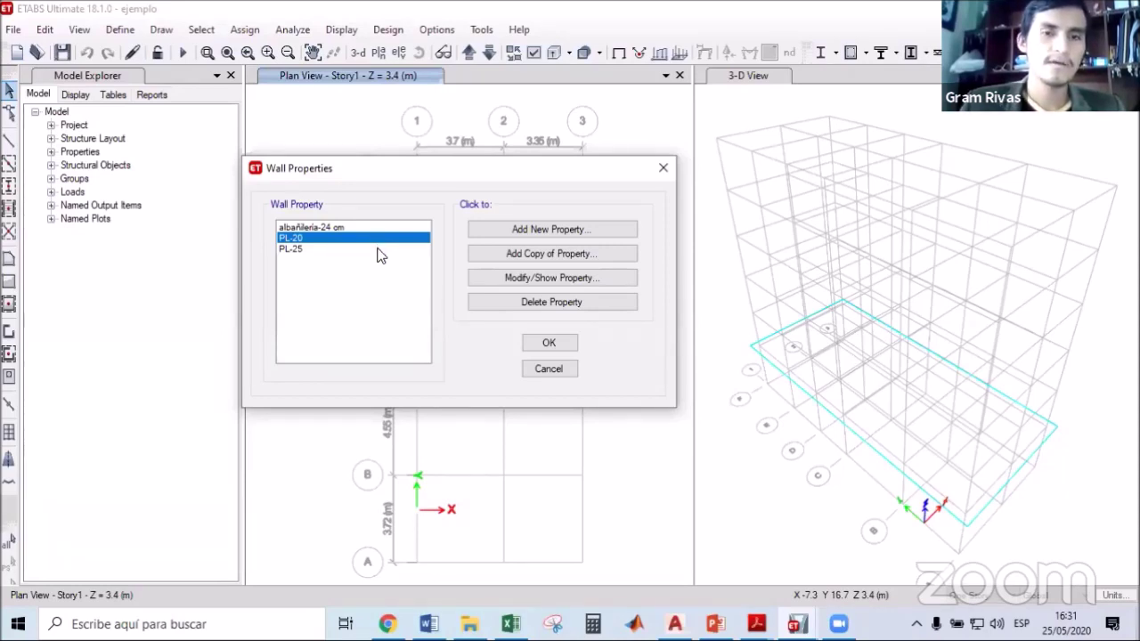
Open the PL-20 wall section and examine its property name and wall material.
left_click(527, 276)
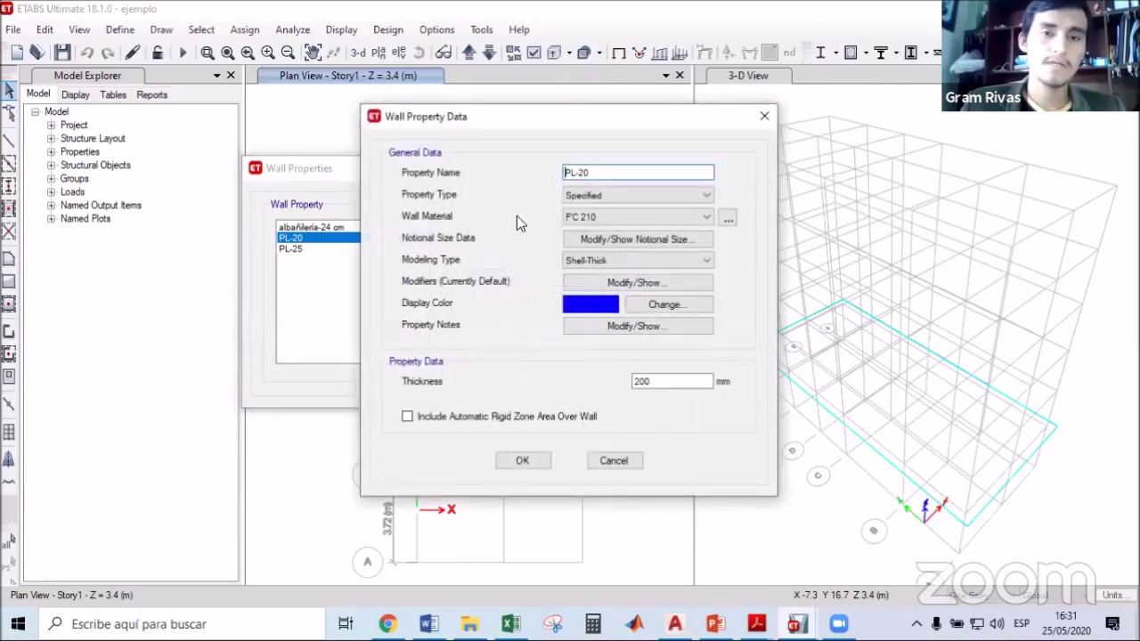
left_click_drag(487, 108, 263, 48)
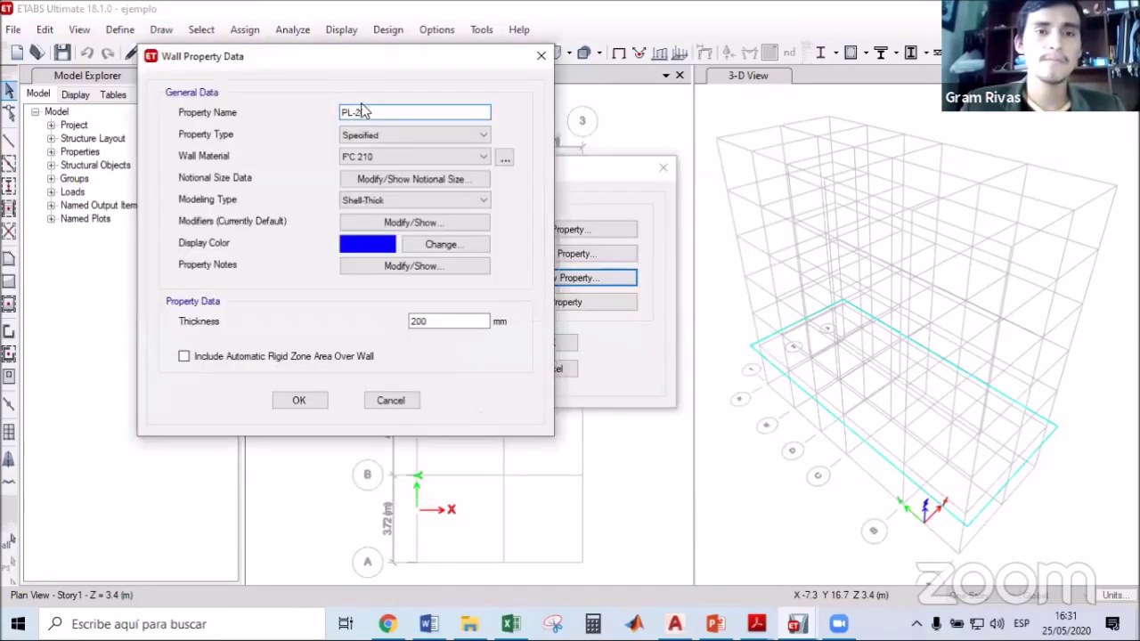
left_click(367, 157)
left_click(360, 182)
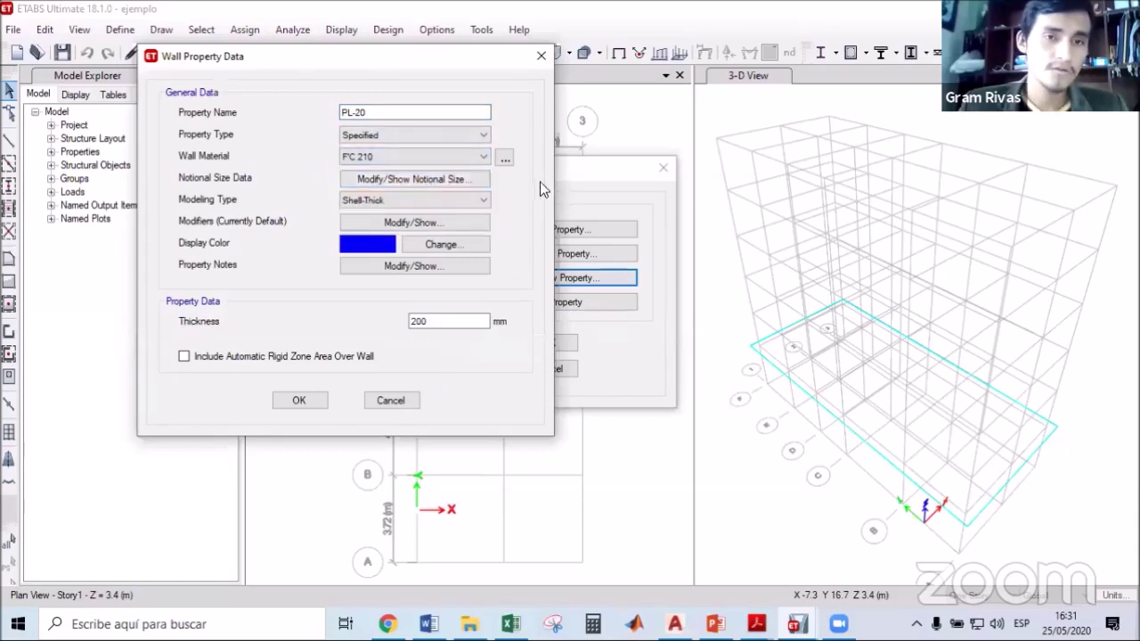
Examine the PL-20 wall's modeling type and thickness, and close its properties.
left_click(481, 203)
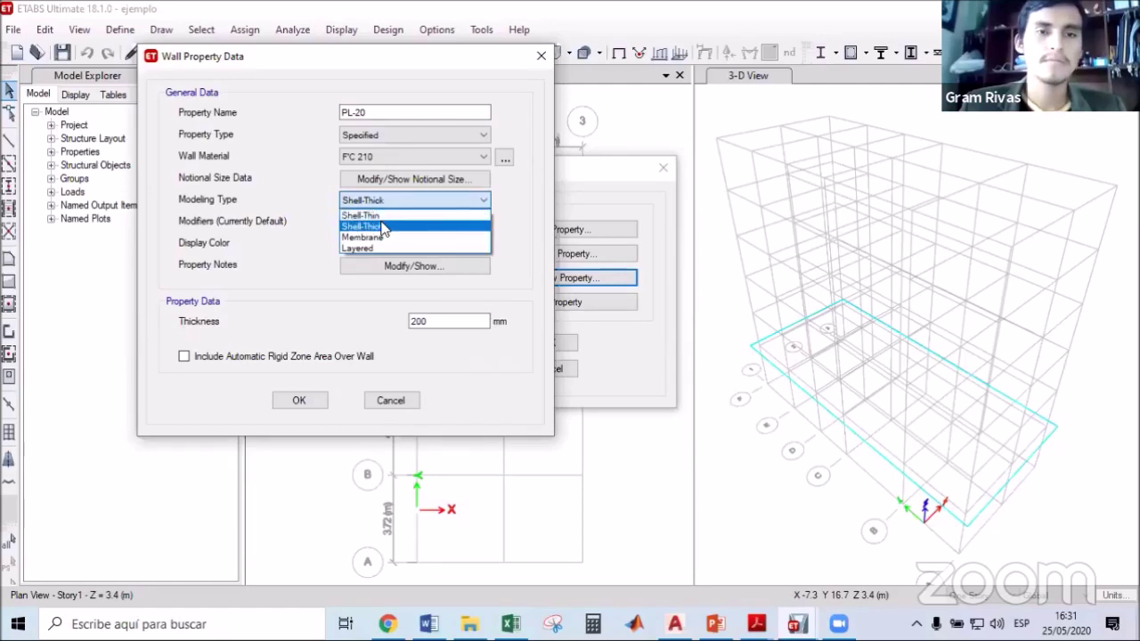
left_click(480, 227)
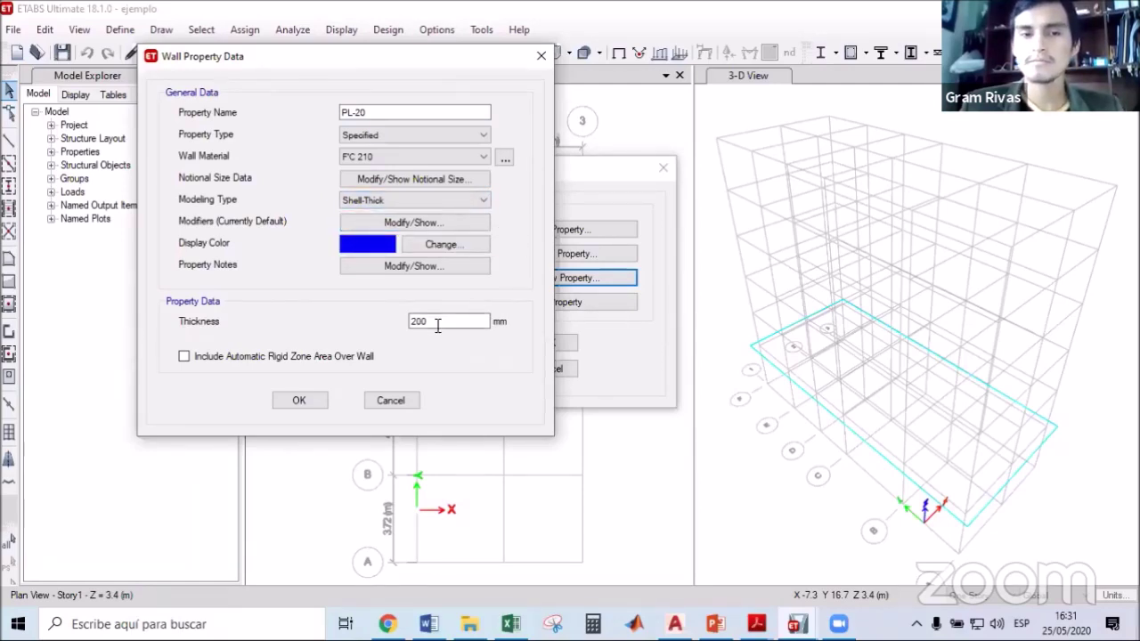
left_click_drag(451, 323, 400, 322)
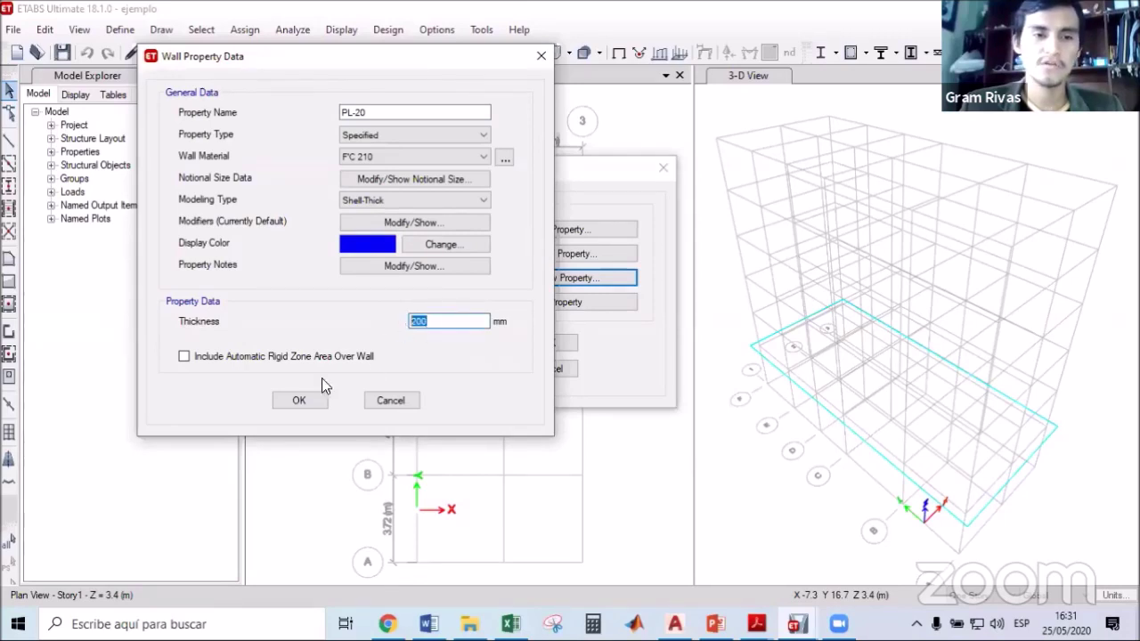
left_click(299, 400)
Open the PL-25 wall section, examine its thickness, and close the wall section definitions.
left_click(297, 251)
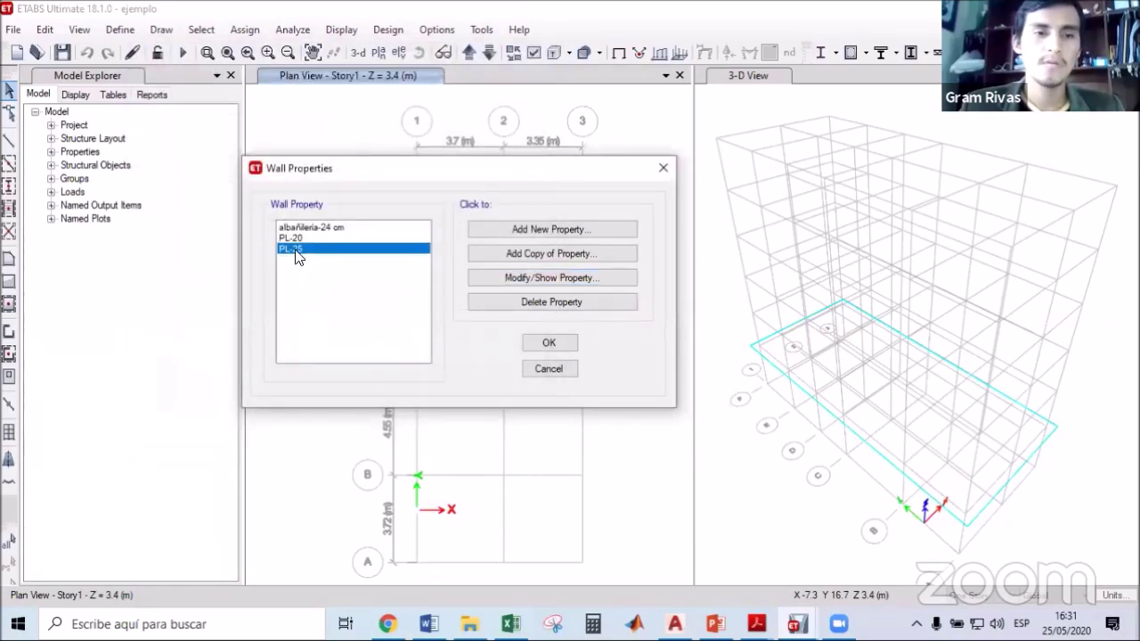
left_click(518, 274)
left_click_drag(655, 381, 582, 379)
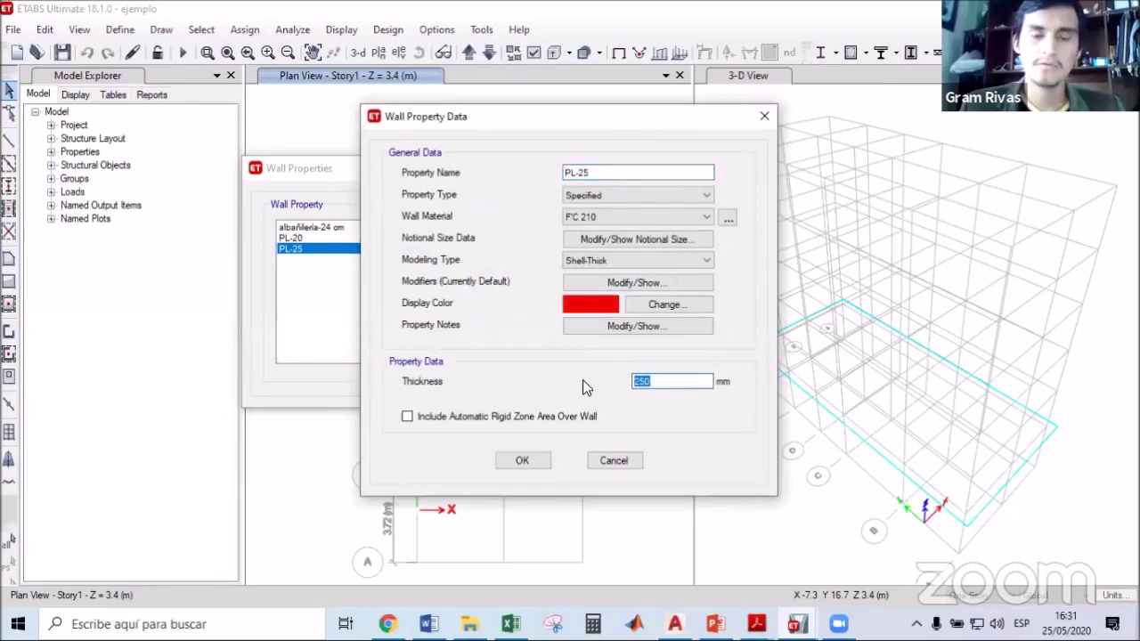
left_click(520, 462)
left_click(543, 342)
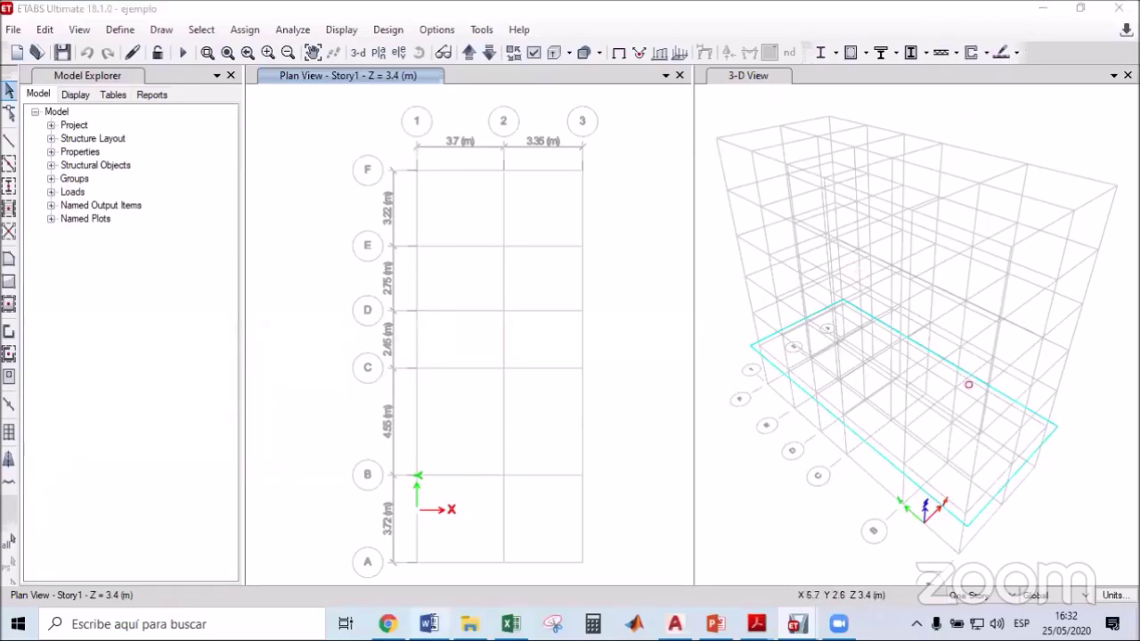
Switch to the ETABS procedure document in Word and read the item that follows Definir secciones.
left_click(429, 624)
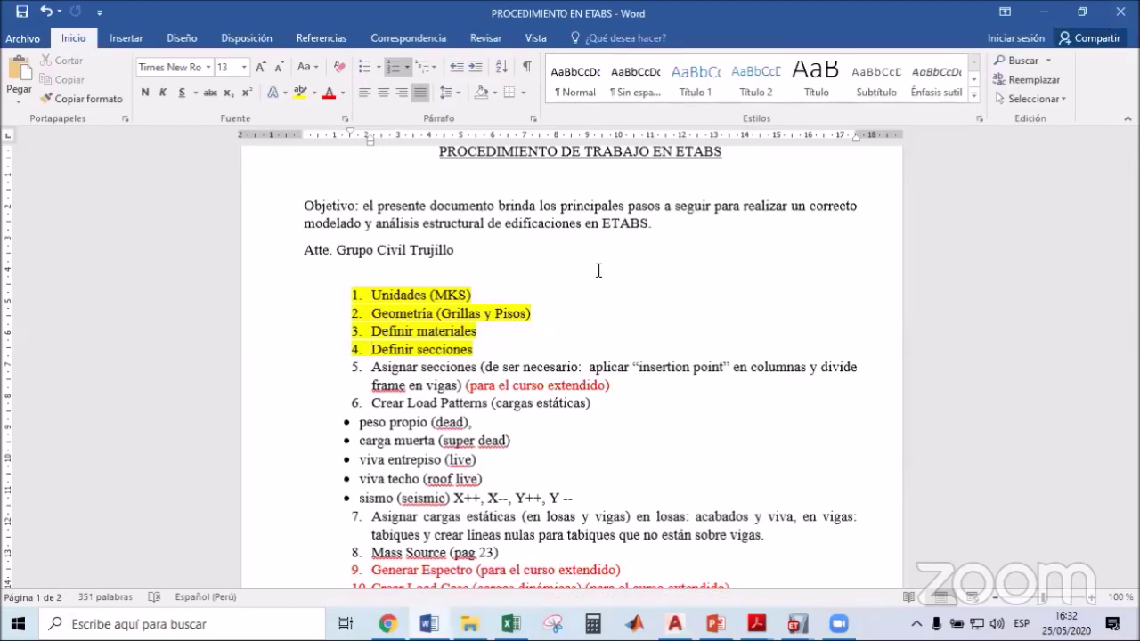
key("alt+Tab")
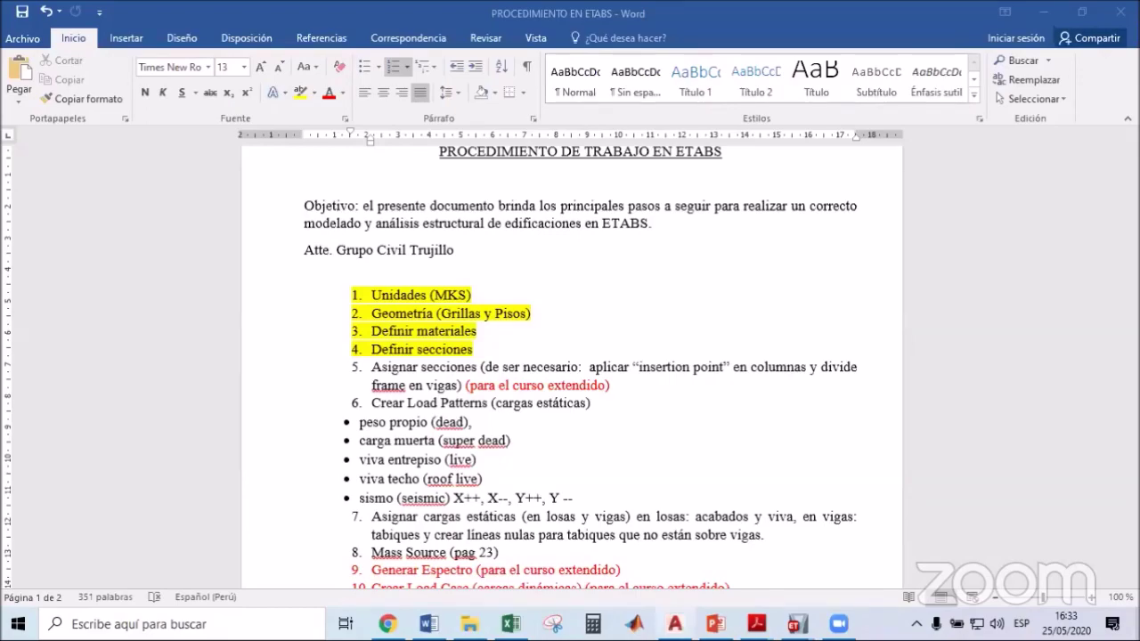
Examine the column, wall and beam layout of the structural plan in AutoCAD, and return to the ejemplo model in ETABS.
left_click(674, 616)
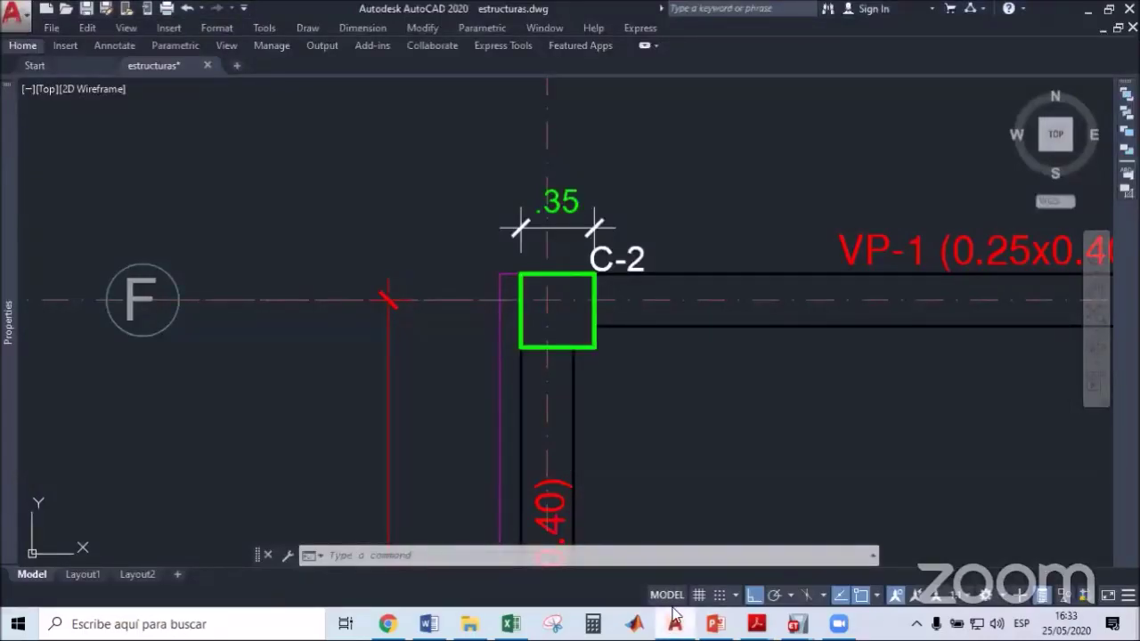
scroll(474, 290, "down", 8)
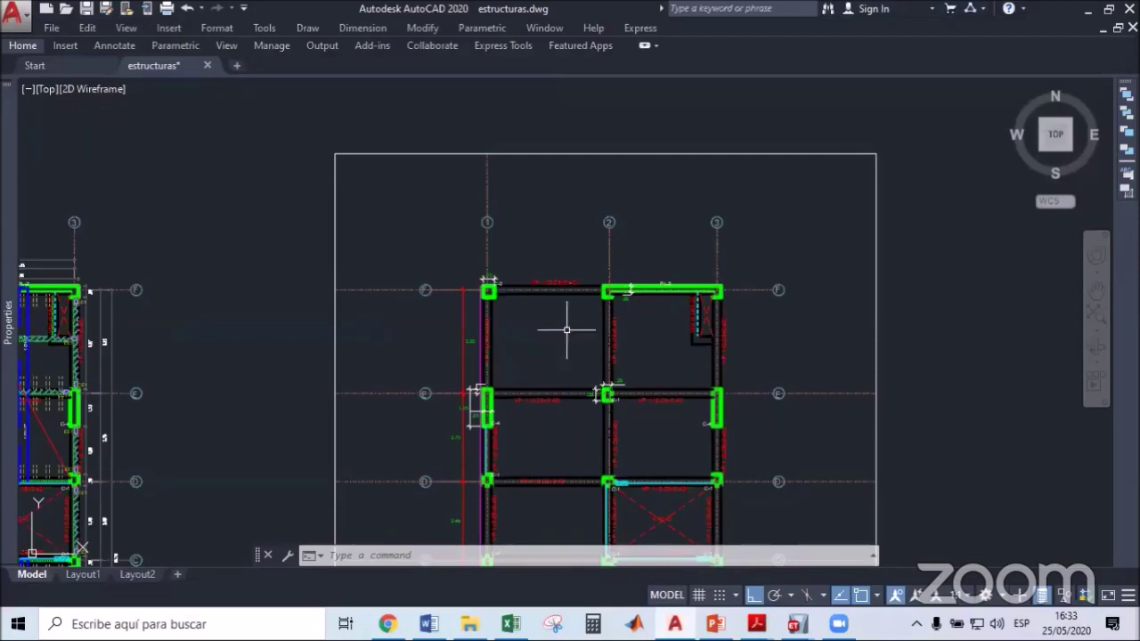
middle_click_drag(567, 330, 571, 240)
middle_click_drag(633, 313, 716, 296)
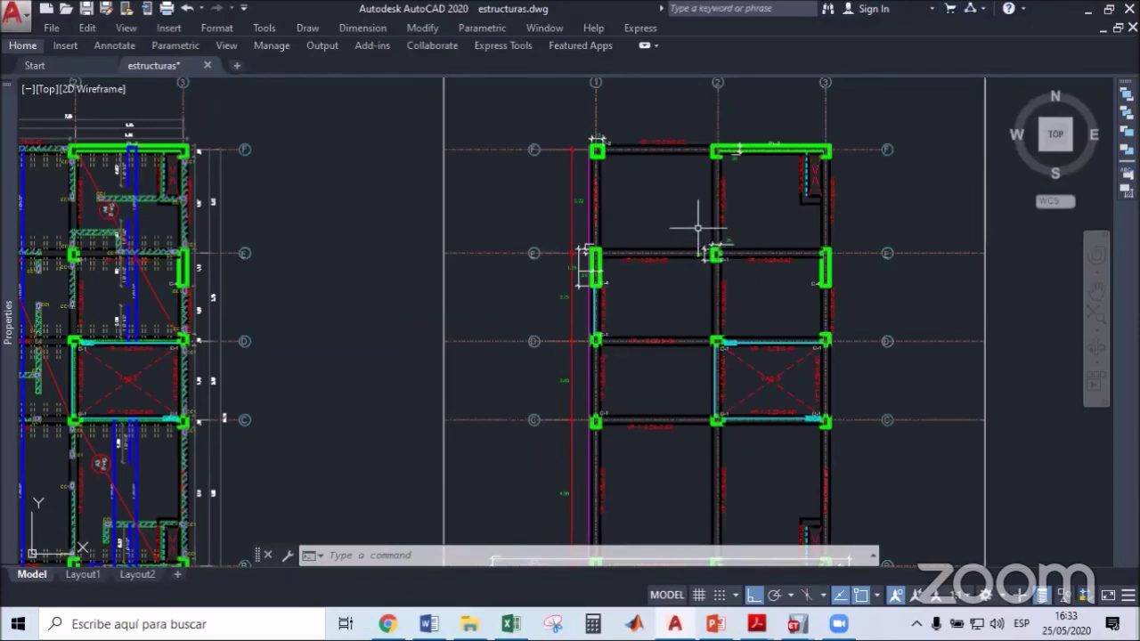
middle_click_drag(728, 272, 713, 278)
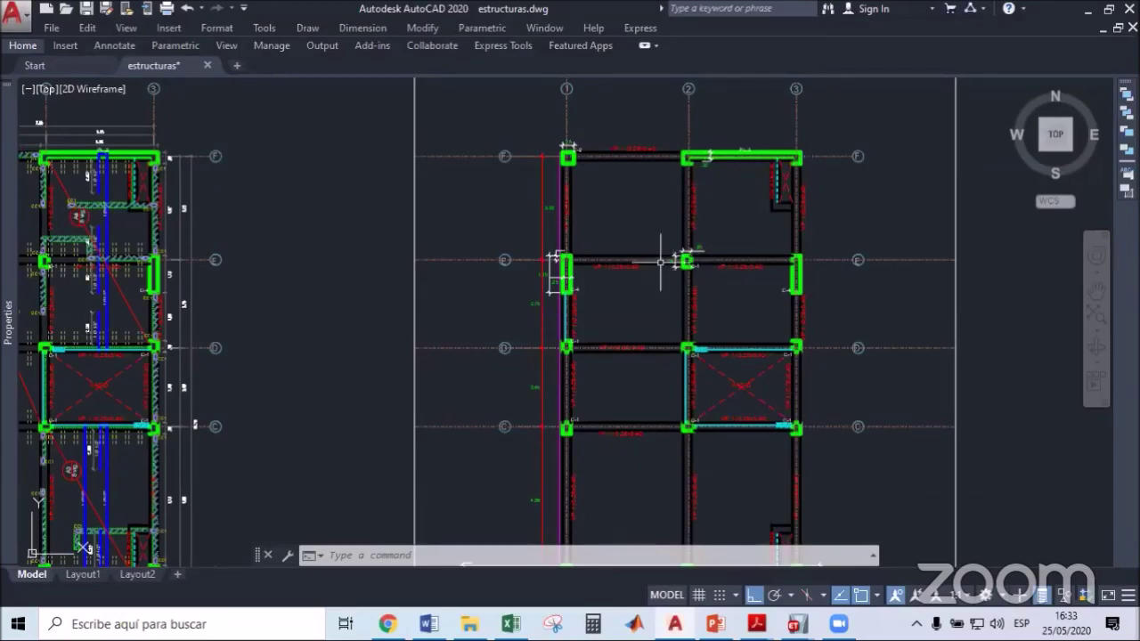
scroll(636, 258, "down", 3)
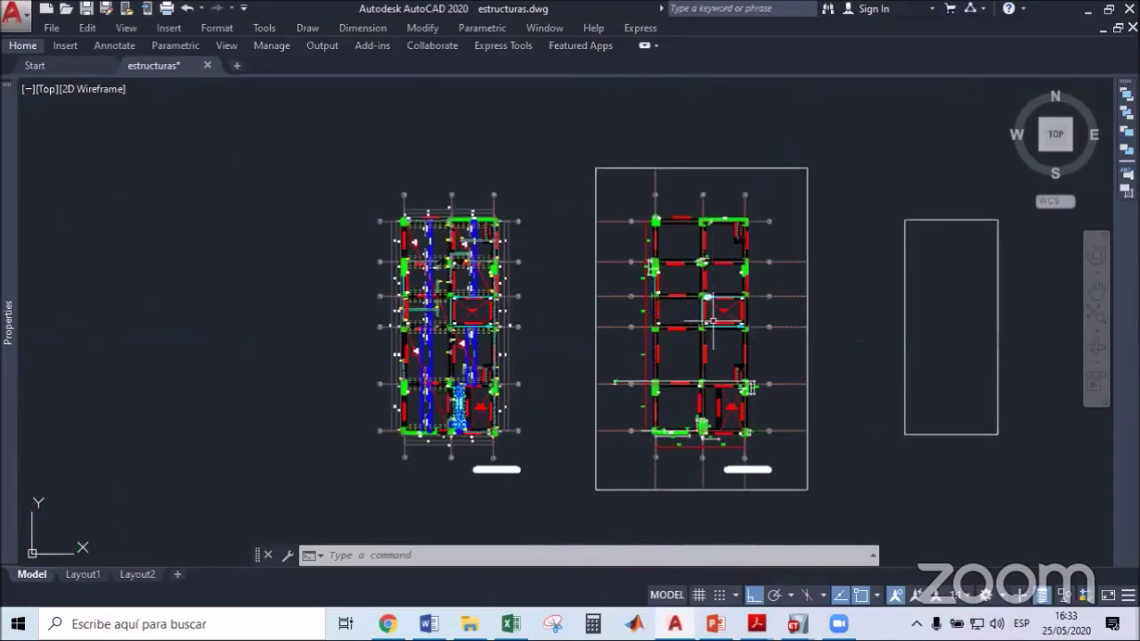
scroll(710, 294, "up", 1)
scroll(710, 294, "up", 2)
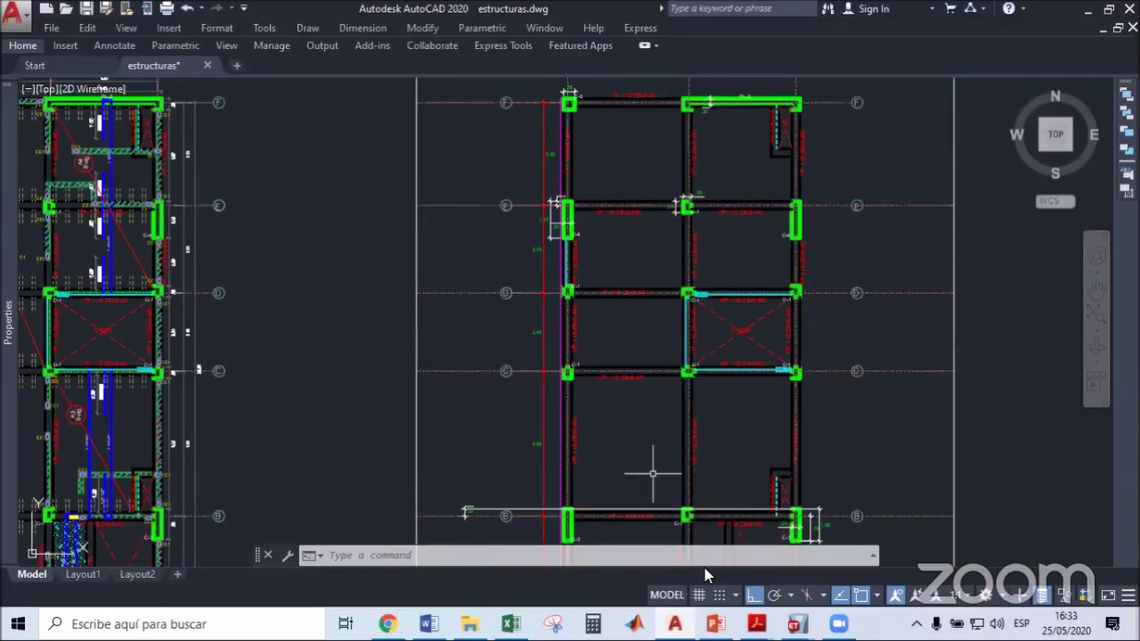
left_click(797, 624)
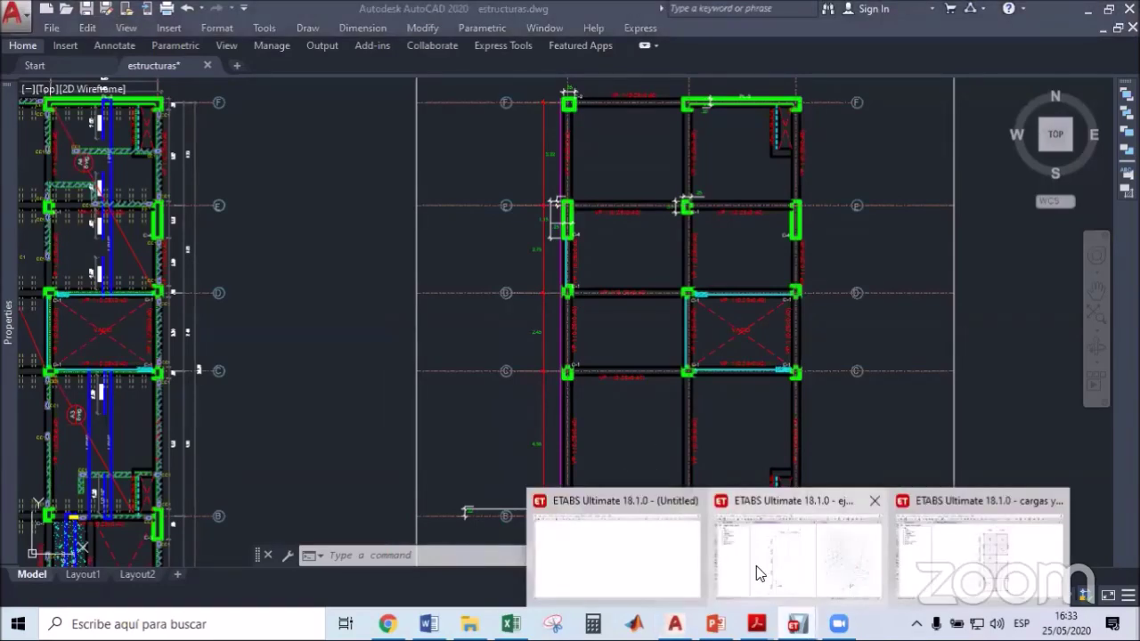
left_click(756, 565)
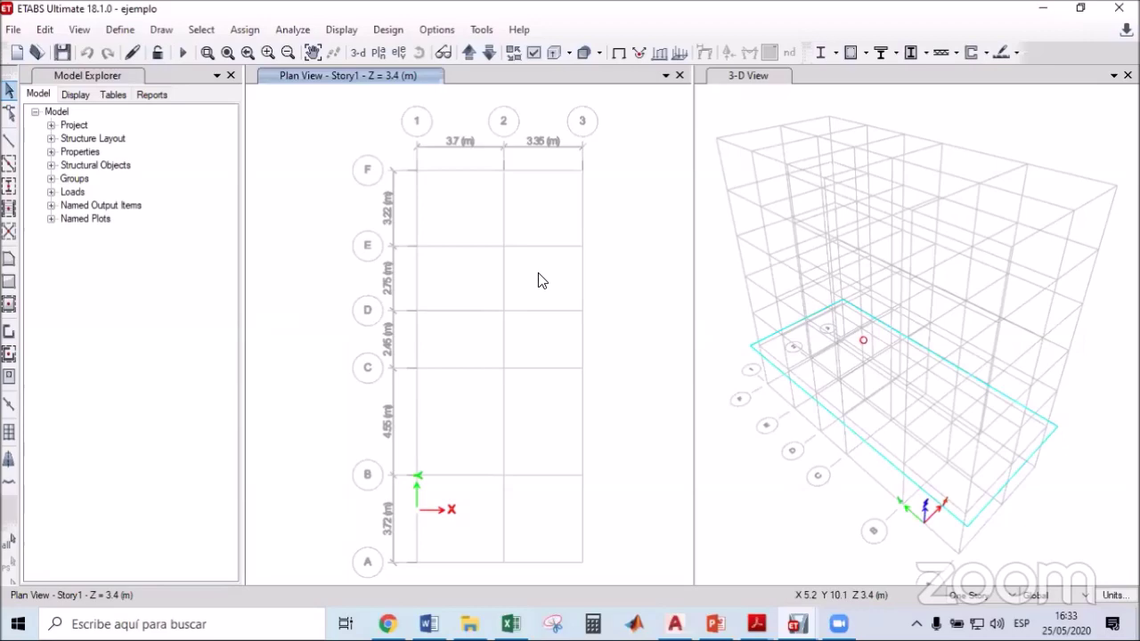
Switch to the Word procedure document and highlight item 5, Asignar secciones, in yellow.
left_click(428, 624)
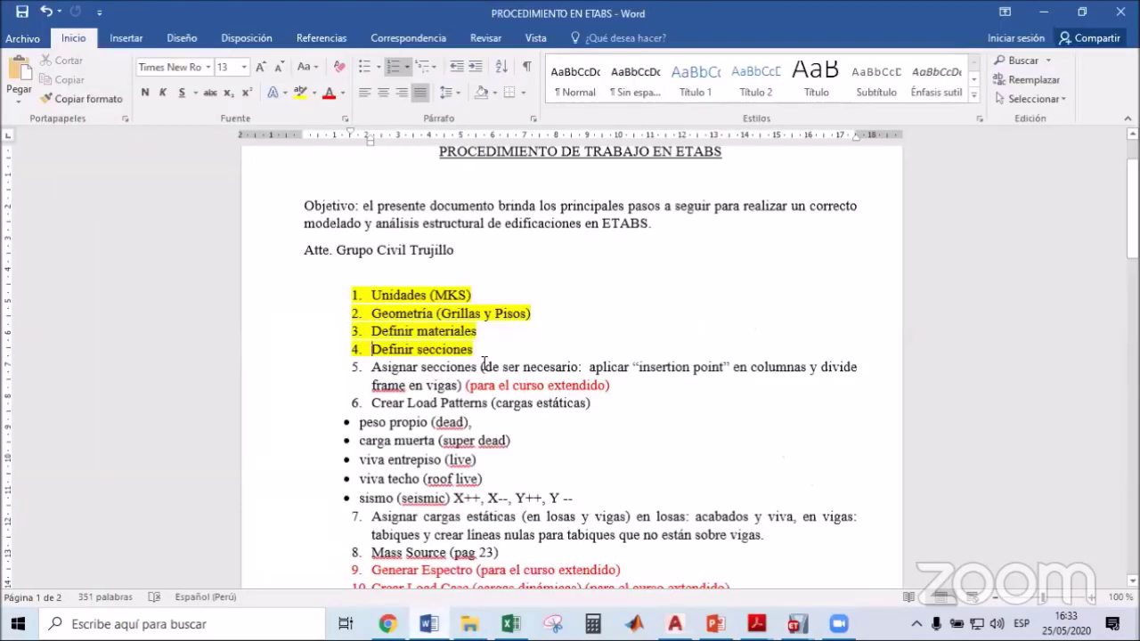
triple_click(452, 365)
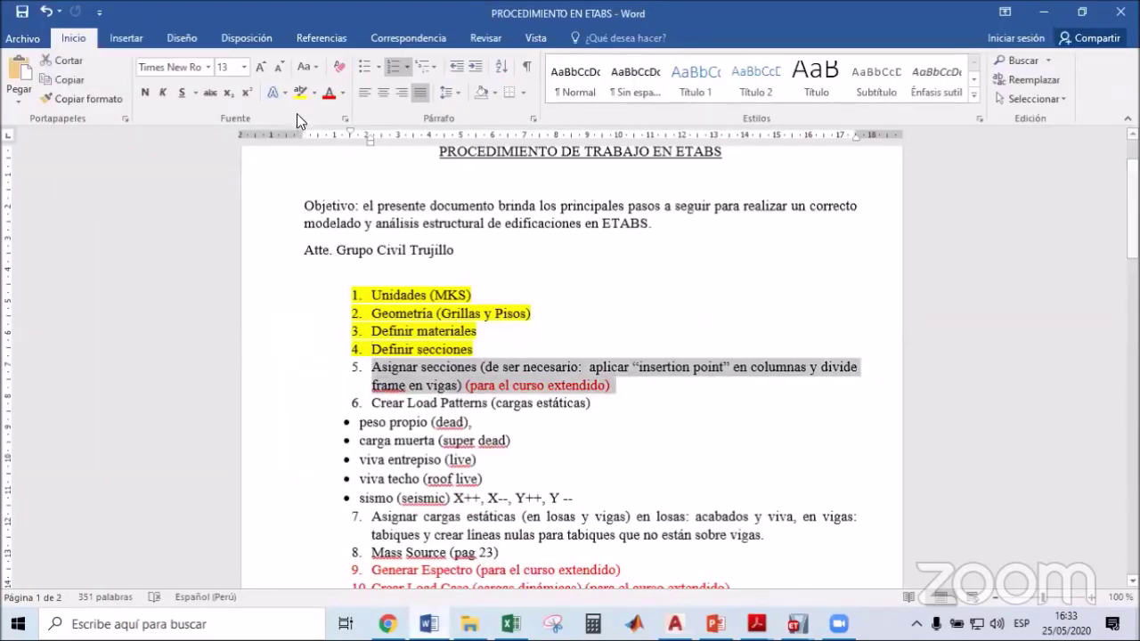
left_click(315, 95)
scroll(569, 267, "down", 2)
key("Left")
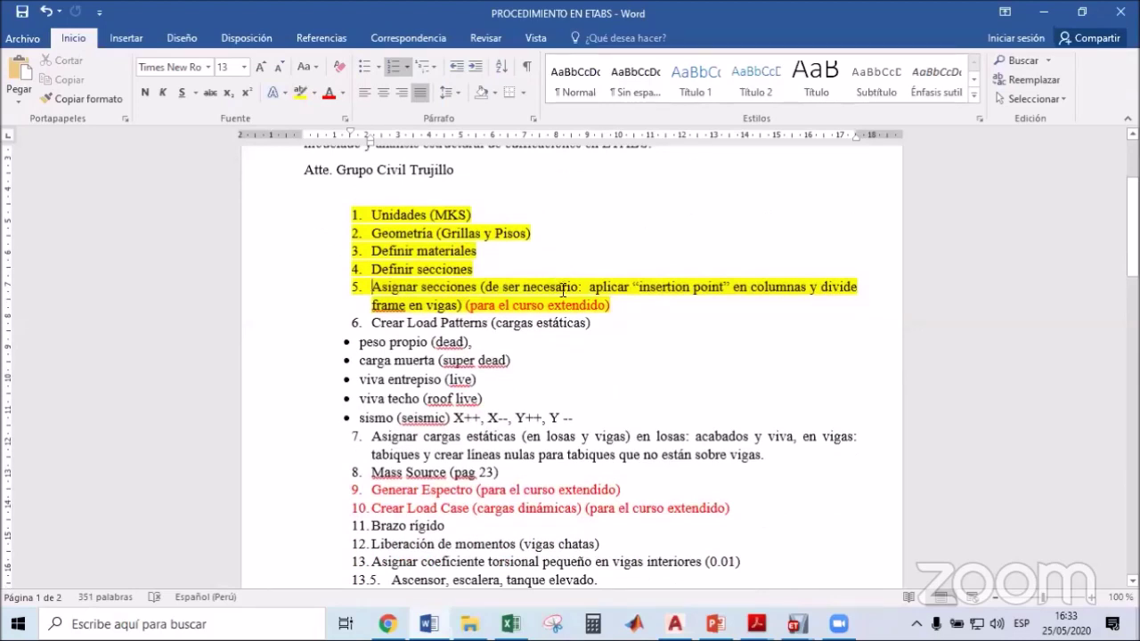
left_click(485, 272)
Return to the ejemplo model in ETABS and arrange it side by side with the estructuras plan in AutoCAD.
left_click(797, 623)
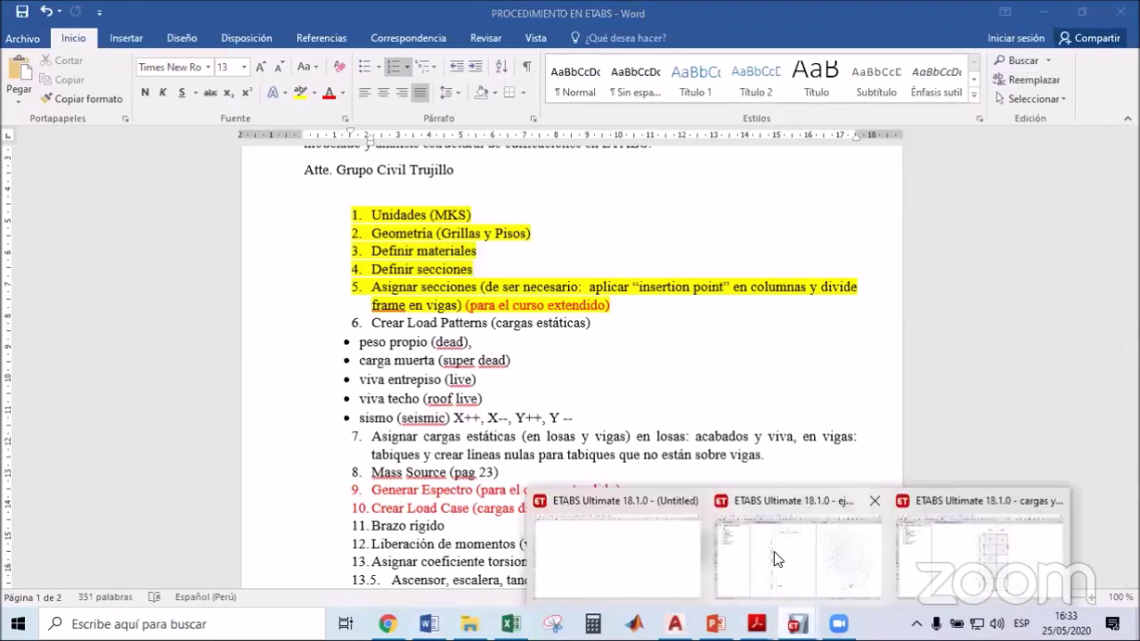
left_click(773, 552)
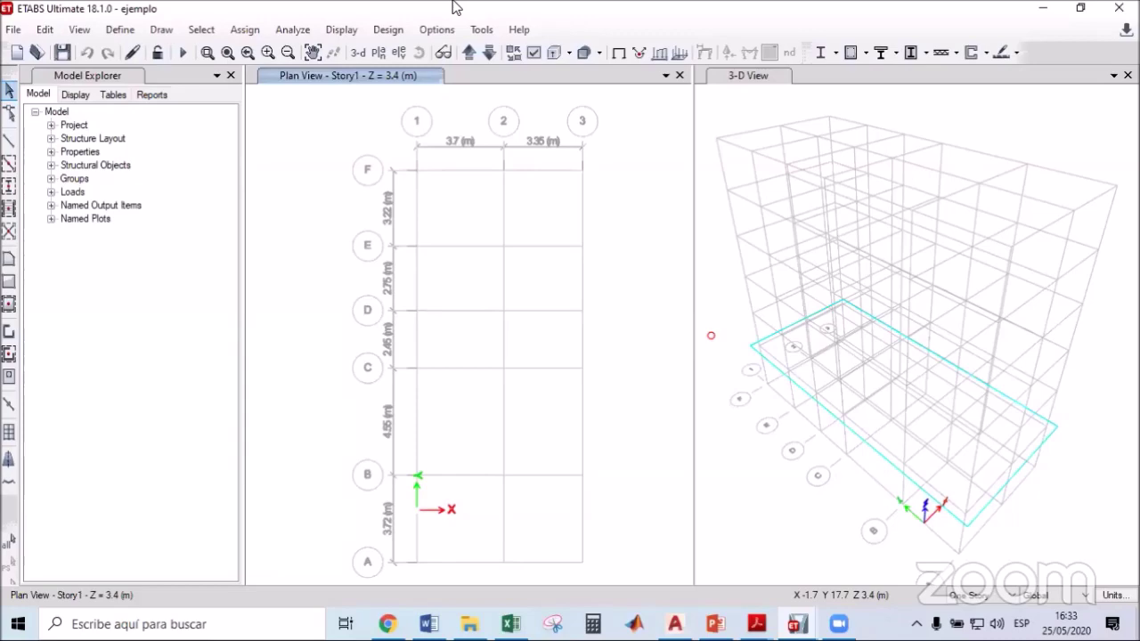
left_click_drag(453, 1, 1, 298)
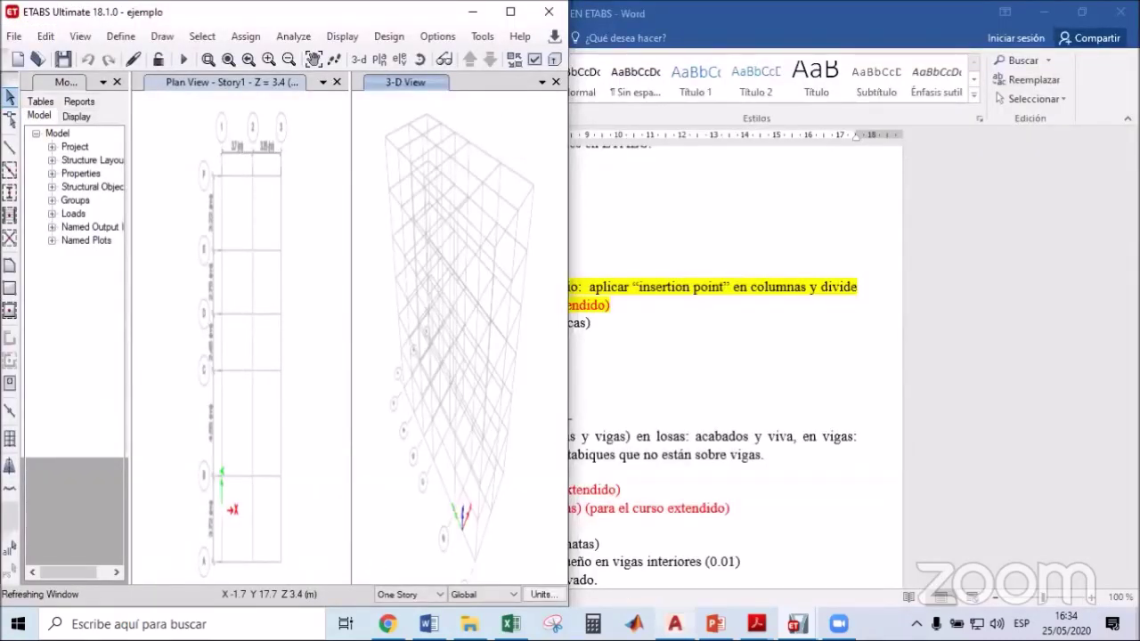
left_click(674, 623)
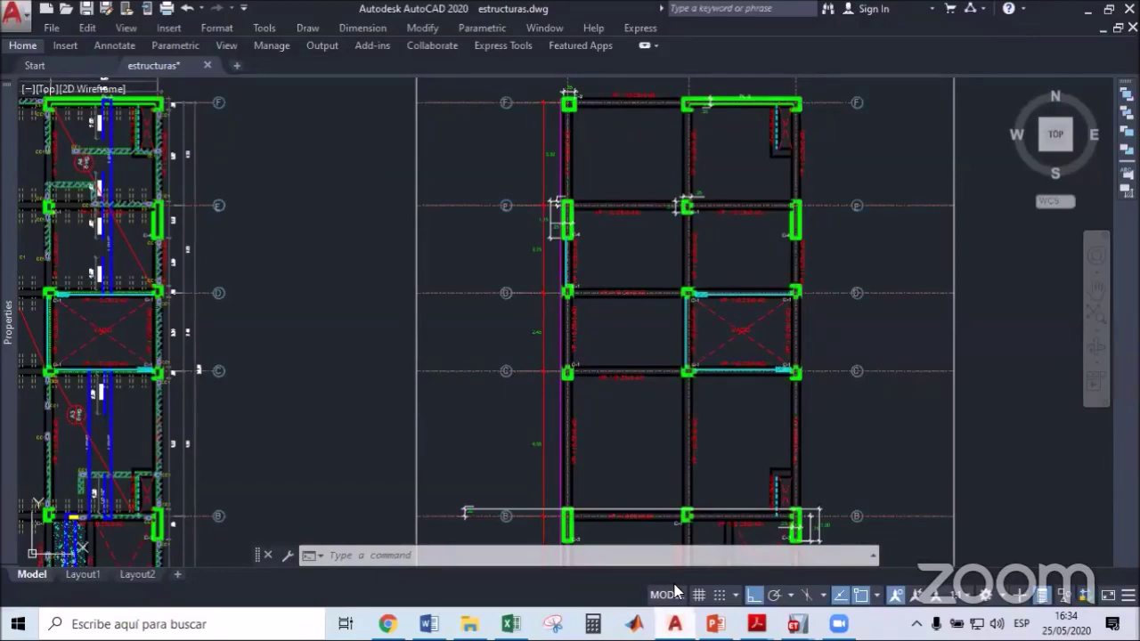
key("super+Right")
scroll(834, 308, "down", 5)
scroll(834, 307, "up", 5)
Close the model's 3-D view and set the plan view's drawing scope to All Stories.
left_click(298, 110)
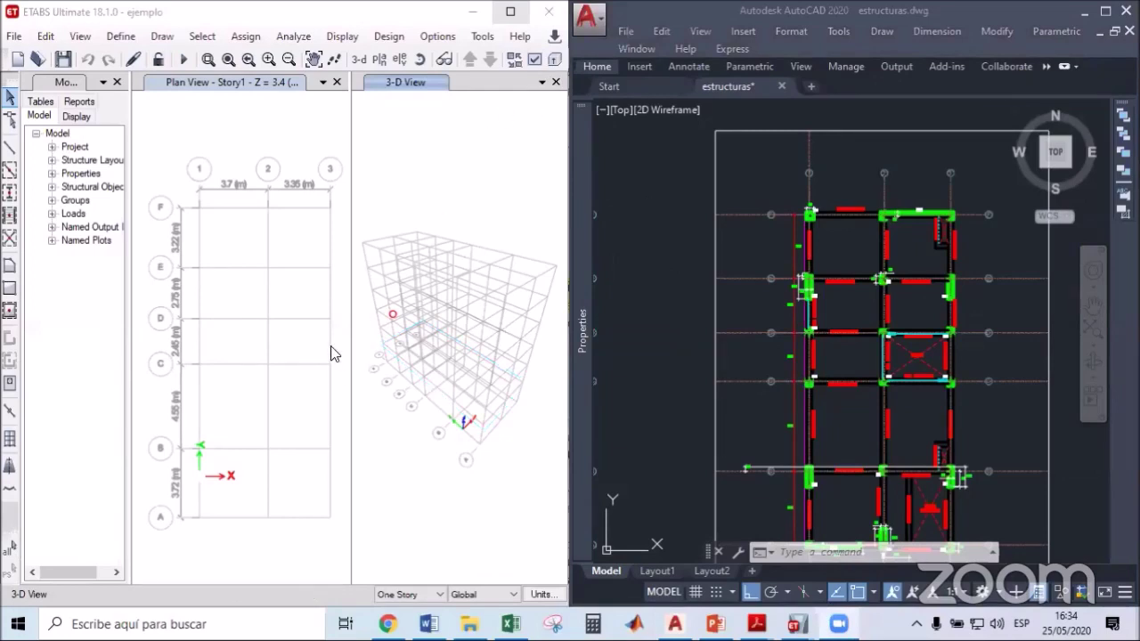
left_click(556, 81)
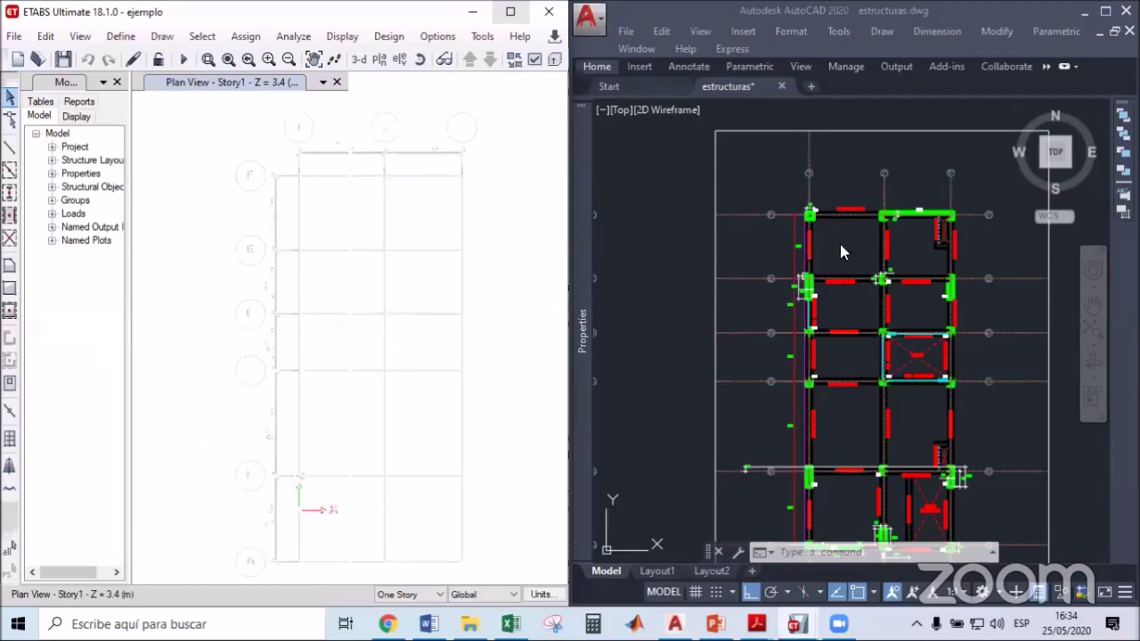
left_click(404, 595)
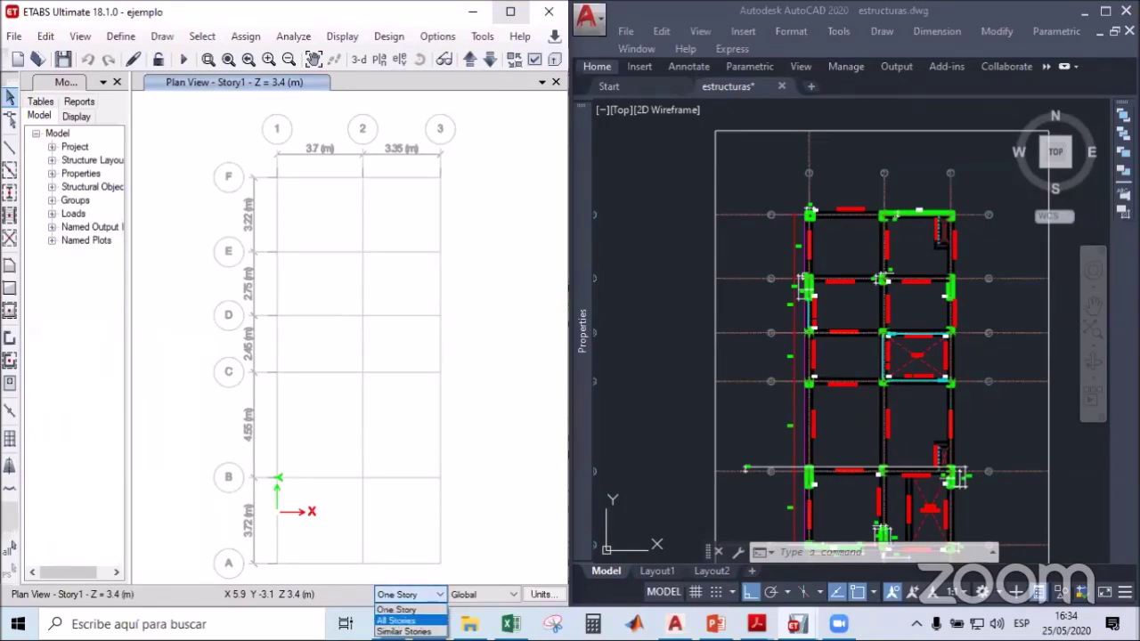
left_click(396, 620)
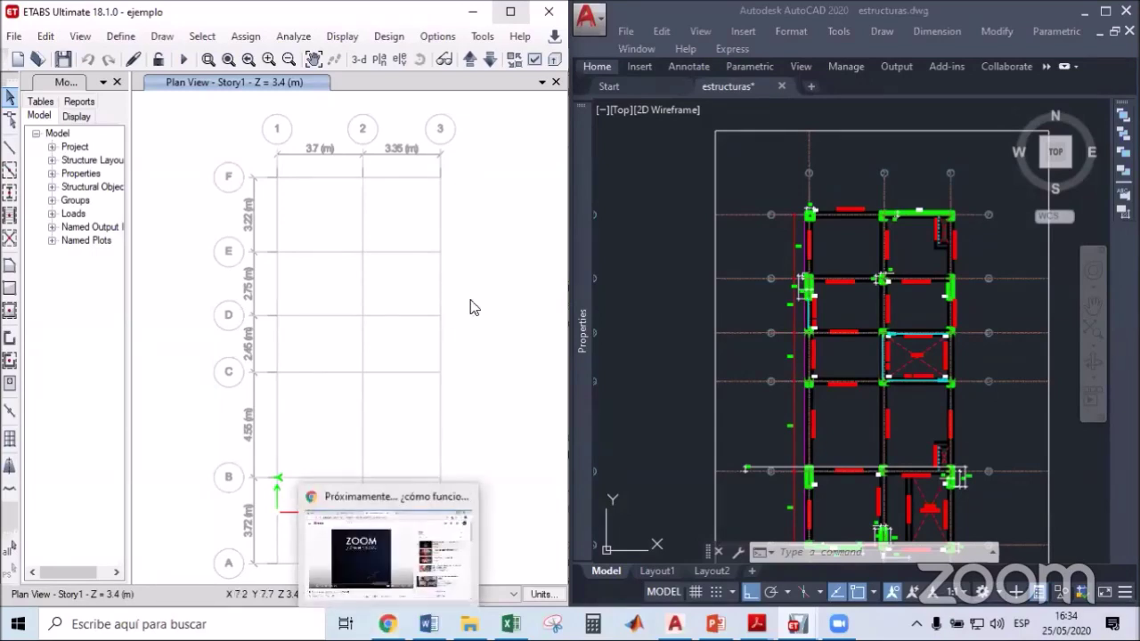
left_click(705, 192)
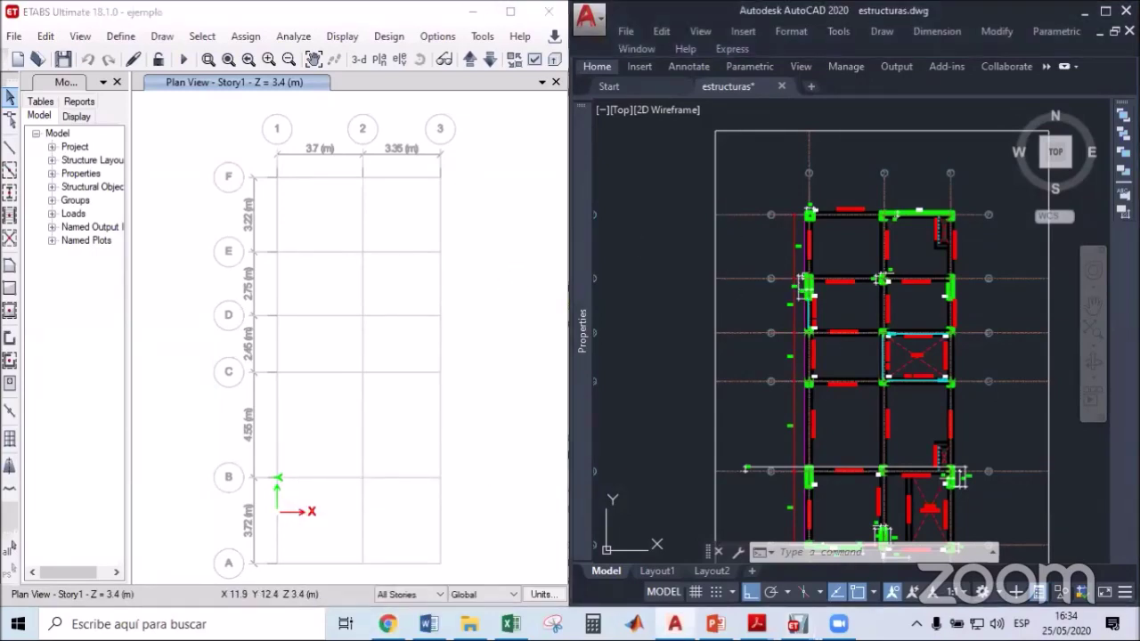
Choose section C1-25X35 for quick column drawing and examine column C-1 on the structural plan around axes 2 and E.
left_click(9, 202)
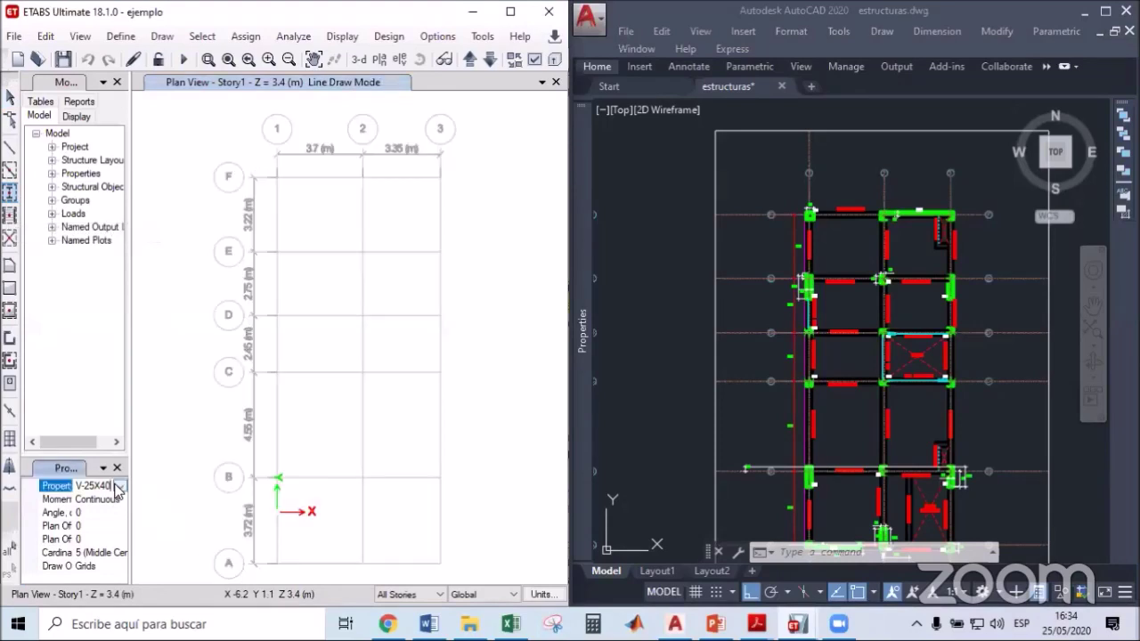
left_click(119, 486)
left_click_drag(119, 534, 119, 511)
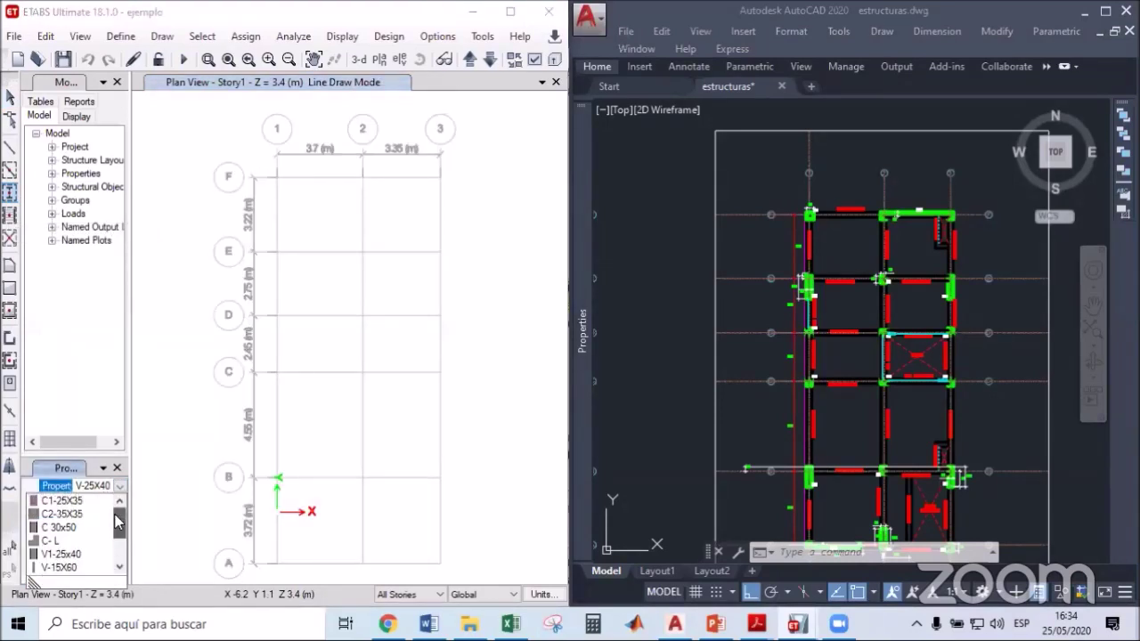
left_click(62, 501)
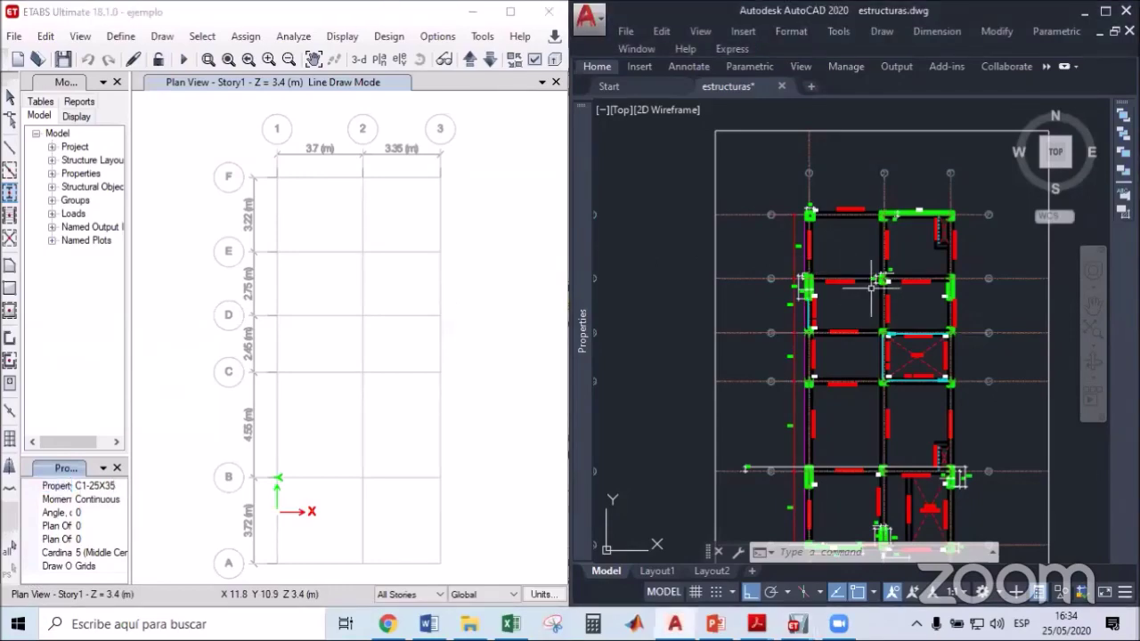
scroll(862, 260, "up", 5)
scroll(752, 330, "up", 4)
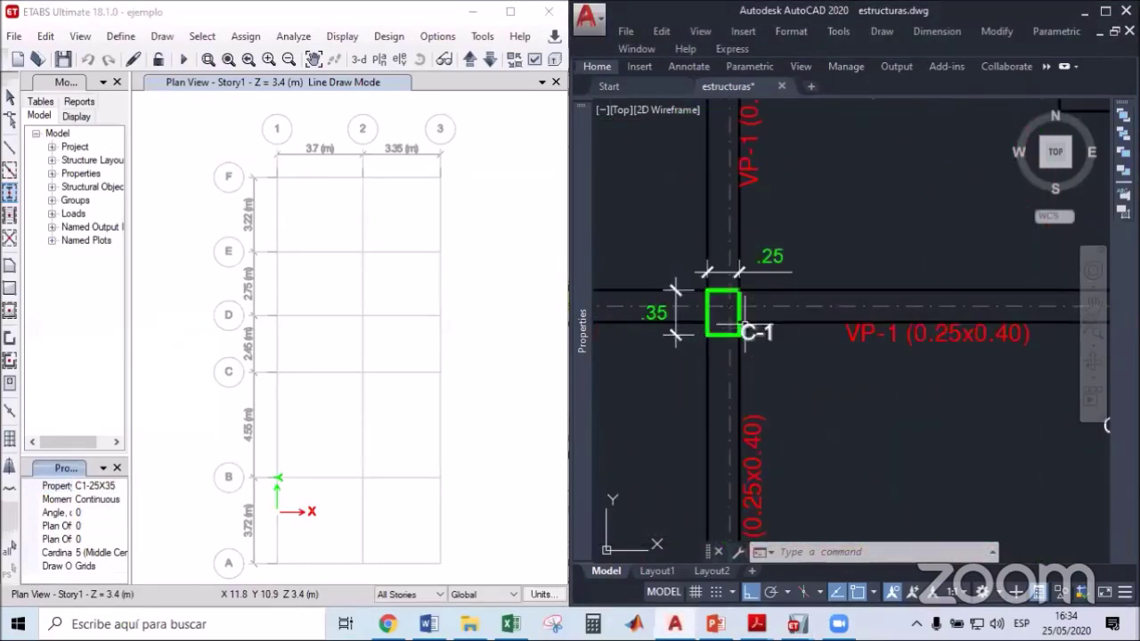
scroll(724, 311, "down", 4)
scroll(1014, 302, "up", 5)
scroll(933, 377, "down", 5)
middle_click_drag(781, 219, 893, 303)
middle_click_drag(781, 416, 800, 330)
middle_click_drag(366, 229, 355, 257)
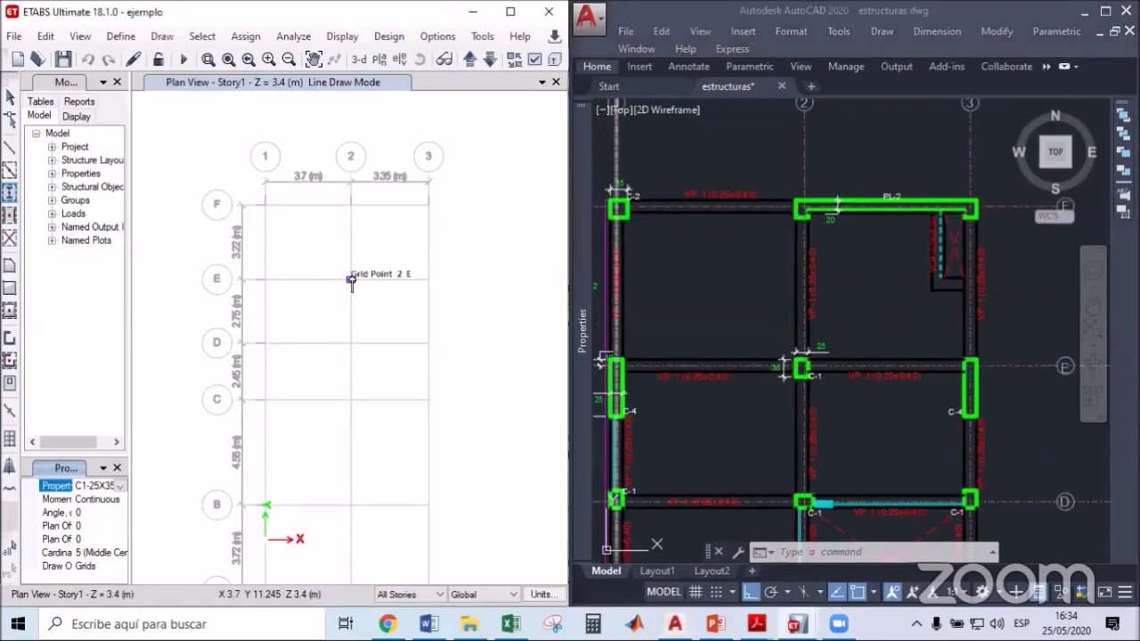
Try placing the C1-25X35 column unrotated at grid point 2-E, compare its orientation with the plan, and undo the placement.
left_click(351, 279)
left_click(781, 382)
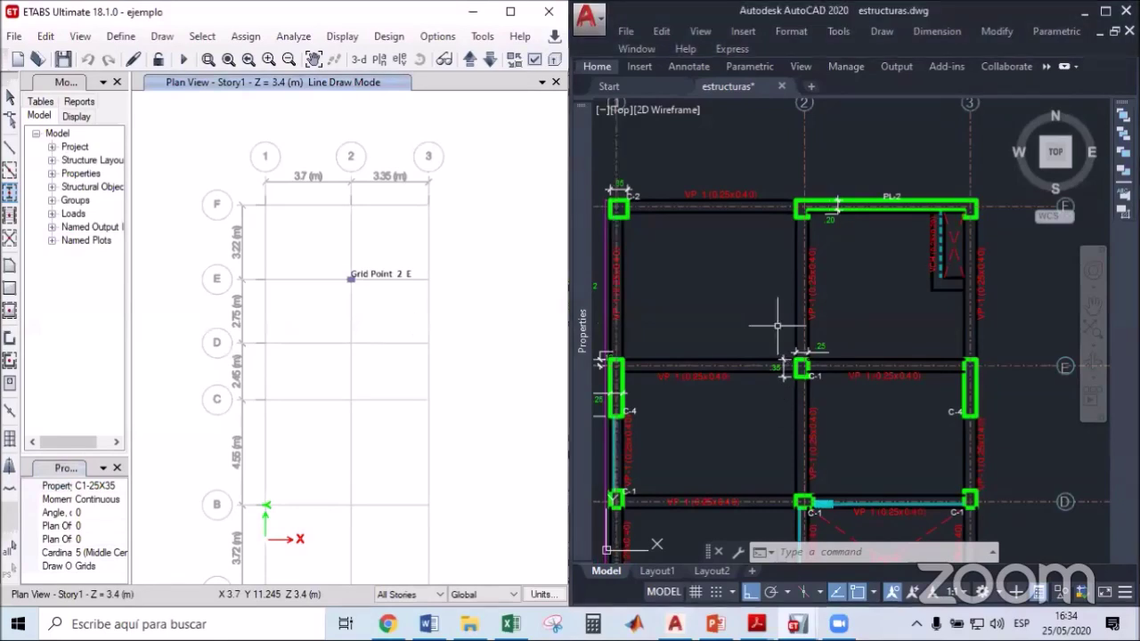
scroll(807, 373, "up", 5)
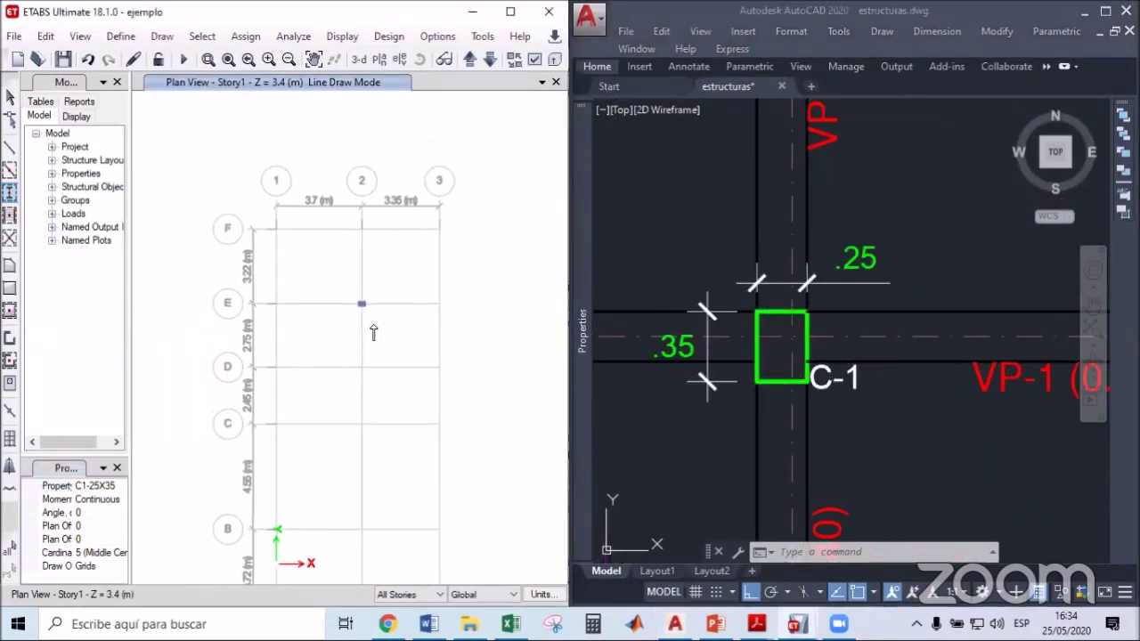
scroll(364, 300, "up", 5)
key("ctrl+z")
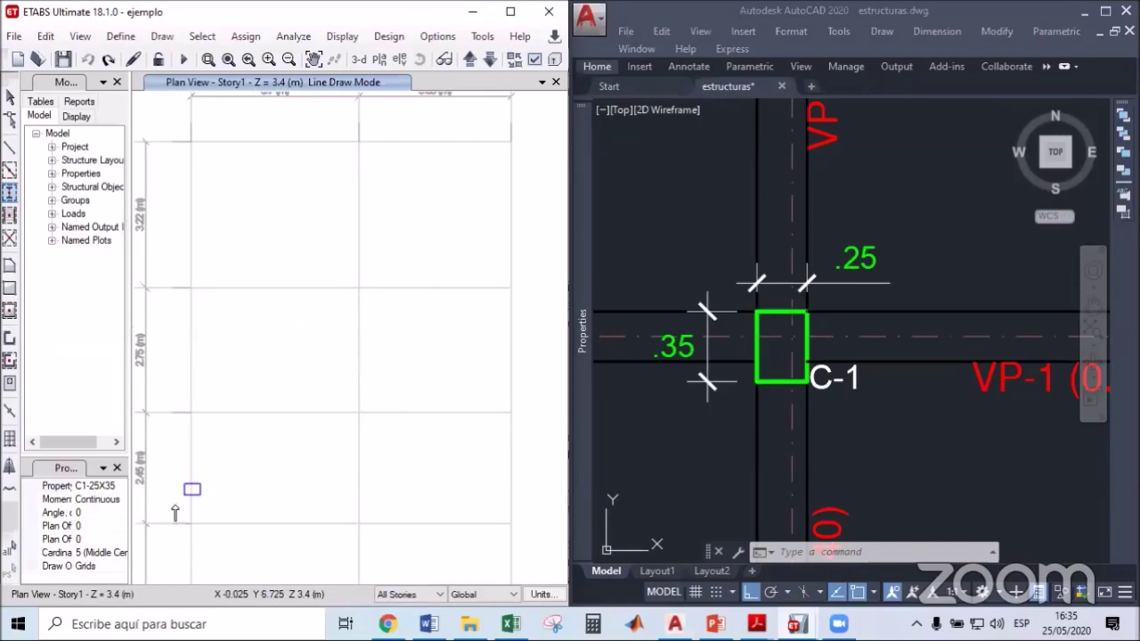
Set the column angle to 90 degrees and place a C1-25X35 column at grid point 2-E.
left_click(93, 514)
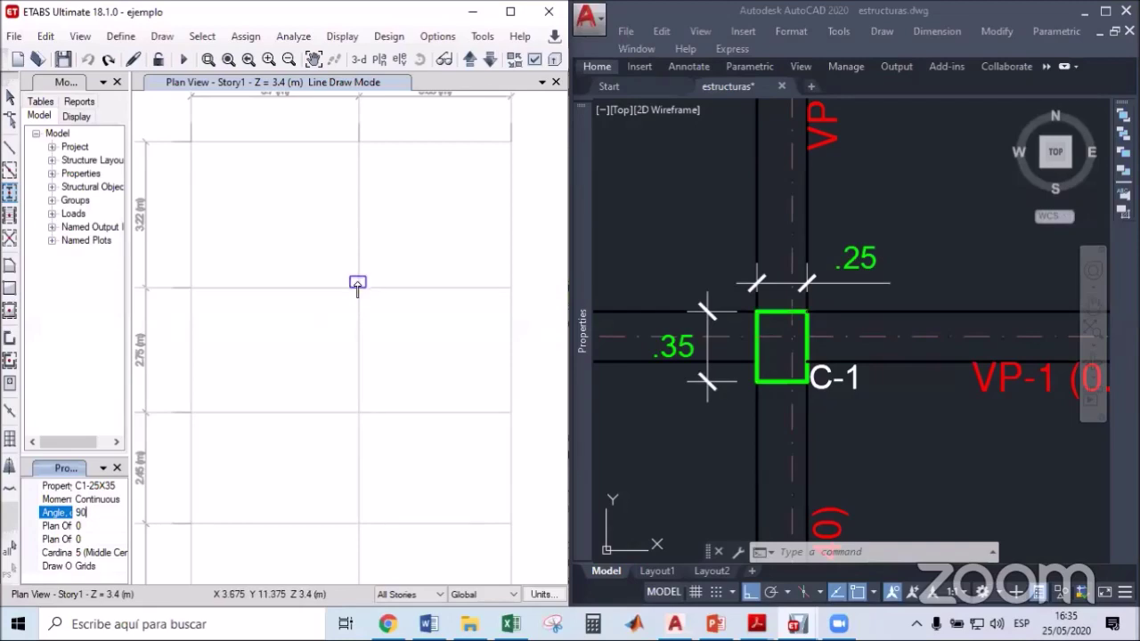
left_click(357, 285)
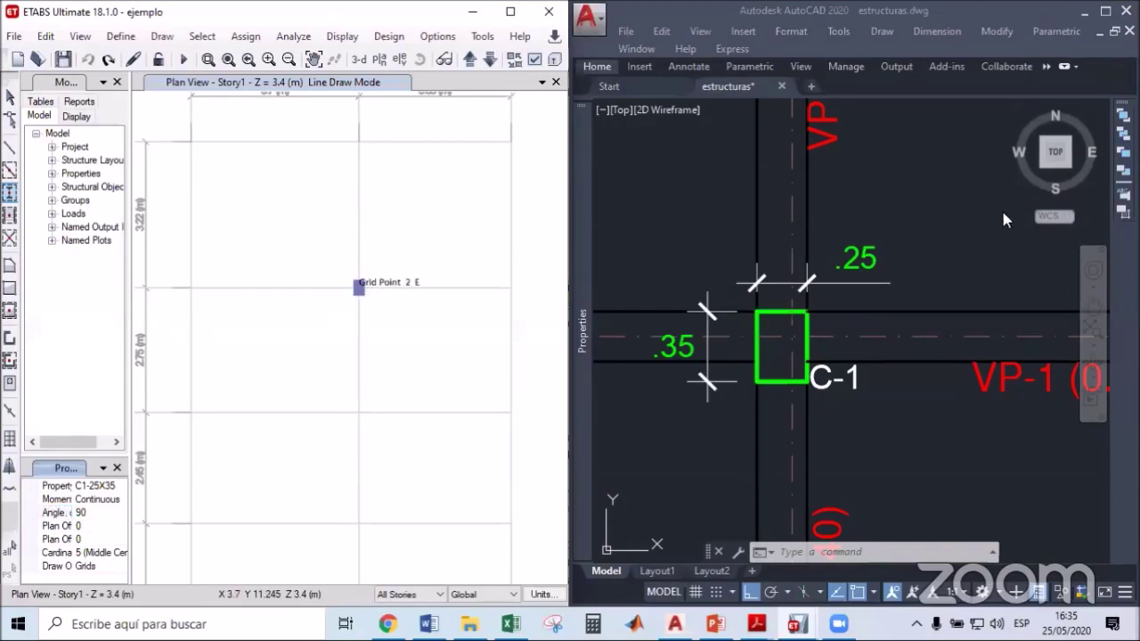
Examine the orientation of column C-1 on the AutoCAD plan and where the other C-1 columns are located.
scroll(864, 176, "down", 8)
scroll(812, 224, "down", 2)
scroll(820, 225, "up", 10)
middle_click_drag(852, 234, 774, 308)
mouse_move(773, 308)
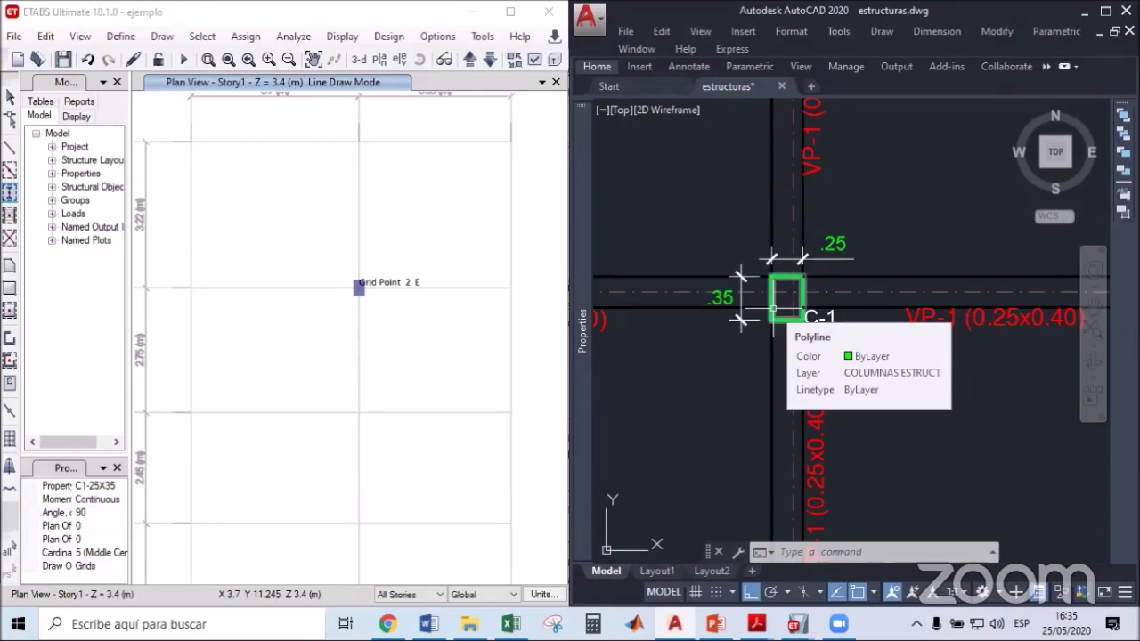
left_click(852, 198)
left_click(852, 199)
scroll(852, 199, "down", 4)
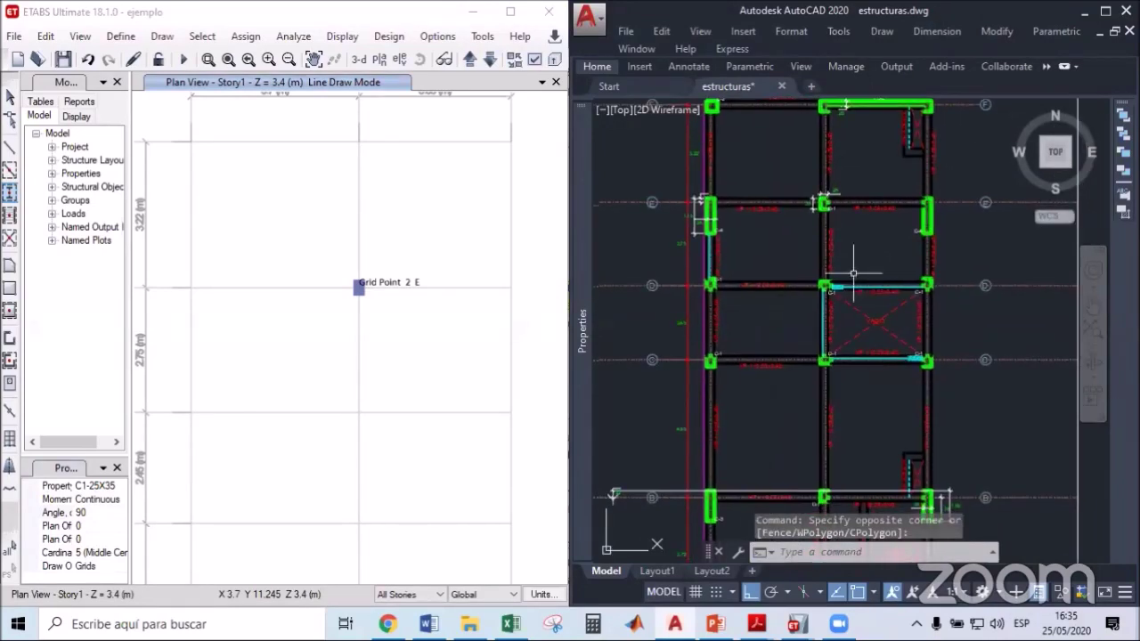
Place C1-25X35 columns rotated 90 degrees at grid points 1-D, 1-C, 3-D and 3-C, and end column drawing.
middle_click_drag(211, 307, 259, 223)
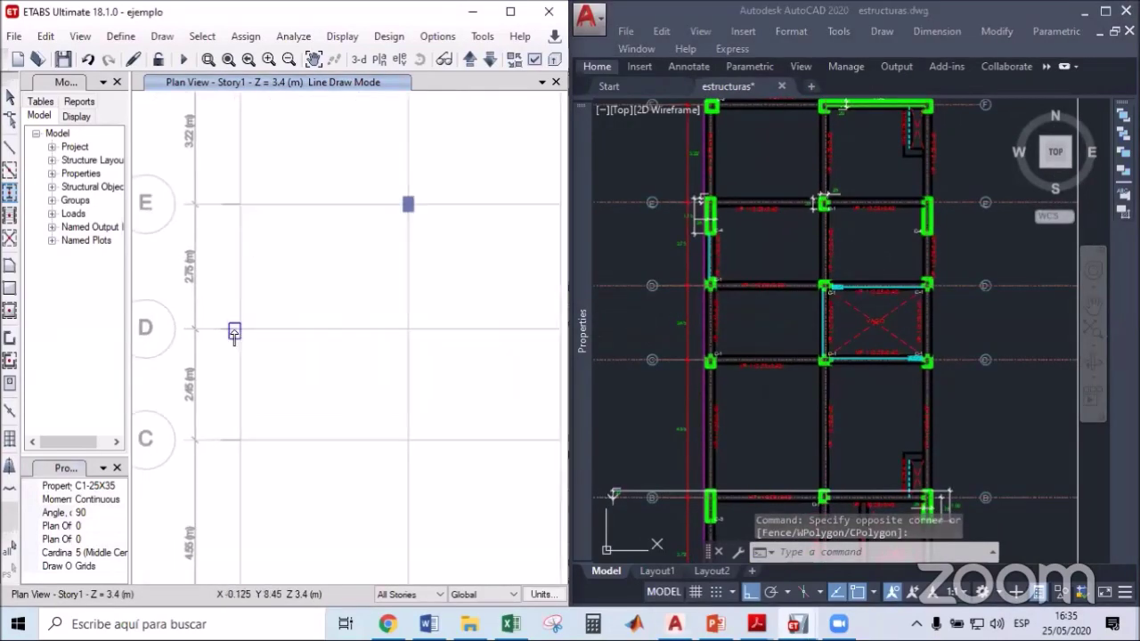
left_click(239, 330)
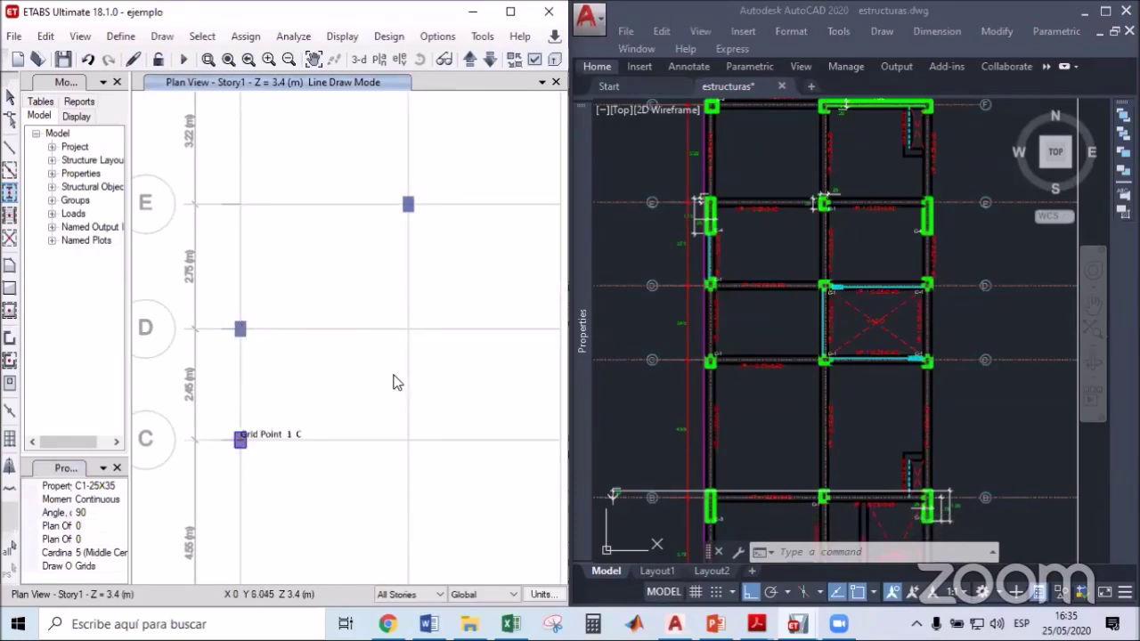
middle_click_drag(451, 391, 376, 367)
left_click(486, 308)
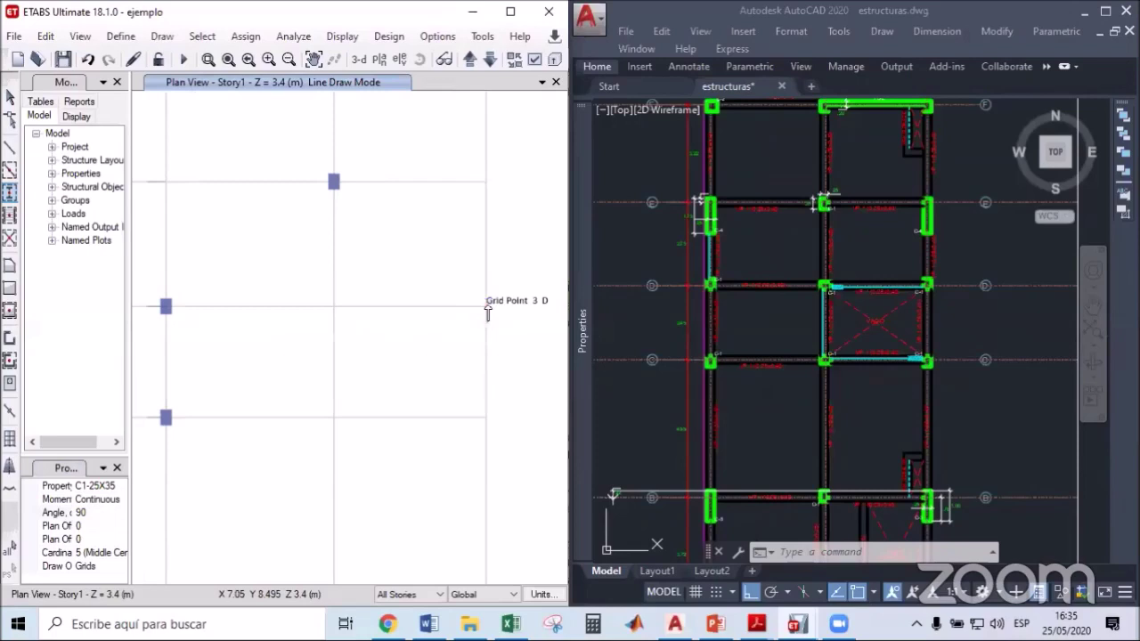
left_click(486, 418)
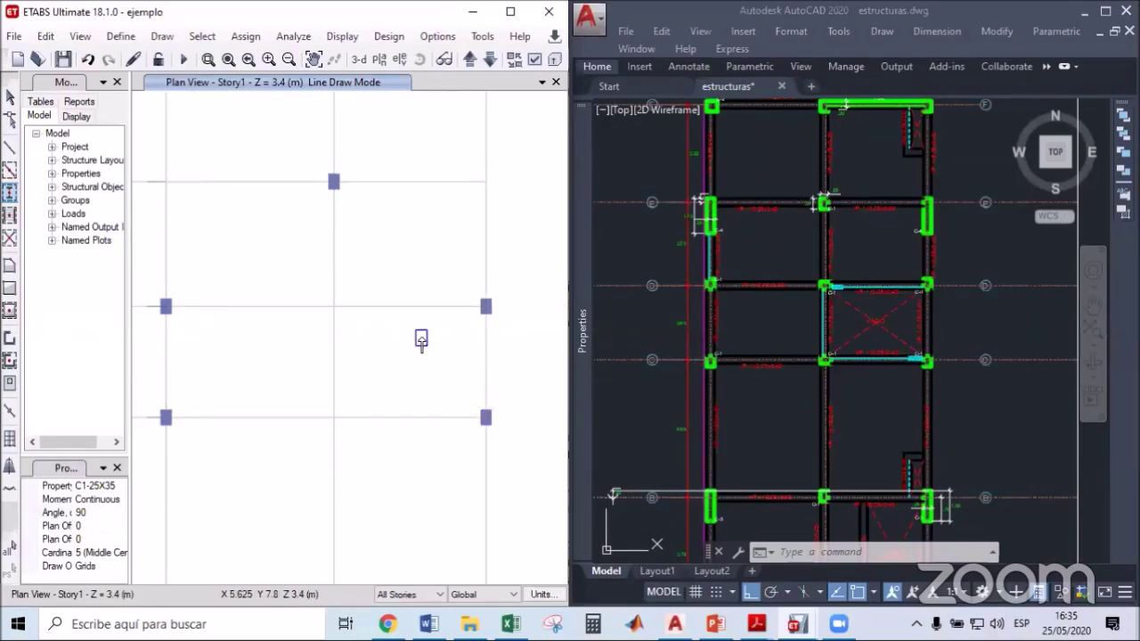
key("Escape")
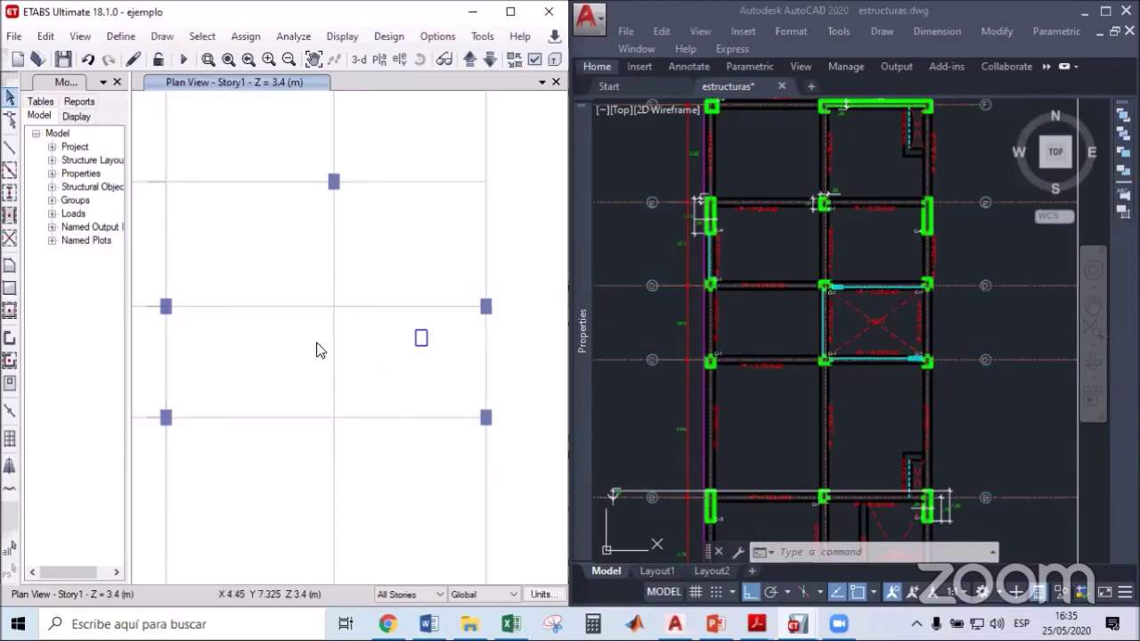
middle_click_drag(436, 238, 435, 244)
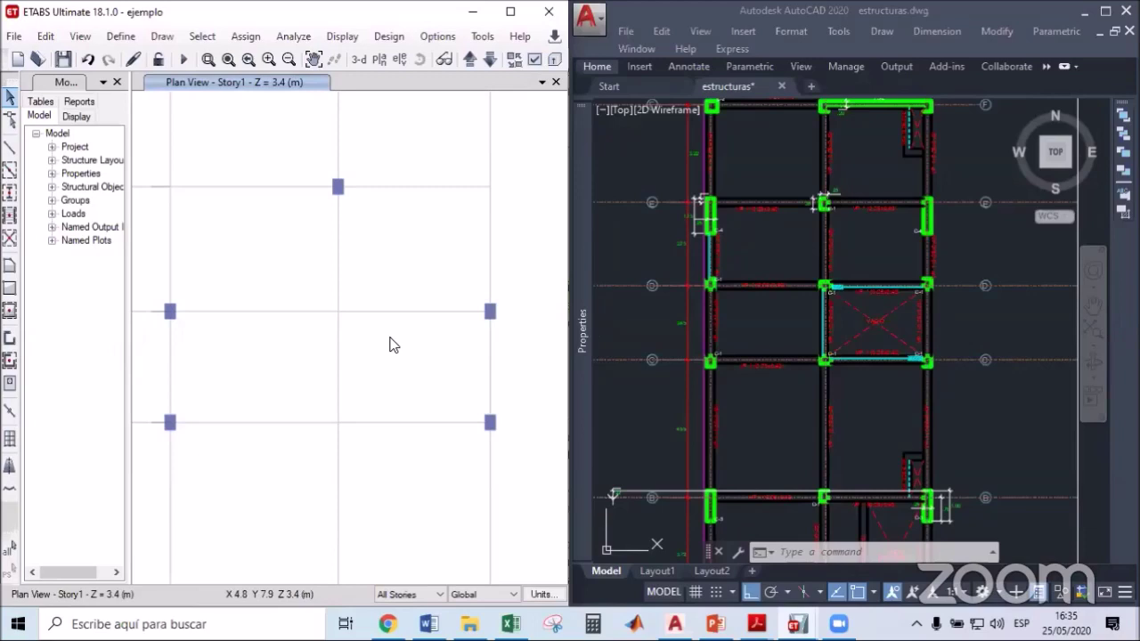
scroll(432, 345, "down", 3)
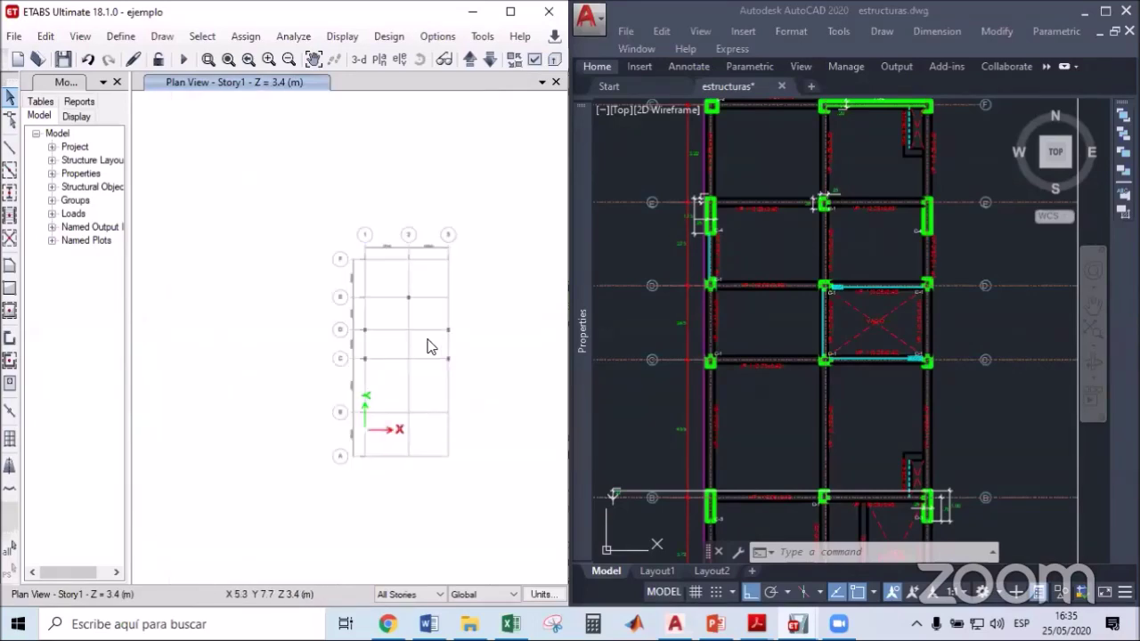
scroll(428, 346, "up", 3)
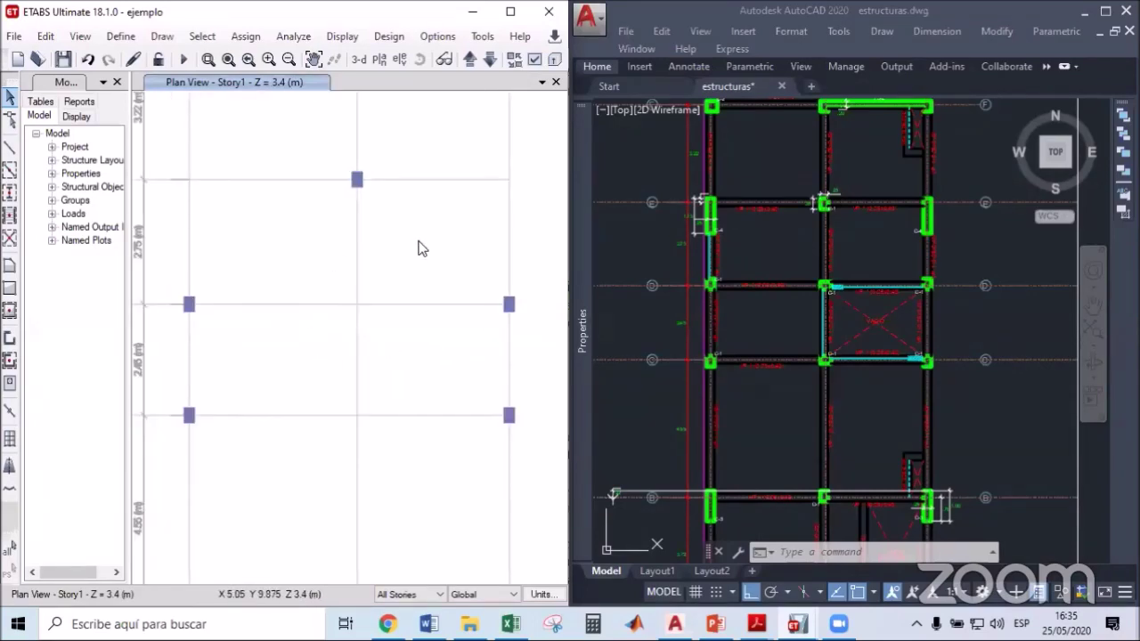
scroll(413, 329, "down", 5)
scroll(389, 258, "up", 3)
middle_click_drag(420, 287, 371, 300)
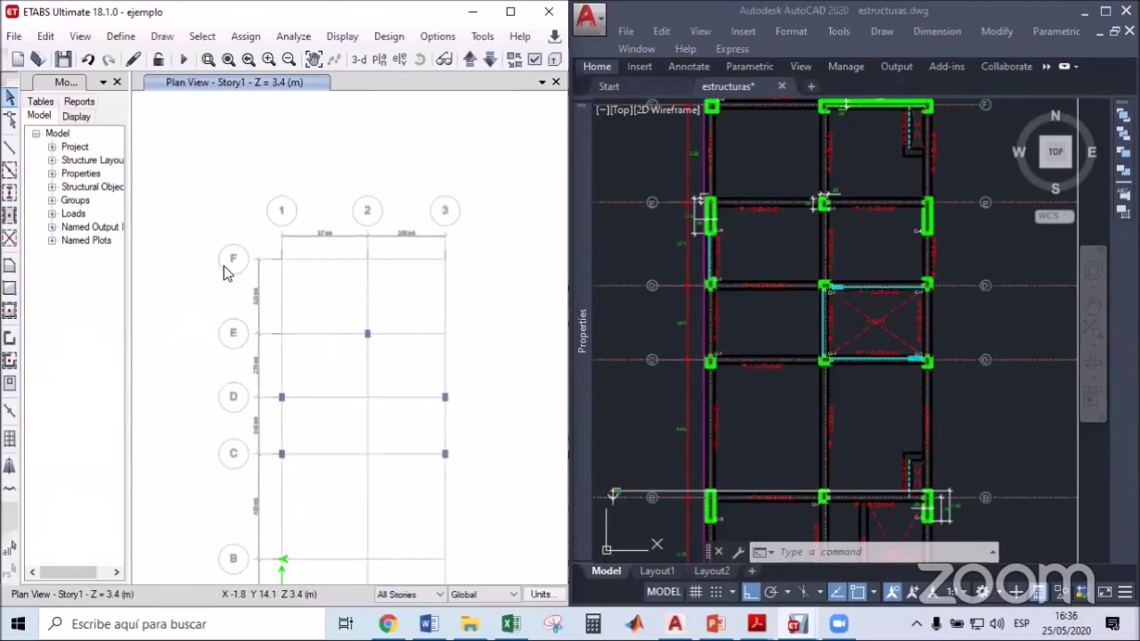
Quick-draw V-25X40 beams along all grid lines from A to F and 1 to 3 on all stories.
left_click(11, 171)
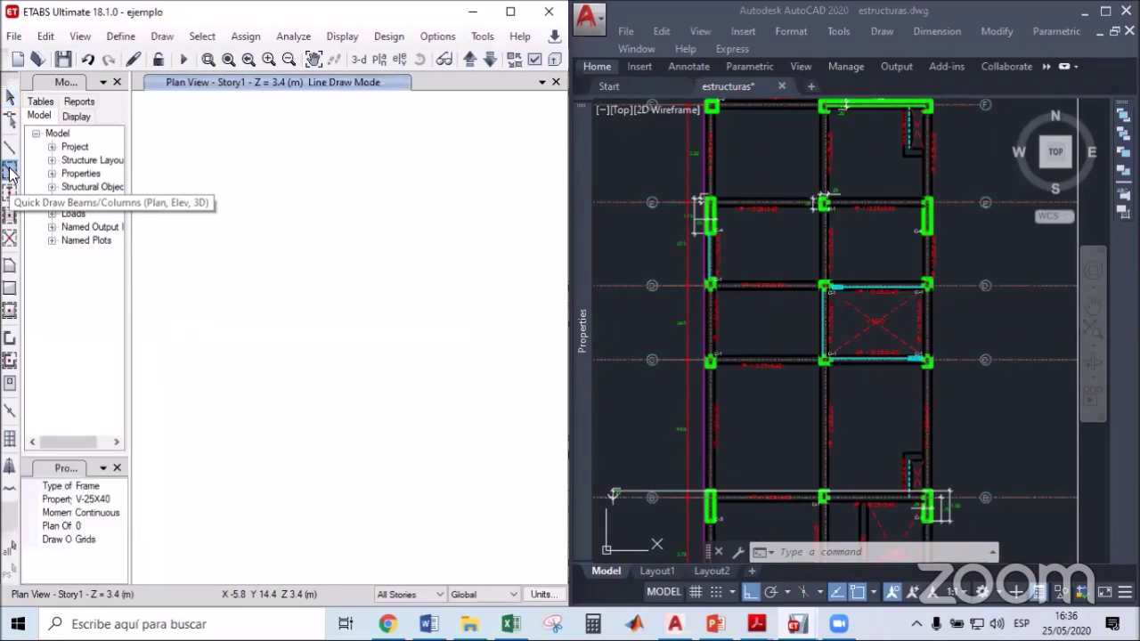
left_click(119, 500)
left_click(120, 500)
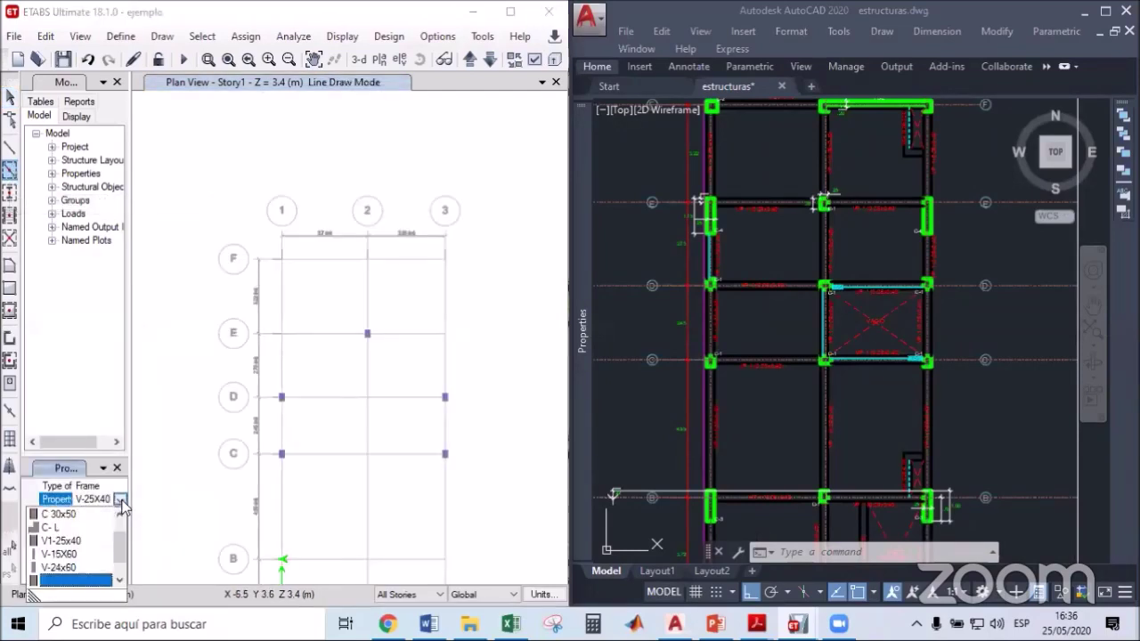
left_click(65, 580)
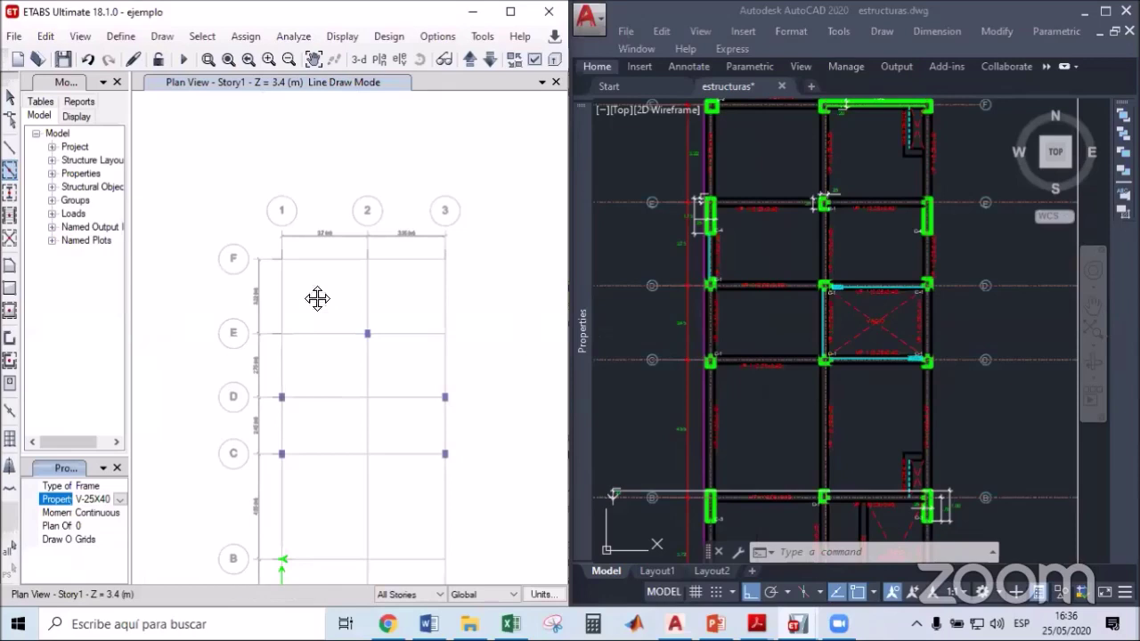
middle_click_drag(333, 300, 322, 235)
scroll(272, 247, "down", 3)
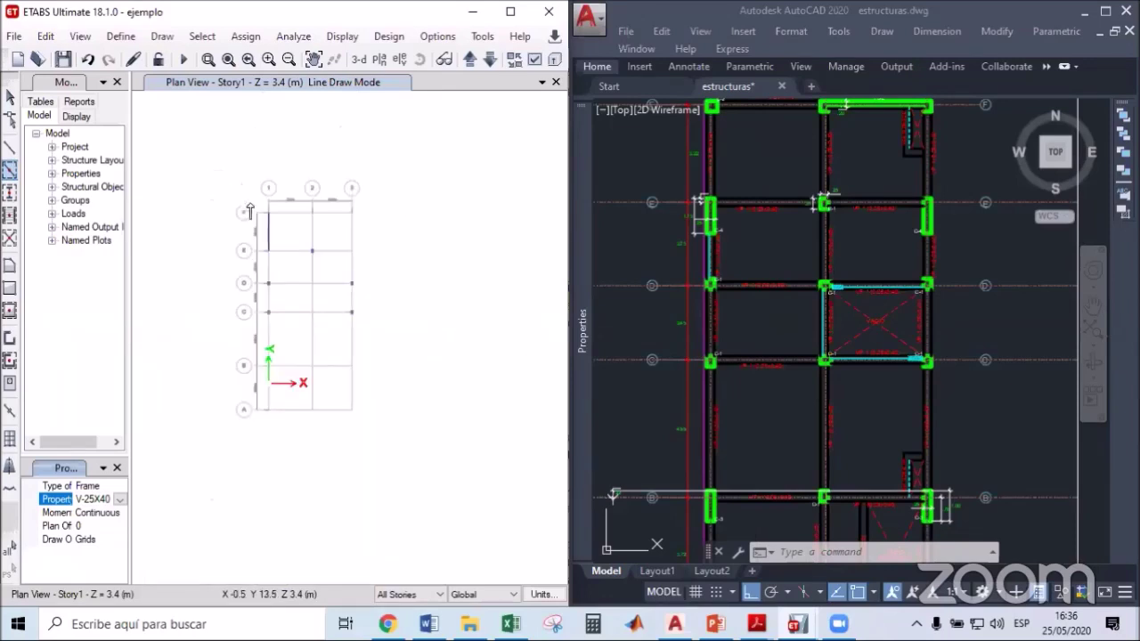
left_click_drag(225, 151, 411, 463)
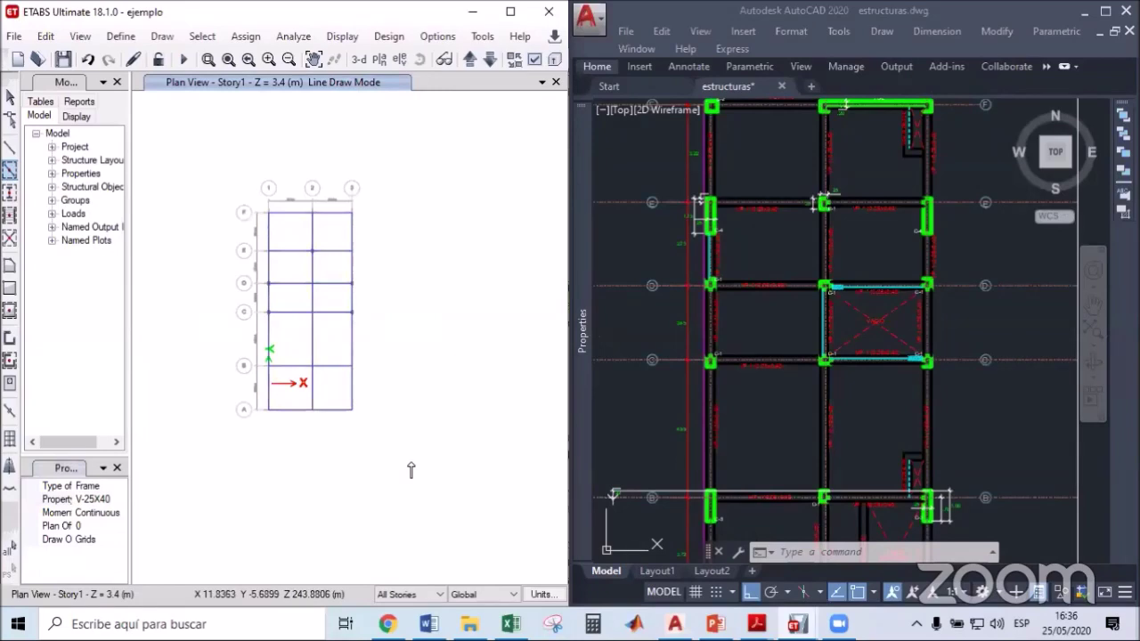
End beam drawing, inspect the frame in the 3-D view, and return to the Story1 plan view.
middle_click_drag(394, 407, 409, 434)
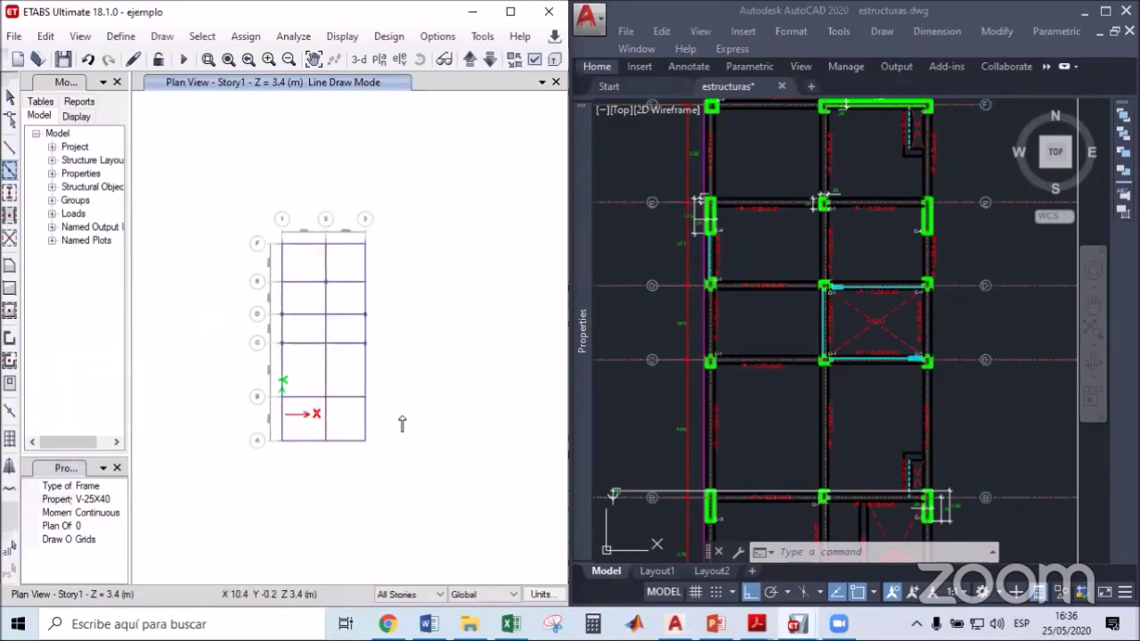
key("Escape")
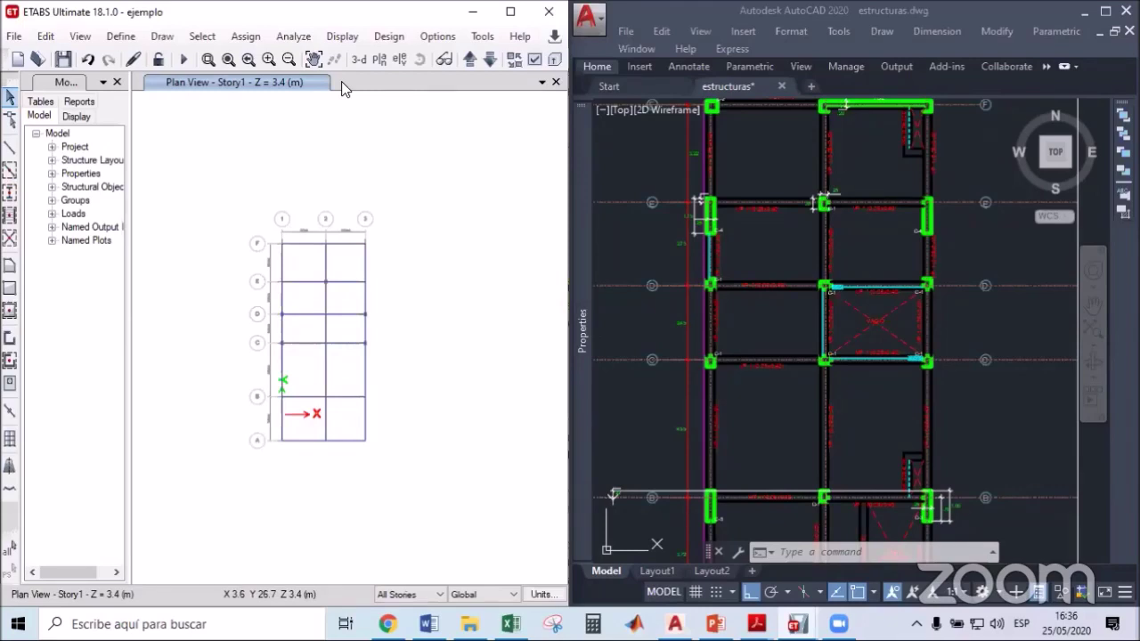
left_click(357, 59)
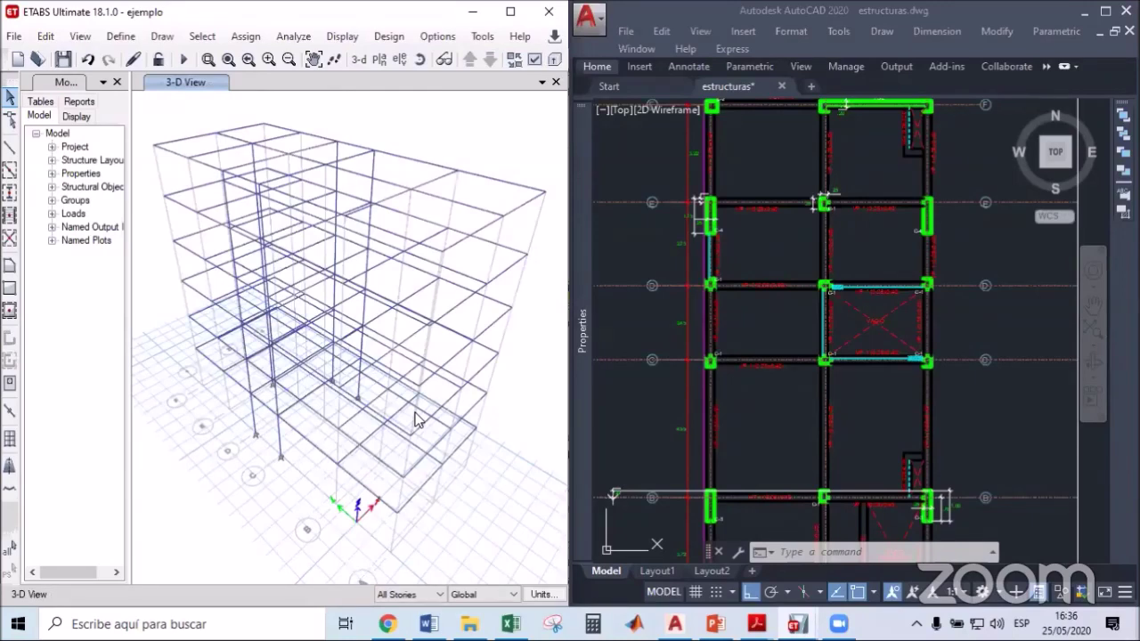
left_click(379, 59)
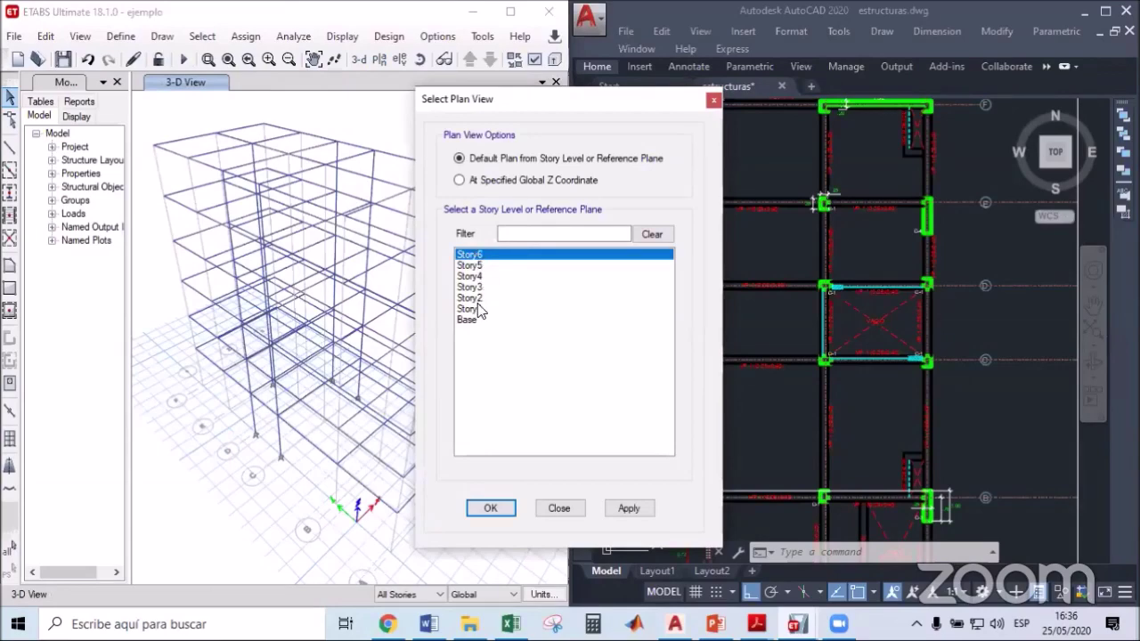
left_click(472, 309)
left_click(492, 508)
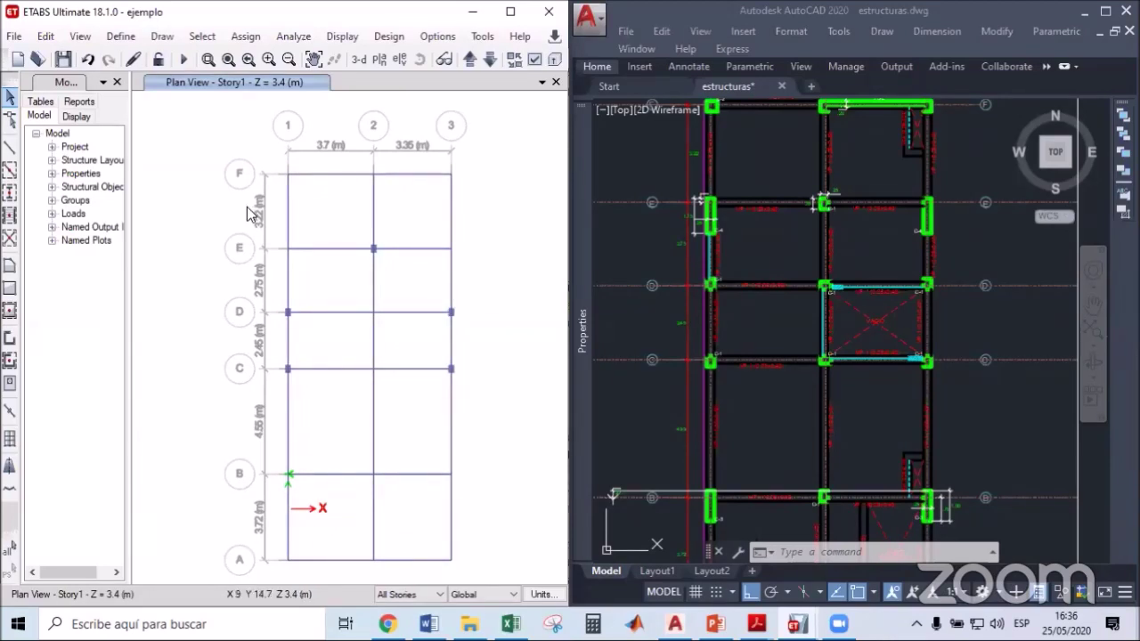
Locate wall PL-2 on the AutoCAD plan and delete the beam on grid F between grids 2 and 3 on all stories.
scroll(824, 203, "up", 2)
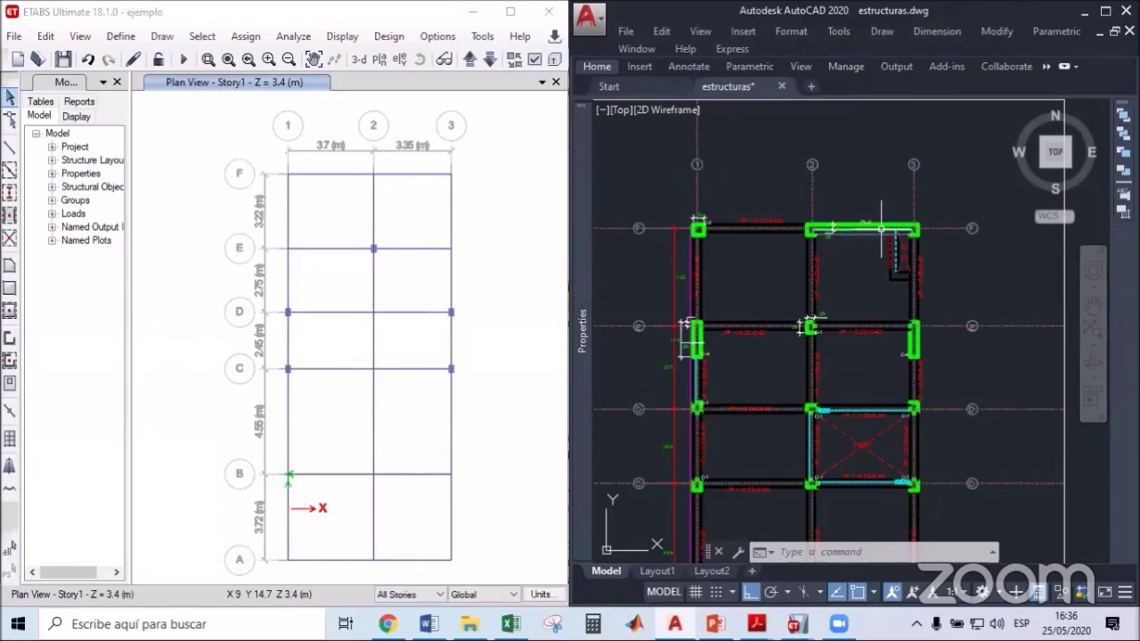
scroll(868, 218, "up", 2)
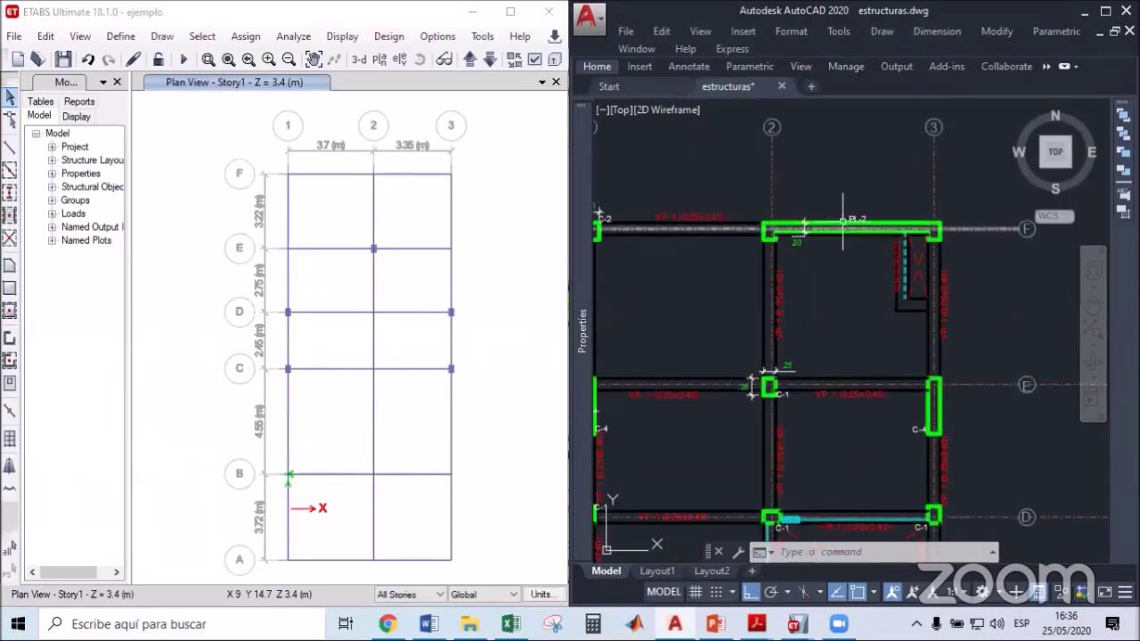
middle_click_drag(451, 204, 442, 209)
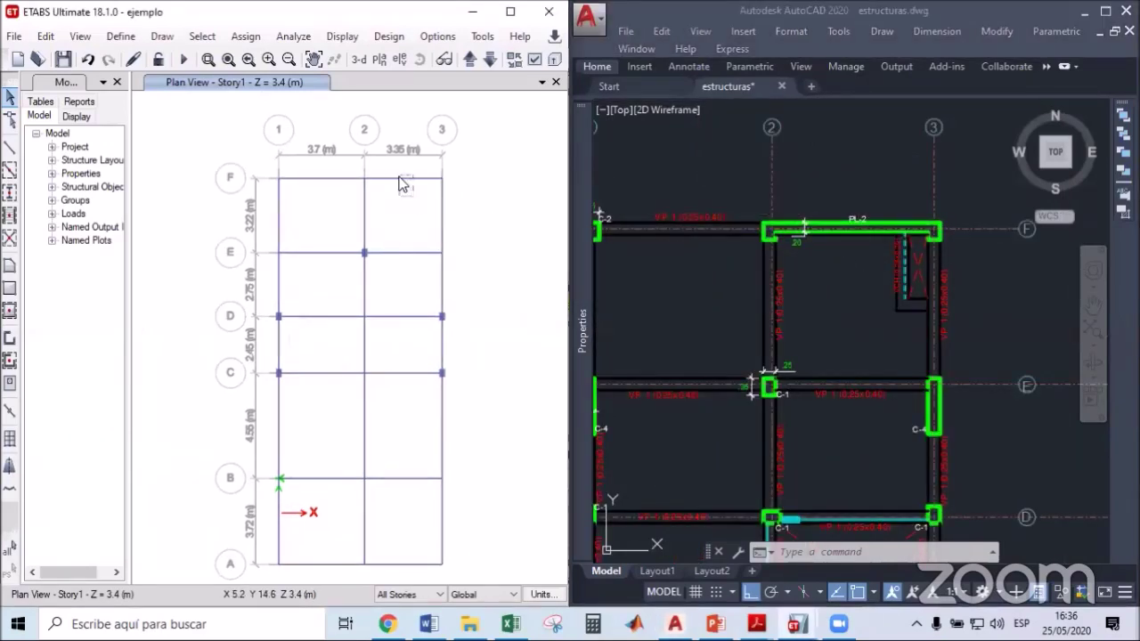
left_click(397, 178)
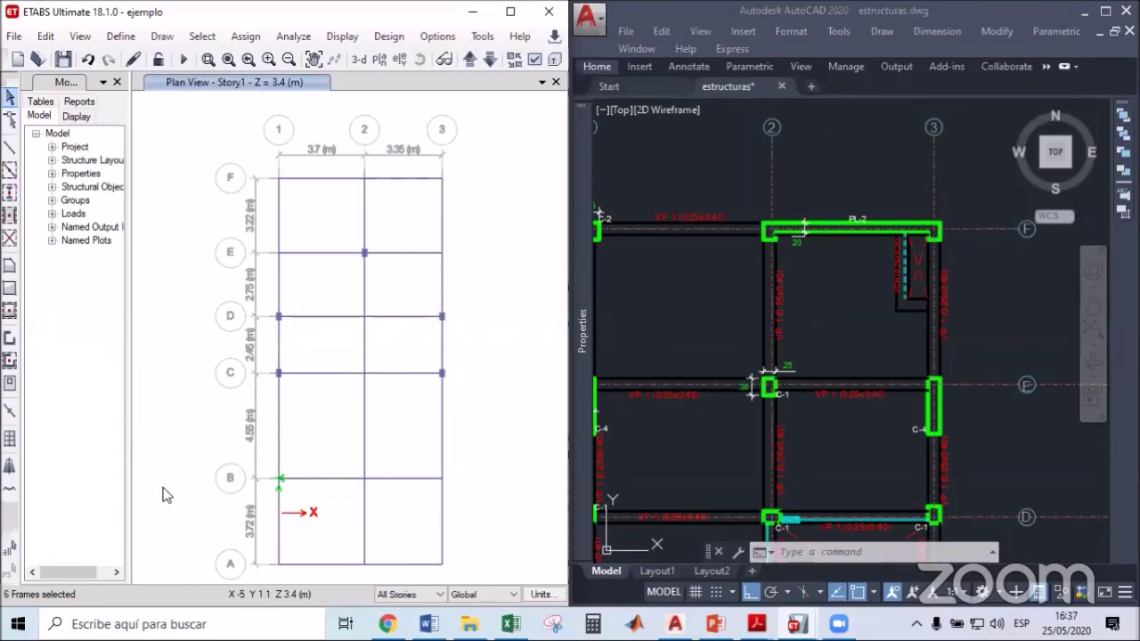
key("Delete")
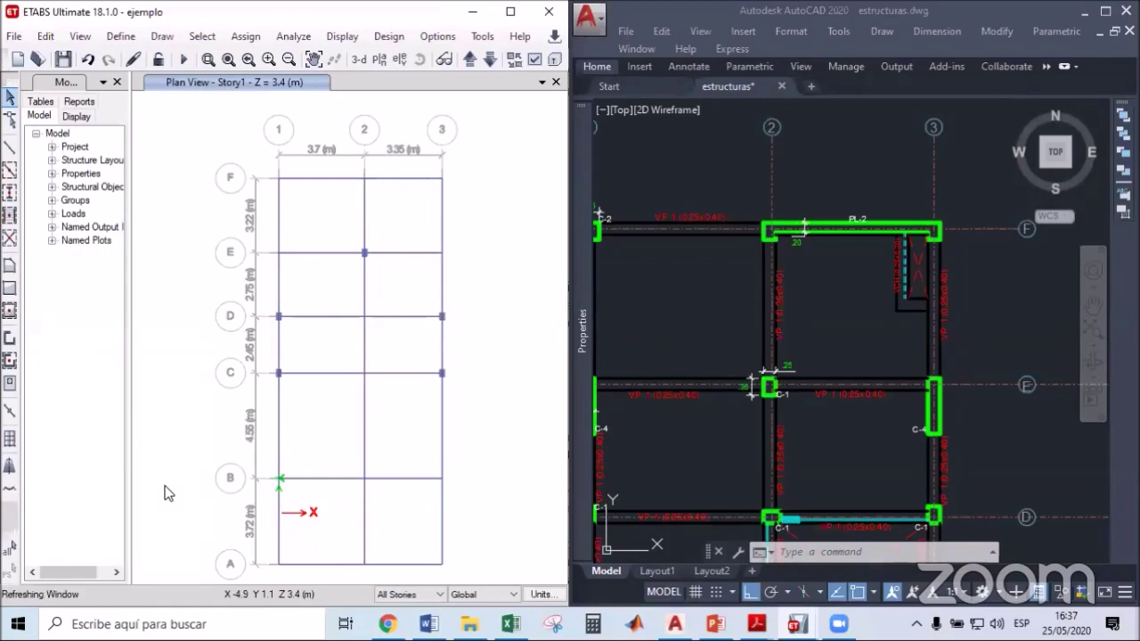
Draw a straight PL-20 wall along grid F from grid point 2-F to 3-F on all stories.
left_click(9, 341)
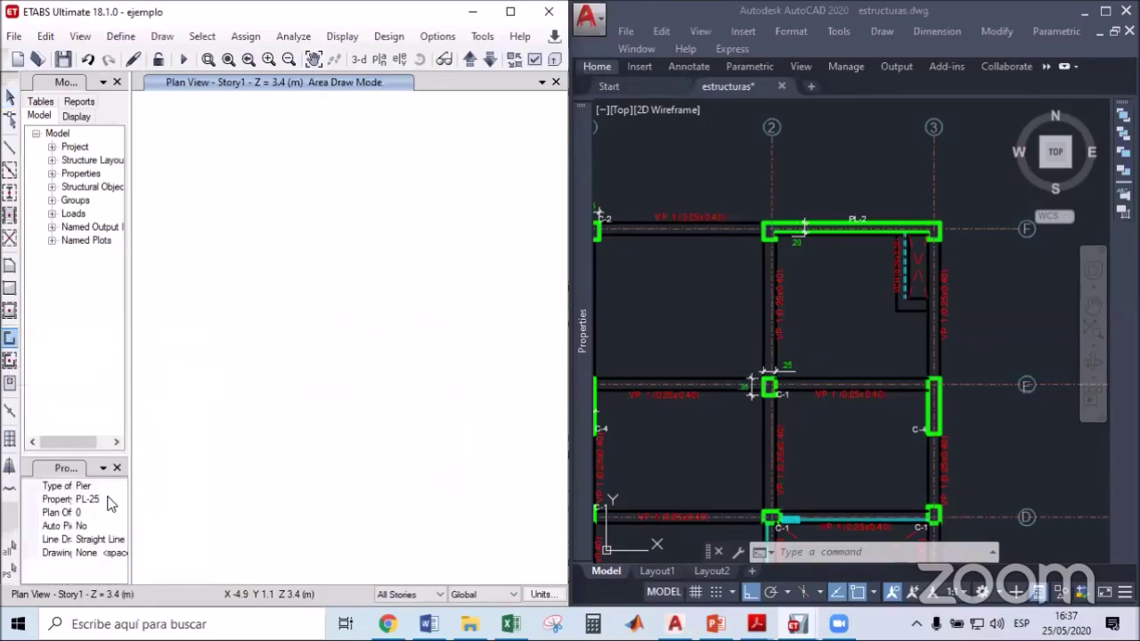
left_click(111, 498)
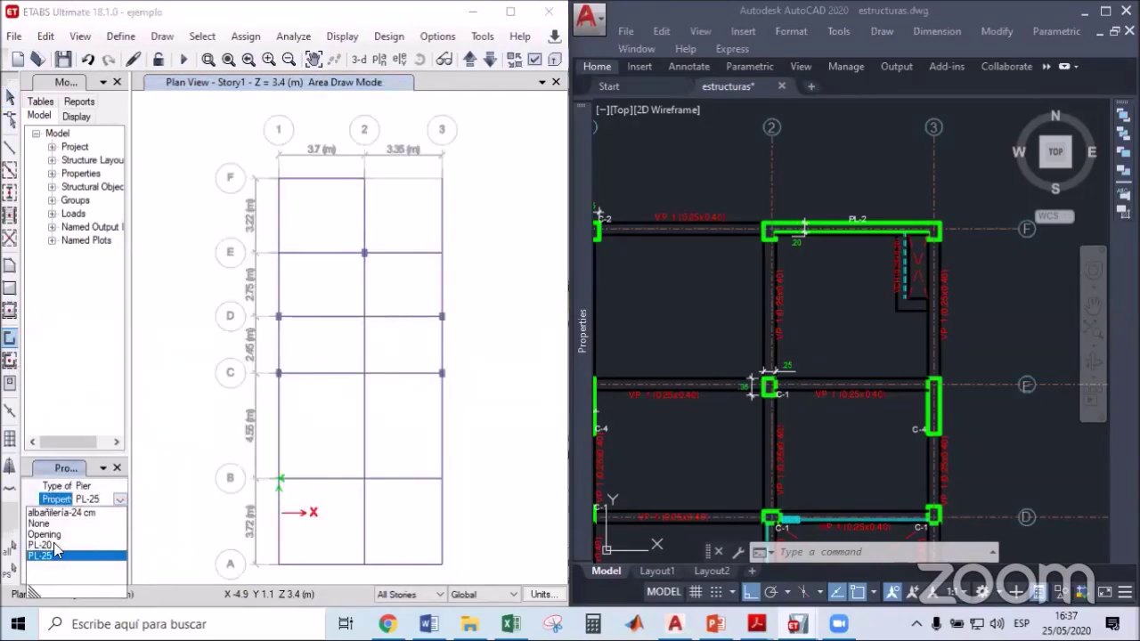
left_click(52, 544)
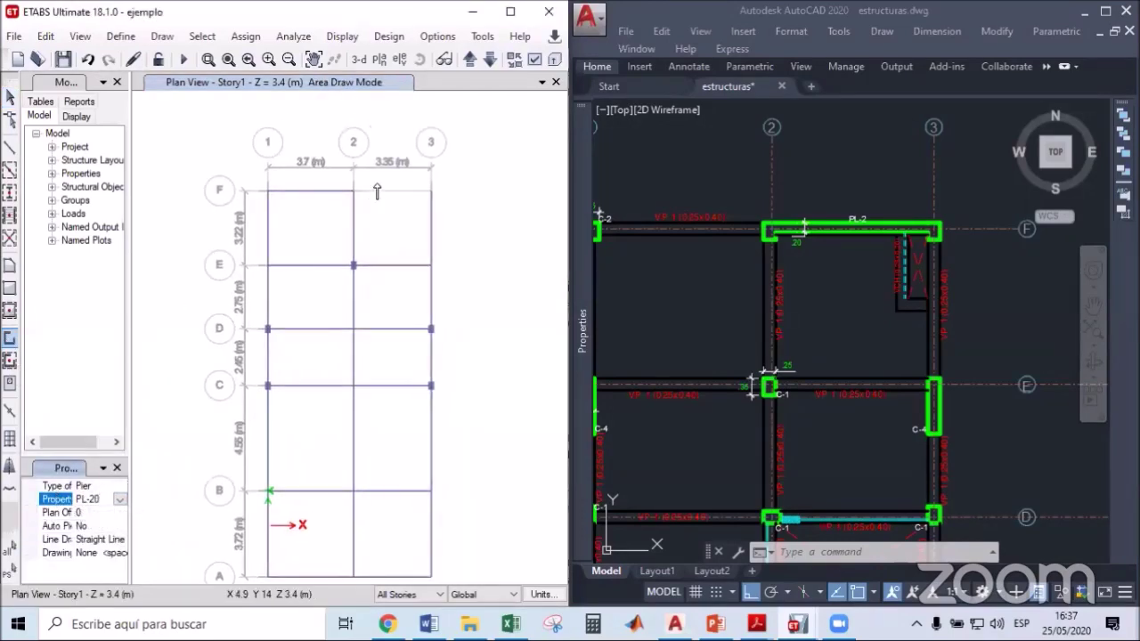
scroll(376, 191, "up", 2)
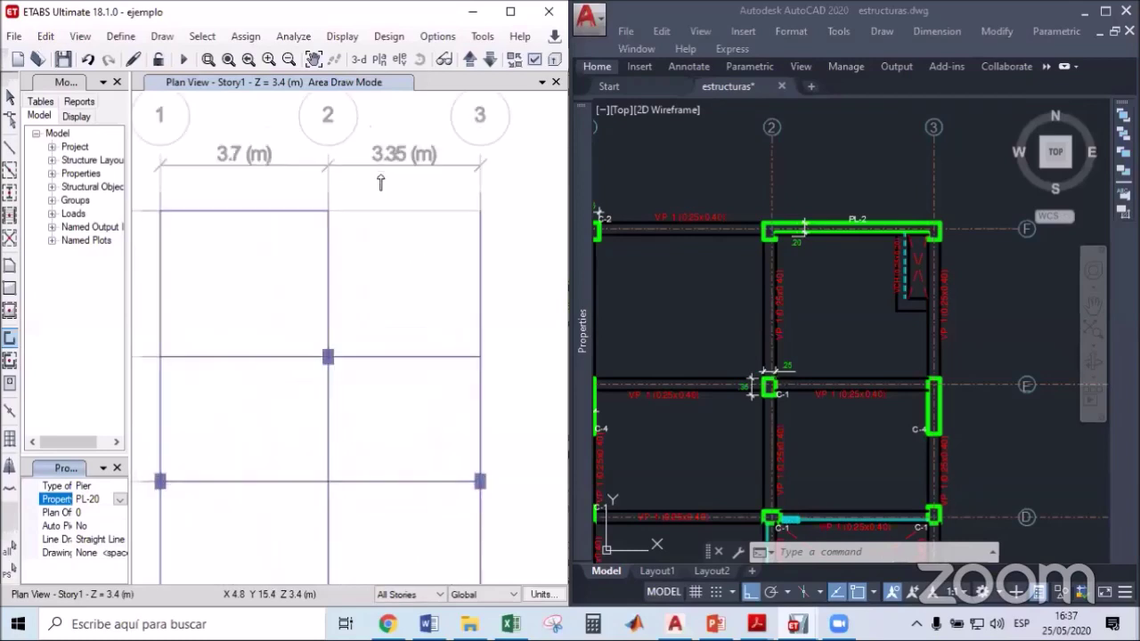
left_click(327, 214)
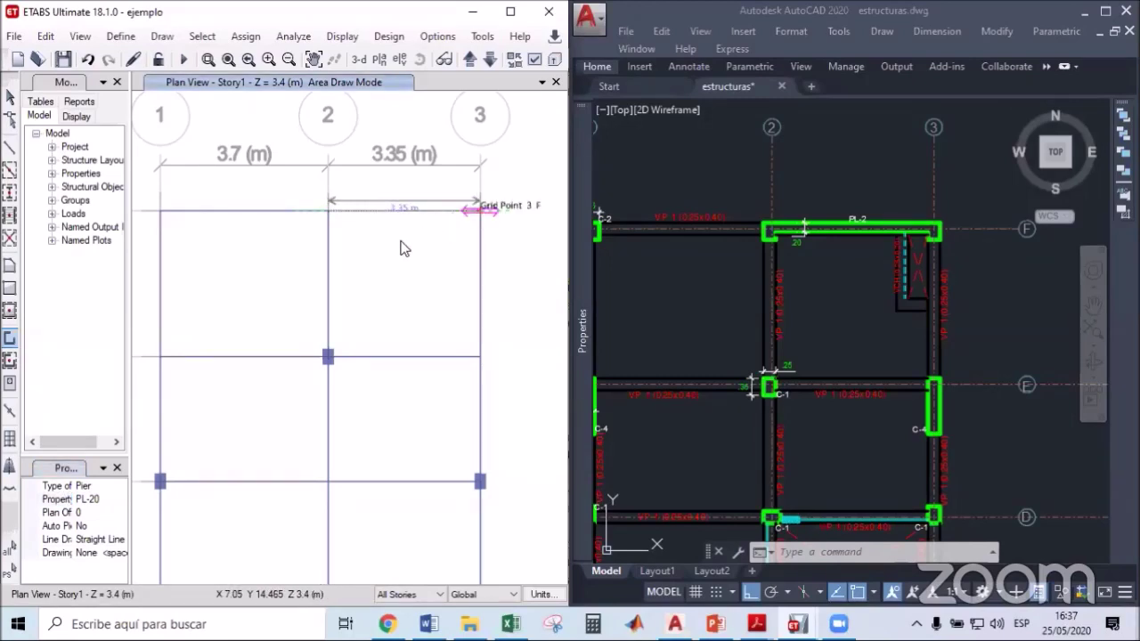
right_click(398, 270)
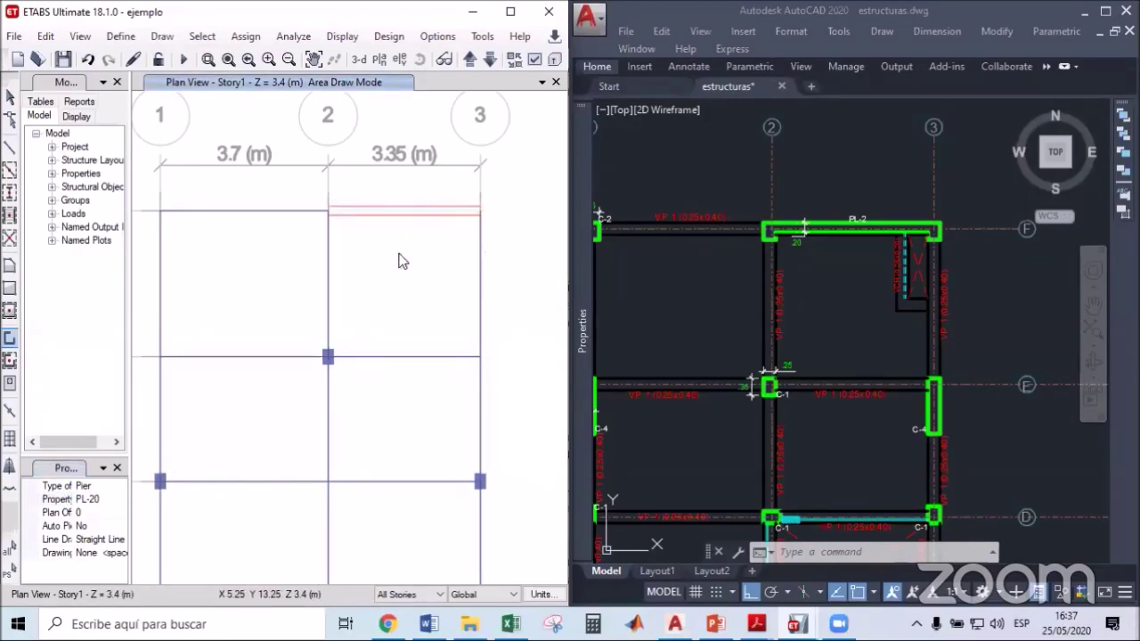
Review the whole AutoCAD structural plan and set up quick floor drawing with the ALIG-20 slab property.
scroll(405, 258, "down", 5)
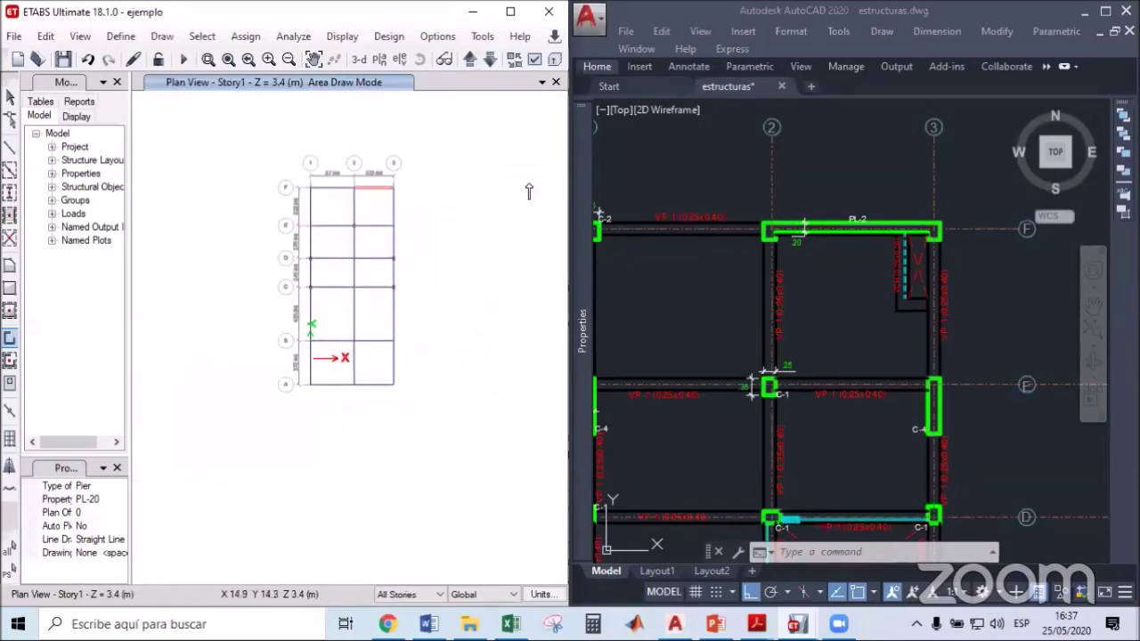
left_click(769, 169)
scroll(801, 188, "down", 4)
scroll(828, 230, "down", 3)
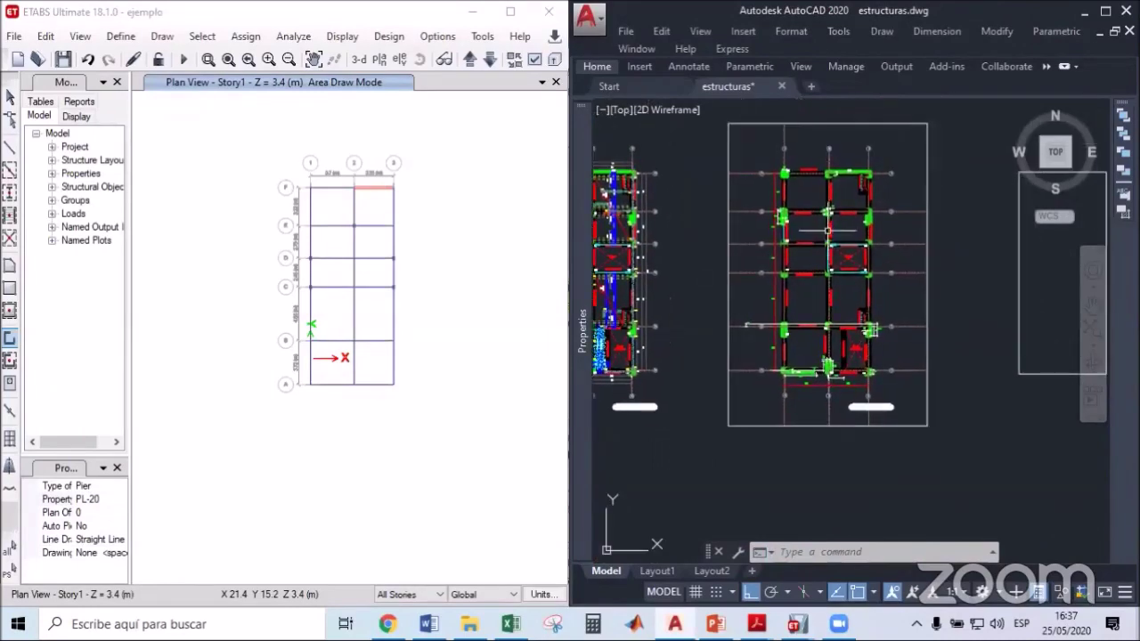
scroll(759, 225, "up", 2)
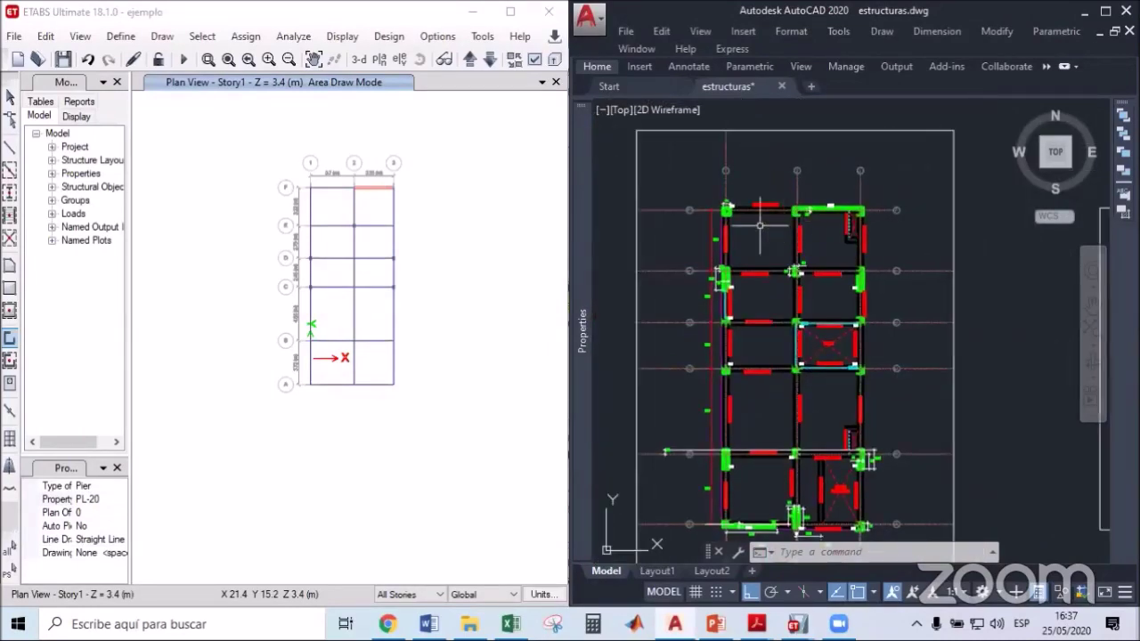
scroll(759, 225, "up", 2)
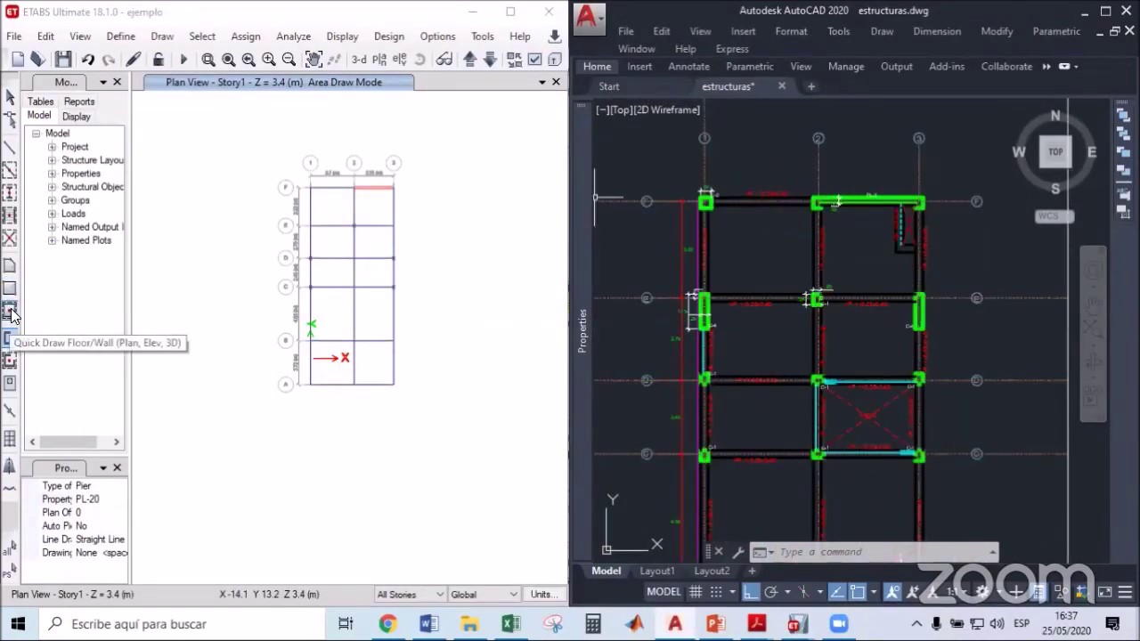
left_click(11, 311)
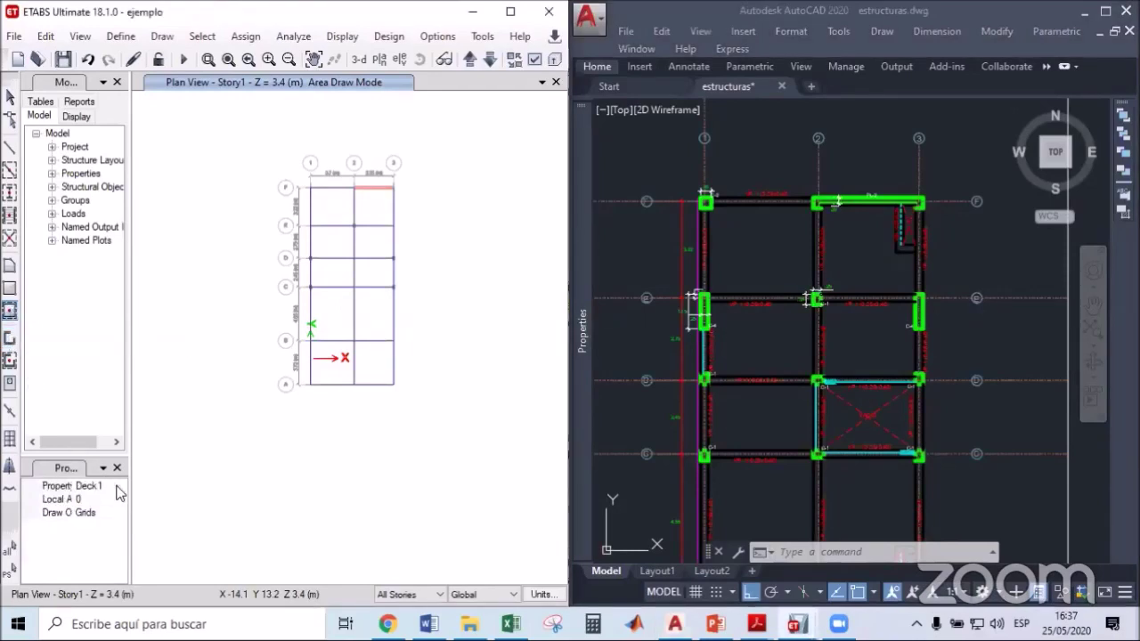
left_click(120, 490)
left_click(120, 486)
left_click(63, 505)
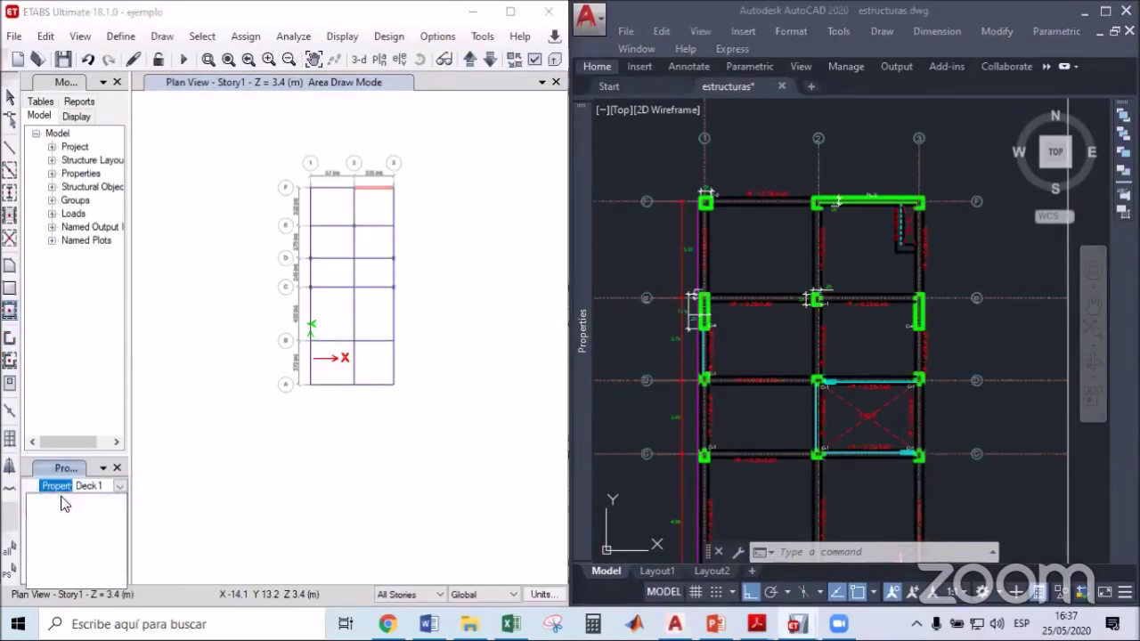
Try ALIG-20 slabs with local axis 0 in all bays, compare their direction with the AutoCAD slab plan, and undo them.
left_click_drag(247, 133, 447, 429)
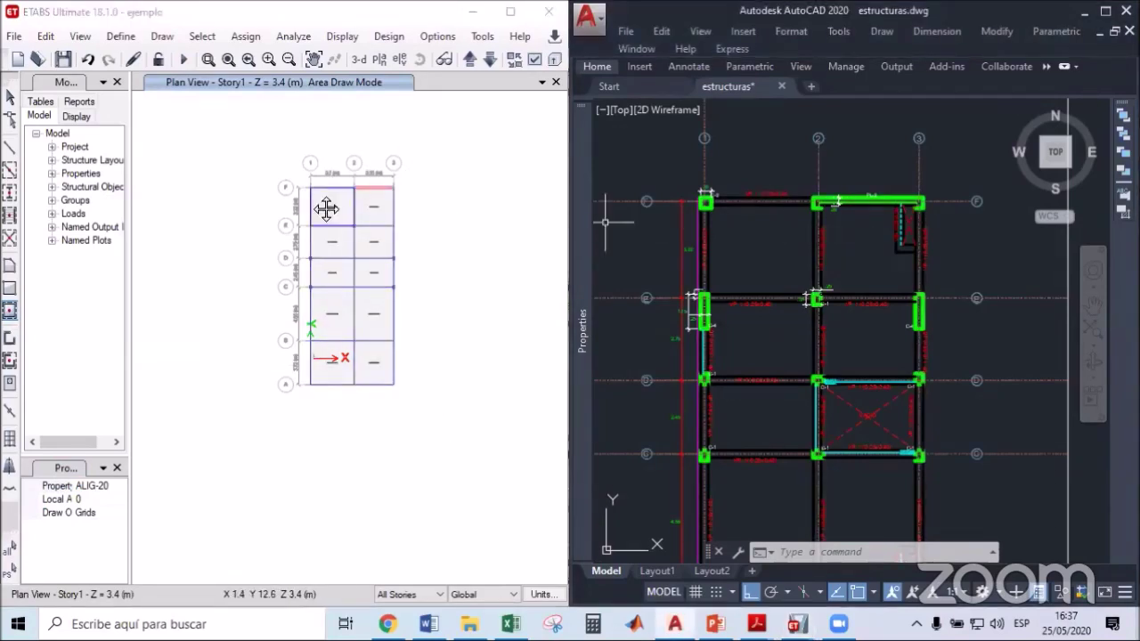
scroll(329, 208, "up", 5)
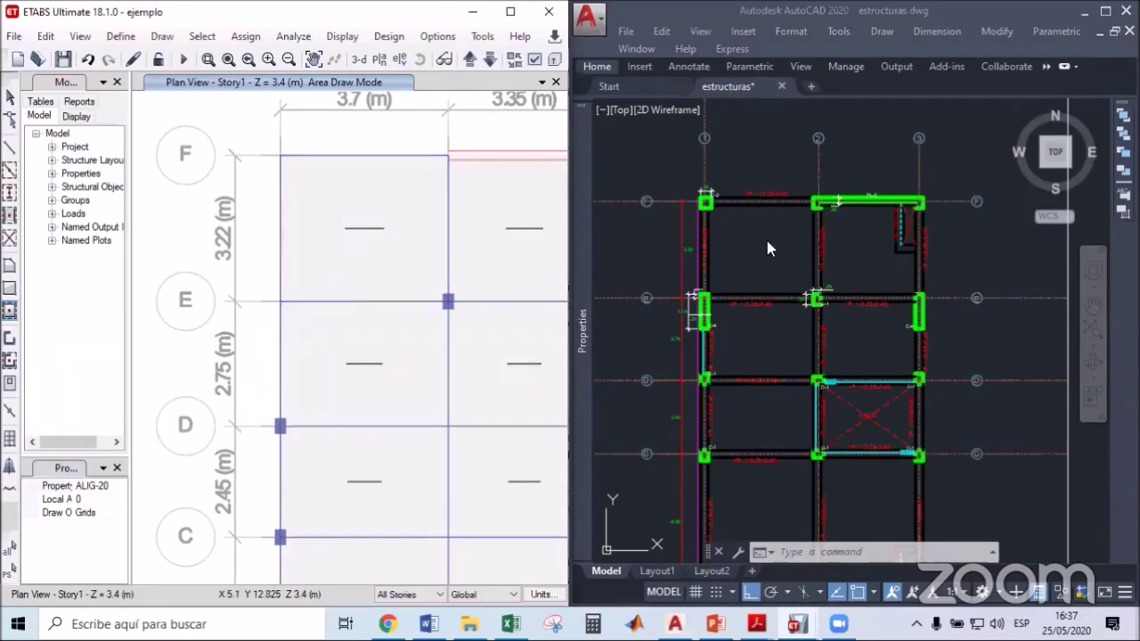
left_click(876, 249)
scroll(880, 250, "down", 8)
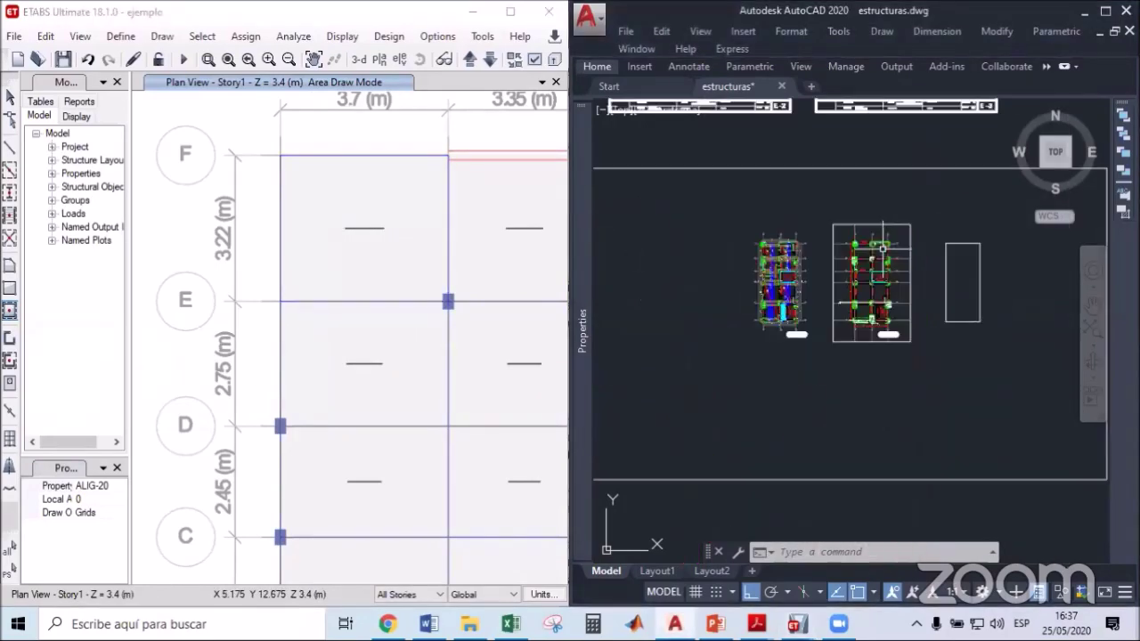
scroll(767, 261, "up", 6)
scroll(784, 246, "up", 2)
middle_click_drag(399, 232, 361, 229)
scroll(361, 229, "down", 3)
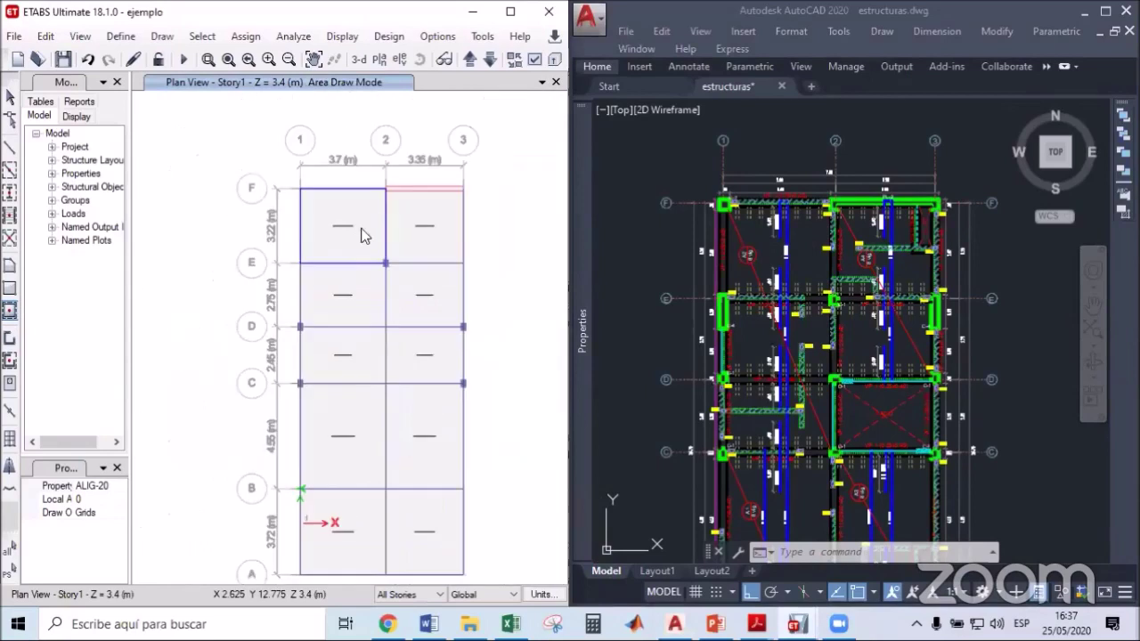
left_click(86, 67)
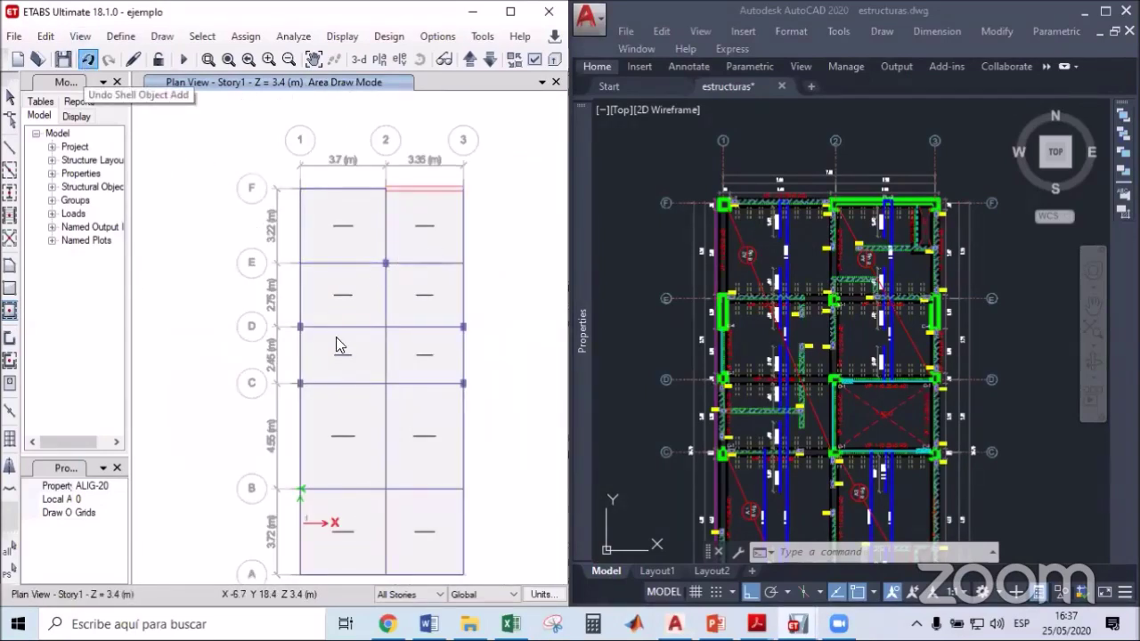
Set the slab local axis to 90 and quick-draw ALIG-20 slabs in all bays between grids A–F and 1–3 on all stories.
middle_click_drag(355, 385, 336, 374)
left_click(85, 500)
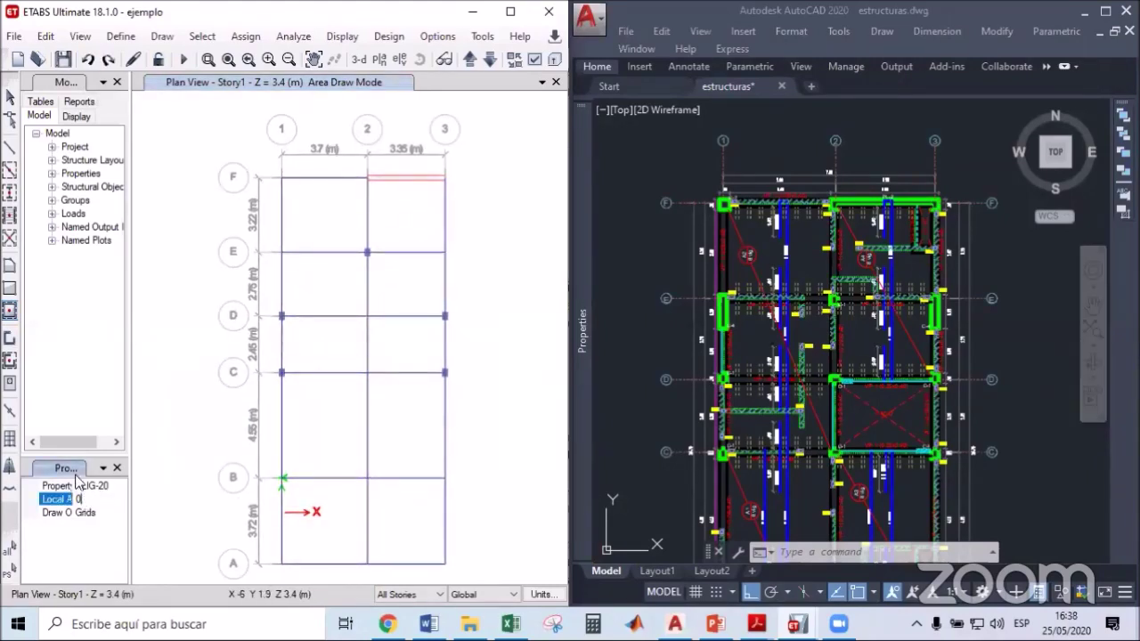
left_click_drag(130, 493, 198, 495)
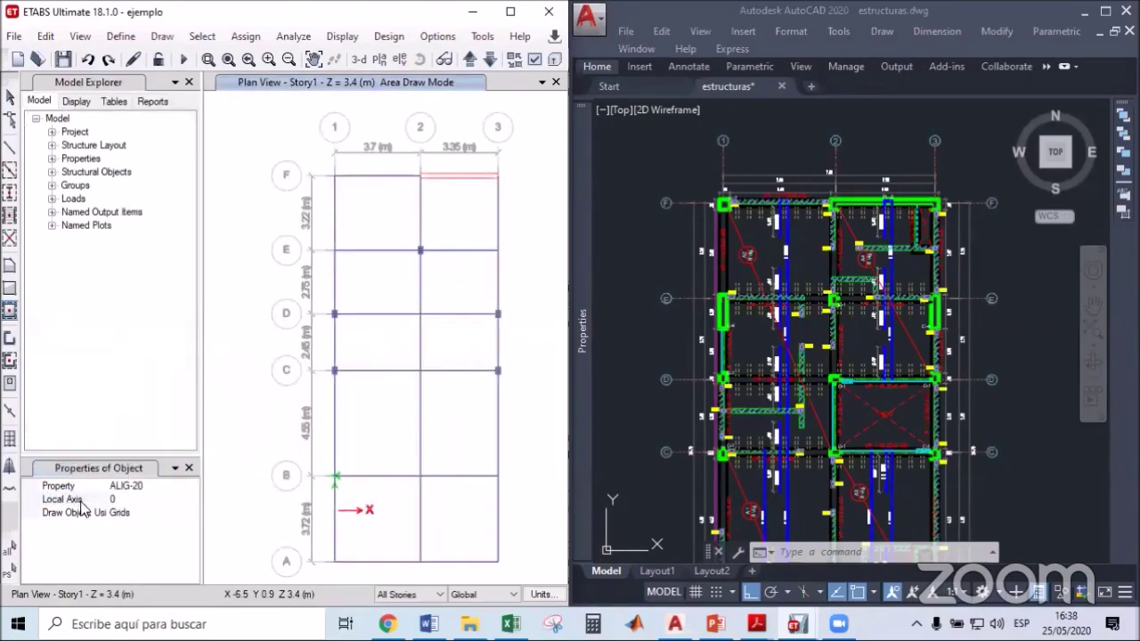
left_click(135, 499)
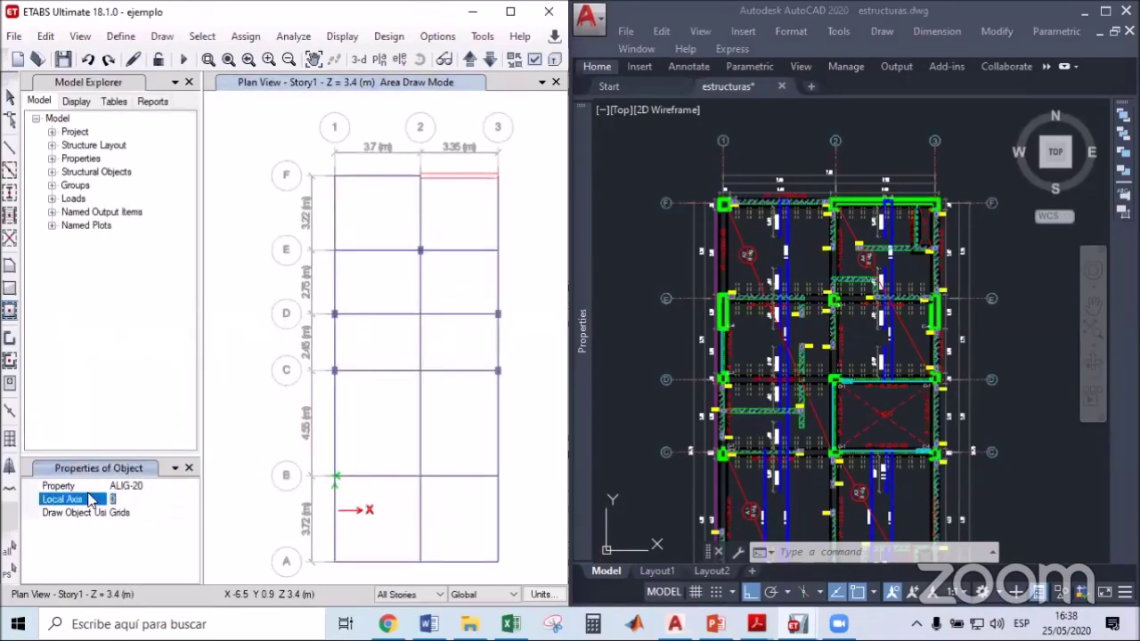
left_click(389, 218)
left_click(389, 218)
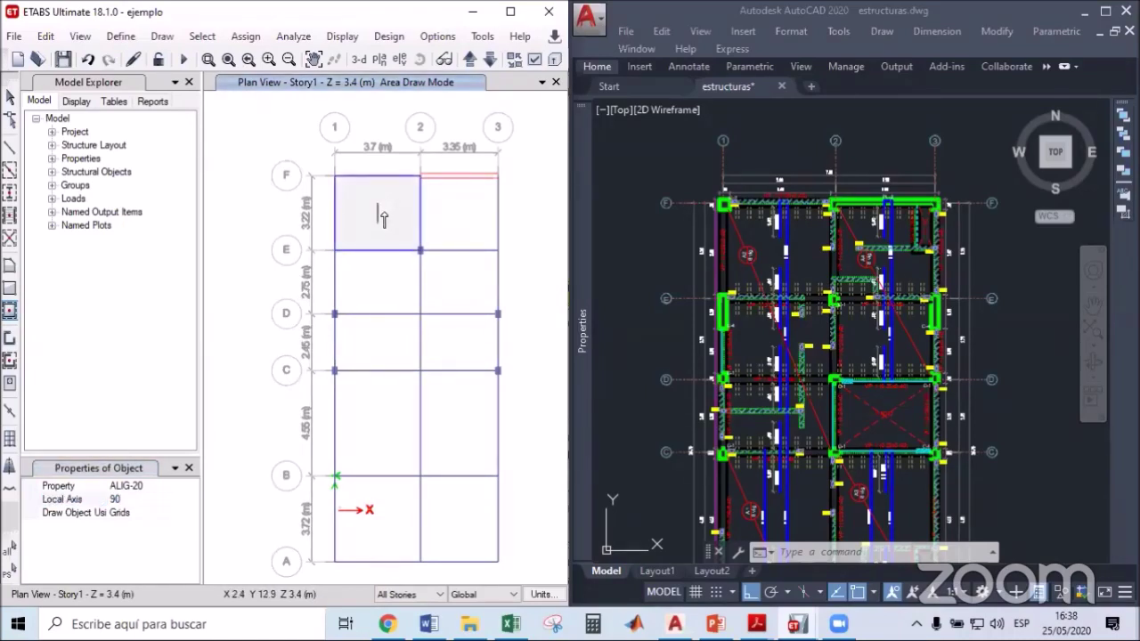
mouse_move(395, 112)
left_mouse_down()
mouse_move(491, 360)
mouse_move(529, 580)
left_mouse_up()
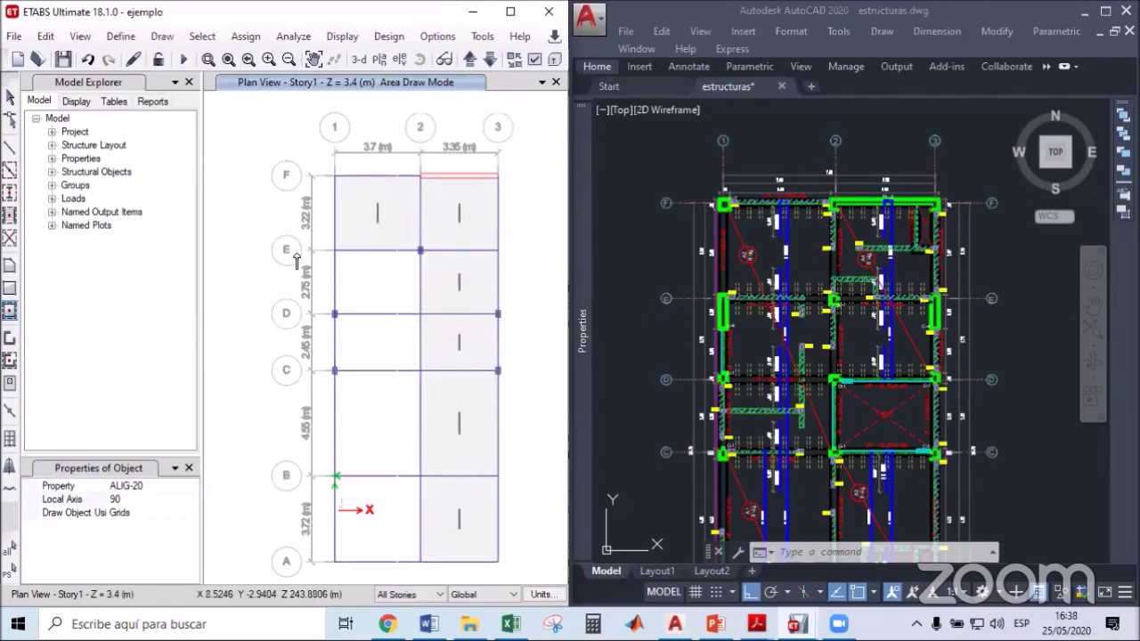
mouse_move(242, 230)
left_mouse_down()
mouse_move(350, 318)
mouse_move(447, 583)
left_mouse_up()
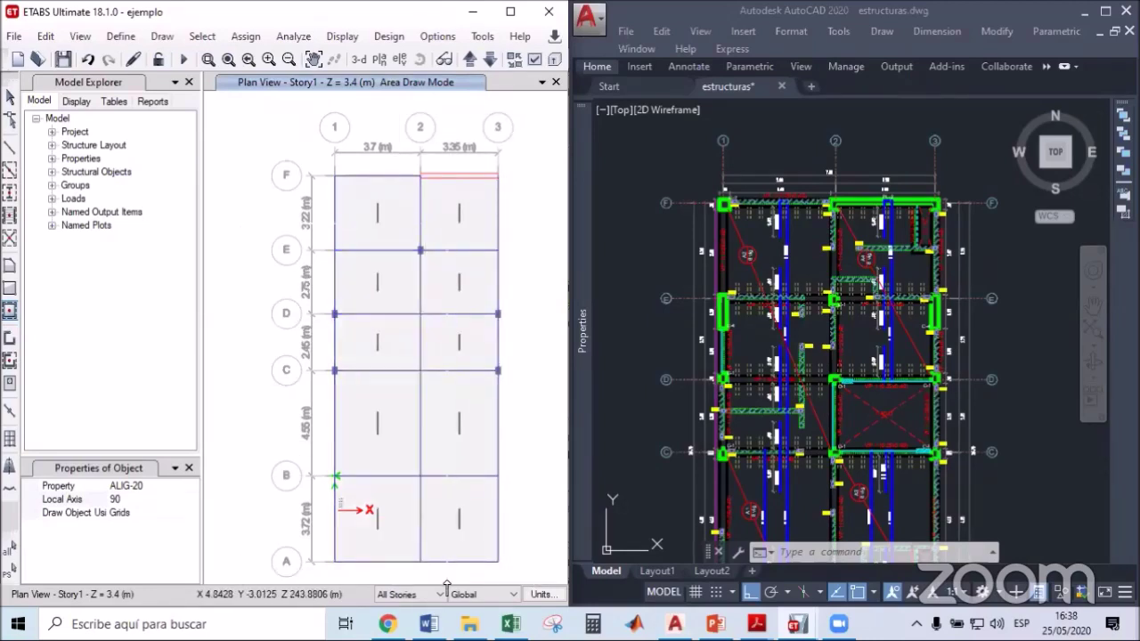
middle_click_drag(364, 431, 341, 428)
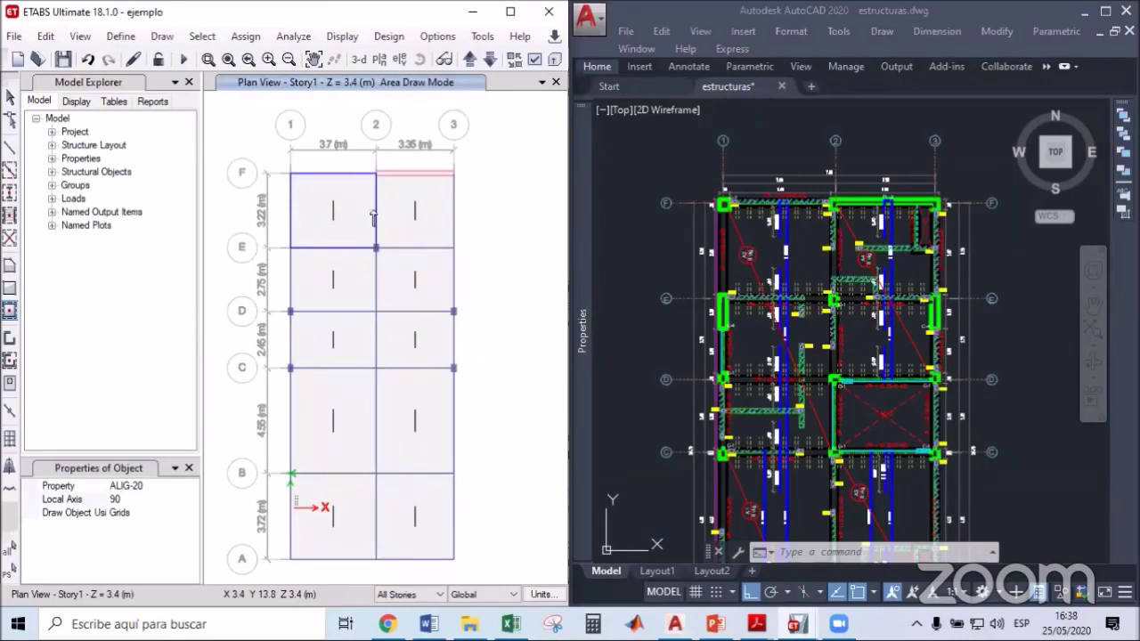
middle_click_drag(445, 252, 406, 266)
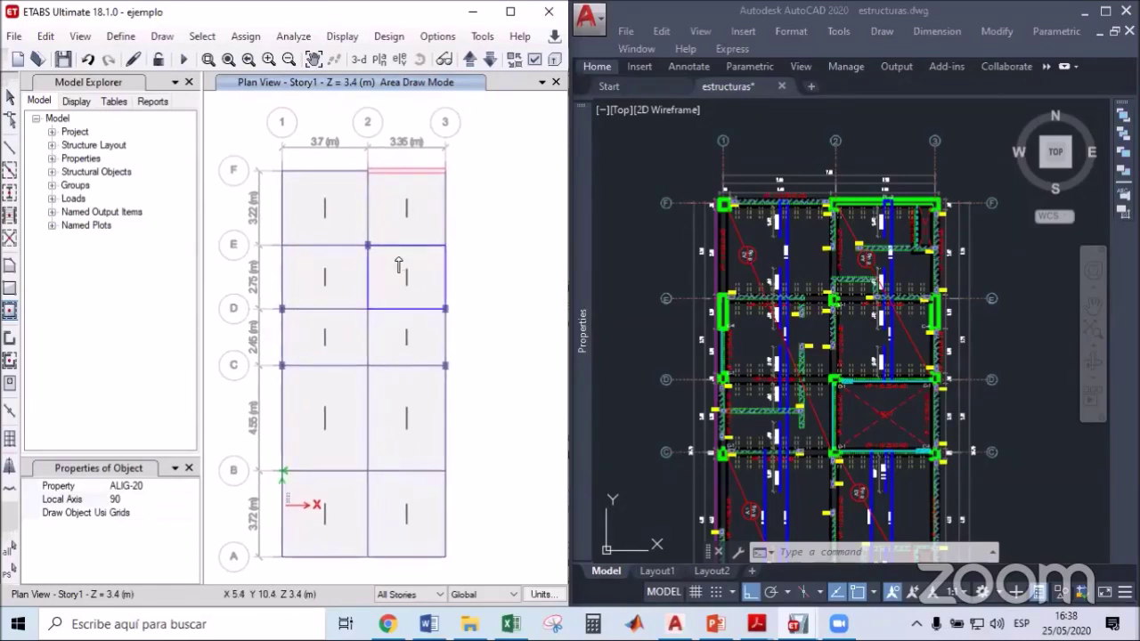
Check the AutoCAD plan for voids and delete the slab between grids C–D and 2–3 on all stories.
key("Escape")
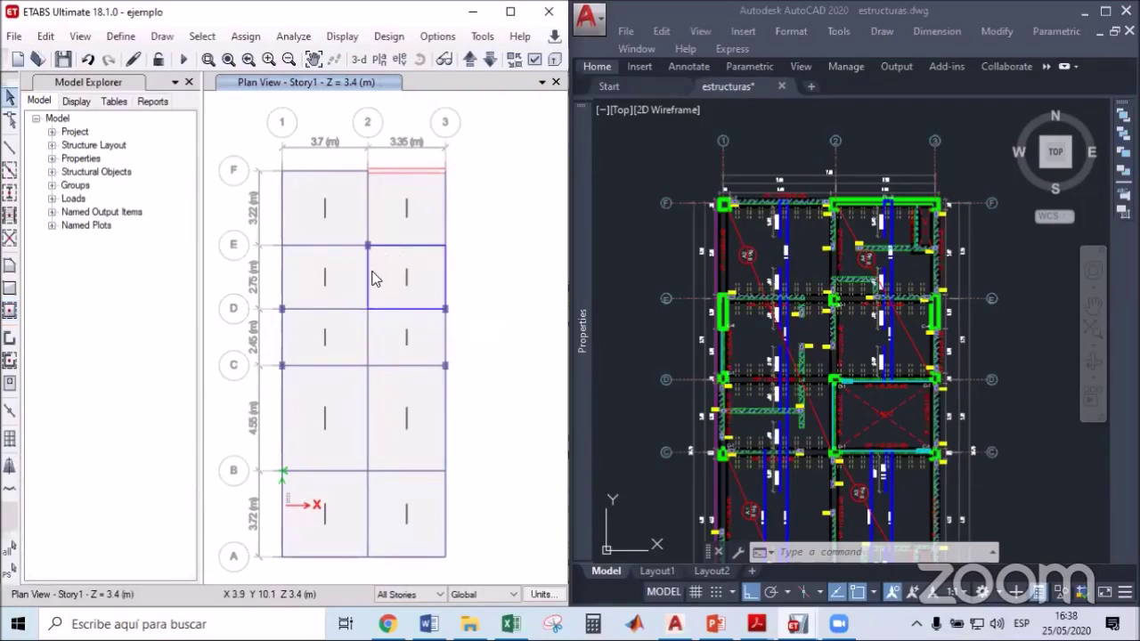
left_click(792, 158)
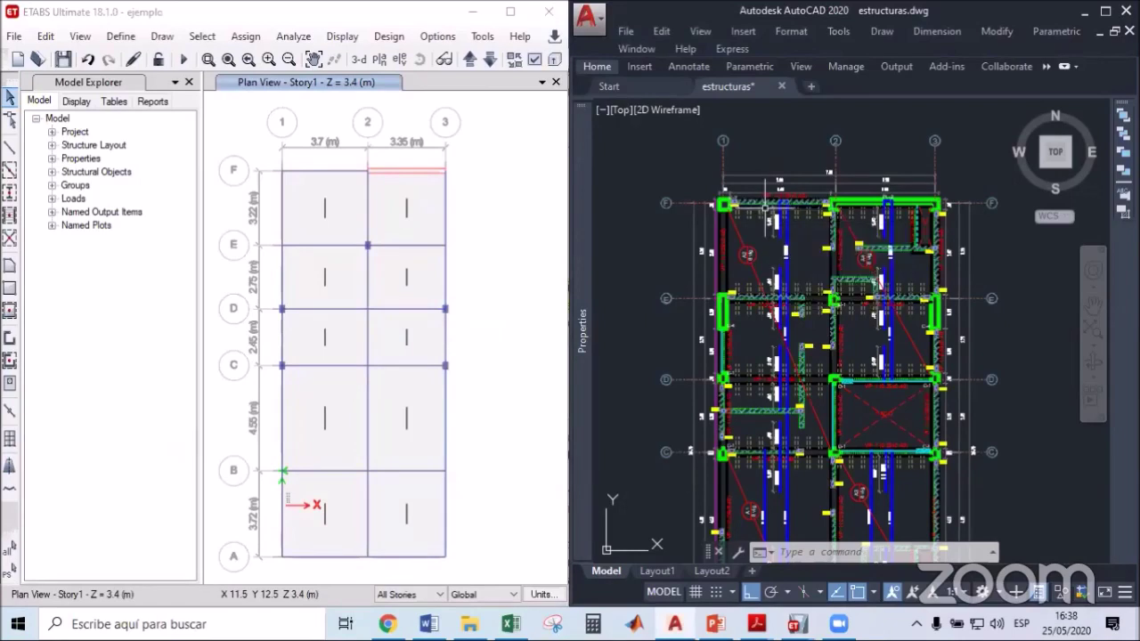
middle_click_drag(828, 219, 820, 190)
middle_click_drag(723, 255, 723, 203)
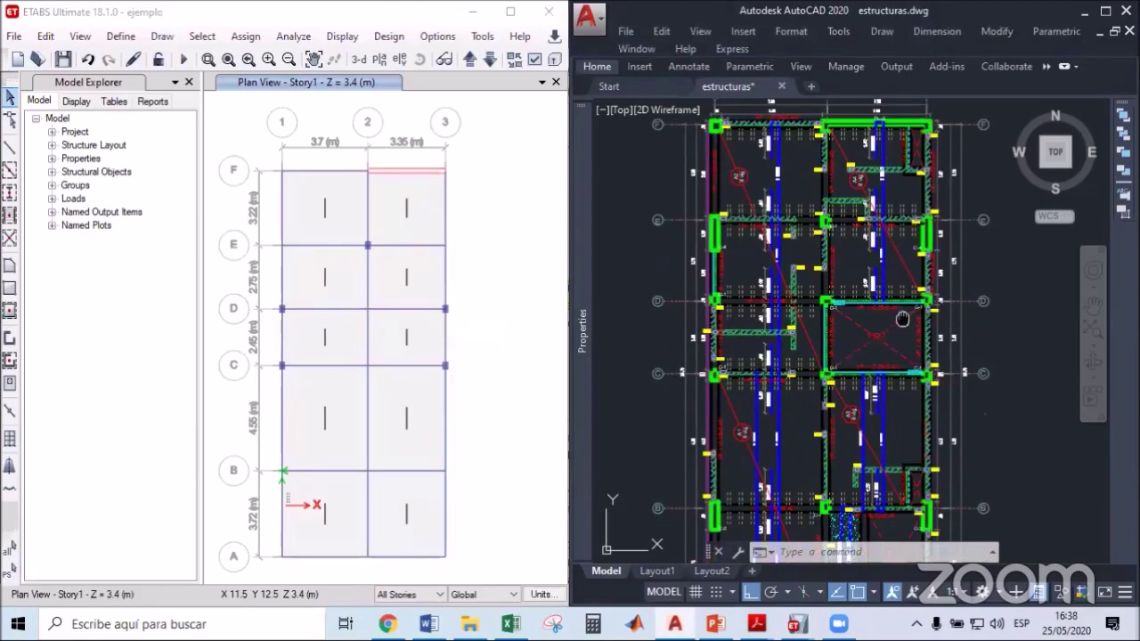
middle_click_drag(903, 319, 902, 308)
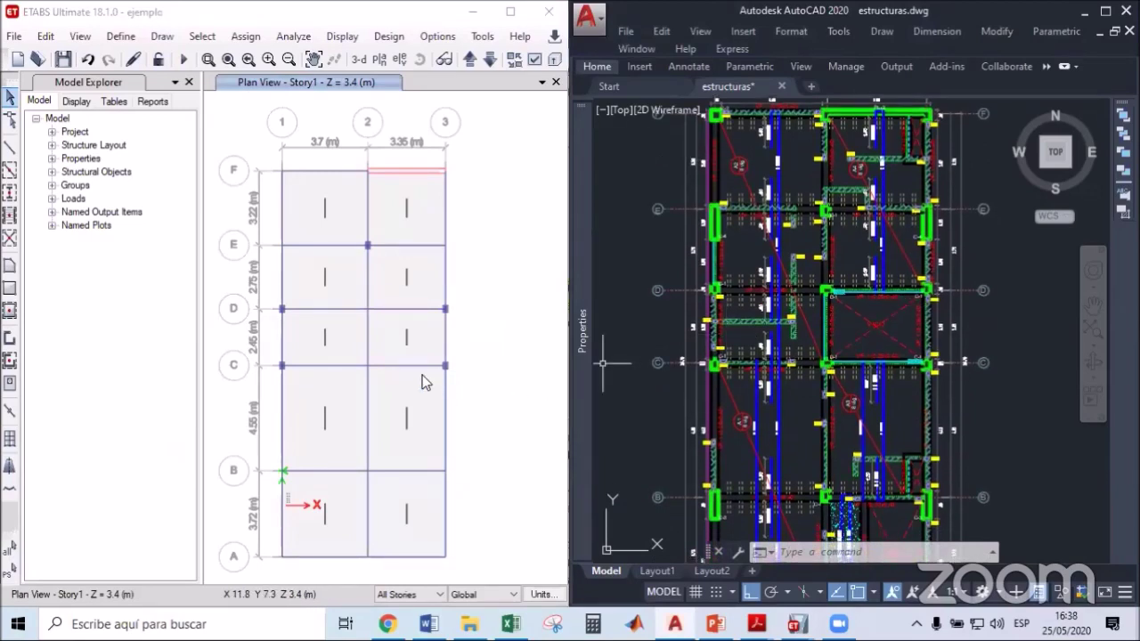
left_click(399, 365)
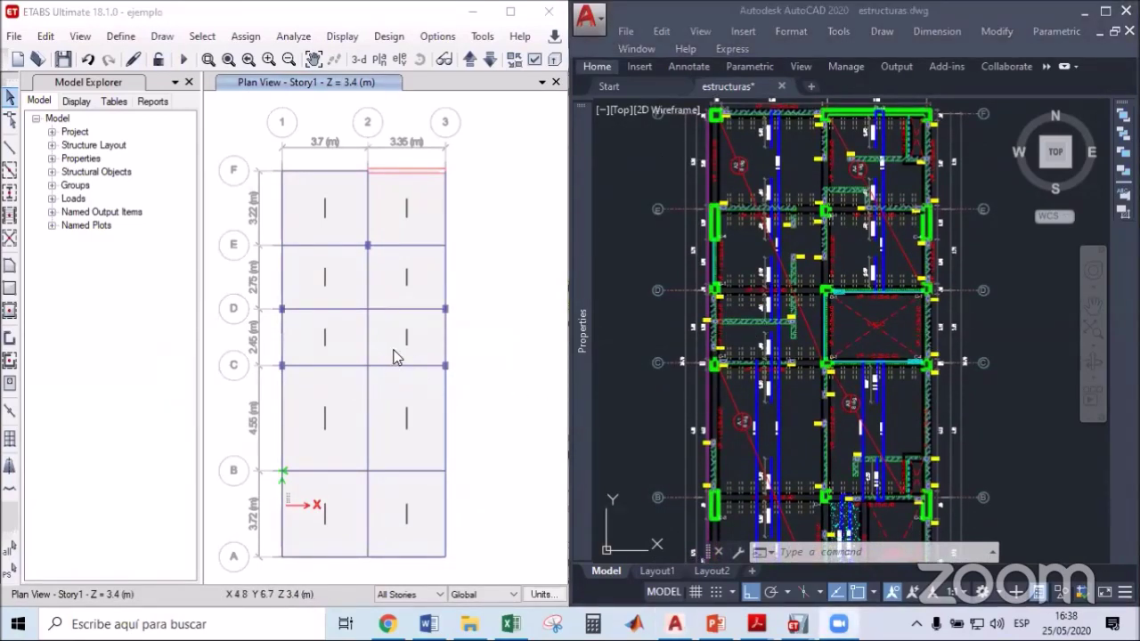
left_click(393, 354)
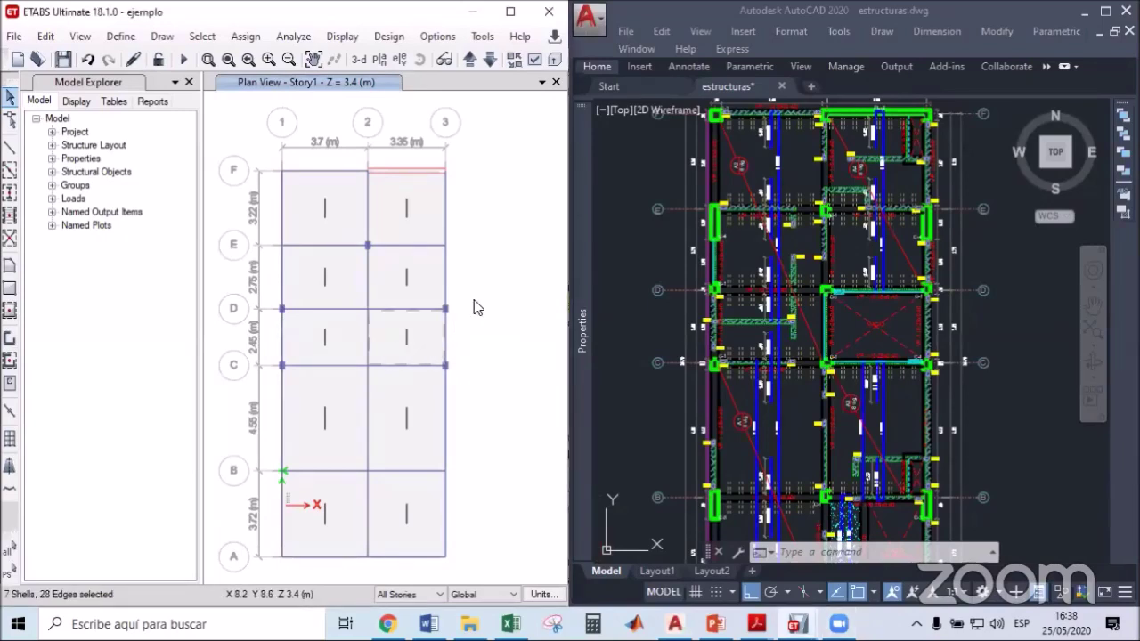
middle_click_drag(476, 307, 458, 331)
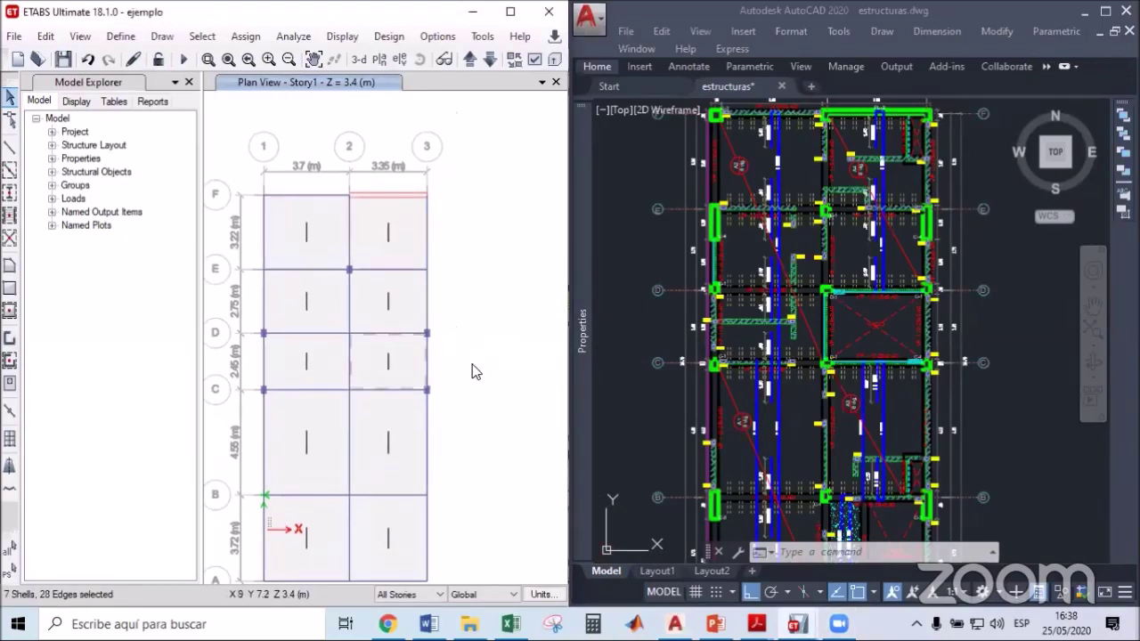
key("Escape")
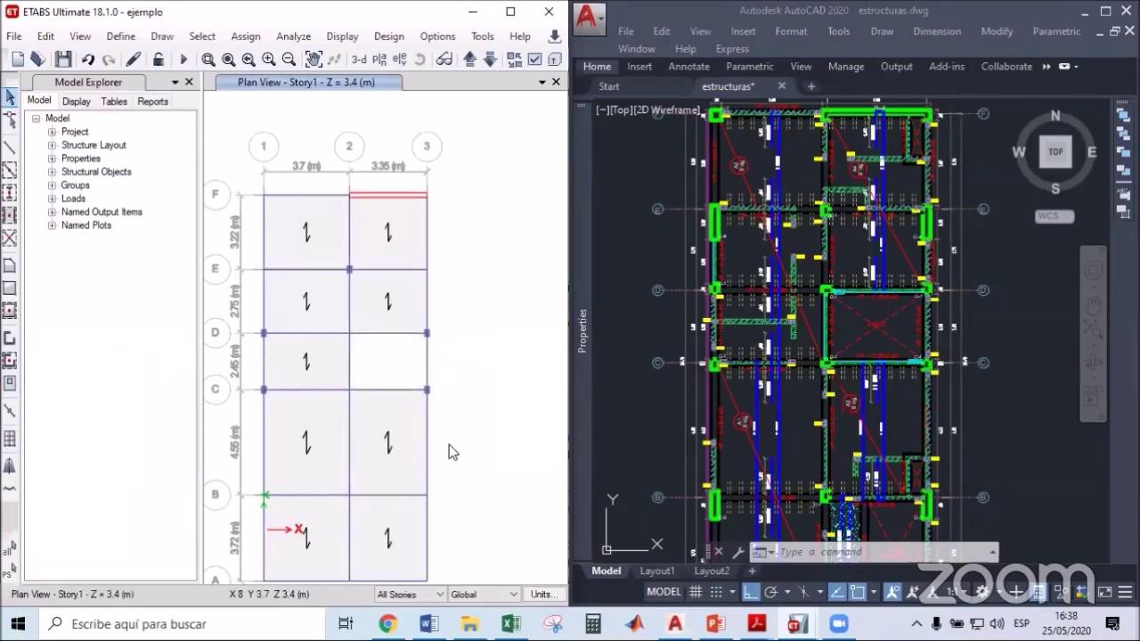
Compare the stair area with the AutoCAD plan and delete the slab between grids A–B and 2–3 on all stories.
middle_click_drag(450, 453, 453, 332)
middle_click_drag(884, 533, 863, 389)
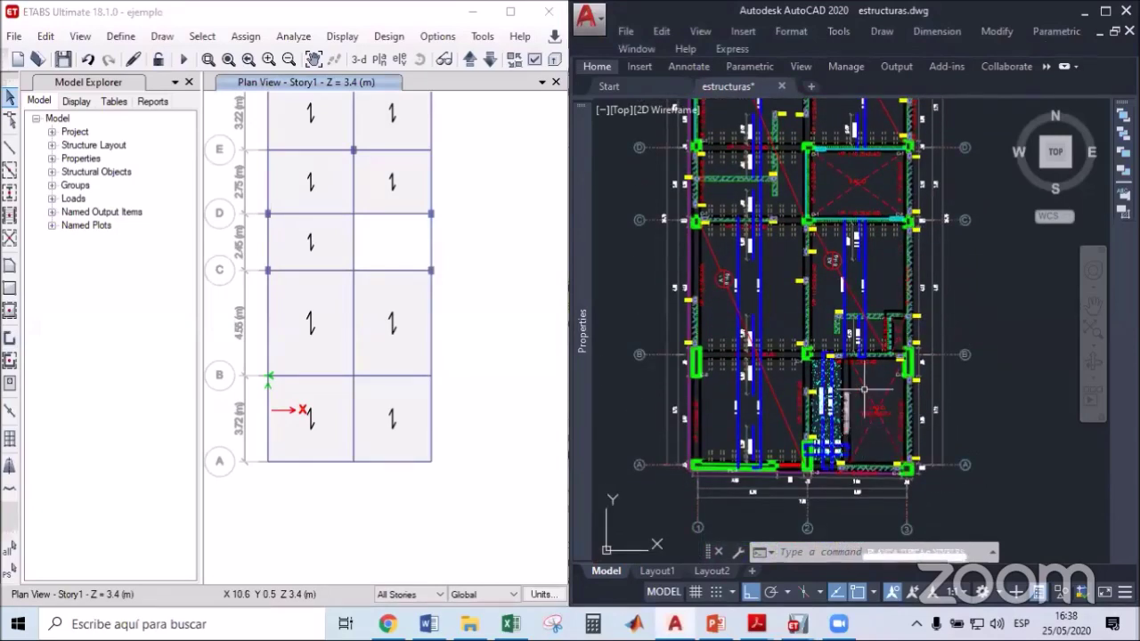
scroll(846, 409, "up", 2)
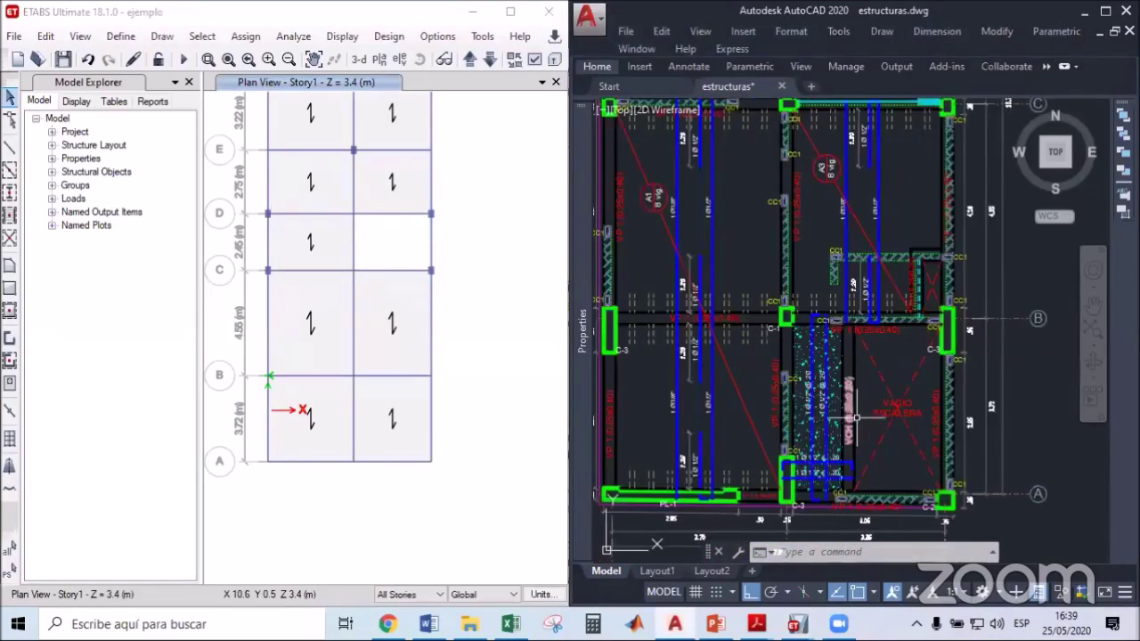
left_click(419, 414)
left_click(422, 413)
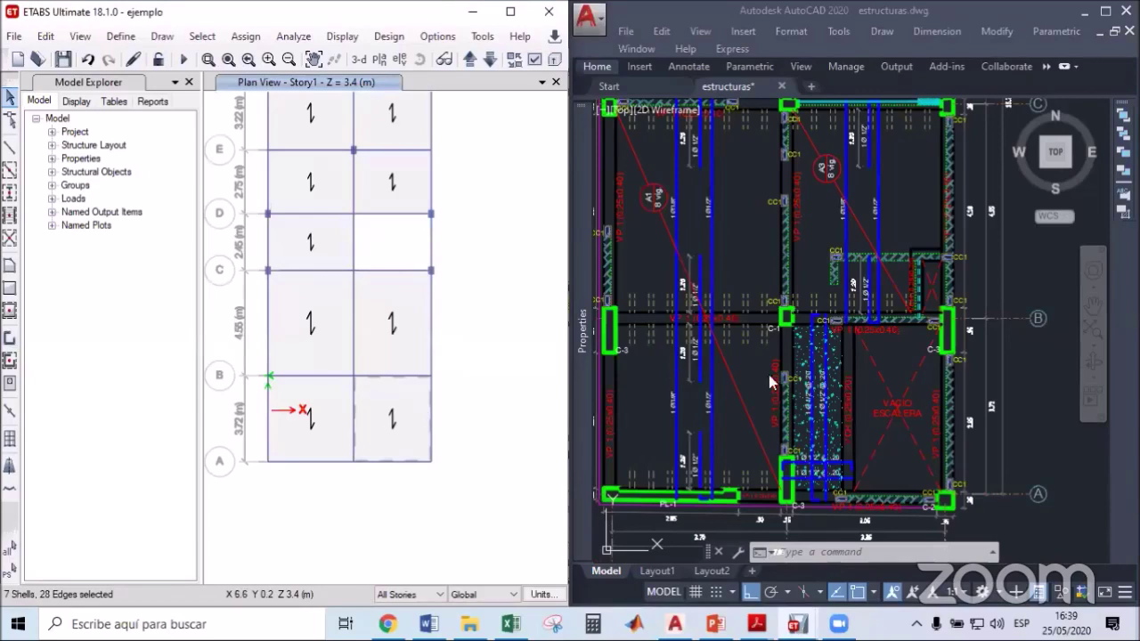
key("Escape")
Draw a straight VCH-25X20 beam from grid A to grid B, 1.5 m from grid 2, on all stories.
left_click(13, 151)
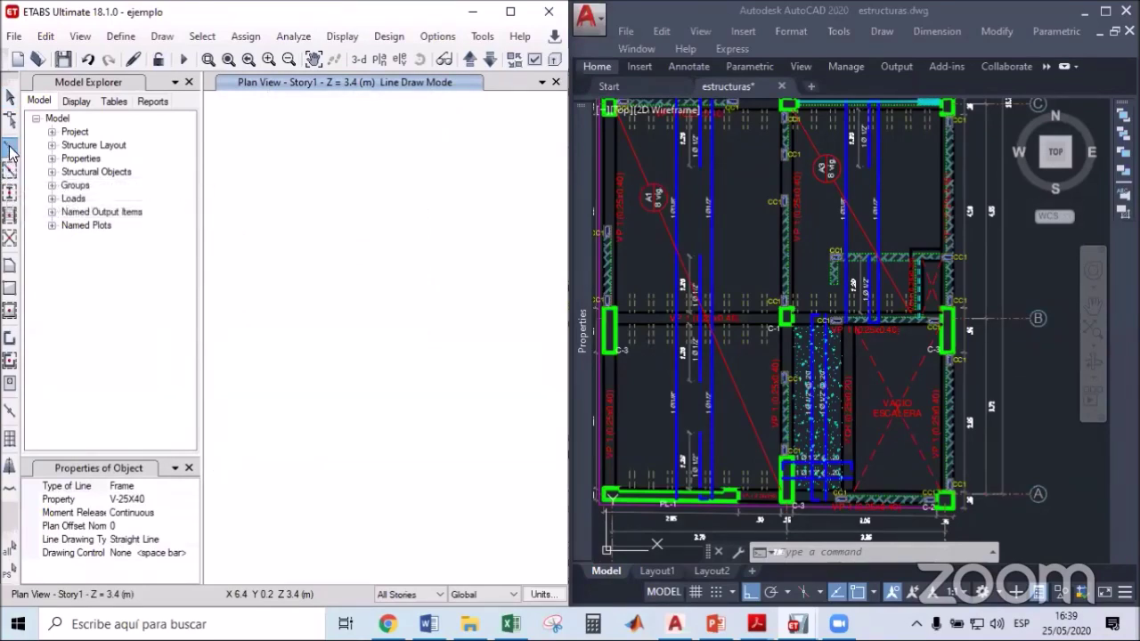
left_click(190, 499)
left_click(190, 500)
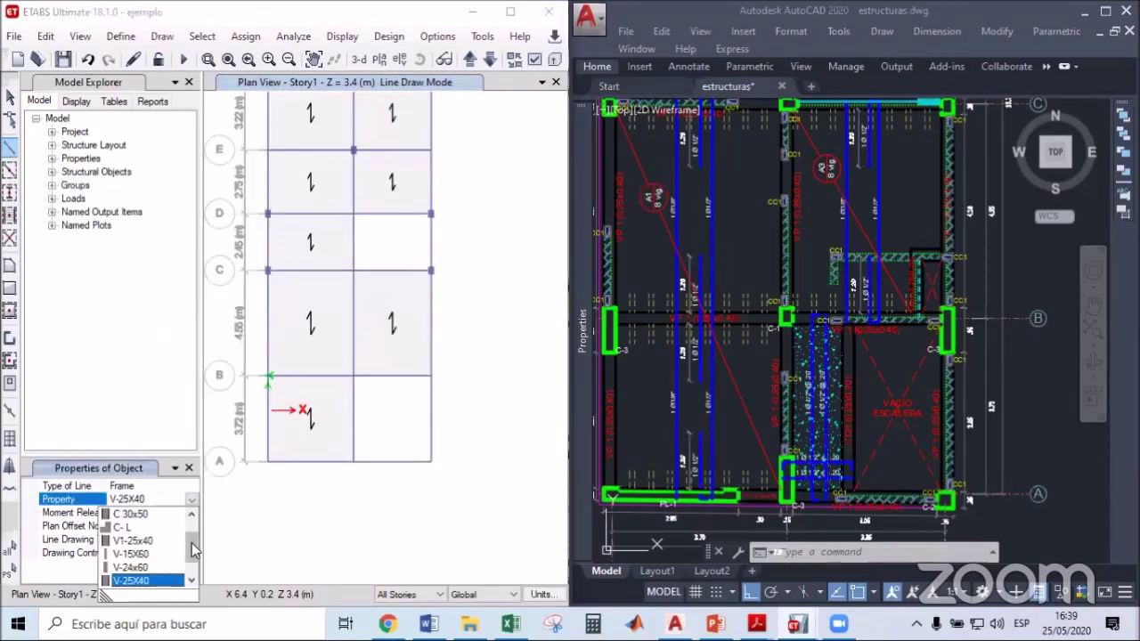
mouse_move(190, 541)
left_mouse_down()
mouse_move(190, 522)
mouse_move(191, 560)
left_mouse_up()
left_click(136, 568)
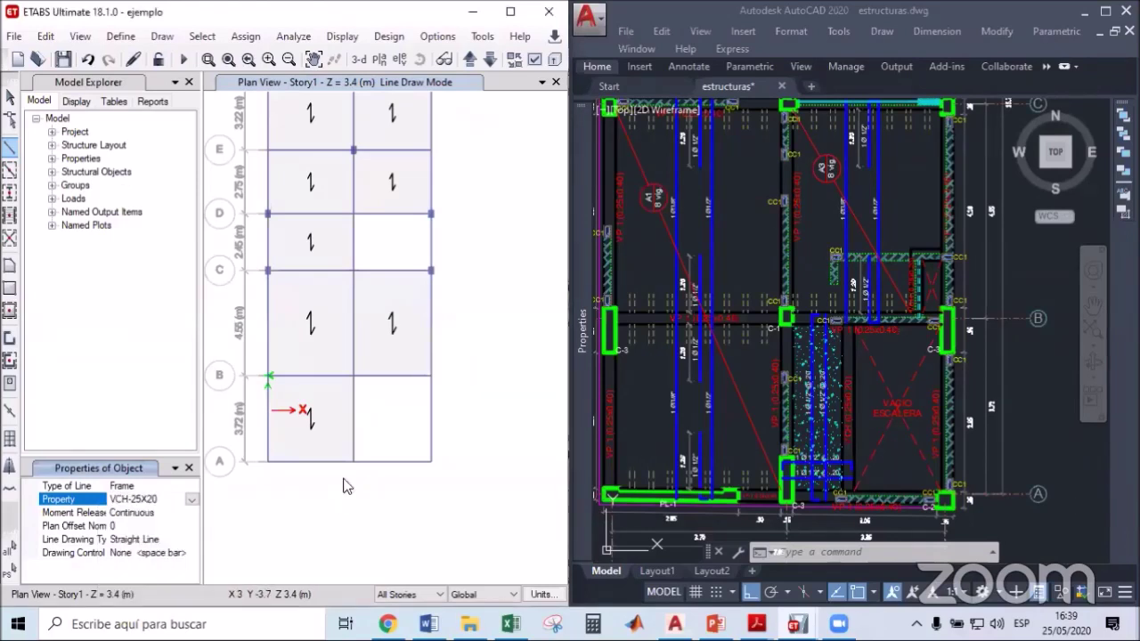
left_click(387, 462)
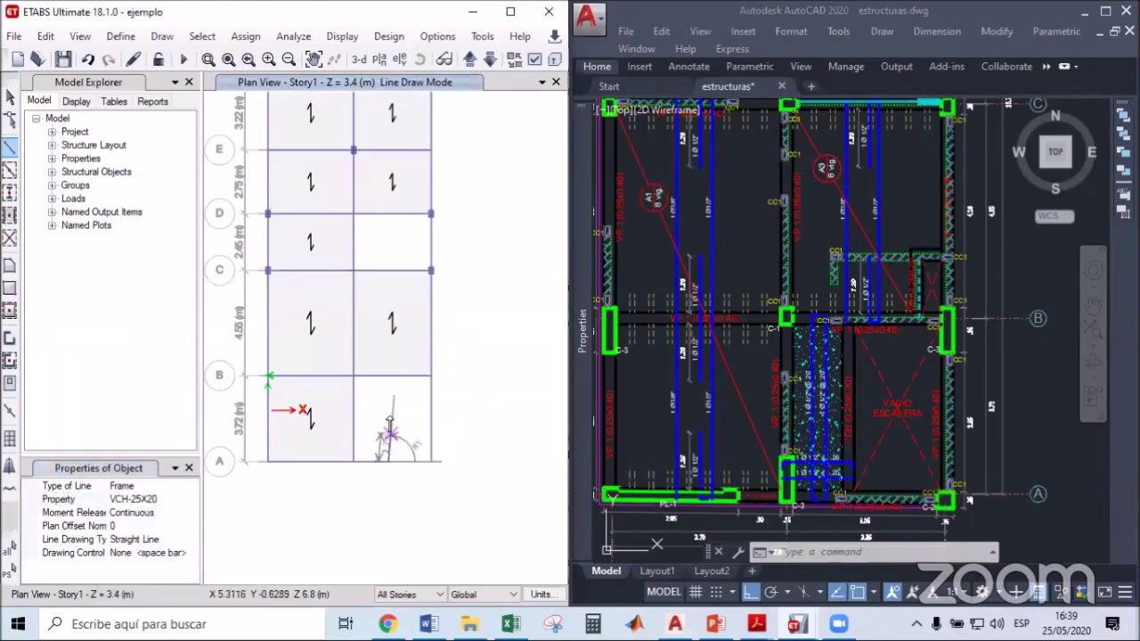
left_click(389, 375)
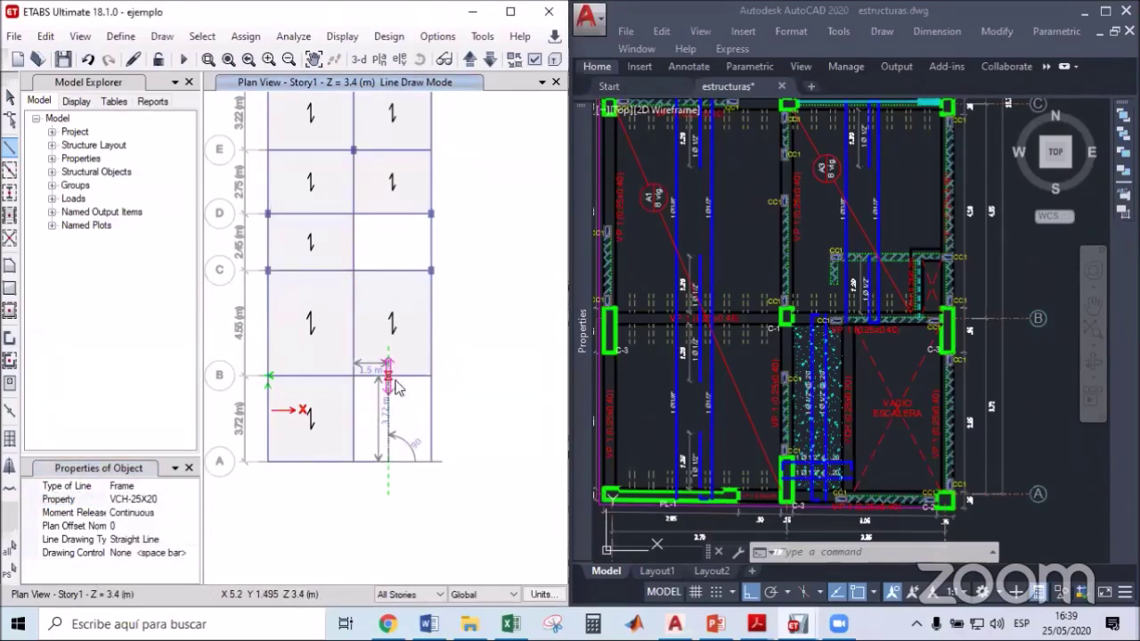
right_click(480, 387)
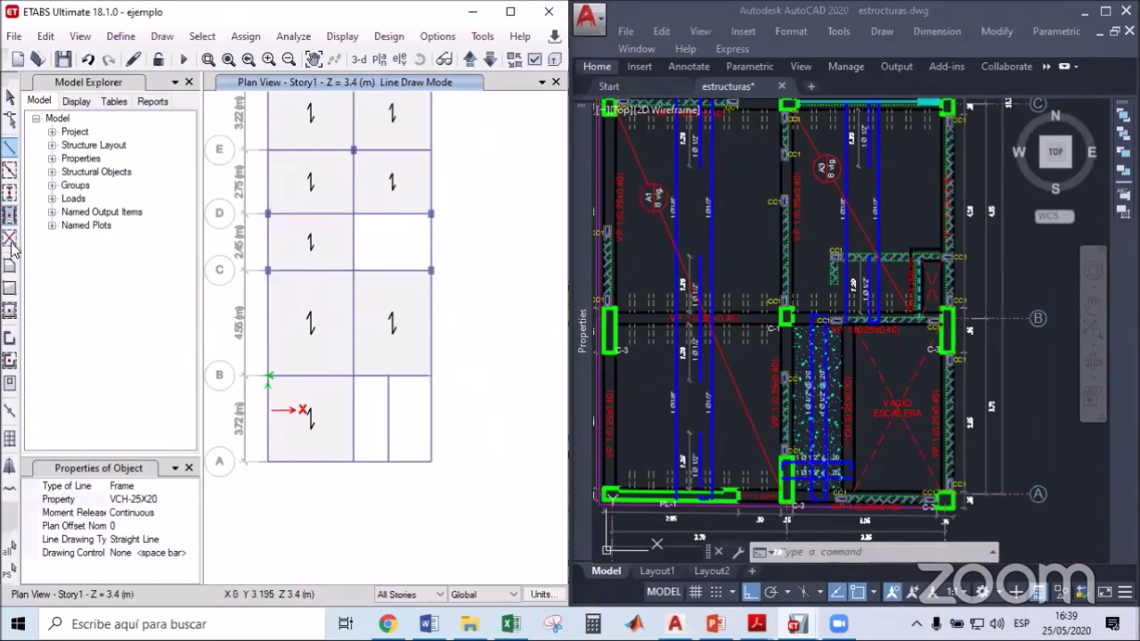
Draw a rectangular ALIG-20 slab between grid 2 and the VCH-25X20 beam, from grid B to grid A.
left_click(11, 288)
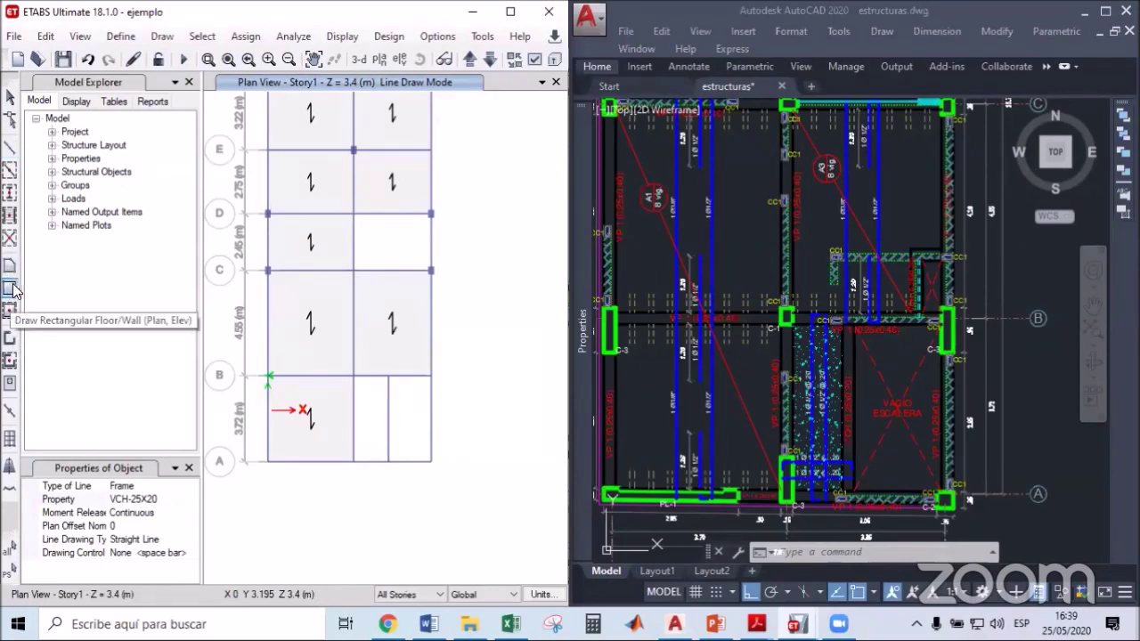
left_click(353, 376)
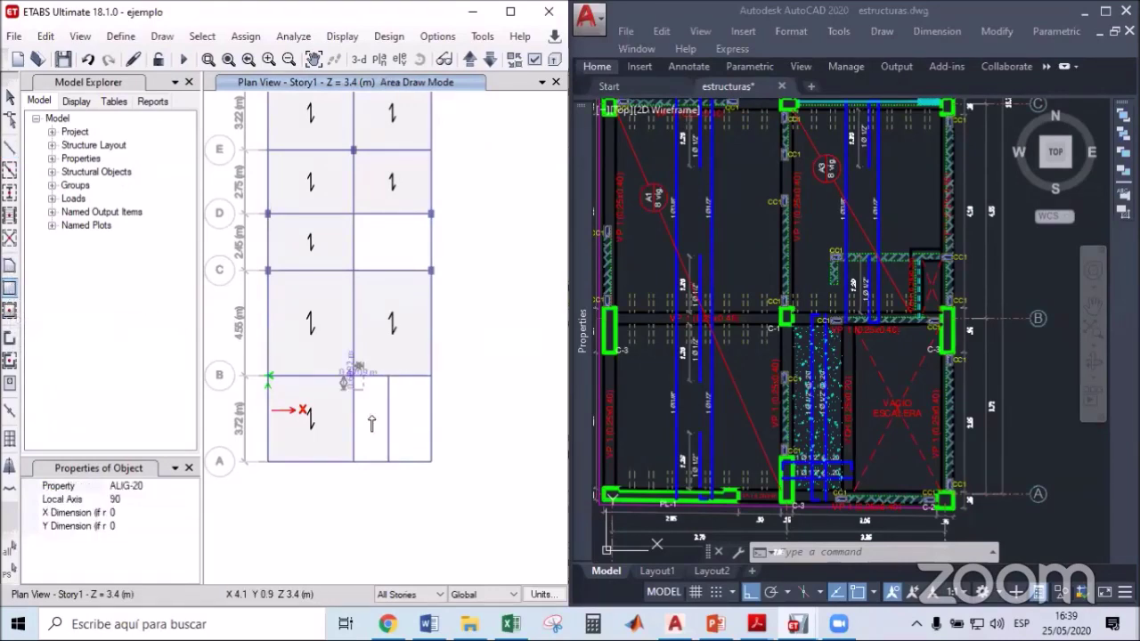
left_click(387, 461)
key("Escape")
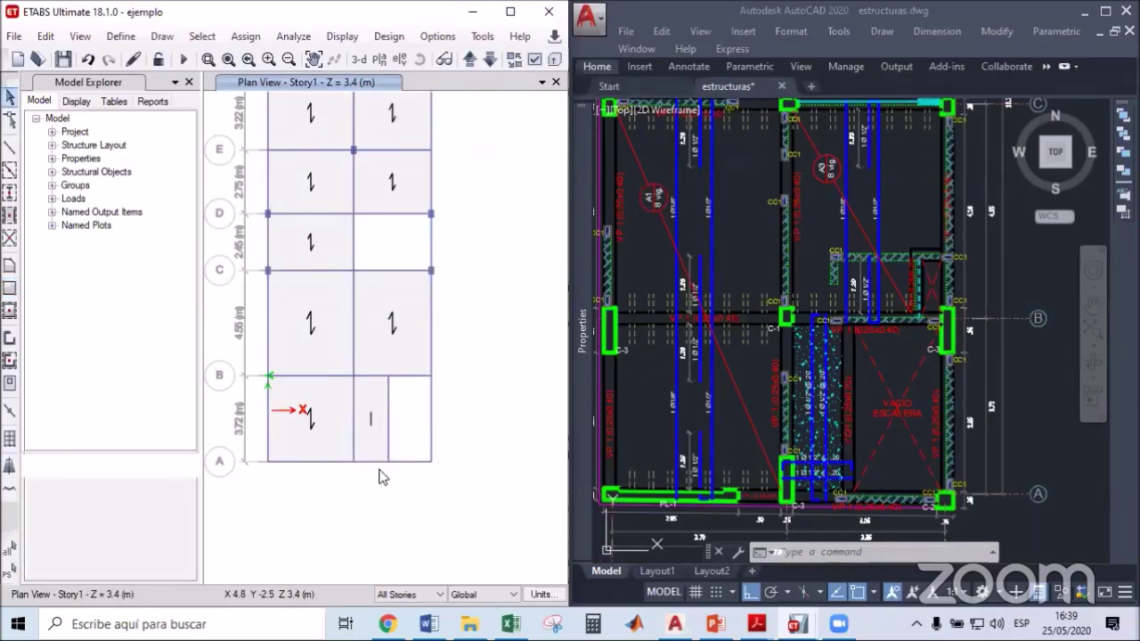
Assign the MACIZA slab section to the narrow slab beside the stair opening on all stories.
left_click(372, 422)
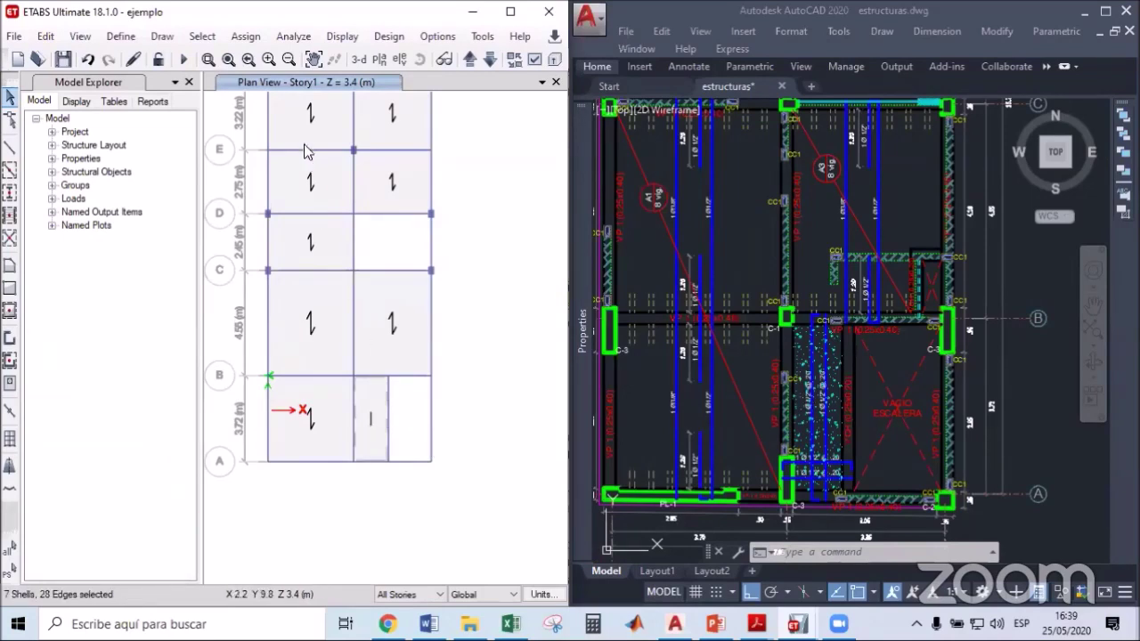
left_click(248, 43)
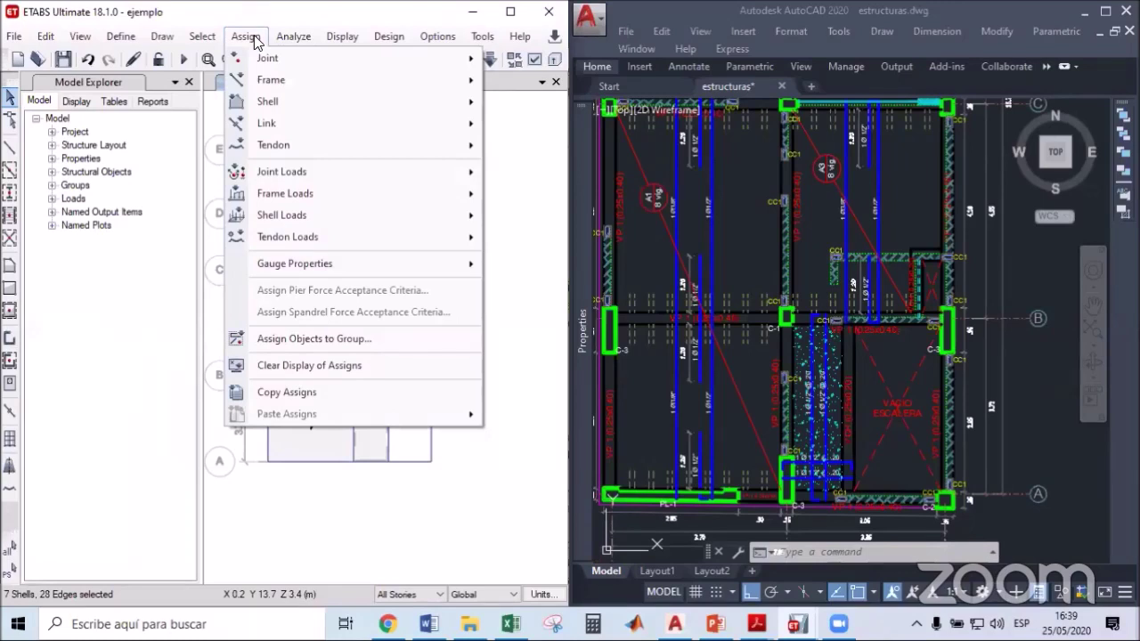
mouse_move(416, 106)
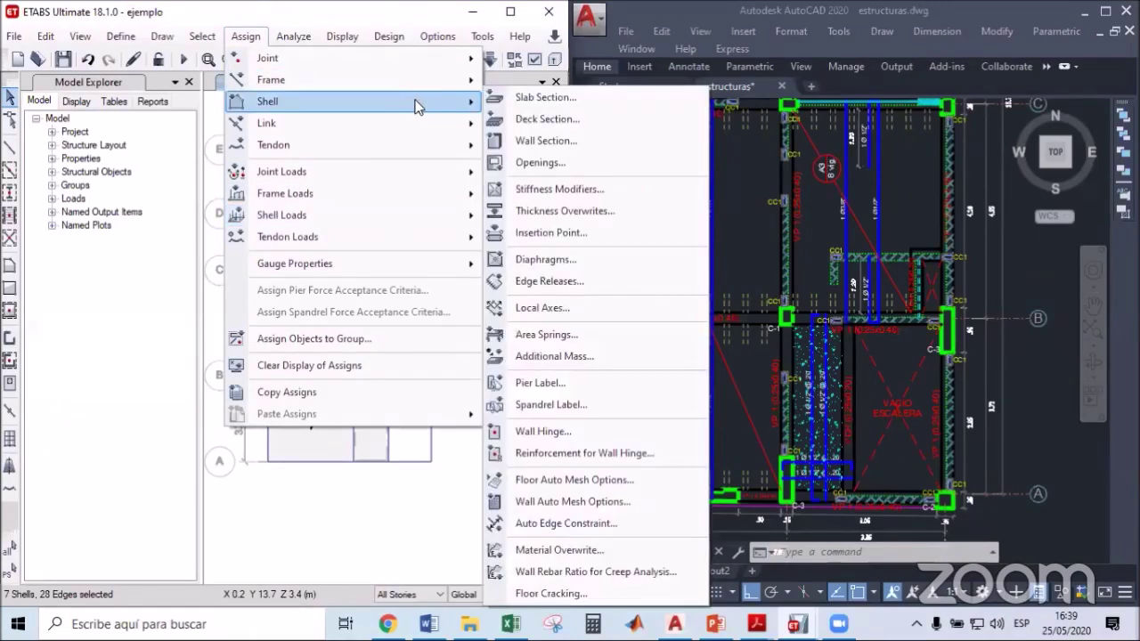
left_click(541, 98)
left_click_drag(449, 125, 274, 101)
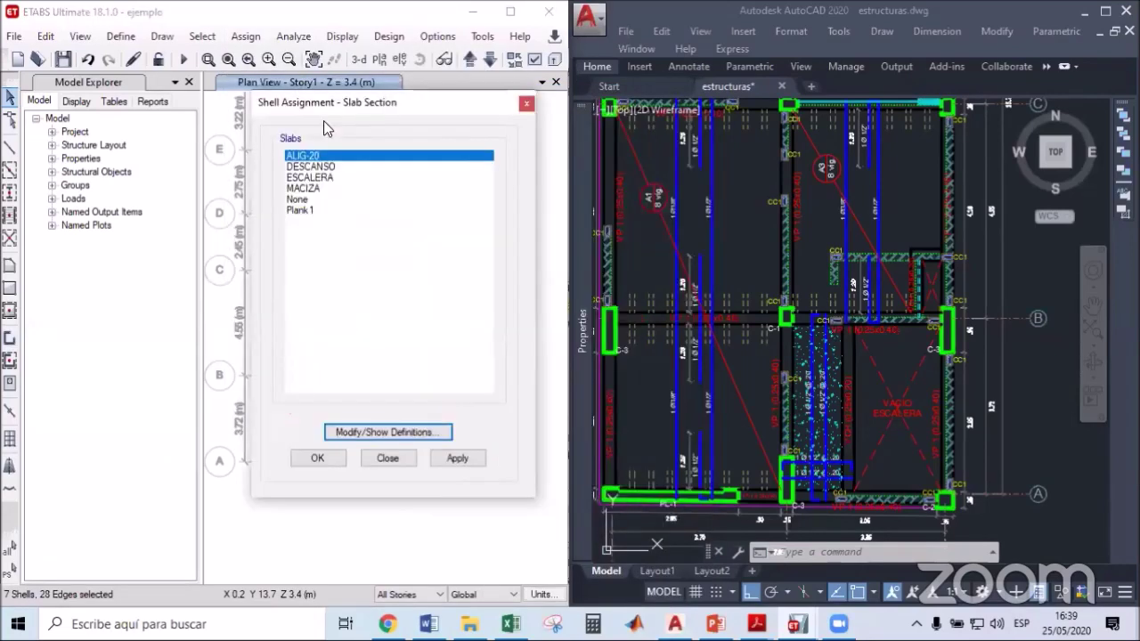
left_click(302, 190)
left_click(311, 458)
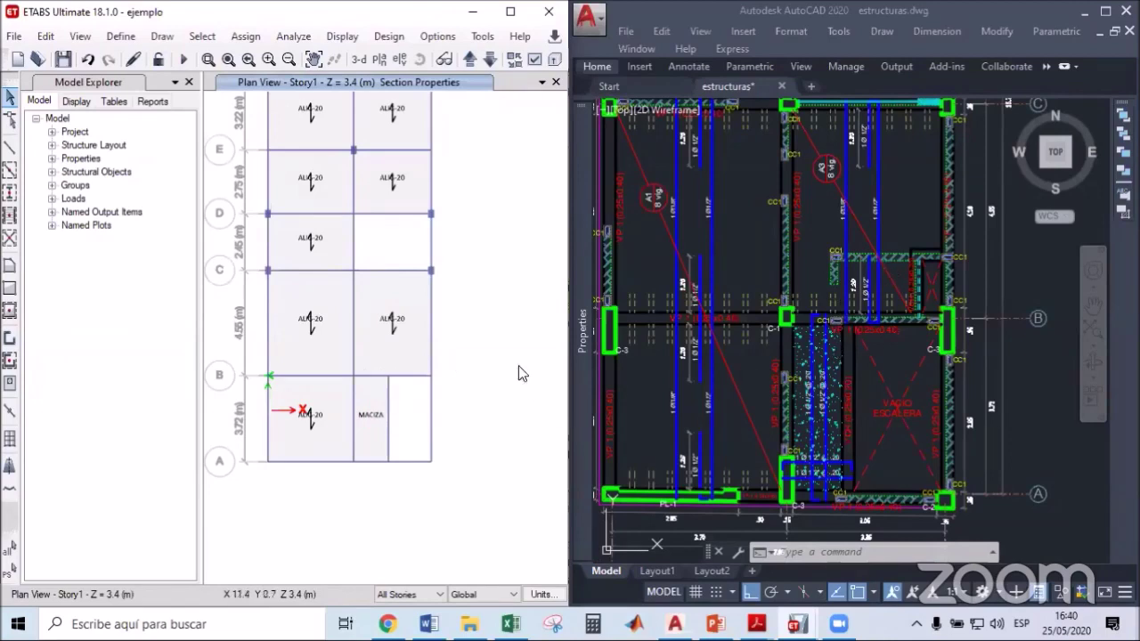
Switch to the ETABS model "cargas y análisis" and examine its Story2 plan layout.
middle_click_drag(456, 353, 457, 450)
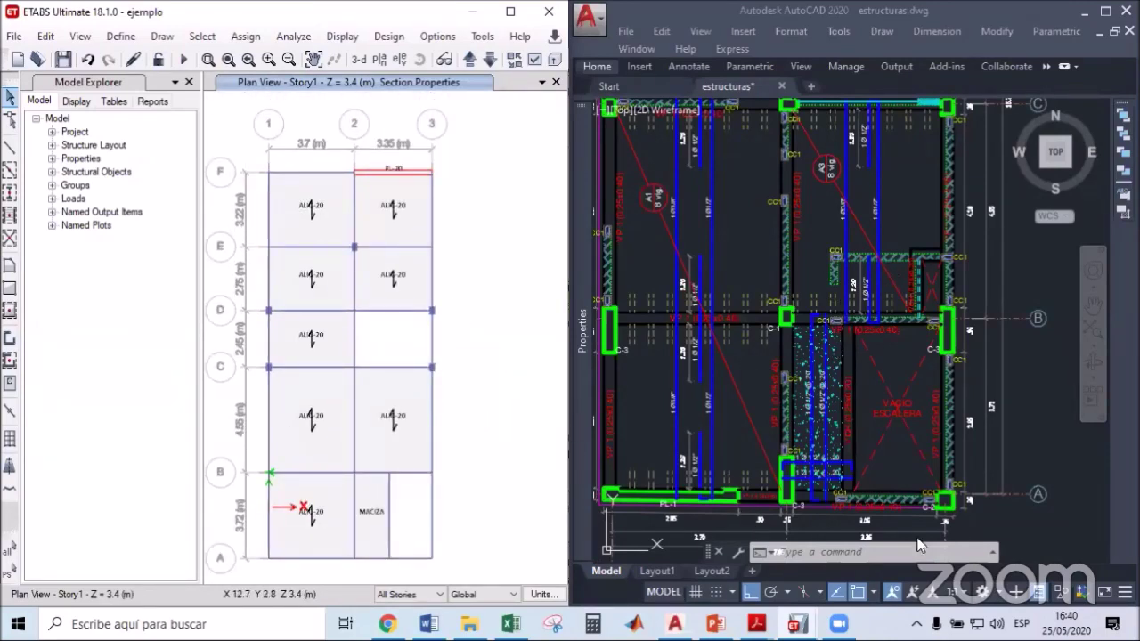
mouse_move(797, 624)
left_click(925, 534)
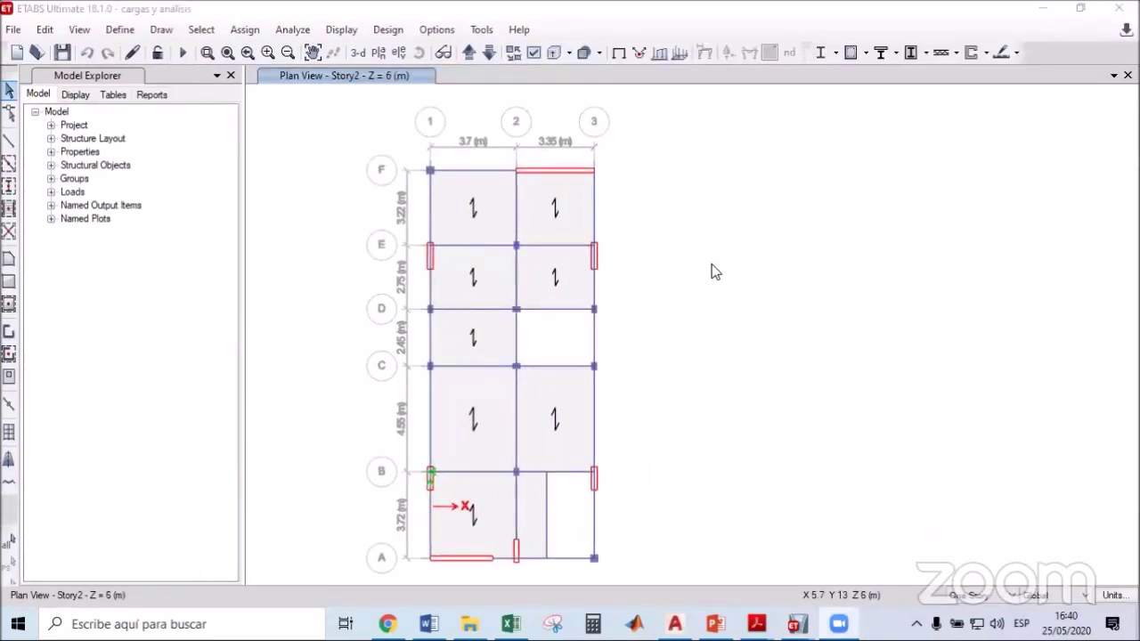
scroll(699, 254, "down", 1)
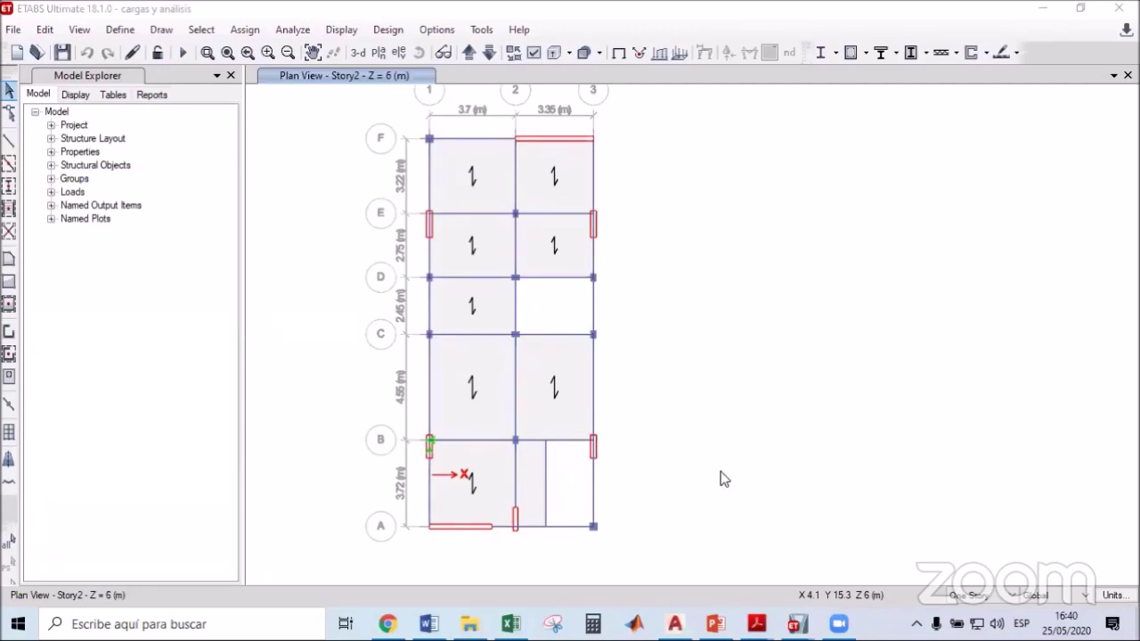
Switch to AutoCAD, maximize estructuras.dwg, and examine the slab, wall and column layout across the structural plan.
left_click(675, 623)
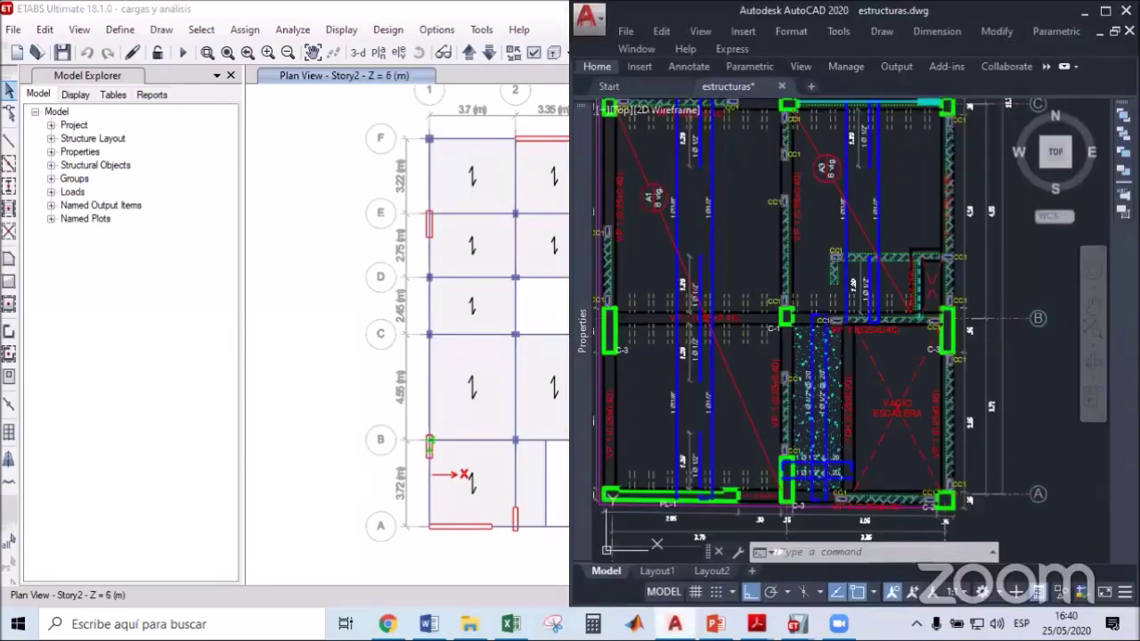
left_click(1106, 11)
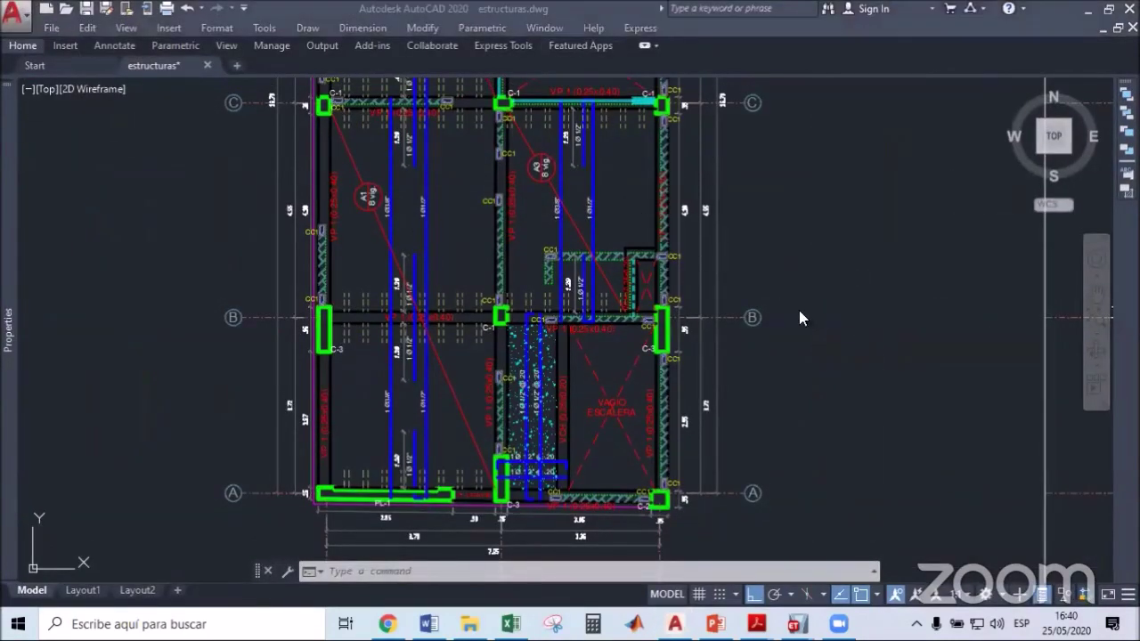
scroll(819, 330, "down", 4)
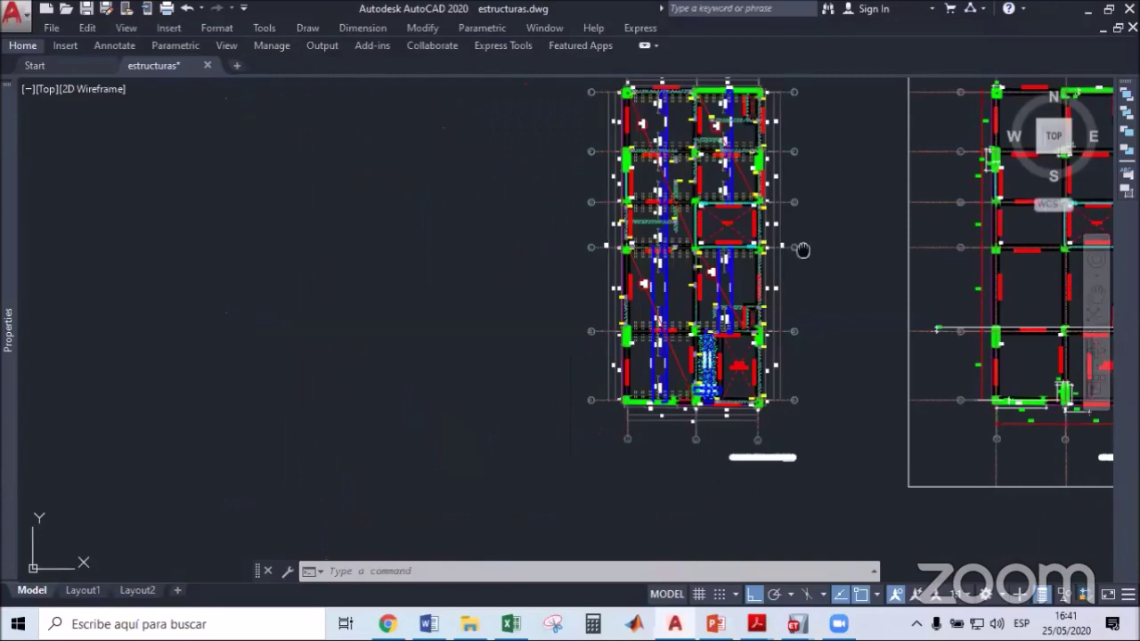
middle_click_drag(801, 247, 735, 291)
scroll(654, 196, "up", 6)
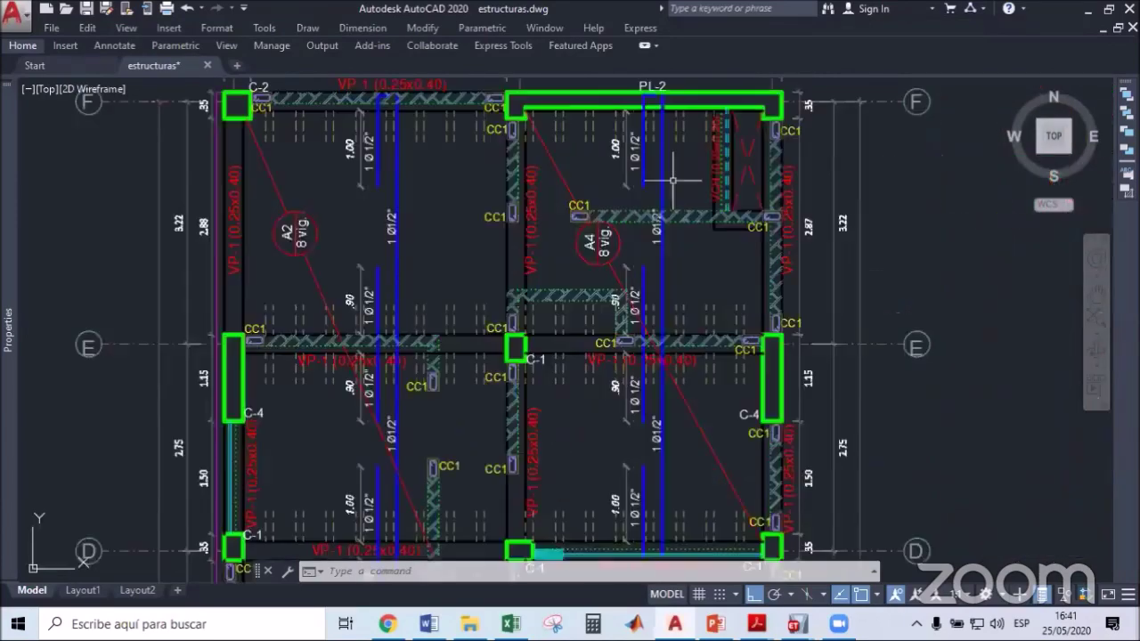
scroll(647, 206, "down", 6)
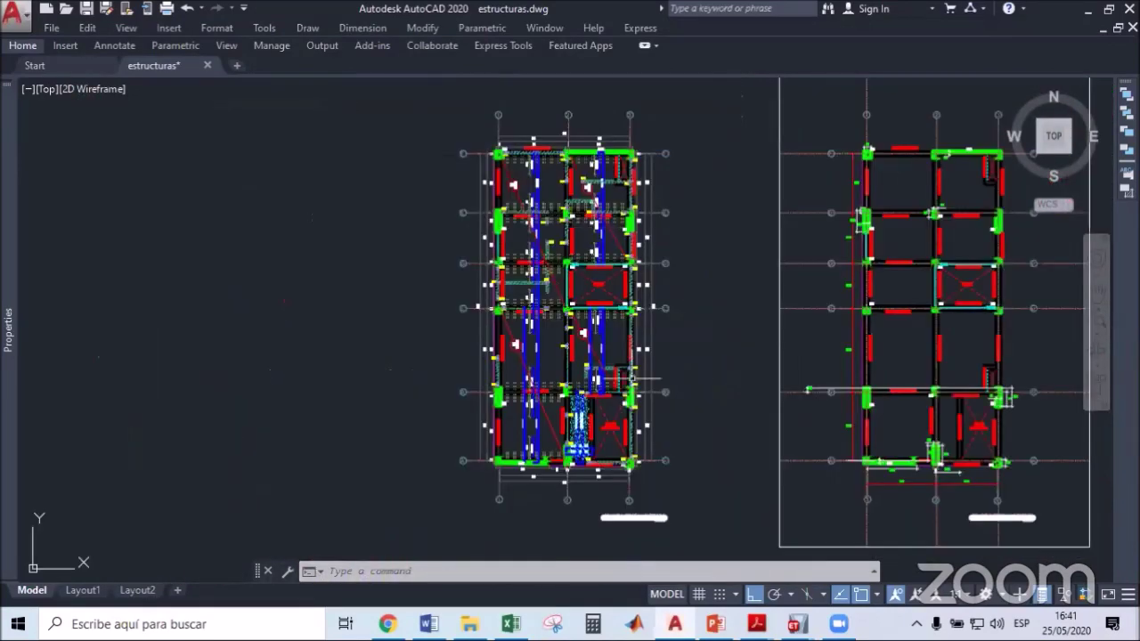
scroll(551, 446, "up", 4)
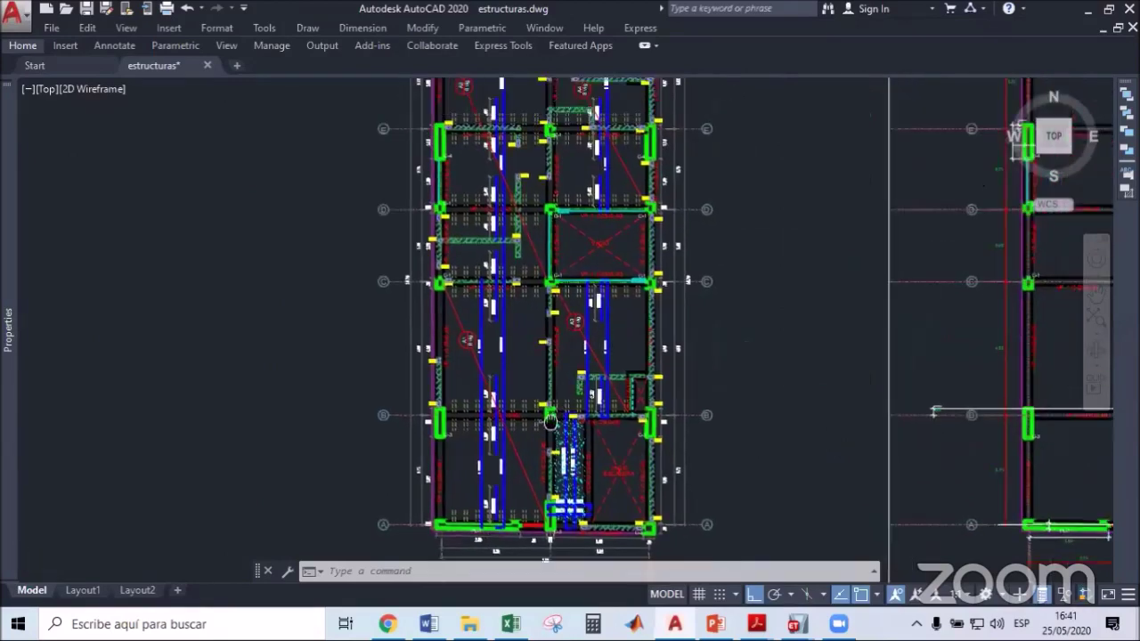
middle_click_drag(562, 236, 520, 400)
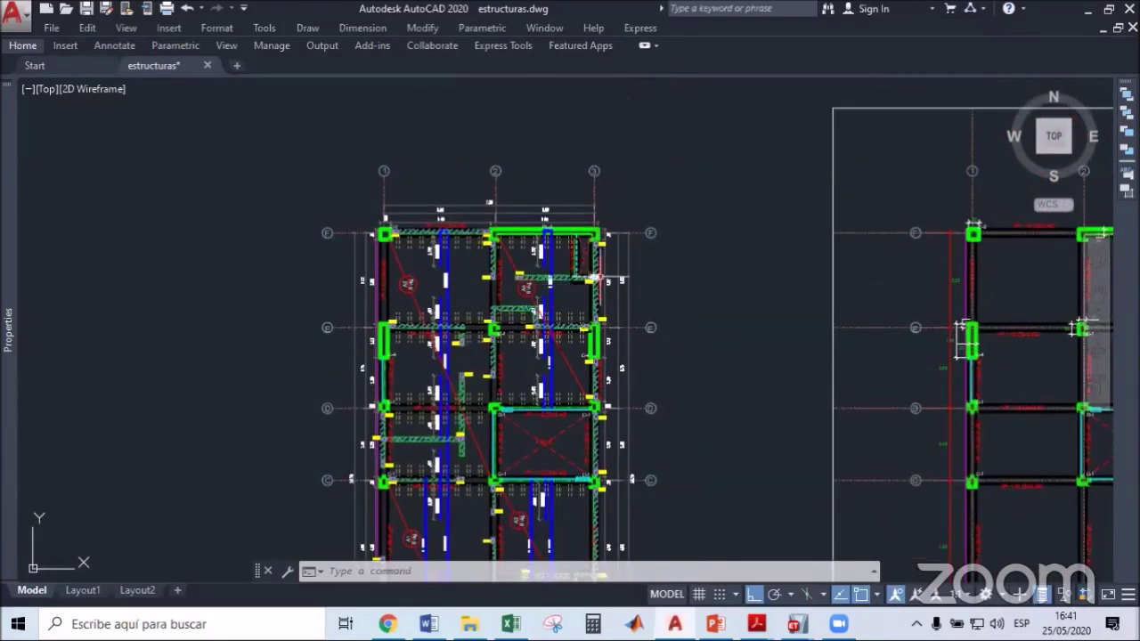
Examine the beams, joists and openings between axes F and A on the floor framing plan.
middle_click_drag(601, 270, 591, 218)
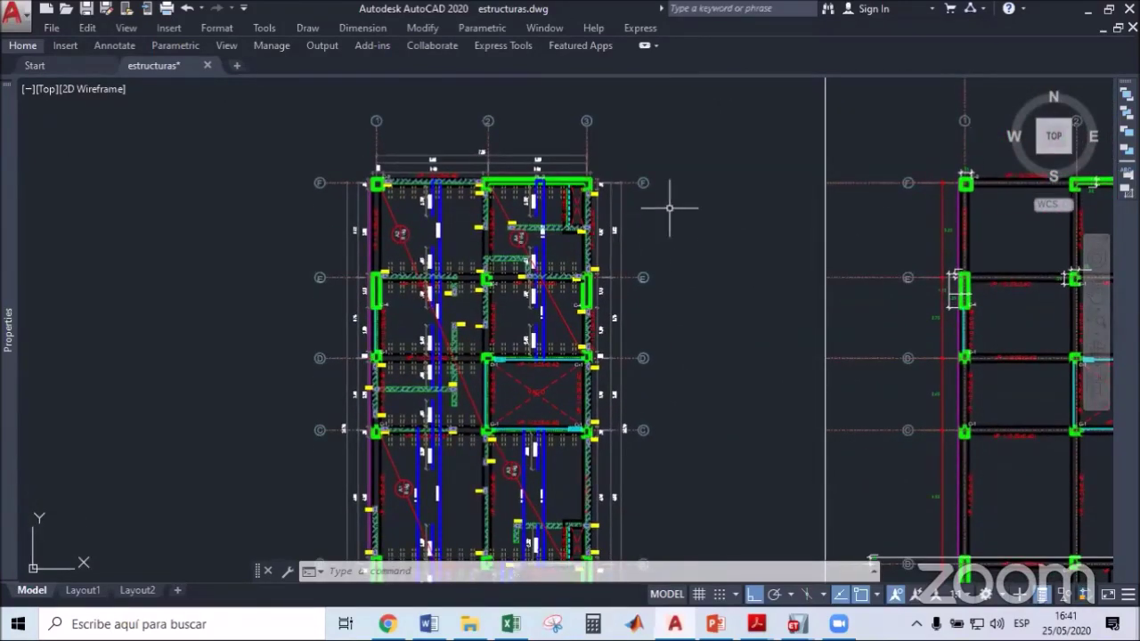
scroll(678, 205, "down", 2)
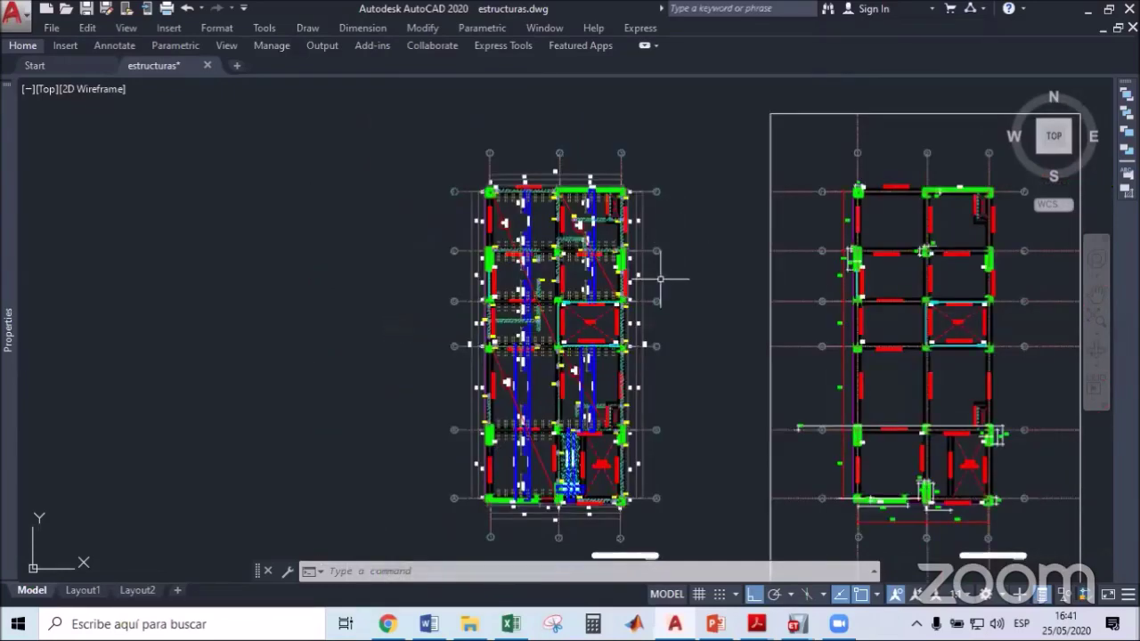
scroll(586, 426, "up", 2)
scroll(651, 203, "up", 2)
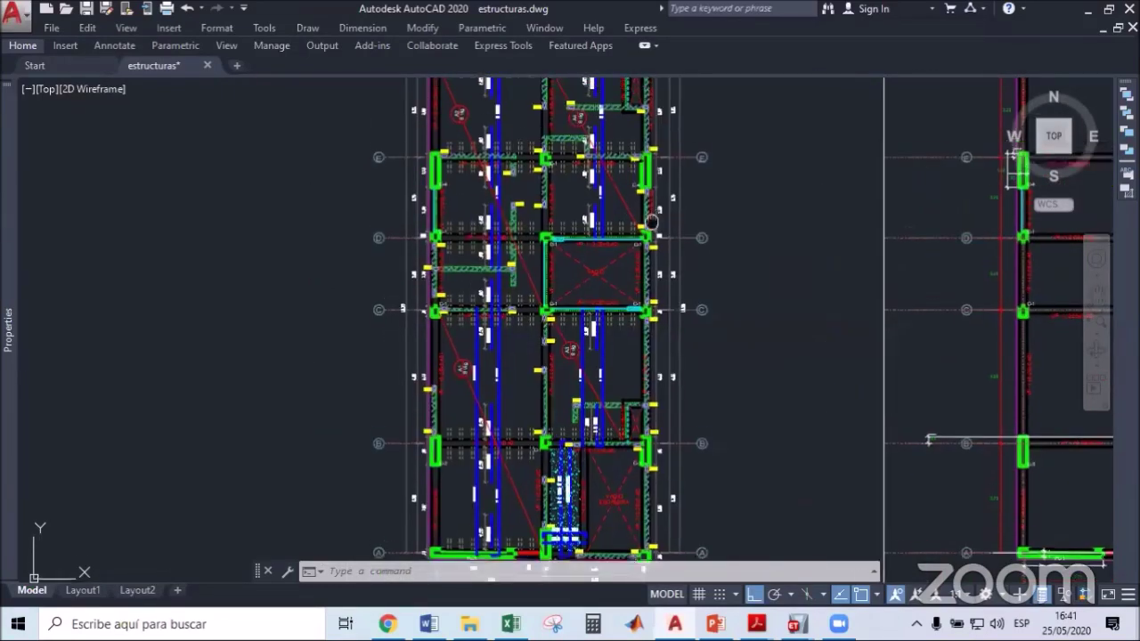
middle_click_drag(644, 198, 640, 226)
middle_click_drag(734, 378, 721, 300)
mouse_move(712, 230)
middle_mouse_down()
mouse_move(707, 279)
mouse_move(720, 326)
middle_mouse_up()
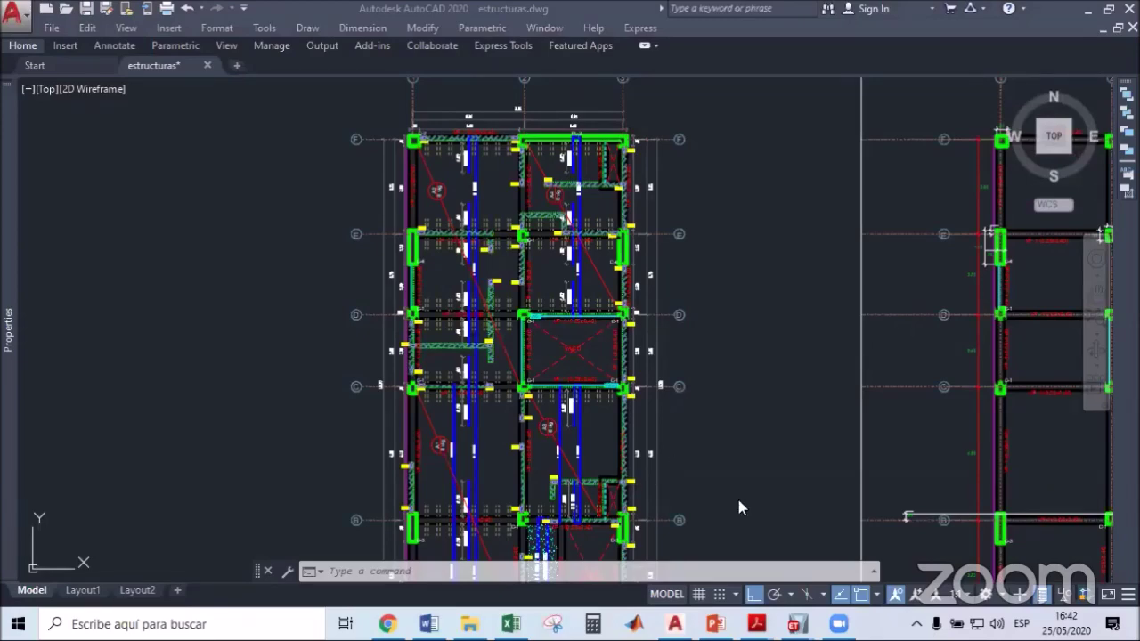
Switch to the ETABS model "cargas y análisis" and display the whole building in 3D.
mouse_move(796, 623)
left_click(908, 547)
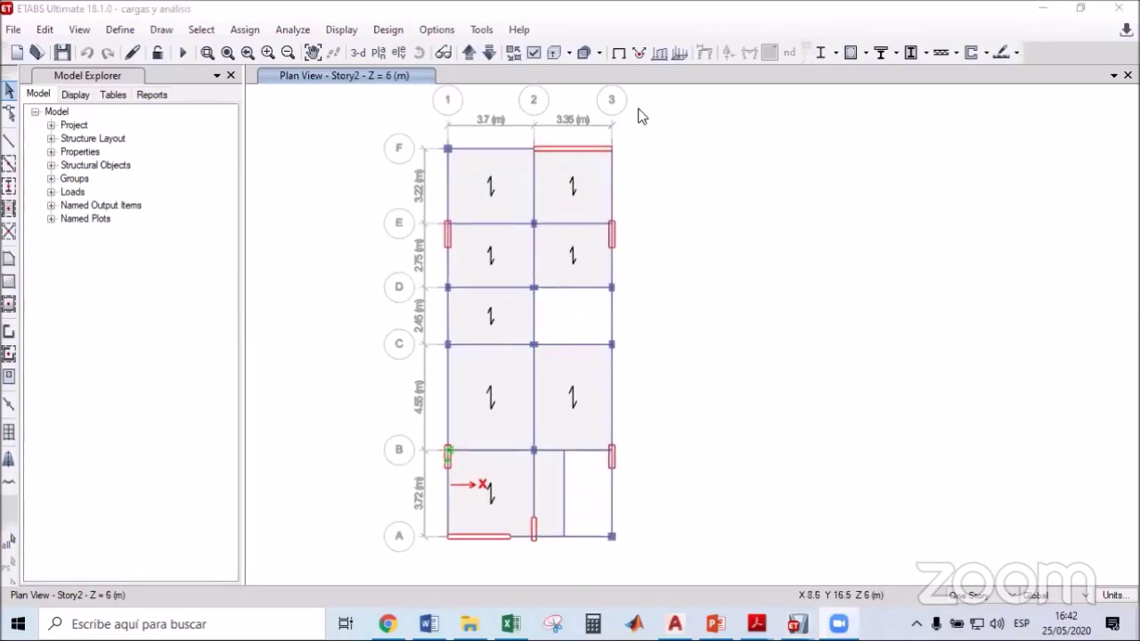
left_click(357, 52)
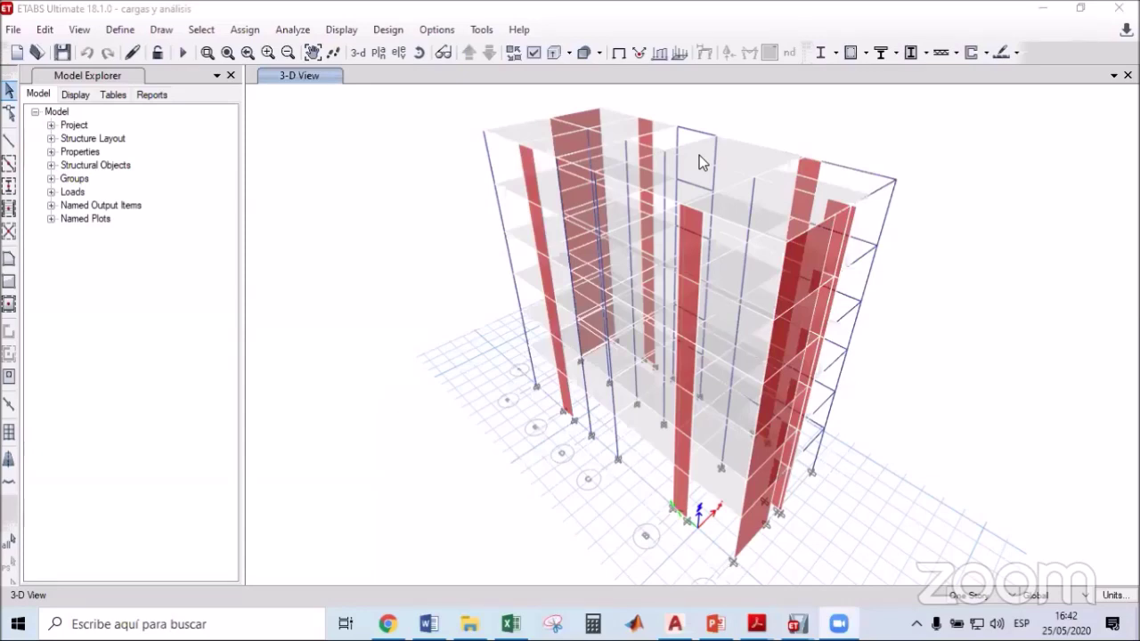
middle_click_drag(387, 223, 356, 229)
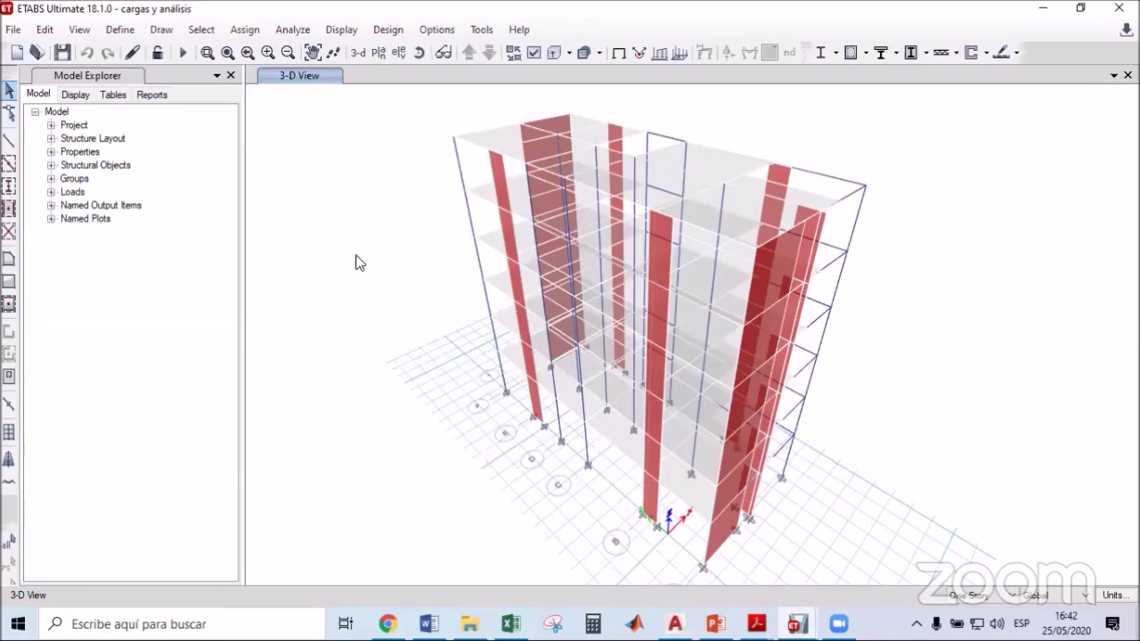
Switch to the Word procedure, highlight item 6, "Crear Load Patterns", and its five bullets in yellow, and return to ETABS.
left_click(428, 623)
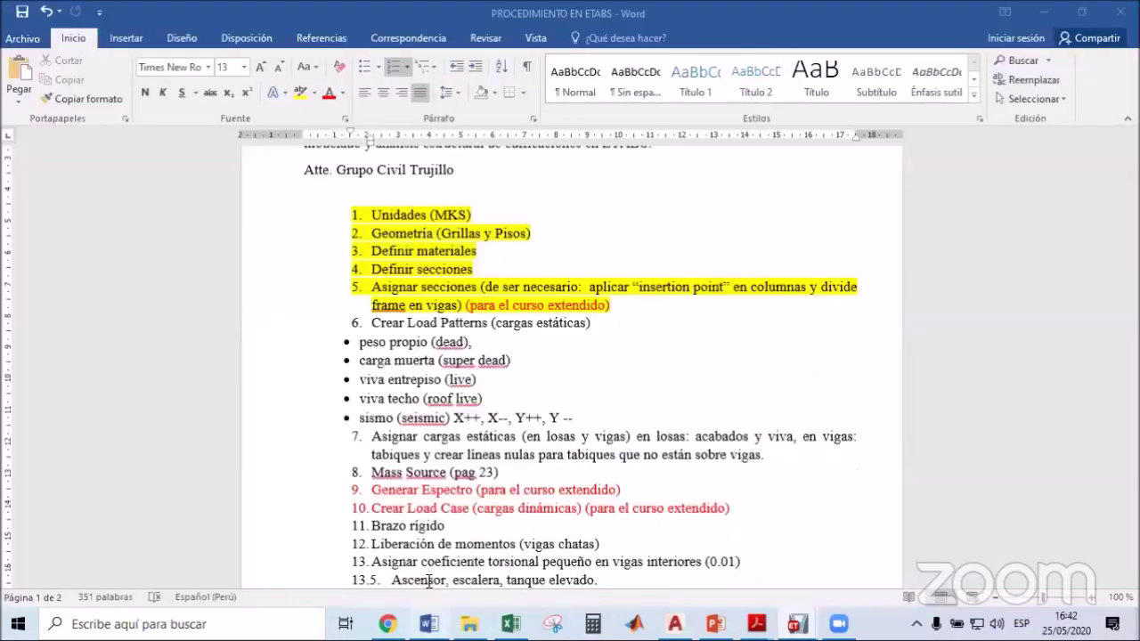
left_click_drag(370, 322, 593, 418)
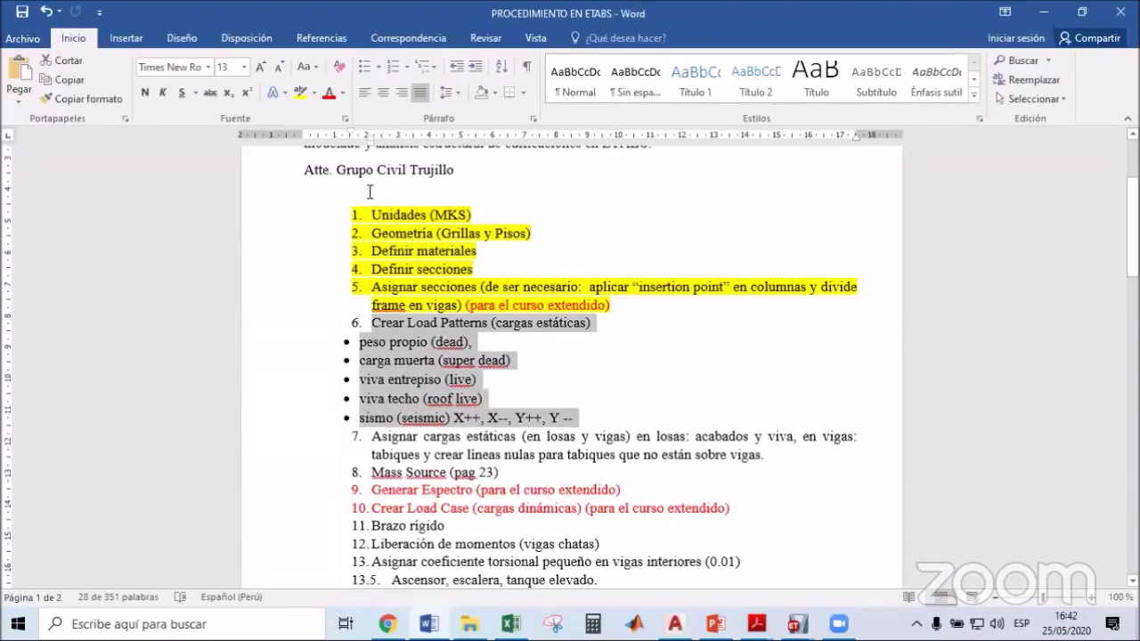
left_click(300, 92)
key("Right")
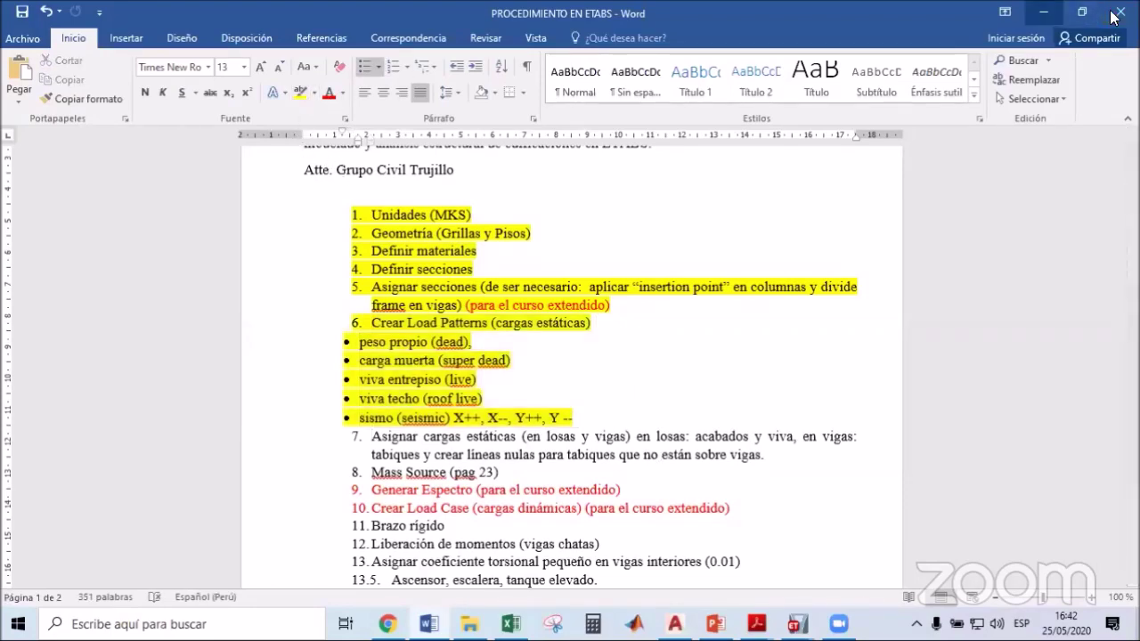
left_click(1118, 13)
Open the load pattern definitions and review the Peso Propio, Muerta, Viva Entrepiso and Viva Techo types and self-weight multipliers.
left_click(118, 31)
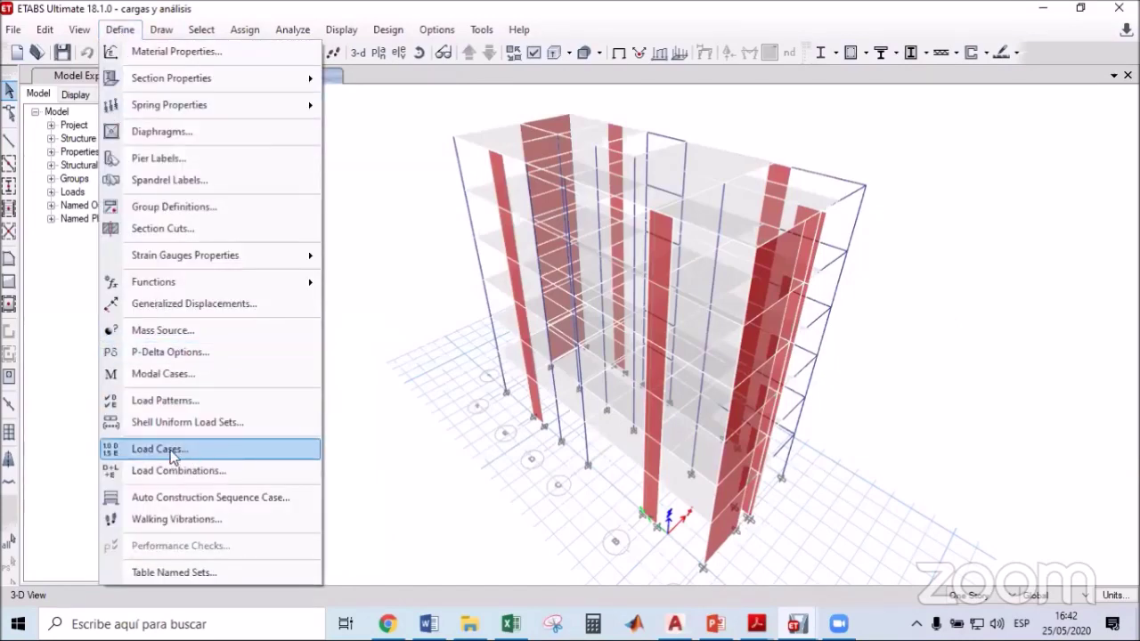
left_click(168, 407)
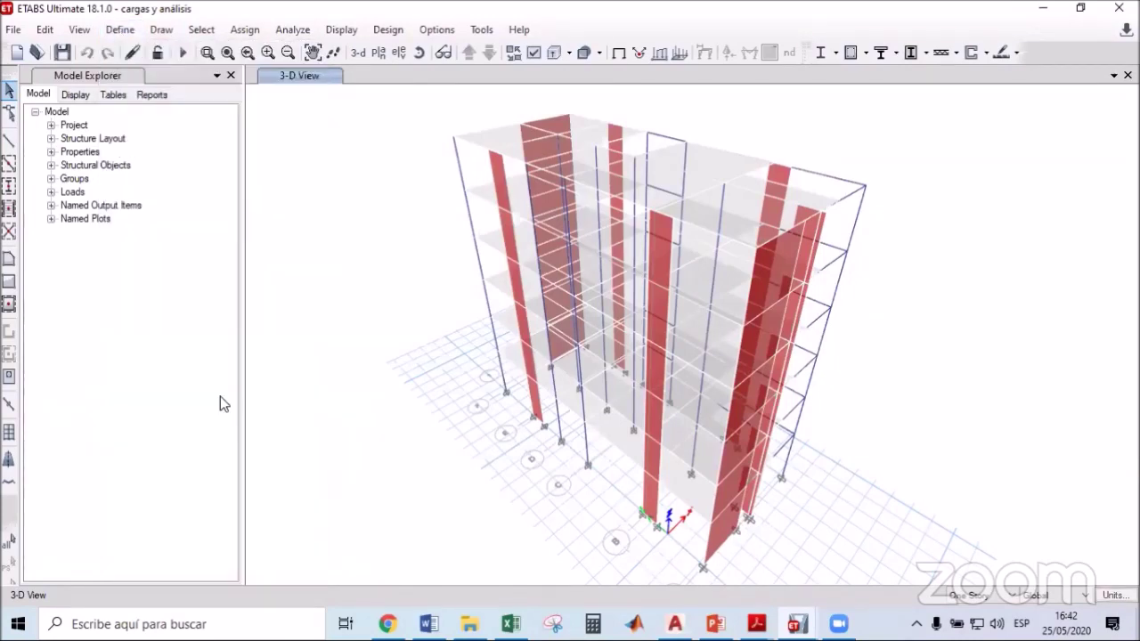
left_click_drag(460, 194, 432, 172)
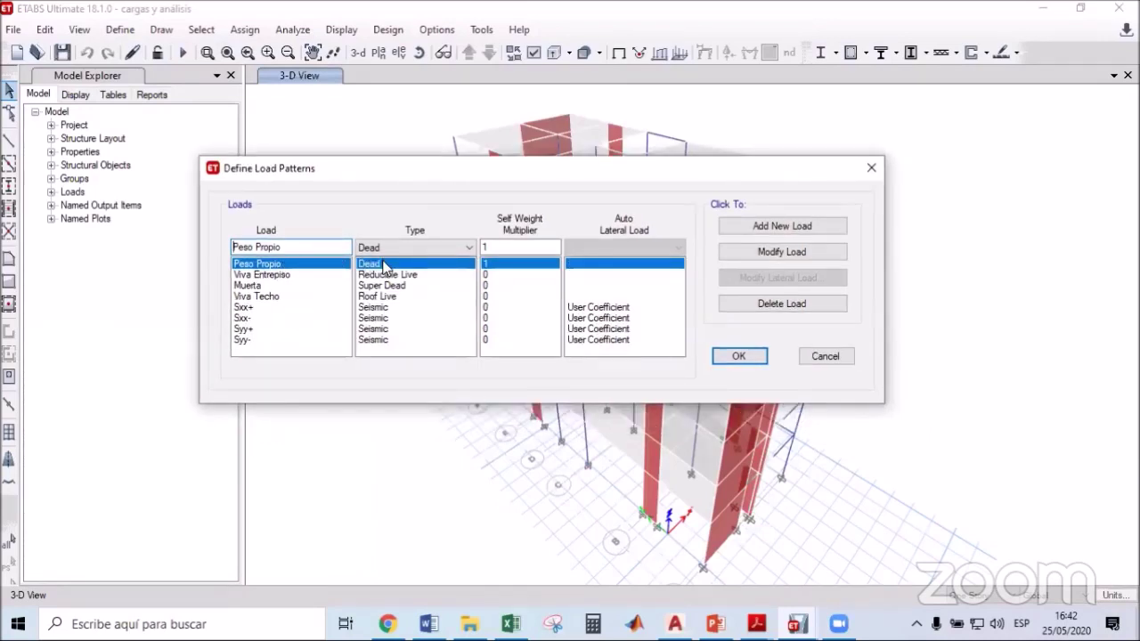
left_click(511, 250)
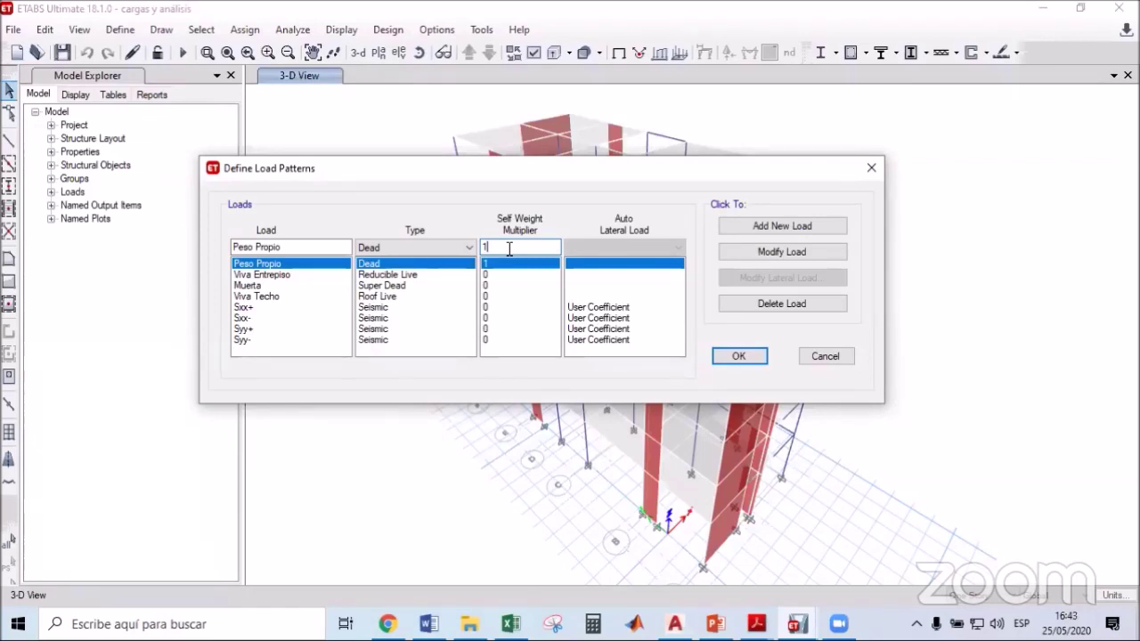
left_click(249, 295)
left_click(367, 284)
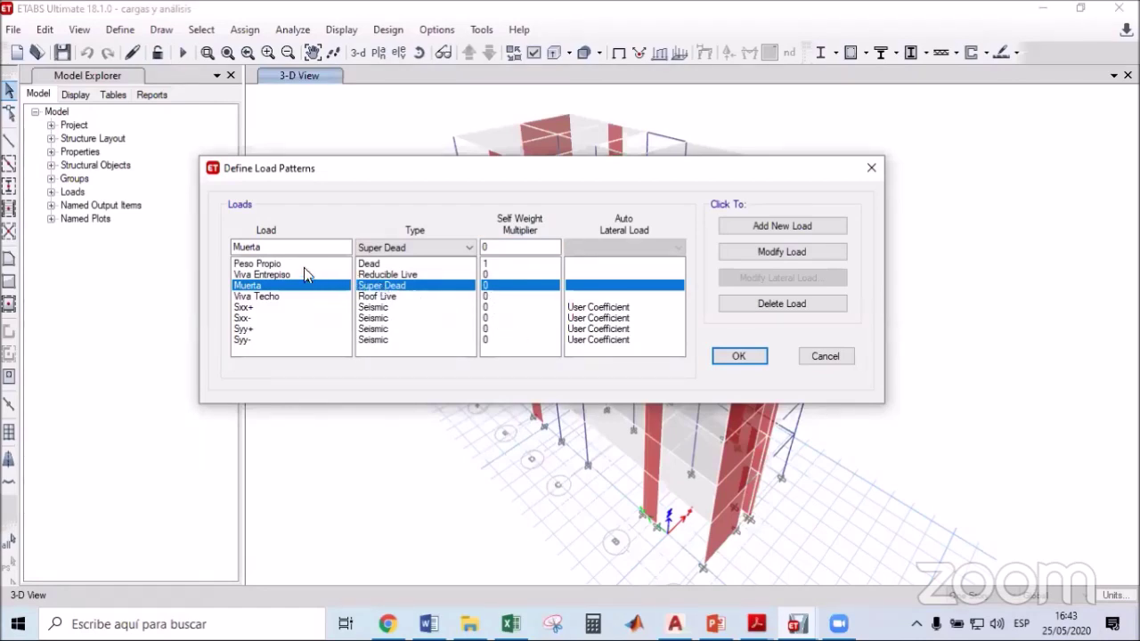
left_click(269, 274)
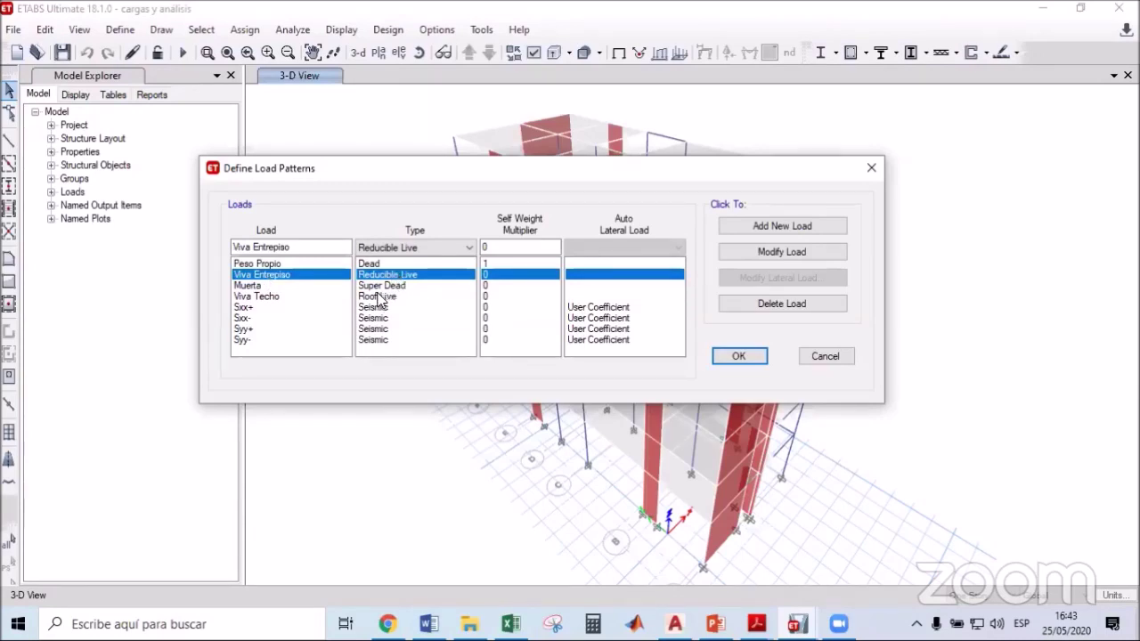
left_click(376, 295)
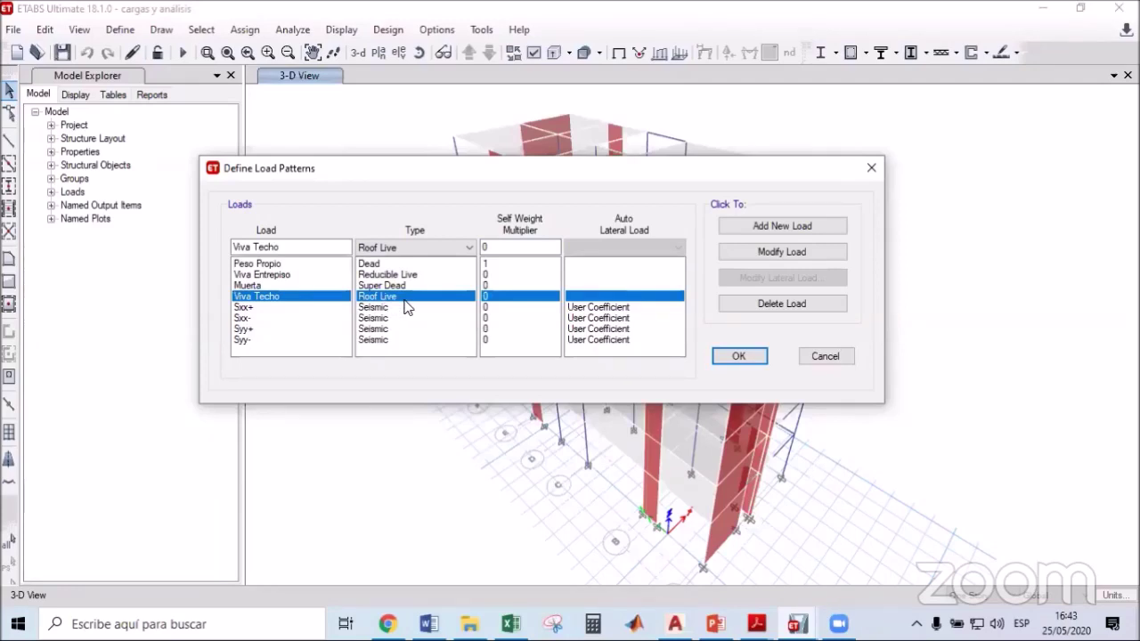
Review the Sxx+, Sxx-, Syy+ and Syy- seismic load patterns.
left_click(254, 307)
left_click(249, 318)
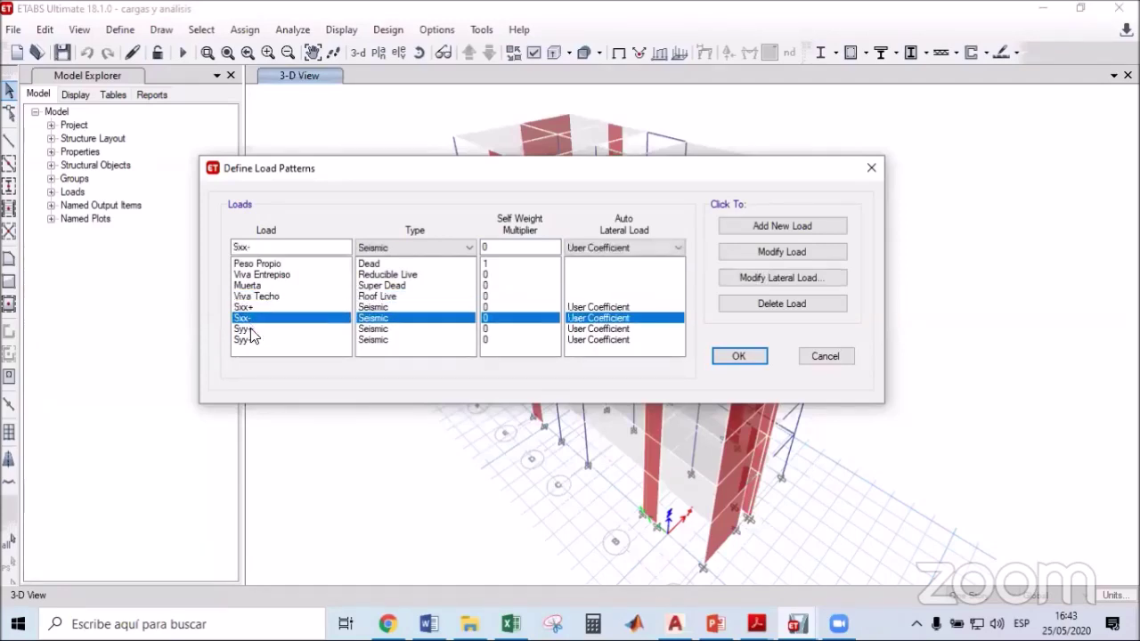
left_click(250, 328)
left_click(248, 339)
left_click(268, 307)
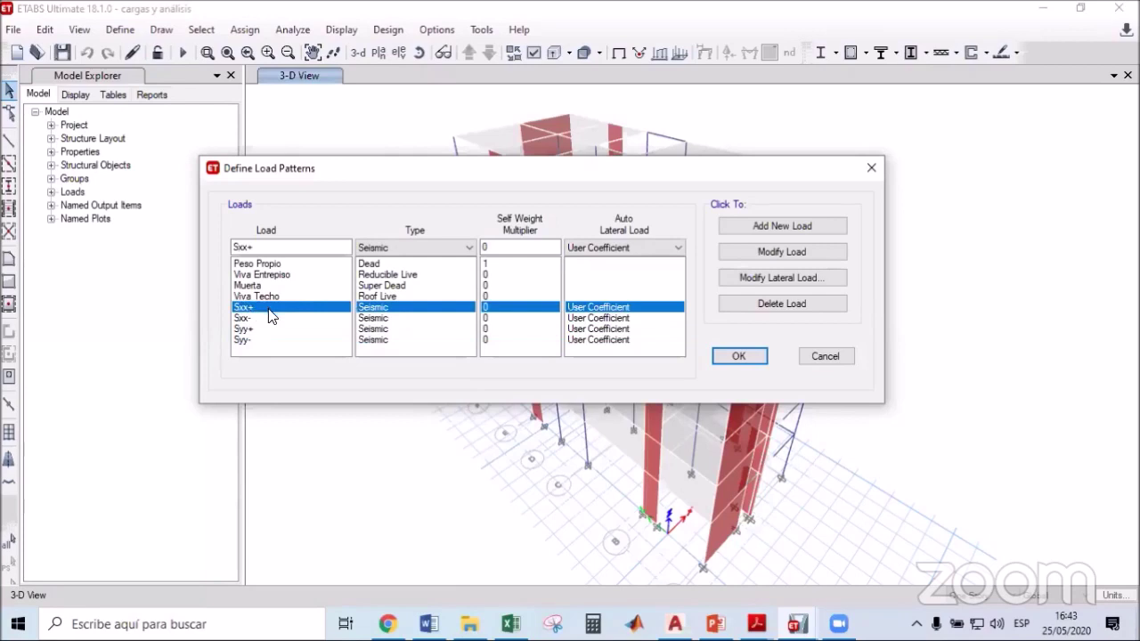
left_click(254, 318)
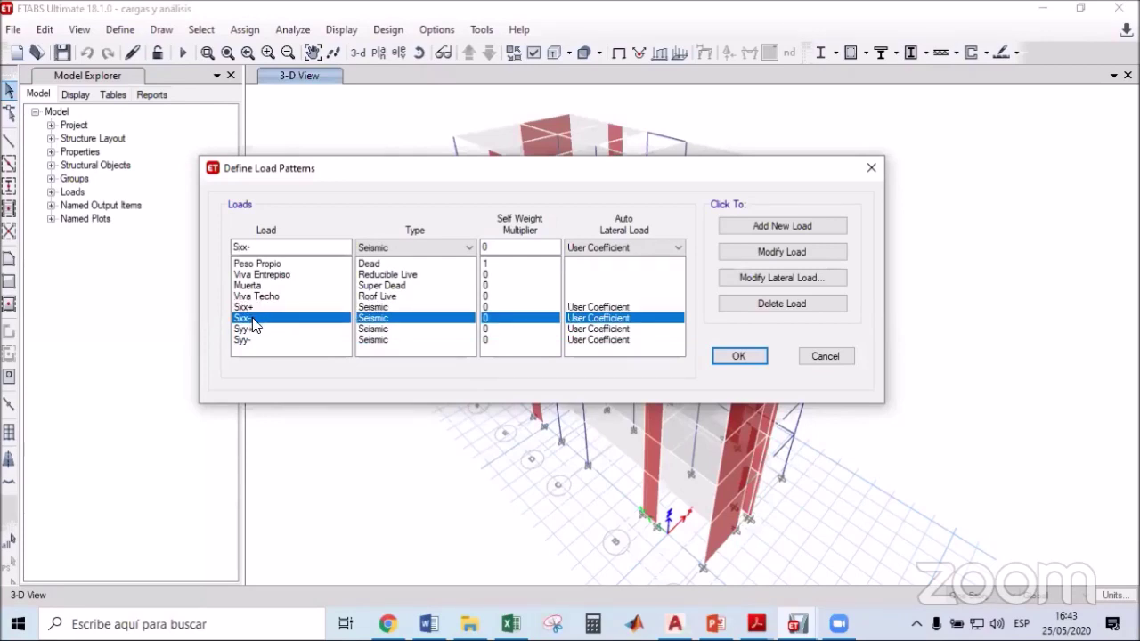
left_click(254, 308)
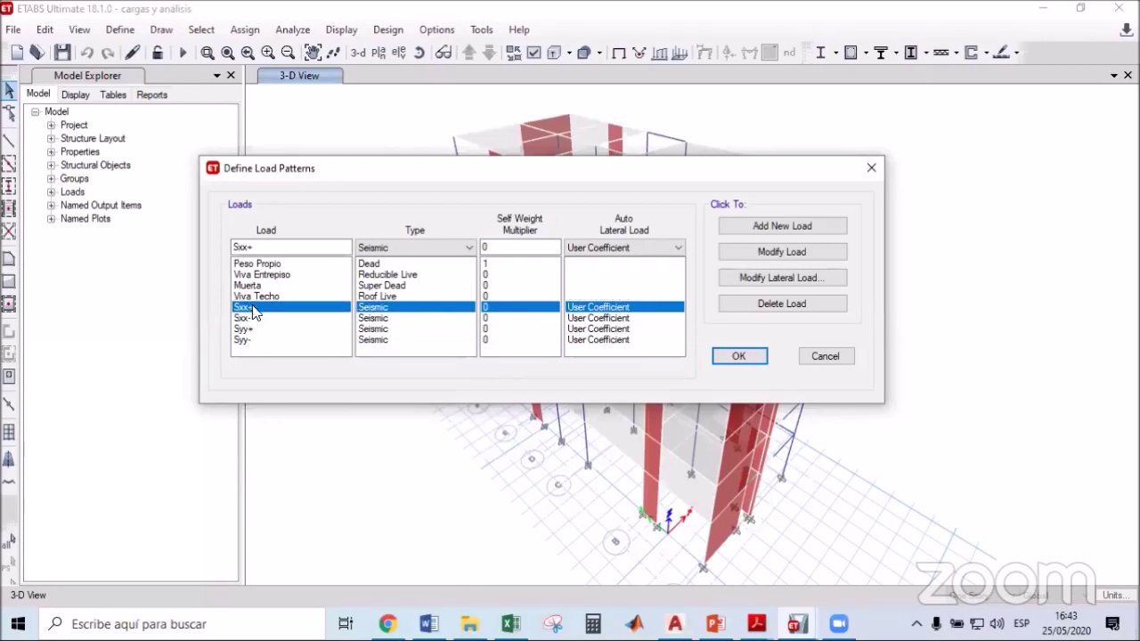
Examine the direction and eccentricity options in the lateral load settings of Sxx+, and close them without saving.
left_click(766, 277)
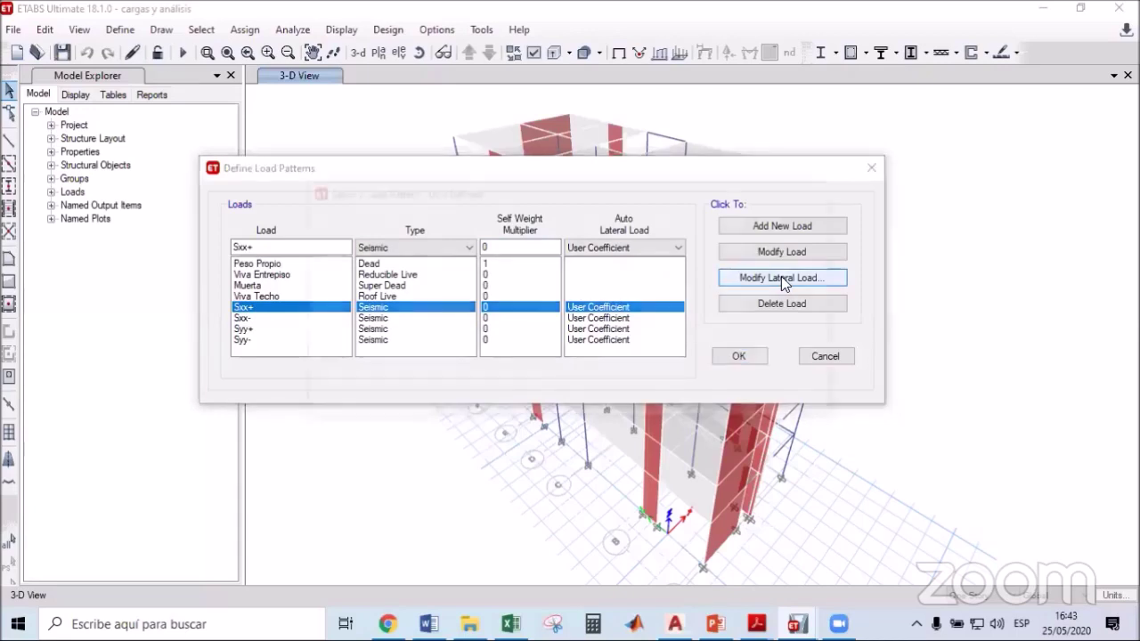
left_click_drag(444, 198, 447, 164)
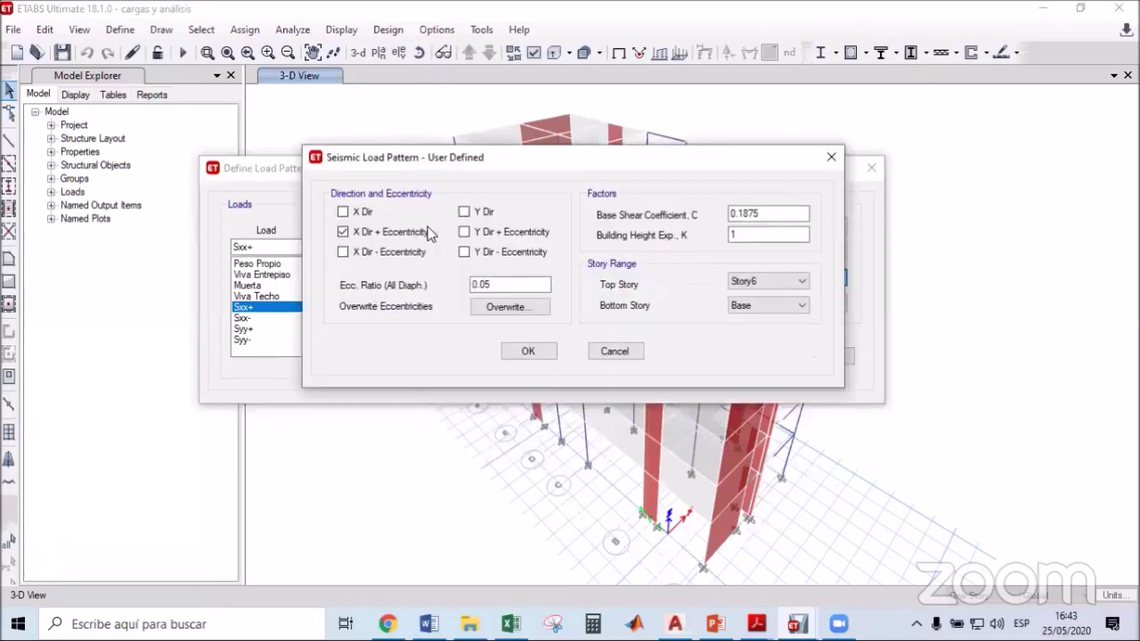
left_click(344, 253)
left_click(344, 253)
left_click(829, 158)
Open the lateral load settings of Sxx- and examine its X direction eccentricity option and eccentricity ratio.
left_click(244, 318)
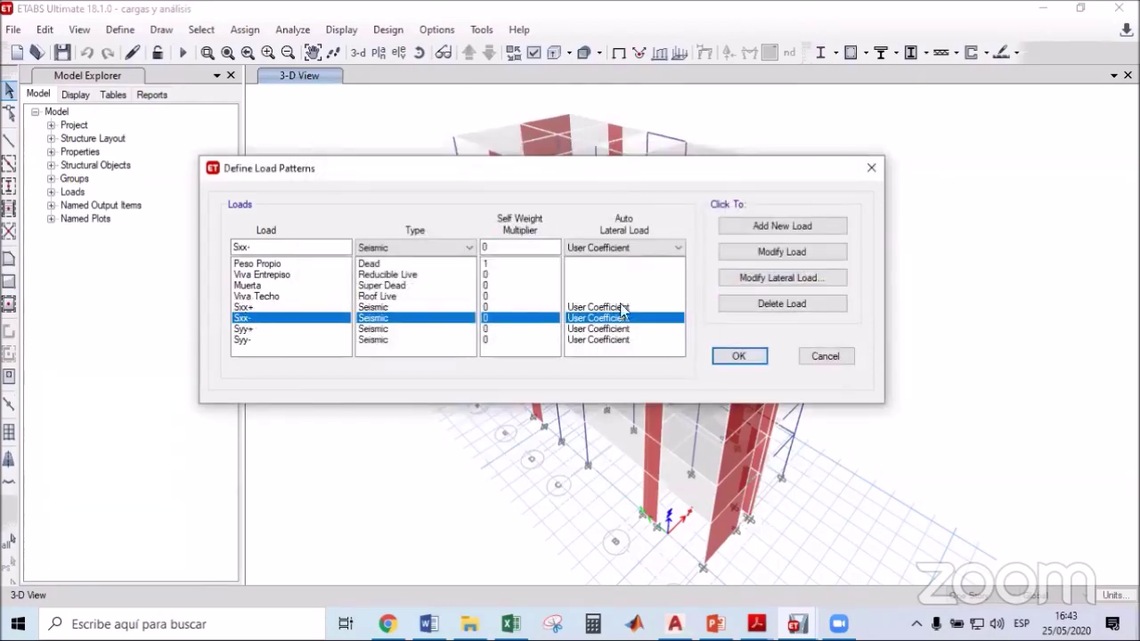
left_click(777, 277)
left_click(339, 285)
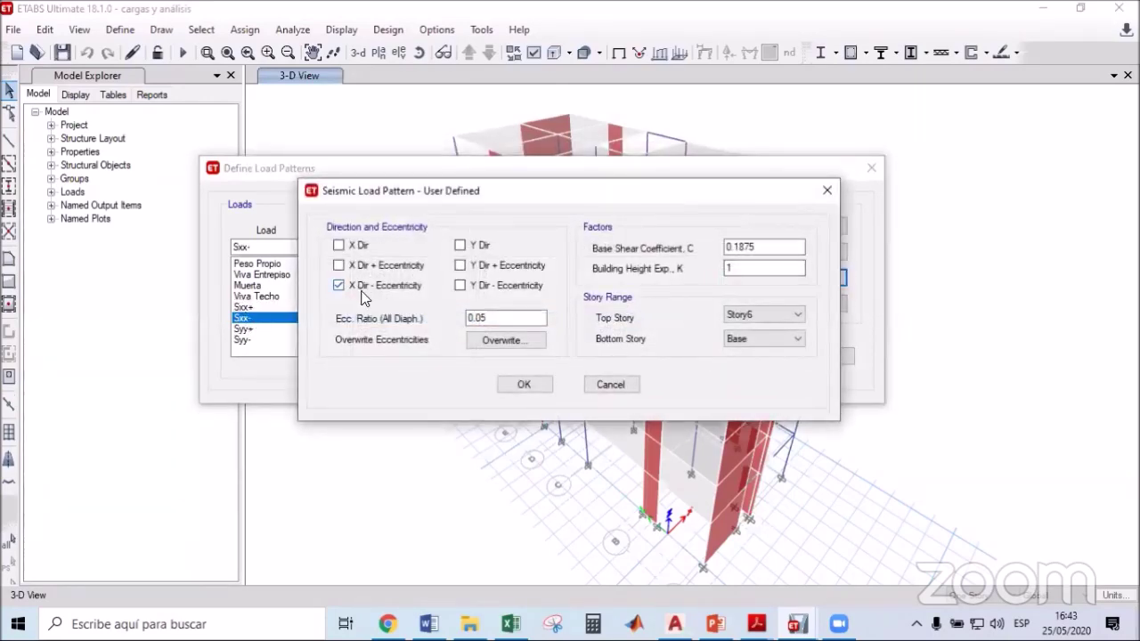
left_click_drag(499, 318, 454, 318)
key("BackSpace")
key("ctrl+z")
left_click(508, 318)
left_click_drag(554, 186, 554, 153)
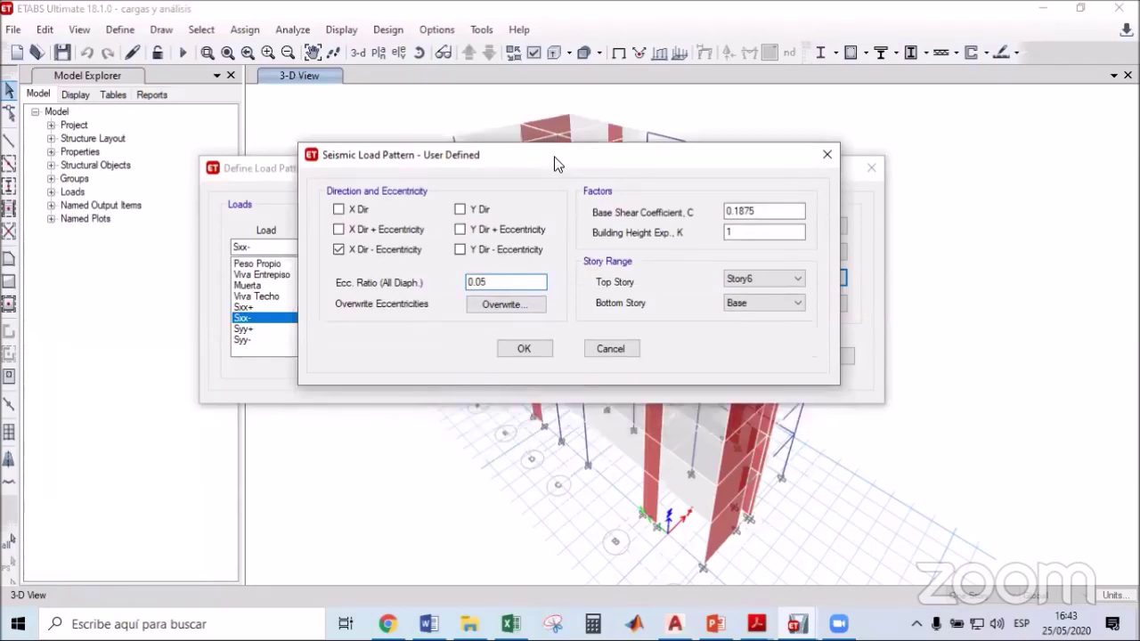
Examine the base shear coefficient C and the building height exponent K of Sxx-.
left_click(747, 210)
left_click_drag(771, 211, 689, 203)
left_click_drag(659, 160, 648, 168)
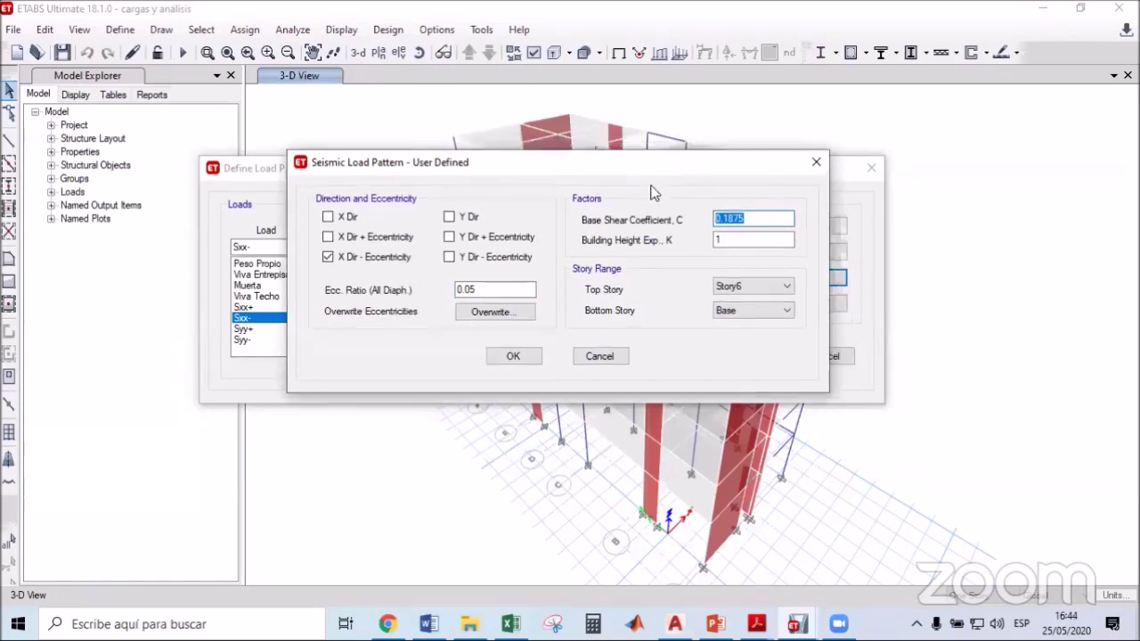
left_click(727, 238)
left_click_drag(739, 239, 698, 242)
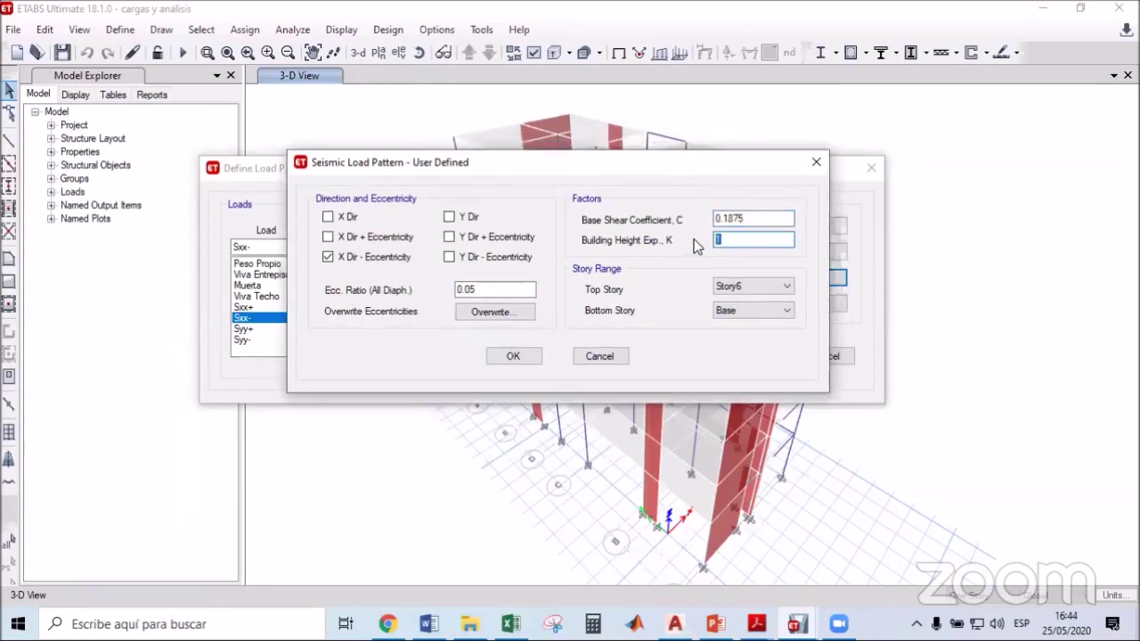
left_click_drag(758, 220, 705, 242)
left_click(740, 239)
Set the story range of Sxx- with Base as the bottom story and Story6 as the top story.
left_click(740, 308)
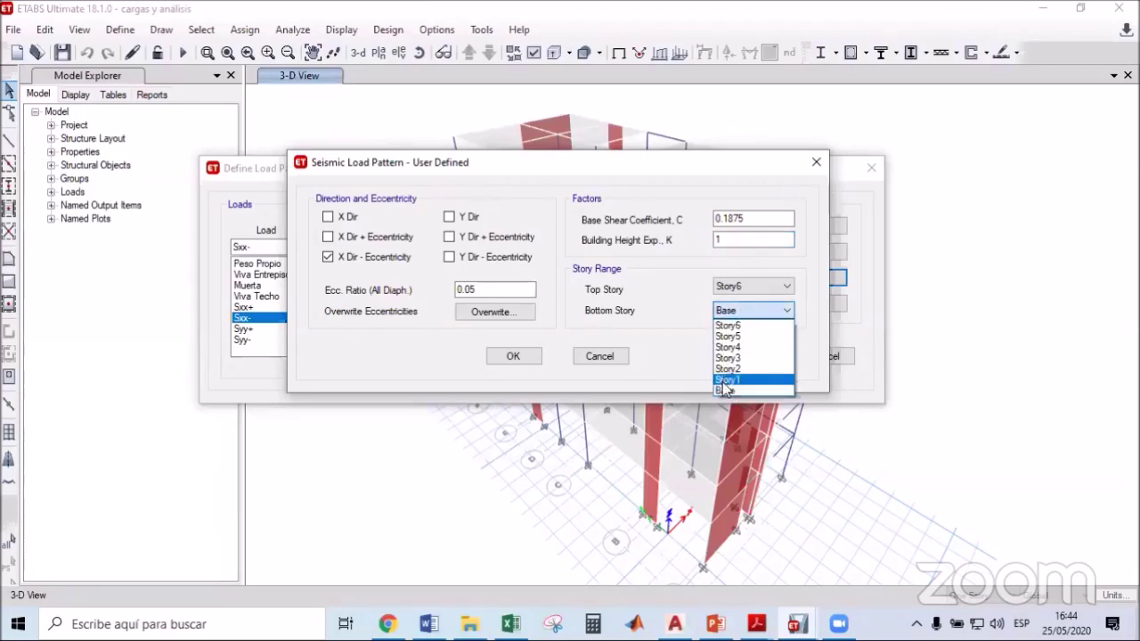
left_click(724, 393)
left_click(752, 287)
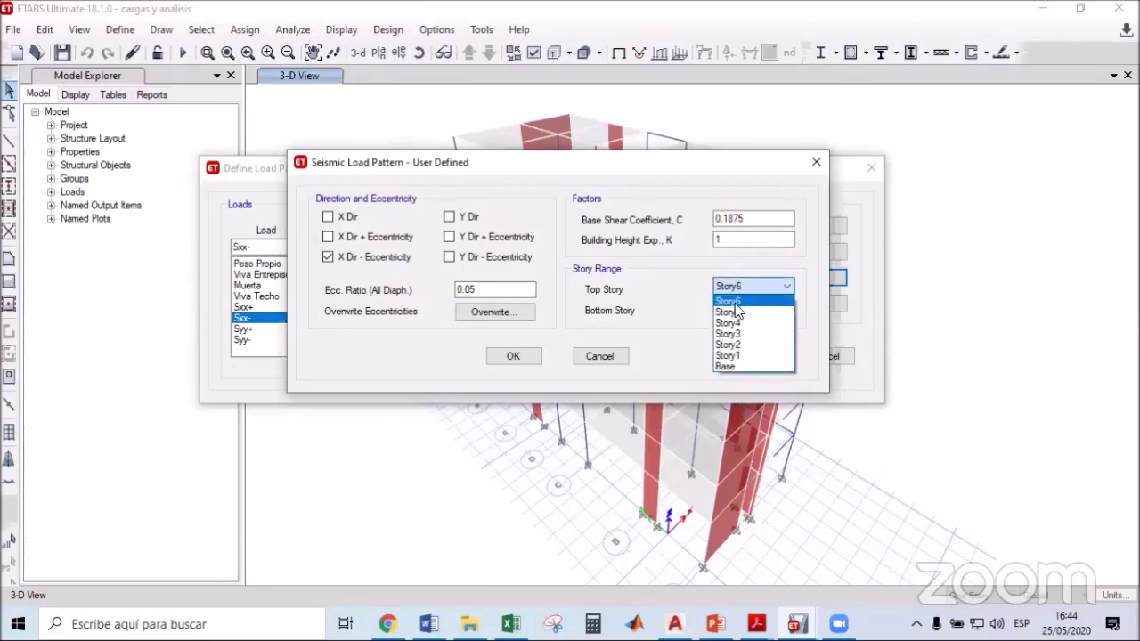
left_click(734, 303)
Switch to the ANÁLISIS workbook in Excel and examine the E.030 seismic parameters behind the base shear coefficient.
left_click_drag(759, 219, 705, 224)
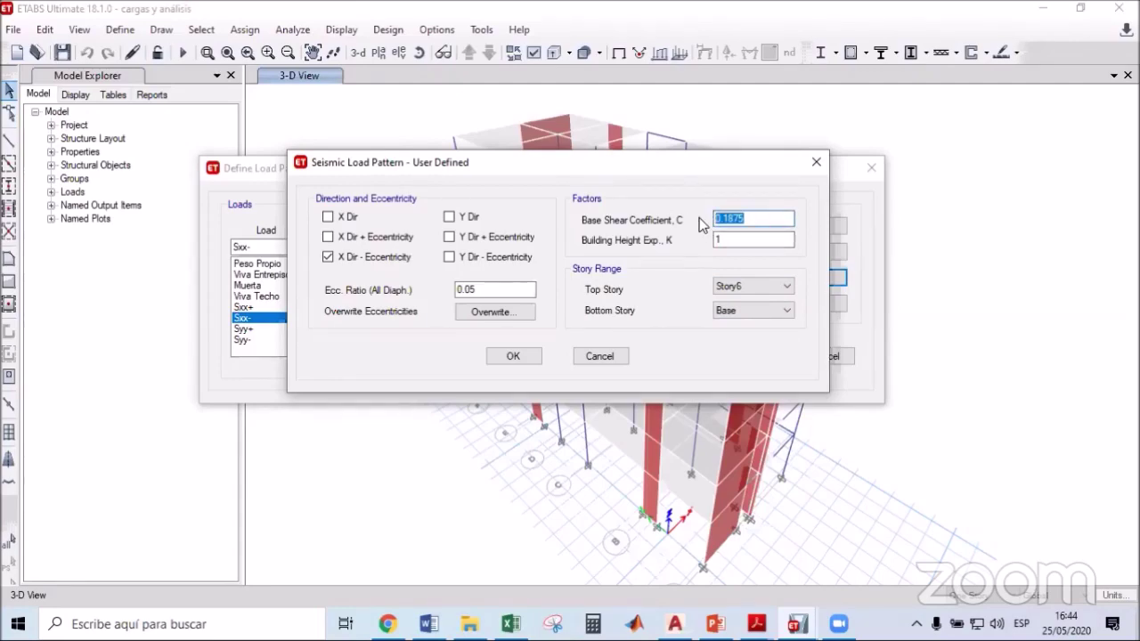
left_click(754, 216)
left_click(507, 622)
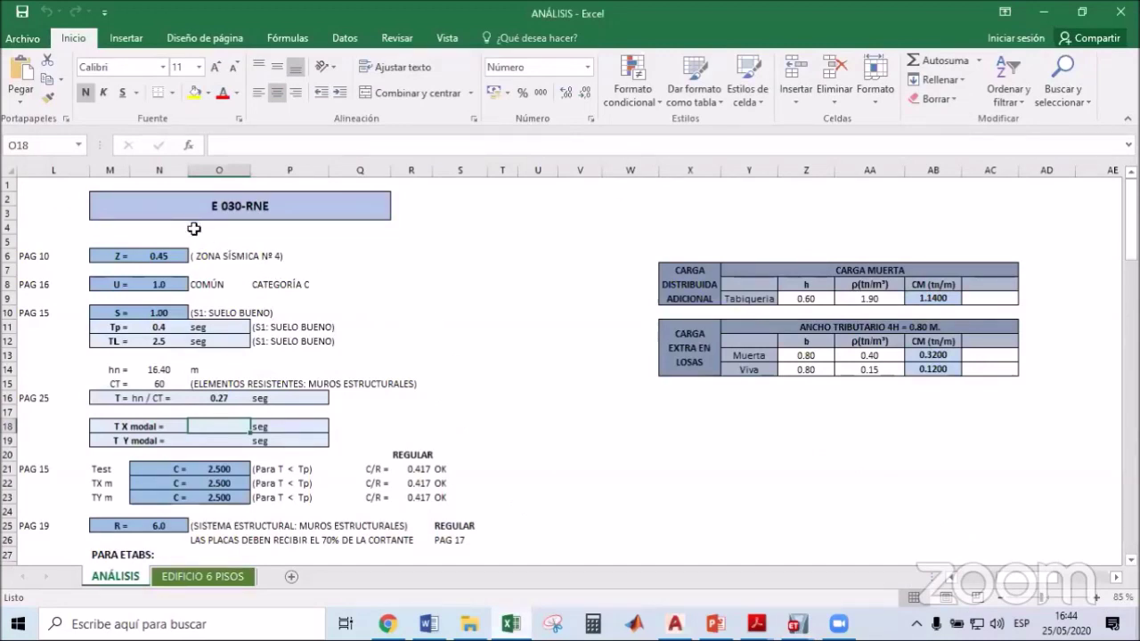
left_click_drag(191, 228, 27, 228)
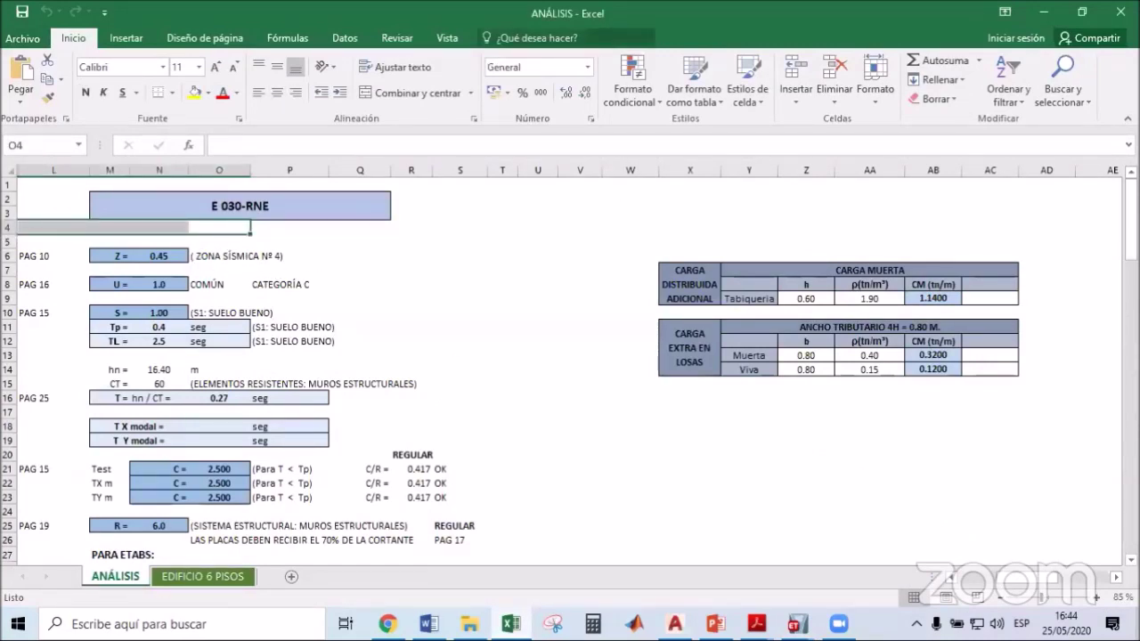
left_click(392, 302)
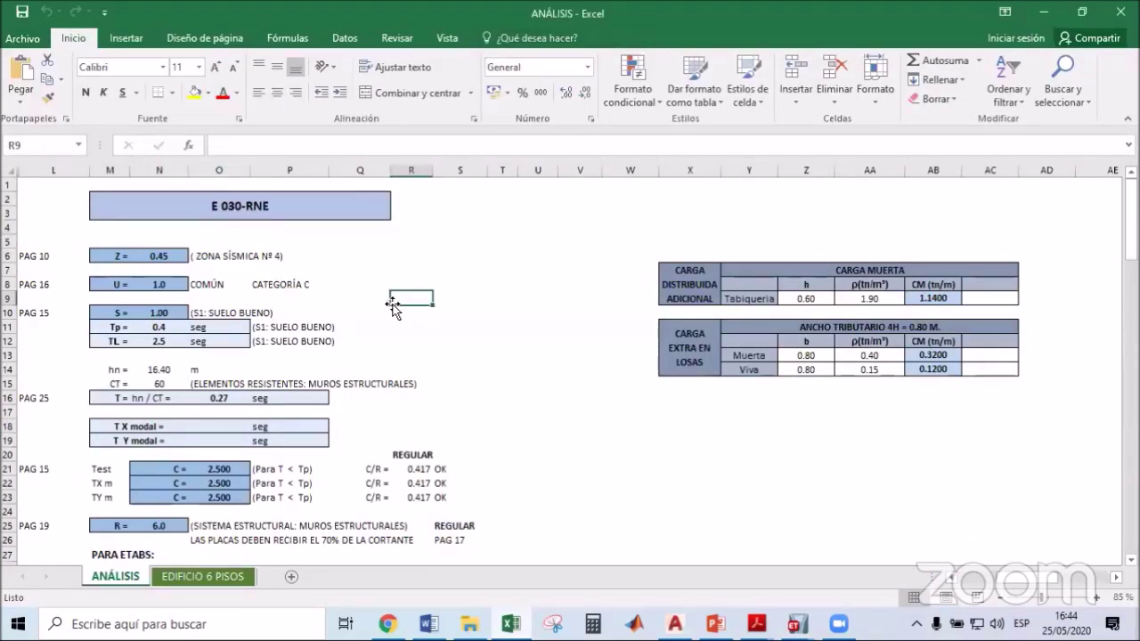
scroll(392, 303, "down", 2)
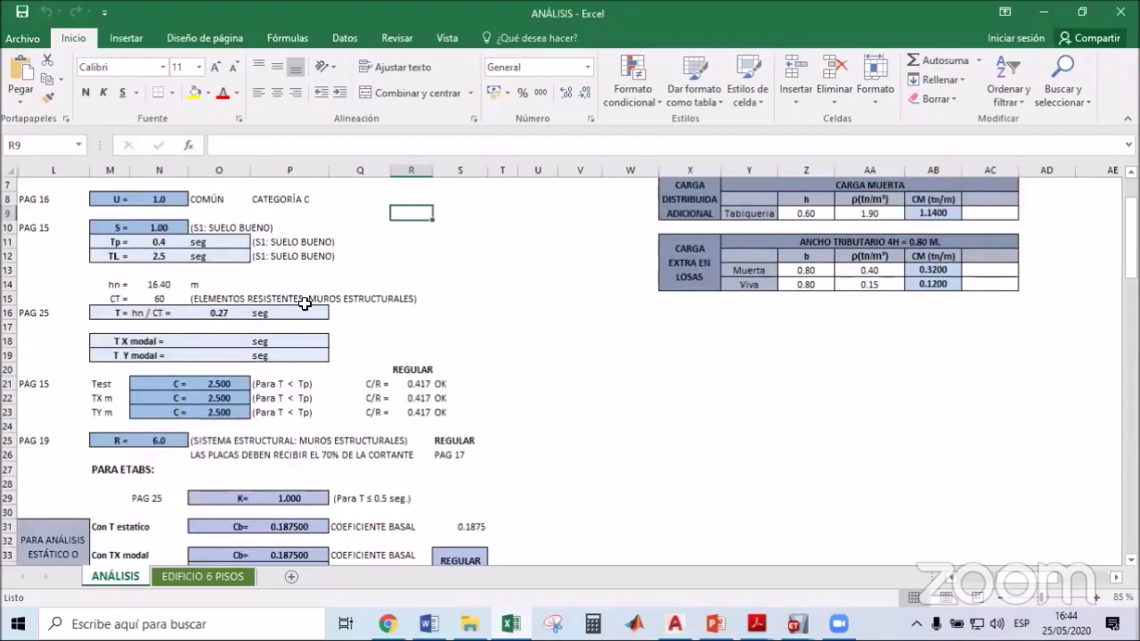
scroll(321, 312, "up", 2)
scroll(335, 322, "down", 4)
scroll(336, 328, "down", 2)
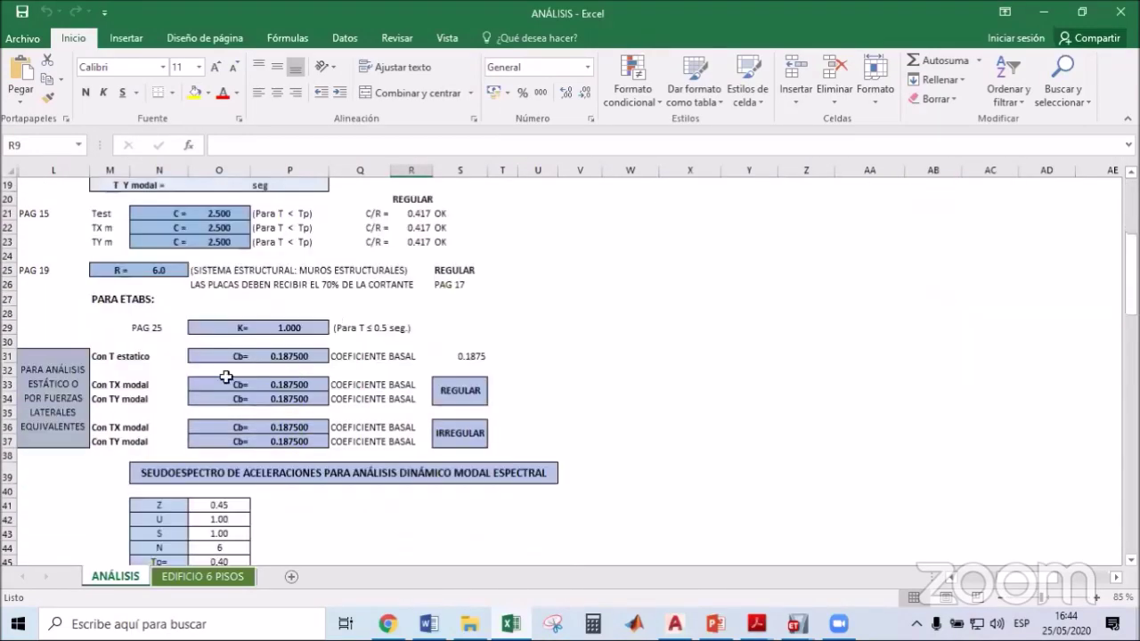
Examine the equivalent lateral force coefficients and the pseudo-acceleration spectrum section for the modal spectral analysis.
left_click(37, 405)
scroll(419, 365, "down", 3)
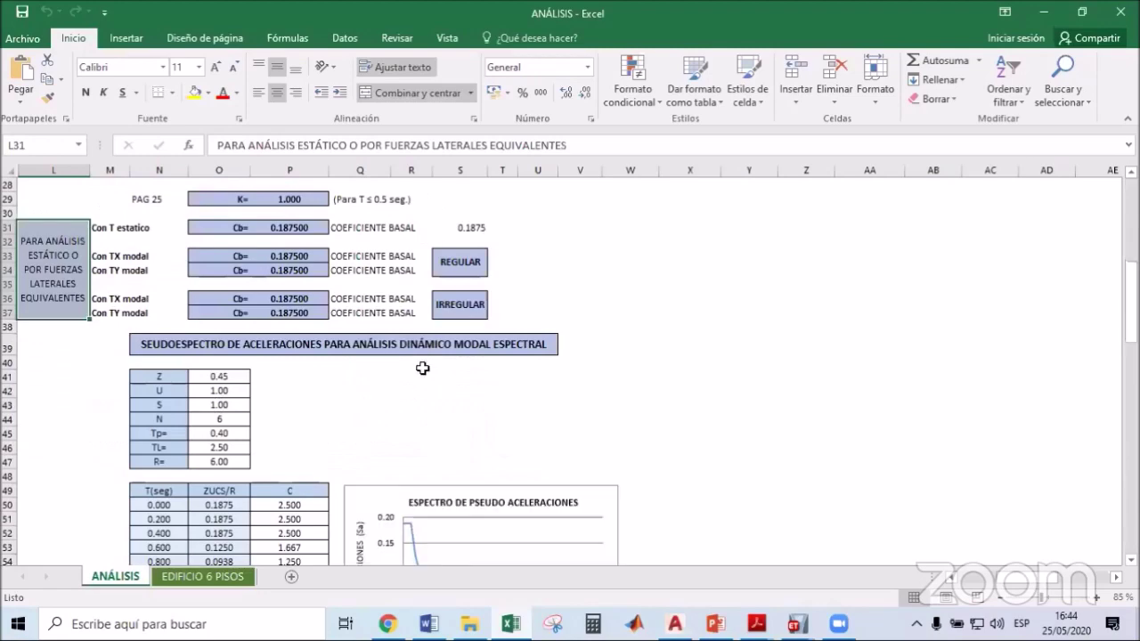
left_click(406, 345)
scroll(338, 386, "up", 7)
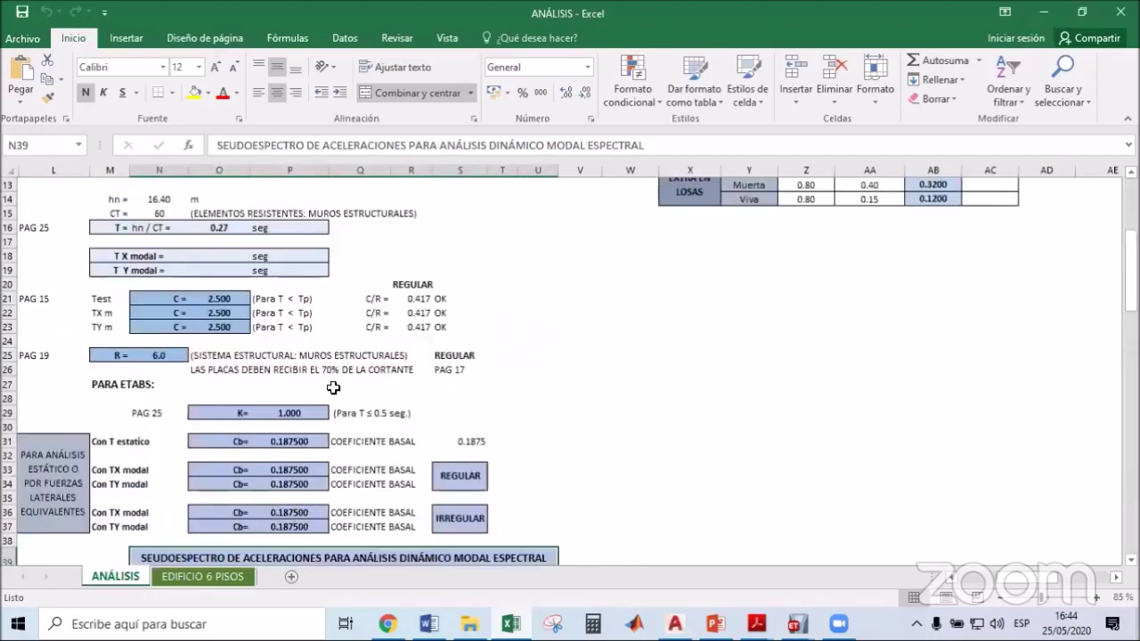
Open the EDIFICIO 6 PISOS sheet and examine the centers of mass and rigidity and the Modal Participating Mass Ratios tables.
left_click(203, 576)
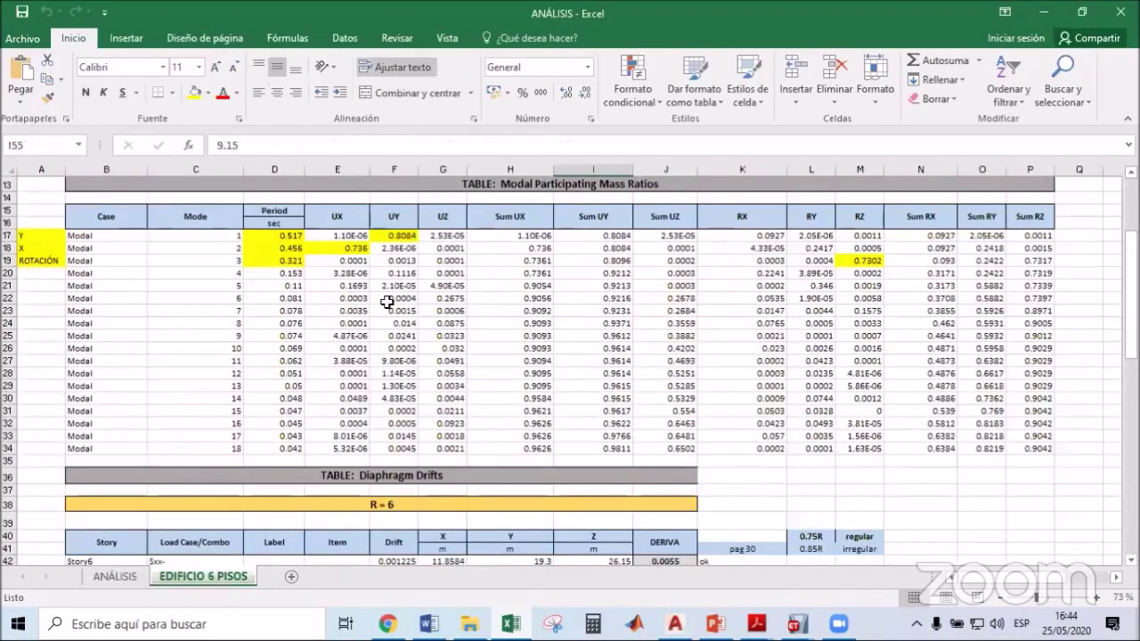
scroll(395, 306, "up", 4)
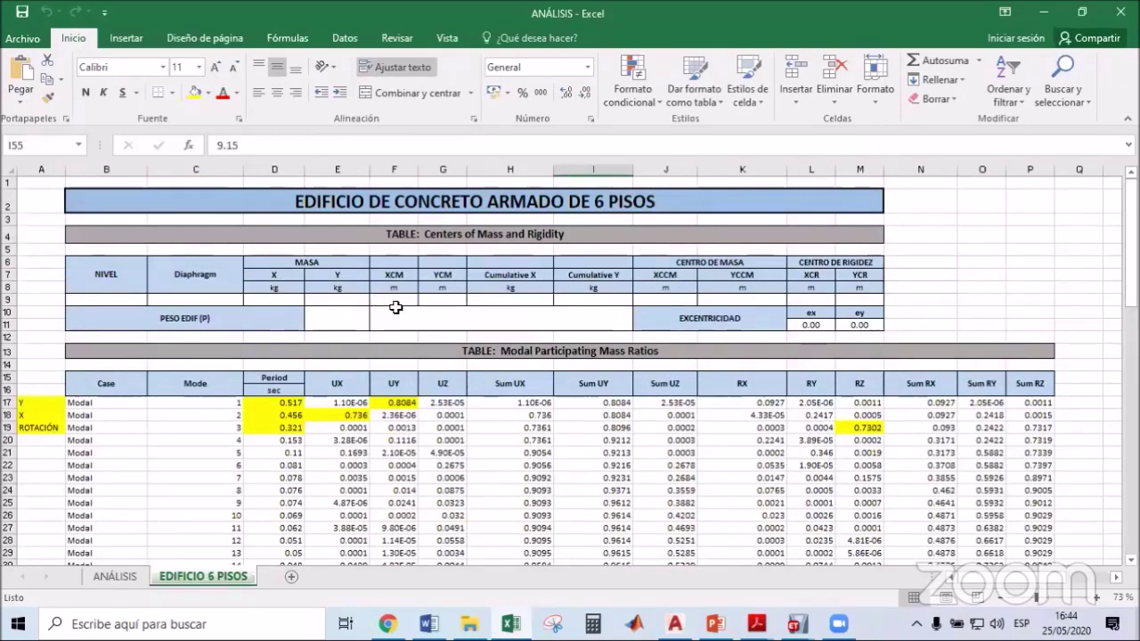
scroll(404, 315, "down", 2)
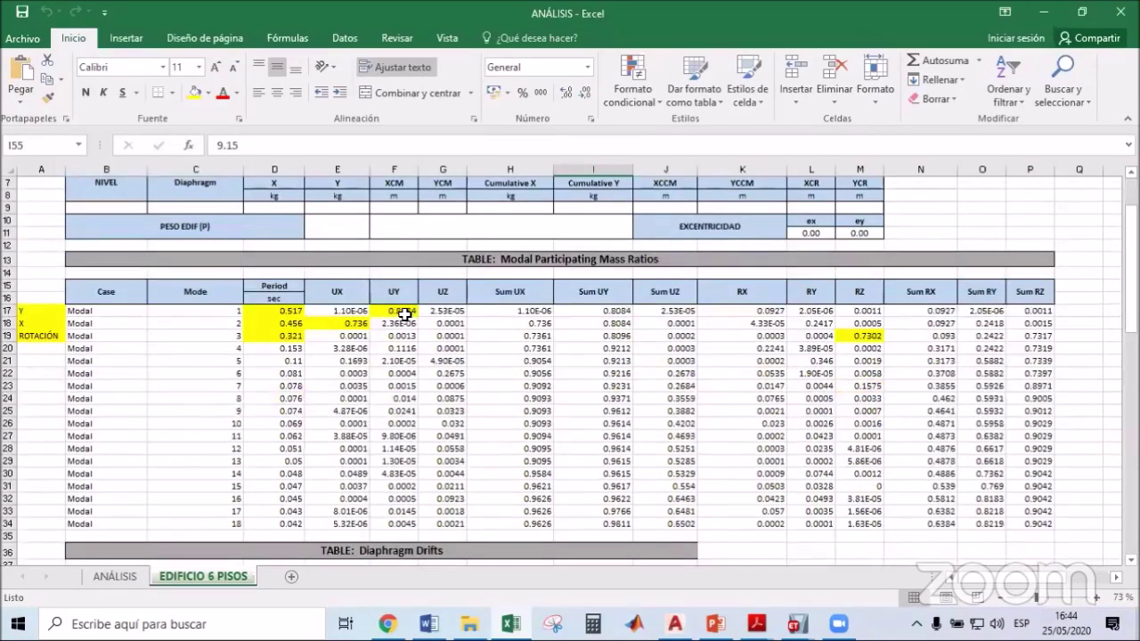
left_click_drag(95, 307, 1054, 526)
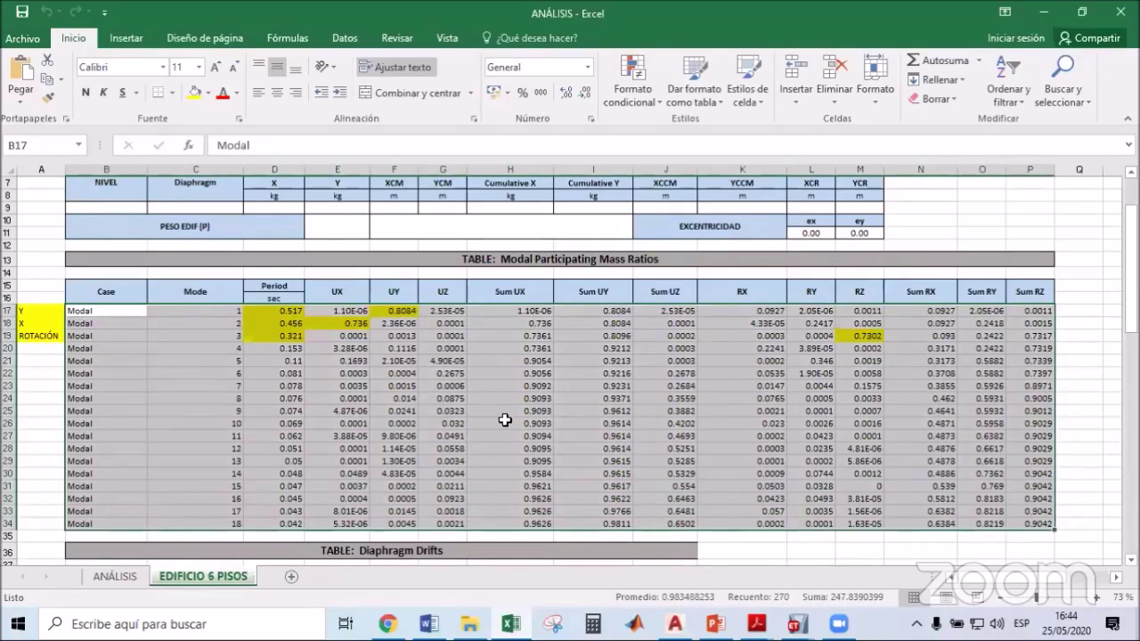
Examine the Diaphragm Drifts table for the Sxx- load case from Story1 to Story6.
scroll(464, 390, "down", 5)
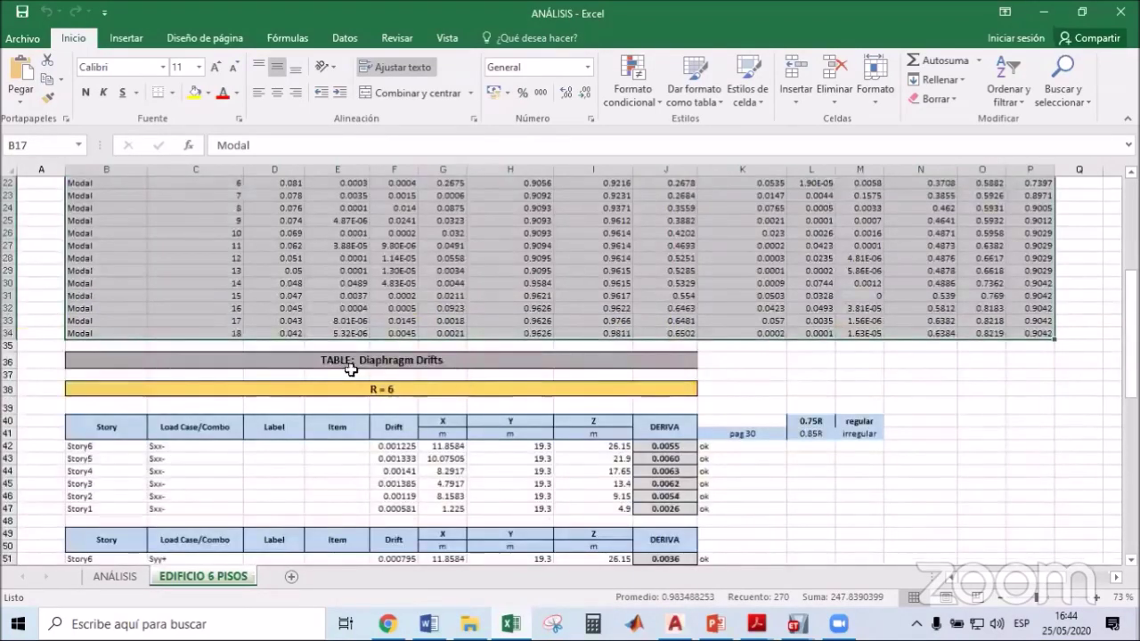
left_click_drag(89, 446, 677, 509)
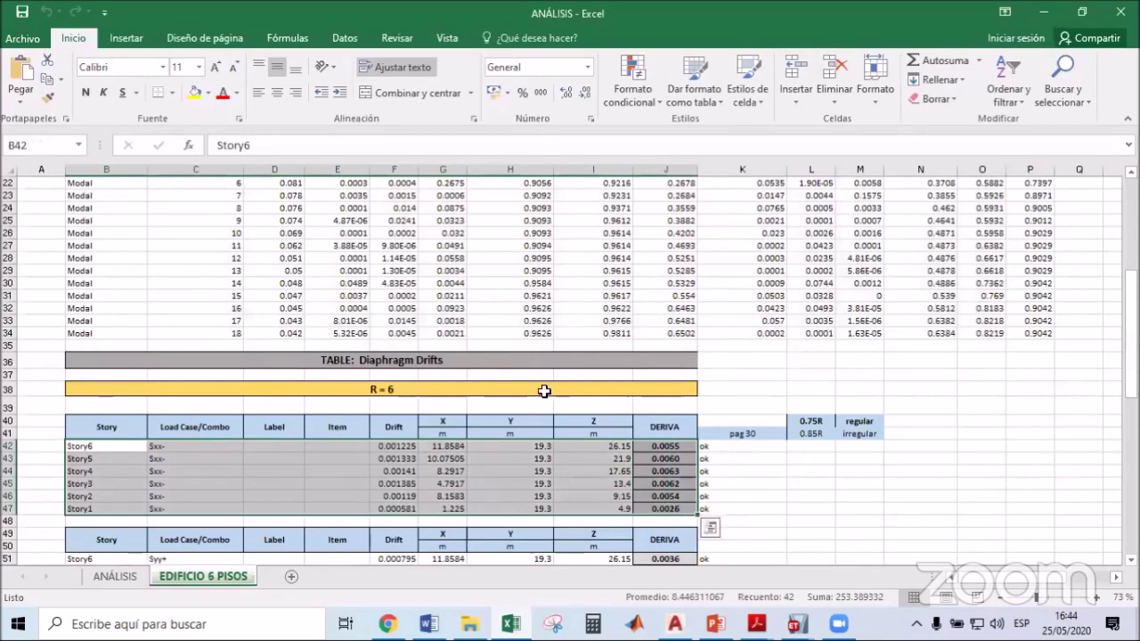
scroll(505, 355, "down", 2)
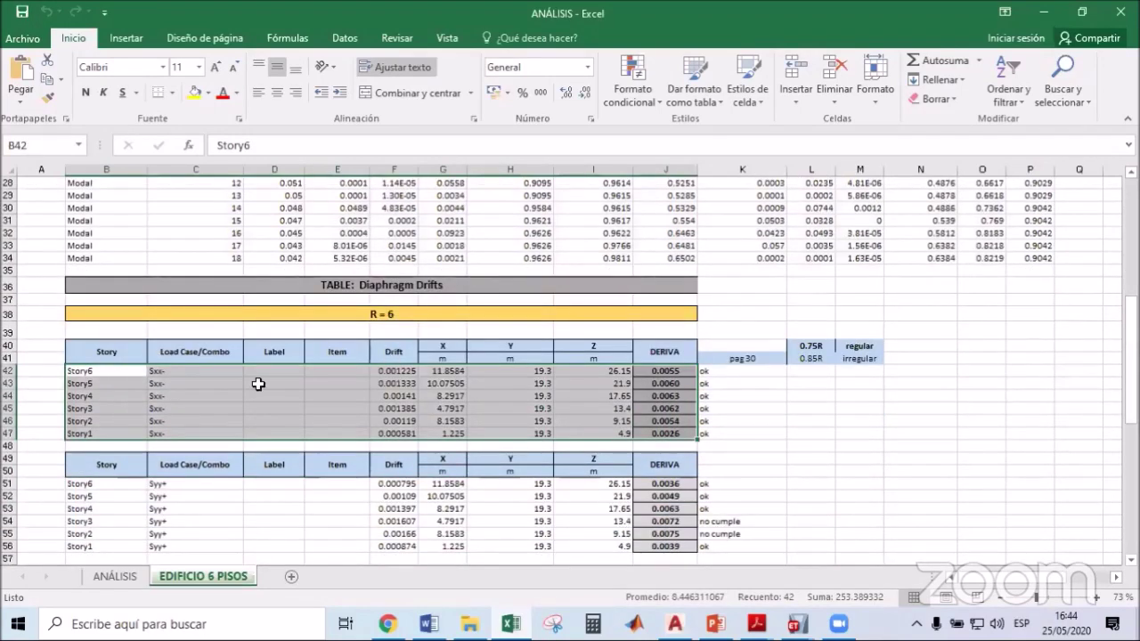
Examine the Diaphragm Drifts and static Story Forces tables, plus the seismic weight, area and P/A cells below them.
scroll(356, 395, "down", 3)
left_click_drag(115, 361, 757, 429)
scroll(652, 374, "down", 3)
left_click_drag(89, 385, 1028, 398)
scroll(729, 341, "down", 2)
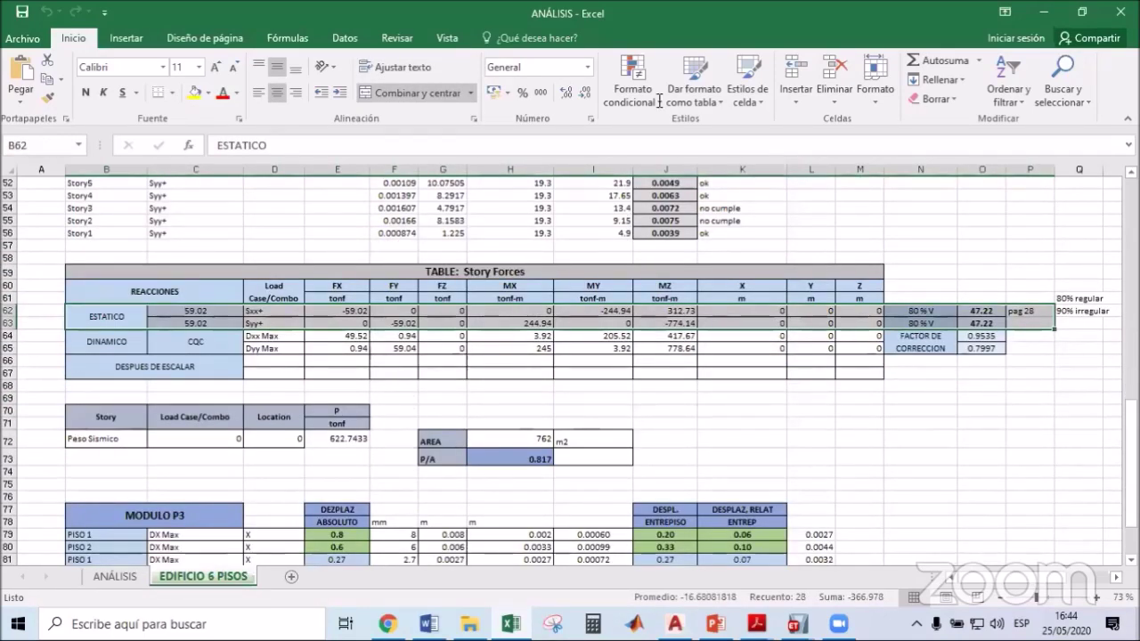
left_click(582, 464)
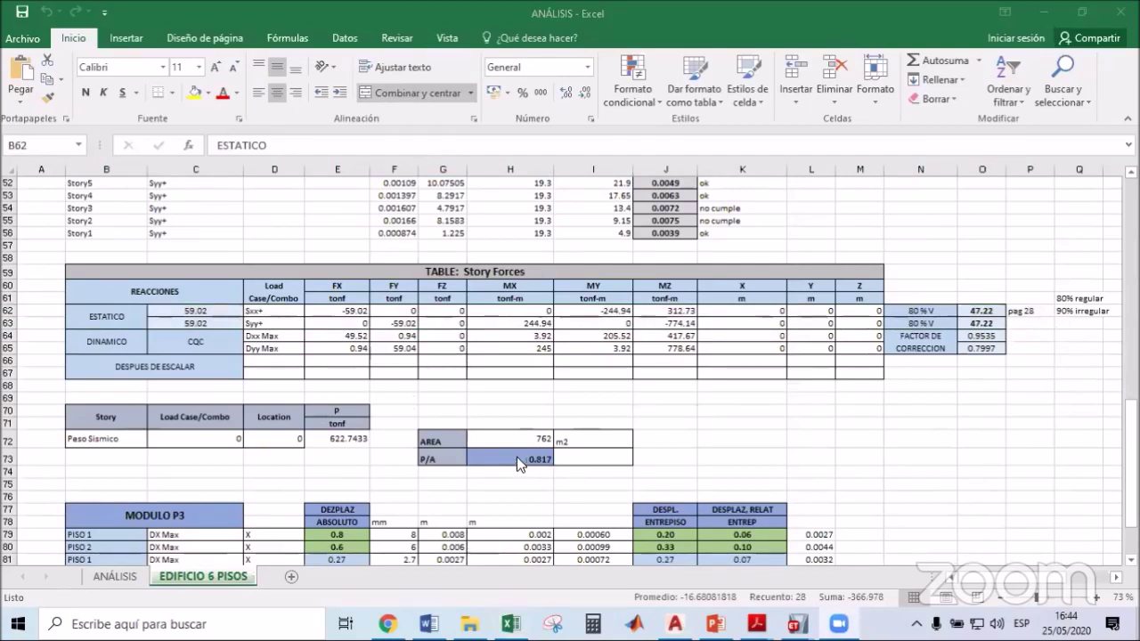
left_click(338, 438)
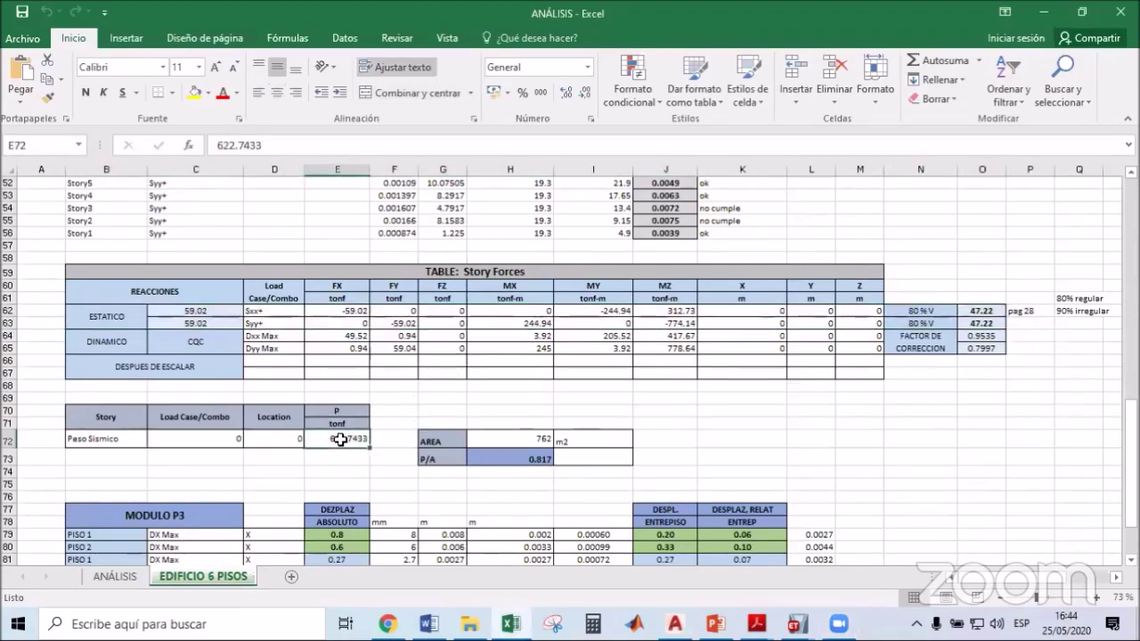
left_click(524, 436)
left_click(521, 456)
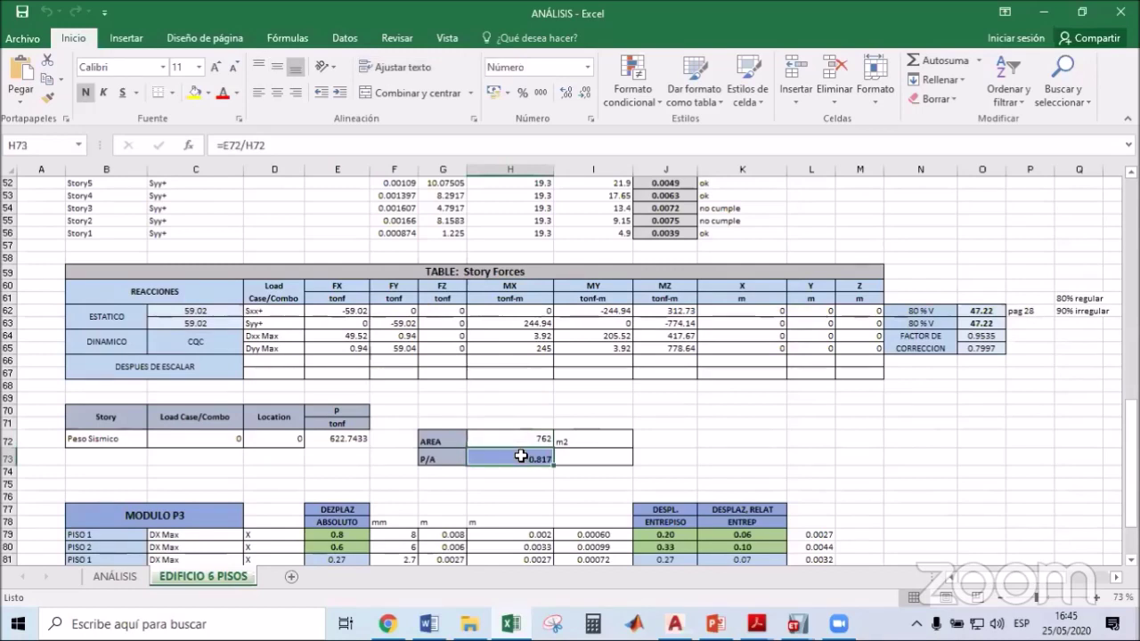
Enter the unit tonf/m2 in cell I73 beside the P/A ratio.
left_click(580, 460)
type("tonf")
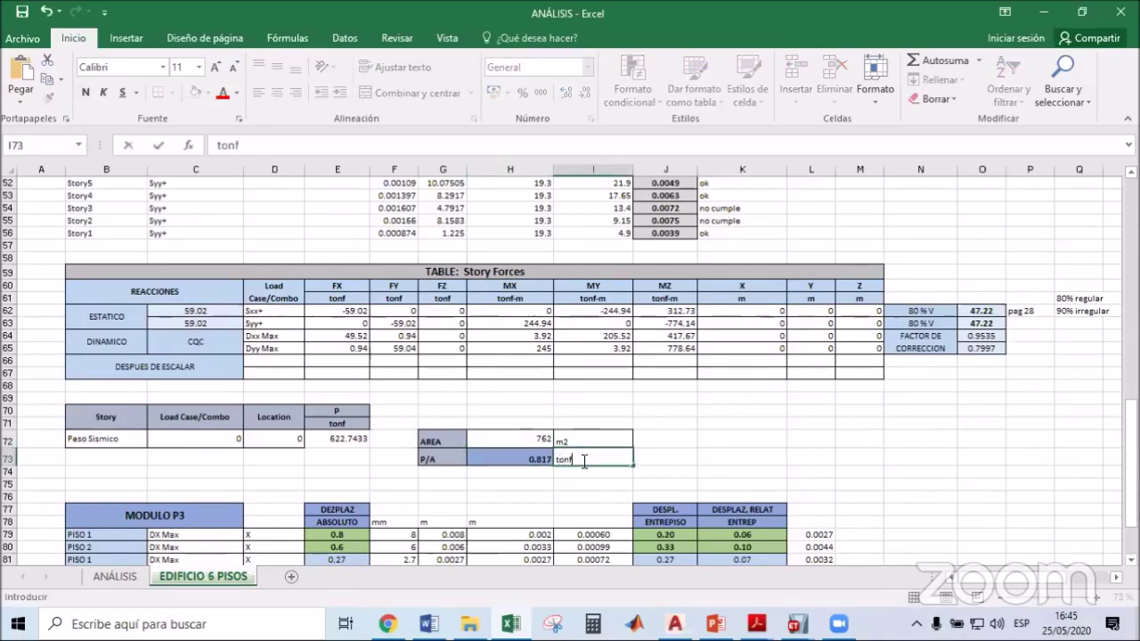
type("/m2")
key("Return")
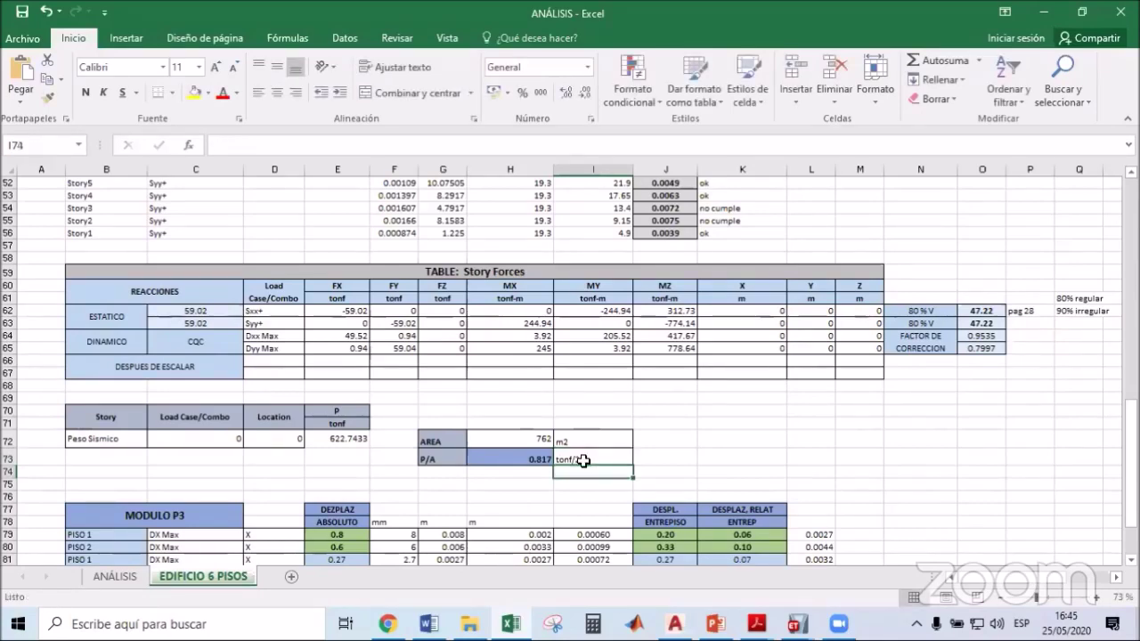
double_click(592, 456)
key("Left")
type("m")
key("Return")
On the ANÁLISIS sheet, list the seismic parameters Z, U, C, S and R down cells S5 to S9.
scroll(593, 455, "up", 6)
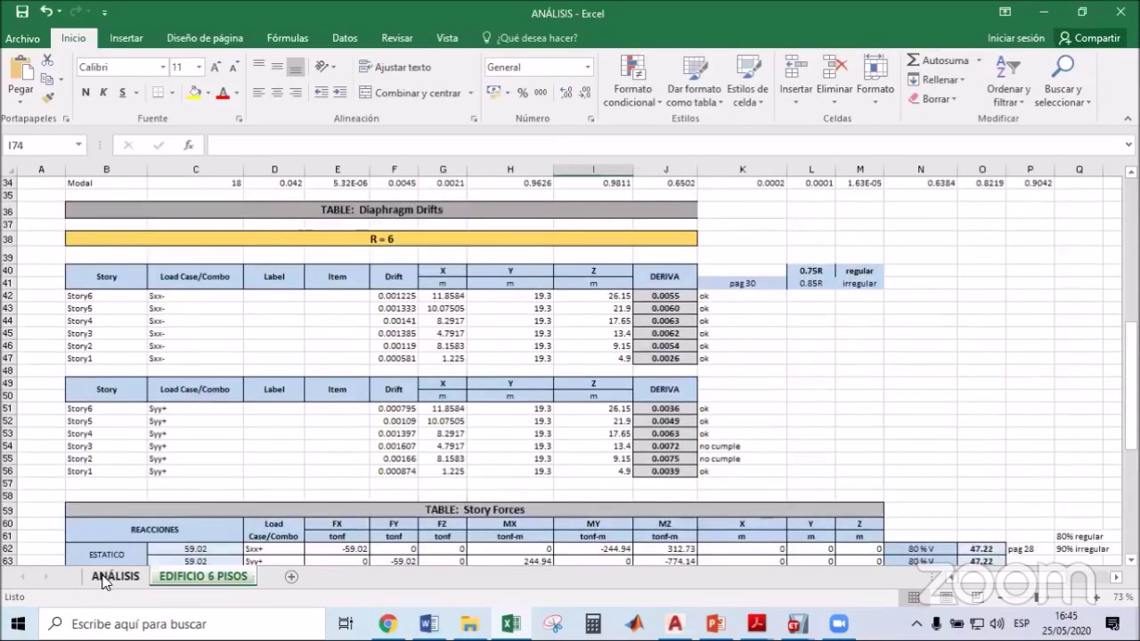
left_click(115, 576)
scroll(275, 388, "up", 3)
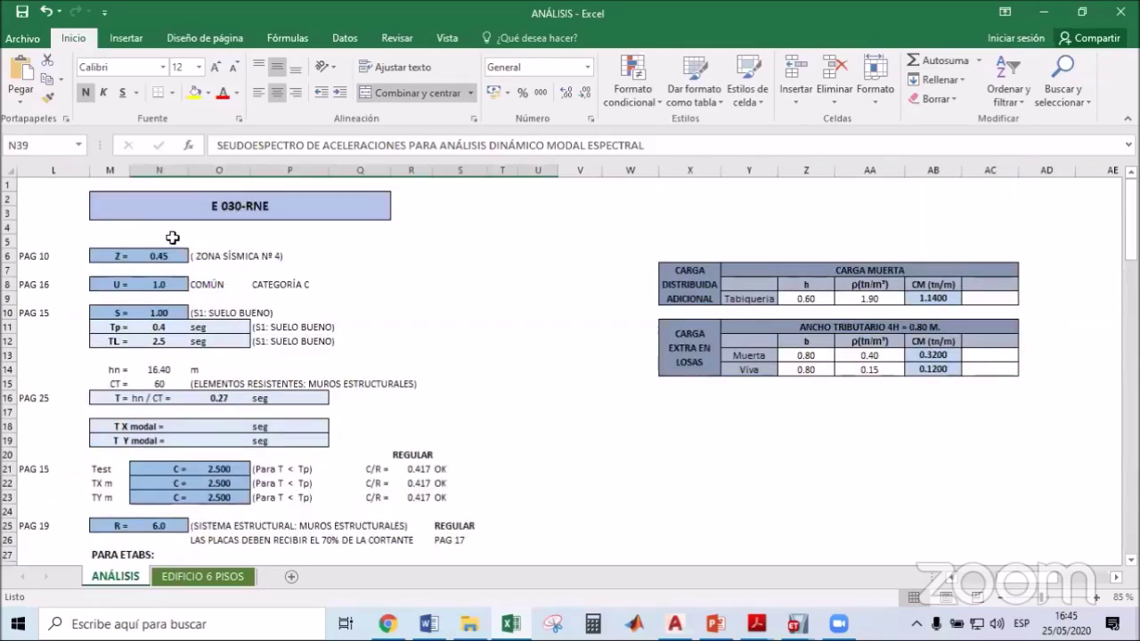
left_click_drag(173, 240, 18, 242)
left_click(405, 263)
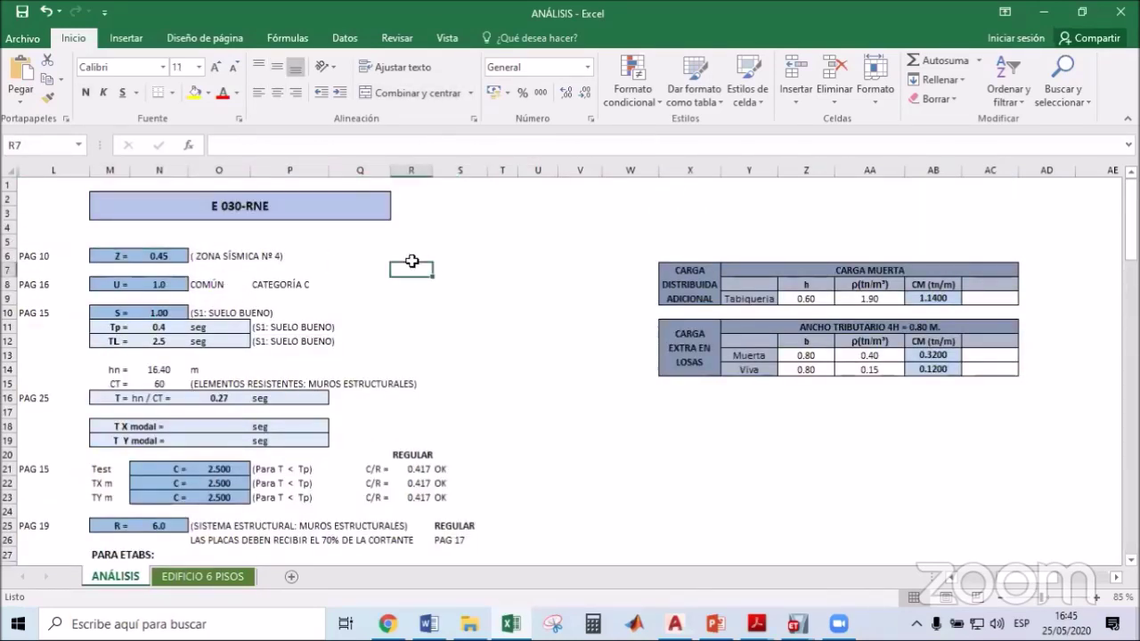
left_click(440, 242)
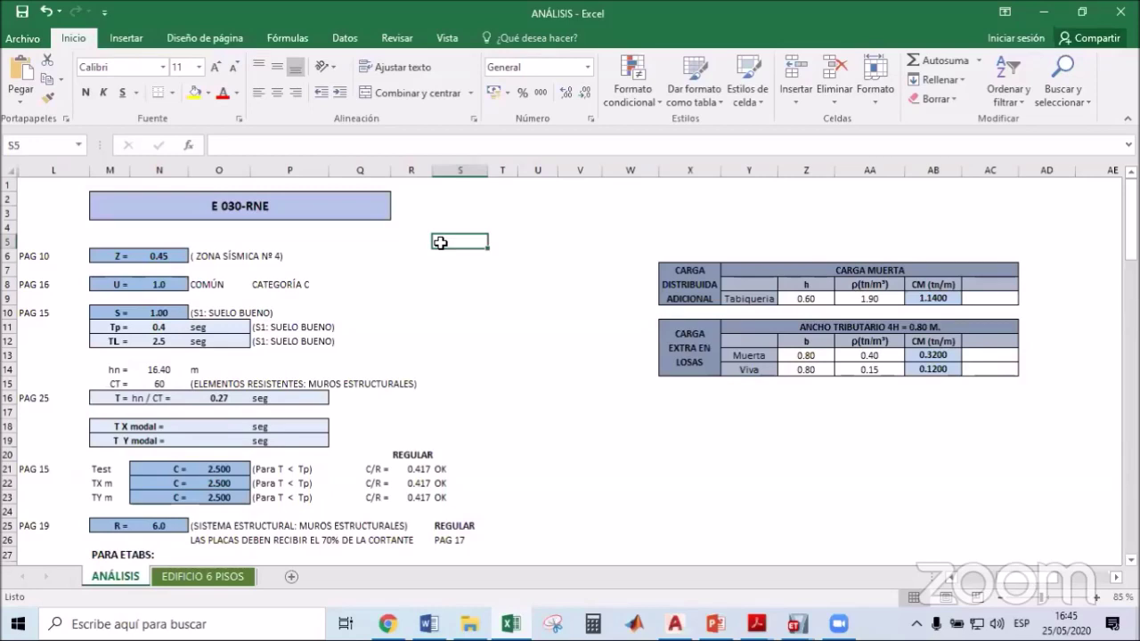
key("Return")
type("U")
key("Return")
type("C")
key("Return")
key("Return")
key("Up")
type("S")
key("Return")
type("R")
key("Return")
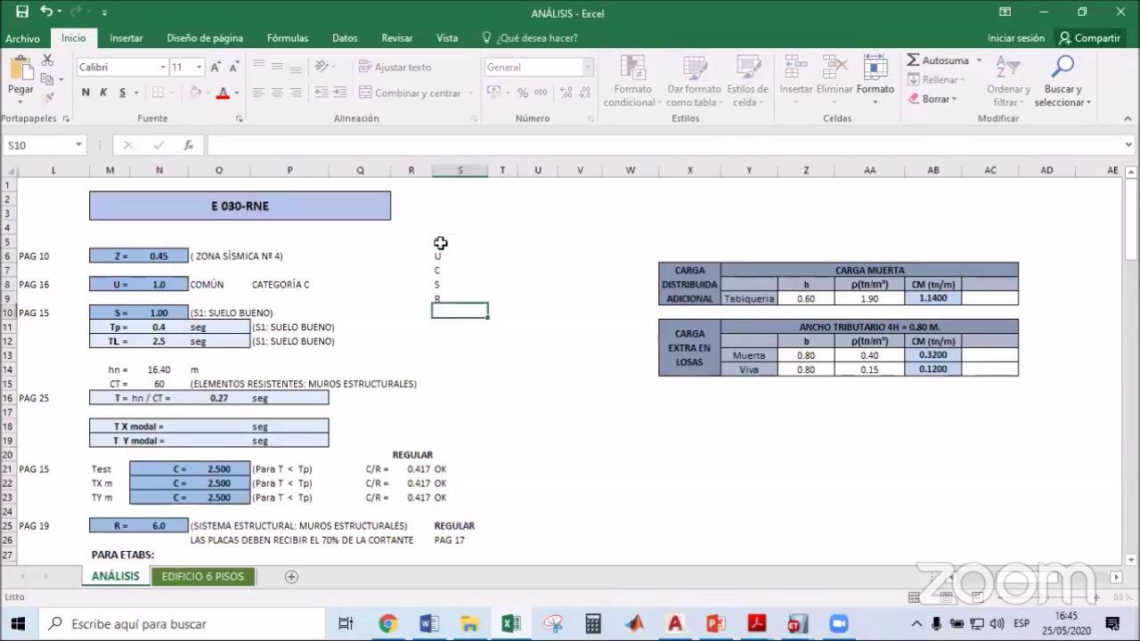
Review the parameter list and the Z factor cell, and bring up the E.030-2018.pdf standard in Acrobat Reader.
left_click_drag(447, 242, 445, 297)
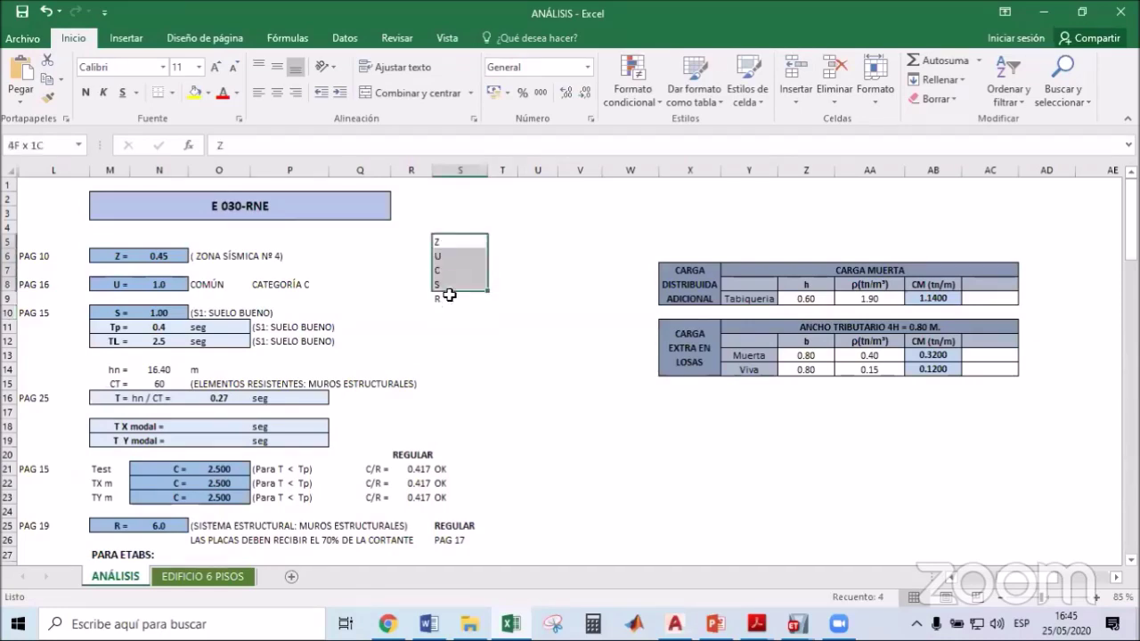
left_click(407, 283)
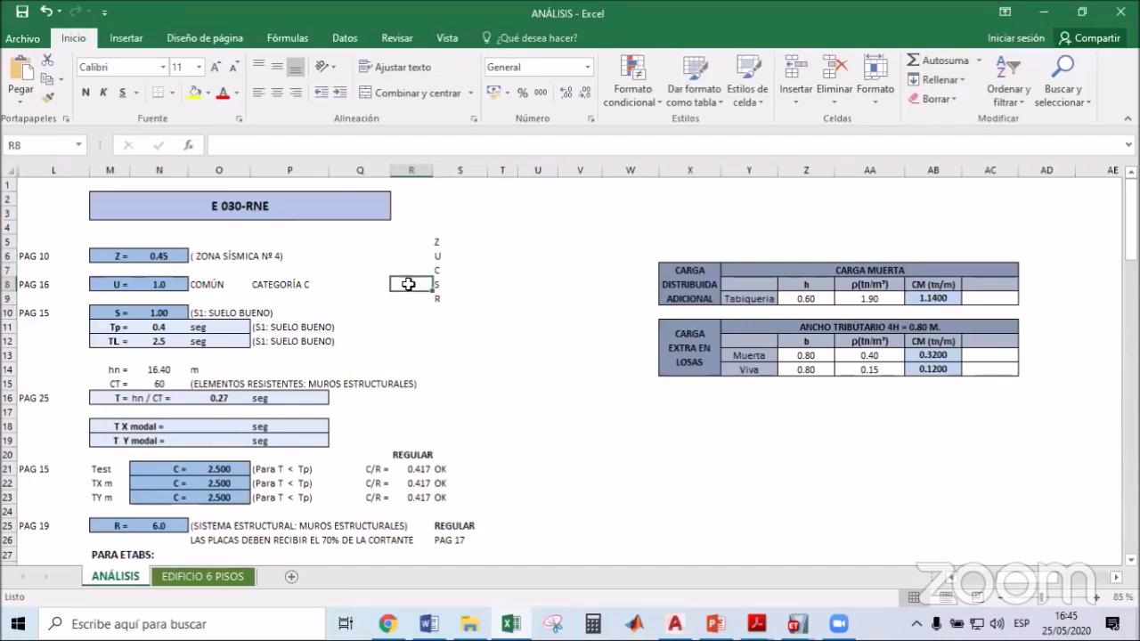
left_click(383, 255)
left_click(161, 256)
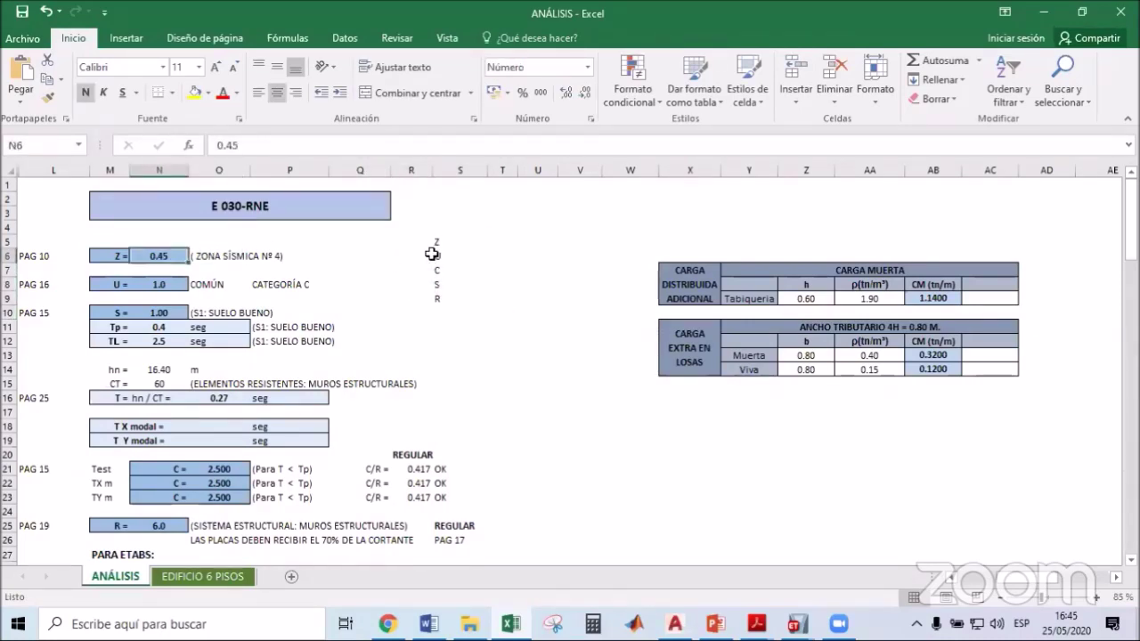
left_click(756, 624)
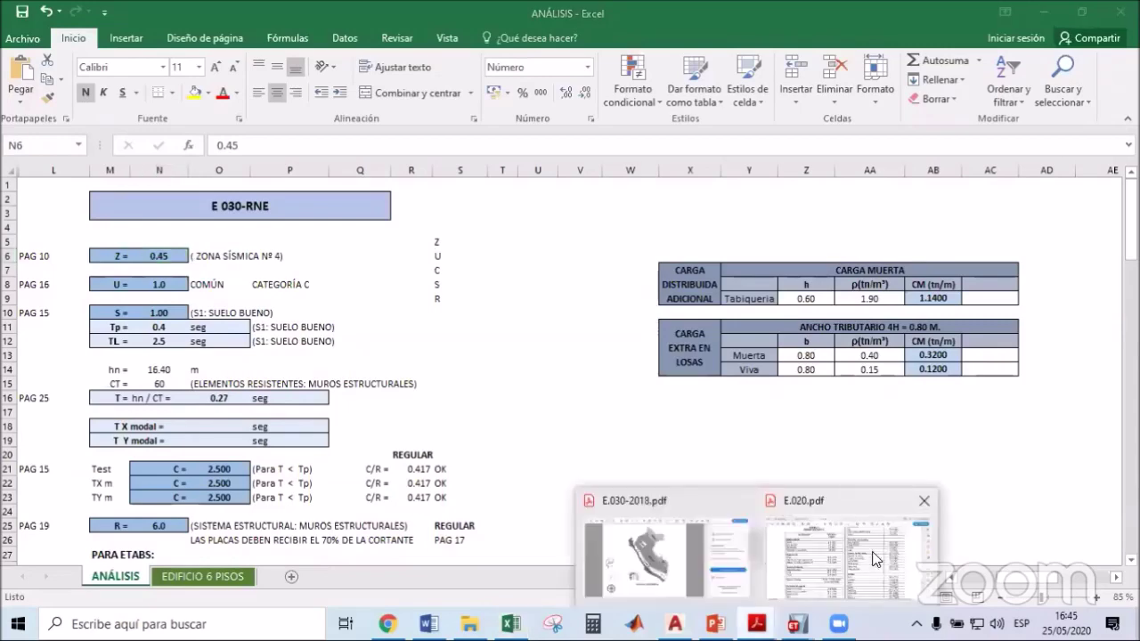
left_click(670, 563)
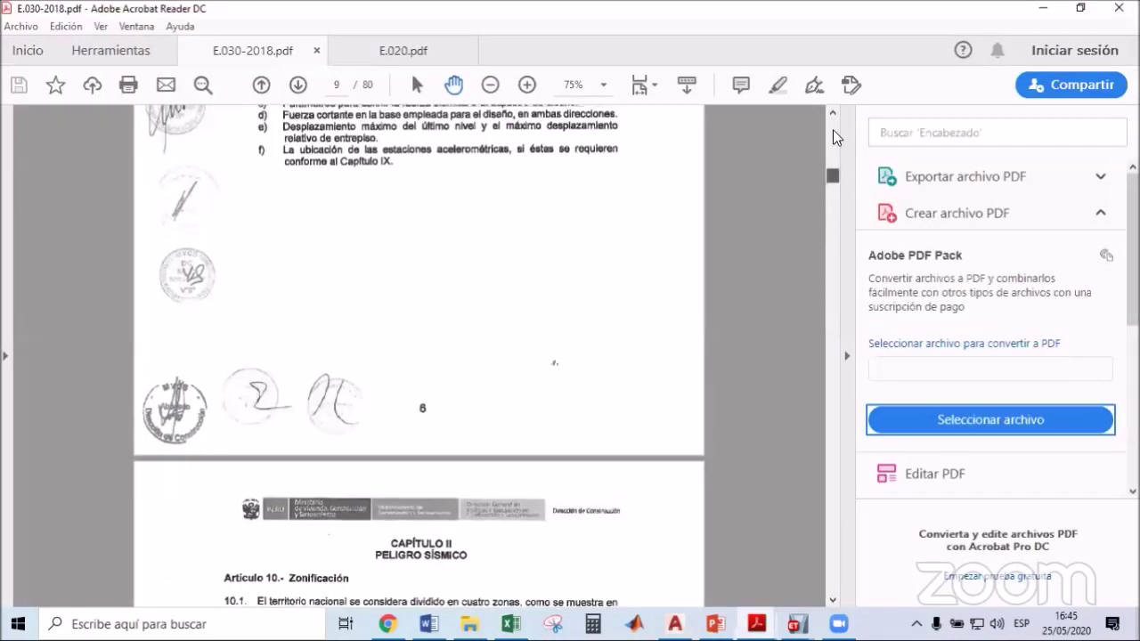
Switch to Chrome and open SENCICO's page of current RNE building standards in a new tab.
left_click(390, 623)
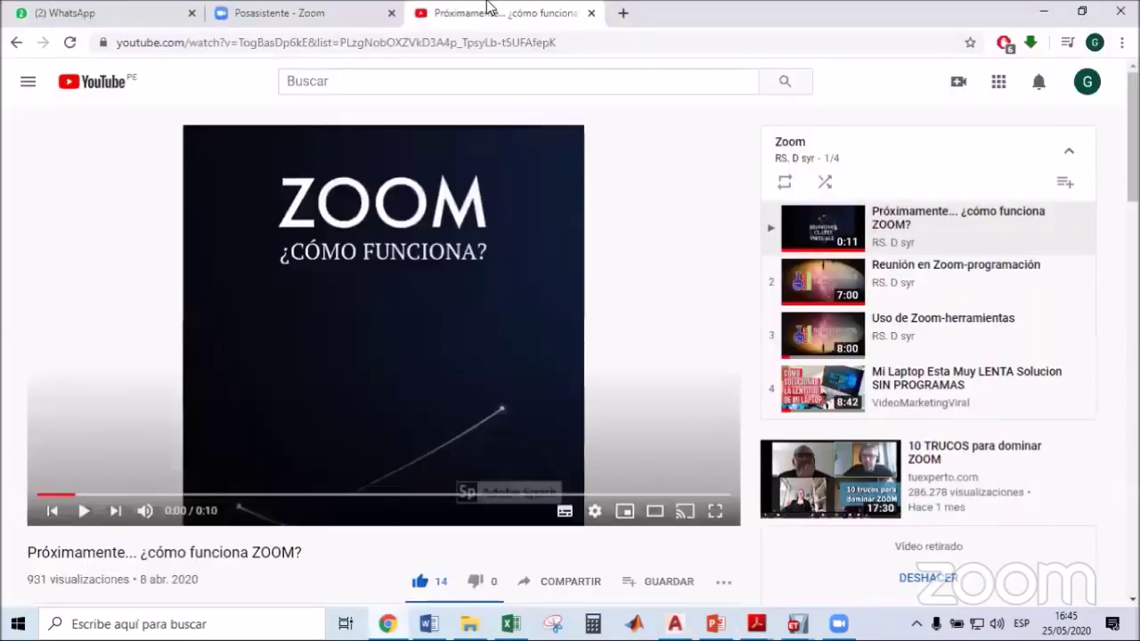
left_click(625, 14)
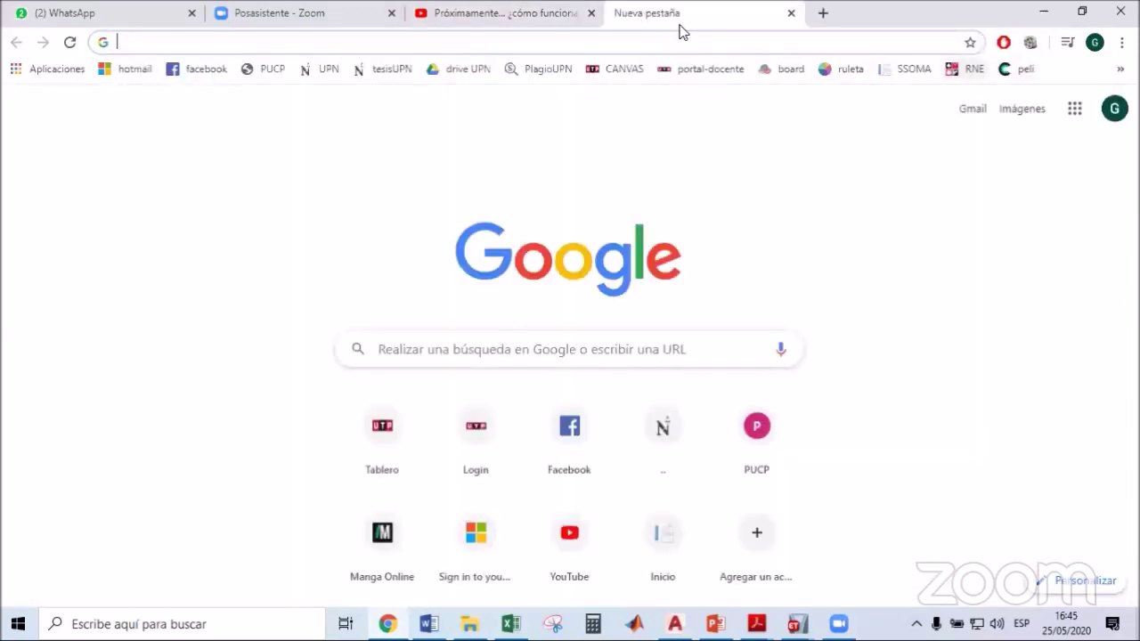
key("Return")
key("ctrl+l")
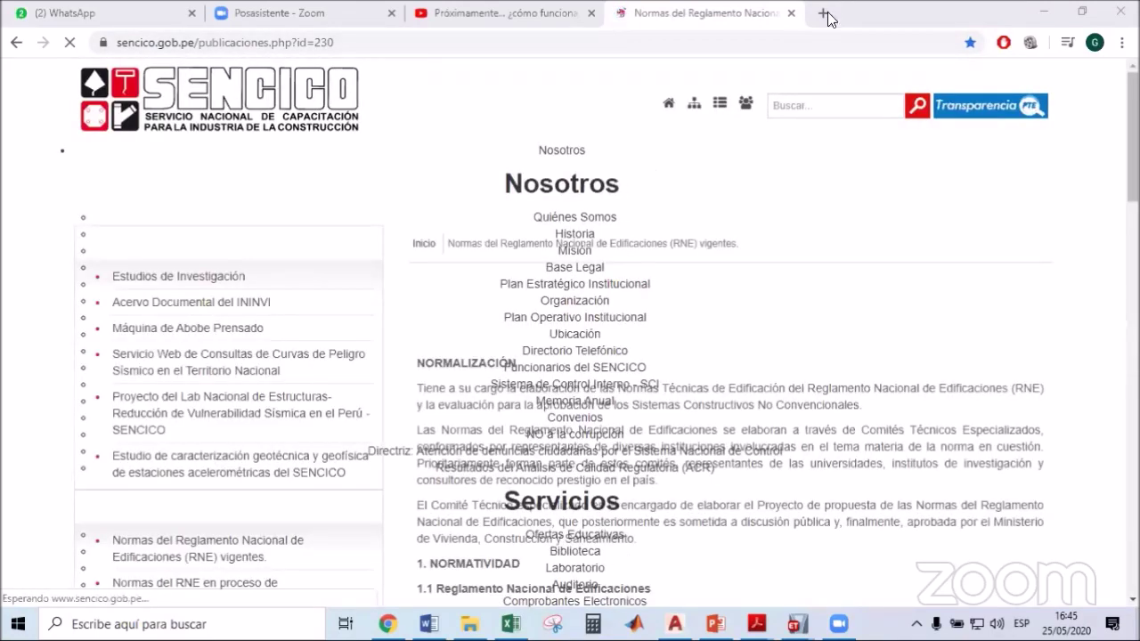
Return to E.030-2018.pdf and skim the ministerial resolution on its opening pages.
left_click(1038, 10)
scroll(481, 334, "down", 8)
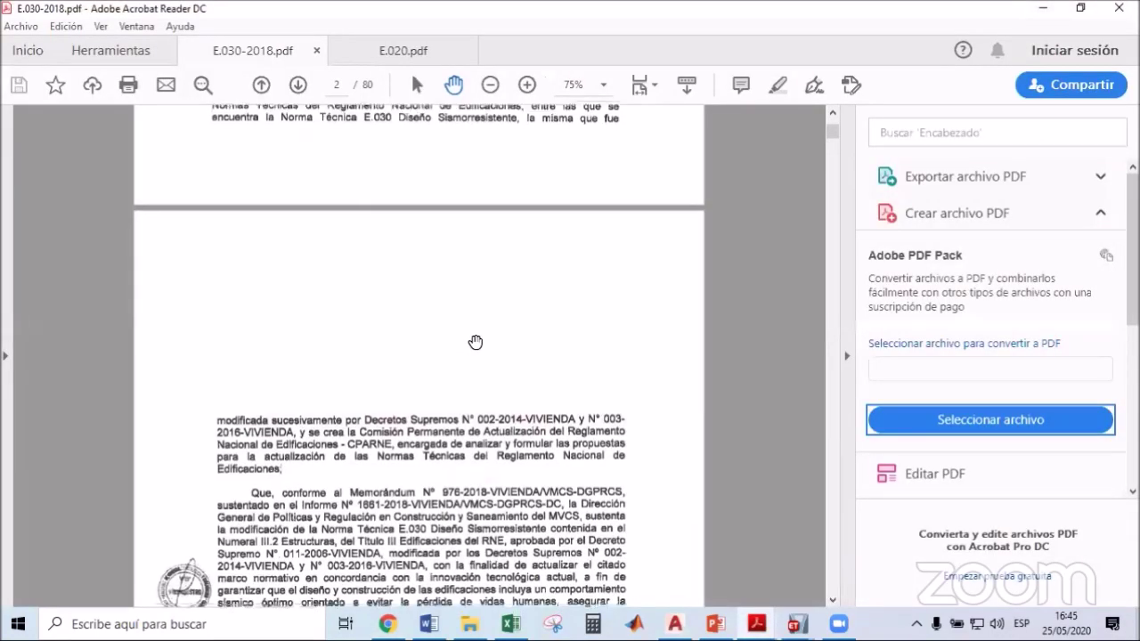
scroll(480, 334, "down", 5)
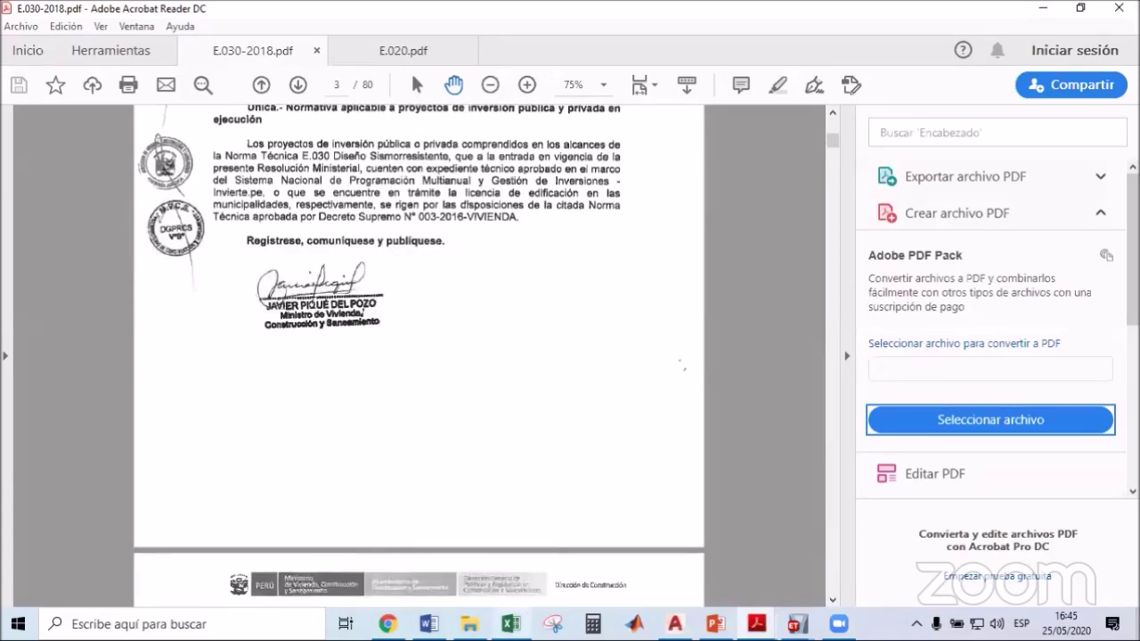
Check the page reference for Z in the Excel sheet and go to page 10 of E.030-2018.pdf.
left_click(510, 623)
left_click(51, 255)
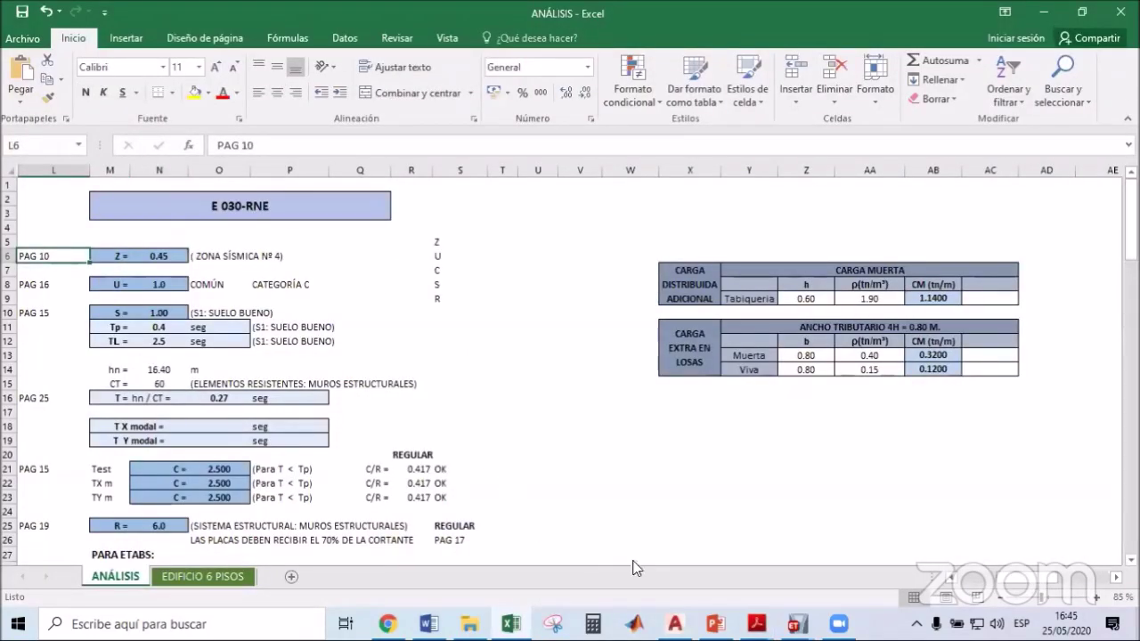
left_click(757, 623)
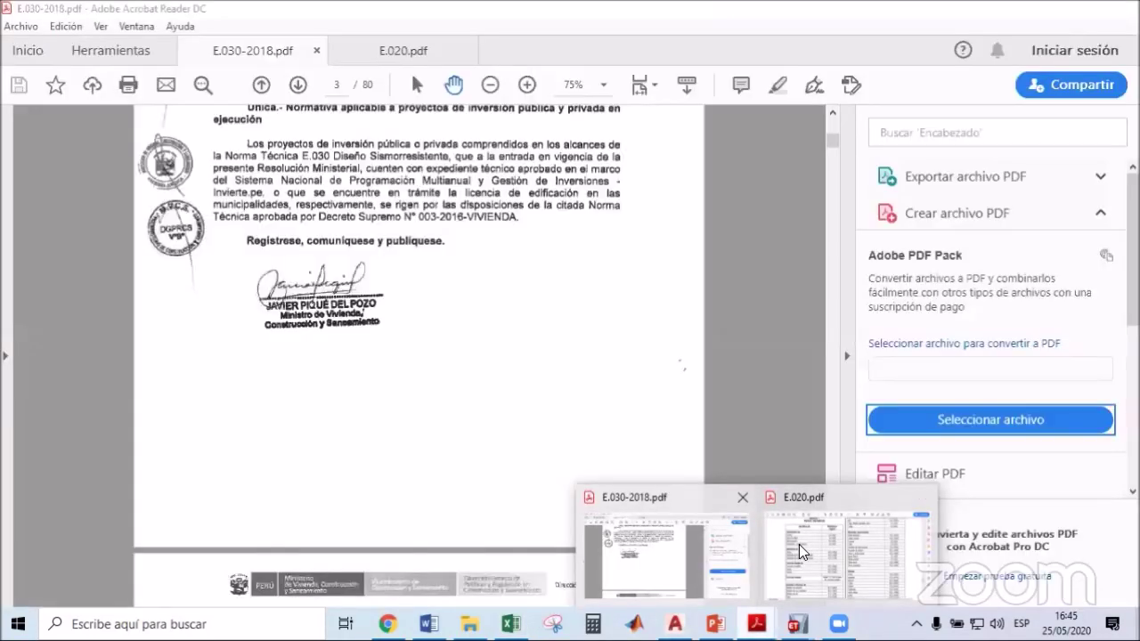
left_click(668, 552)
left_click(337, 84)
type("10")
key("Return")
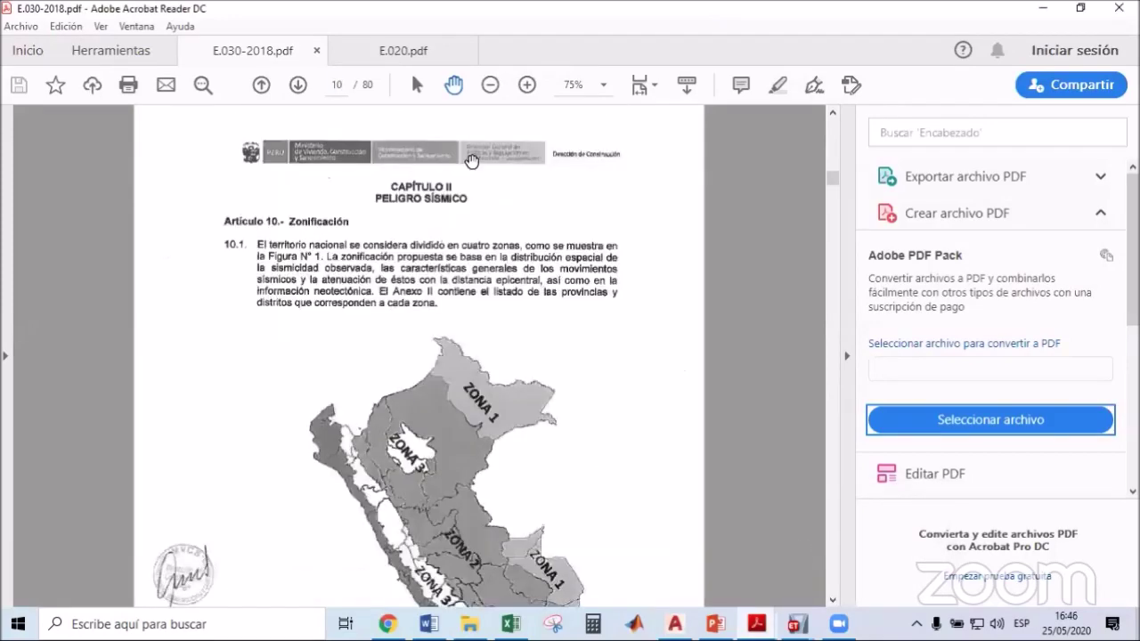
Examine the seismic zone map and the Table 1 zone factors Z on the following page.
scroll(550, 287, "down", 3)
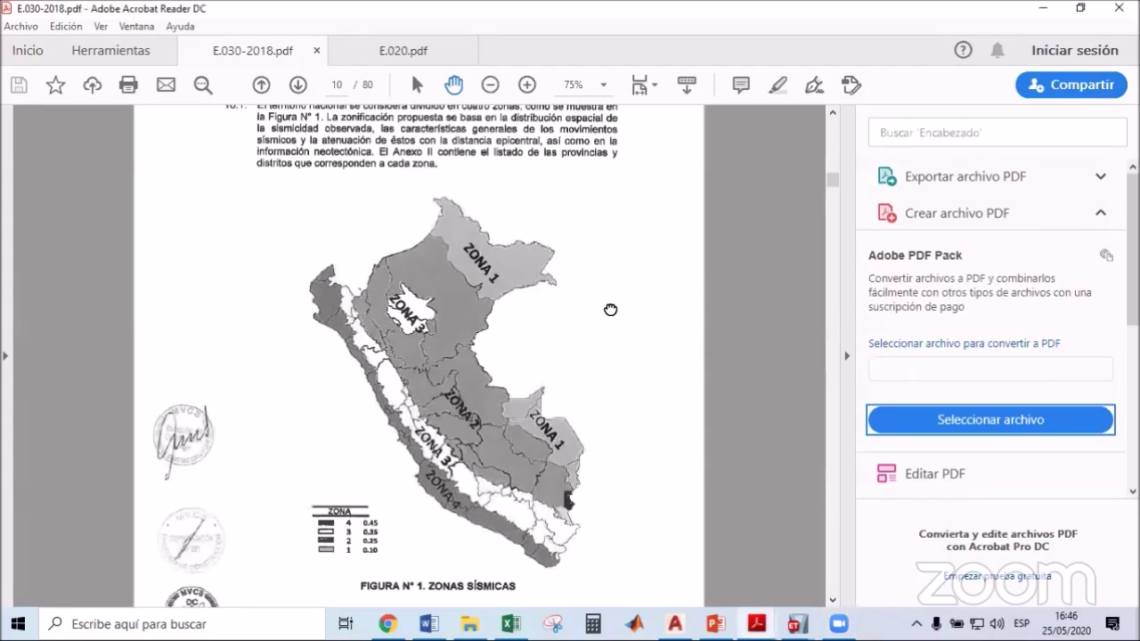
scroll(606, 296, "down", 1)
scroll(384, 425, "down", 1)
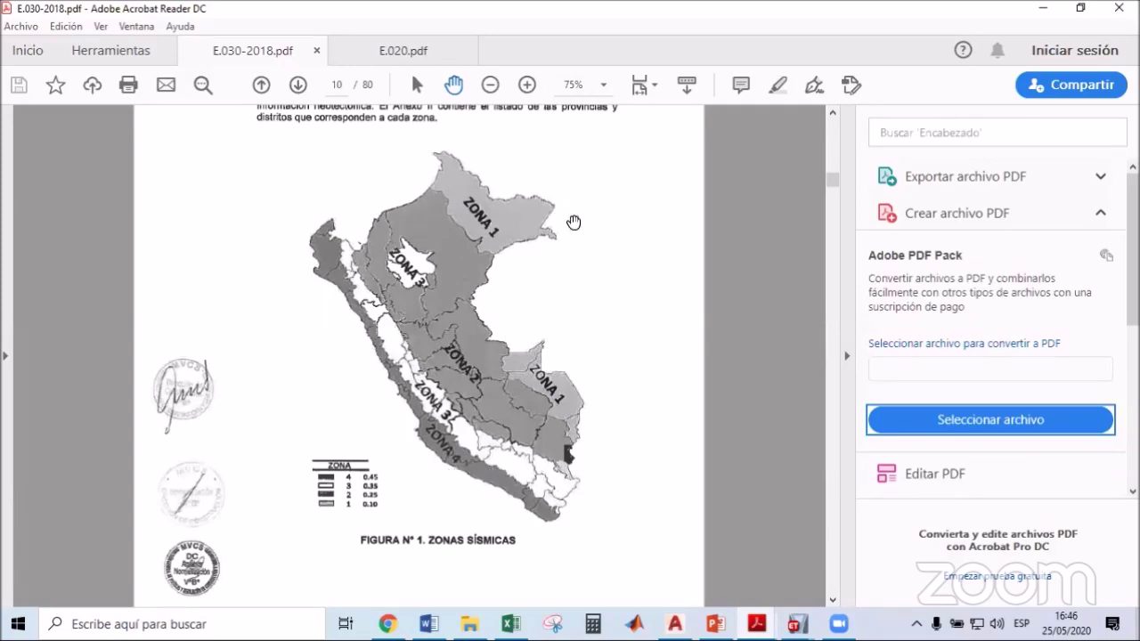
mouse_move(560, 274)
left_mouse_down()
mouse_move(557, 326)
mouse_move(562, 283)
left_mouse_up()
scroll(477, 494, "down", 10)
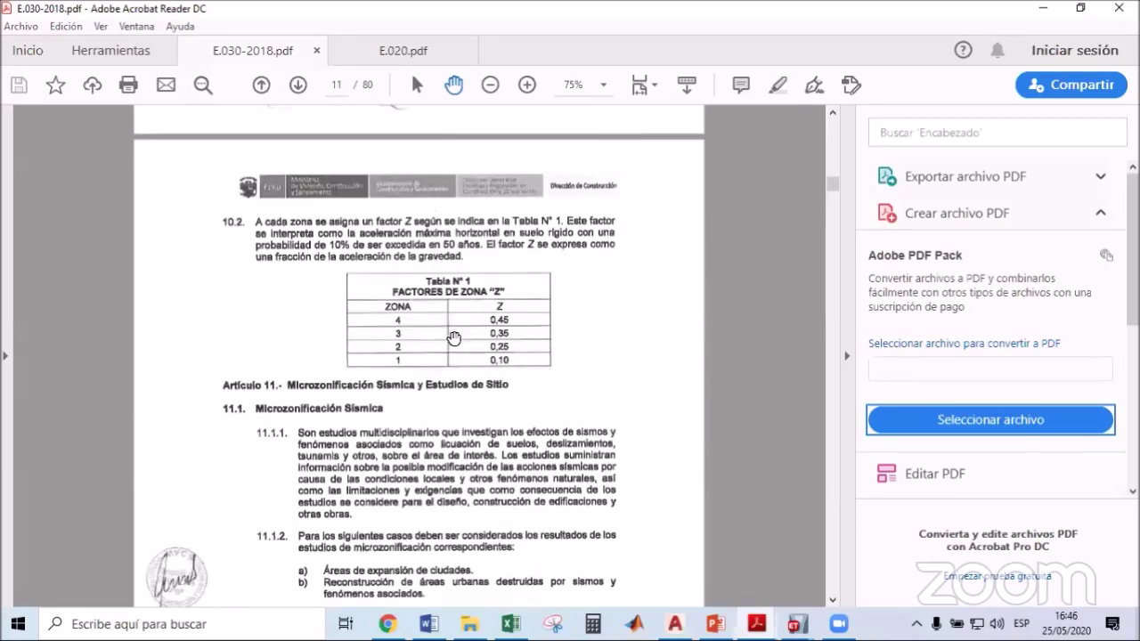
scroll(478, 336, "up", 2, "ctrl")
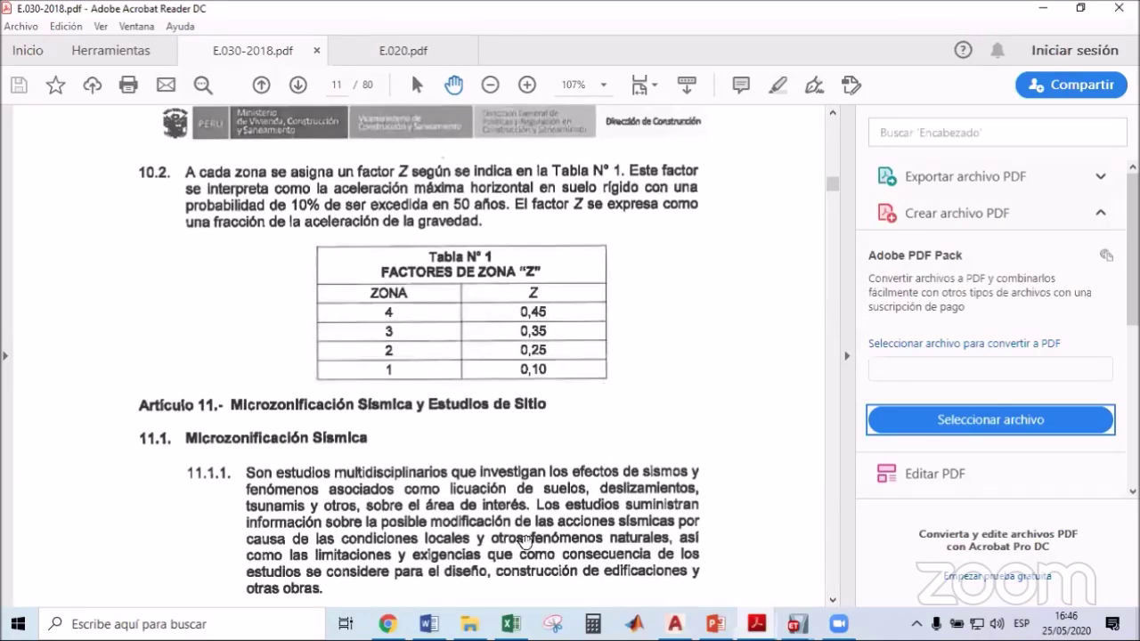
Back in the Excel sheet, inspect the Z and U factor values, the building category and U's page reference.
left_click(510, 623)
left_click(142, 254)
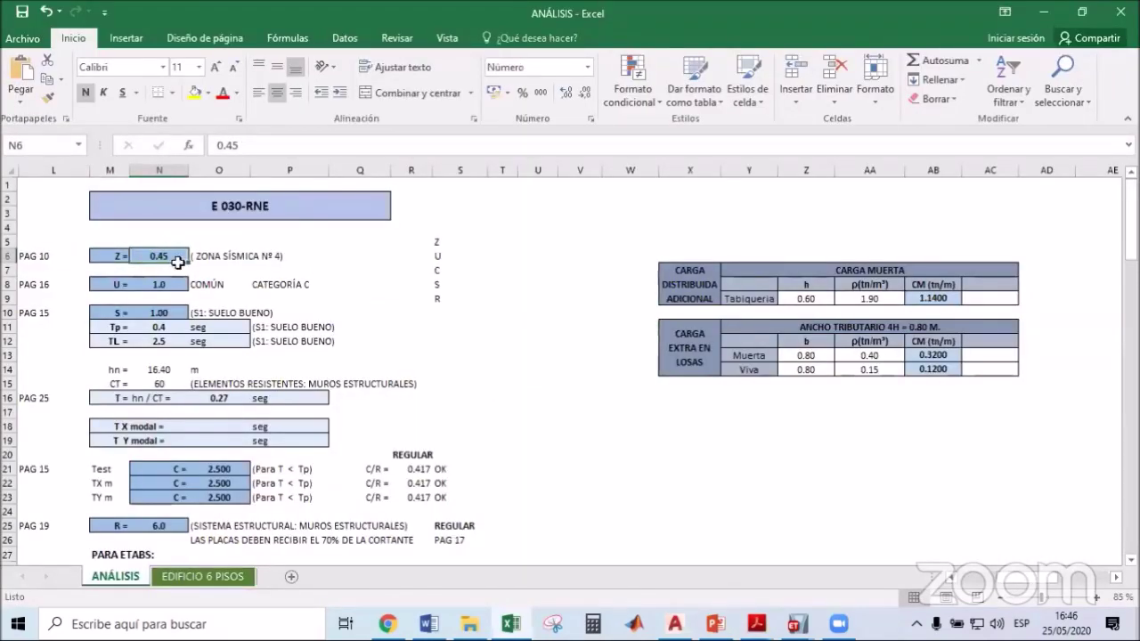
left_click(159, 284)
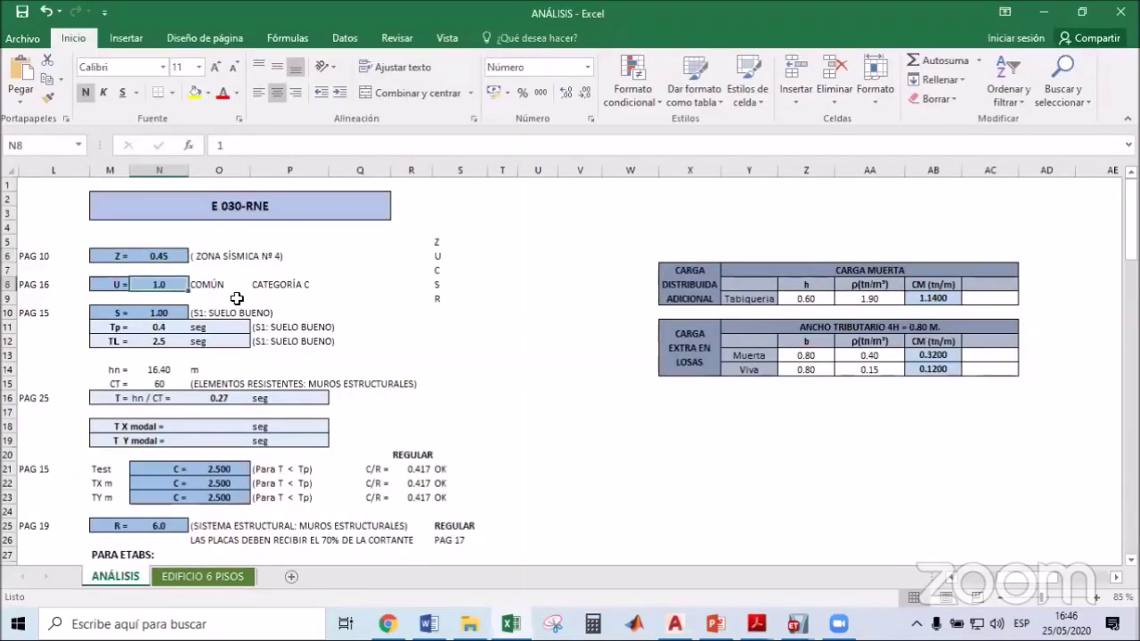
left_click(274, 283)
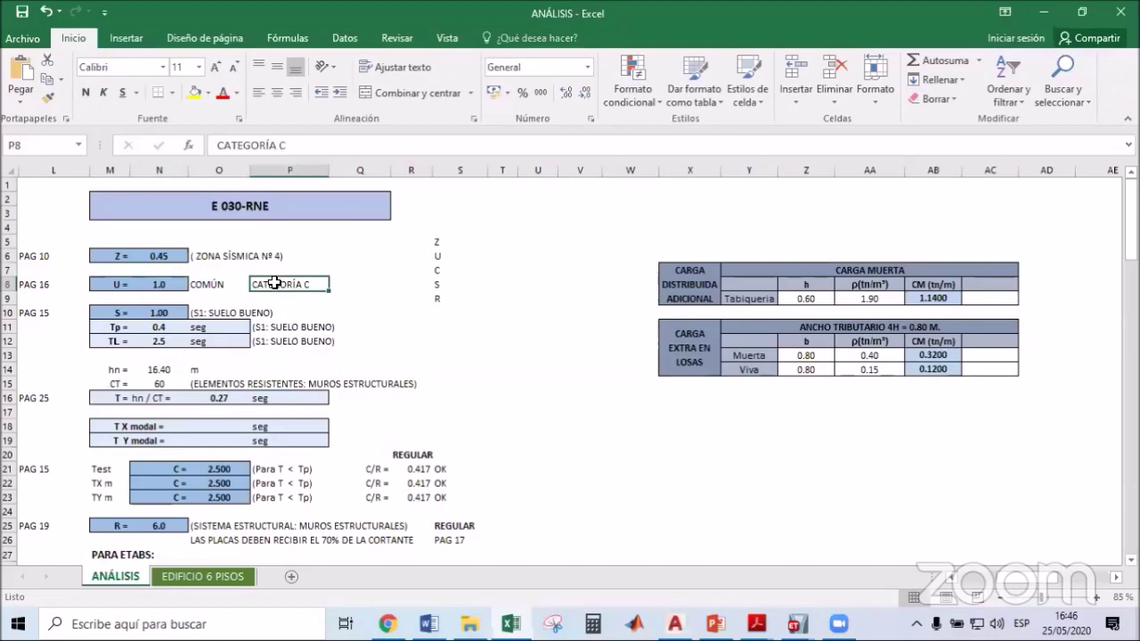
left_click_drag(354, 285, 283, 284)
left_click(39, 285)
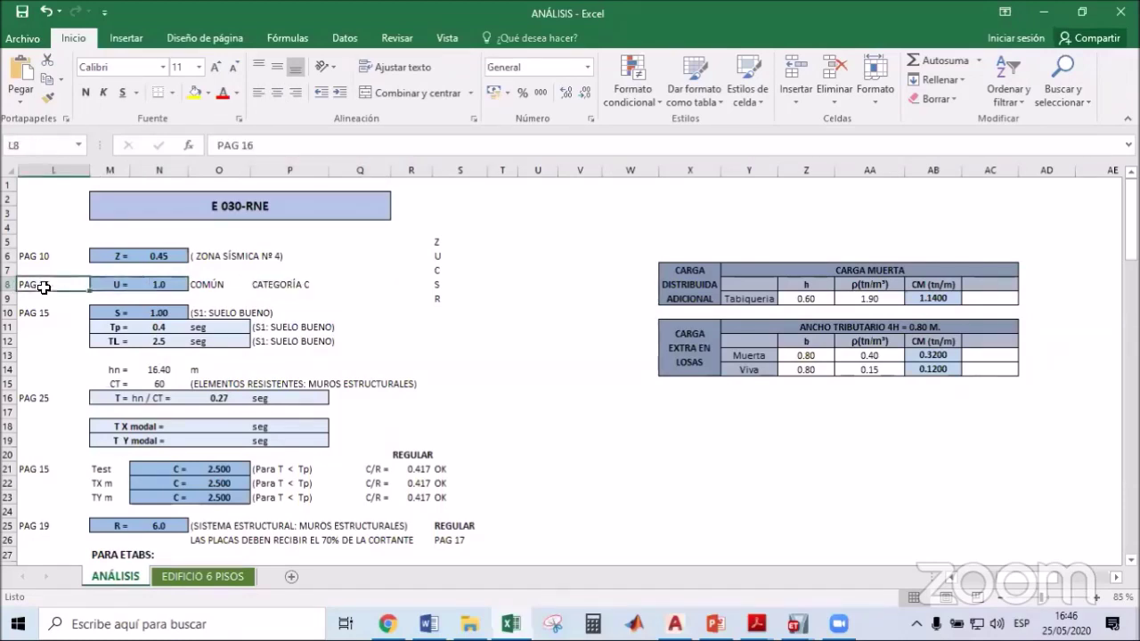
Go to page 16 of E.030-2018.pdf and examine the building categories and U factors in Table 5.
left_click(623, 514)
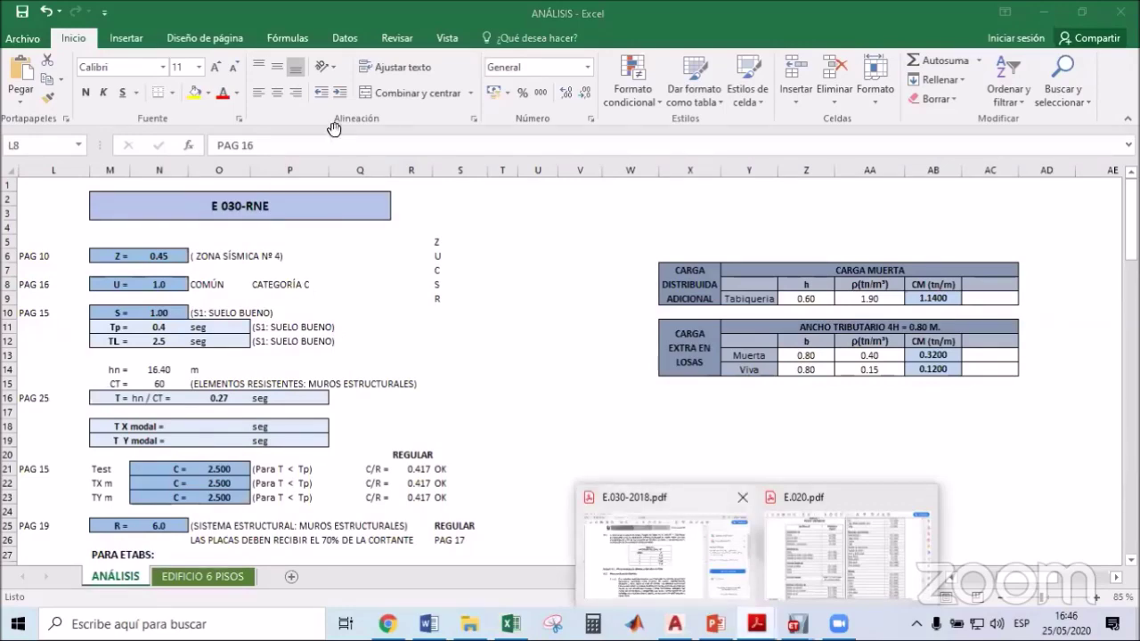
type("16")
key("Return")
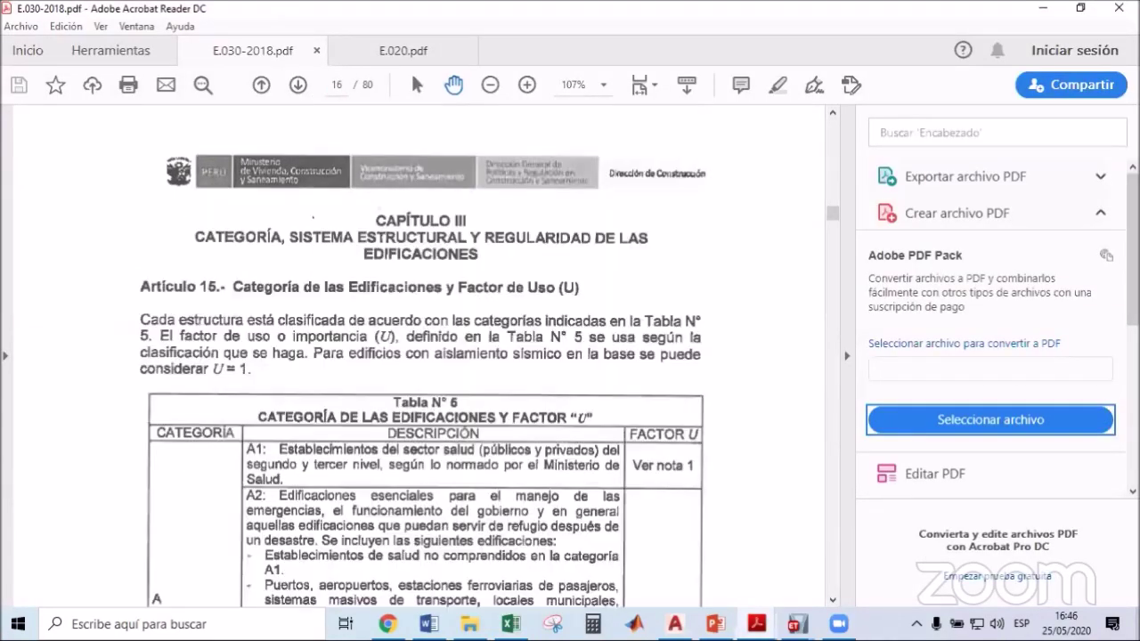
scroll(415, 306, "down", 15)
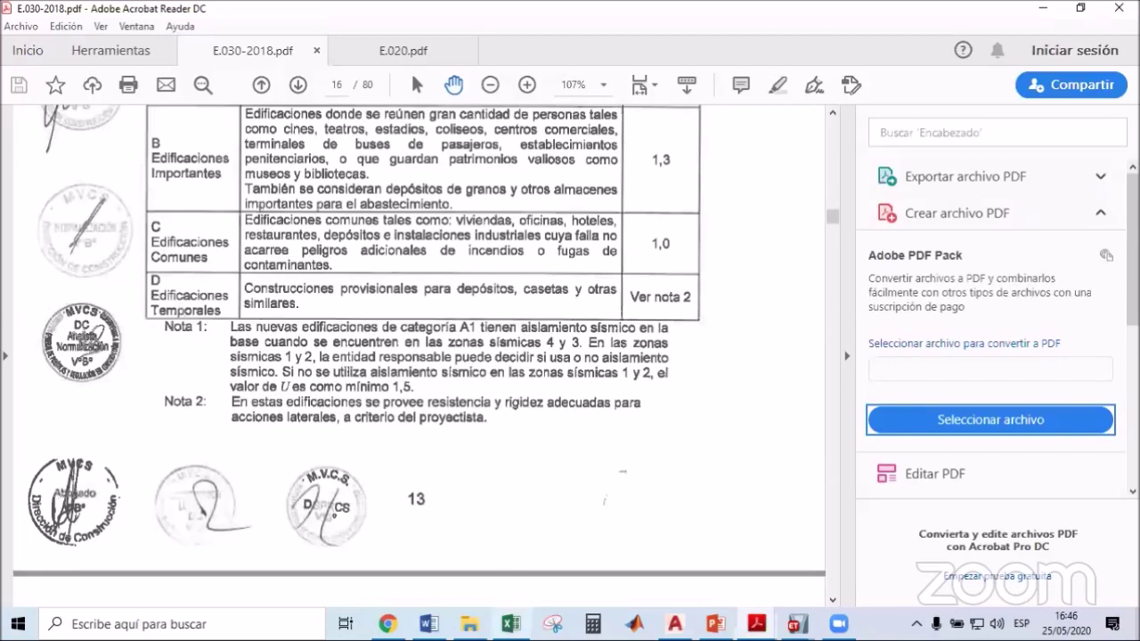
Inspect the S factor value in the Excel sheet, and review the category A buildings in Table 5 of E.030-2018.pdf.
left_click(510, 624)
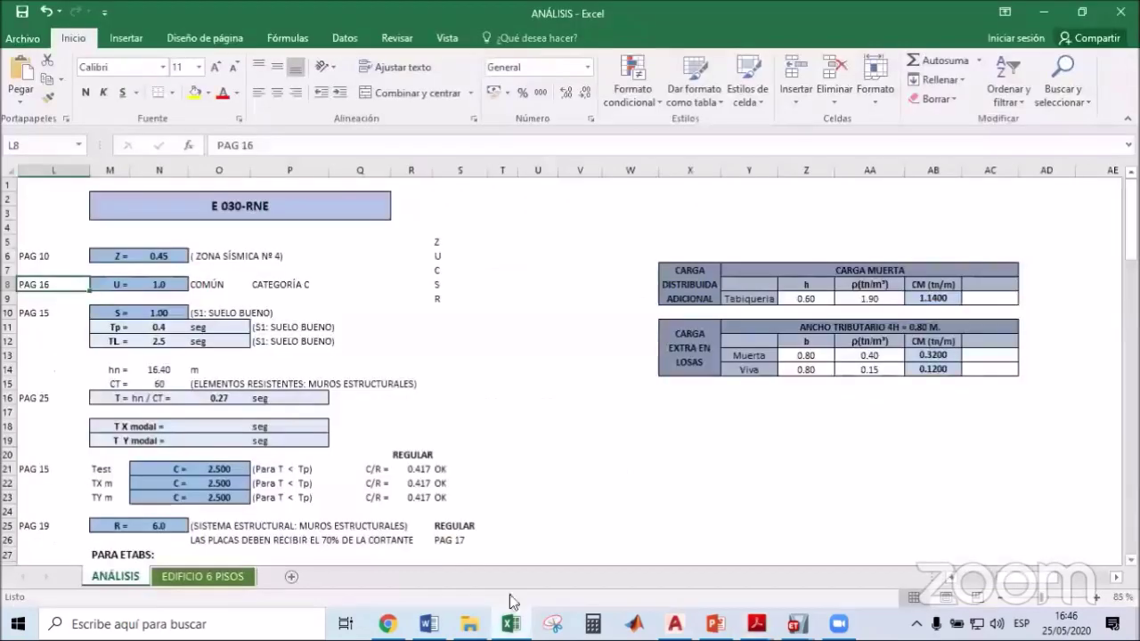
left_click(152, 312)
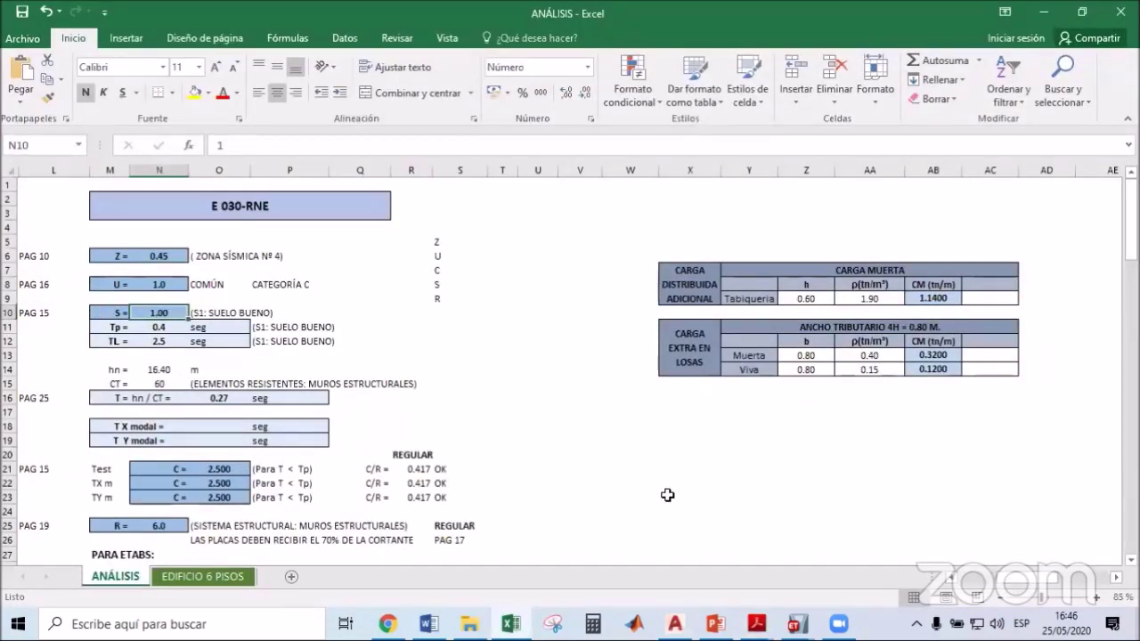
mouse_move(757, 624)
mouse_move(736, 570)
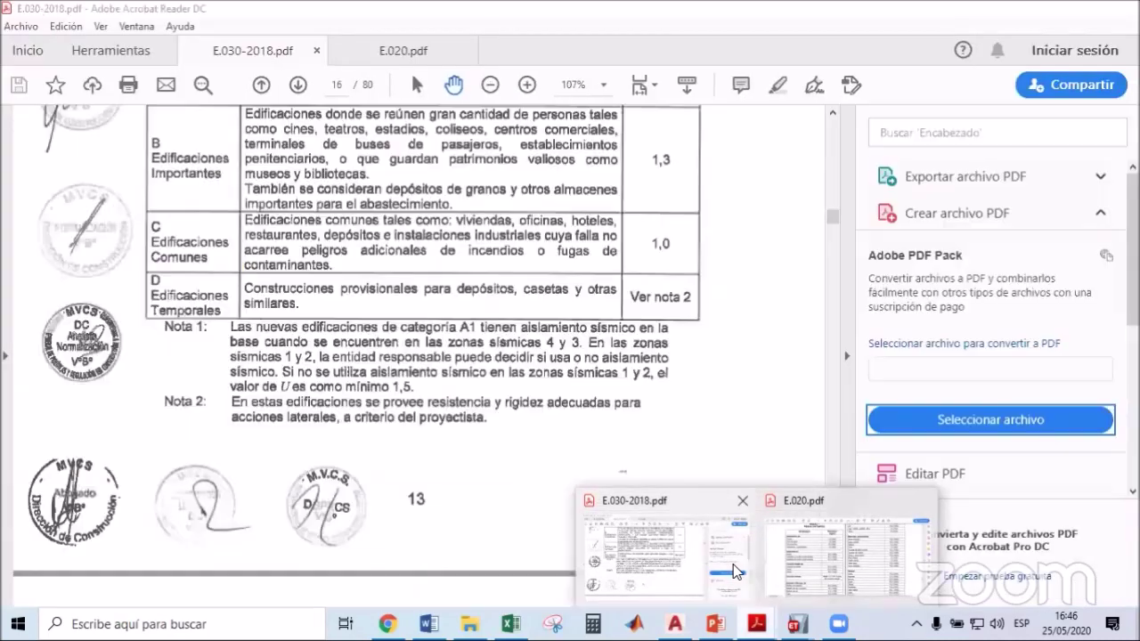
left_click(736, 571)
scroll(431, 345, "up", 5)
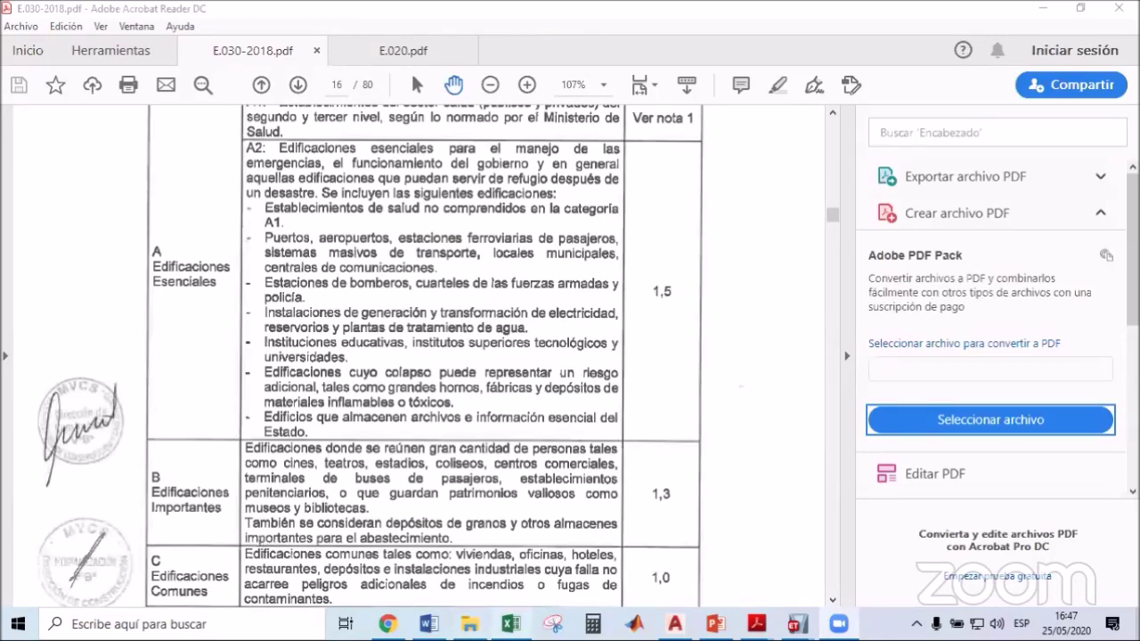
Go to page 15 of E.030-2018.pdf and examine the soil factors S in Table 3 and the periods TP and TL in Table 4.
left_click(510, 624)
key("alt+Tab")
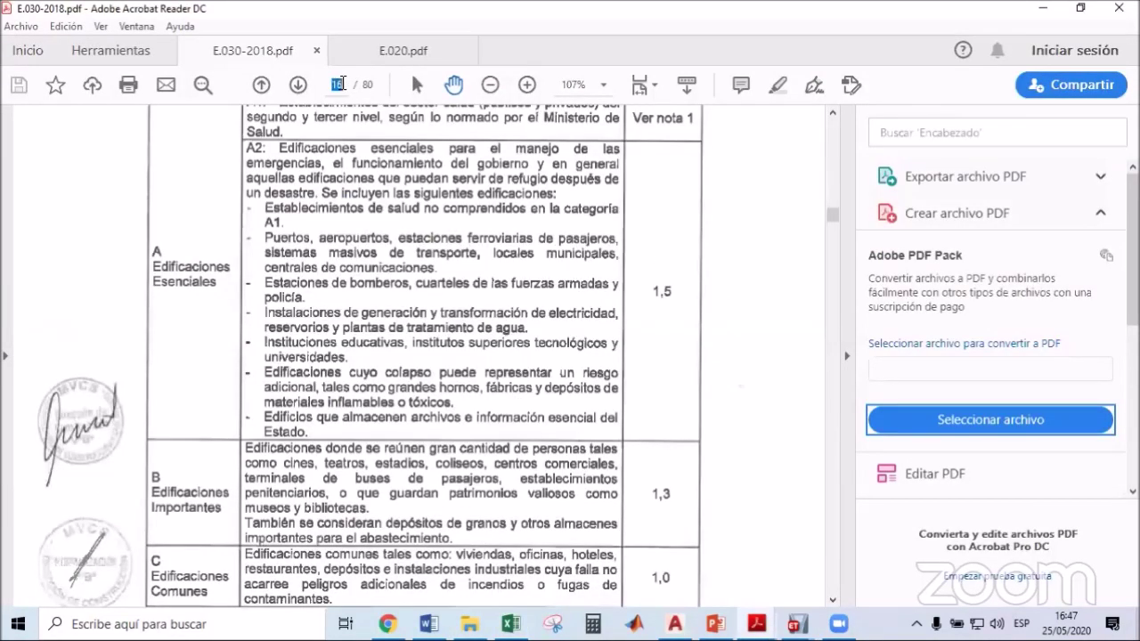
type("15")
key("Return")
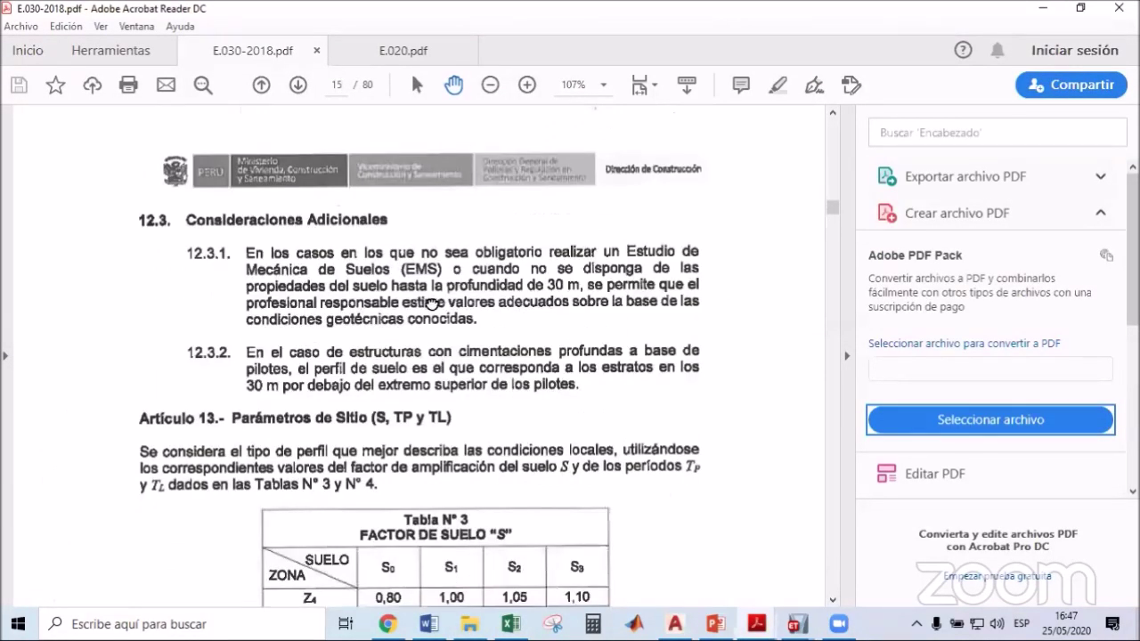
scroll(427, 267, "down", 3)
scroll(471, 451, "down", 2)
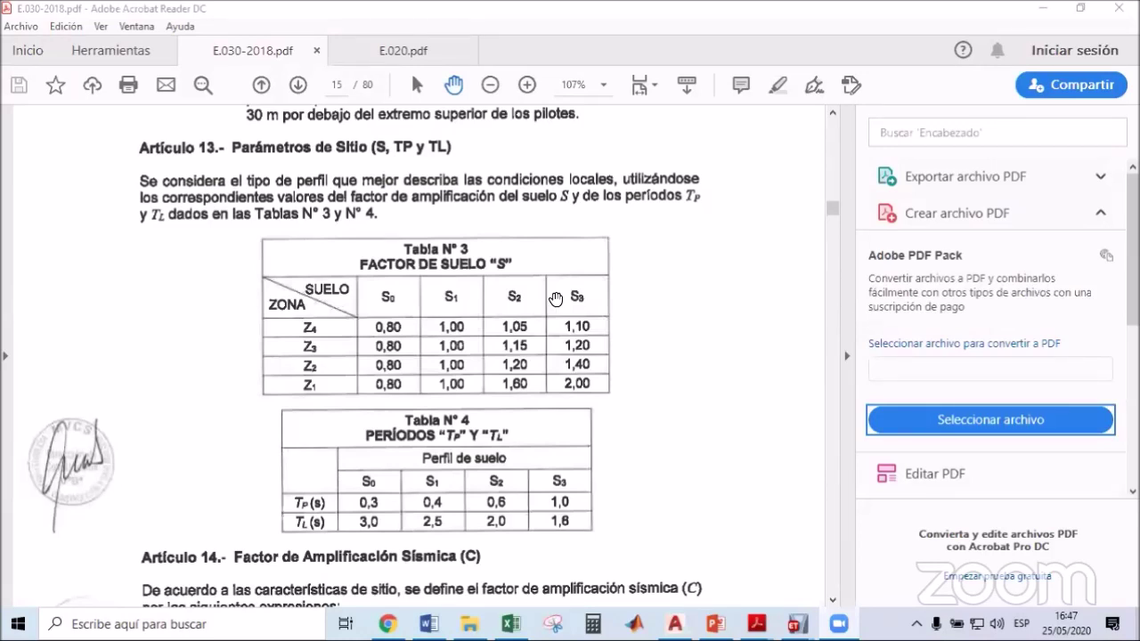
scroll(606, 285, "down", 1)
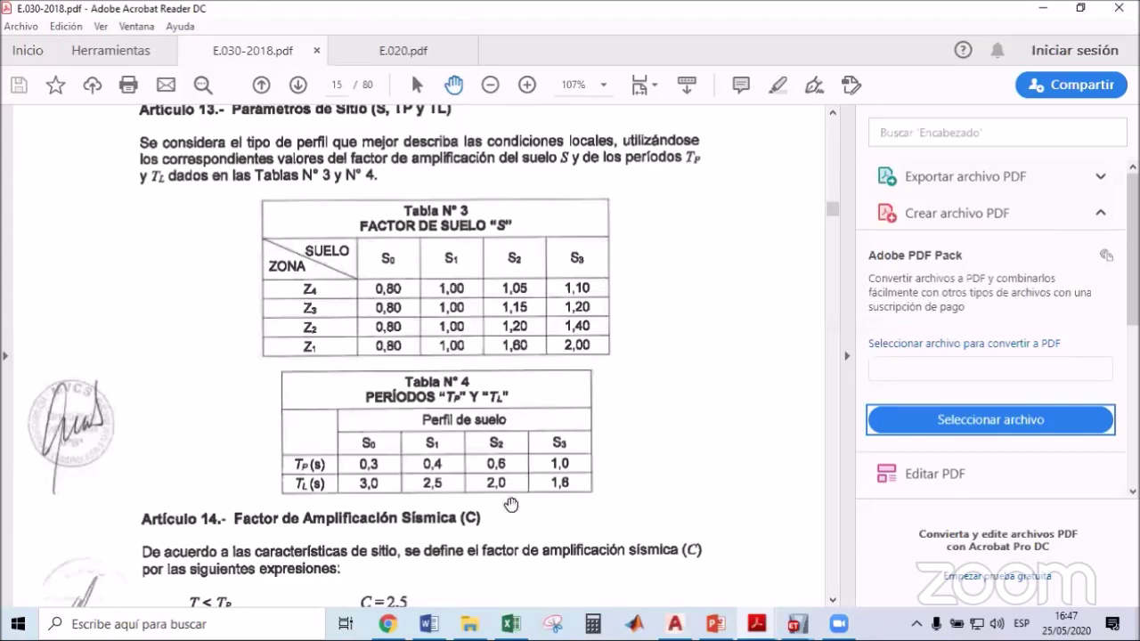
Compare the Tp and TL values in the Excel sheet with Table 4 in E.030-2018.pdf.
key("alt+Tab")
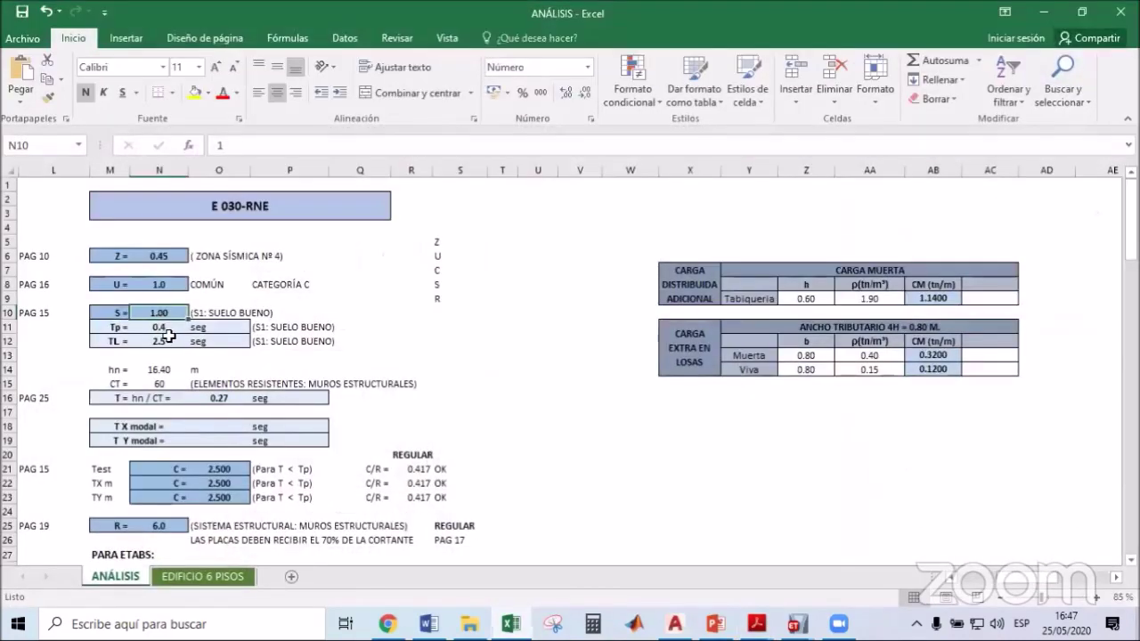
left_click(159, 329)
left_click_drag(158, 330, 160, 342)
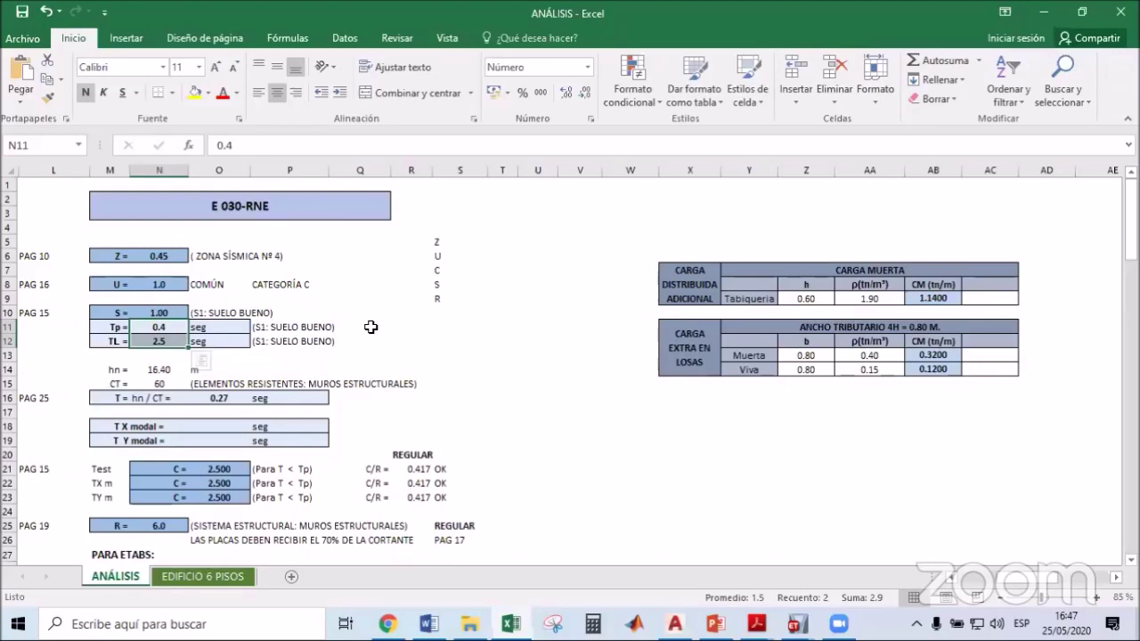
left_click(1038, 12)
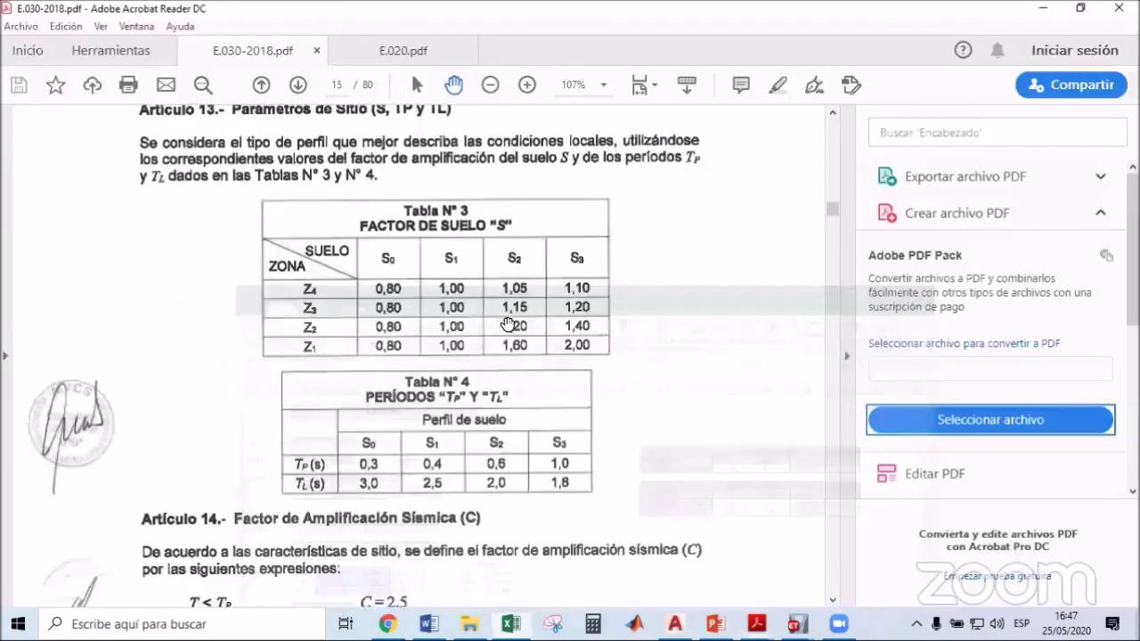
scroll(441, 405, "down", 2)
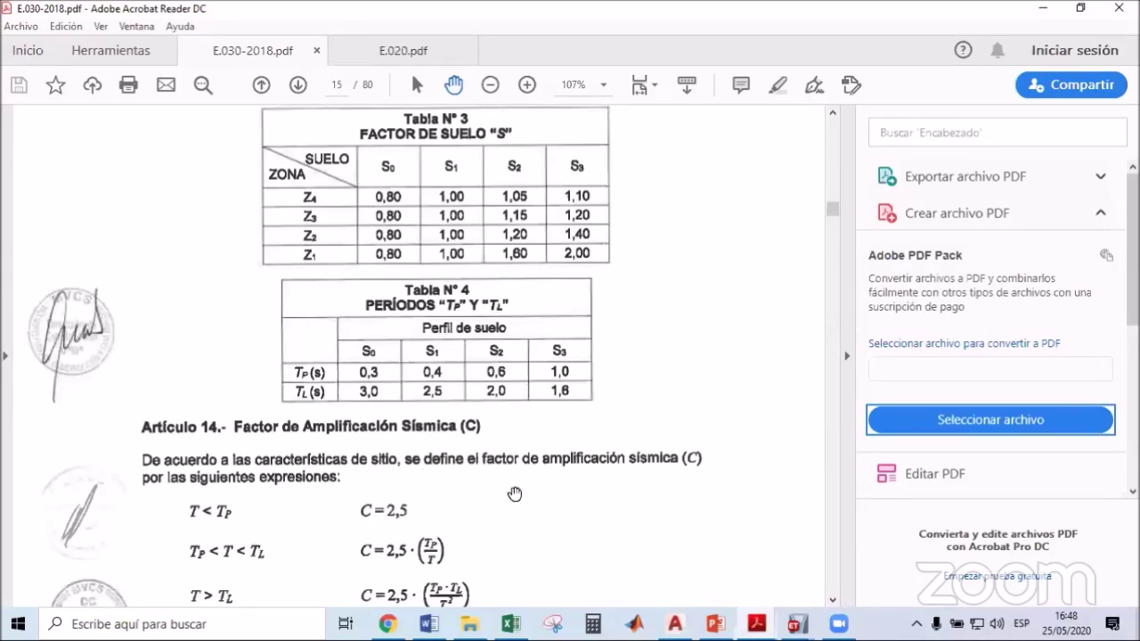
In the Excel sheet's parameter list, highlight the Z, U, C and S cells with yellow fill.
left_click(511, 623)
left_click(288, 366)
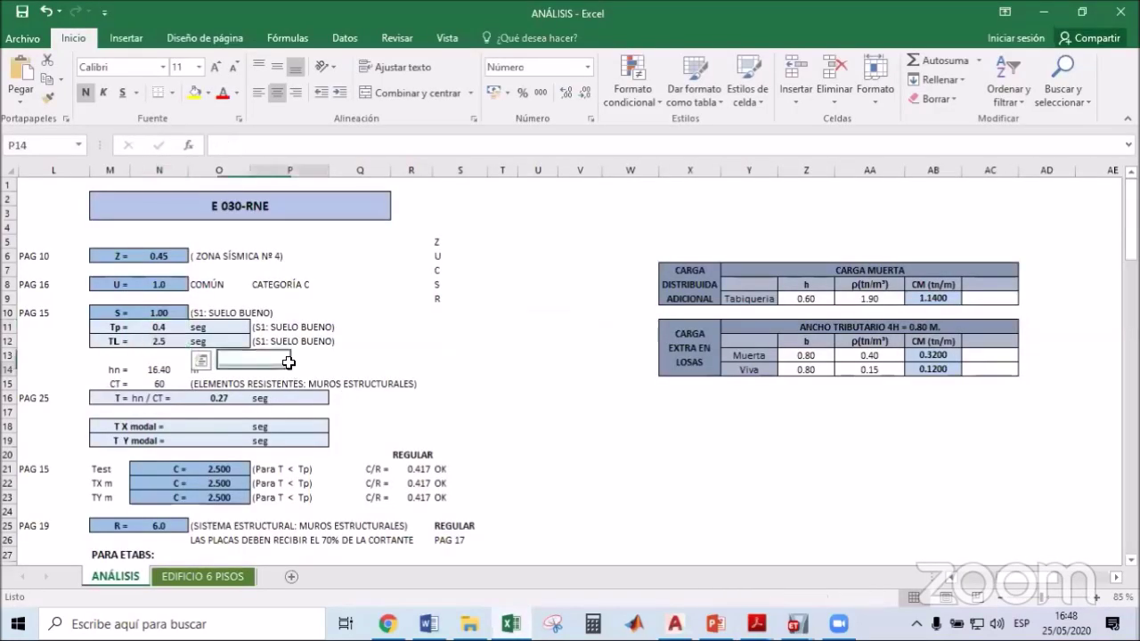
left_click_drag(436, 242, 446, 283)
left_click(191, 93)
left_click(438, 270)
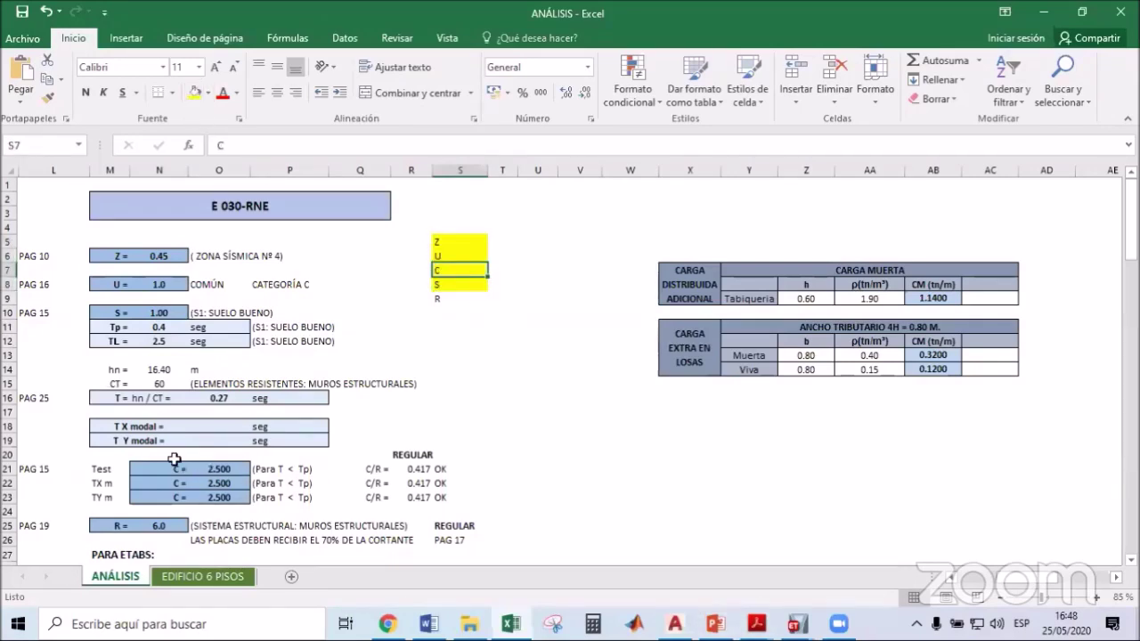
Check the page reference for C in the sheet and examine the Article 14 amplification factor expressions in E.030-2018.pdf.
left_click(40, 469)
mouse_move(755, 623)
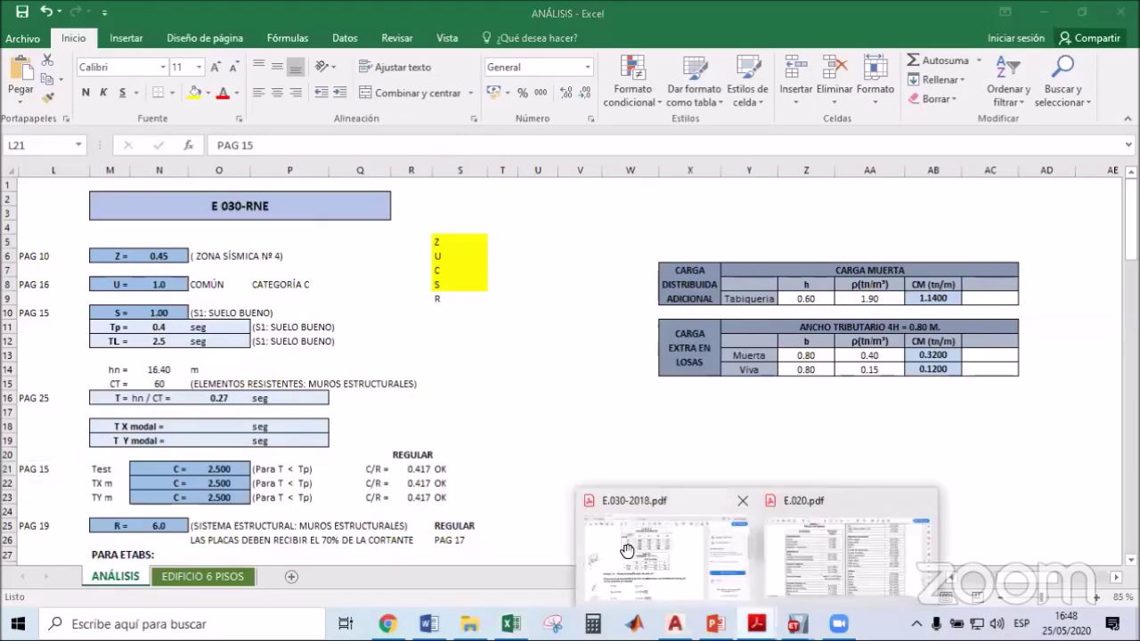
left_click(667, 561)
scroll(384, 400, "down", 3)
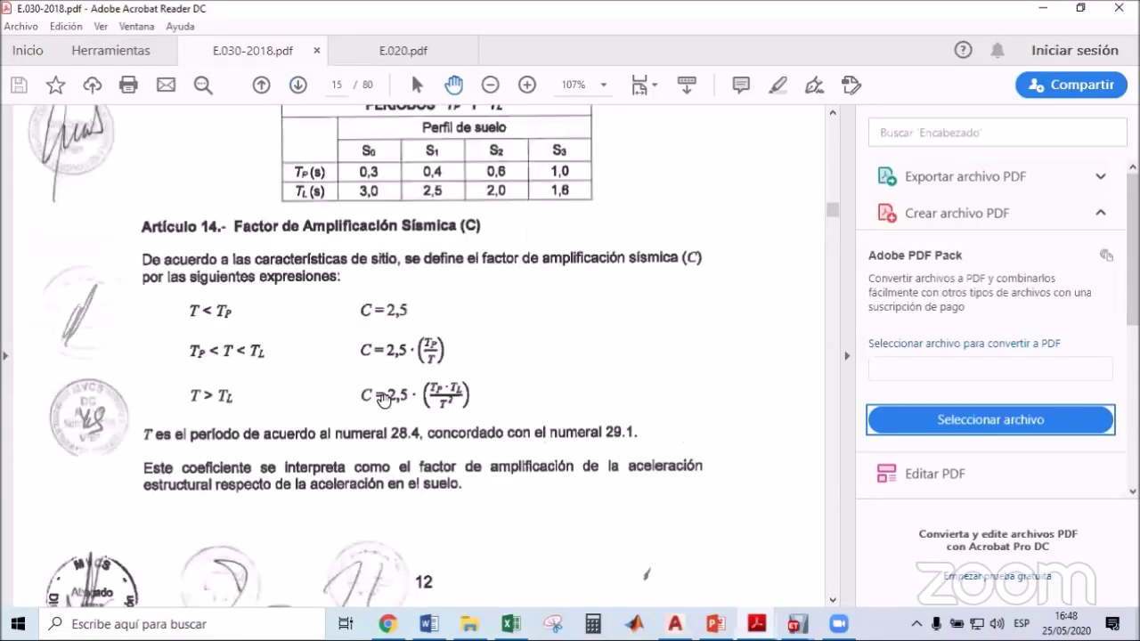
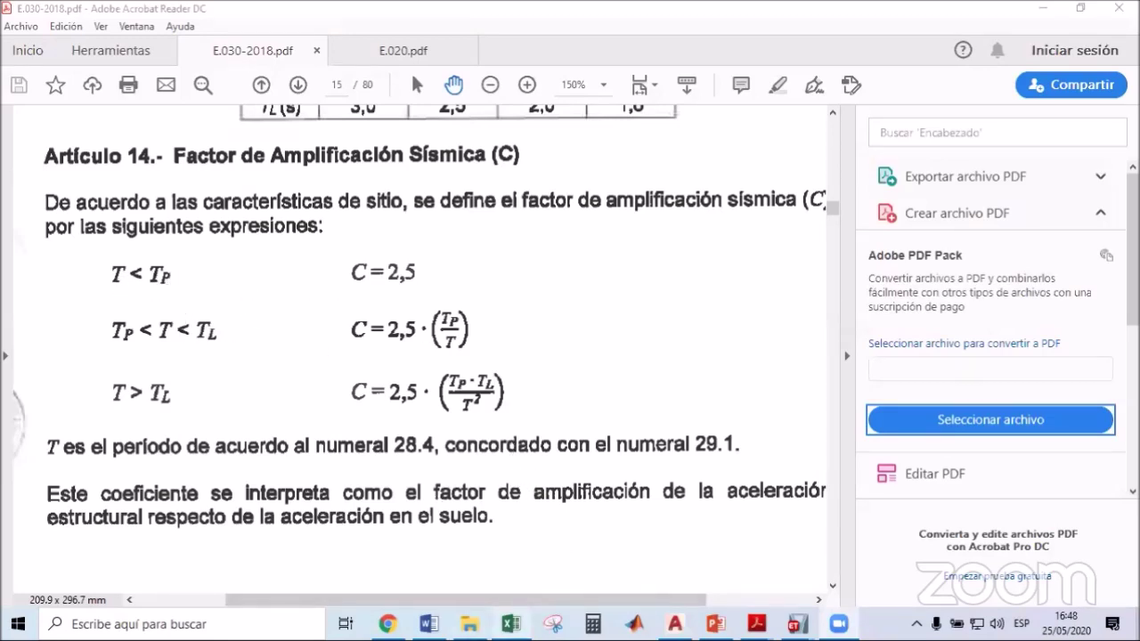
Back in the Excel sheet, inspect the formula for the building height hn and the CT value.
left_click(511, 623)
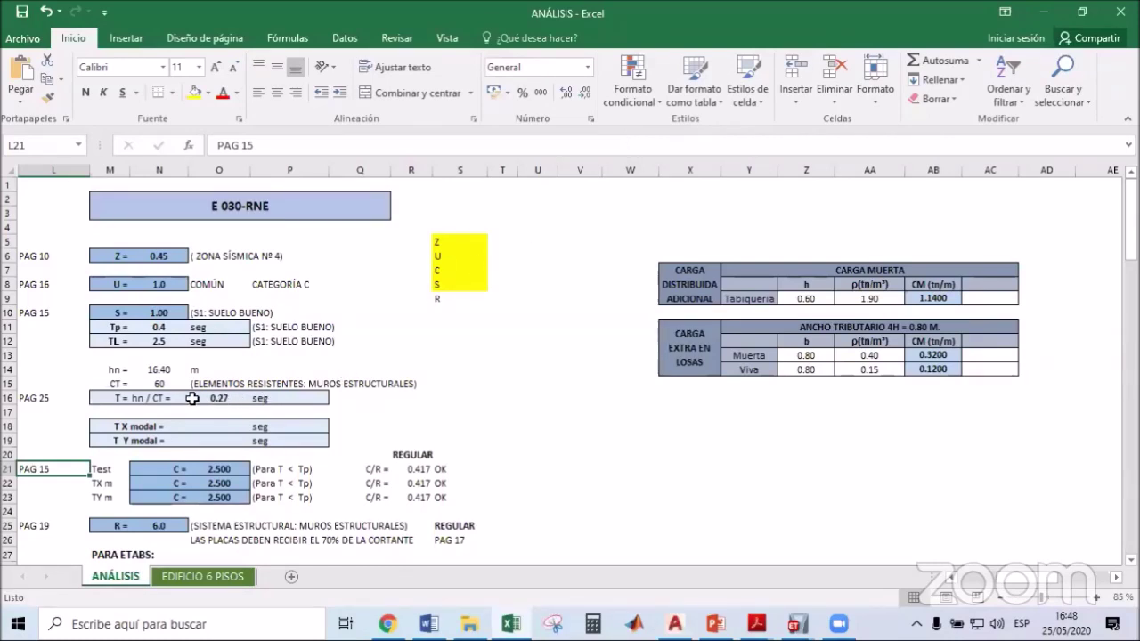
left_click(162, 368)
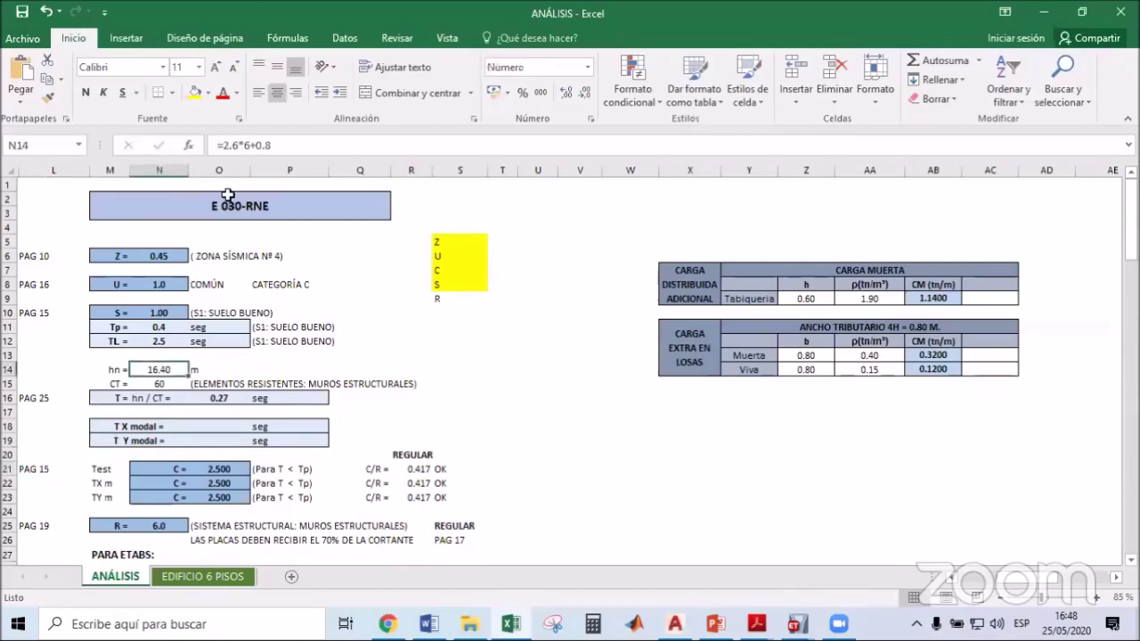
left_click(290, 146)
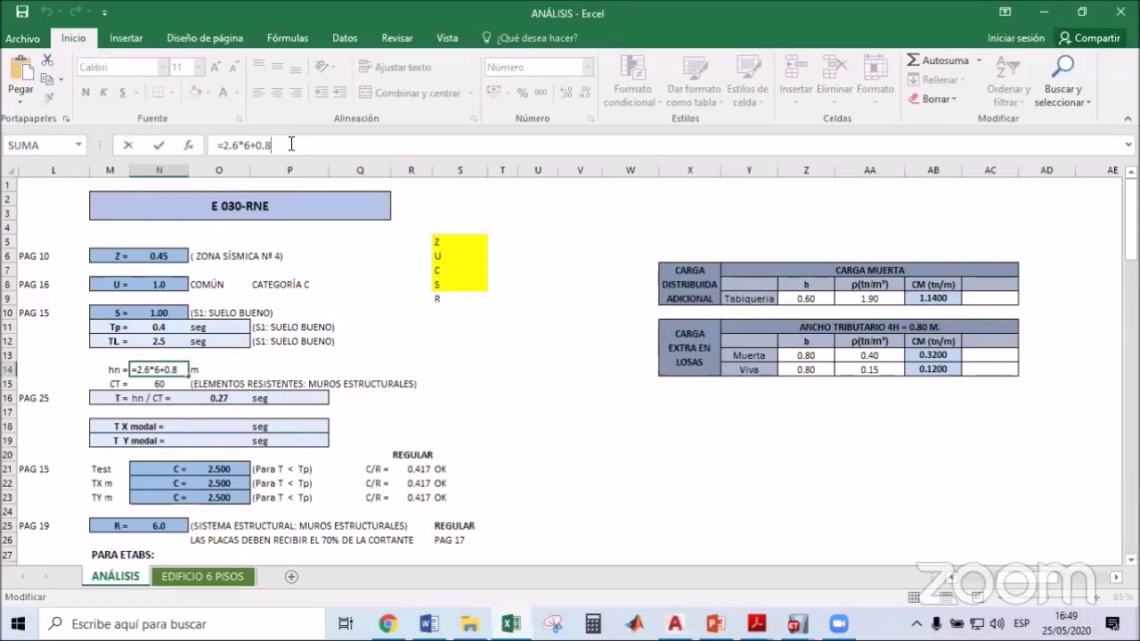
key("Return")
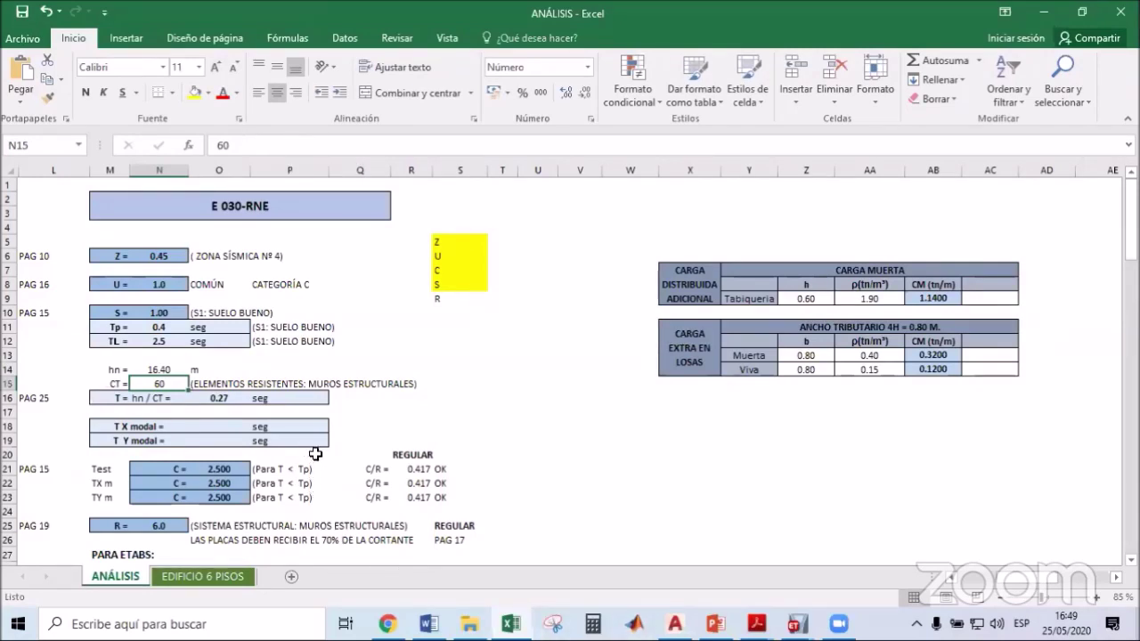
Go to page 25 of E.030-2018.pdf and examine the fundamental period expression T = hn/CT and the CT values in section 28.4.1.
left_click(756, 623)
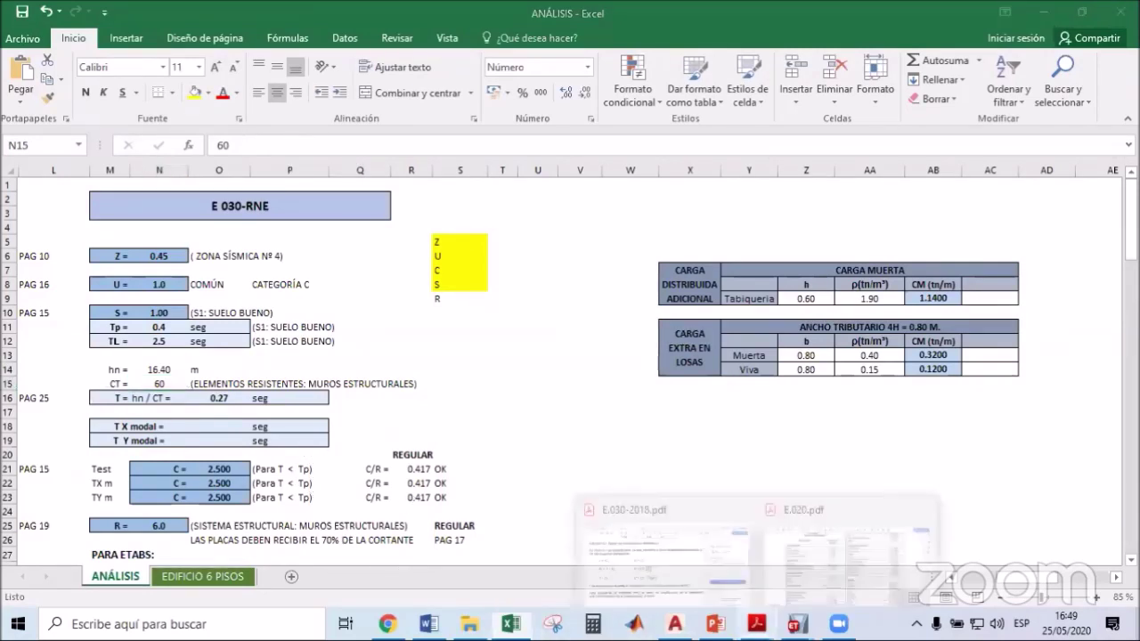
left_click(676, 574)
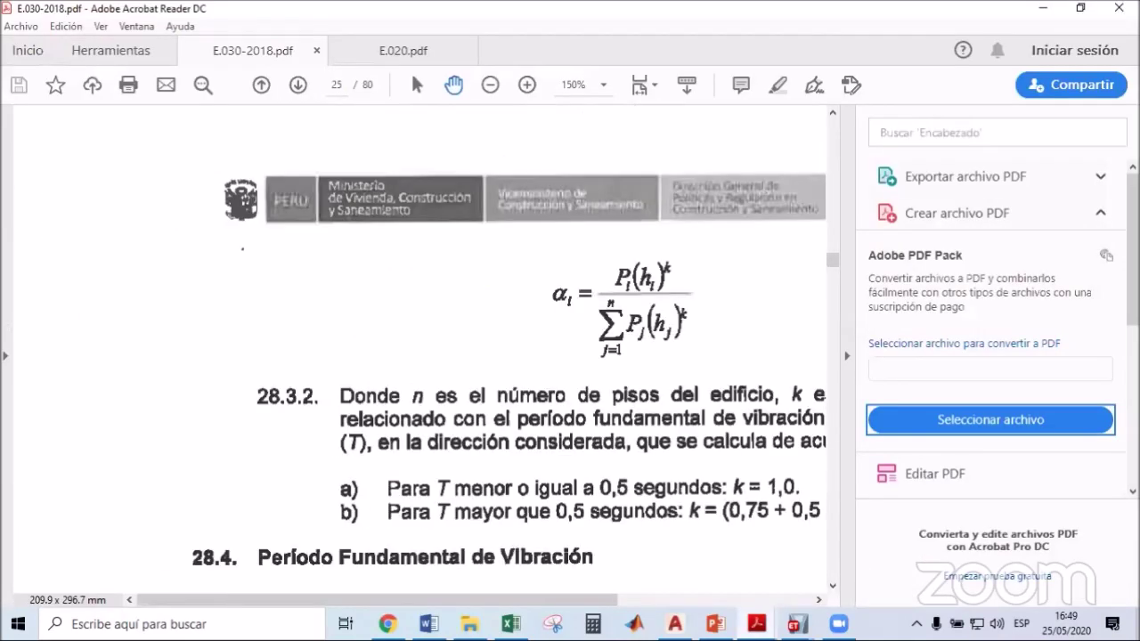
left_click_drag(573, 348, 351, 165)
left_click_drag(410, 374, 342, 185)
left_click_drag(340, 365, 394, 272)
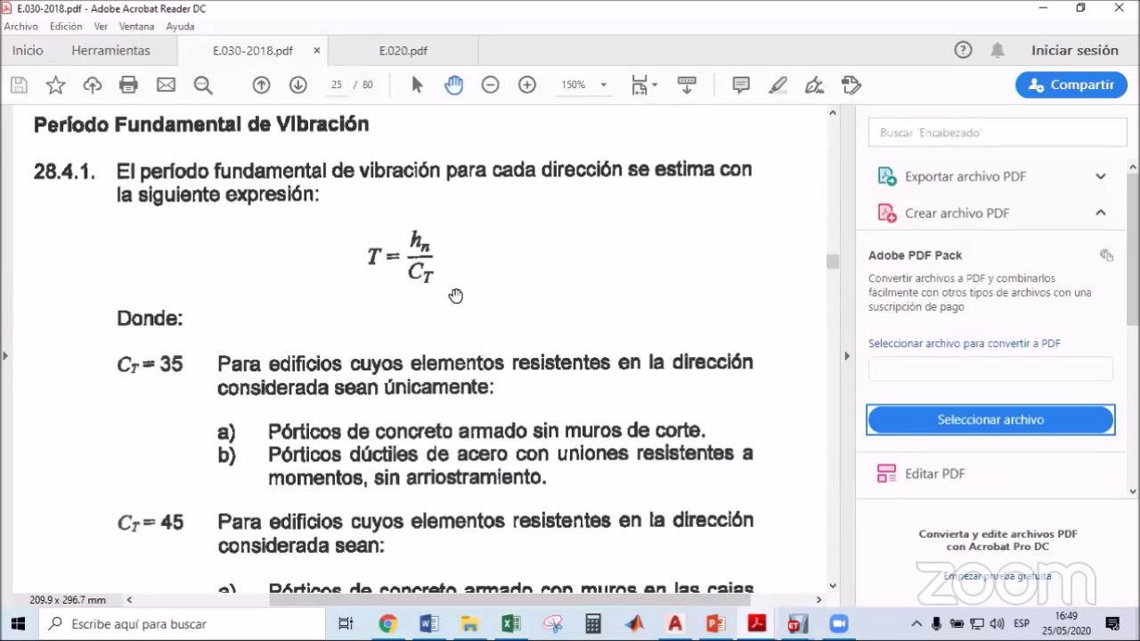
left_click_drag(432, 298, 438, 143)
left_click_drag(400, 412, 368, 247)
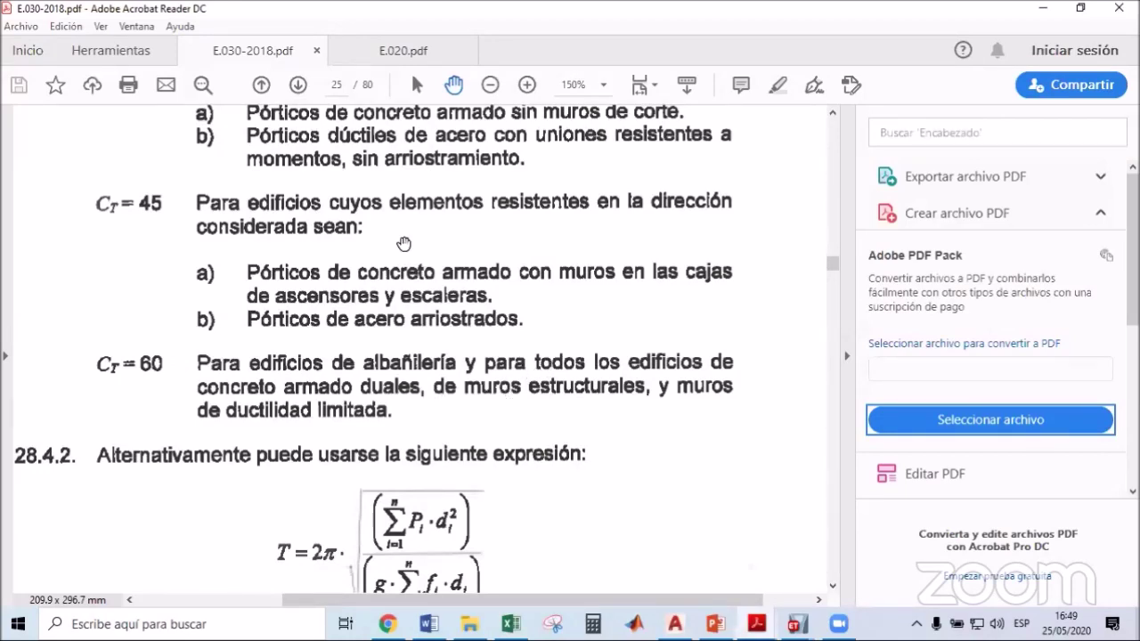
scroll(395, 238, "up", 6)
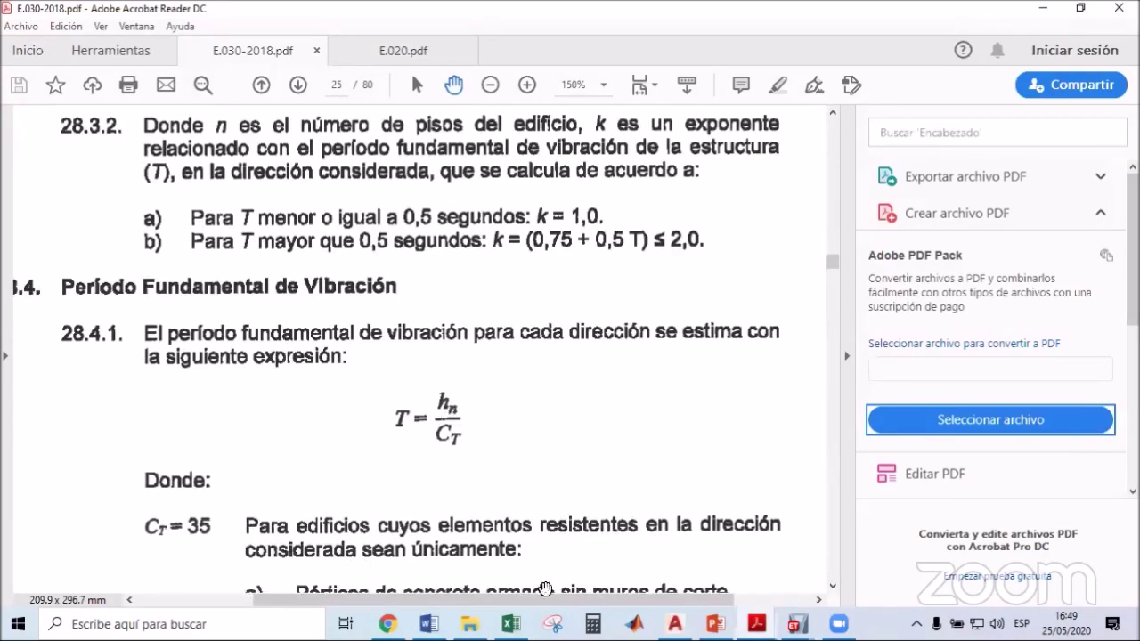
Inspect the fundamental period formula, the Tp value and the Test row's C formula in the Excel sheet.
key("alt+Tab")
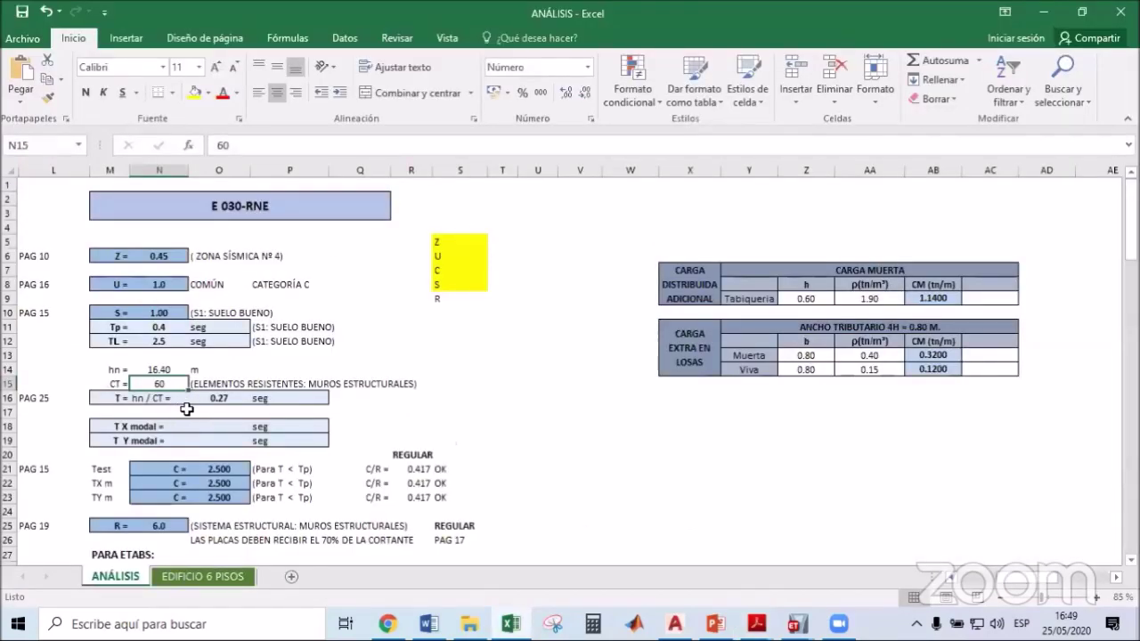
left_click(217, 398)
left_click(293, 148)
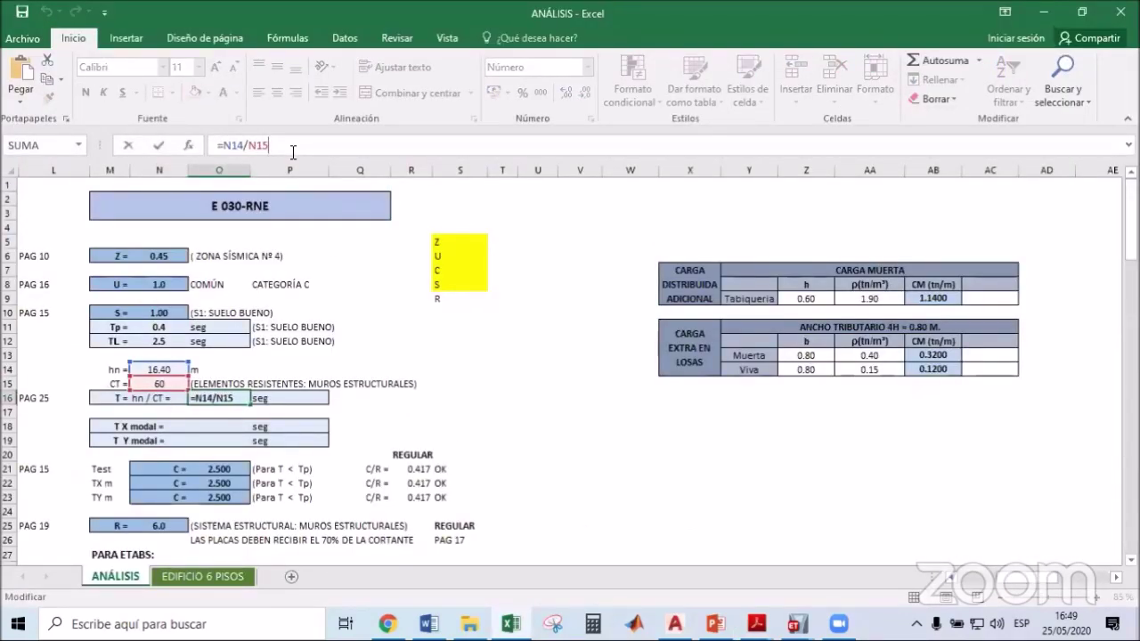
key("Return")
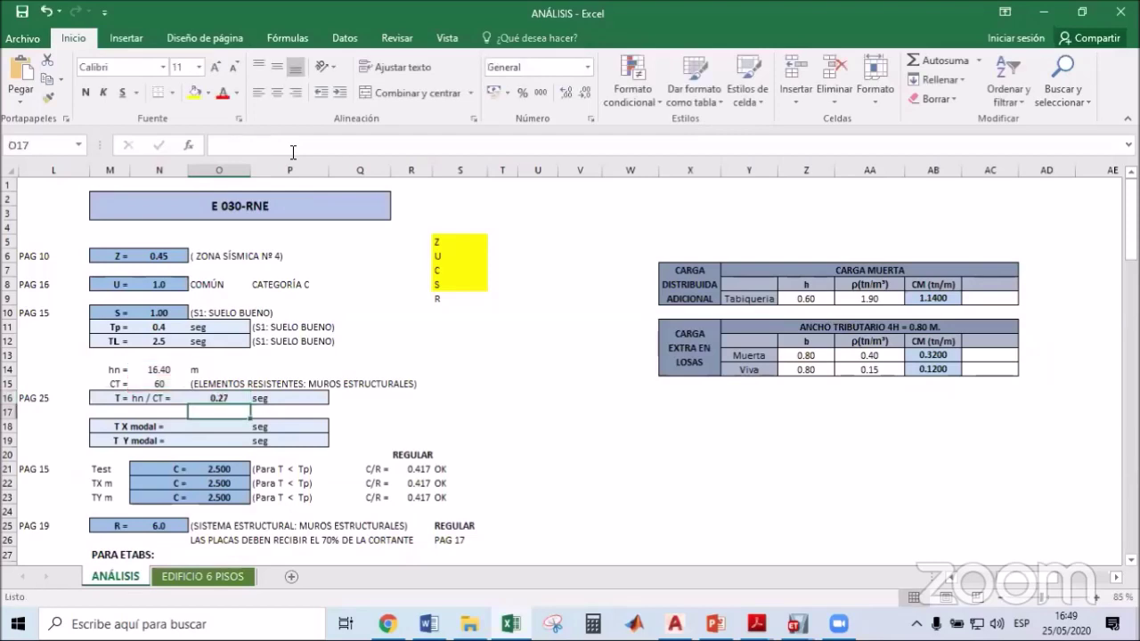
left_click(178, 331)
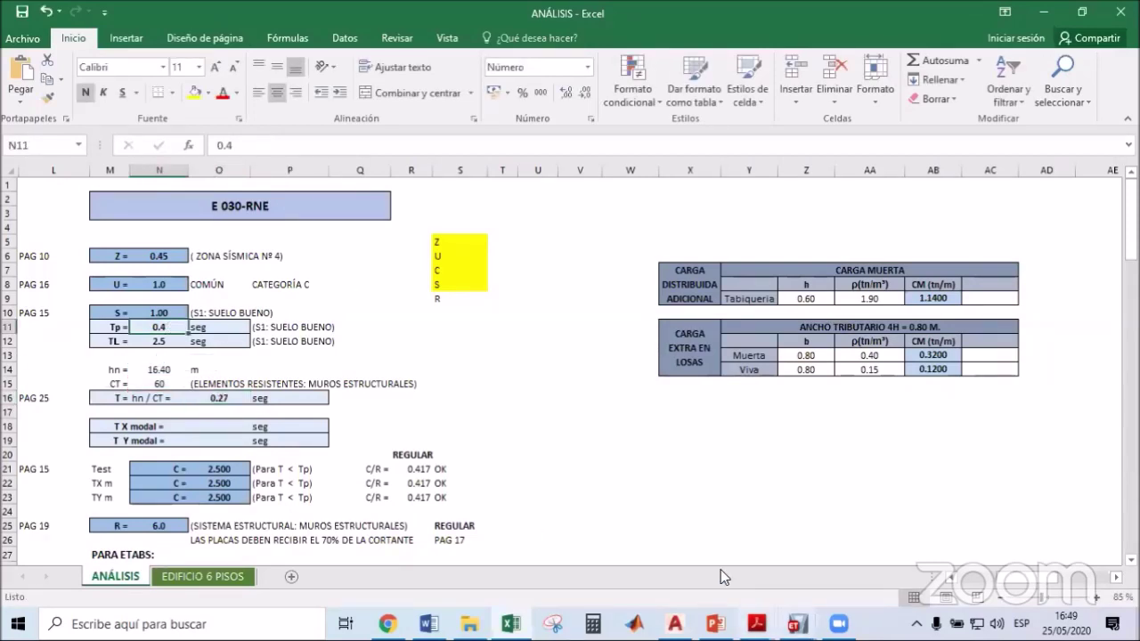
left_click(214, 468)
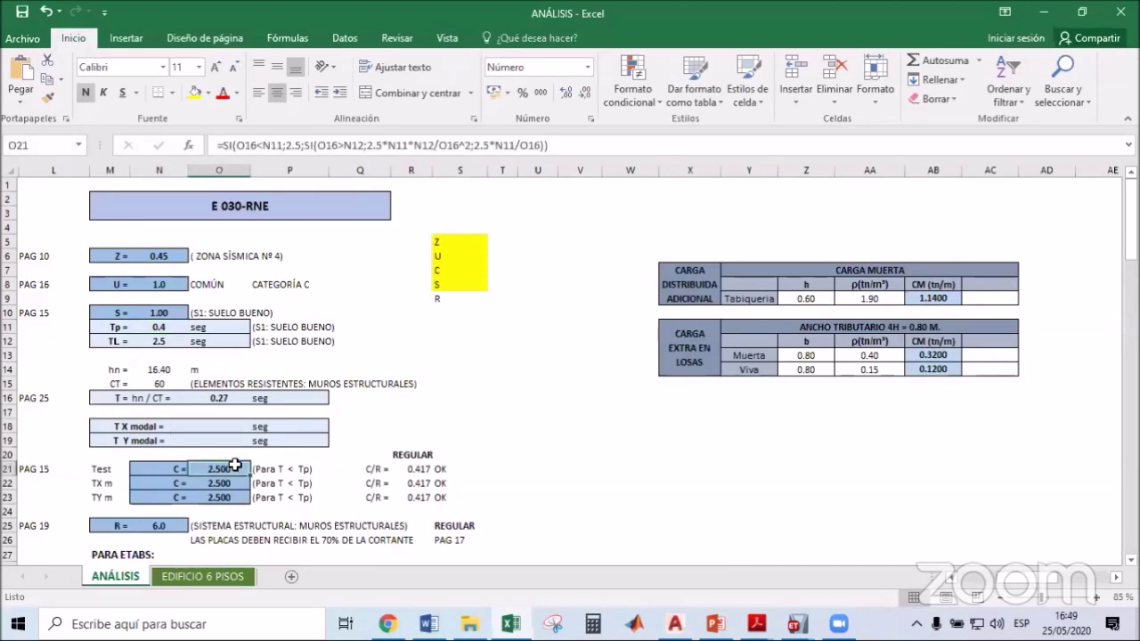
Review the highlighted parameters and the remaining R in the sheet's list, and go to page 19 of E.030-2018.pdf.
left_click(451, 243)
left_click_drag(451, 252, 437, 297)
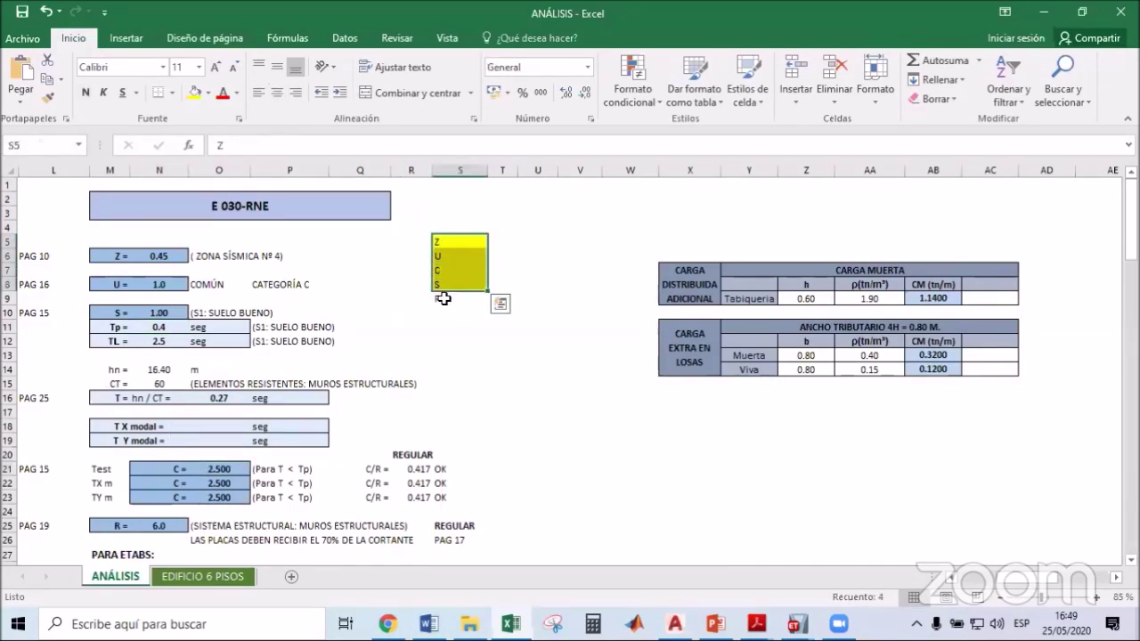
left_click(437, 298)
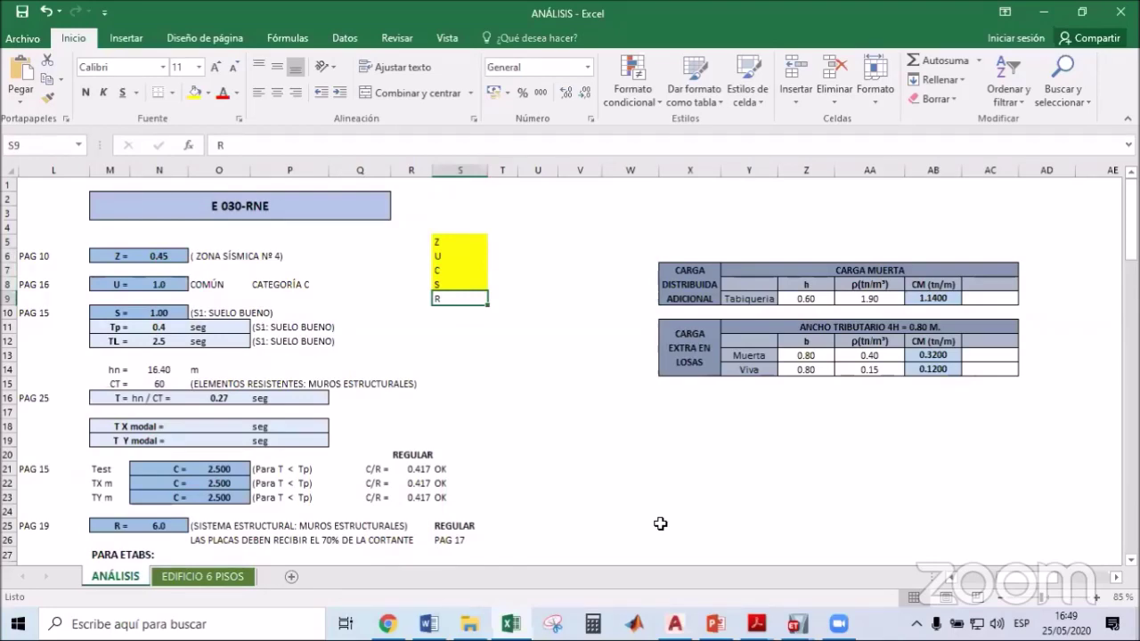
left_click(757, 620)
left_click(663, 543)
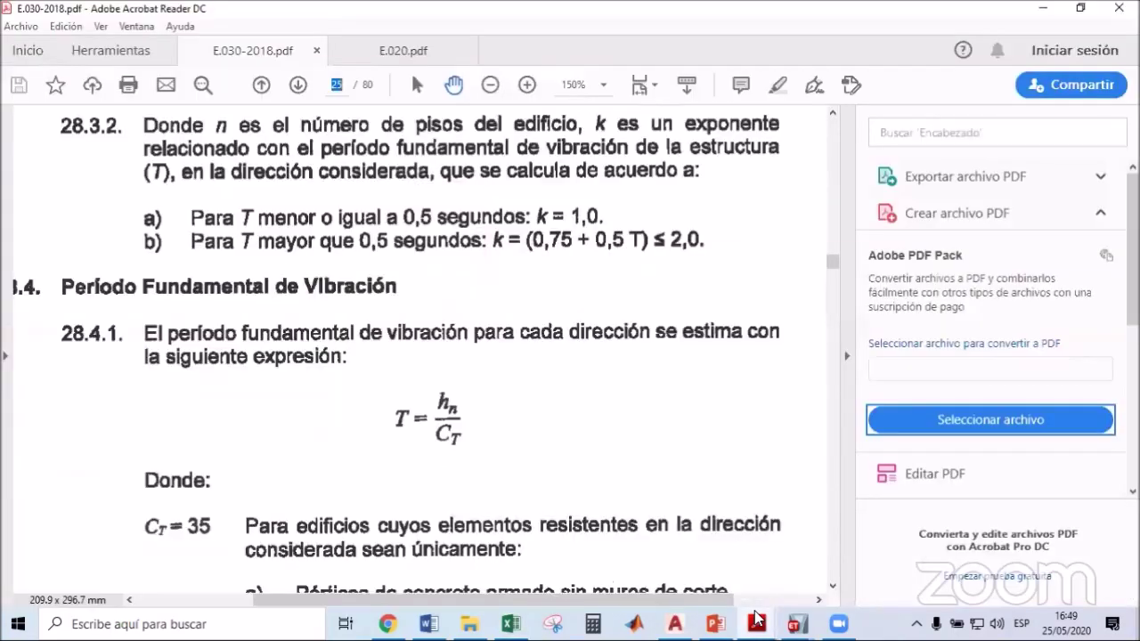
type("19")
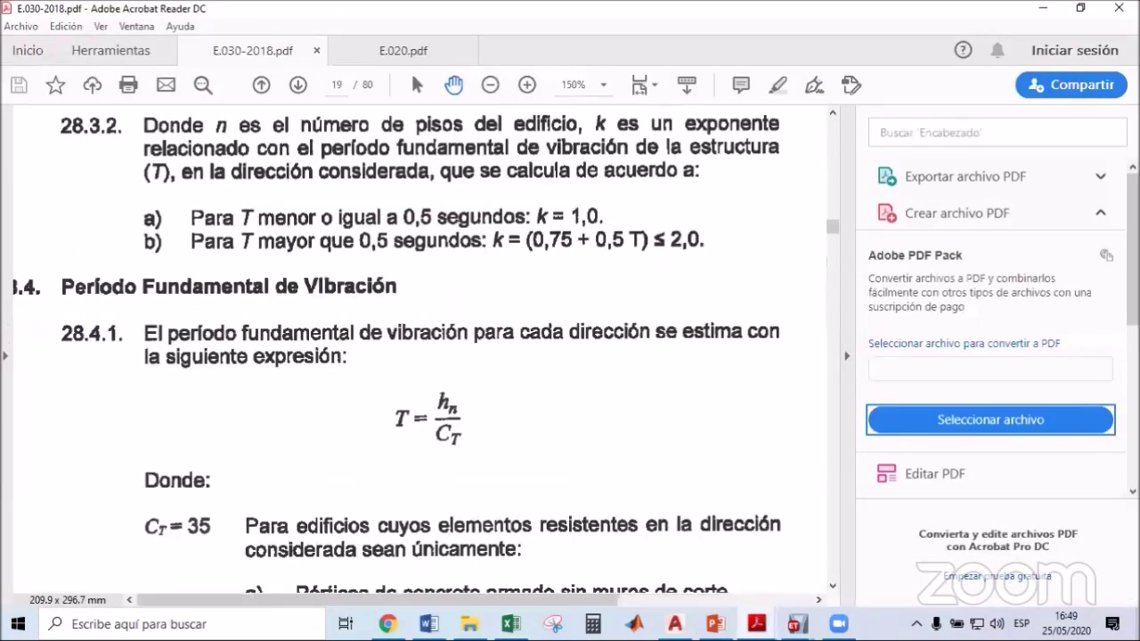
Examine the basic reduction coefficients R0 by structural system in Tabla N° 7 on page 19 of E.030-2018.pdf.
key("Return")
scroll(389, 314, "down", 1)
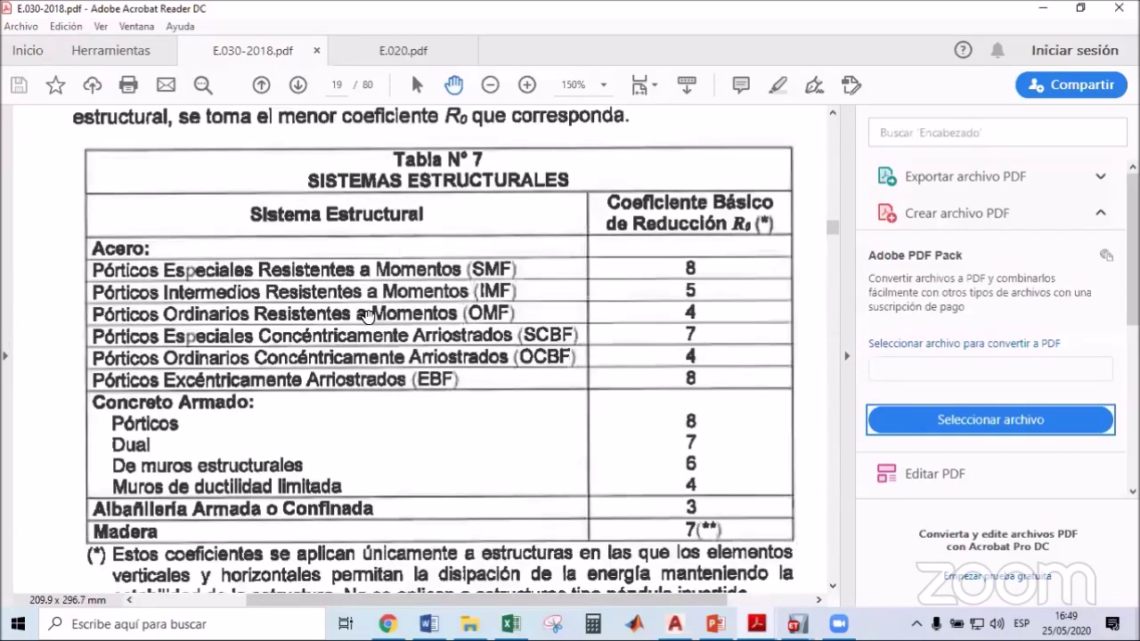
scroll(314, 316, "down", 1)
scroll(313, 316, "down", 2)
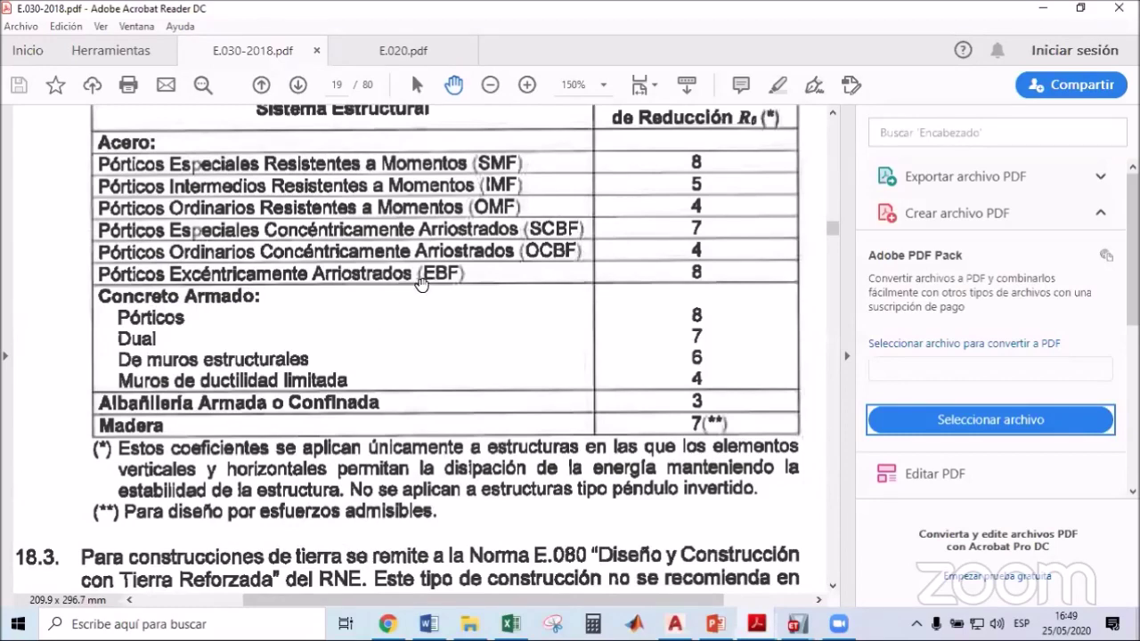
scroll(416, 303, "up", 2)
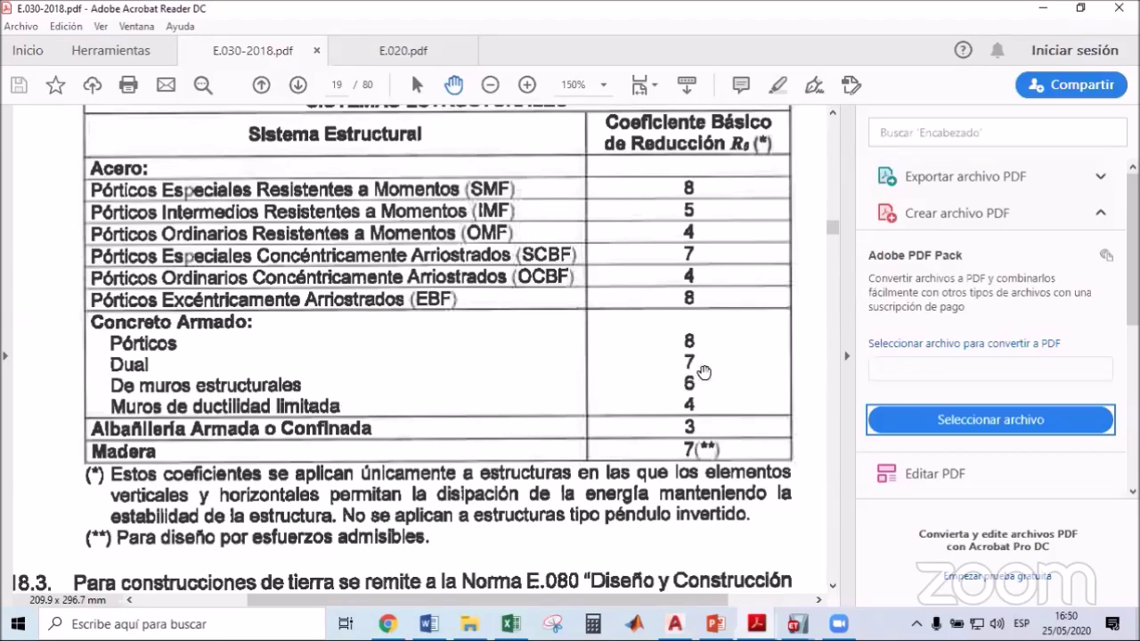
left_click_drag(631, 386, 621, 326)
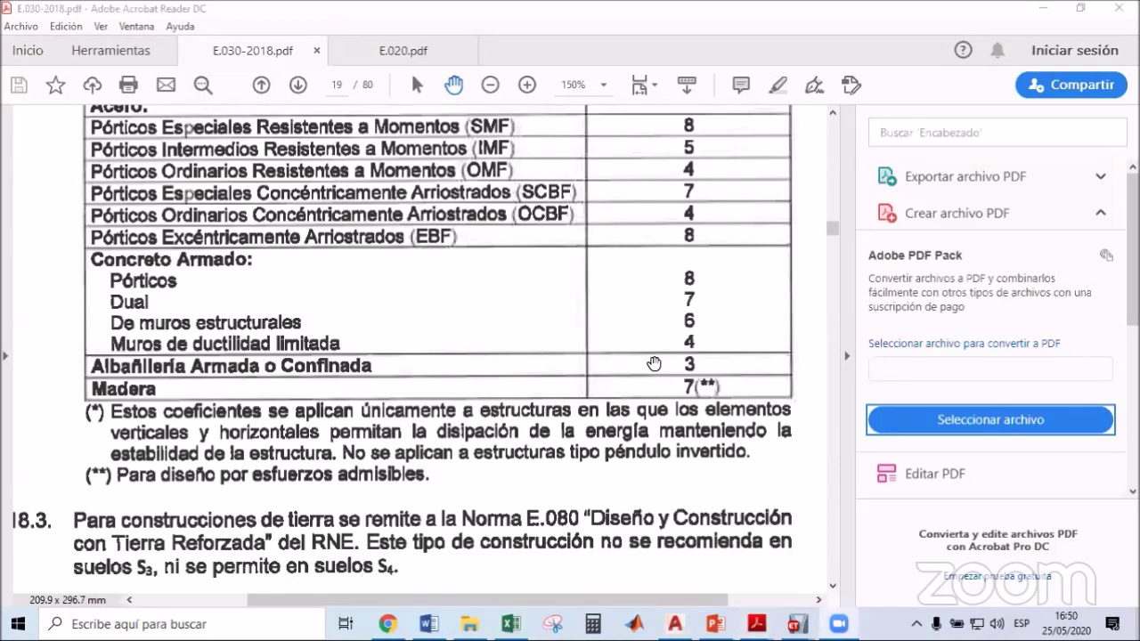
Switch to the ANÁLISIS workbook in Excel and review the R value, the E.030 parameter list and the base coefficient section.
mouse_move(797, 625)
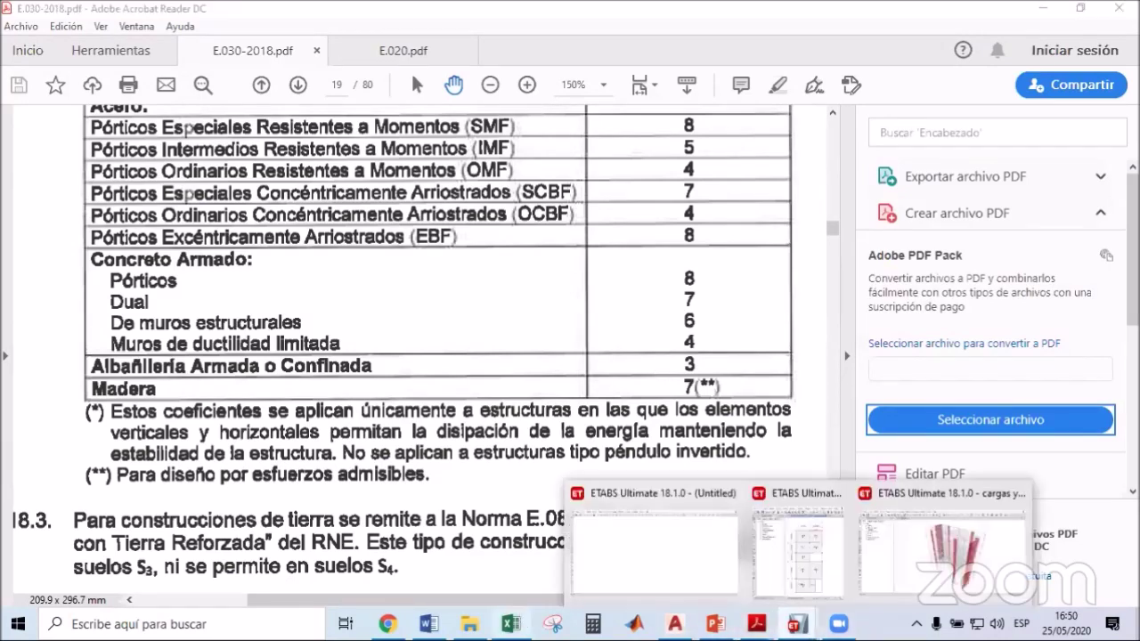
left_click(511, 624)
scroll(242, 390, "down", 1)
left_click(157, 487)
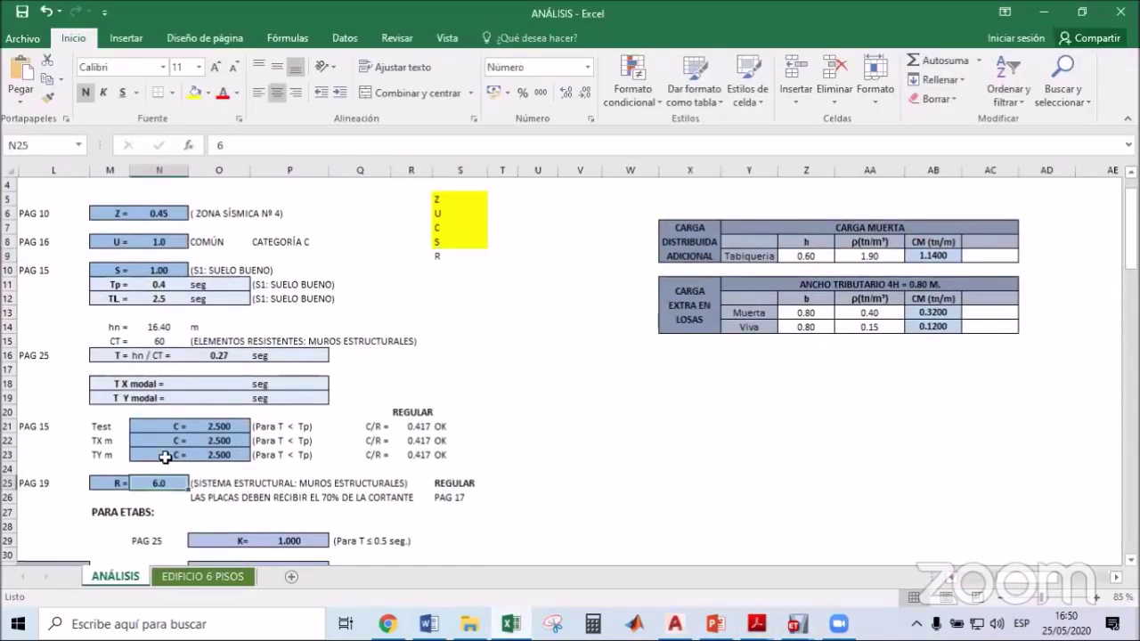
scroll(220, 389, "down", 2)
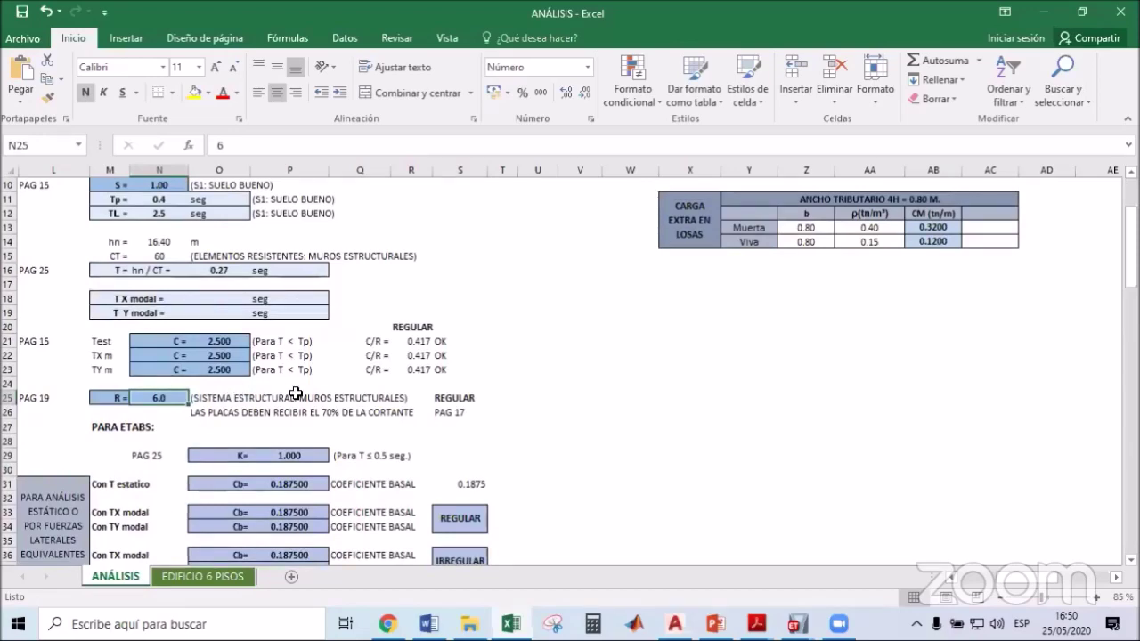
scroll(307, 392, "up", 3)
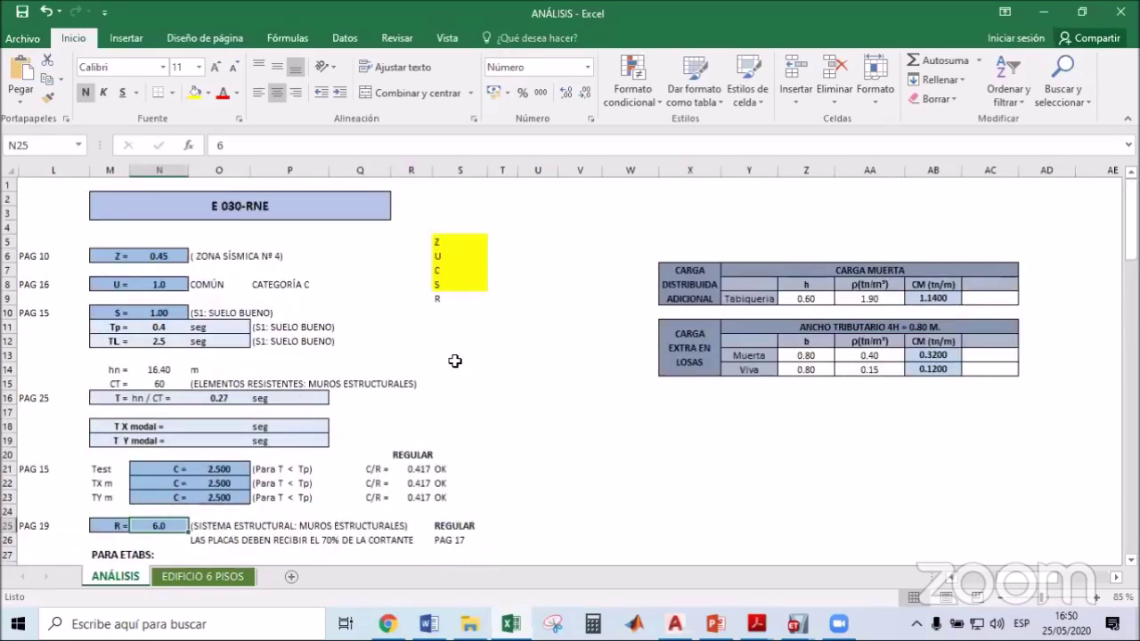
scroll(455, 360, "down", 2)
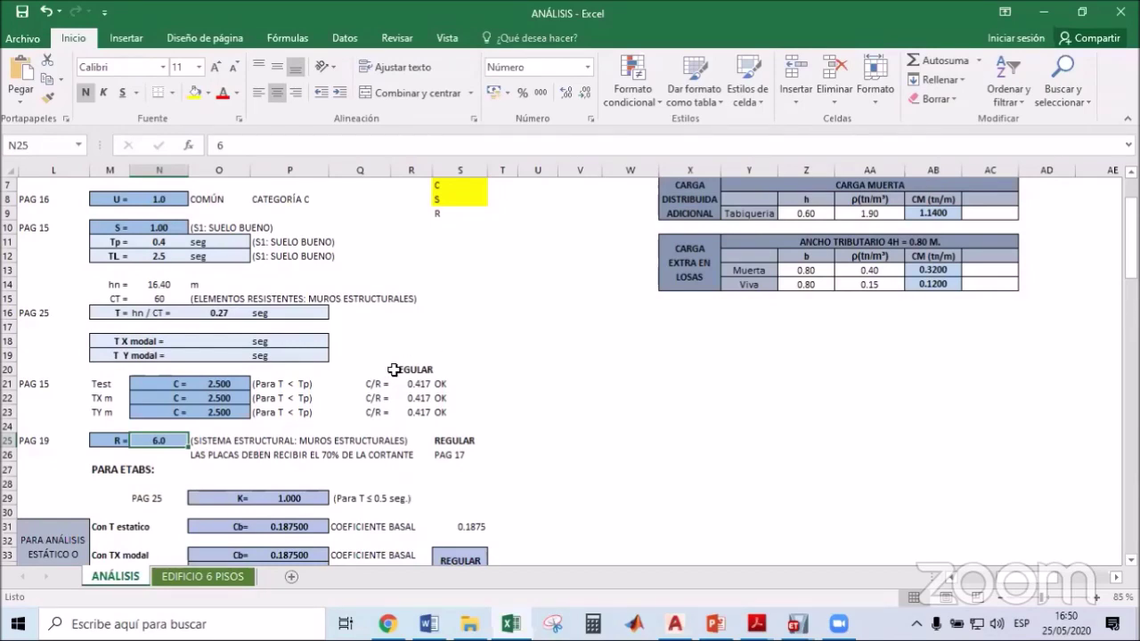
scroll(392, 370, "down", 2)
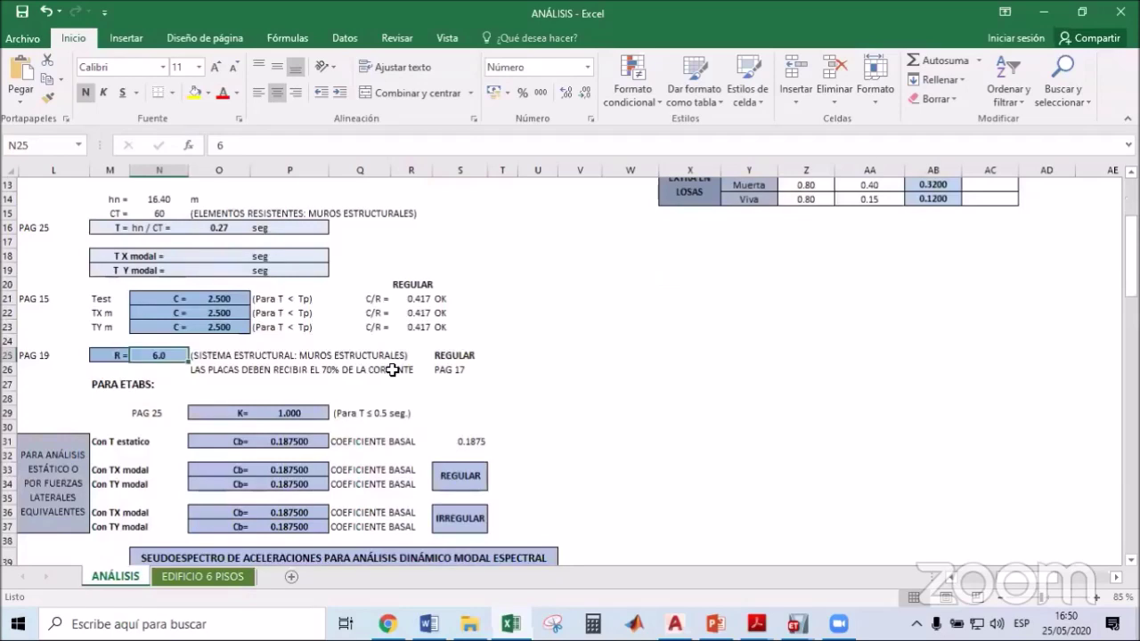
Inspect the base coefficient Cb formula for the static period T and leave the cell without changing it.
left_click(287, 445)
left_click(343, 146)
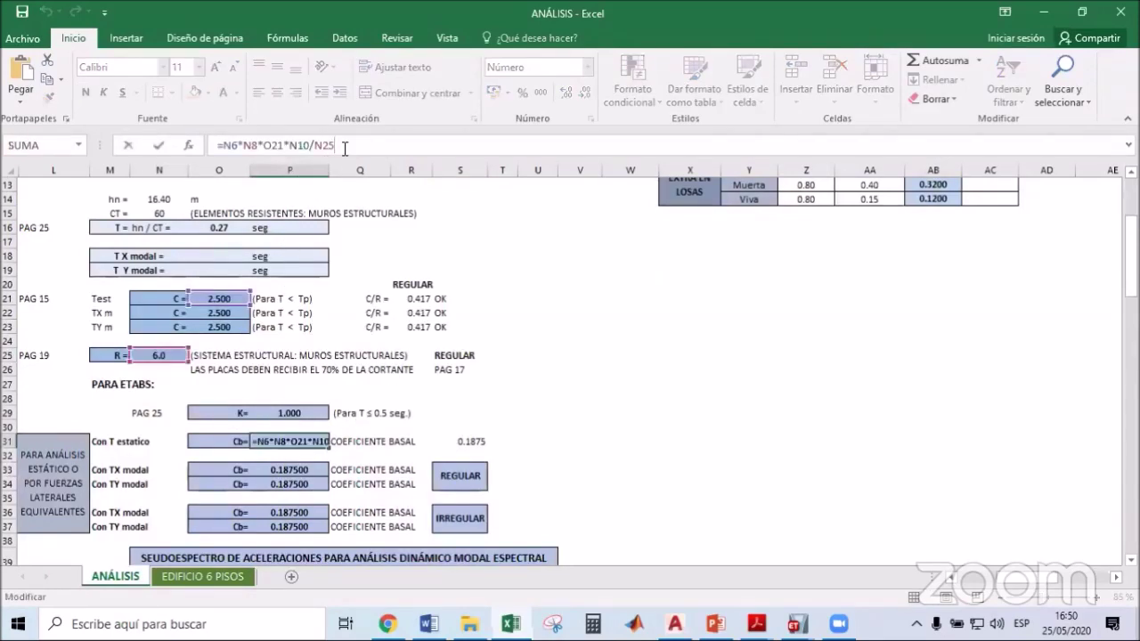
mouse_move(1130, 272)
left_mouse_down()
mouse_move(1130, 233)
mouse_move(1124, 285)
left_mouse_up()
key("Escape")
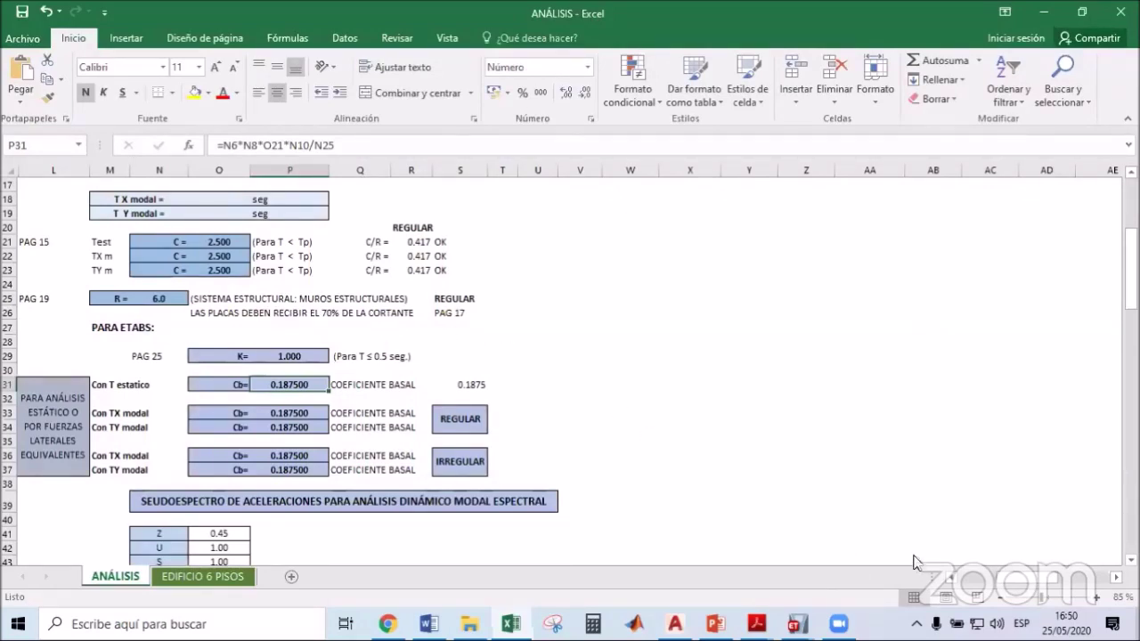
Switch to the cargas y análisis model in ETABS and check the Sxx- pattern's base shear coefficient C and building height exponent K.
left_click(795, 624)
left_click_drag(759, 216, 640, 211)
left_click_drag(738, 240, 667, 256)
Go to page 25 of E.030-2018.pdf and examine how section 28.3.2 defines the exponent k from the period T.
left_click(756, 623)
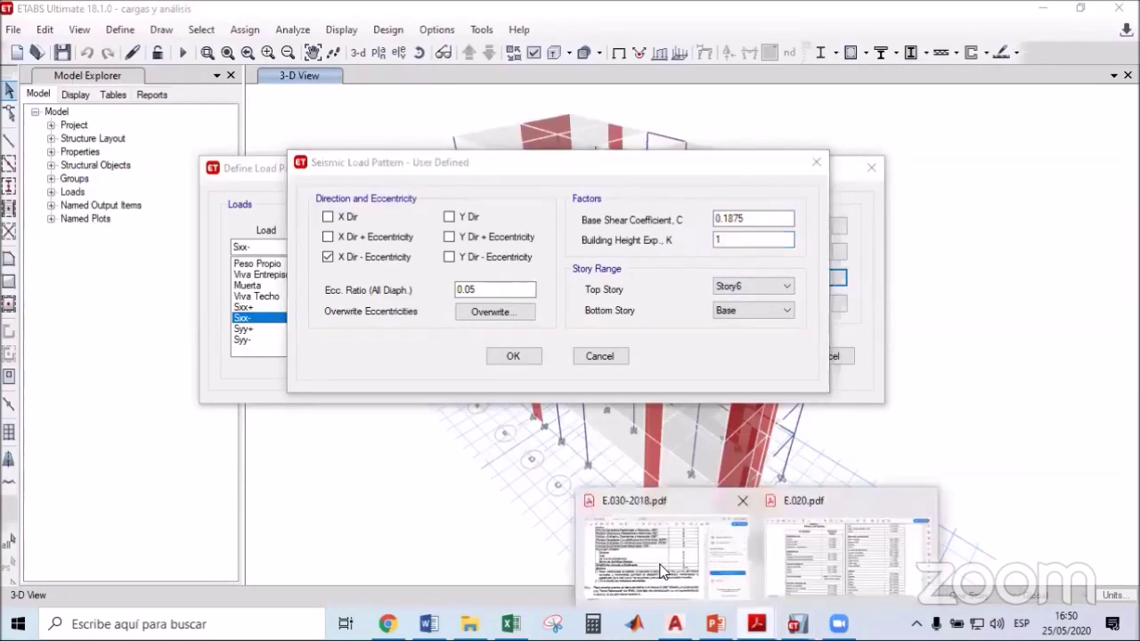
left_click(663, 569)
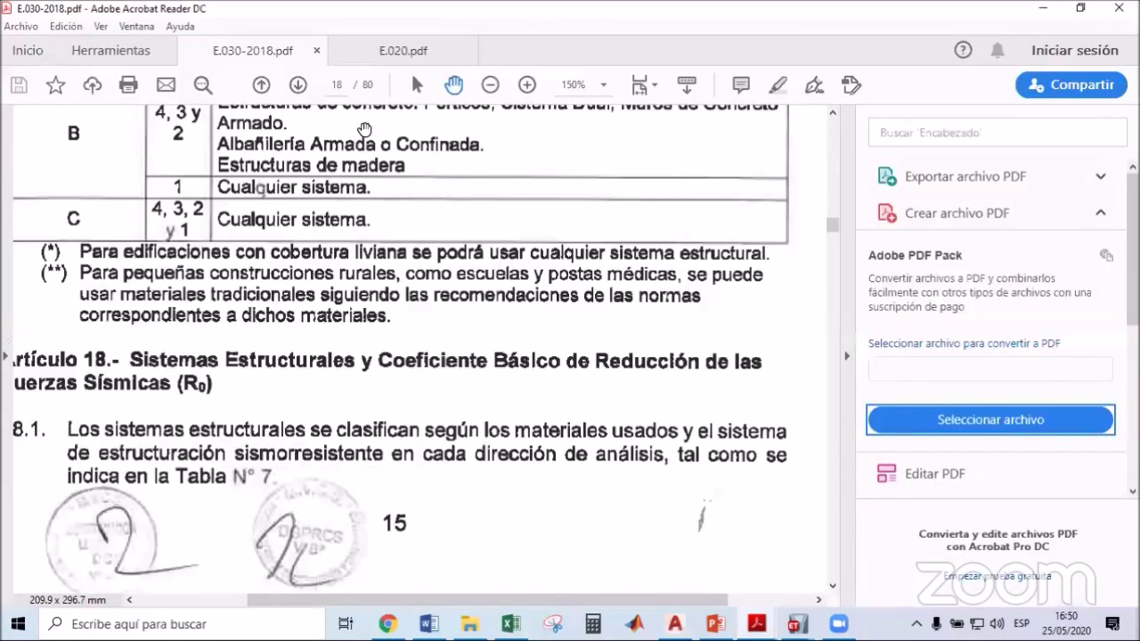
key("Return")
left_click_drag(534, 405, 367, 323)
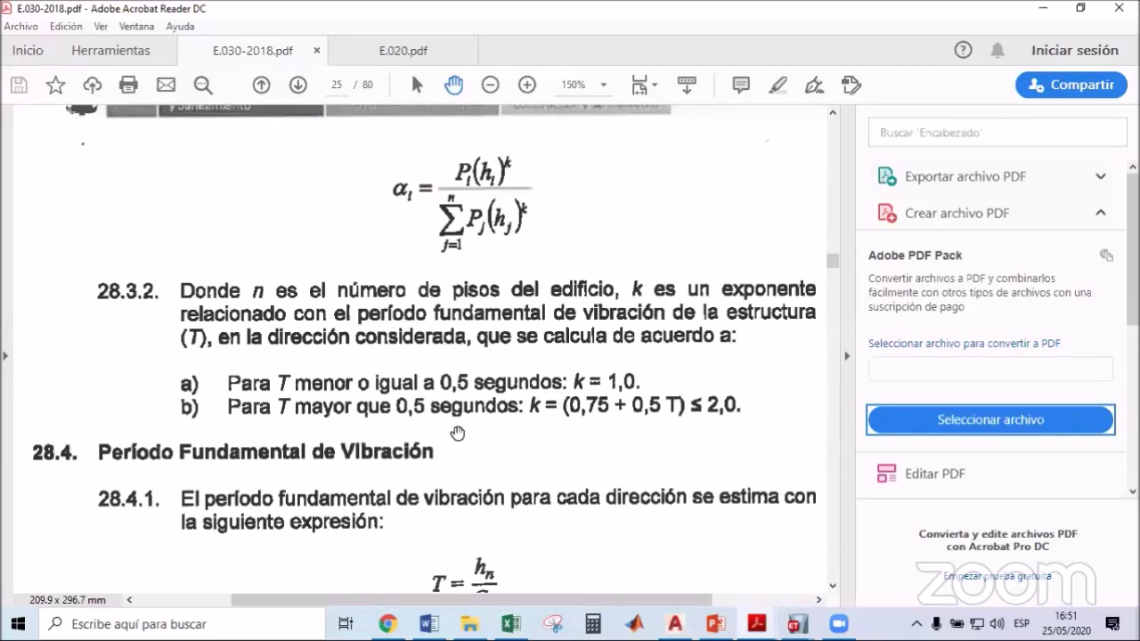
Return to the ETABS model, accept the Sxx- seismic load settings and confirm the load pattern definitions.
left_click(795, 623)
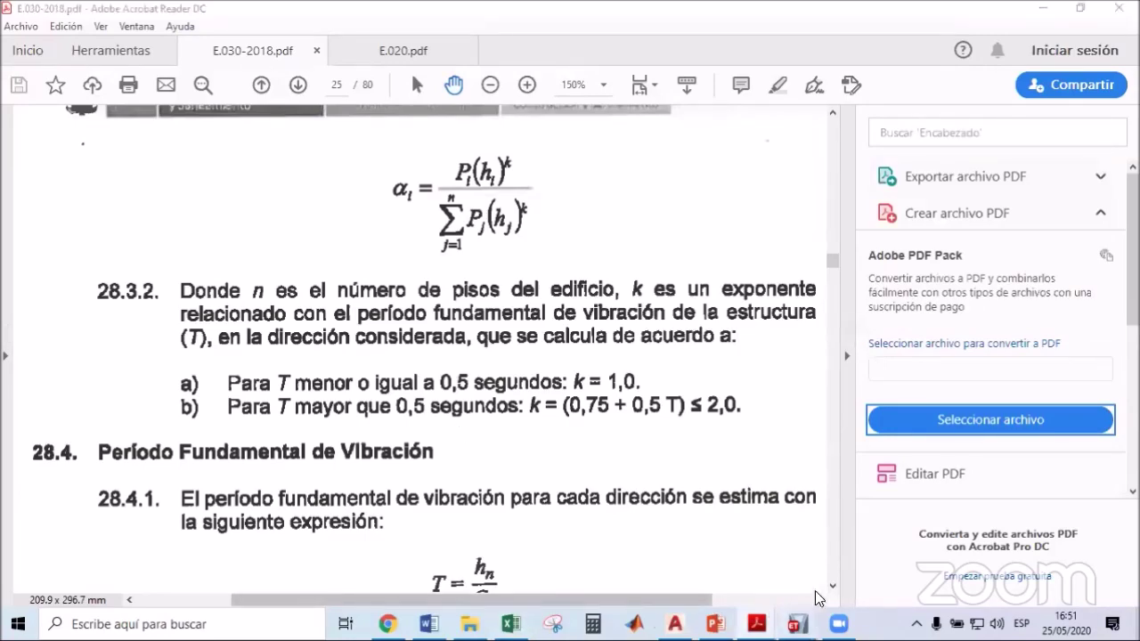
left_click(939, 547)
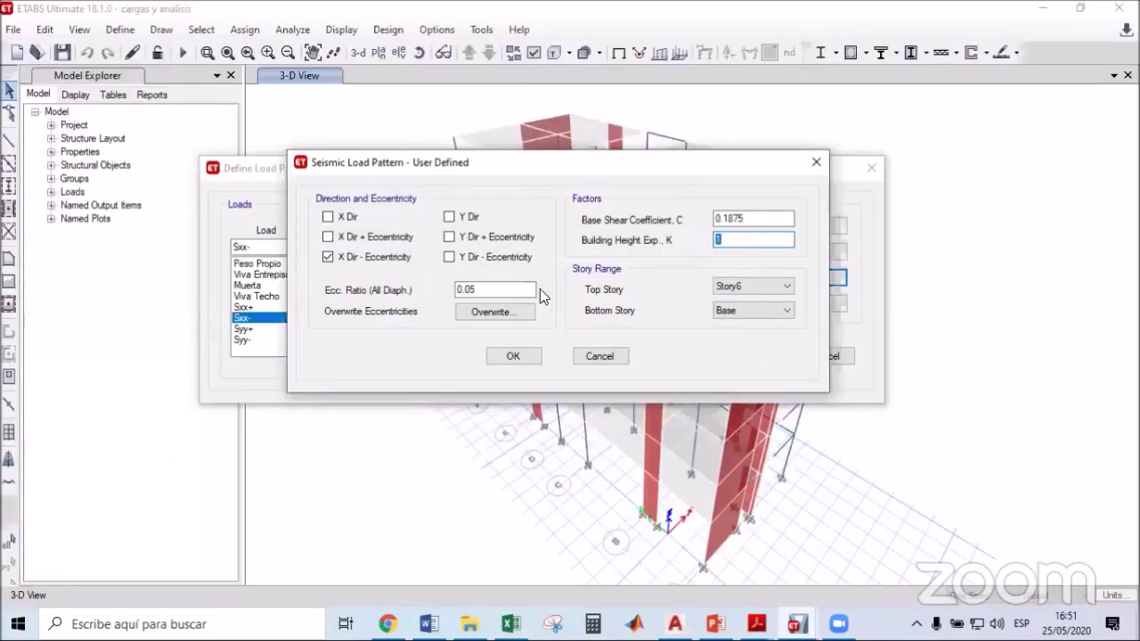
left_click(522, 356)
left_click(330, 275)
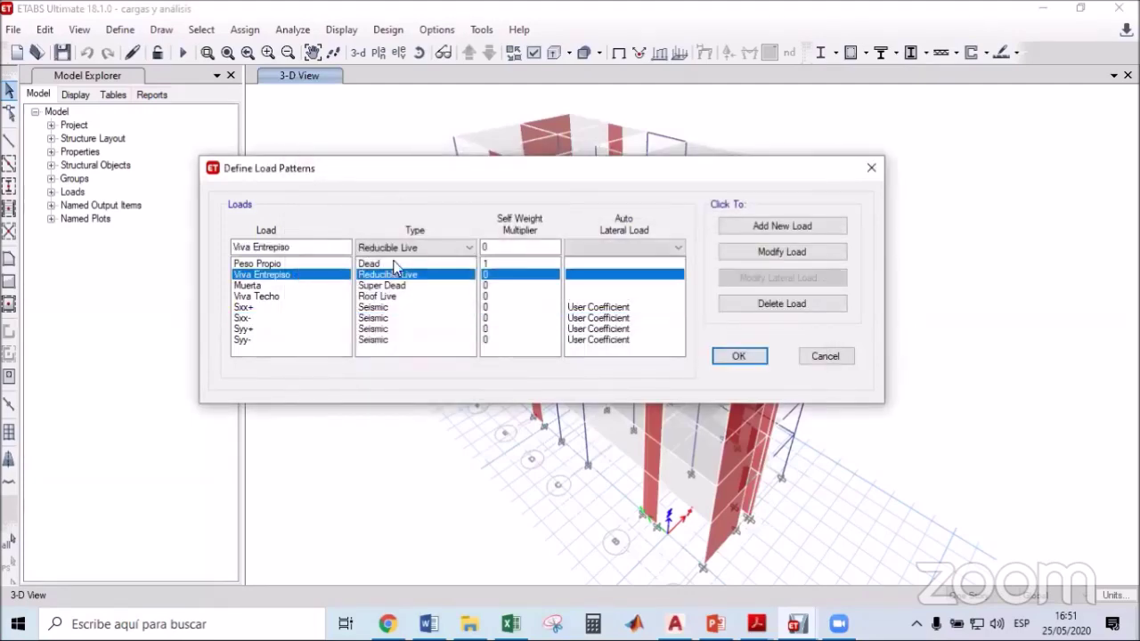
left_click(738, 356)
In the PROCEDIMIENTO EN ETABS Word document, highlight item 7 on assigning static loads in yellow, and return to ETABS.
left_click(429, 624)
scroll(611, 372, "down", 2)
left_click_drag(797, 380, 347, 354)
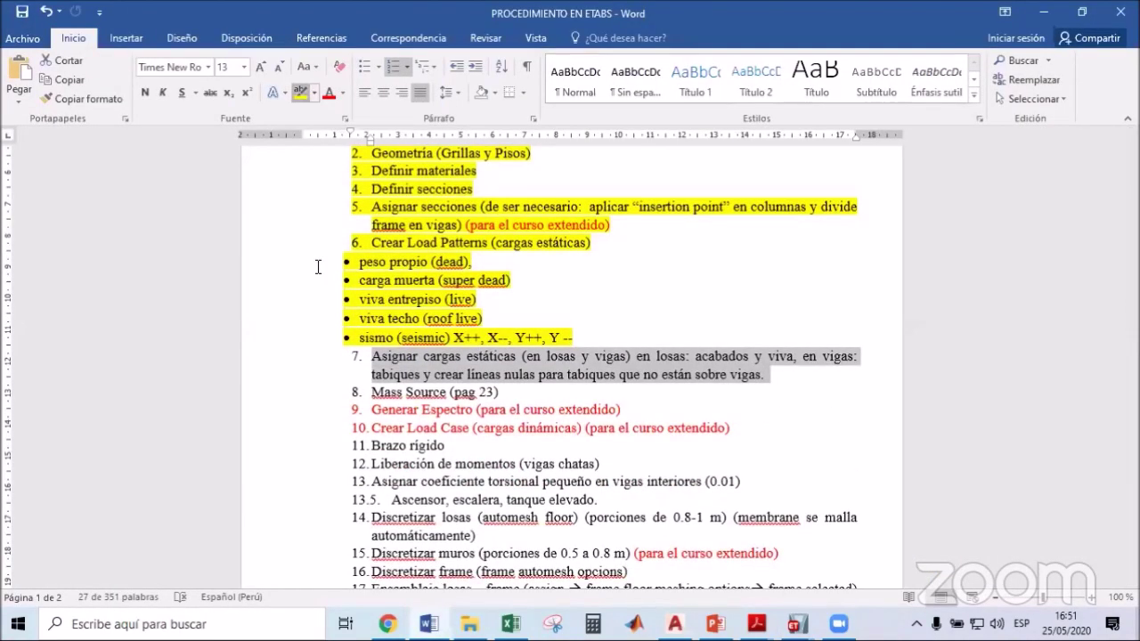
left_click(300, 92)
left_click(1043, 14)
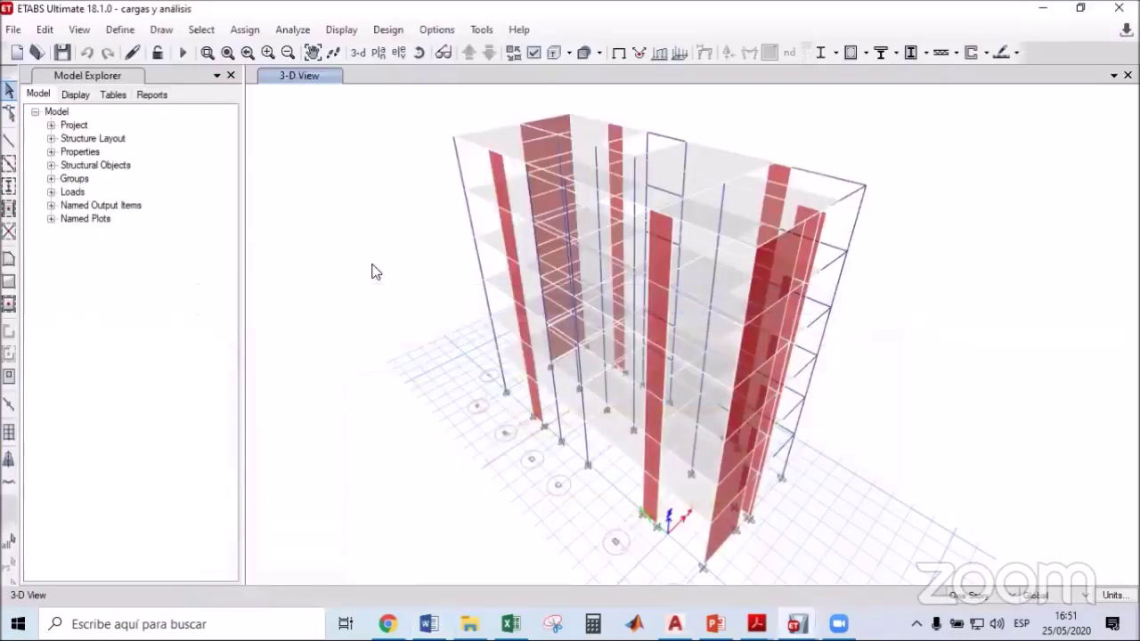
Show the plan view of Story1.
middle_click_drag(385, 185, 343, 254)
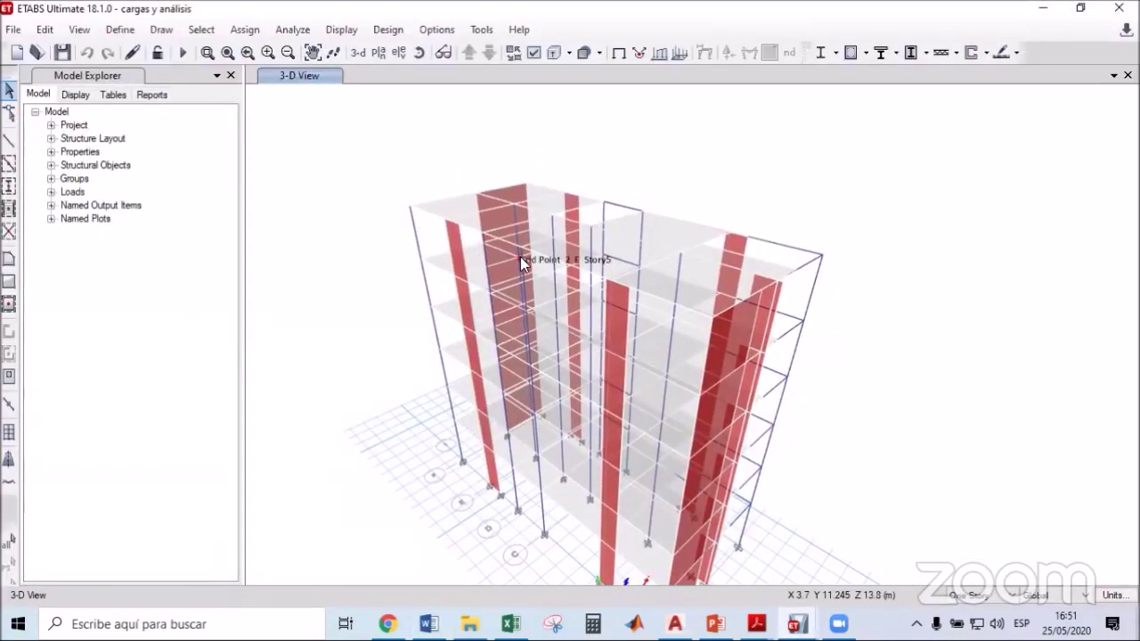
left_click(379, 52)
left_click(490, 299)
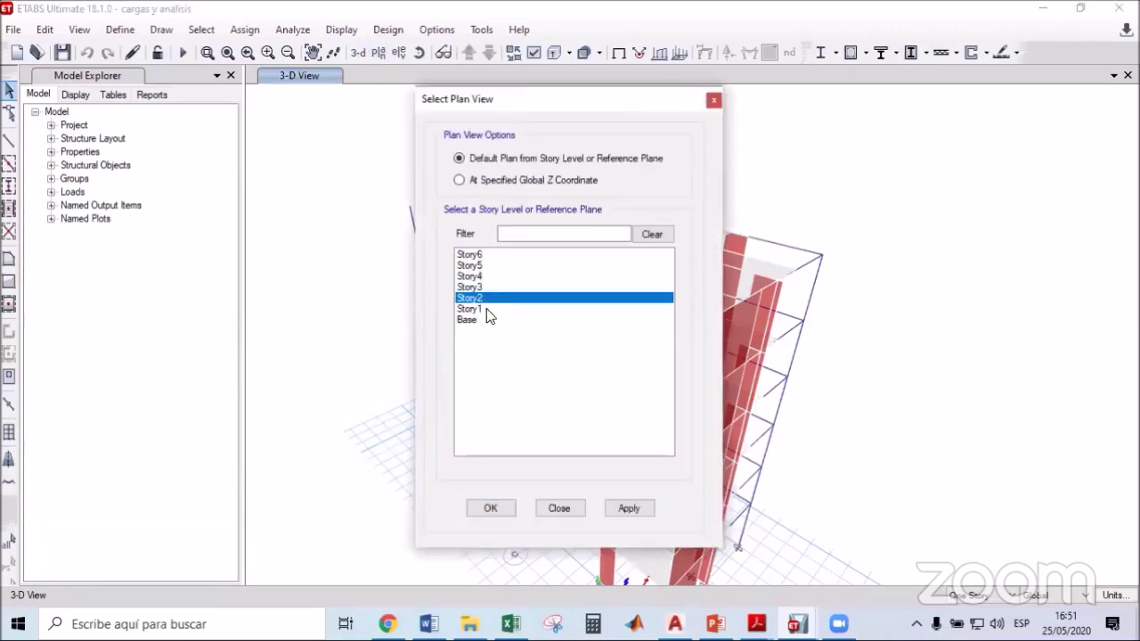
left_click(486, 308)
left_click(495, 508)
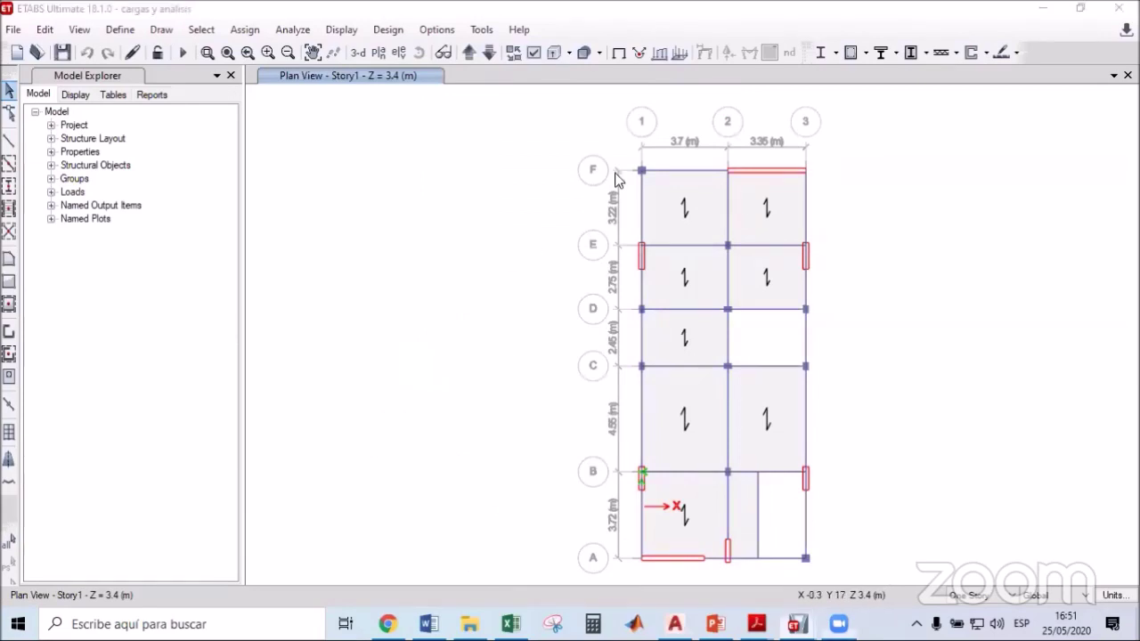
Hide the columns, beams and walls in the Story1 plan view so only the slabs are displayed.
middle_click_drag(616, 173, 564, 154)
middle_click_drag(556, 232, 471, 232)
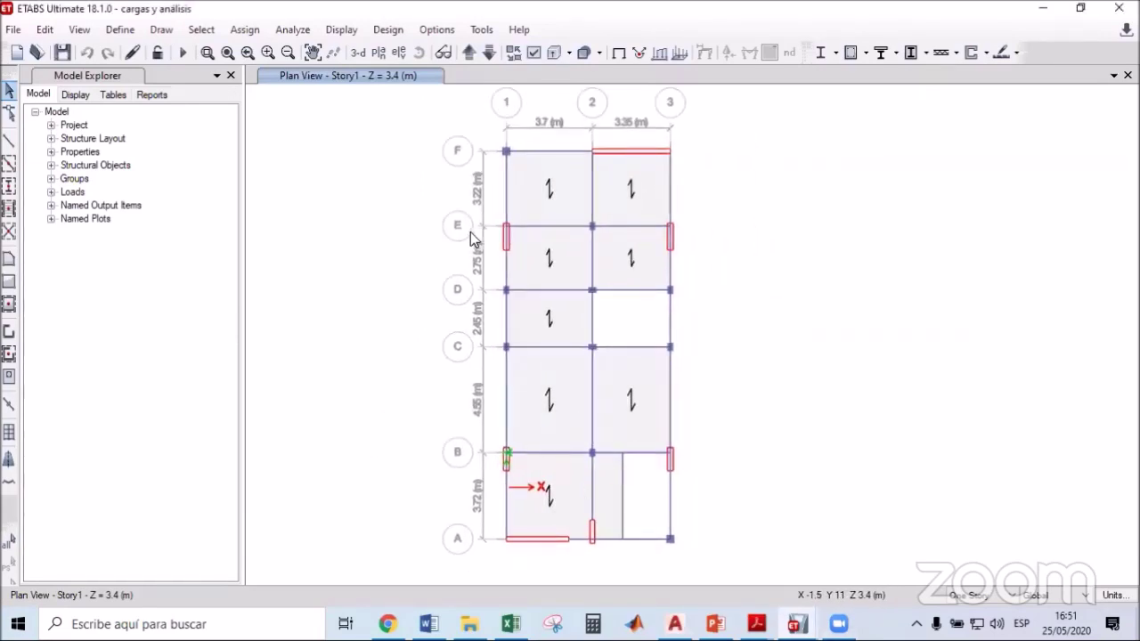
middle_click_drag(472, 137, 446, 325)
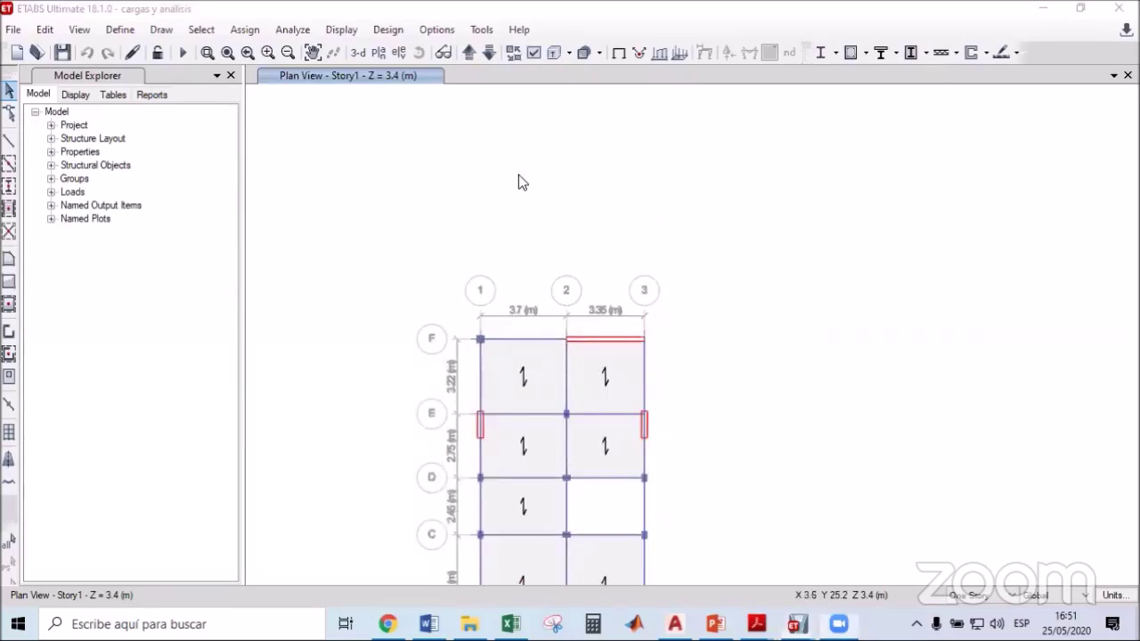
left_click(534, 52)
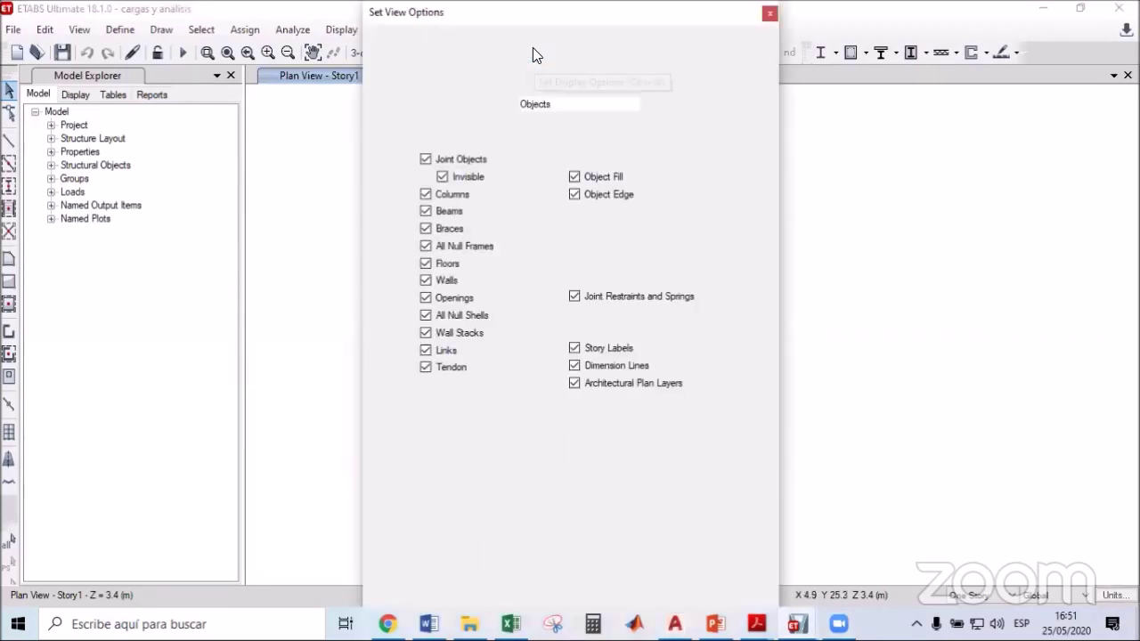
left_click_drag(517, 18, 261, 22)
left_click(168, 198)
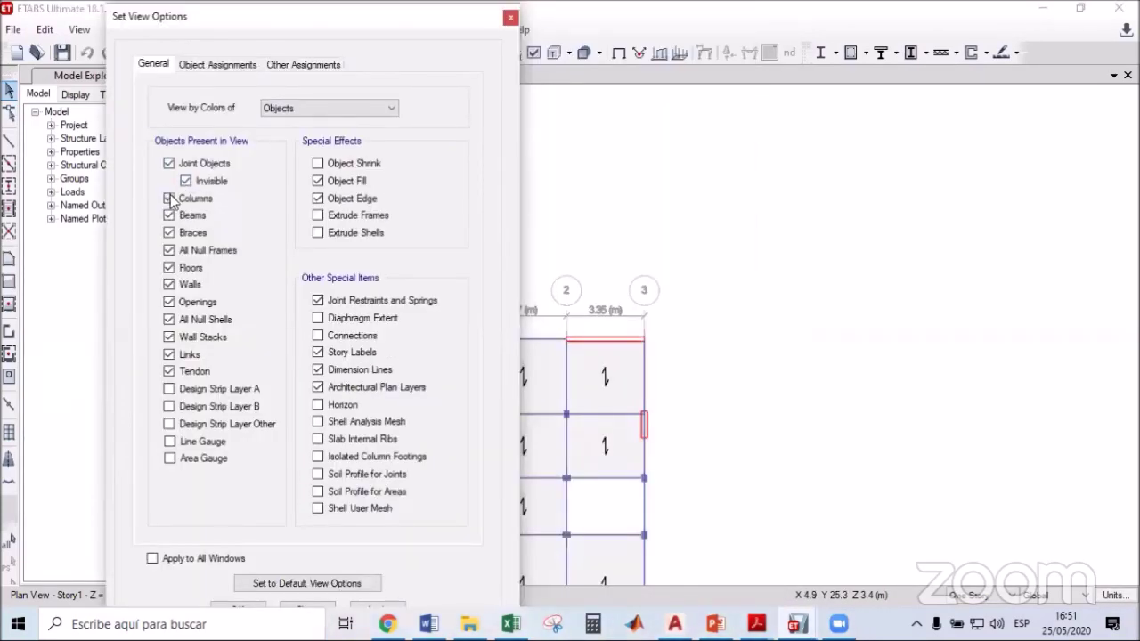
left_click(168, 214)
left_click_drag(326, 13, 326, 8)
left_click(238, 608)
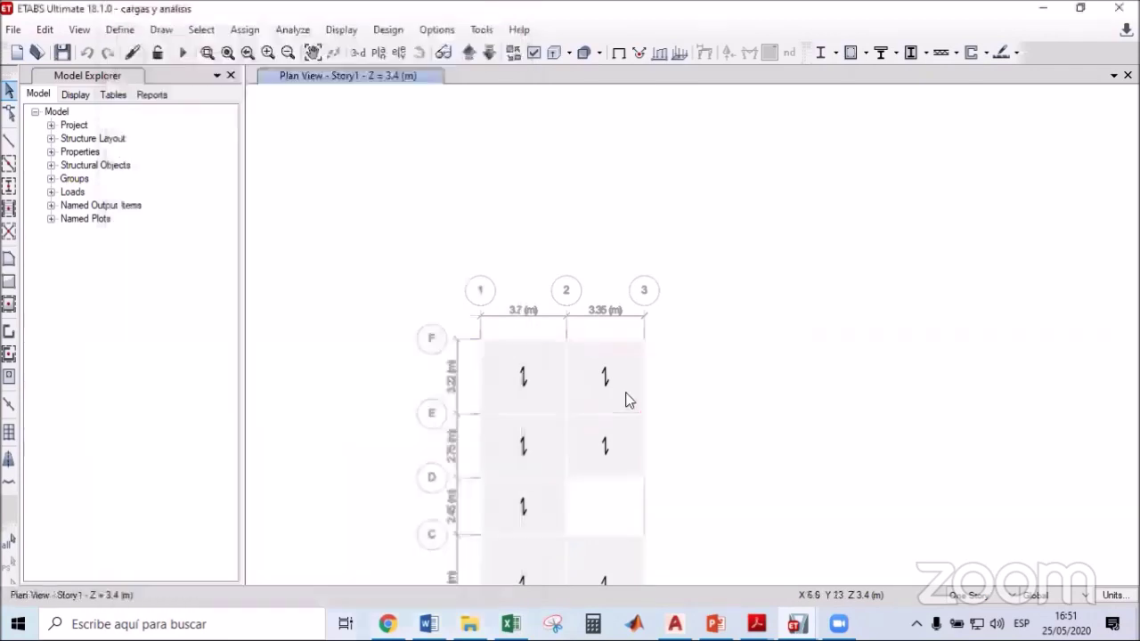
Select the slab panel between axes 2-3 and D-E on Story1 and open the uniform shell load assignment for it.
middle_click_drag(573, 369, 472, 209)
left_click(502, 286)
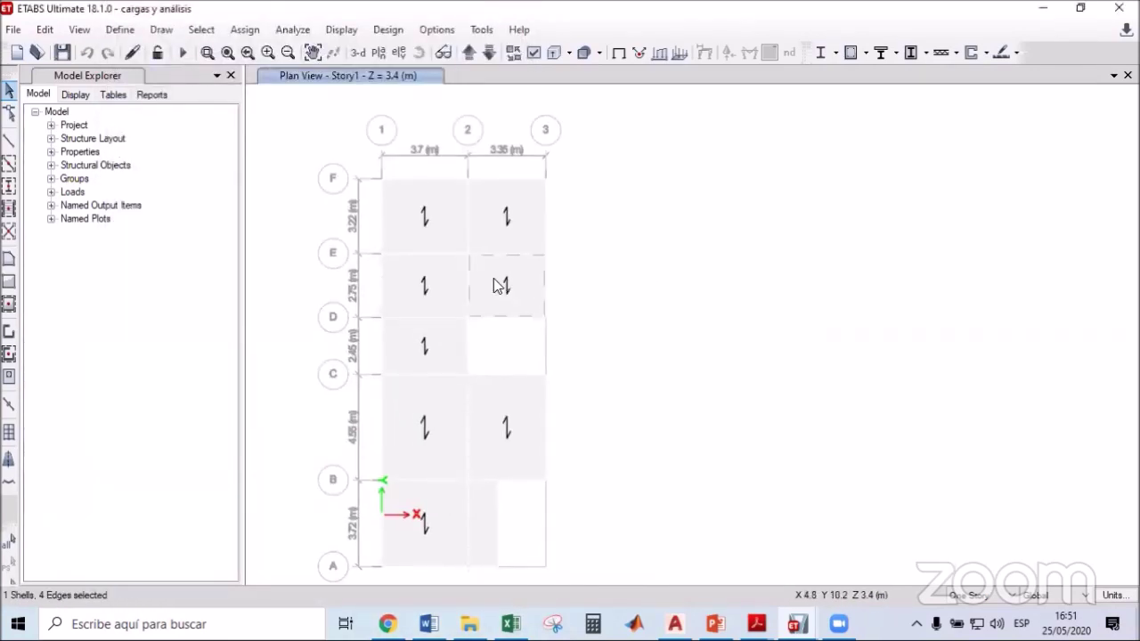
left_click(243, 34)
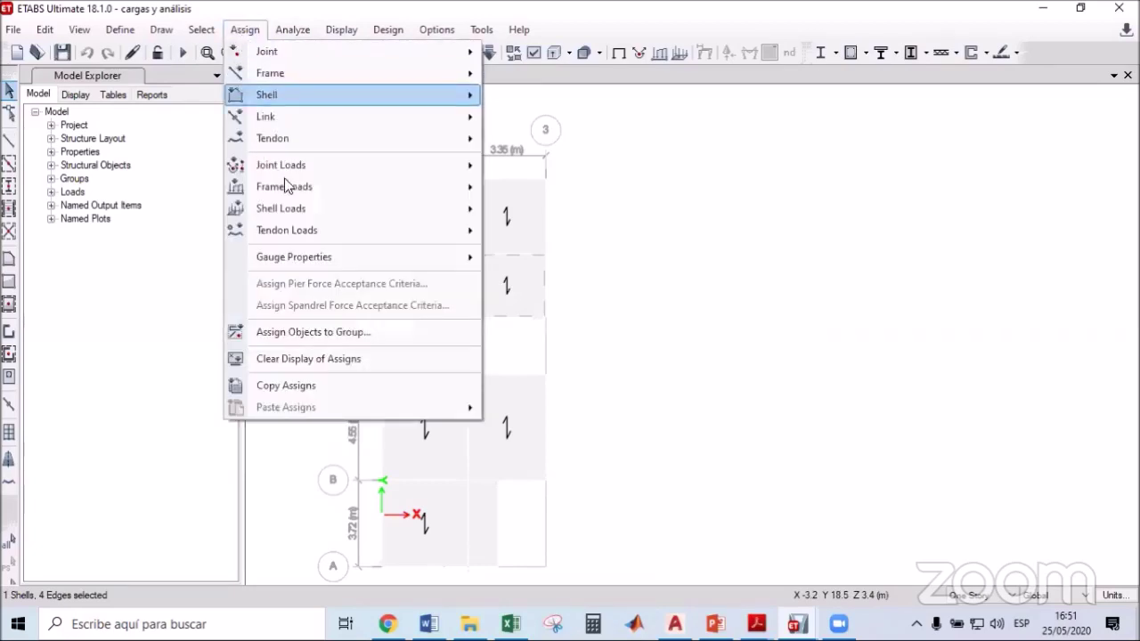
mouse_move(396, 210)
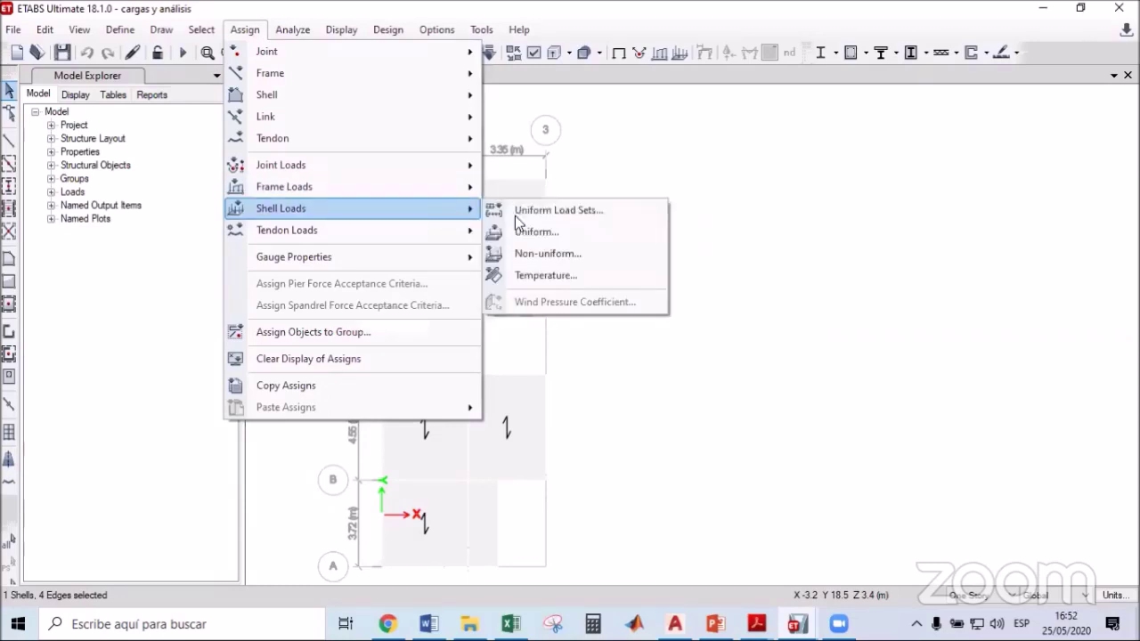
left_click(540, 232)
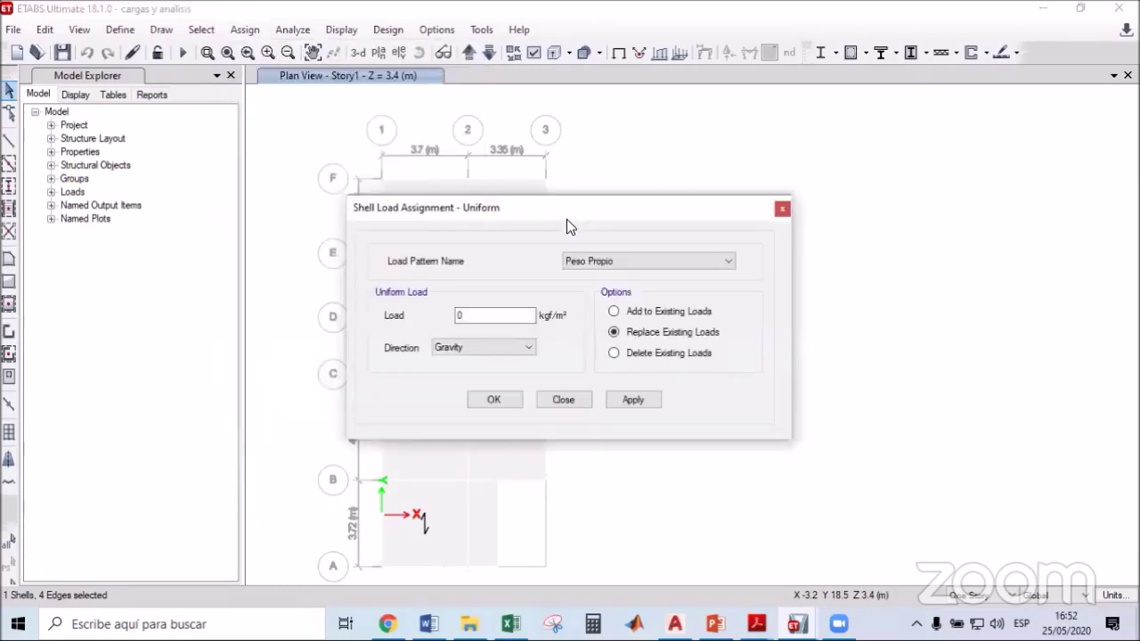
left_click_drag(580, 221, 745, 231)
Review the available load patterns for the slab load and check the one-way ribbed slab weight in the PowerPoint example data.
left_click(804, 267)
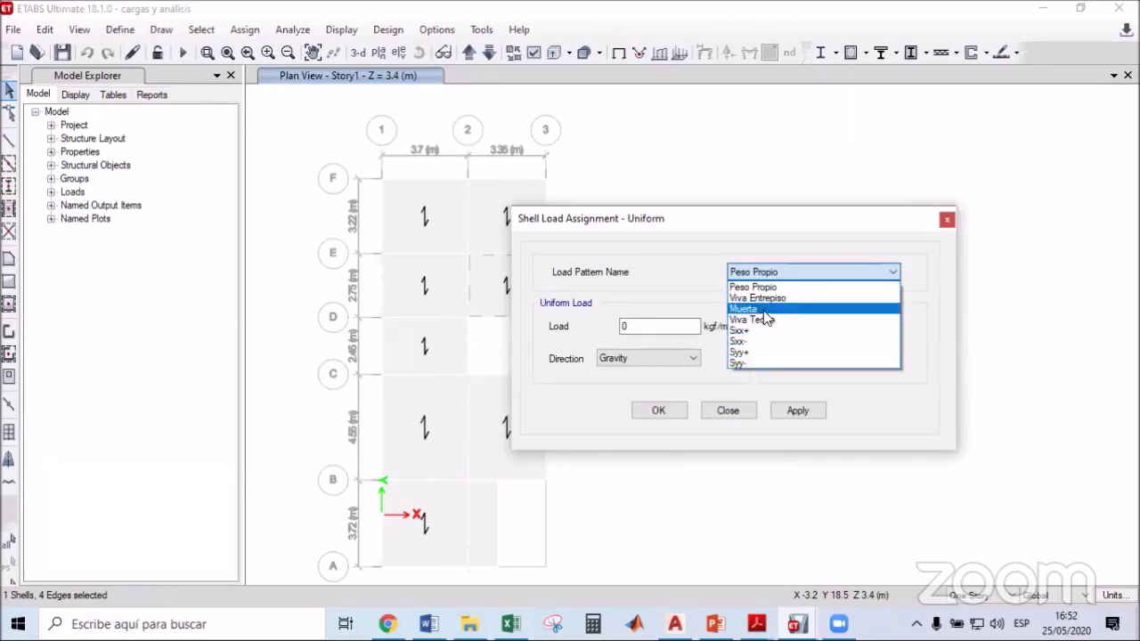
left_click(787, 280)
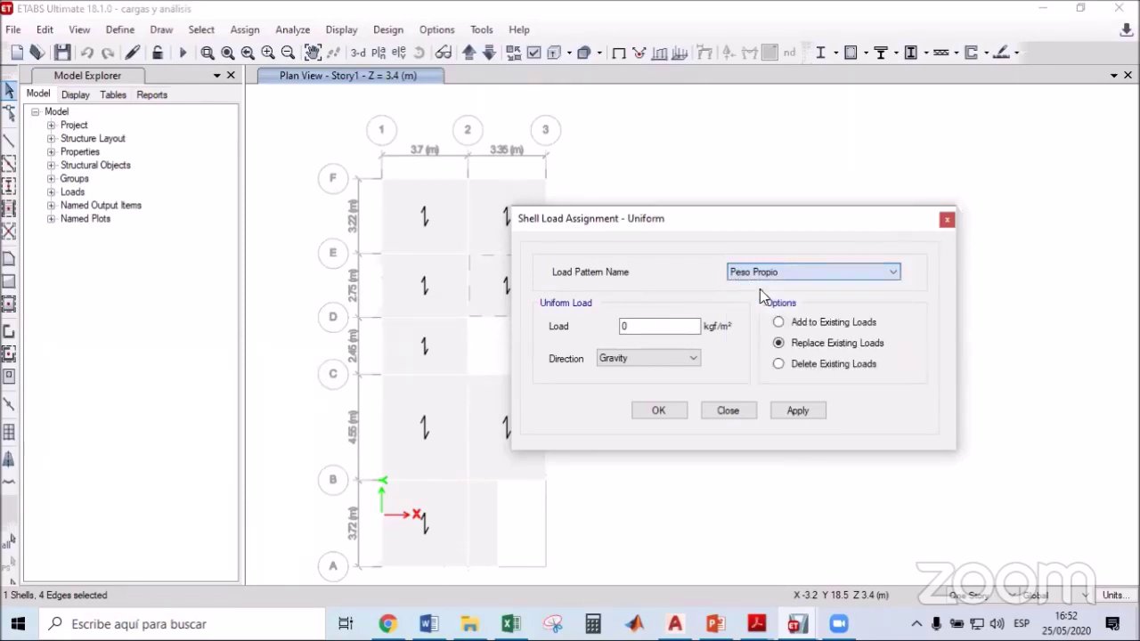
double_click(667, 326)
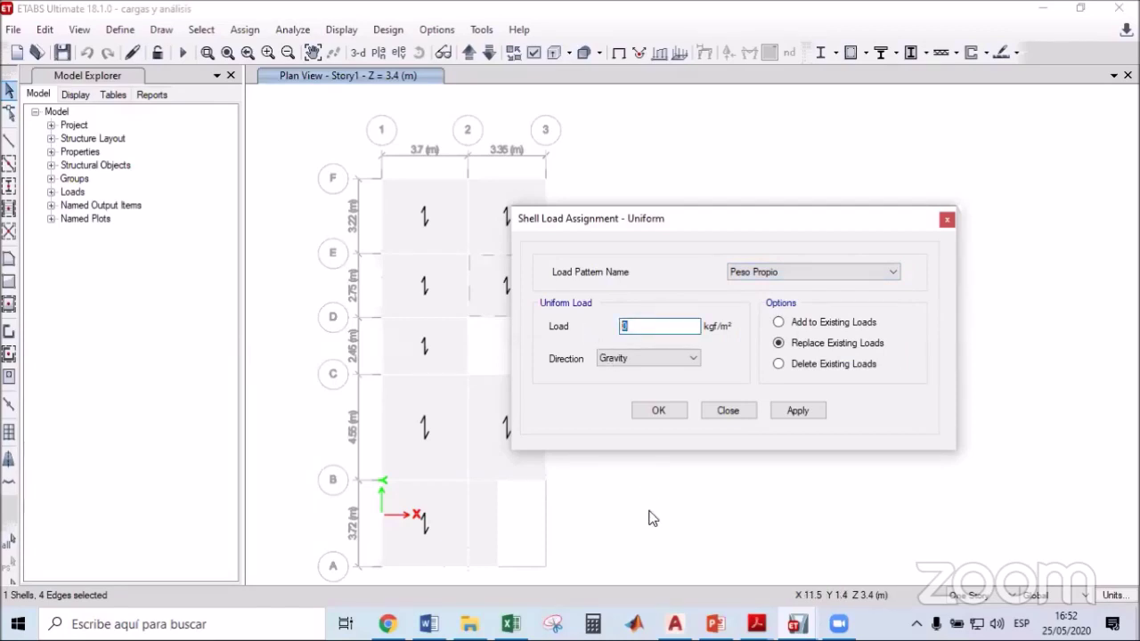
key("alt+Tab")
left_click_drag(430, 370, 647, 381)
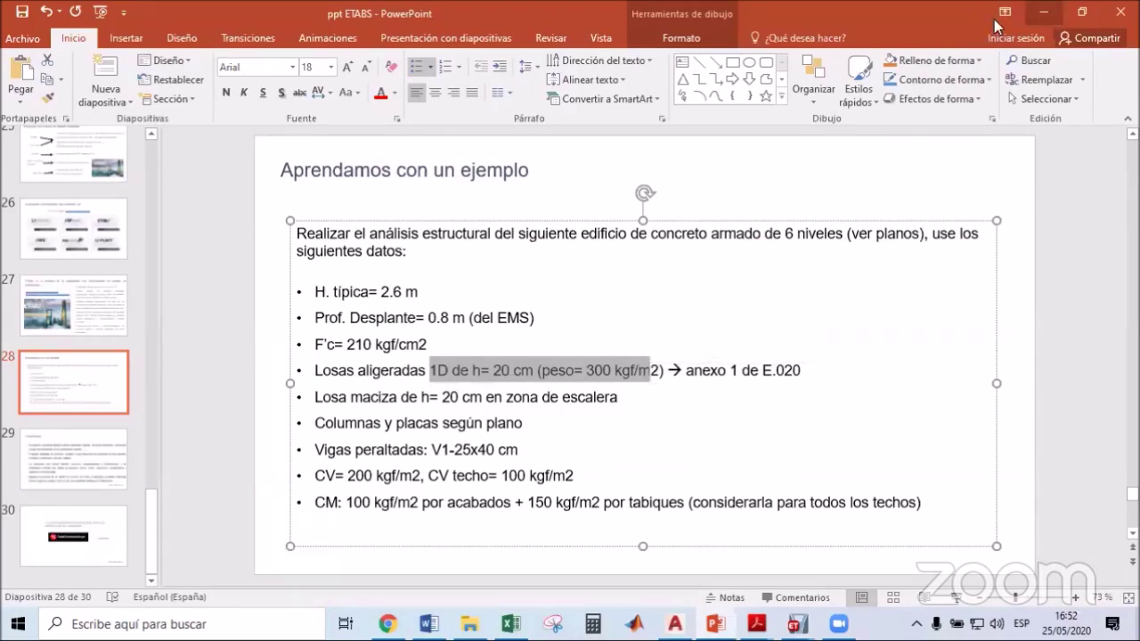
In ETABS, enter a 300 kgf/m² Peso Propio load for the selected slab, close the assignment without applying it and clear the selection.
key("alt+Tab")
double_click(658, 326)
type("30")
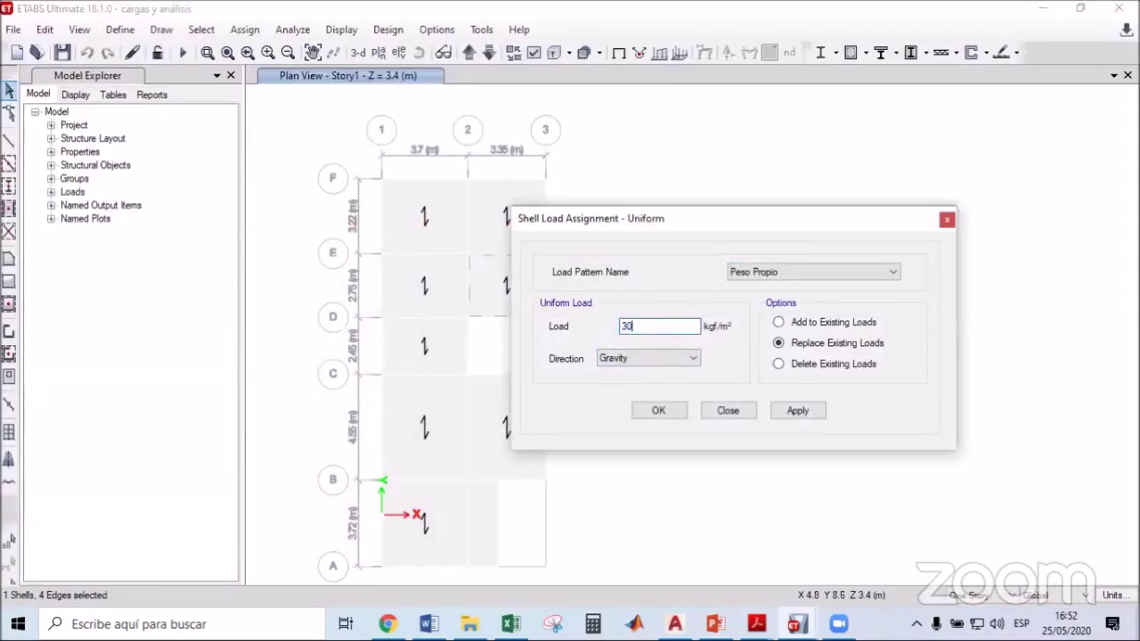
type("0")
left_click(737, 419)
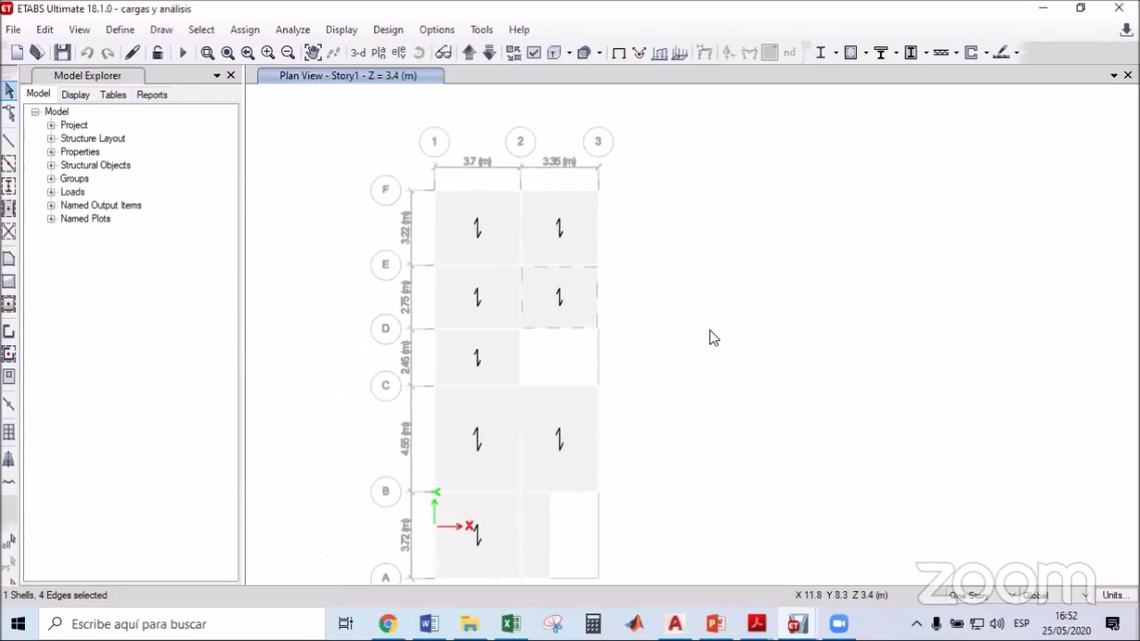
left_click(713, 337)
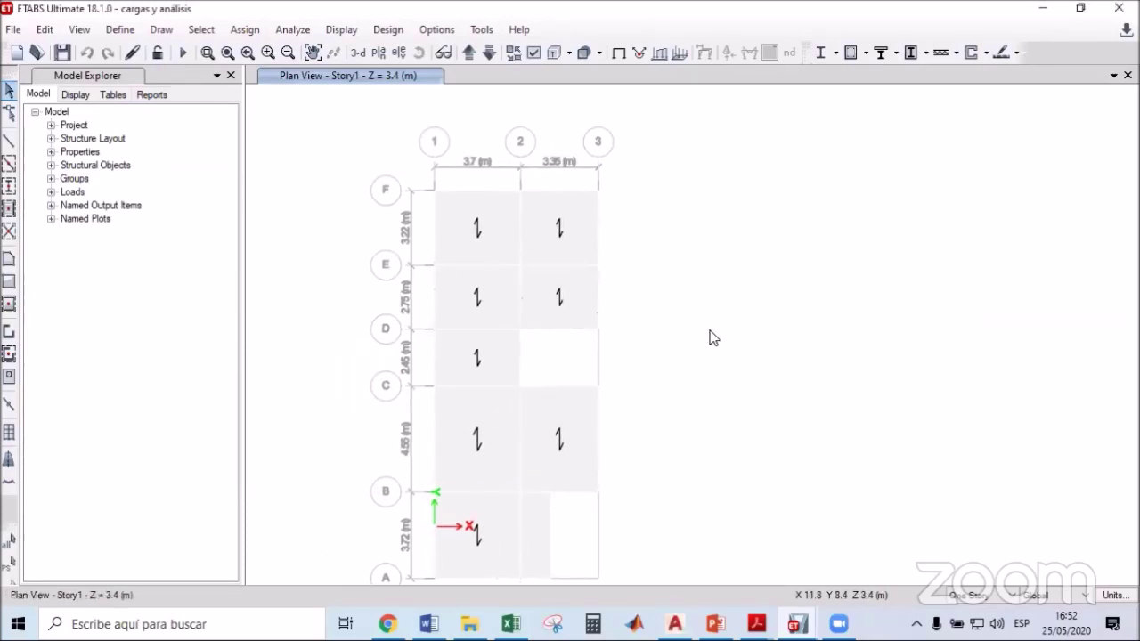
Inspect the uniform loads on the Story1 slab between axes 2-3 and D-E, comparing them with the CM values in the PowerPoint slide.
right_click(550, 304)
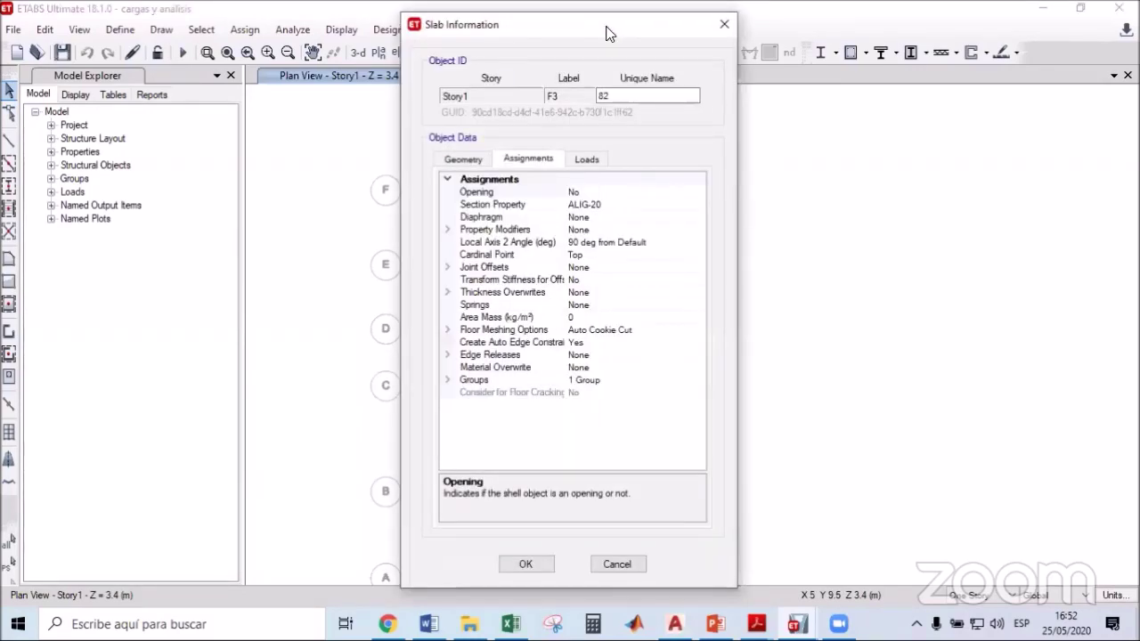
left_click_drag(608, 33, 267, 48)
left_click(416, 86)
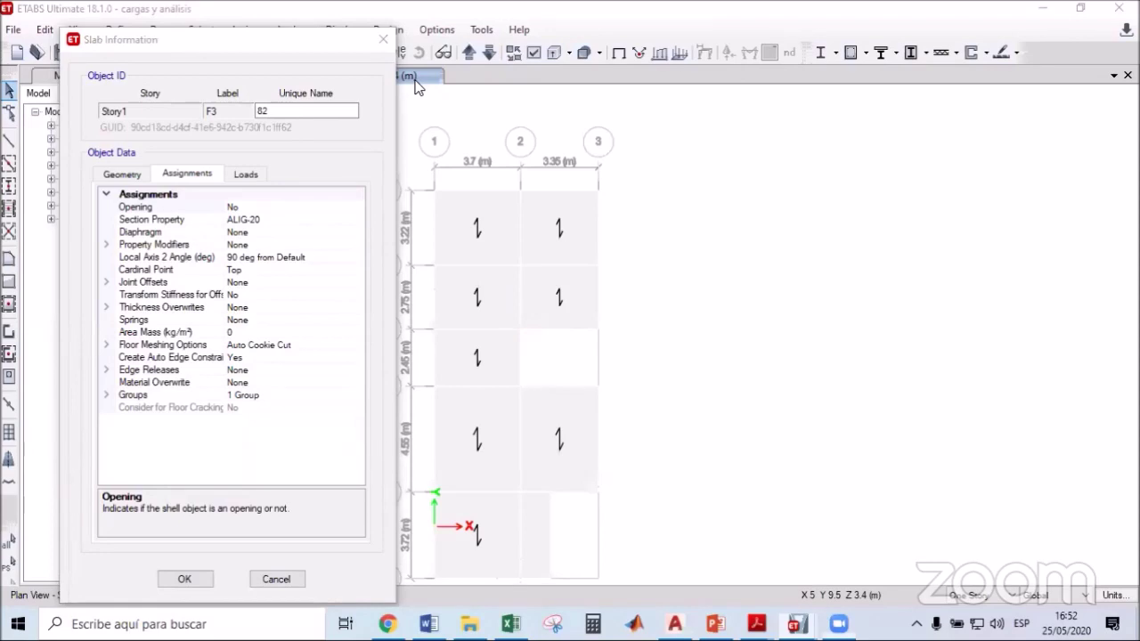
left_click(246, 174)
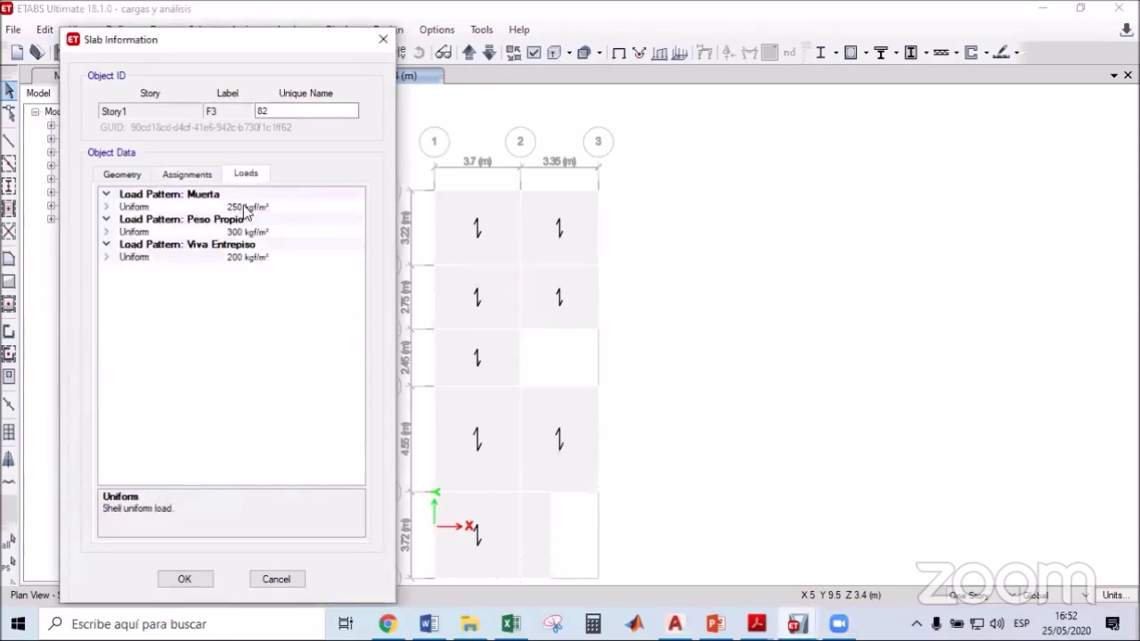
left_click(273, 206)
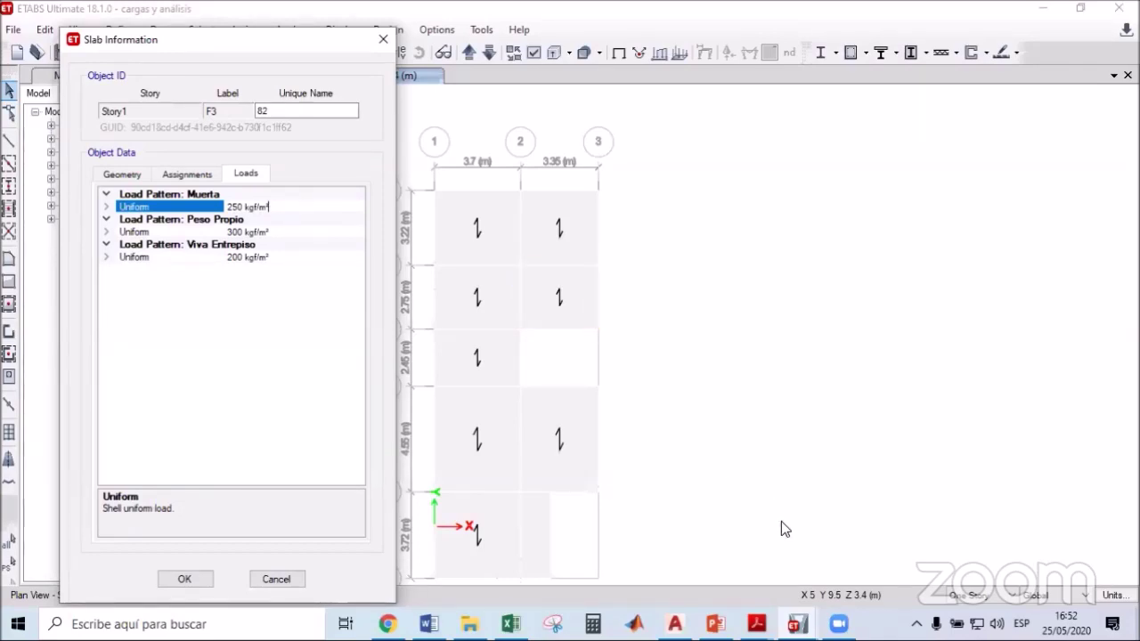
key("alt+Tab")
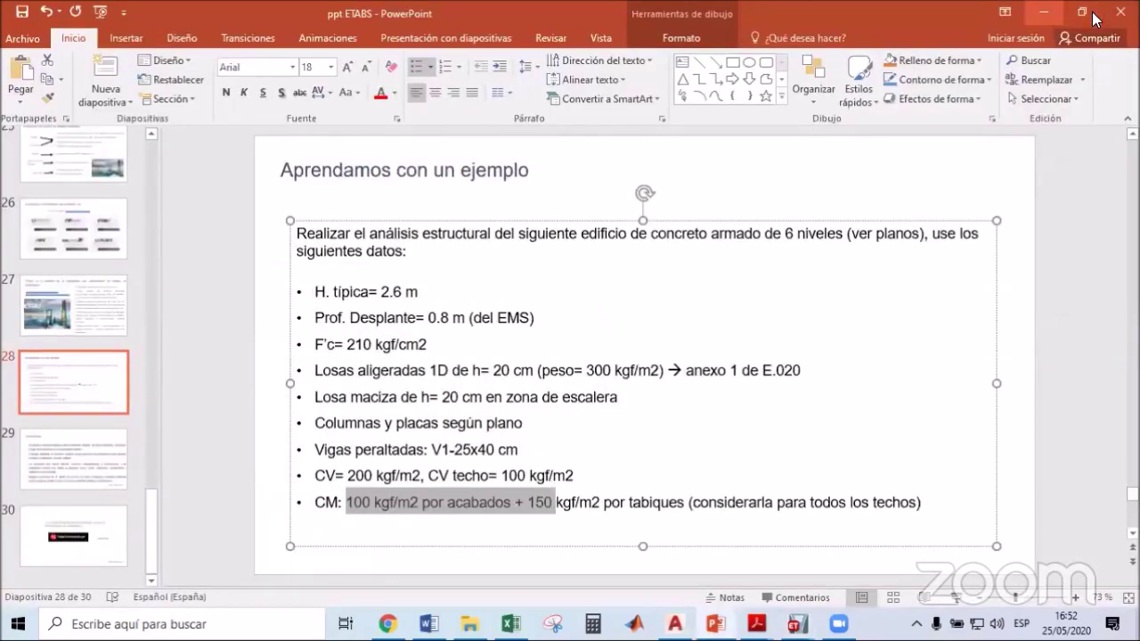
key("alt+Tab")
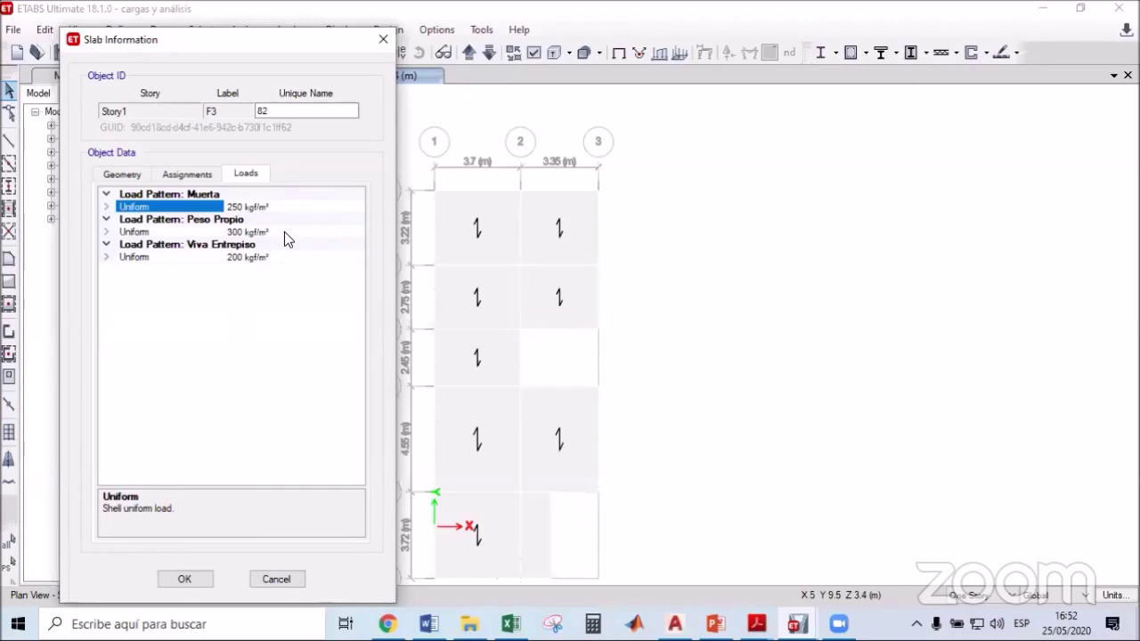
left_click(285, 231)
left_click(285, 232)
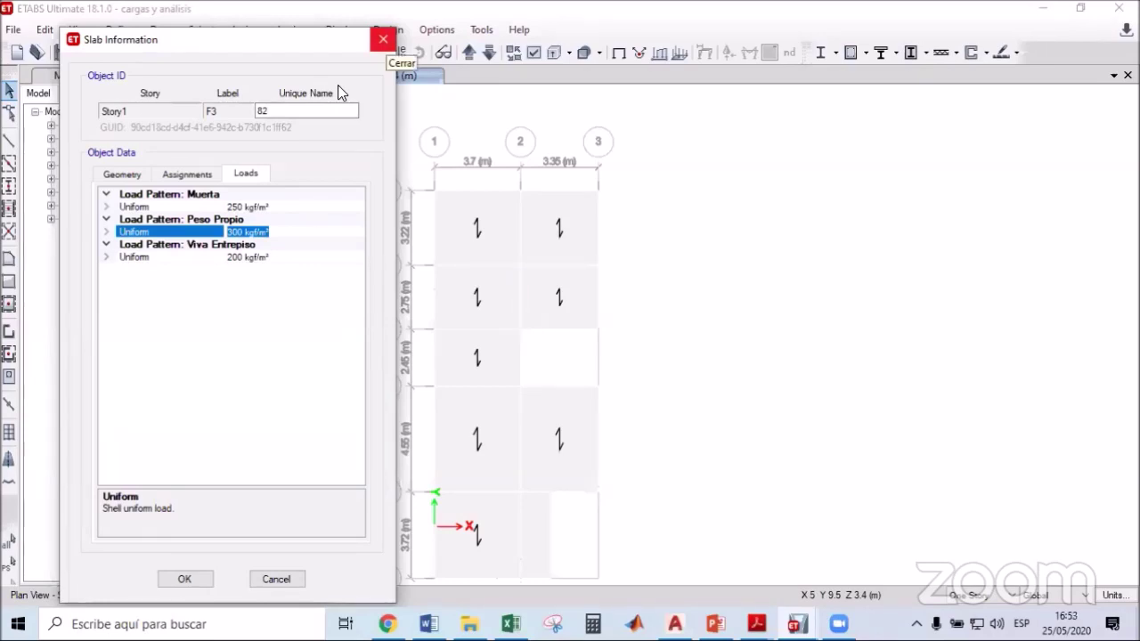
left_click(382, 40)
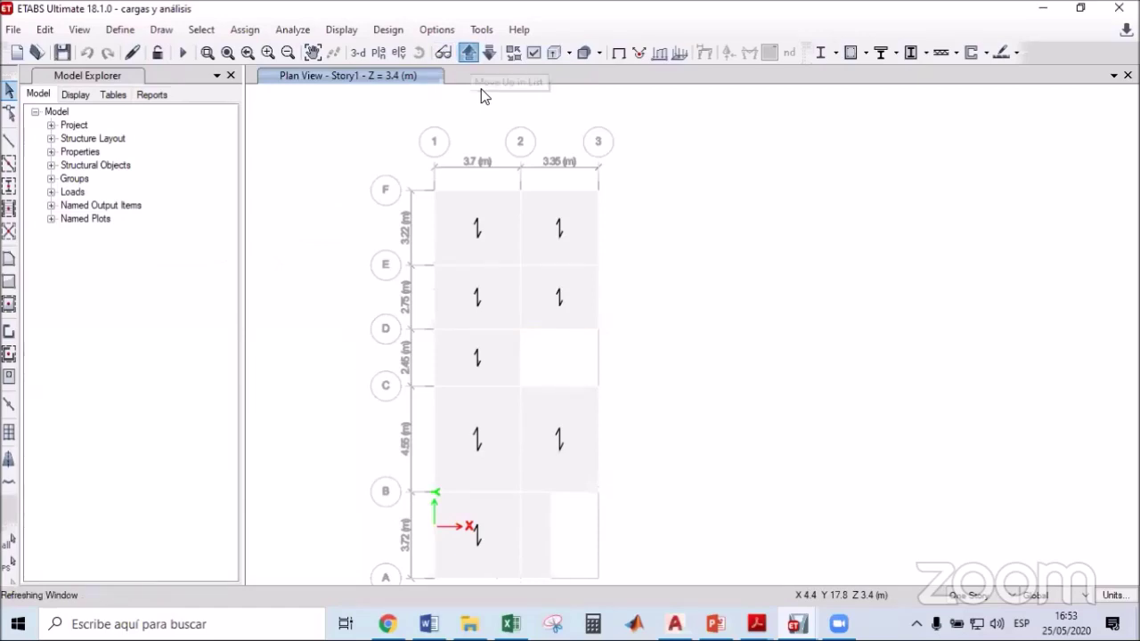
Inspect the uniform loads assigned to the narrow slab beside axis 2 between axes A and B on Story2.
left_click(533, 531)
right_click(532, 531)
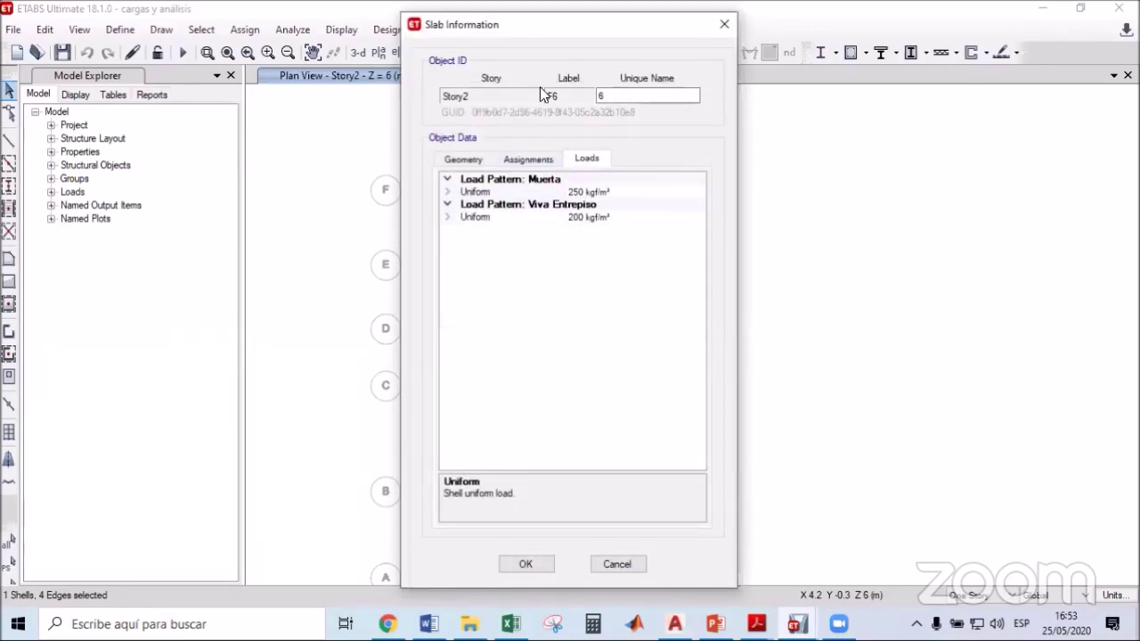
left_click_drag(525, 22, 257, 26)
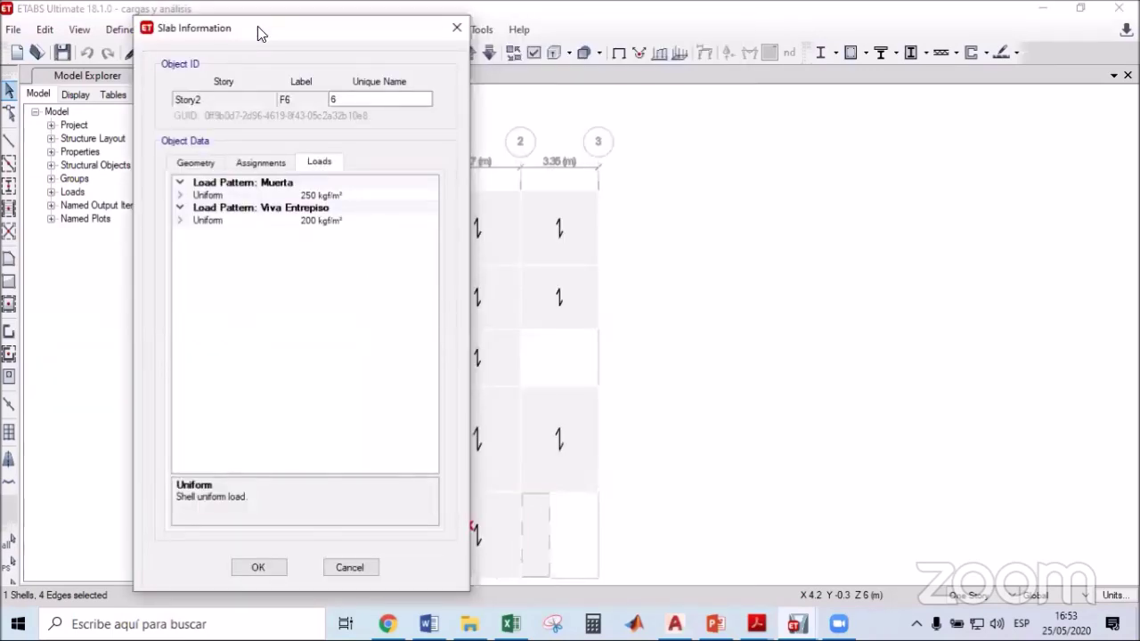
left_click(347, 197)
left_click(343, 221)
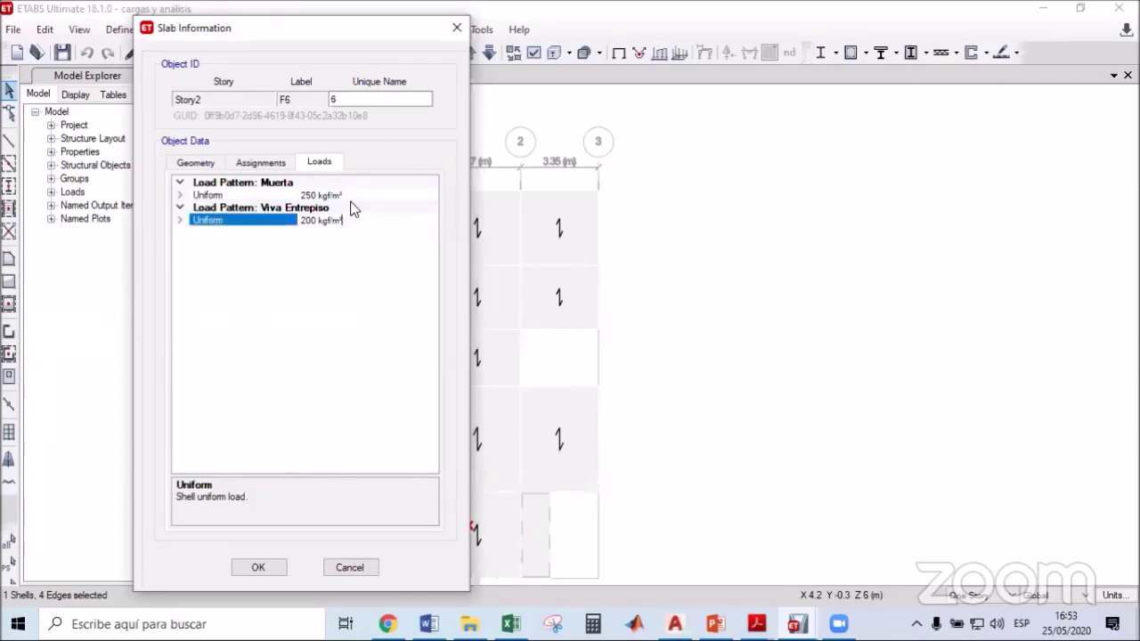
left_click(355, 185)
left_click(346, 221)
left_click(457, 28)
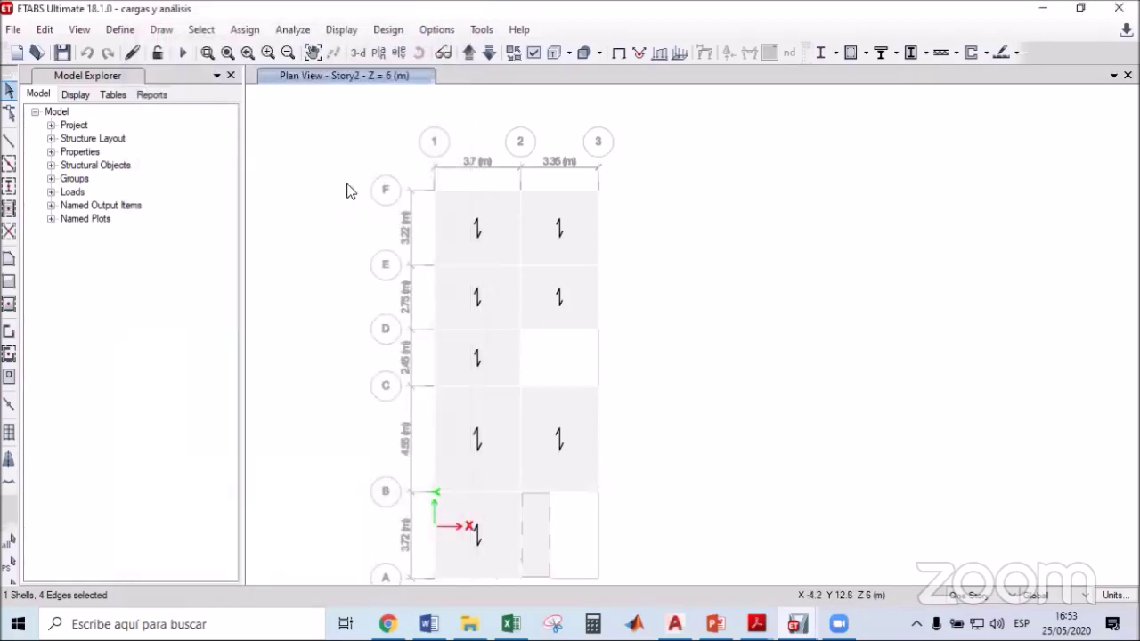
Show the Story6 plan view and inspect the loads assigned to the slab between axes 1-2 and E-F.
left_click(488, 53)
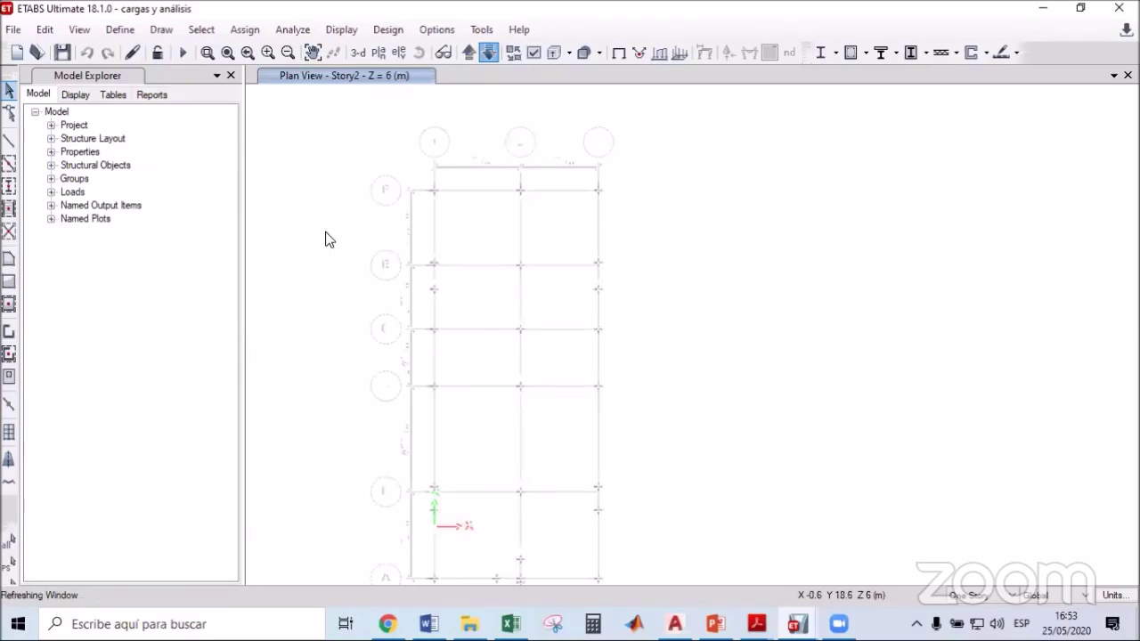
right_click(461, 236)
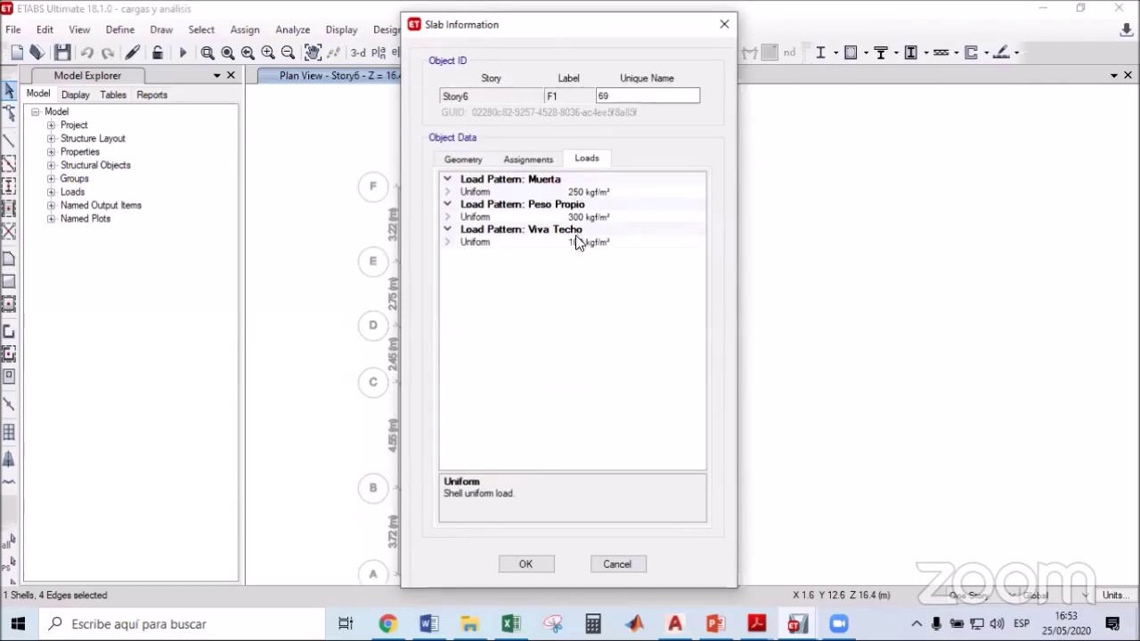
left_click(537, 233)
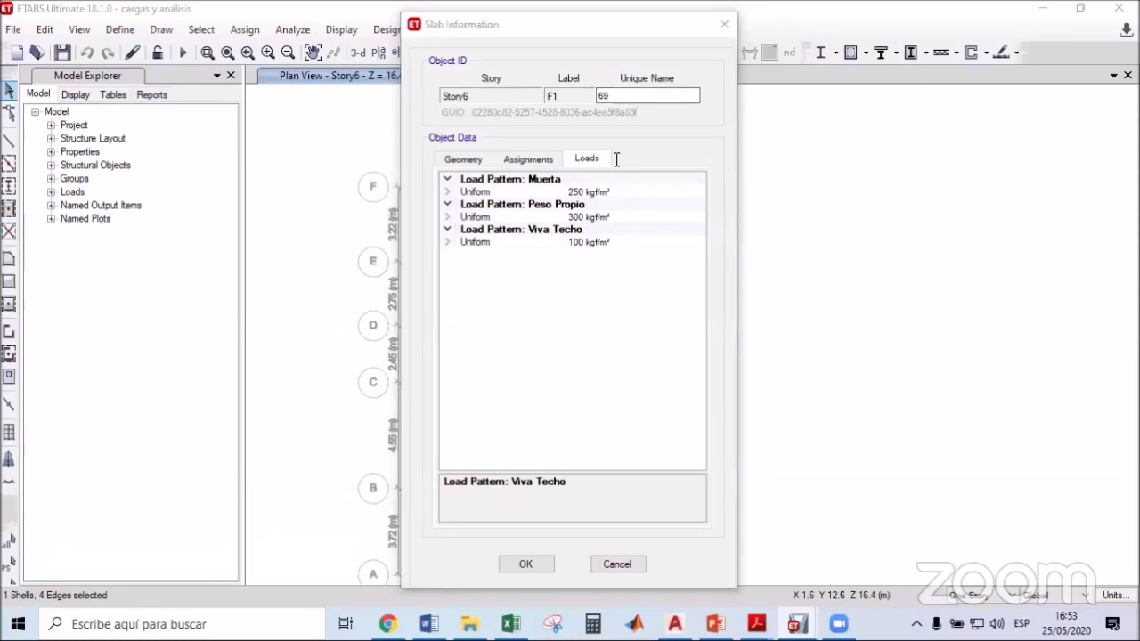
left_click(724, 25)
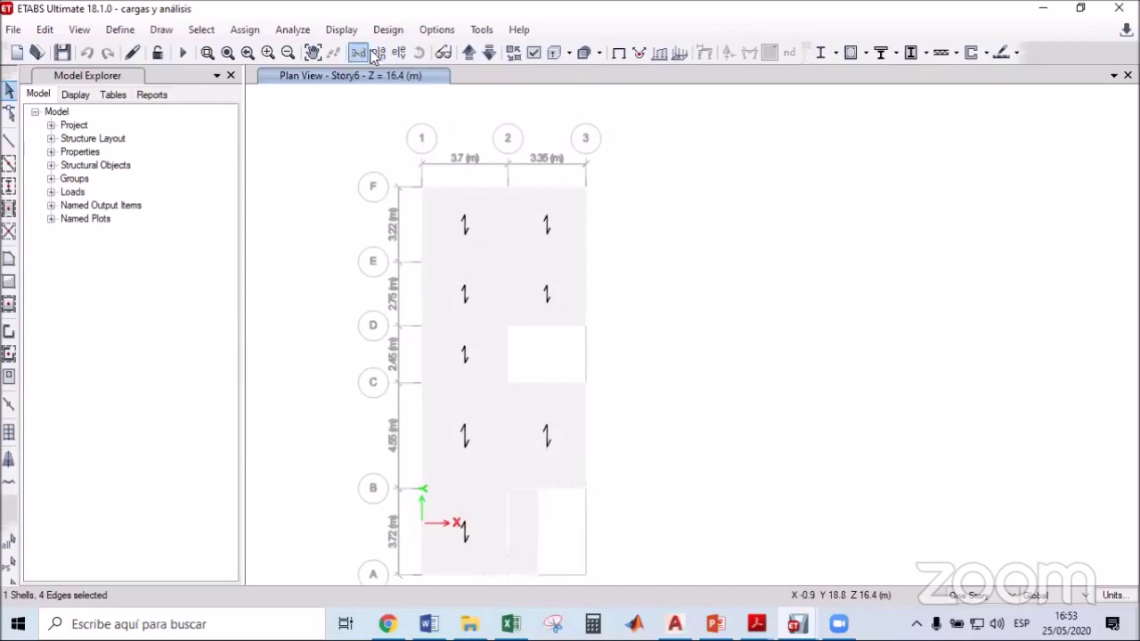
Restore the default view options for the Story6 plan view, with the horizon turned off.
left_click(532, 53)
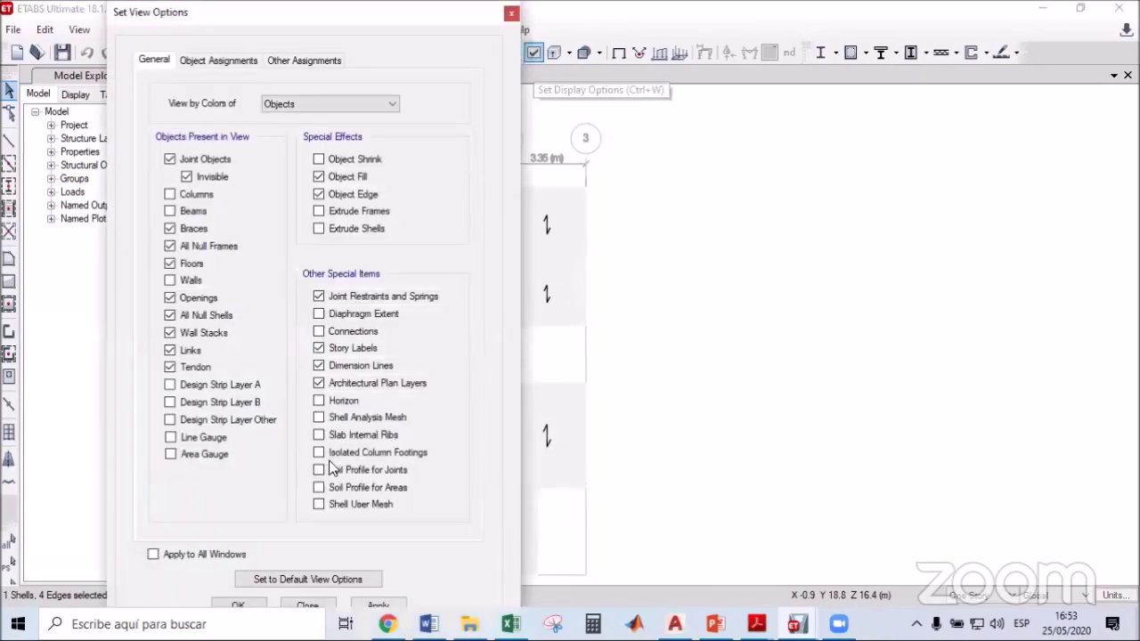
left_click(295, 577)
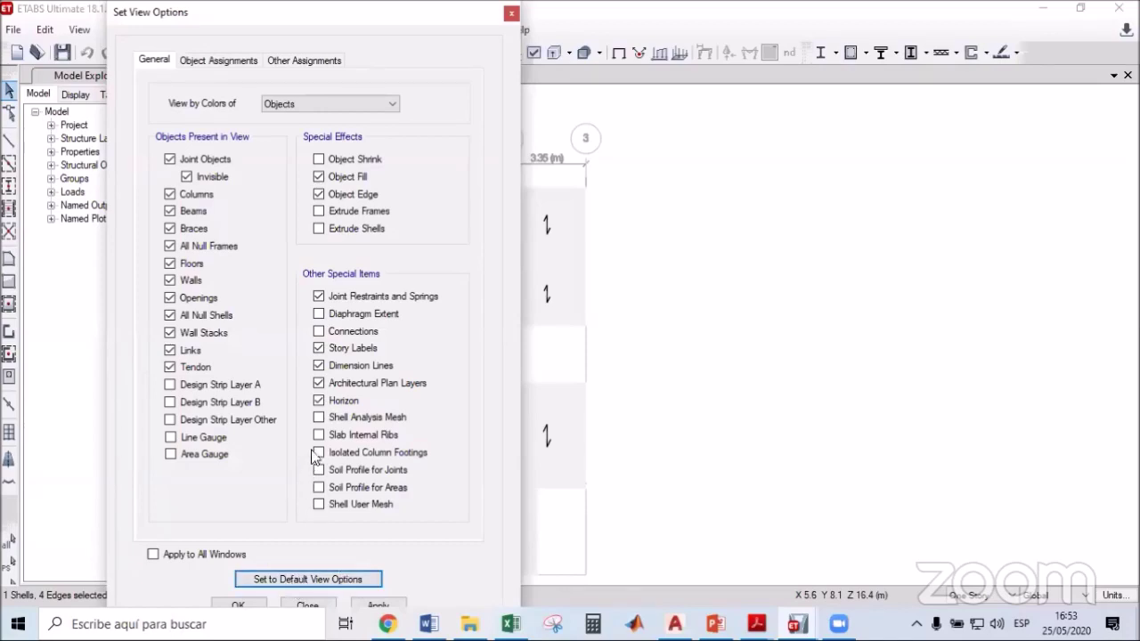
left_click(319, 402)
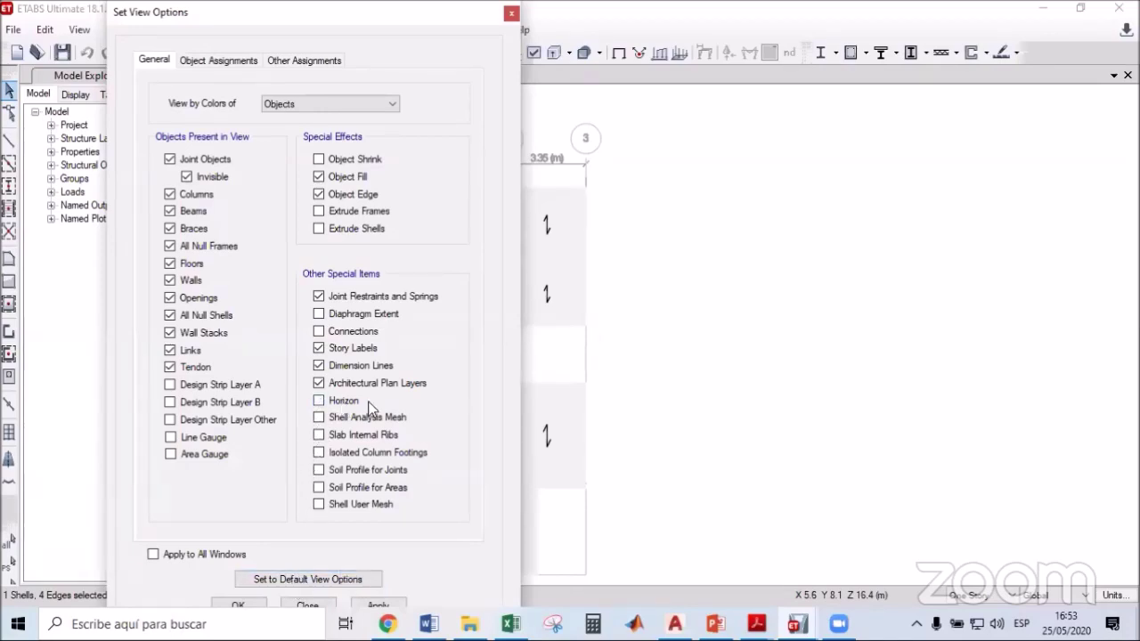
left_click(238, 606)
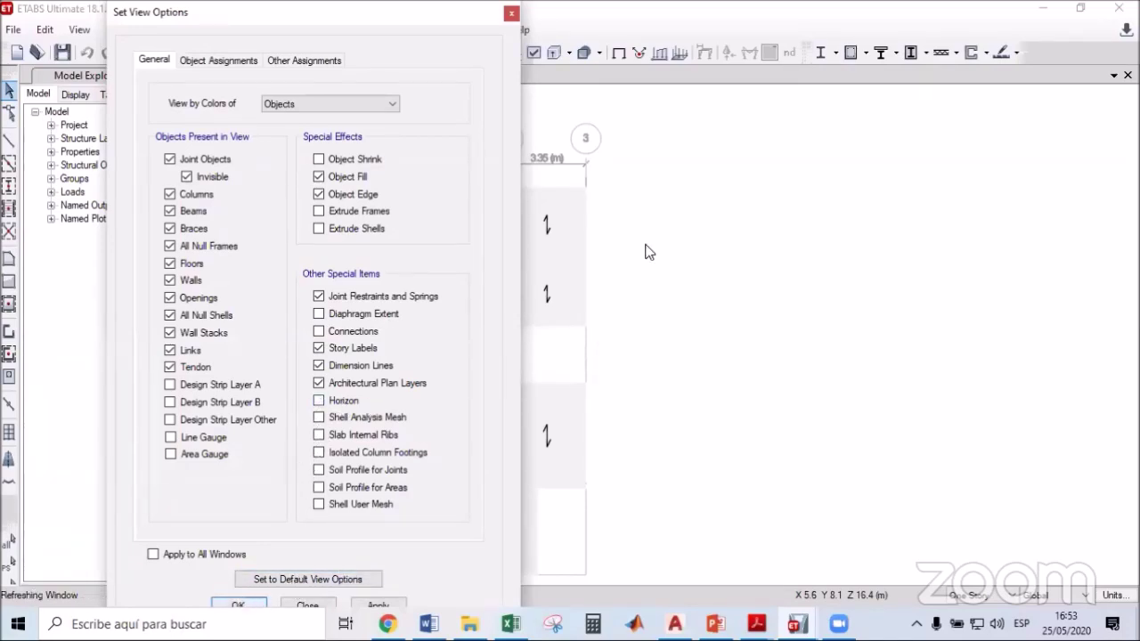
middle_click_drag(628, 347, 687, 319)
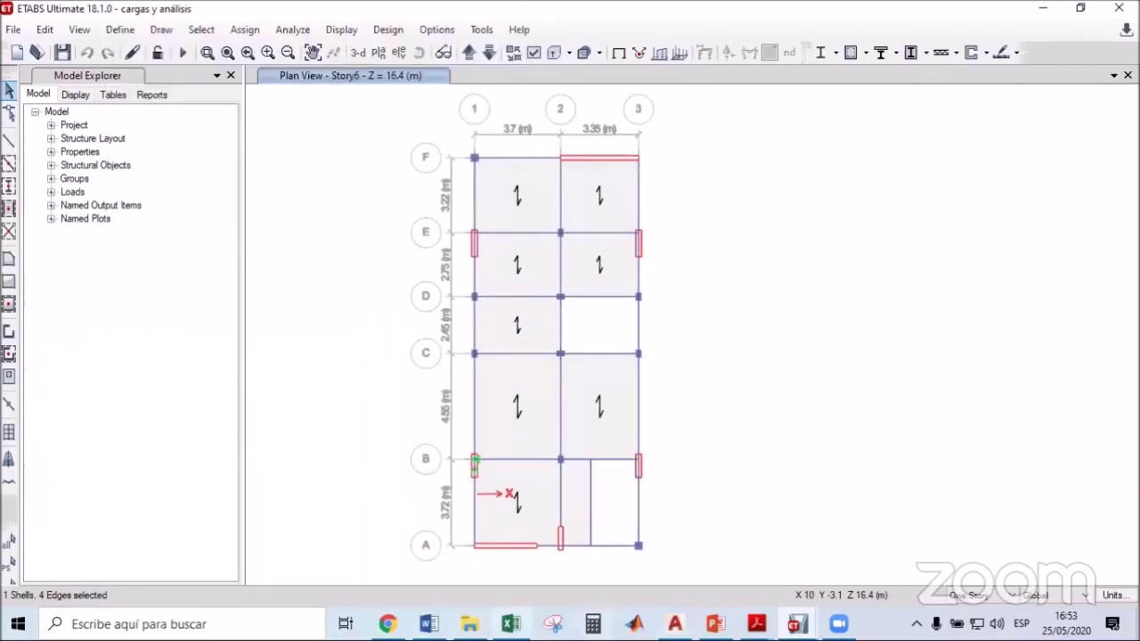
In the PROCEDIMIENTO EN ETABS Word document, highlight item 8, Mass Source (pag 23), in yellow.
left_click(428, 624)
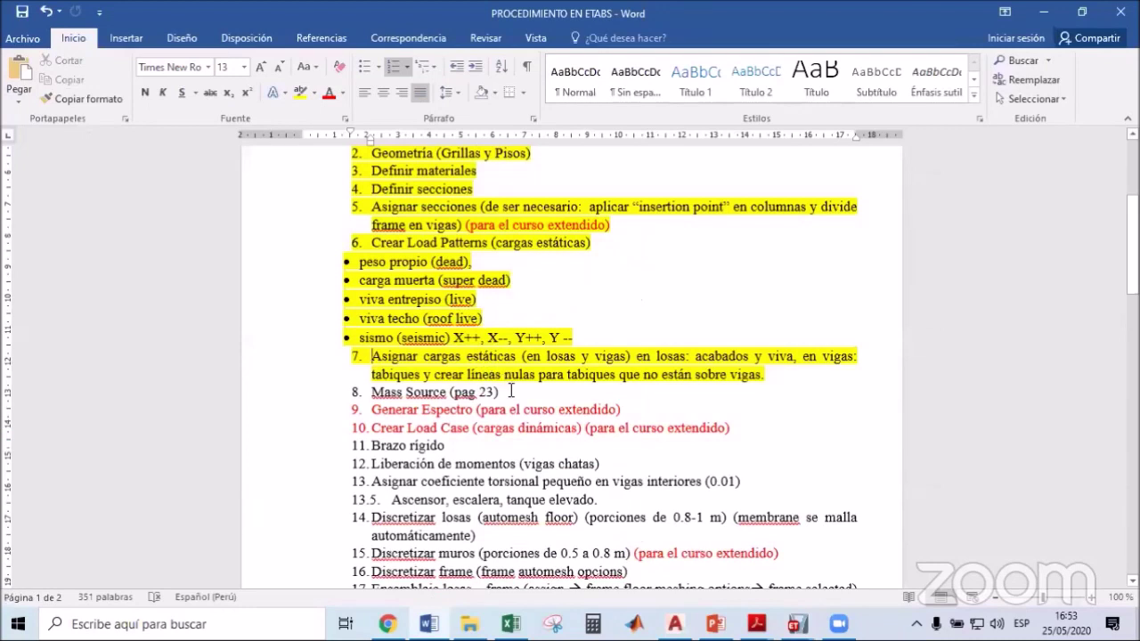
triple_click(376, 392)
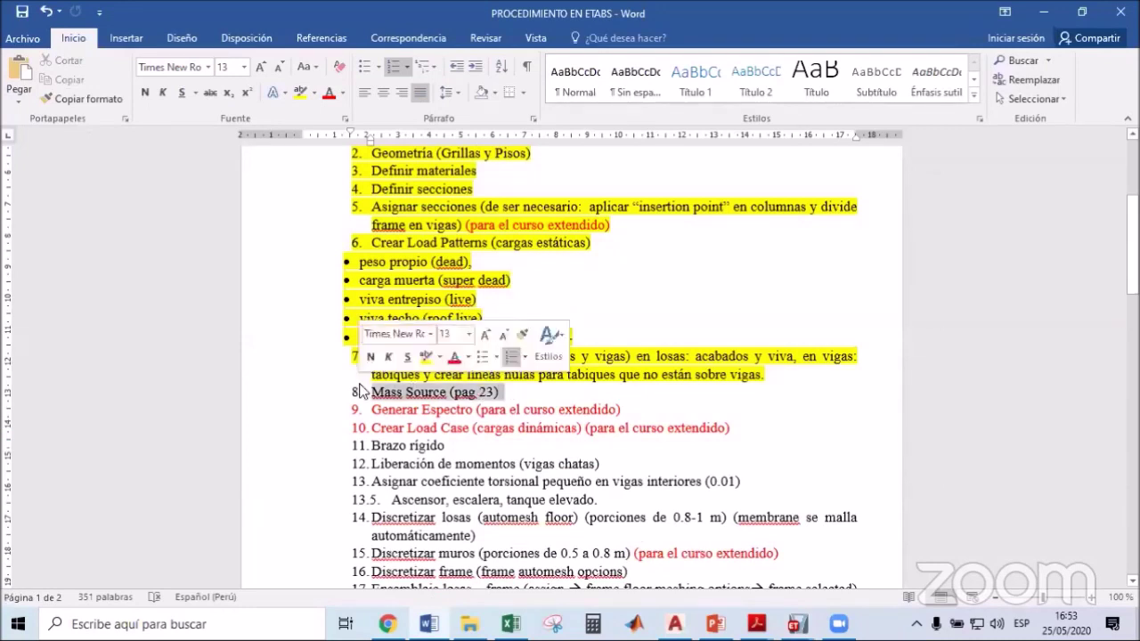
left_click(297, 97)
left_click(546, 392)
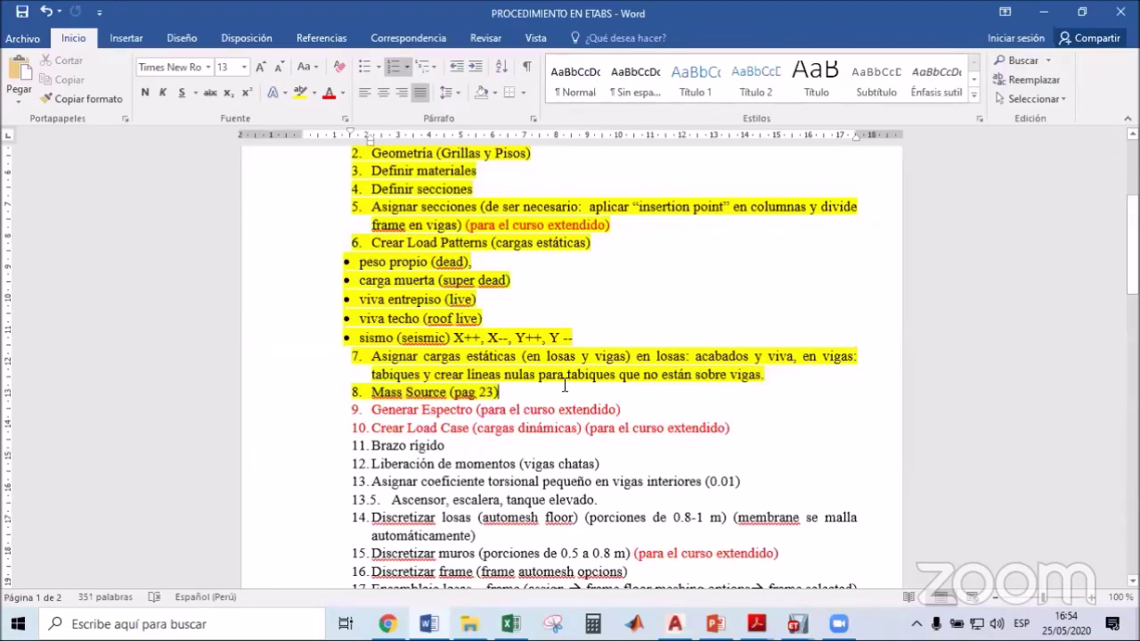
Switch to ETABS and open the masa sísmica mass source data, leaving Specified Load Patterns enabled as the mass source.
left_click(797, 623)
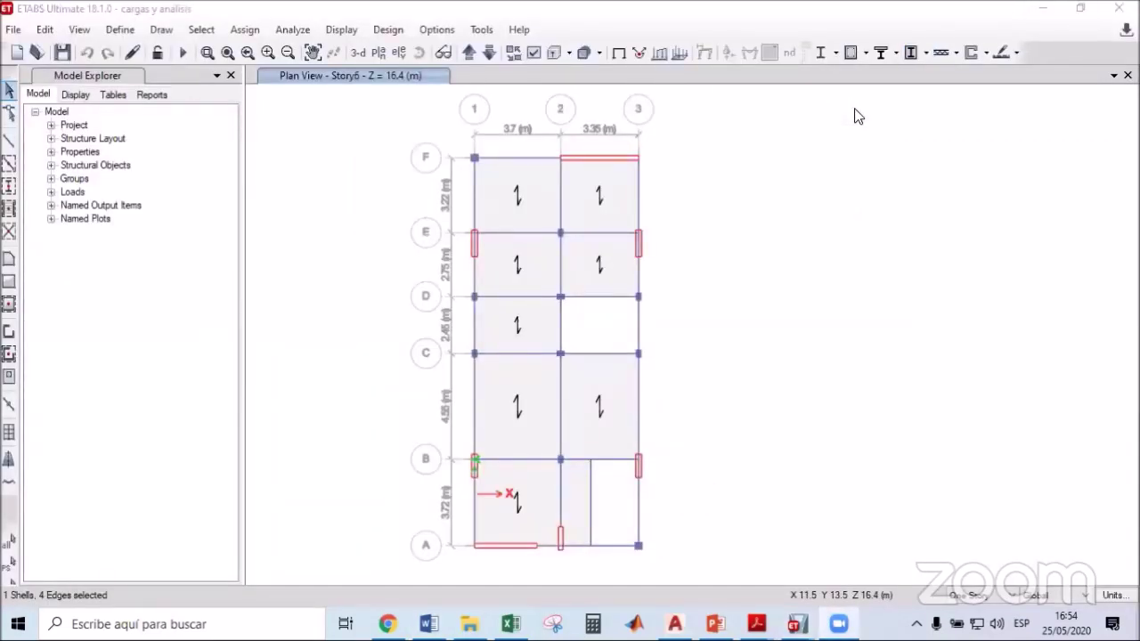
middle_click_drag(740, 235, 677, 244)
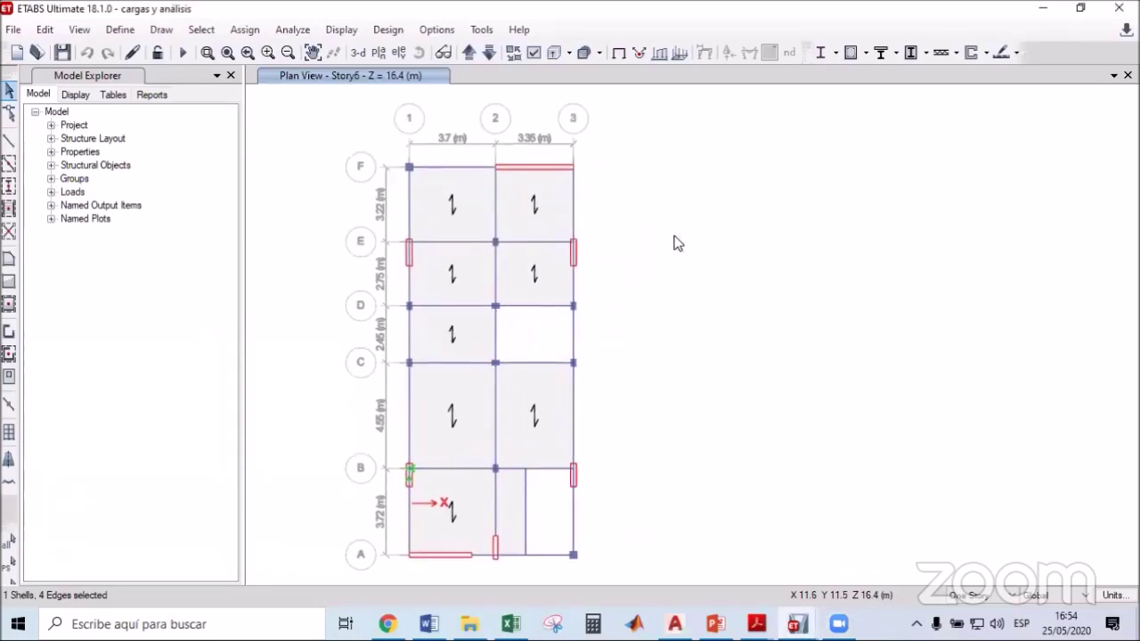
left_click(116, 29)
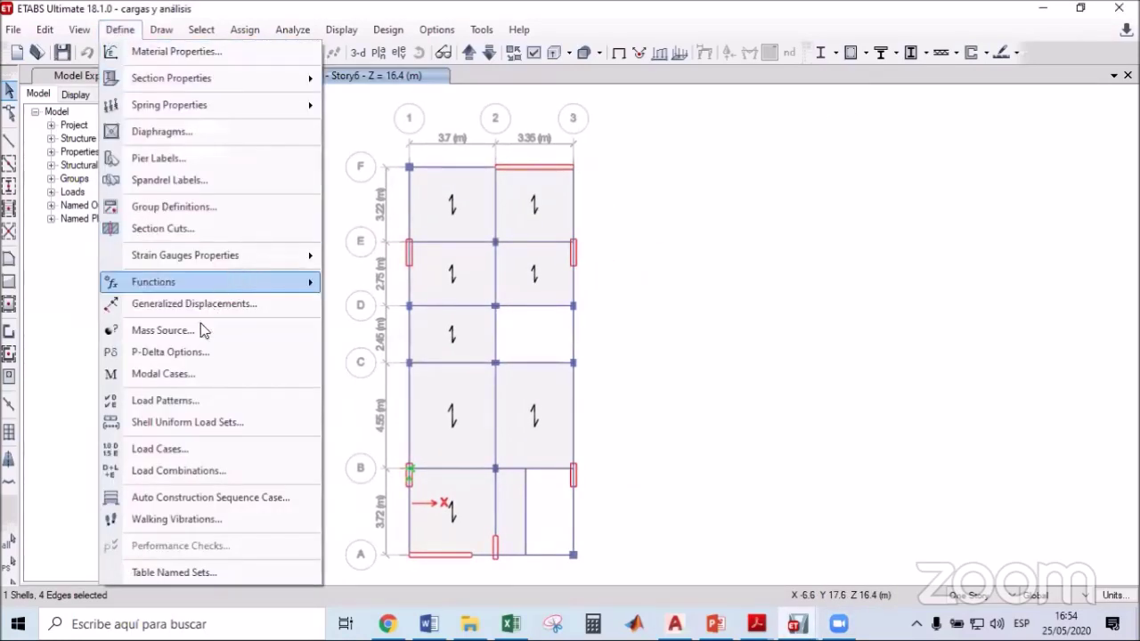
left_click(149, 334)
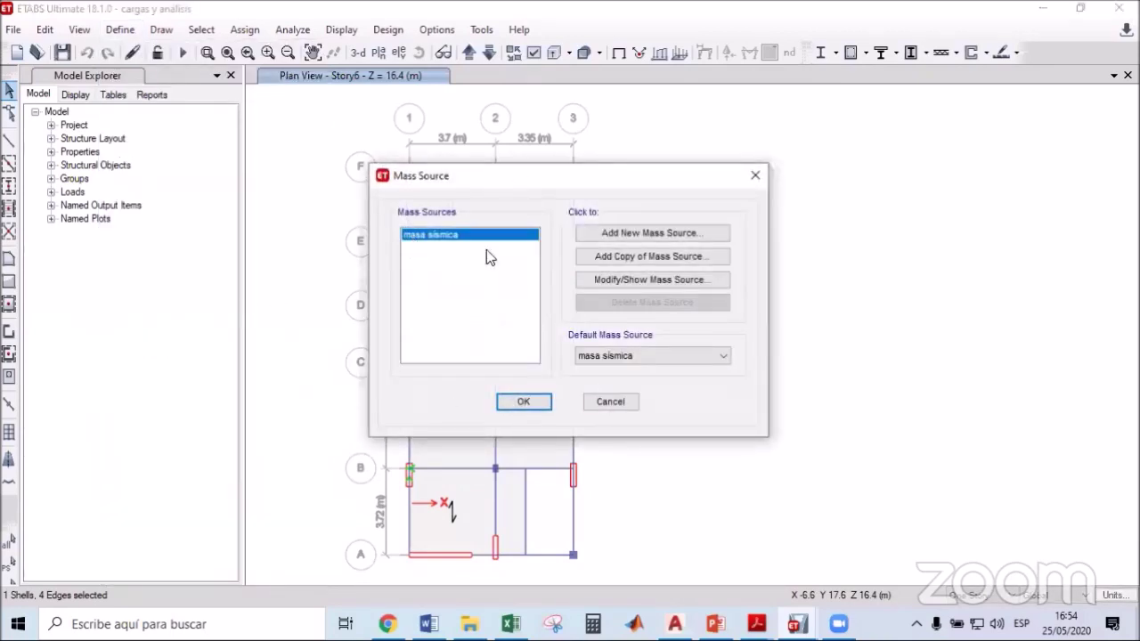
left_click(605, 282)
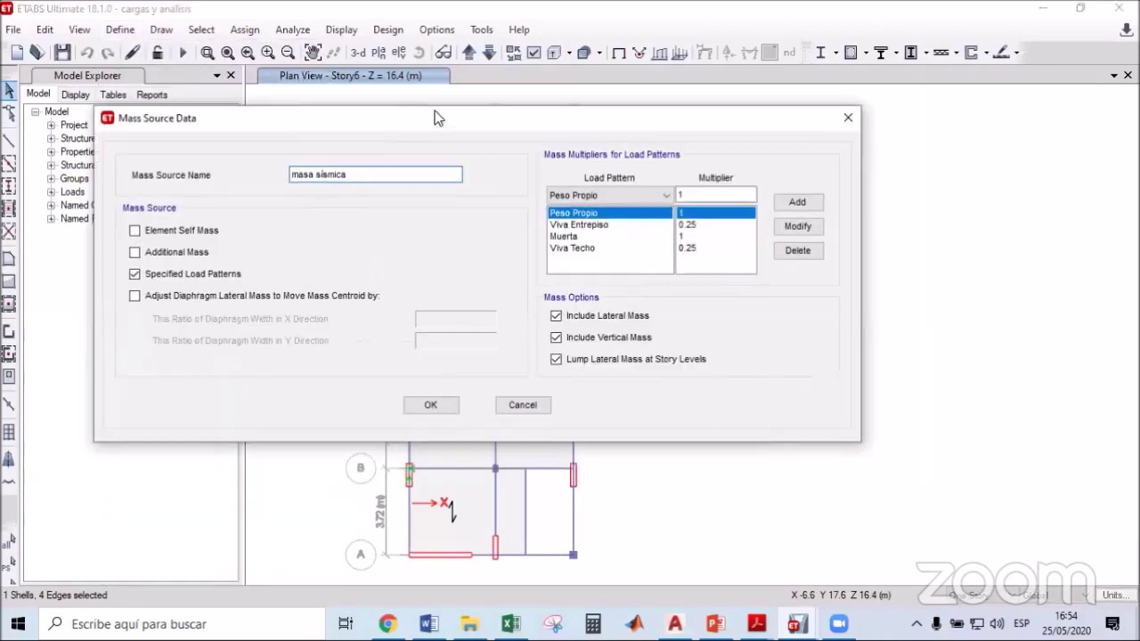
left_click(136, 275)
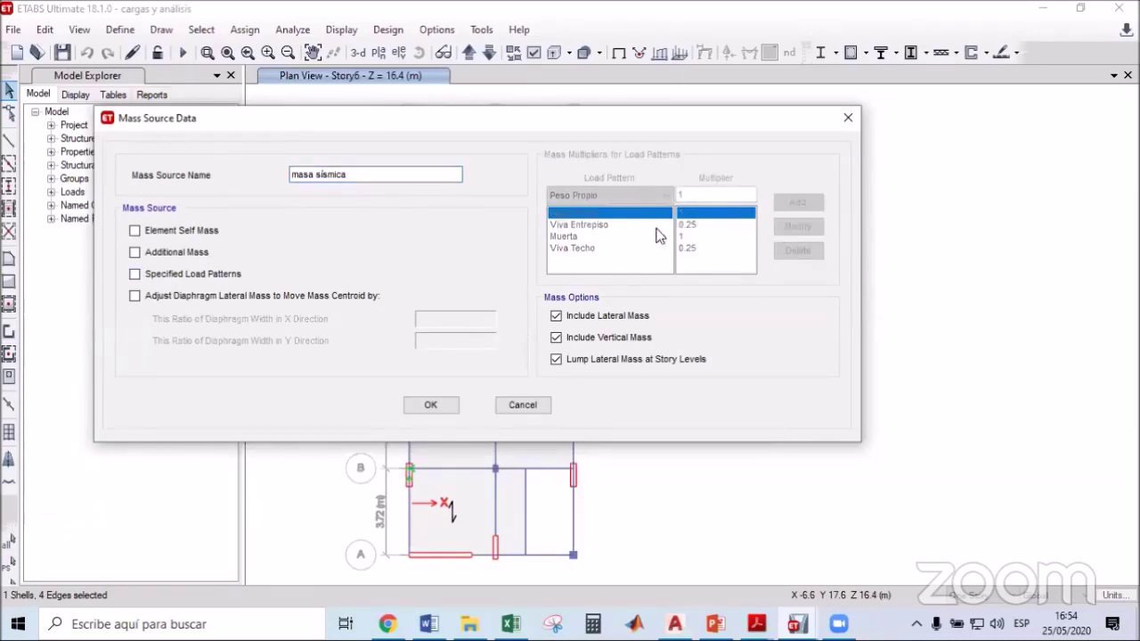
left_click(134, 274)
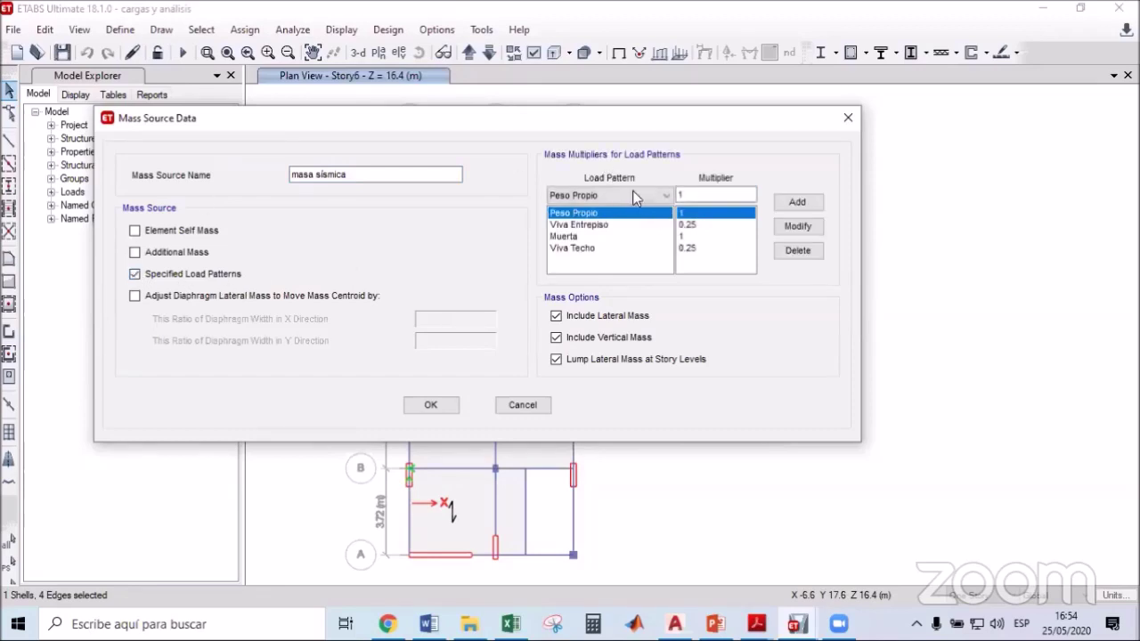
Review the mass multipliers of Peso Propio, Viva Entrepiso, Muerta and Viva Techo, and accept the mass source definition.
left_click(609, 226)
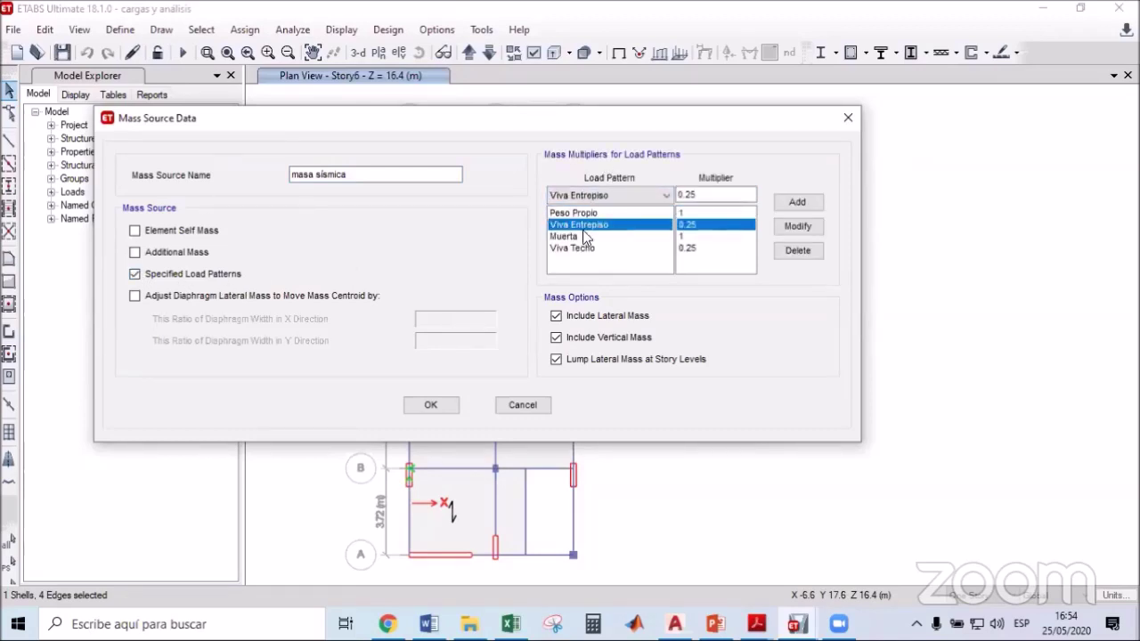
left_click(572, 236)
left_click(574, 248)
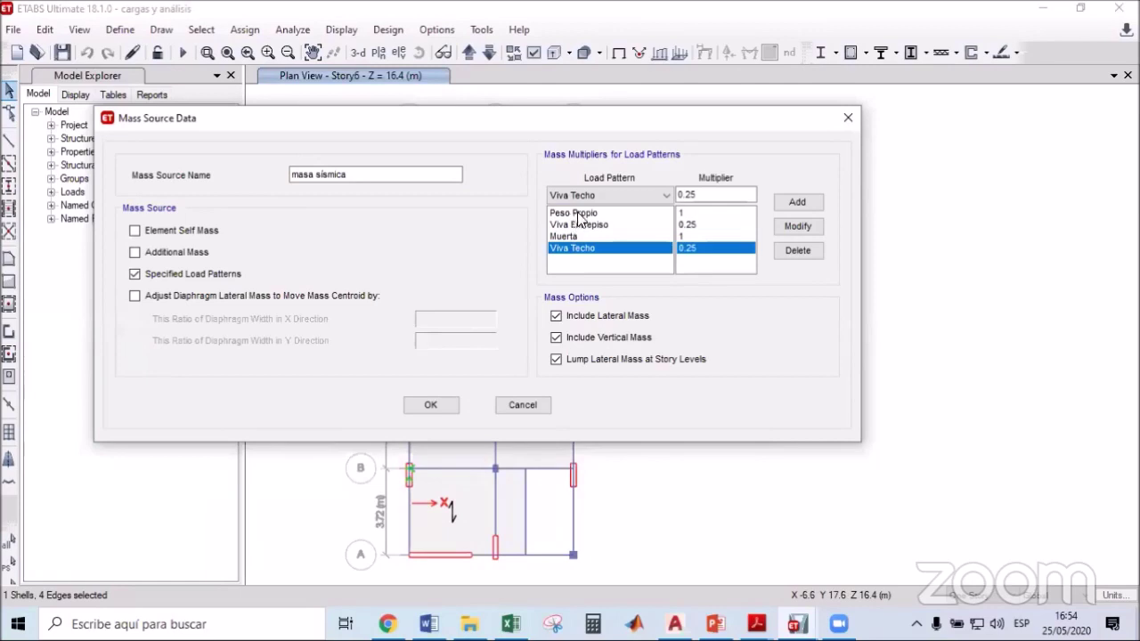
left_click(576, 214)
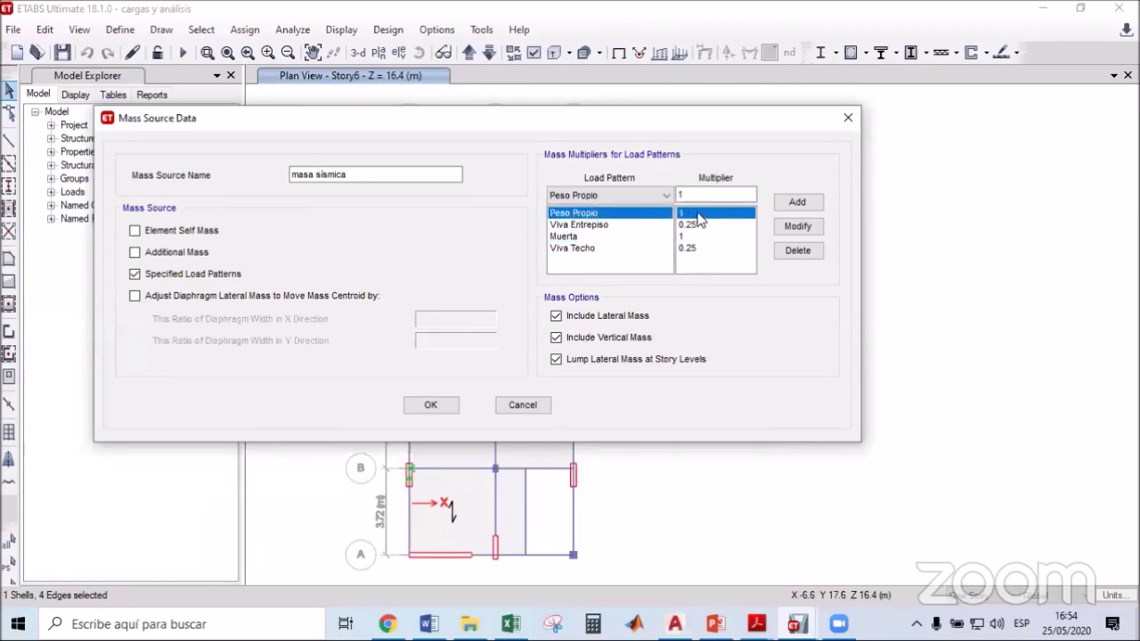
left_click(579, 238)
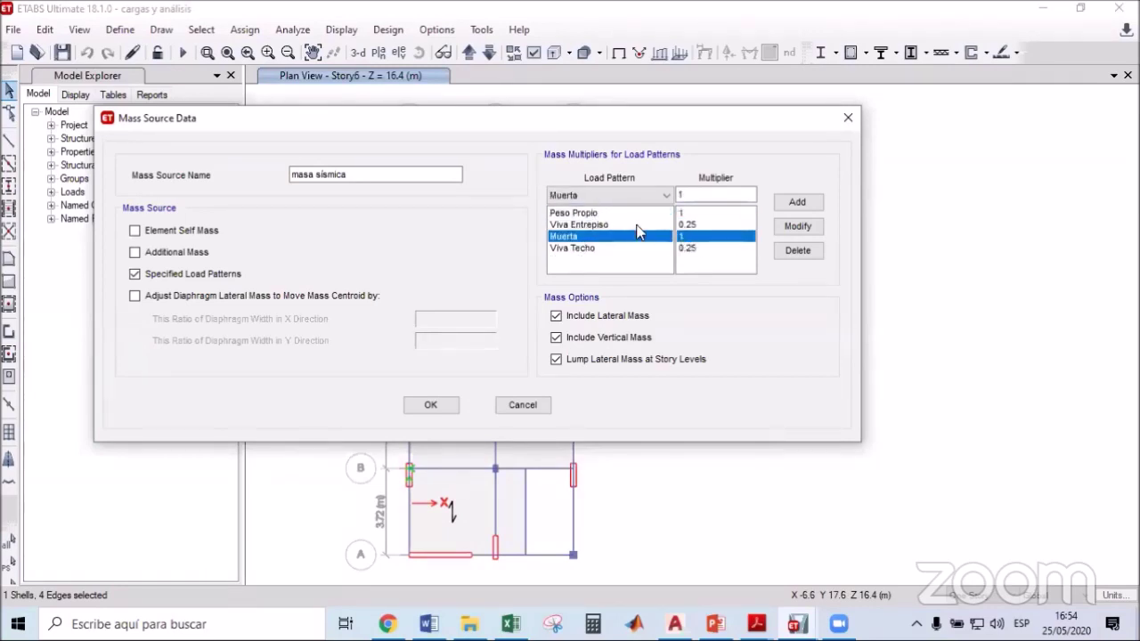
left_click(604, 226)
left_click(581, 248)
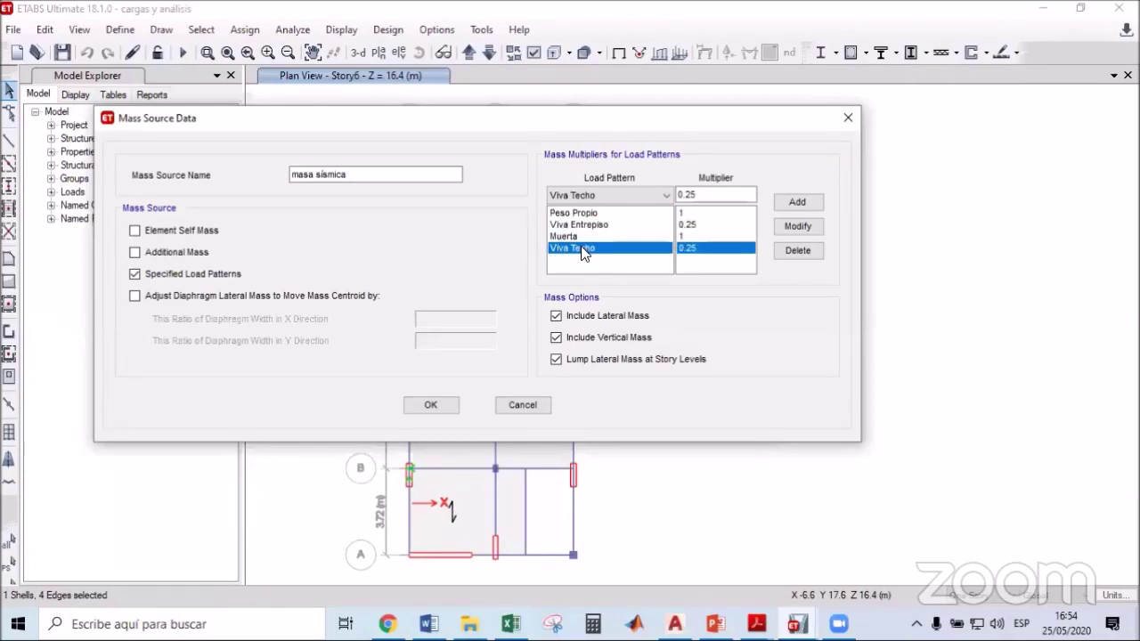
left_click(431, 404)
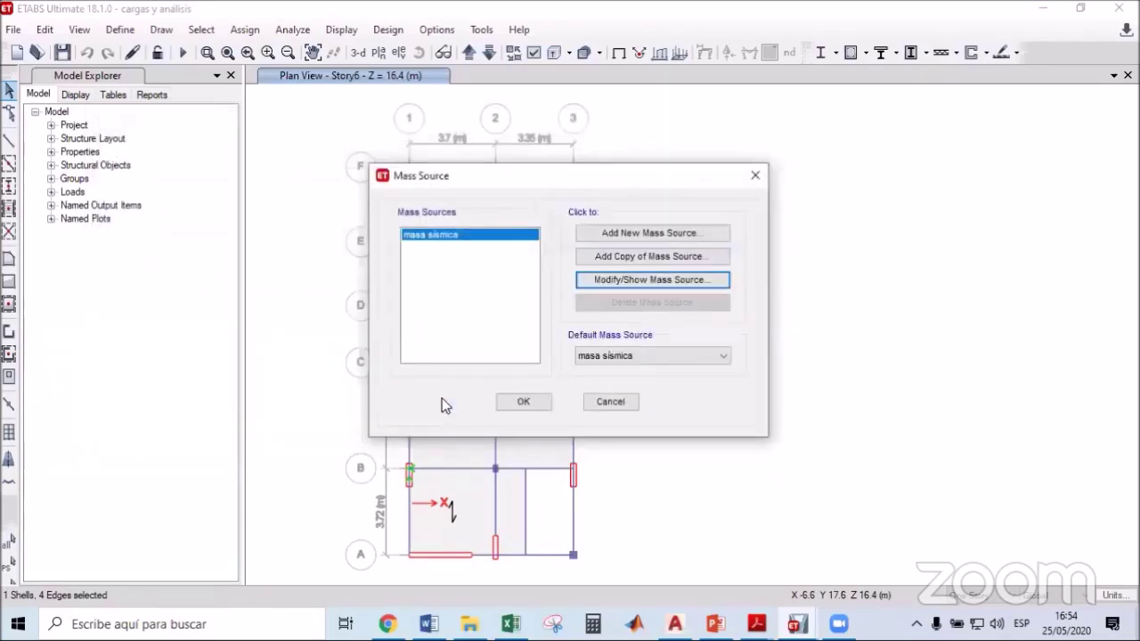
left_click(524, 401)
Switch to the PROCEDIMIENTO EN ETABS Word document, highlight item 11, Brazo rígido, in yellow, and return to ETABS.
left_click(429, 623)
scroll(545, 343, "down", 3)
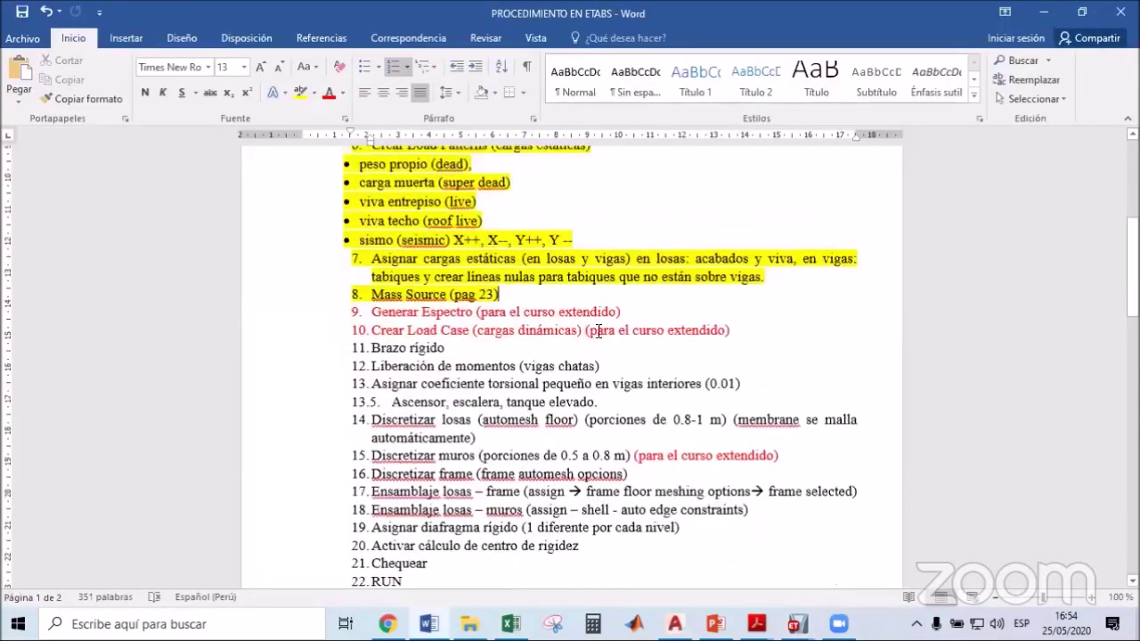
left_click_drag(732, 308, 378, 294)
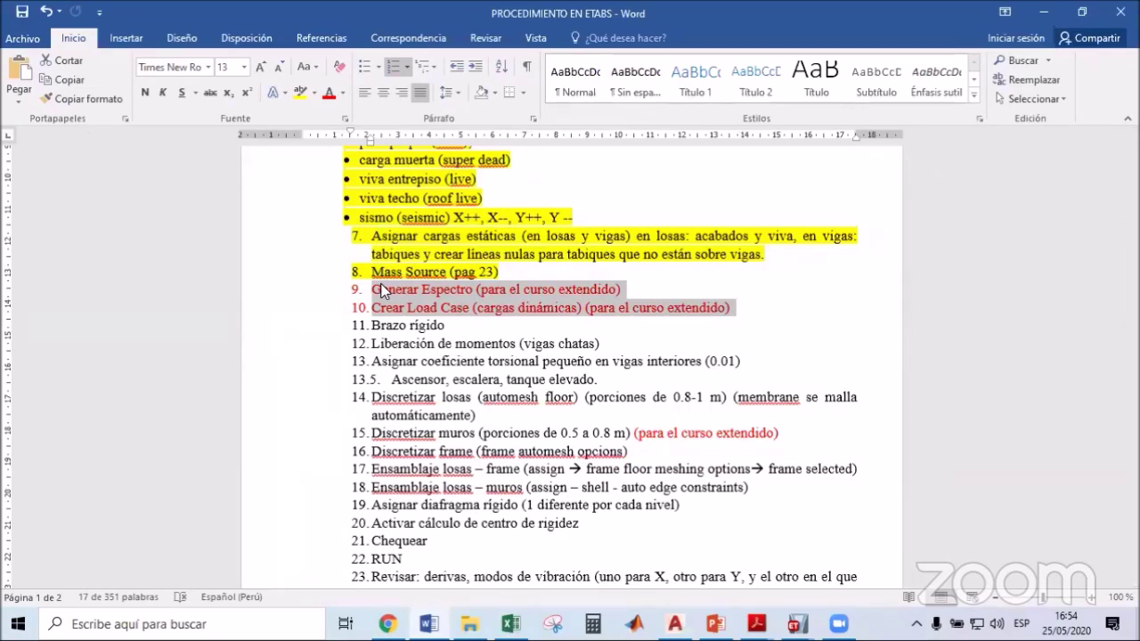
left_click(338, 329)
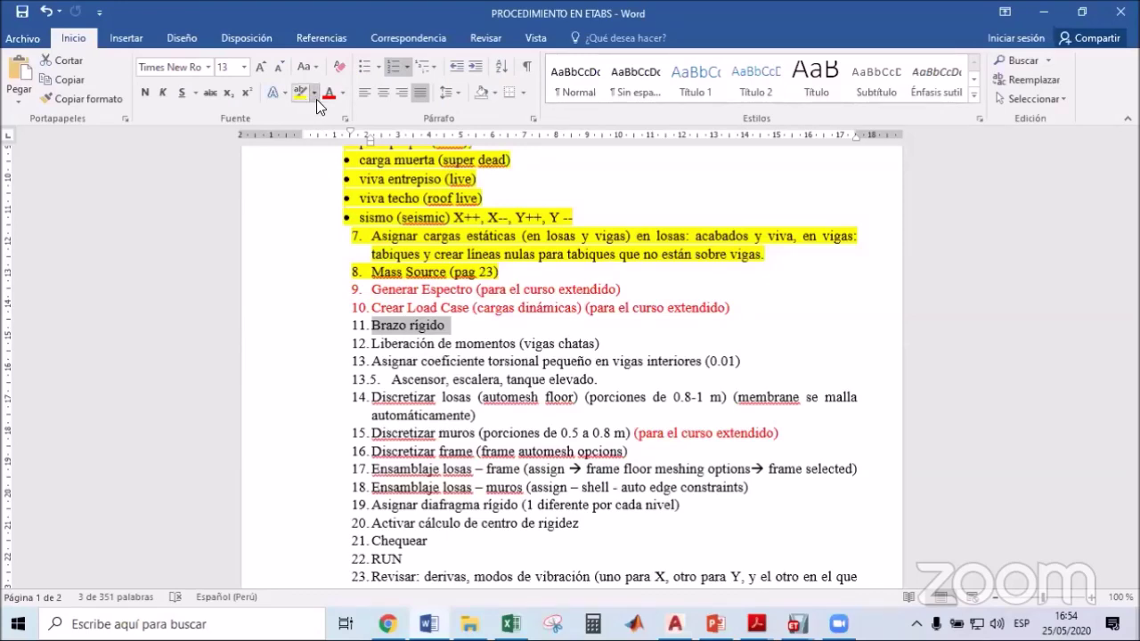
left_click(1044, 12)
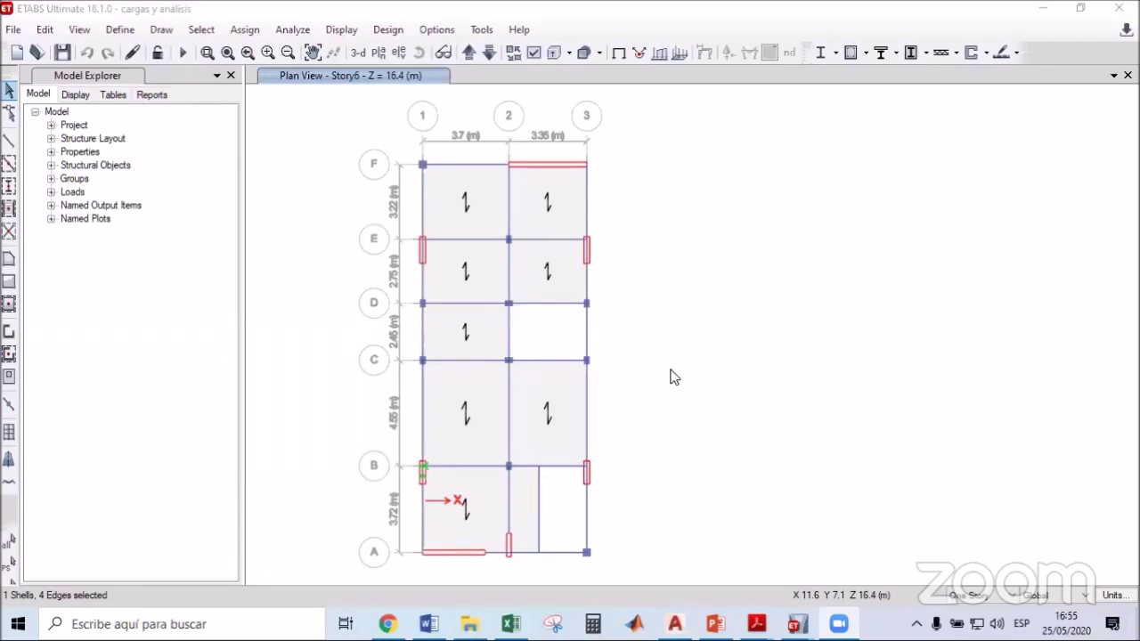
middle_click_drag(671, 372, 698, 380)
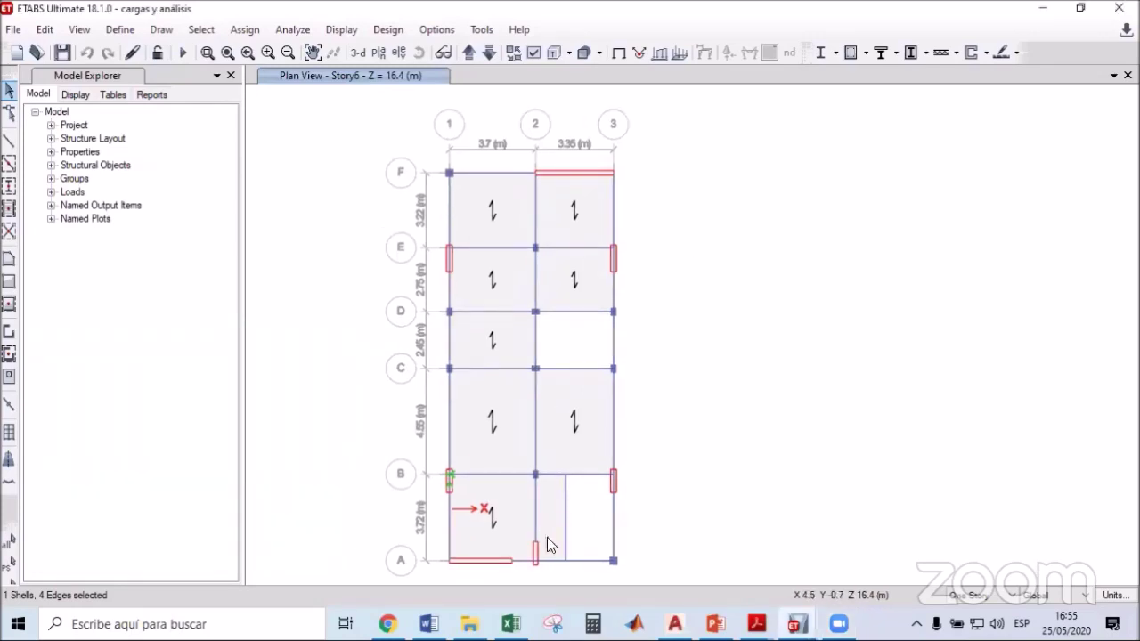
left_click(429, 624)
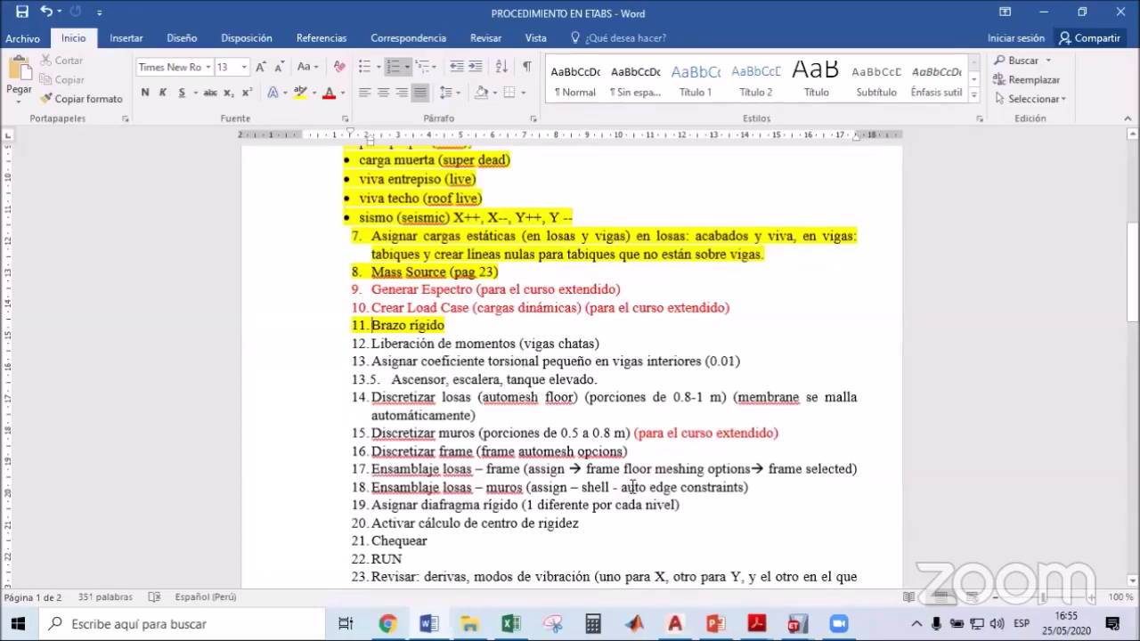
mouse_move(797, 625)
left_click(961, 539)
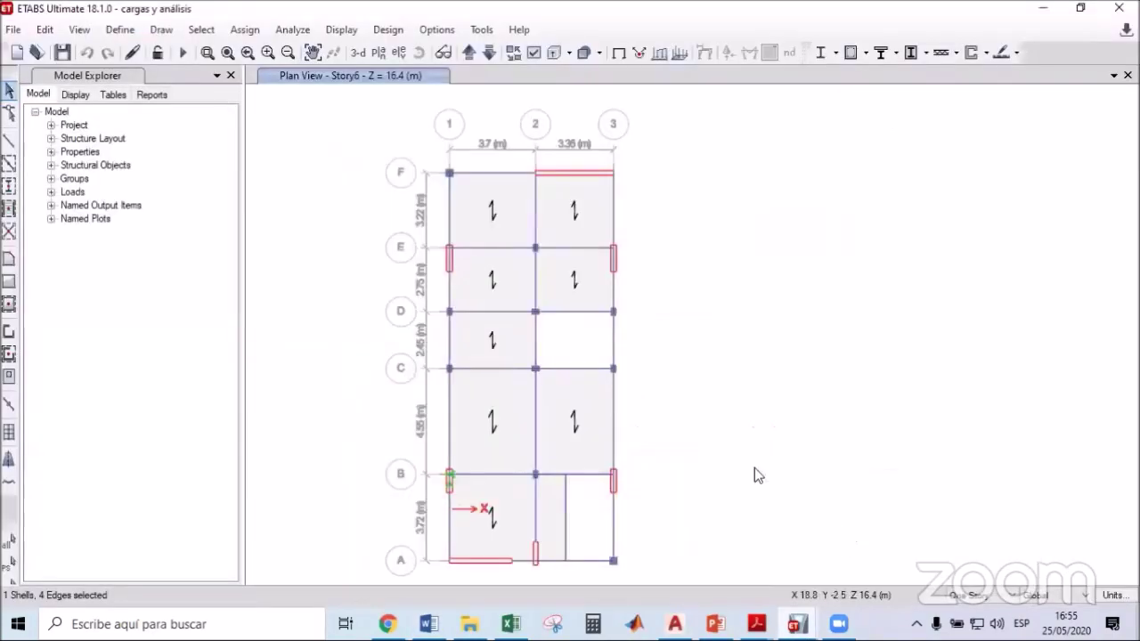
Apply the plan selection to All Stories and select every object of the building.
mouse_move(300, 111)
left_mouse_down()
mouse_move(712, 465)
mouse_move(752, 520)
left_mouse_up()
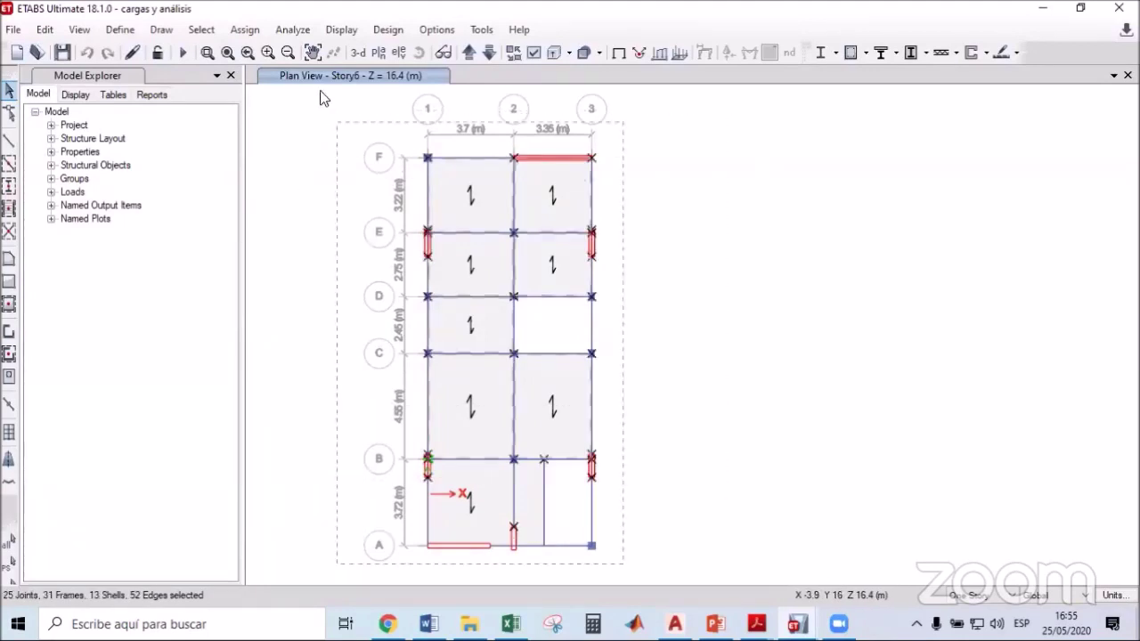
left_click(976, 595)
left_click(967, 620)
left_click_drag(305, 101, 687, 577)
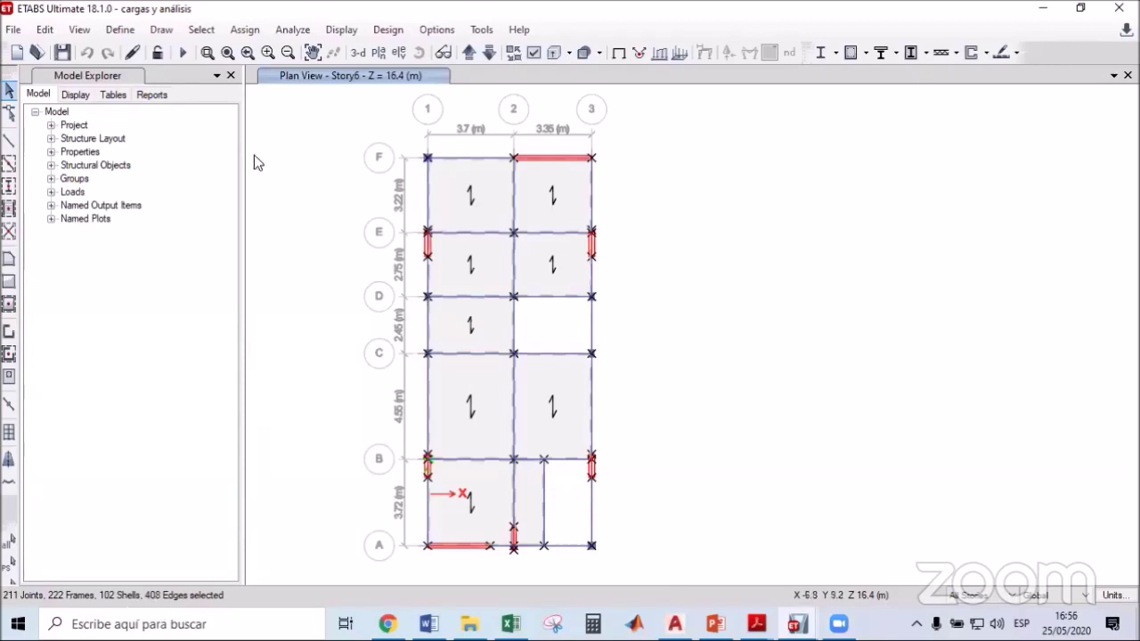
Assign end length offsets to the selected frames, automatic from connectivity, with a rigid-zone factor of 0.5.
left_click(242, 31)
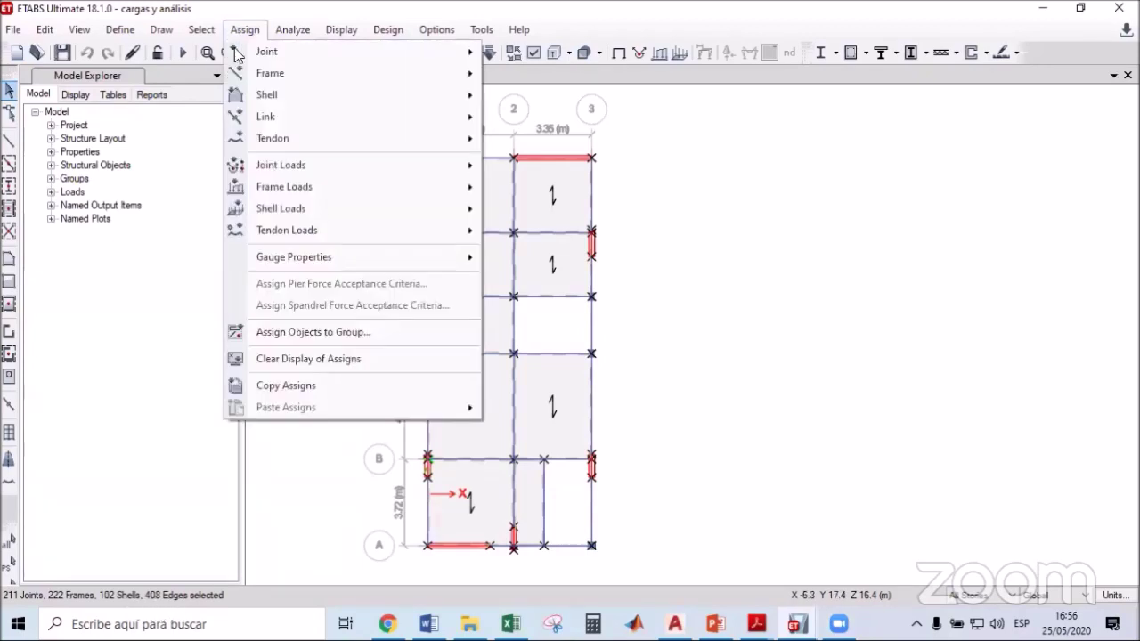
mouse_move(422, 76)
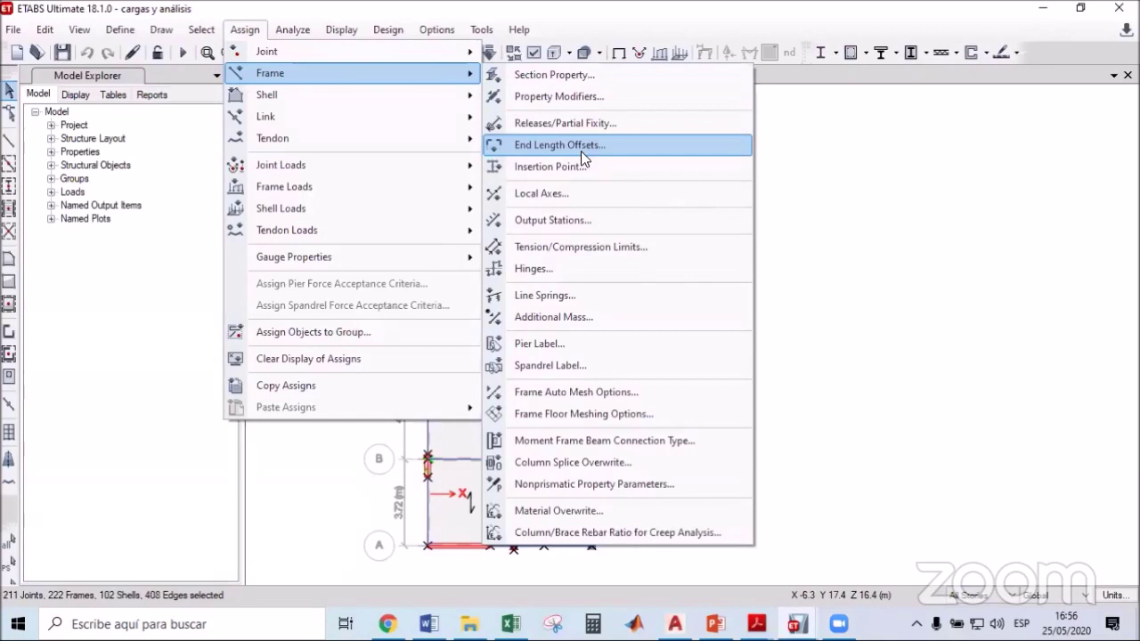
left_click(553, 145)
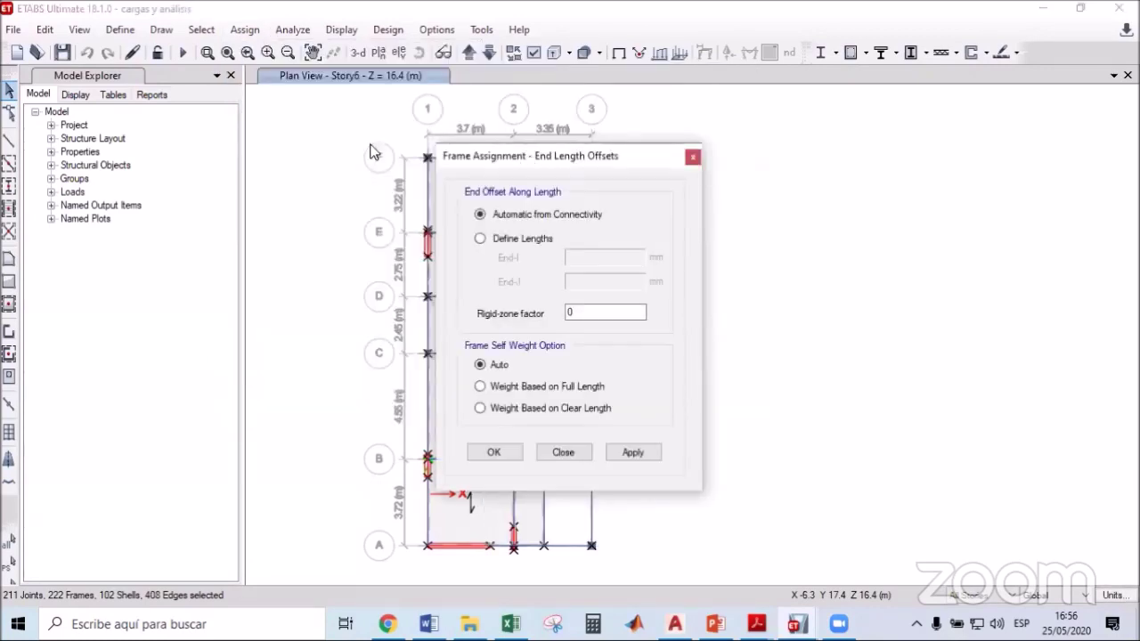
left_click(444, 287)
type(".5")
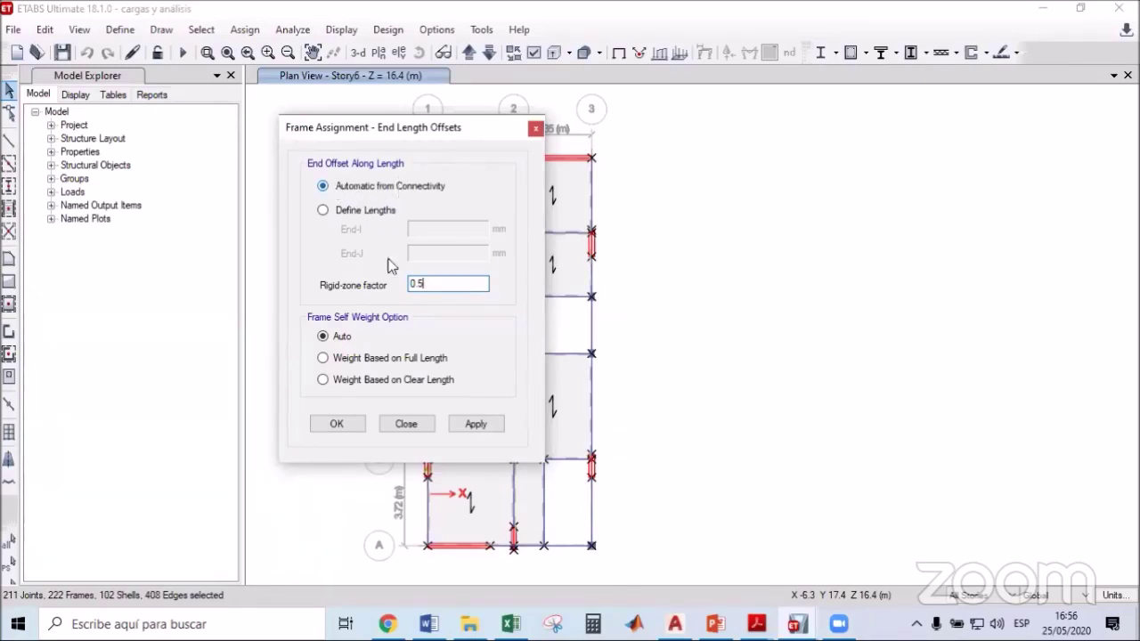
left_click(338, 422)
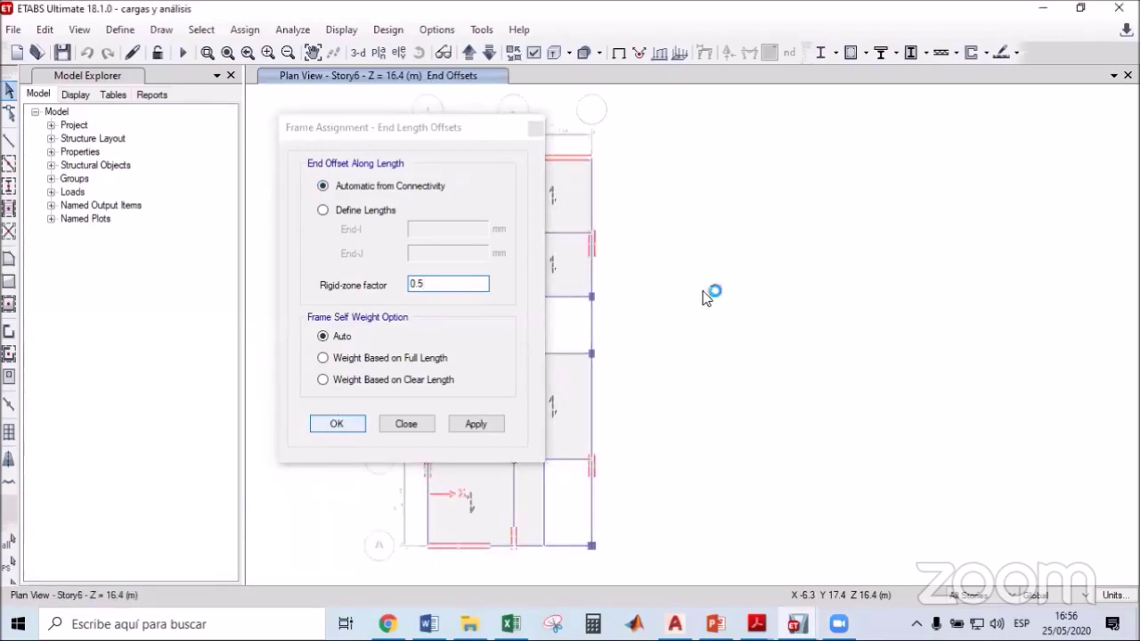
In the Word procedure, highlight item 12, Liberación de momentos (vigas chatas), in yellow, and return to ETABS, dismissing the Internet Explorer setup window.
left_click(428, 623)
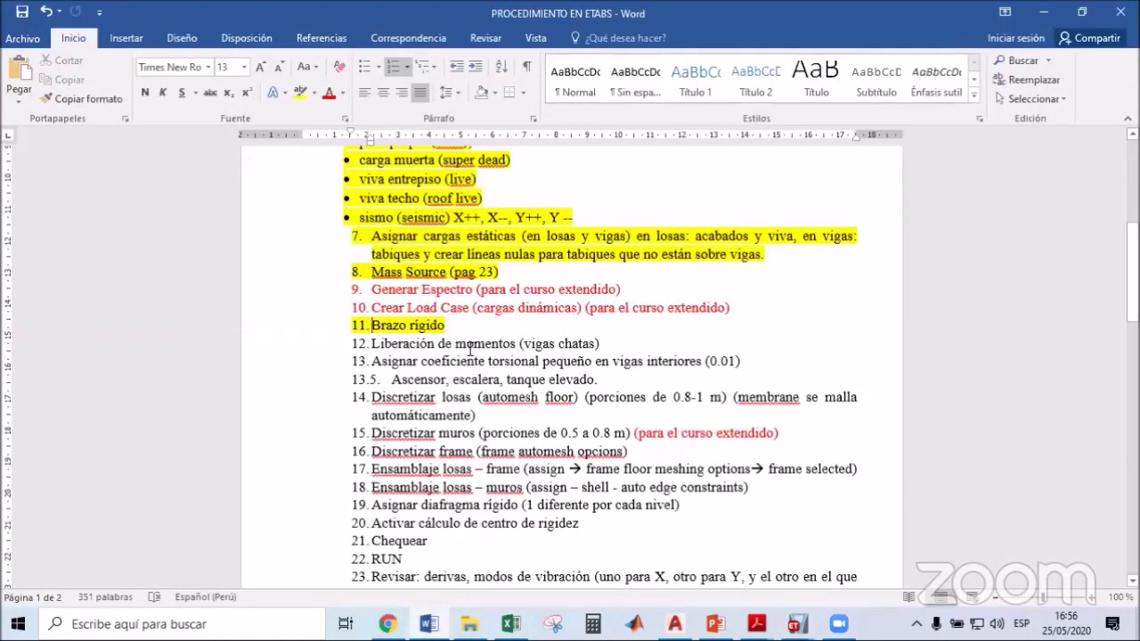
left_click(320, 350)
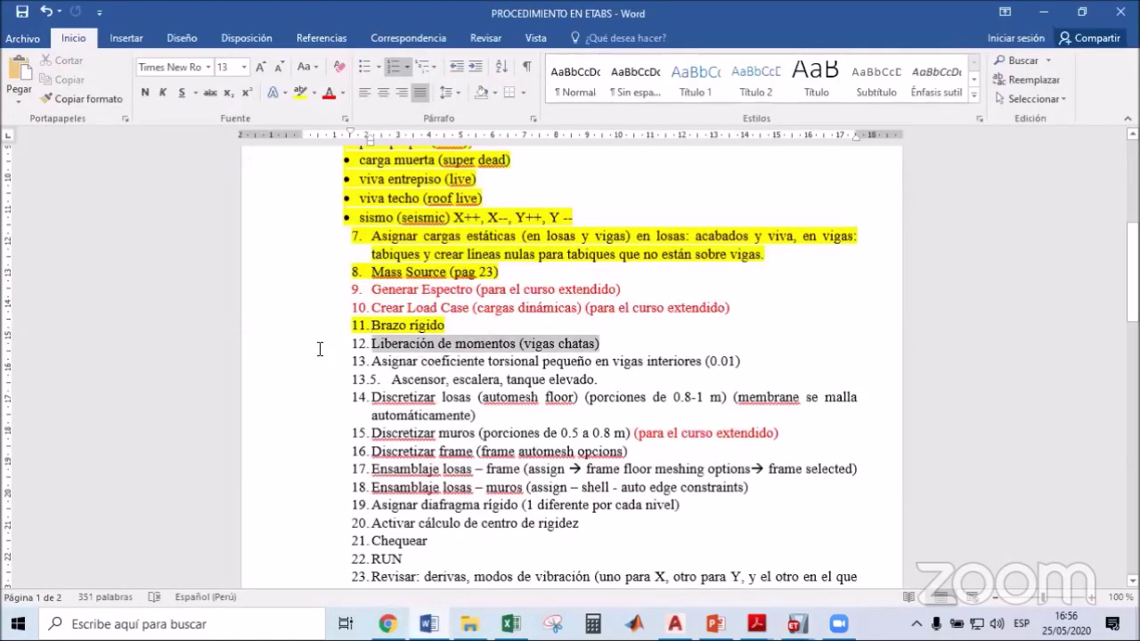
left_click(300, 92)
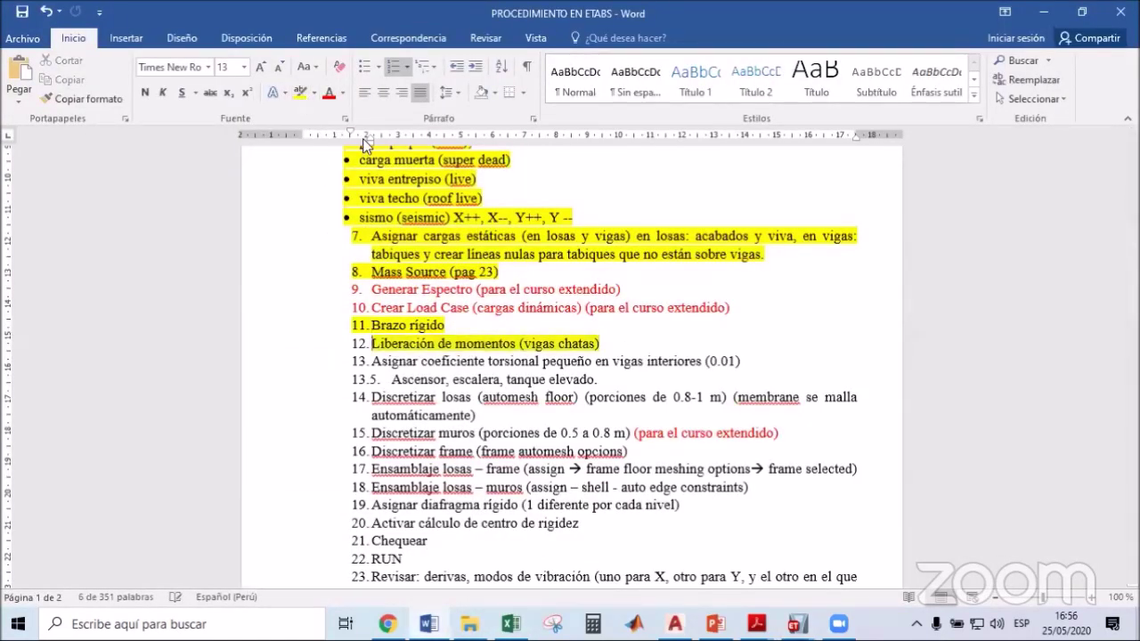
left_click(1044, 13)
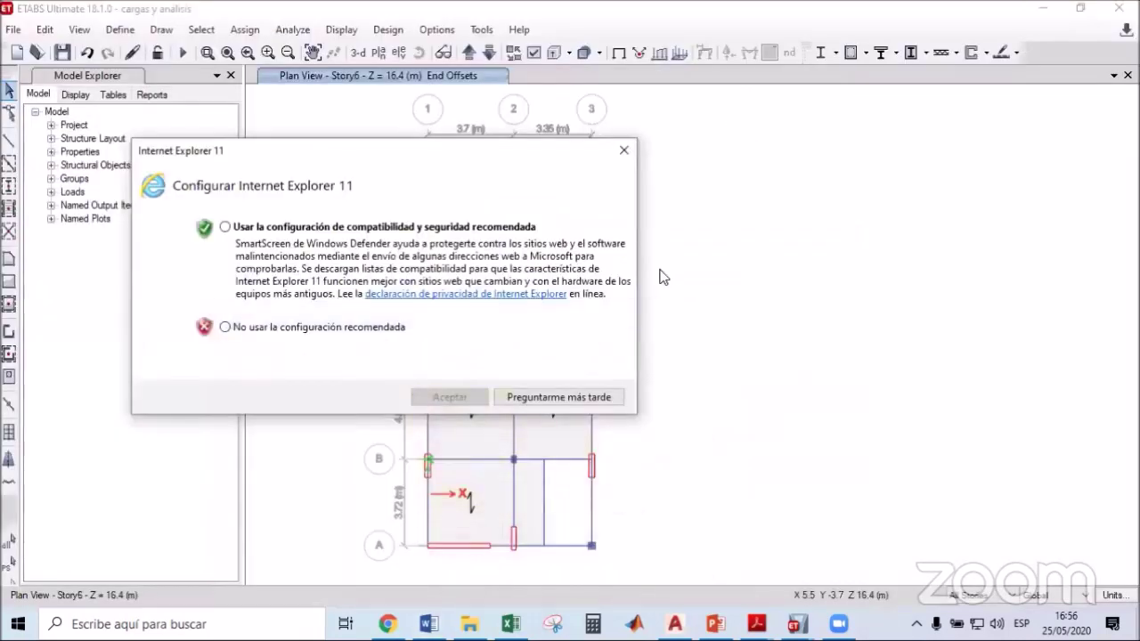
left_click(623, 153)
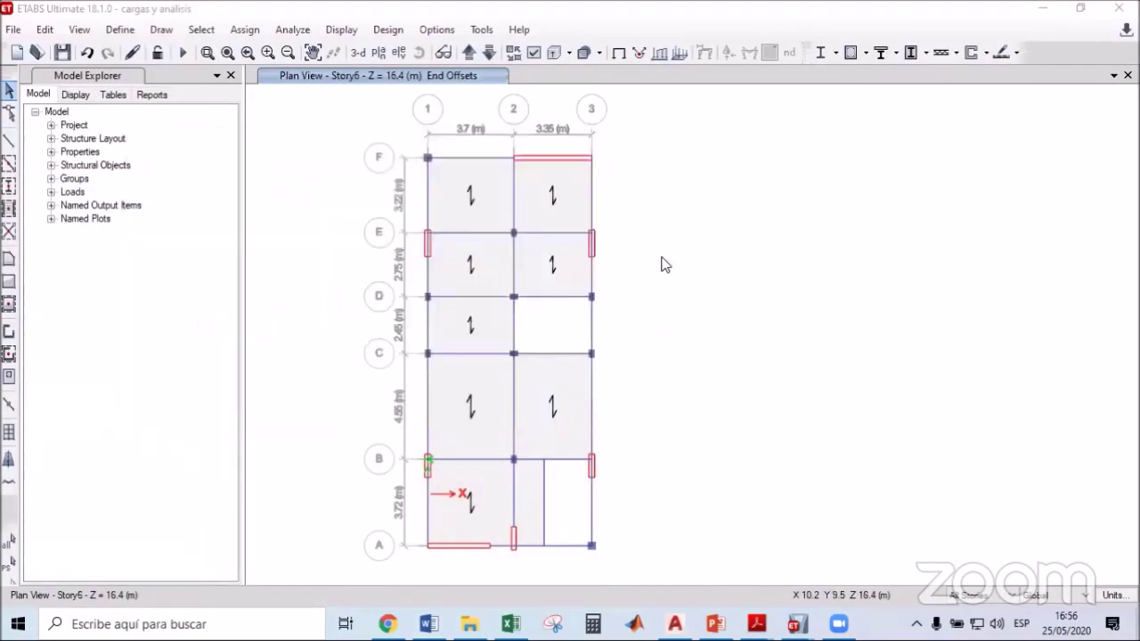
Release Moment 22 and Moment 33 at both start and end of the short flat beam between axes A and B, beside axis 2, on all stories.
left_click(538, 470)
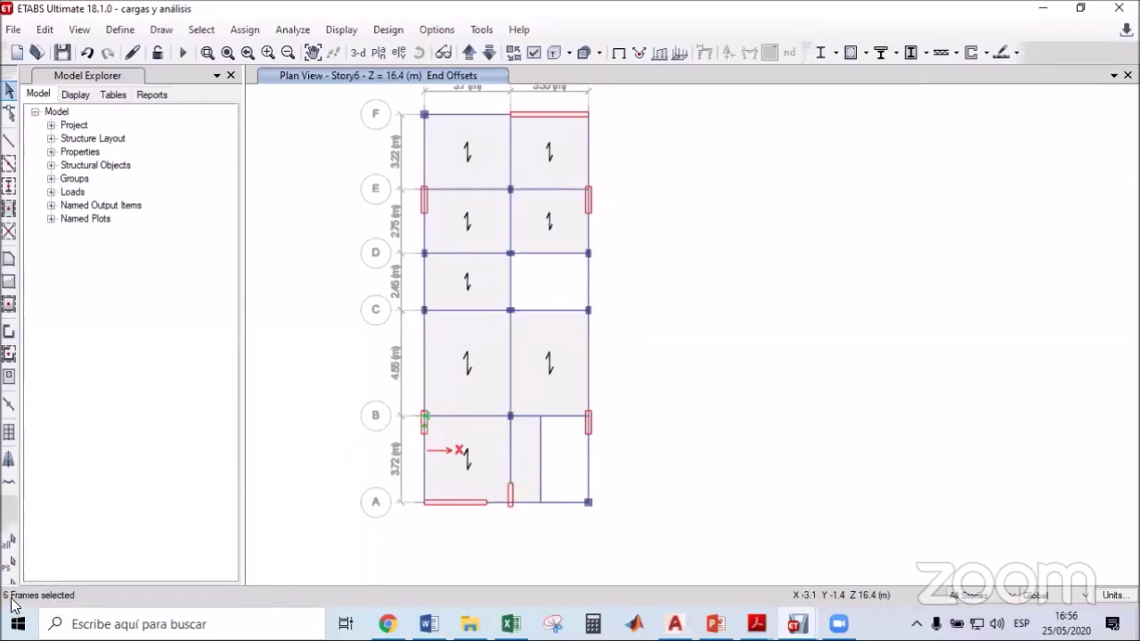
left_click(253, 34)
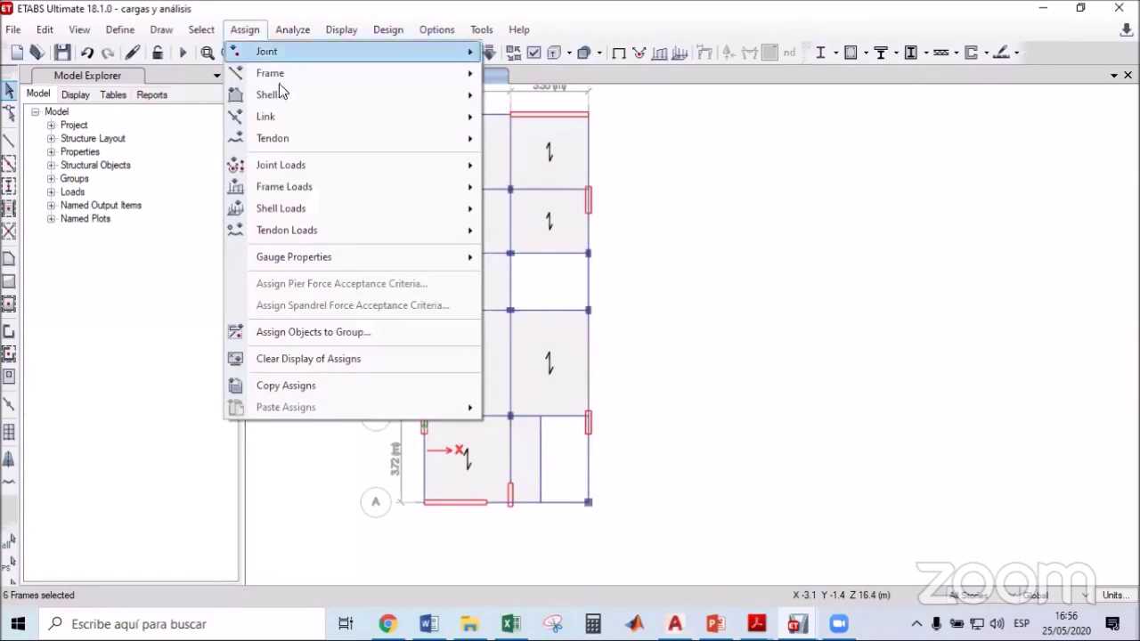
mouse_move(455, 75)
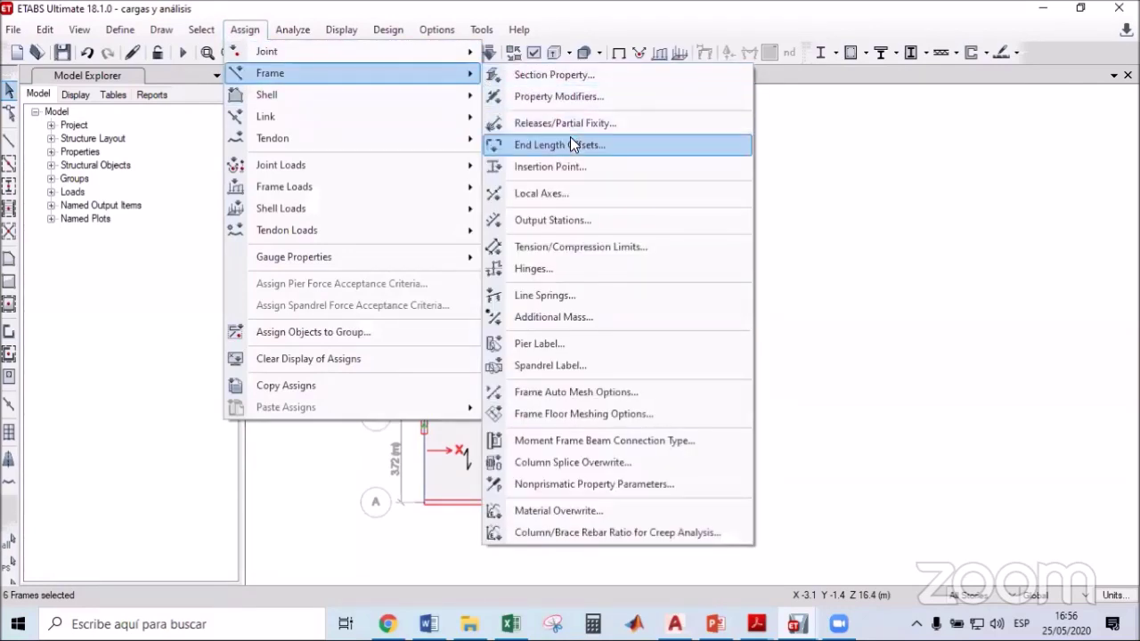
left_click(557, 122)
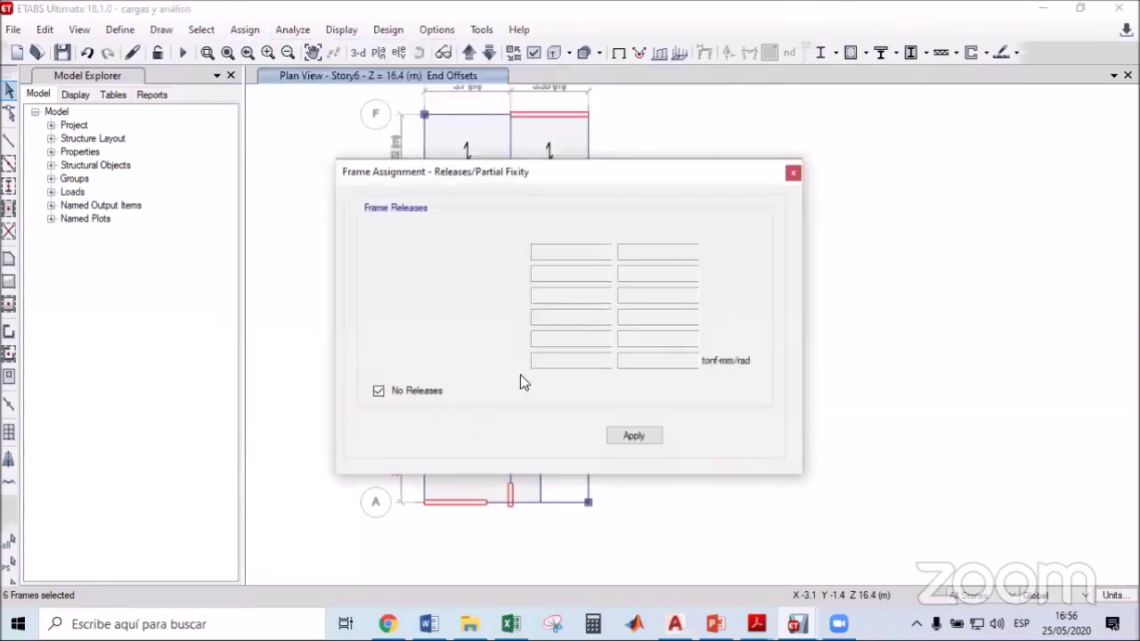
left_click(481, 339)
left_click(508, 339)
left_click(508, 361)
left_click(480, 361)
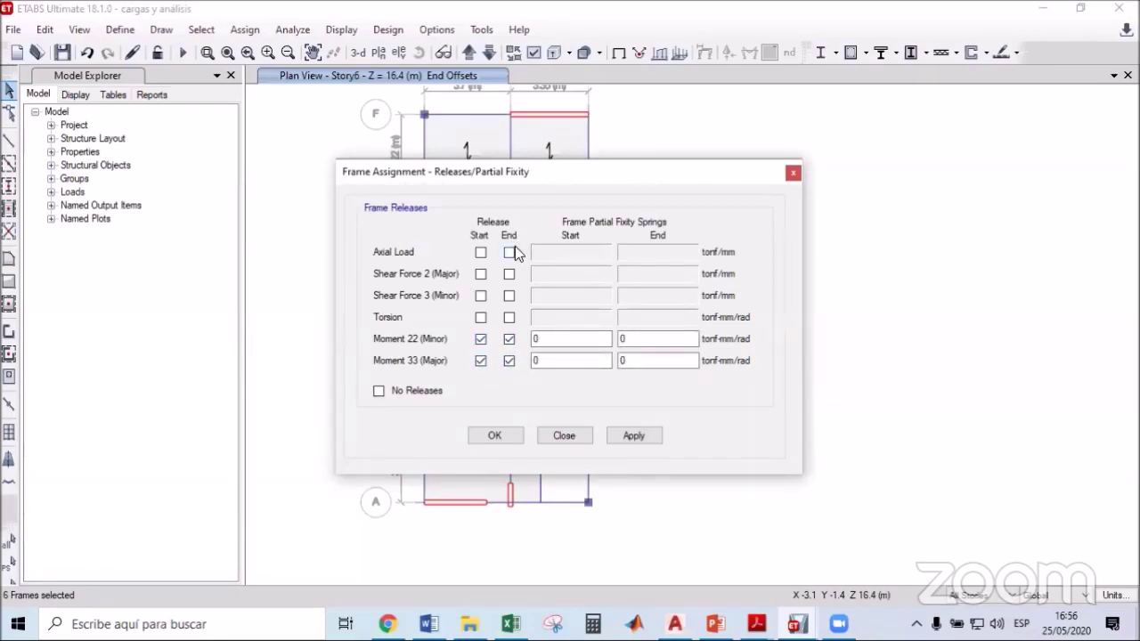
left_click(501, 438)
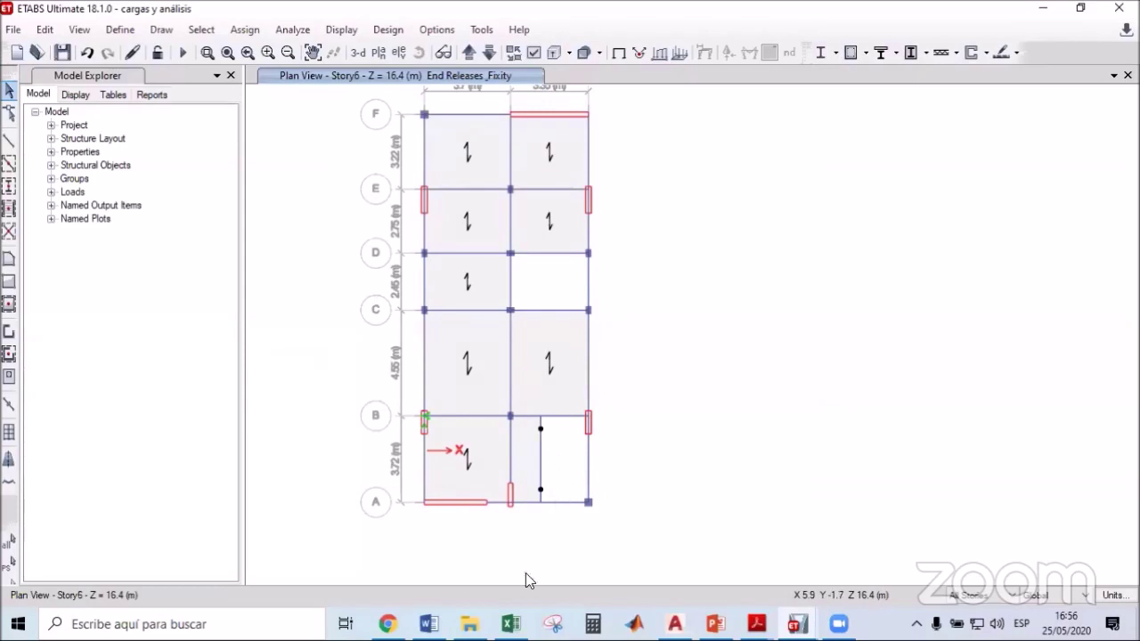
In the Word procedure, highlight item 13, Asignar coeficiente torsional pequeño en vigas interiores (0.01), in yellow and return to ETABS.
left_click(428, 623)
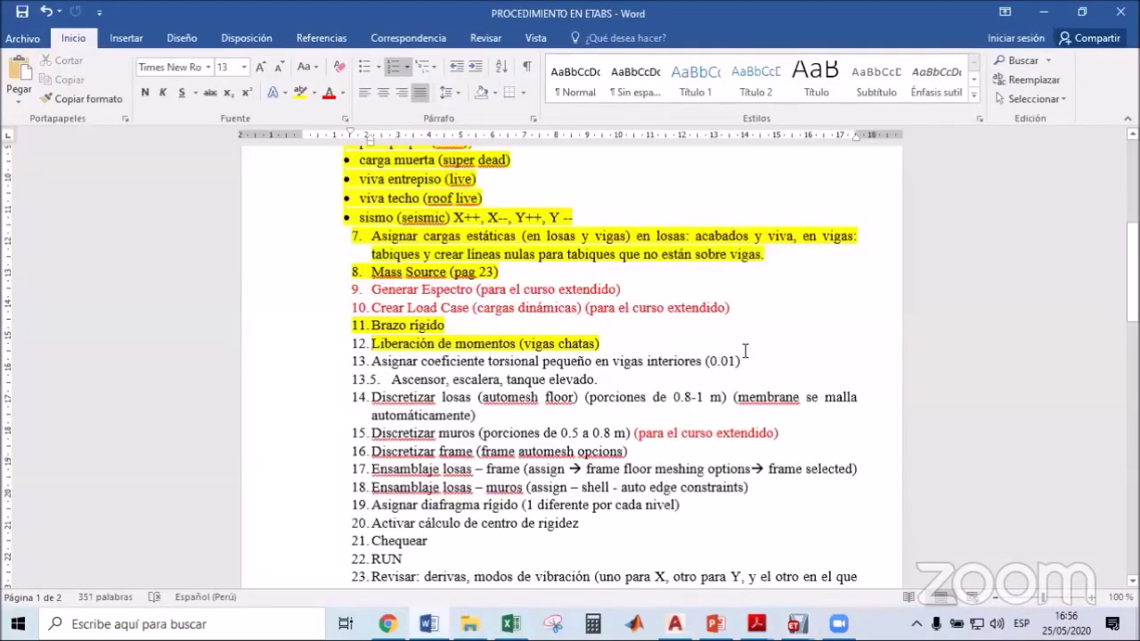
left_click_drag(753, 361, 379, 362)
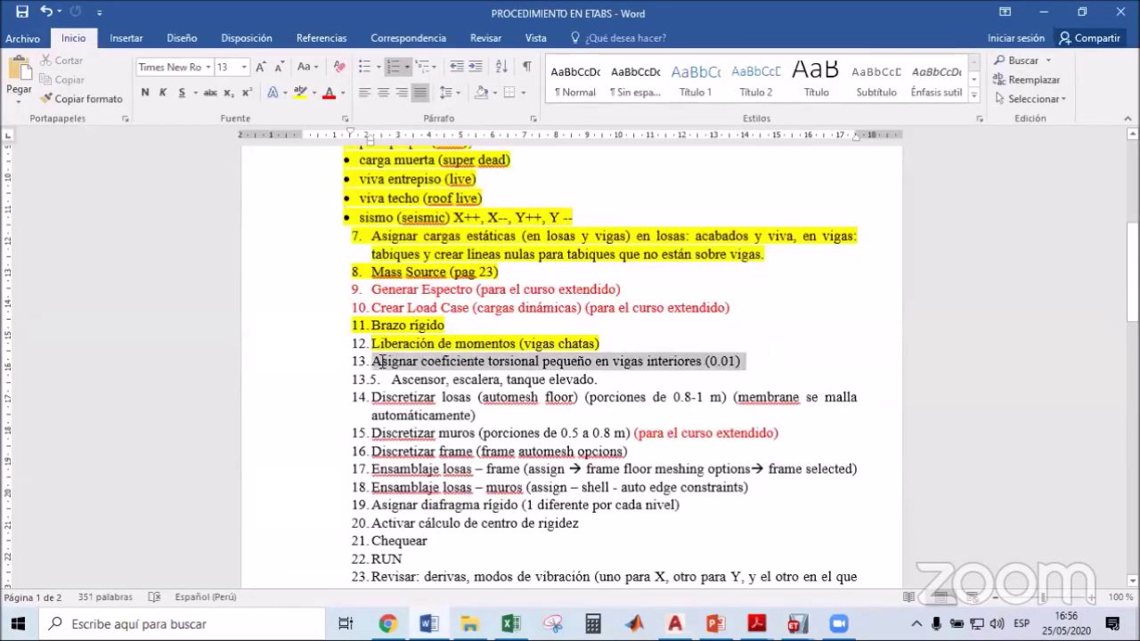
left_click(300, 92)
left_click(622, 354)
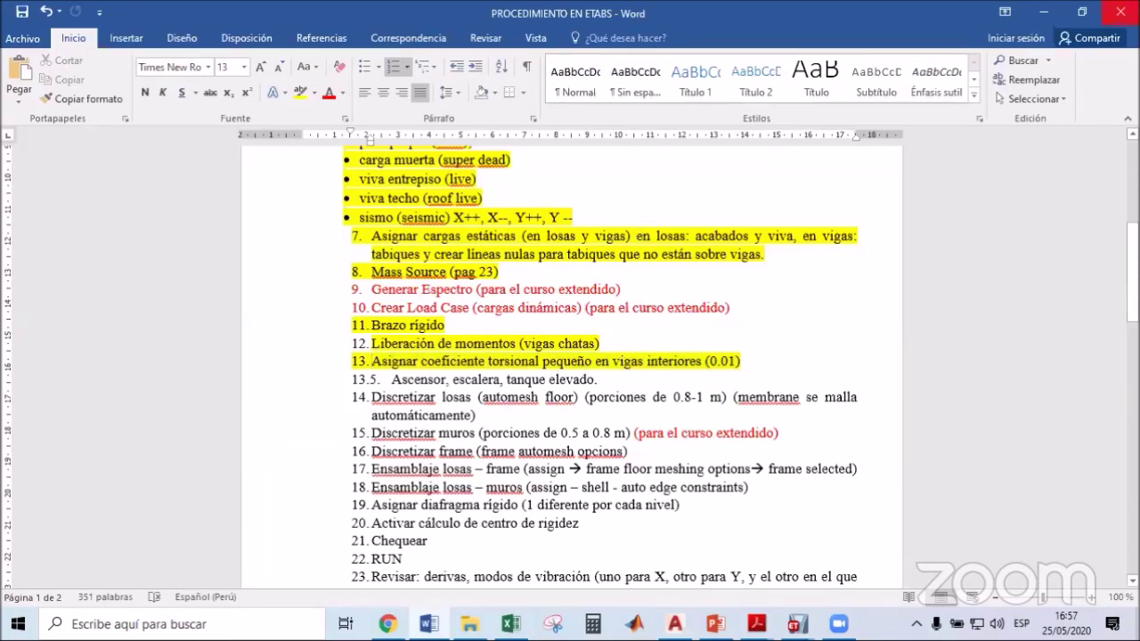
left_click(1055, 18)
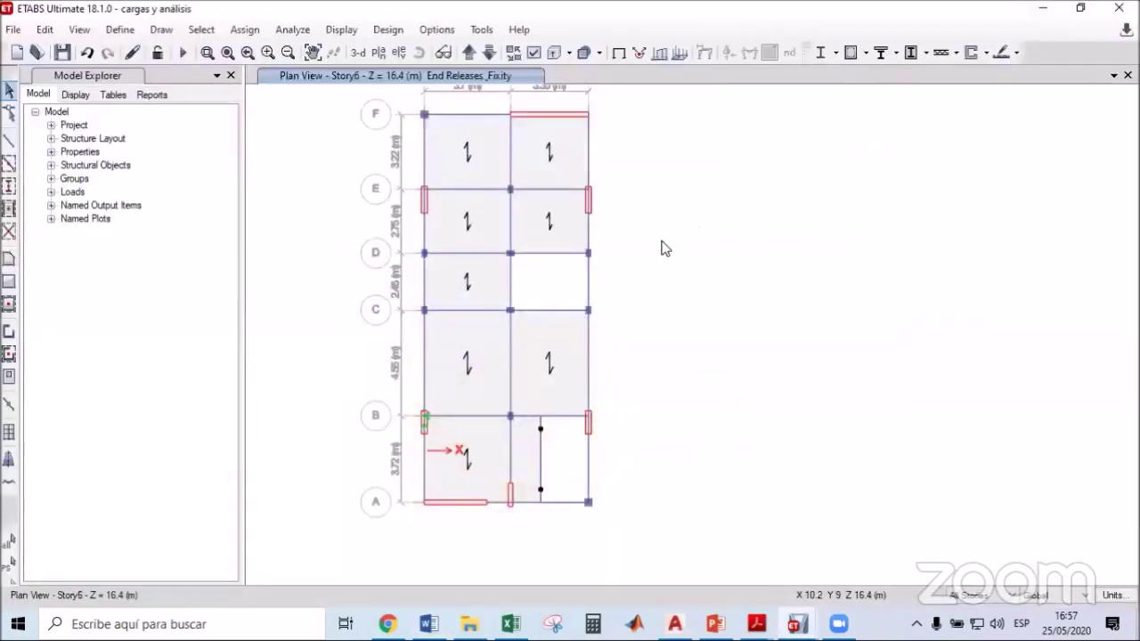
Select the interior beams on all stories and assign them a frame property modifier of 0.01 for the torsional constant.
middle_click_drag(651, 250, 623, 308)
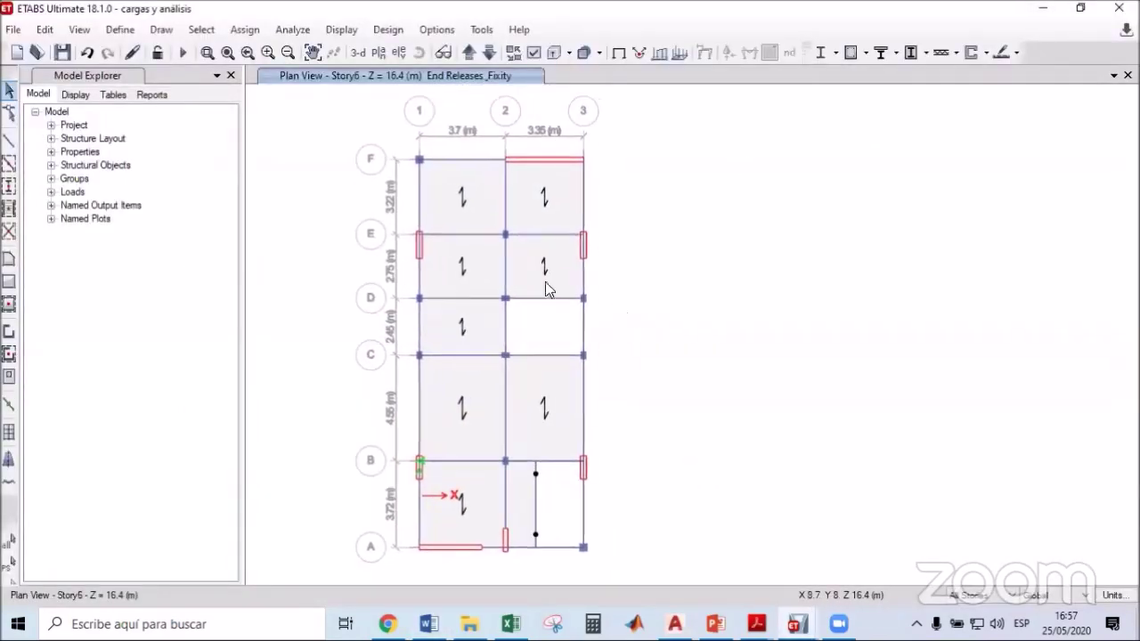
left_click(504, 191)
left_click(488, 235)
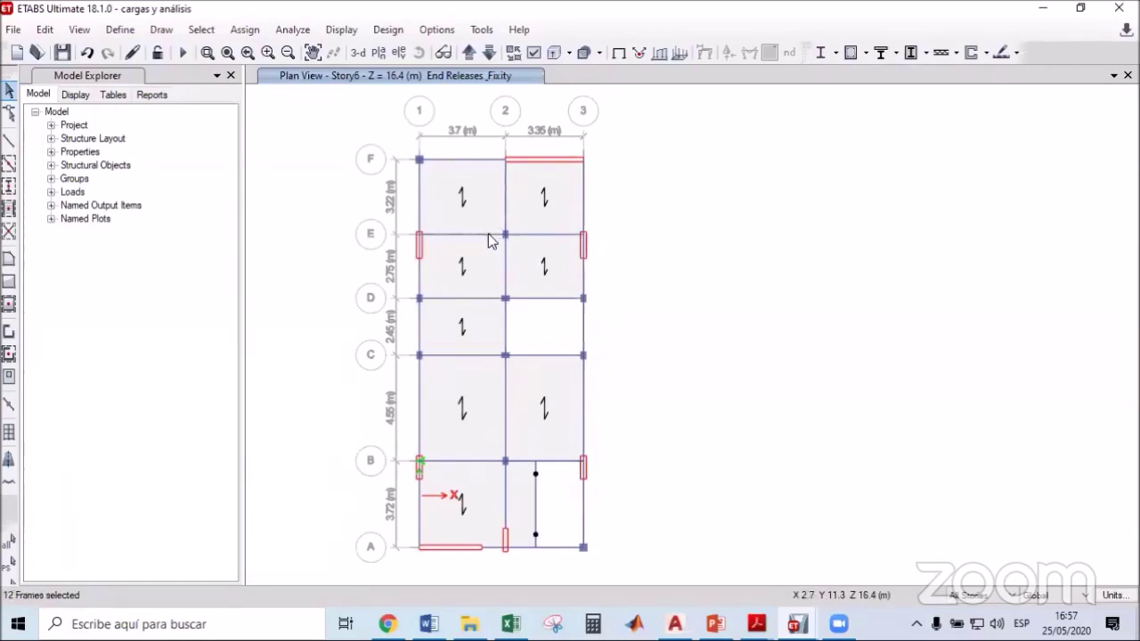
left_click(474, 298)
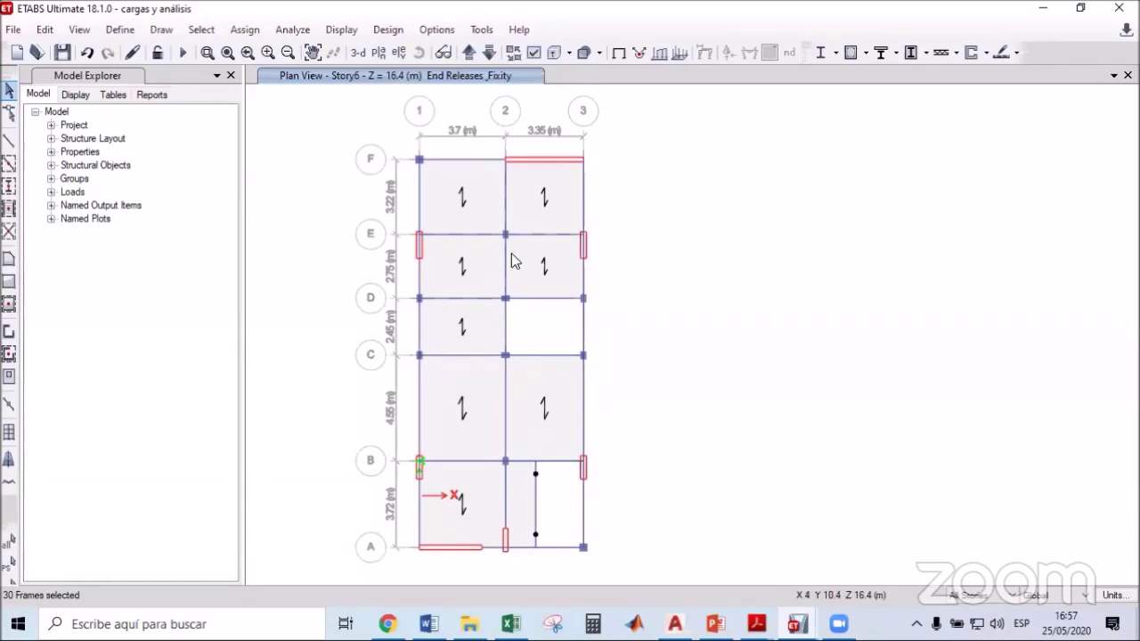
left_click(243, 30)
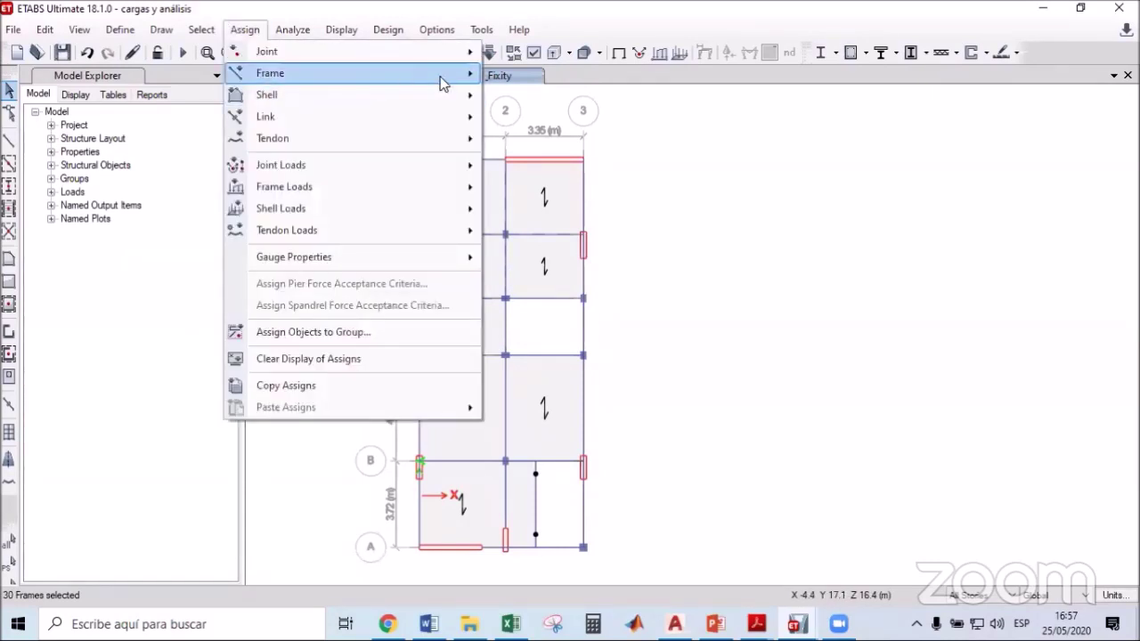
mouse_move(443, 82)
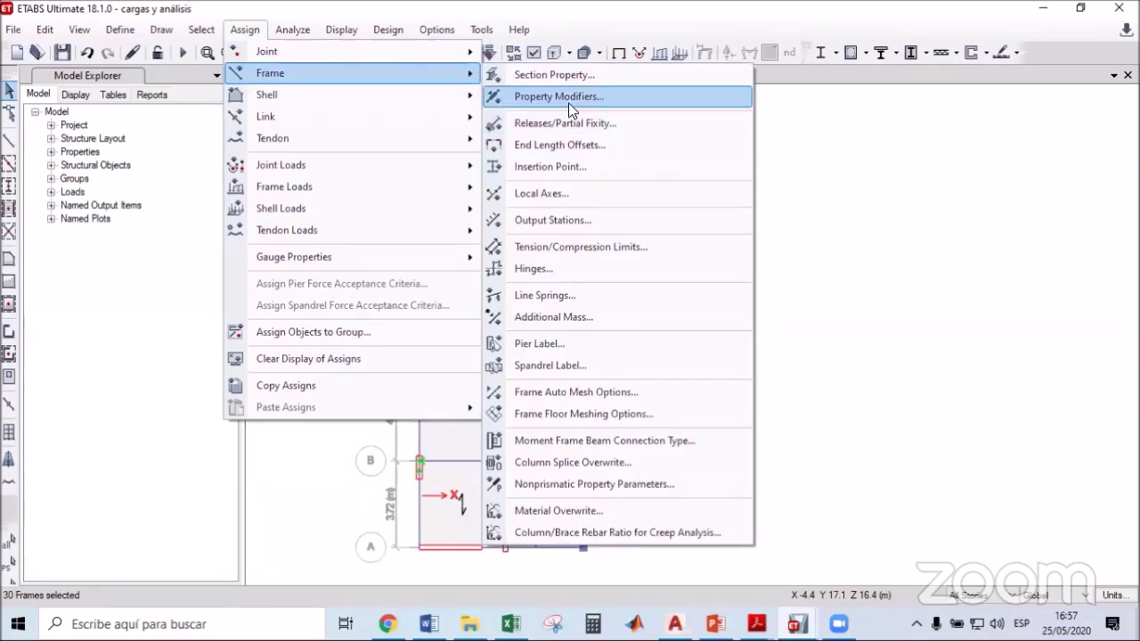
left_click(568, 102)
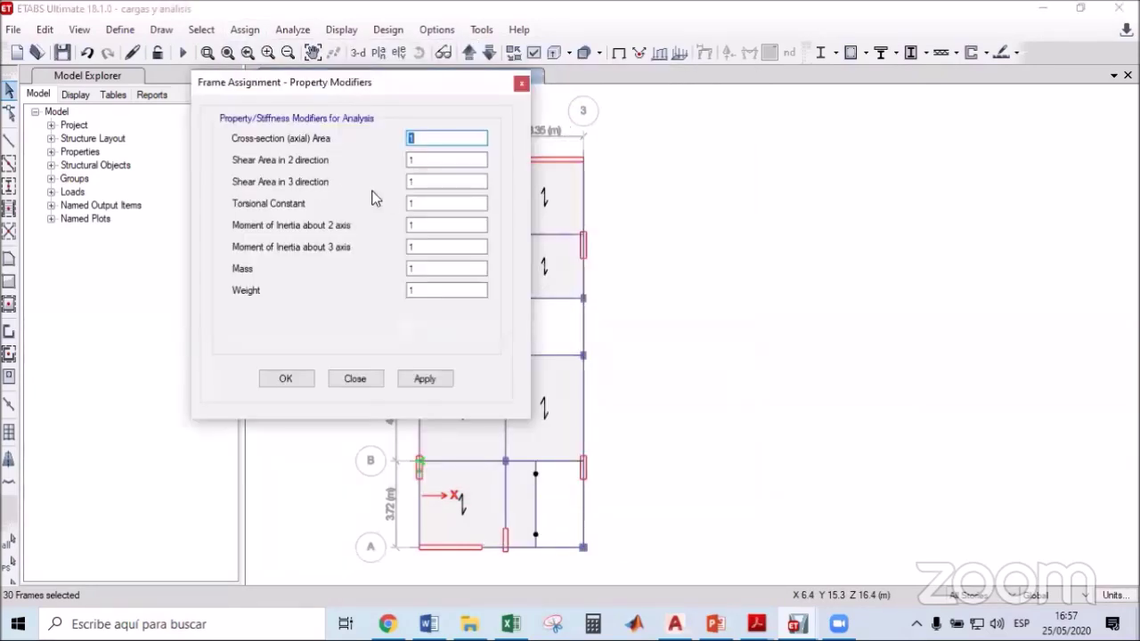
double_click(422, 205)
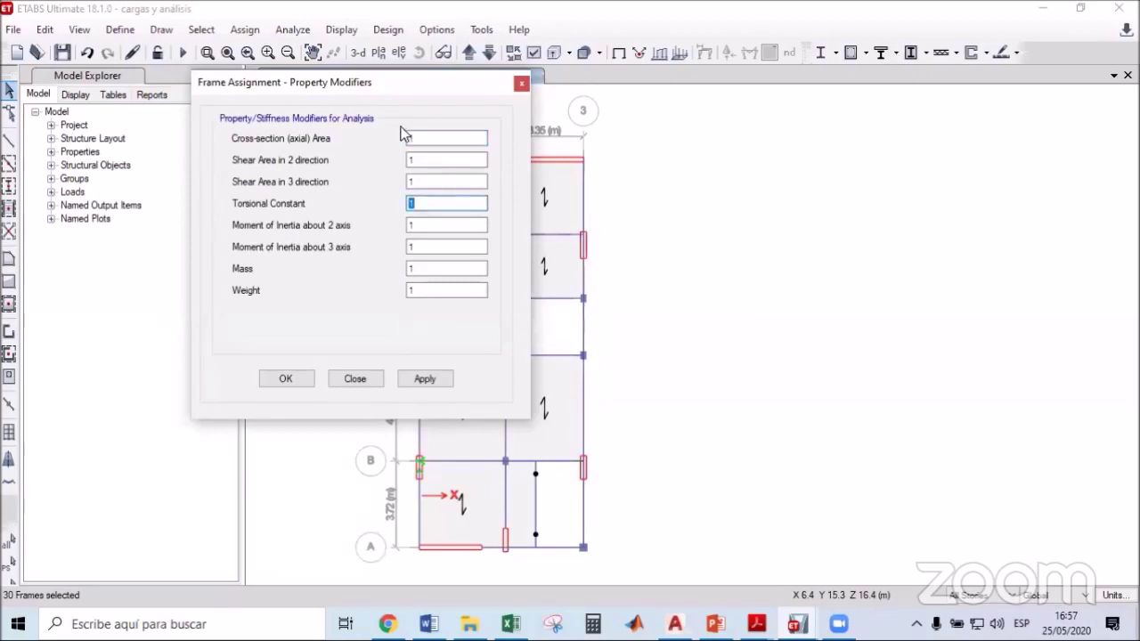
type("0.01")
left_click(521, 83)
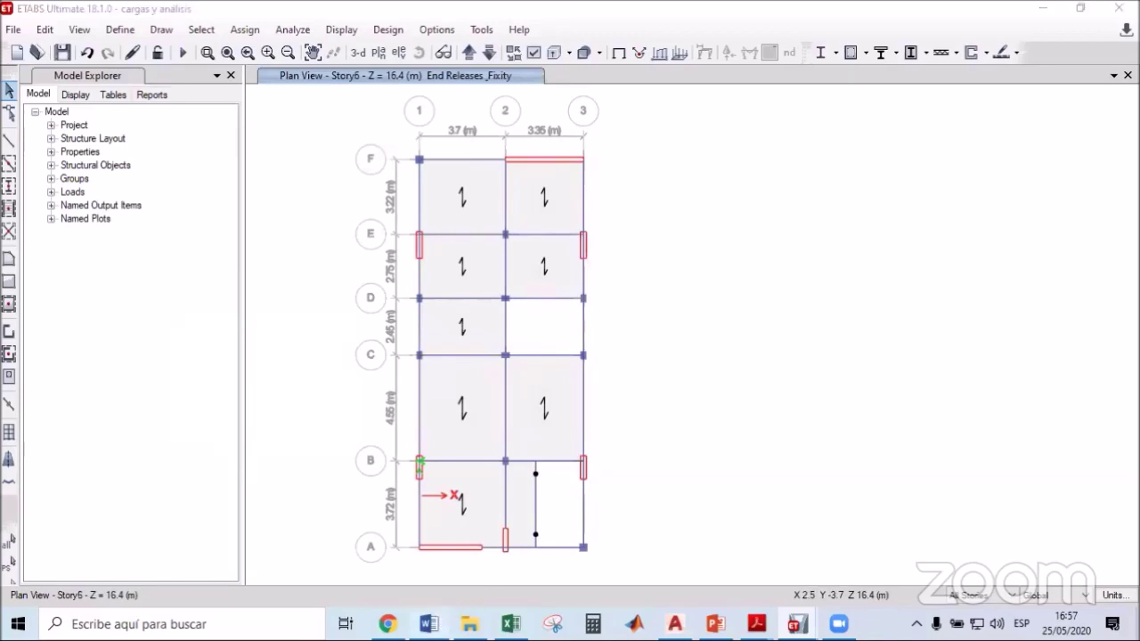
Switch to the Word procedure and highlight item 13.5, Ascensor, escalera, tanque elevado, in yellow.
left_click(429, 624)
scroll(509, 335, "down", 1)
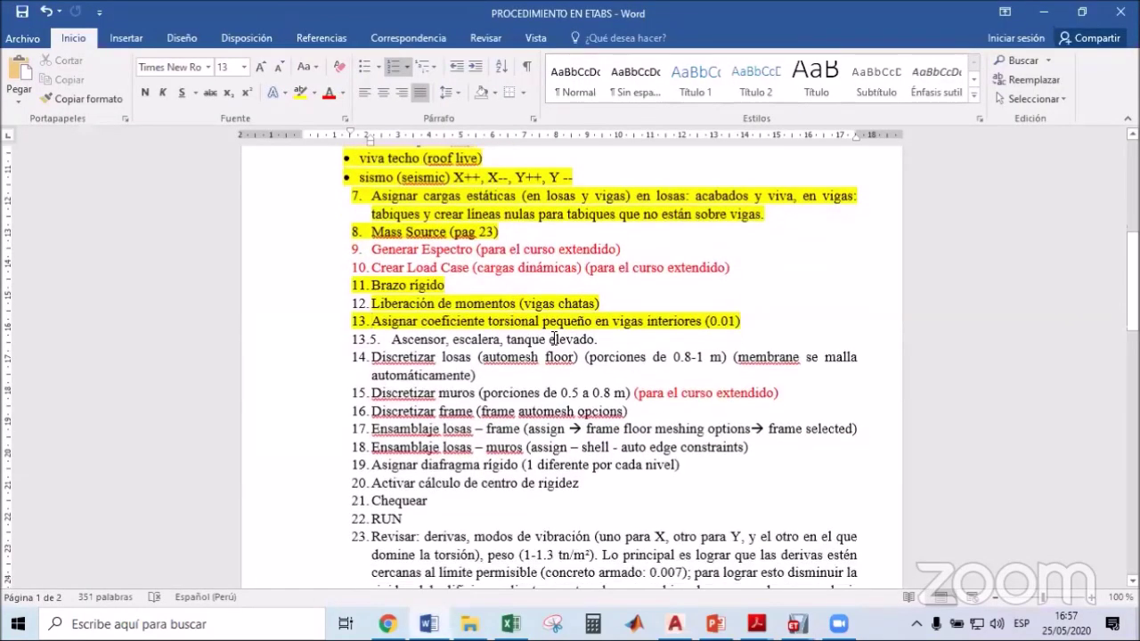
left_click_drag(614, 338, 347, 342)
left_click(302, 91)
left_click(553, 327)
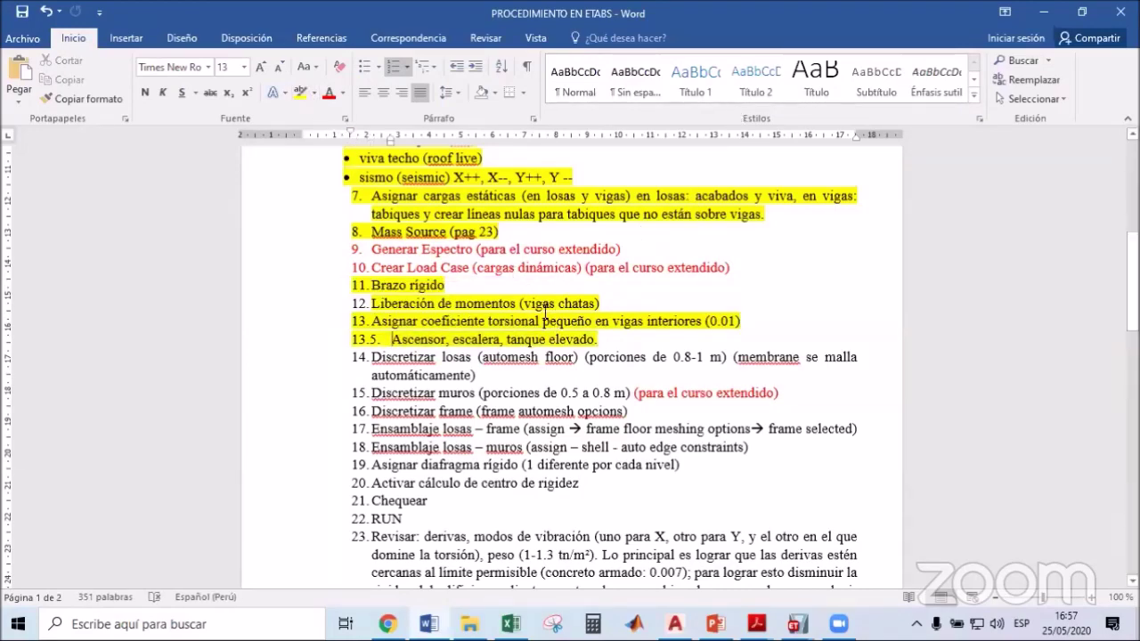
Highlight both lines of item 14, Discretizar losas (automesh floor), in yellow.
scroll(549, 263, "down", 2)
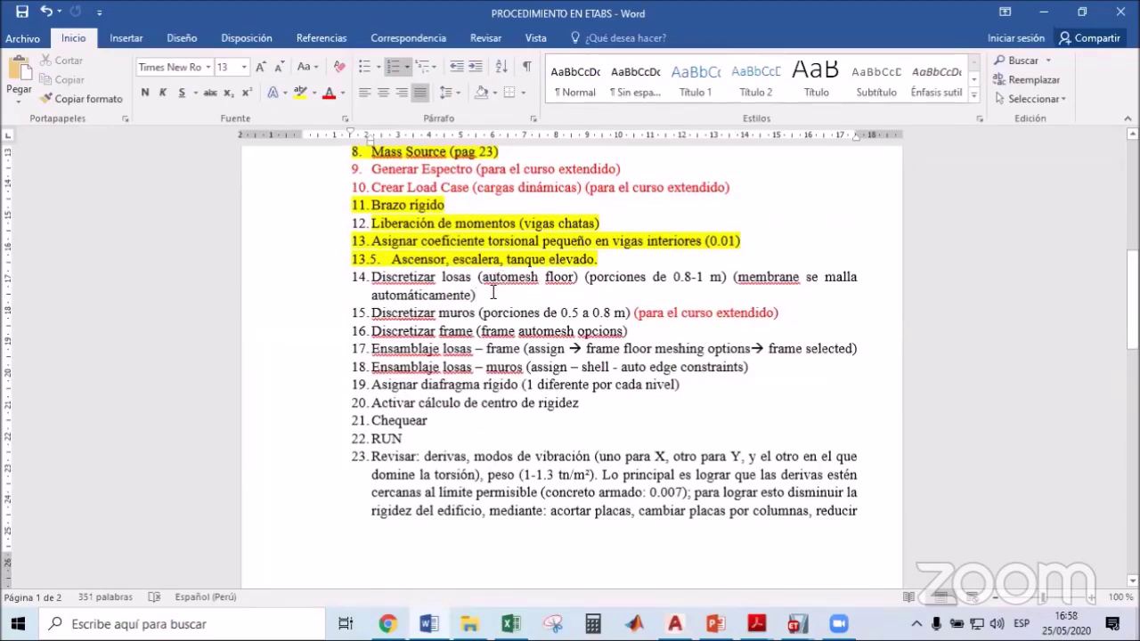
triple_click(373, 279)
left_click(491, 292)
triple_click(505, 294)
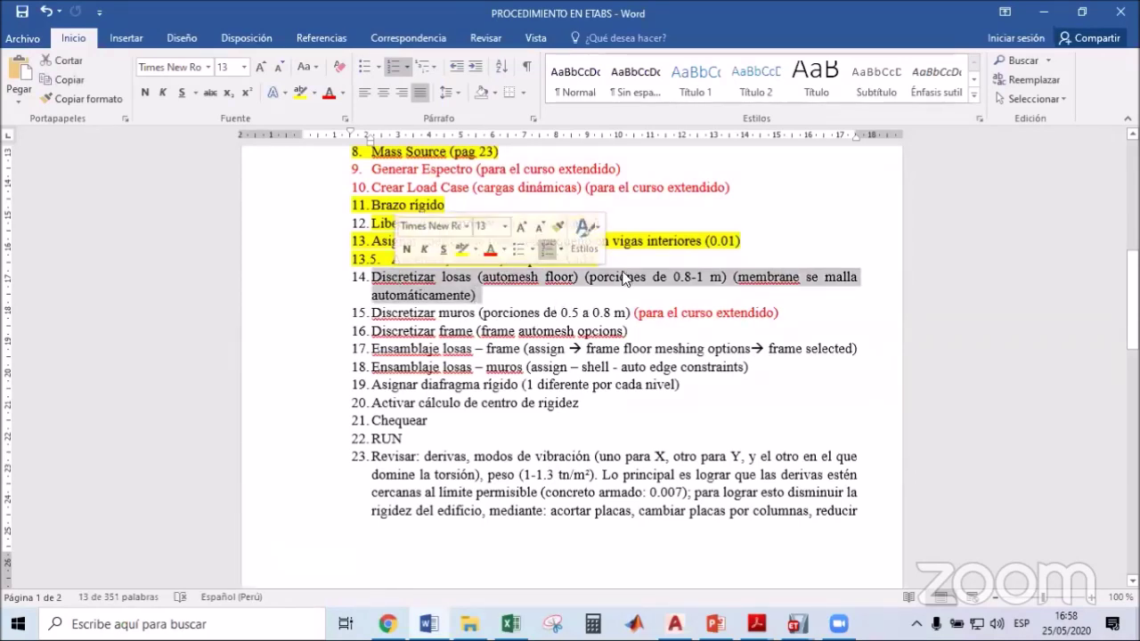
scroll(623, 274, "down", 1)
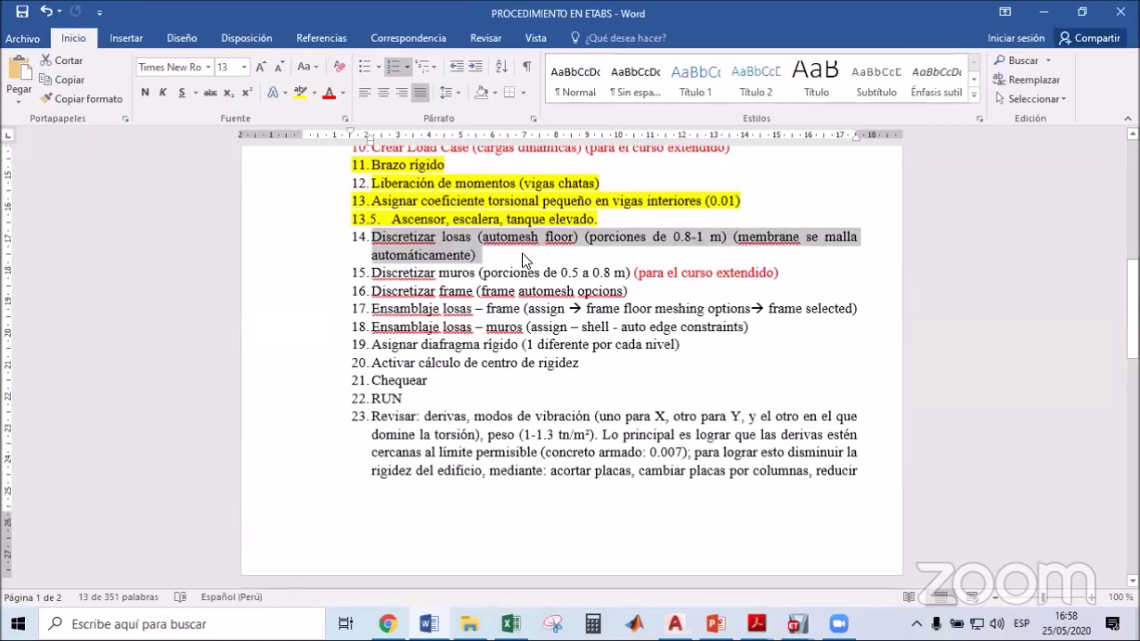
left_click(298, 93)
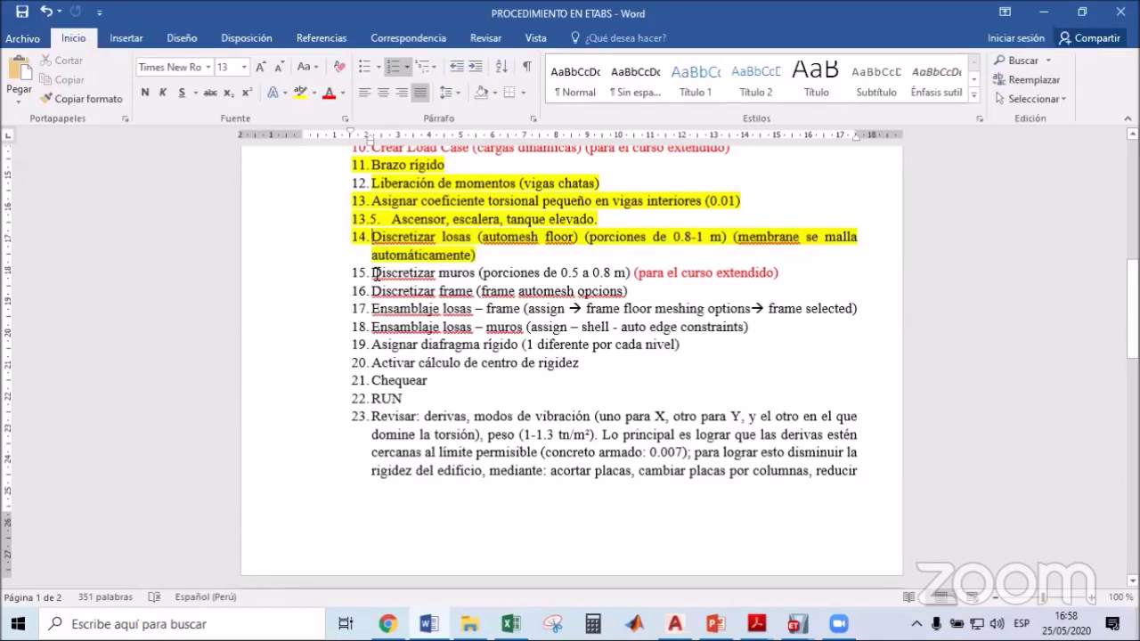
Highlight items 15, Discretizar muros, and 16, Discretizar frame, in yellow and switch to the cargas y análisis model in ETABS.
left_click_drag(374, 273, 783, 274)
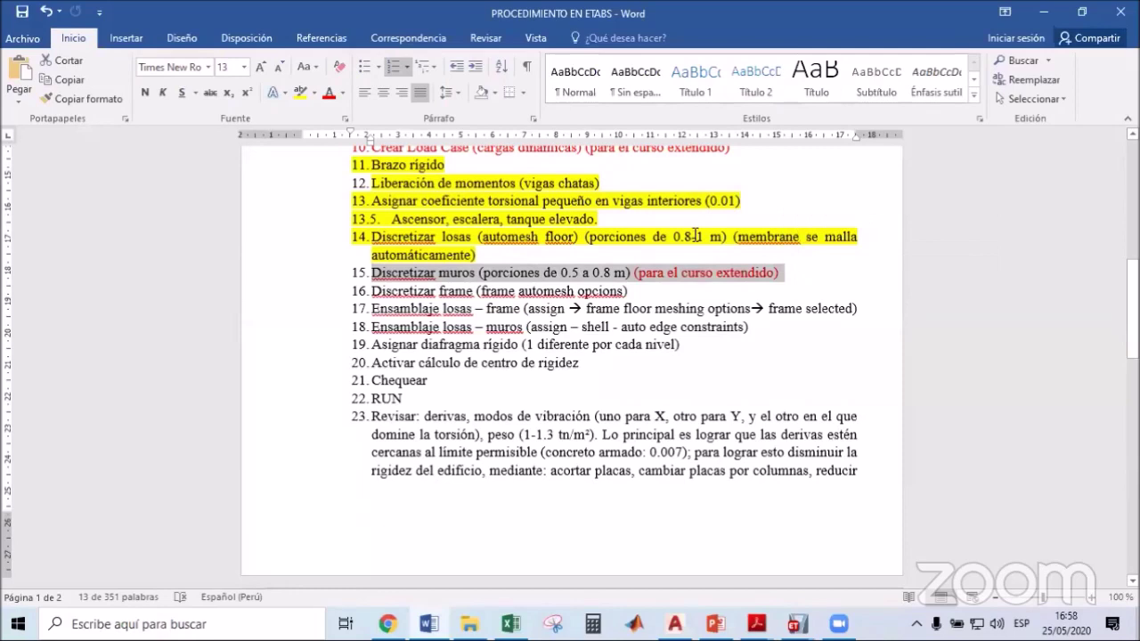
left_click(712, 105)
left_click(300, 92)
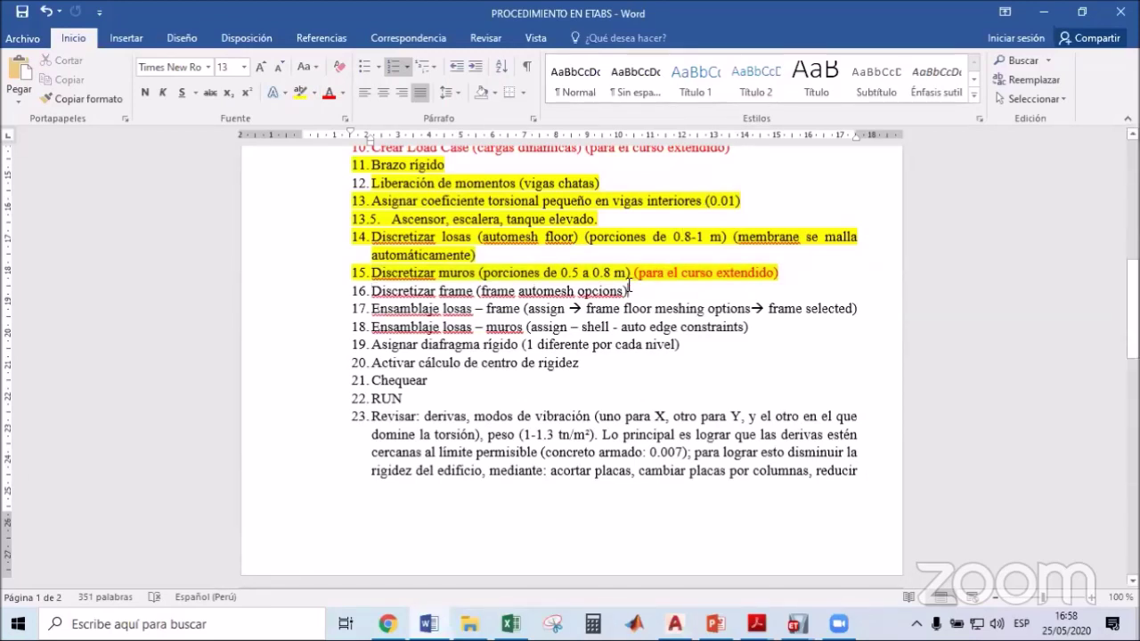
left_click_drag(630, 286, 372, 293)
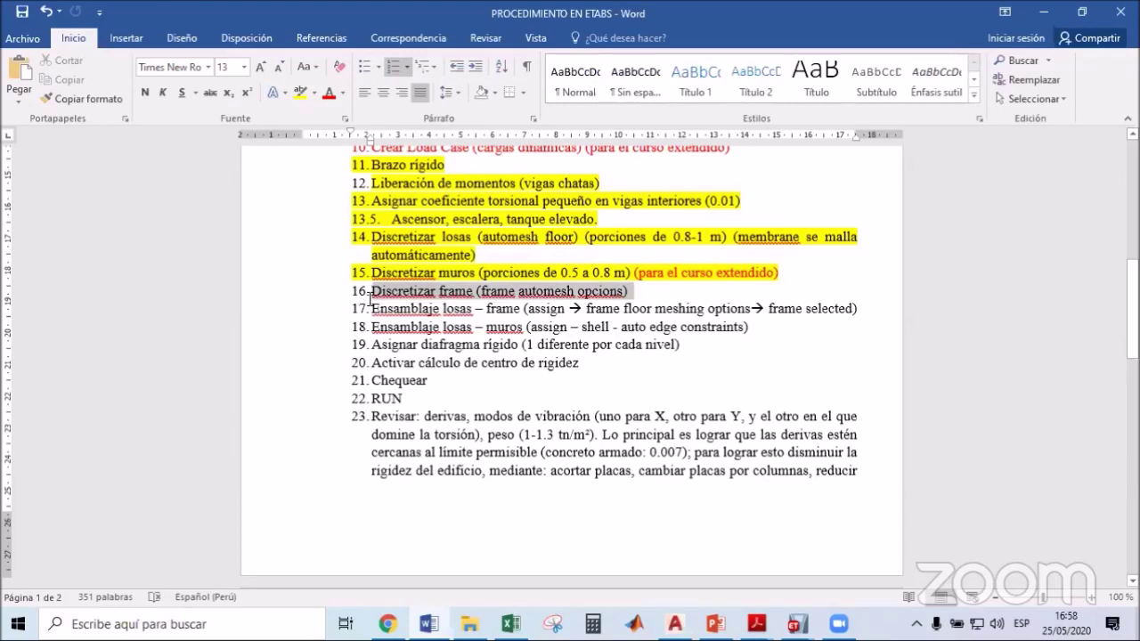
left_click(298, 93)
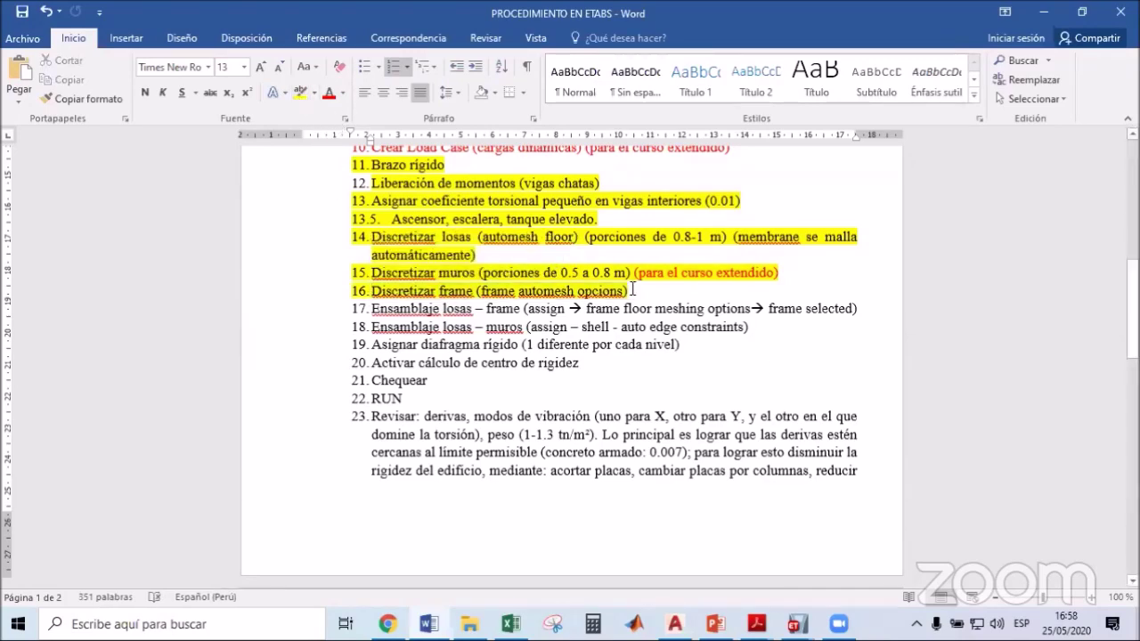
mouse_move(796, 623)
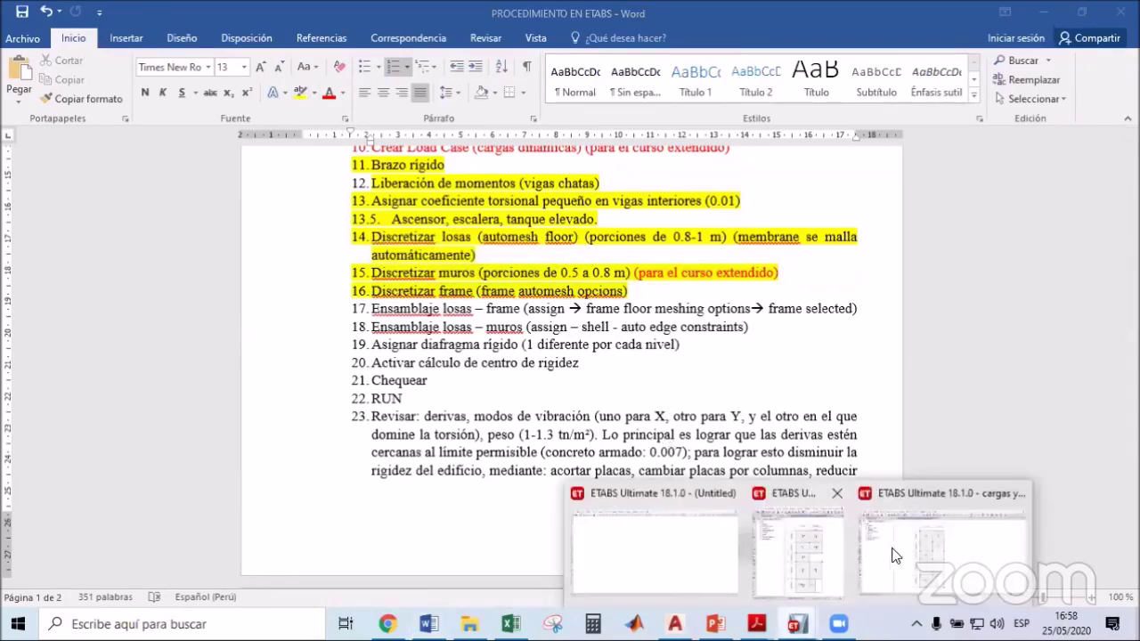
left_click(860, 583)
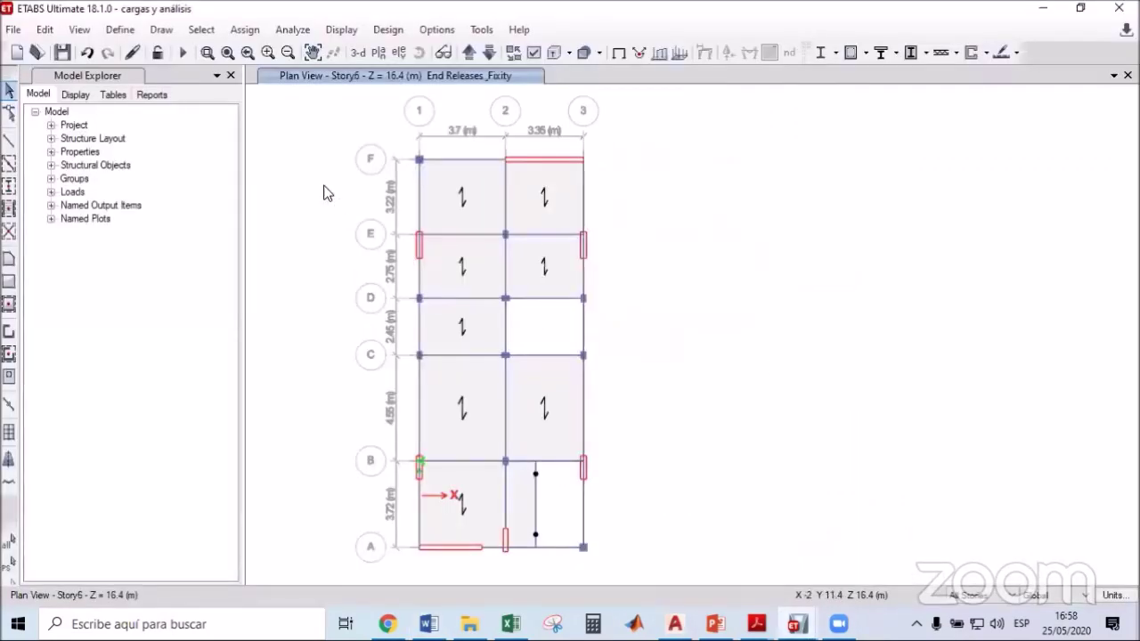
Select the whole model and assign frame auto meshing at intermediate joints and at intersections with other frames and area edges.
left_click(7, 546)
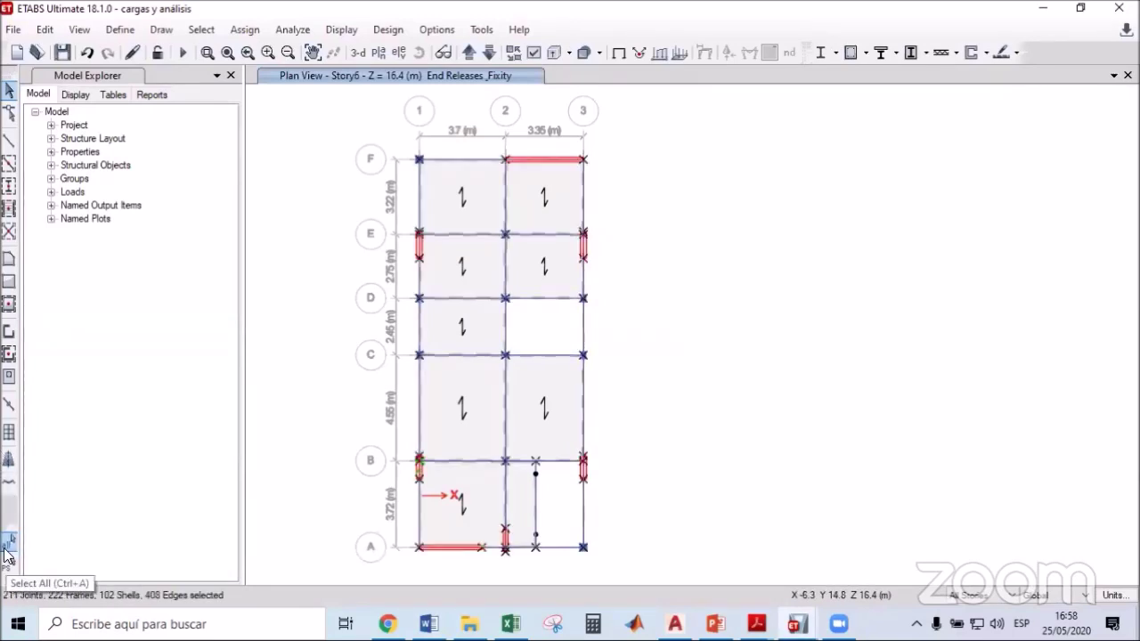
left_click(245, 30)
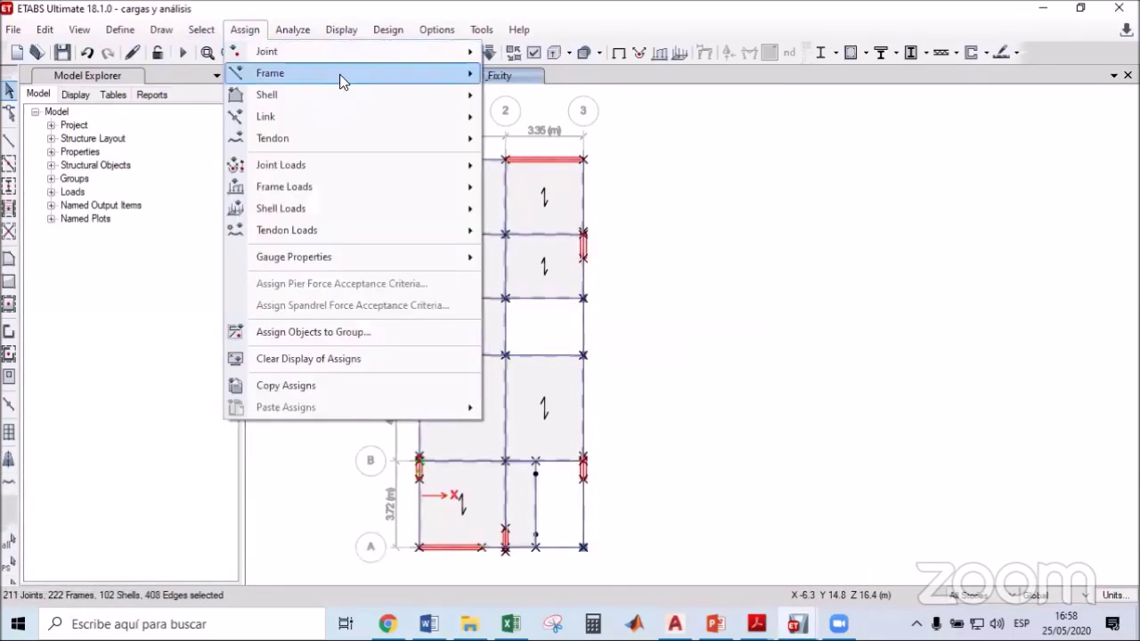
mouse_move(339, 73)
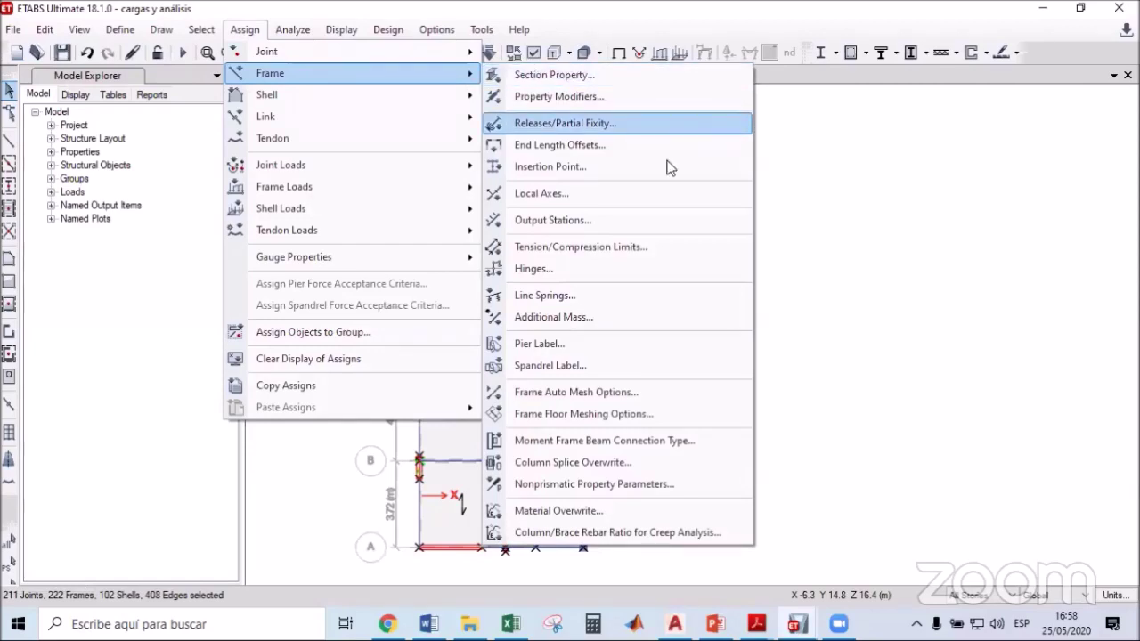
left_click(577, 393)
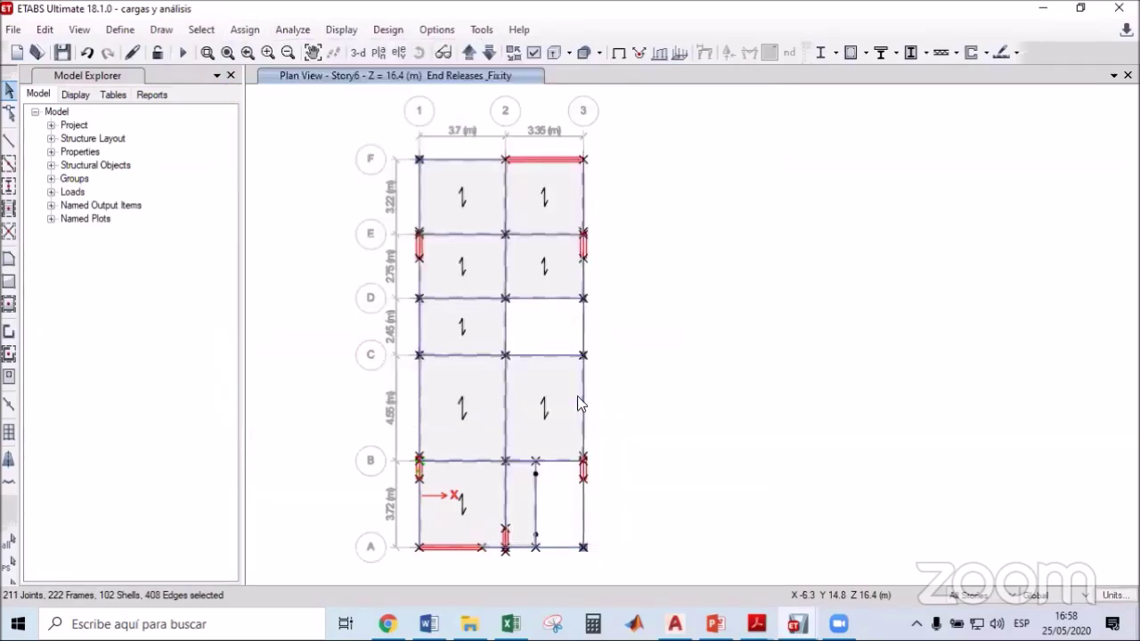
left_click(422, 295)
left_click(422, 293)
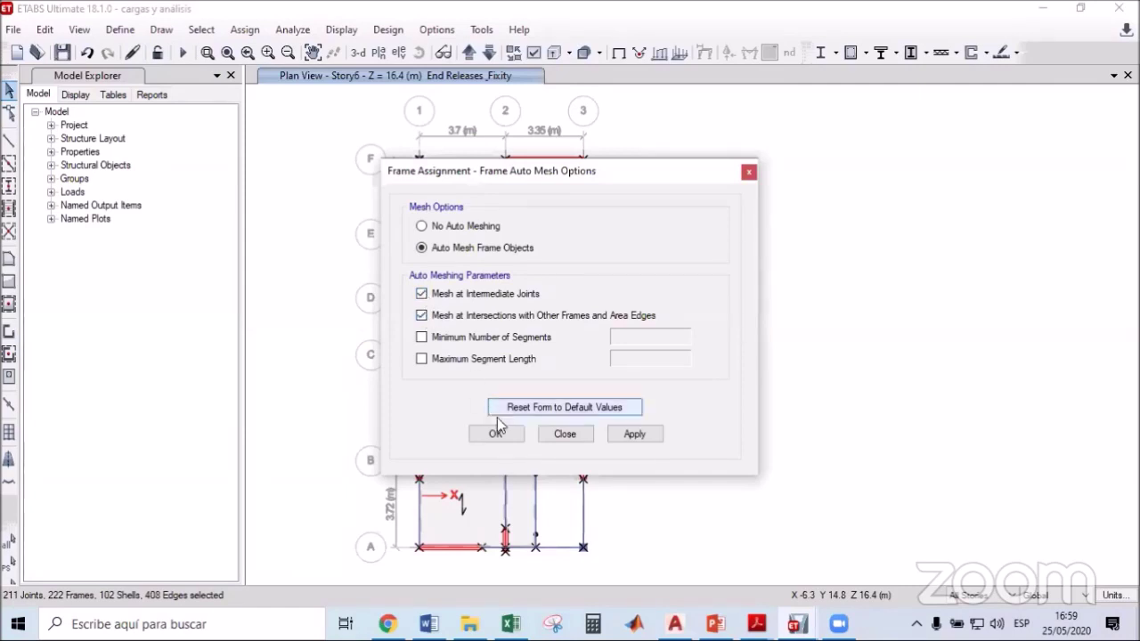
left_click(500, 433)
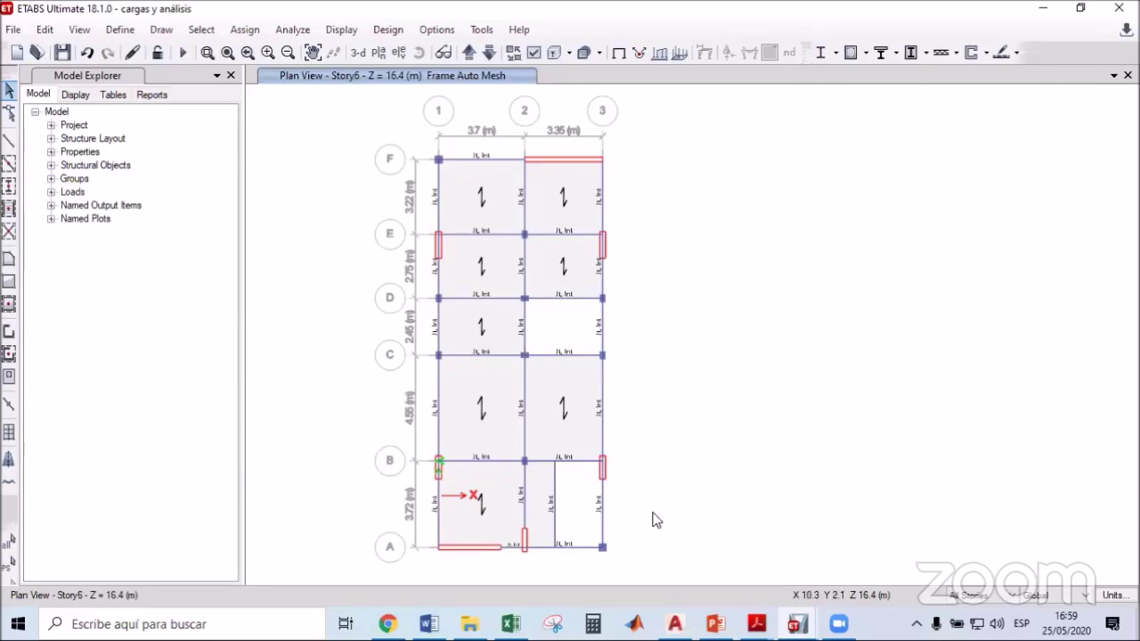
Switch to the Word procedure, highlight items 17 and 18, the Ensamblaje losas lines, in yellow and return to ETABS.
key("alt+Tab")
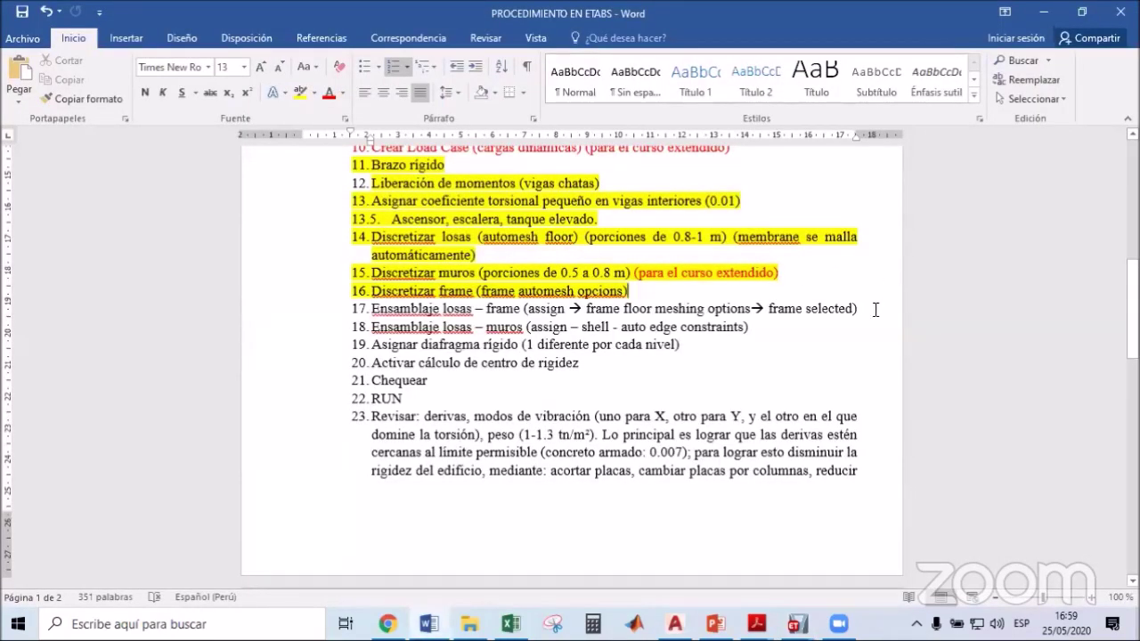
triple_click(663, 306)
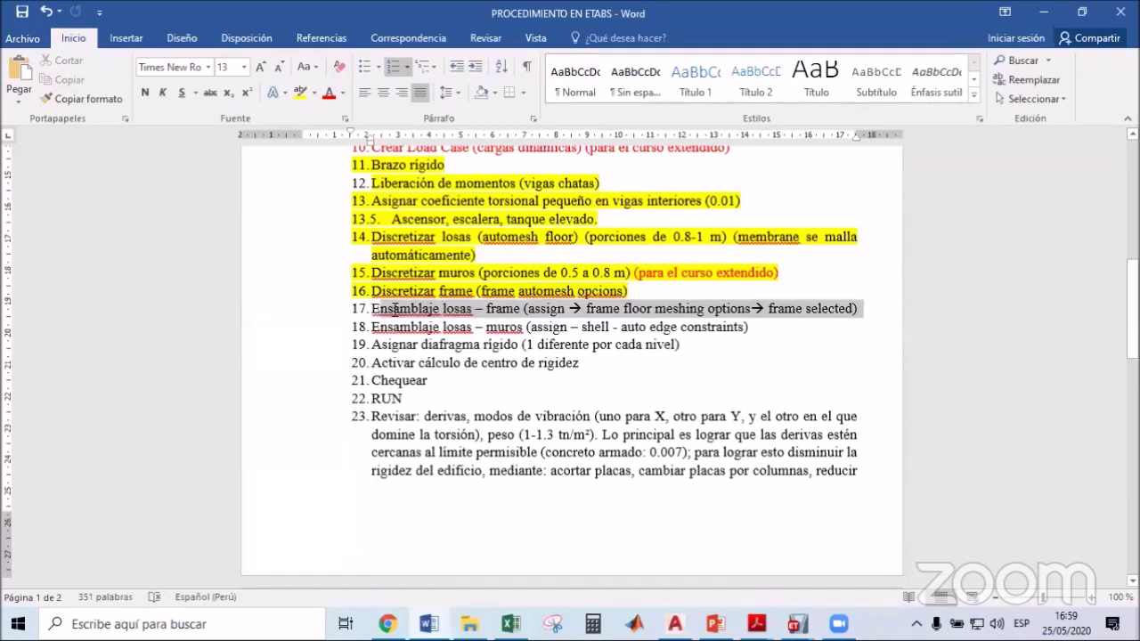
left_click(300, 94)
left_click_drag(769, 326, 372, 327)
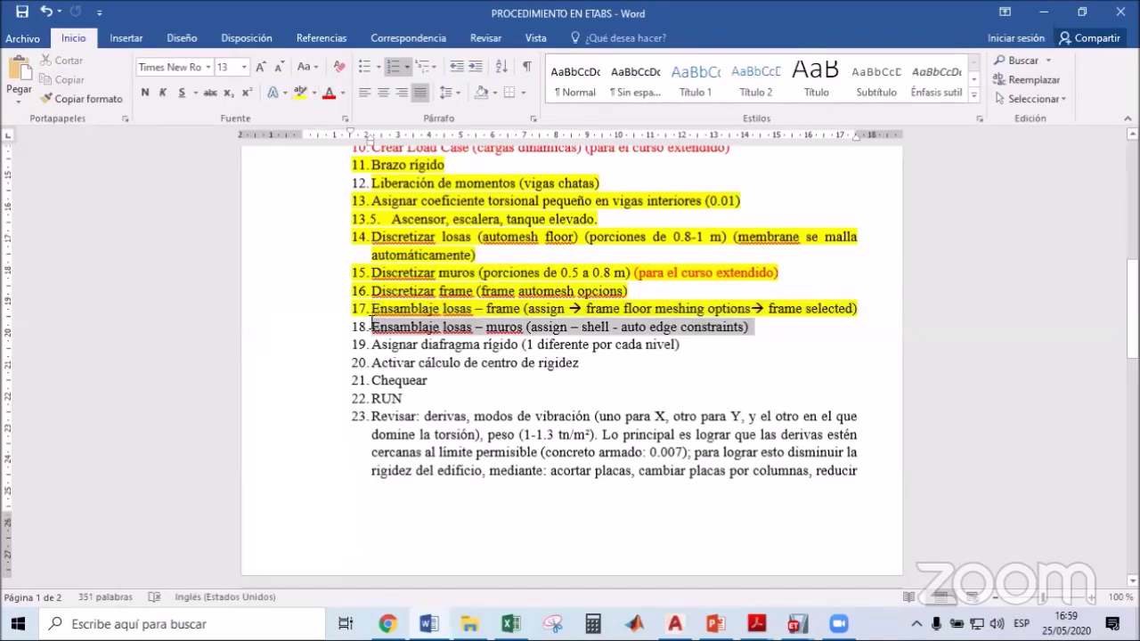
left_click(301, 94)
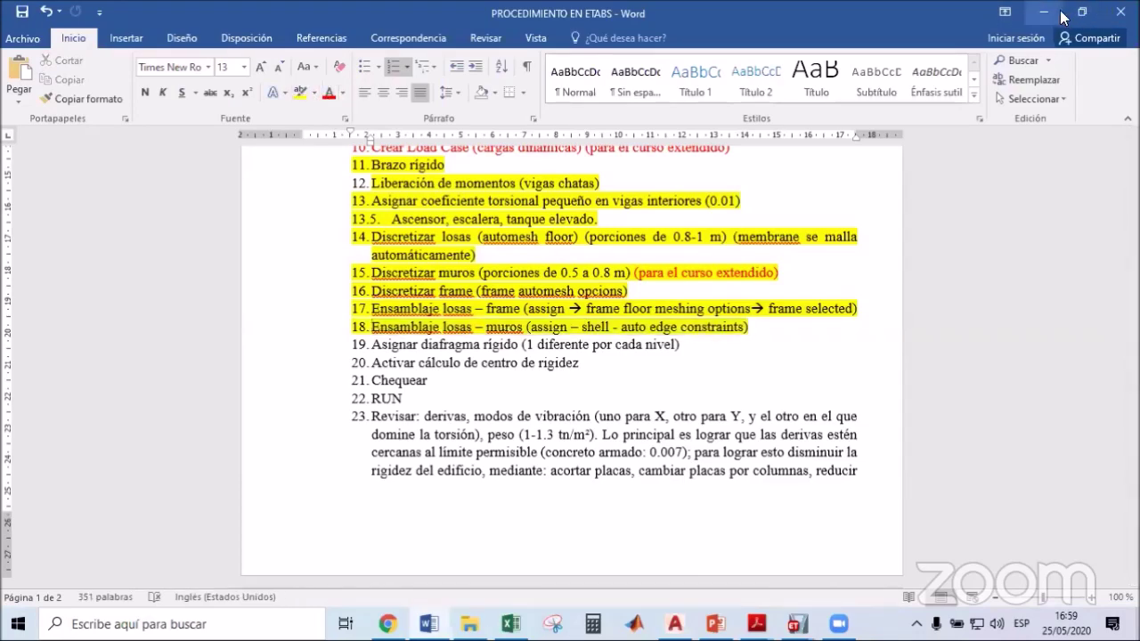
left_click(1041, 12)
Select the whole model and set the frame floor meshing option to Include Selected Frame Objects in Mesh.
left_click(9, 540)
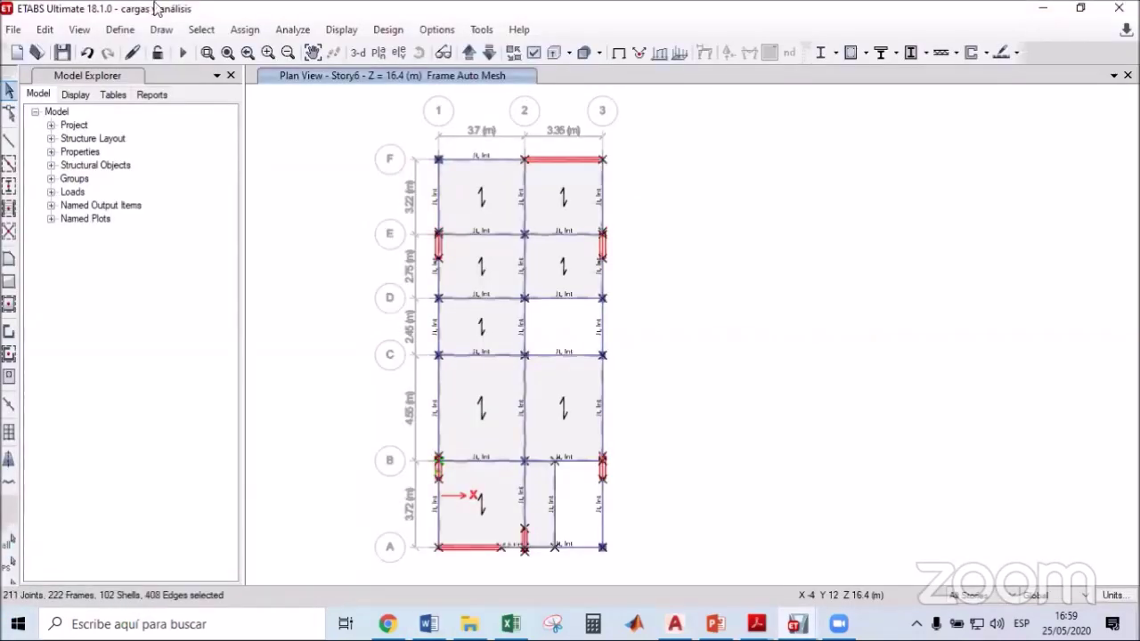
left_click(238, 29)
mouse_move(399, 72)
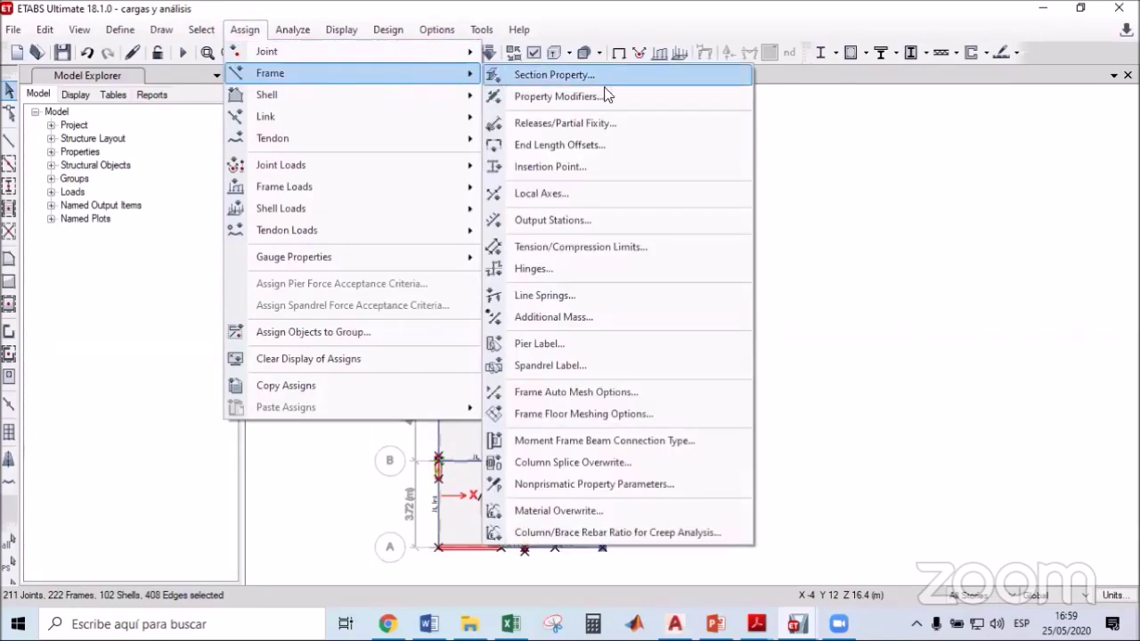
left_click(586, 414)
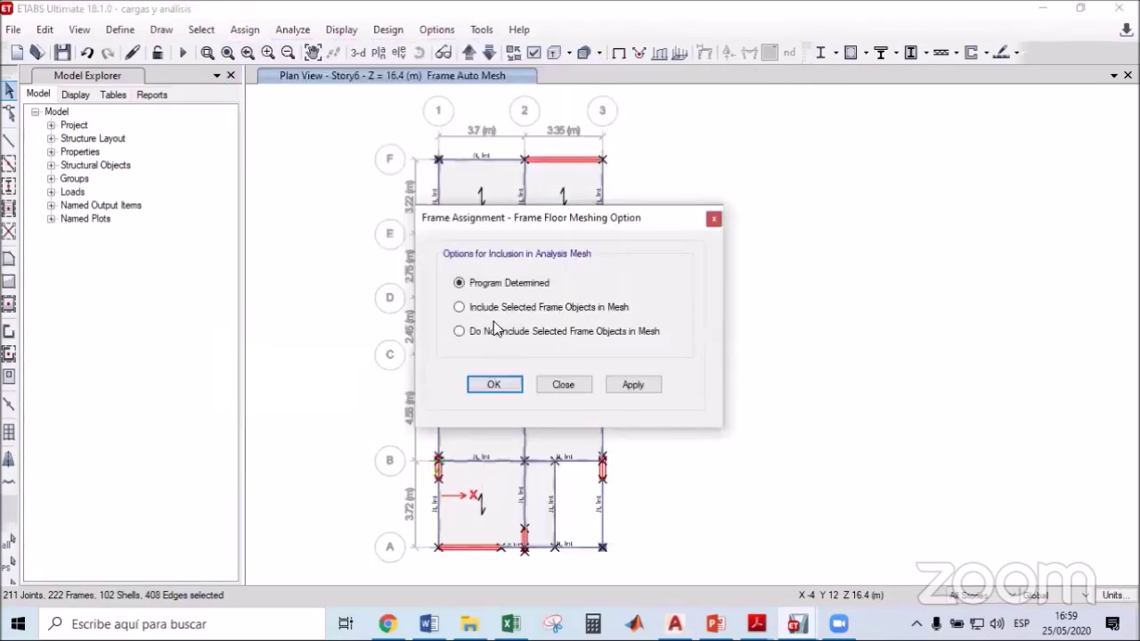
left_click(460, 308)
left_click_drag(587, 221, 541, 202)
left_click(458, 368)
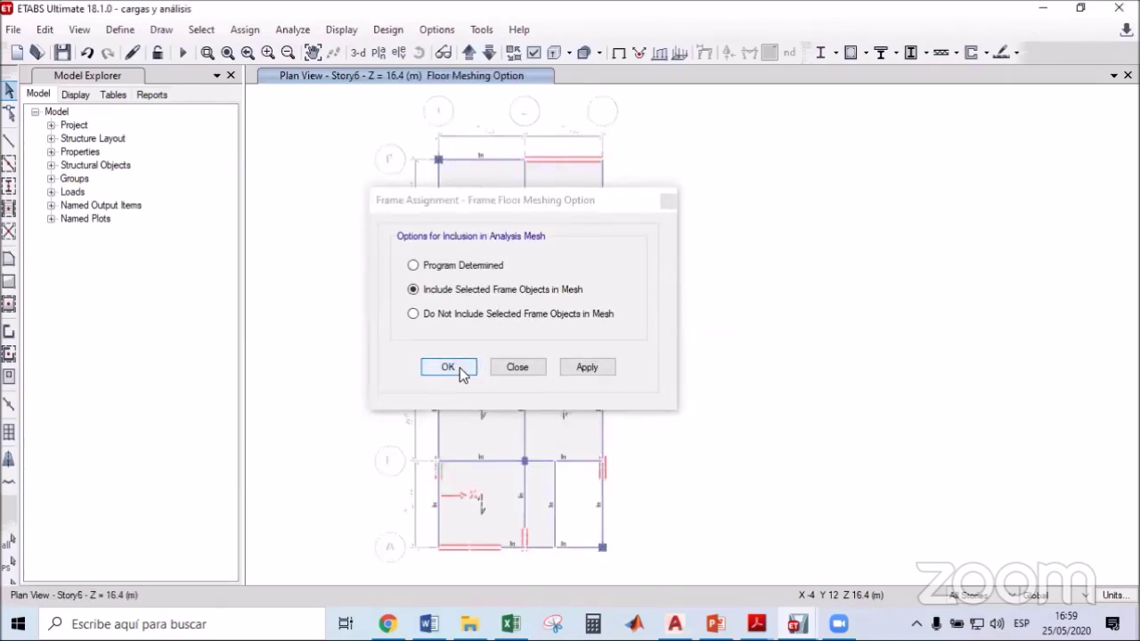
Assign auto edge constraints around walls and floors, applied to the full structure.
left_click(9, 542)
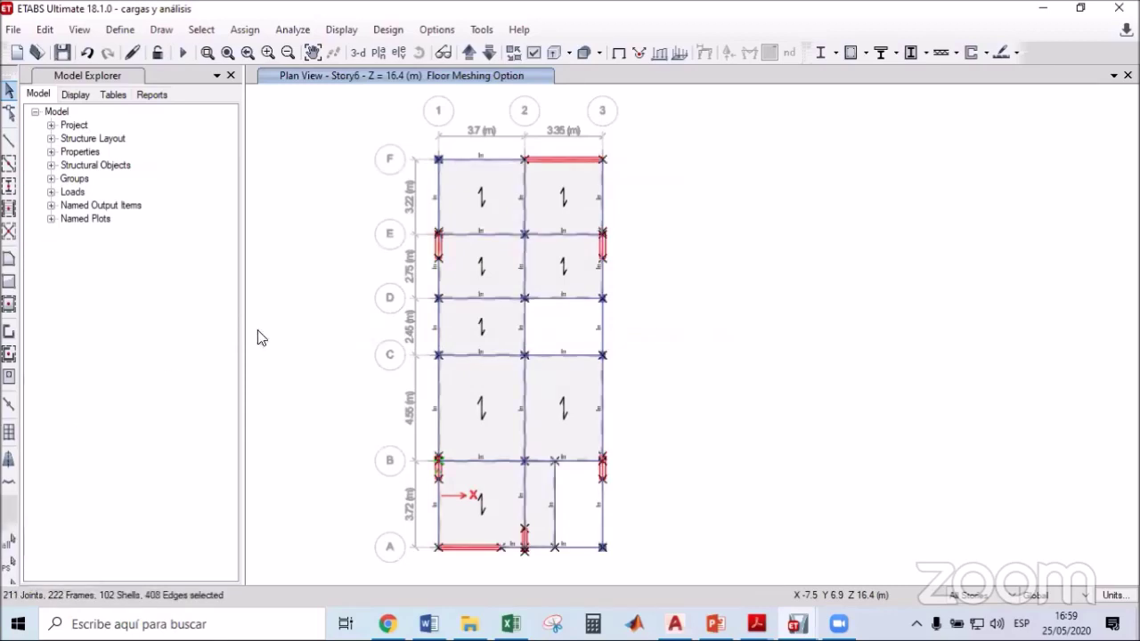
left_click(245, 29)
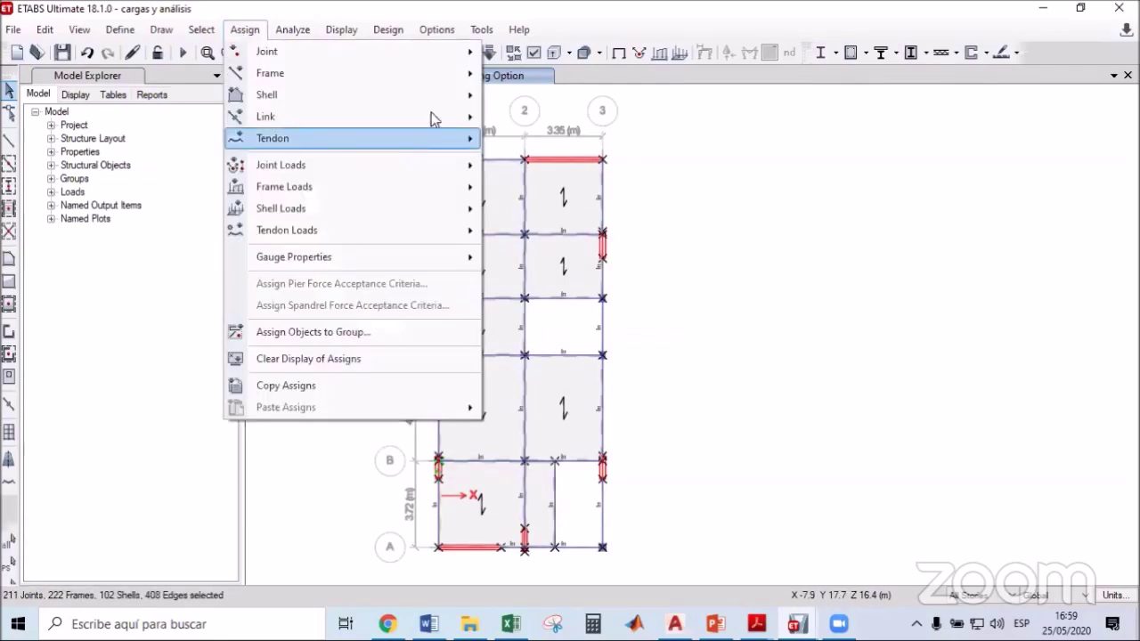
mouse_move(438, 96)
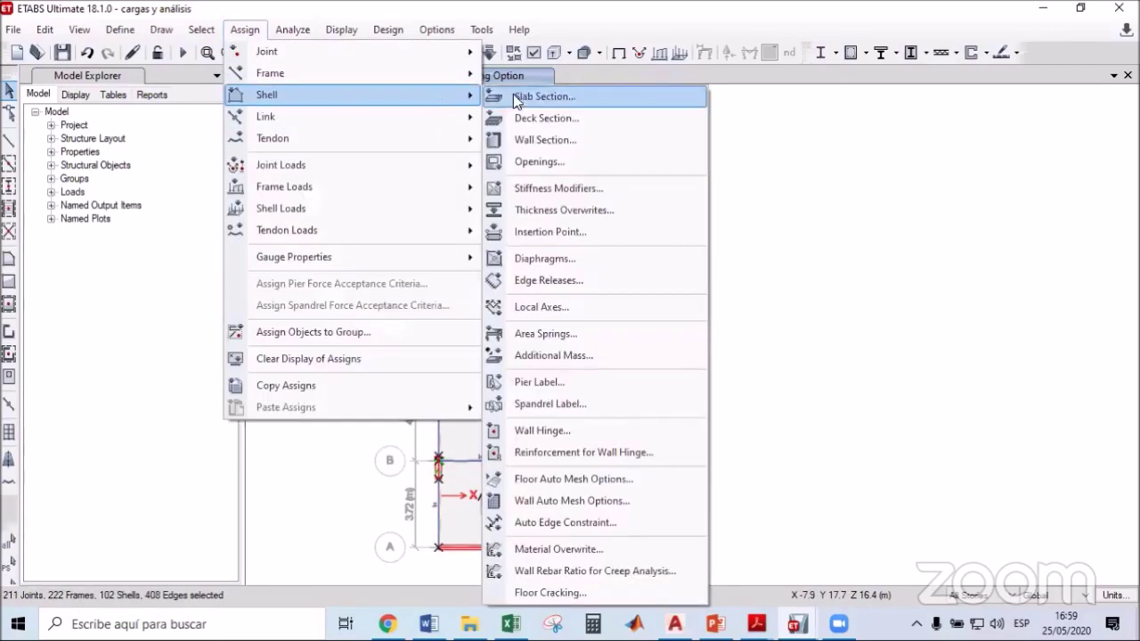
left_click(569, 524)
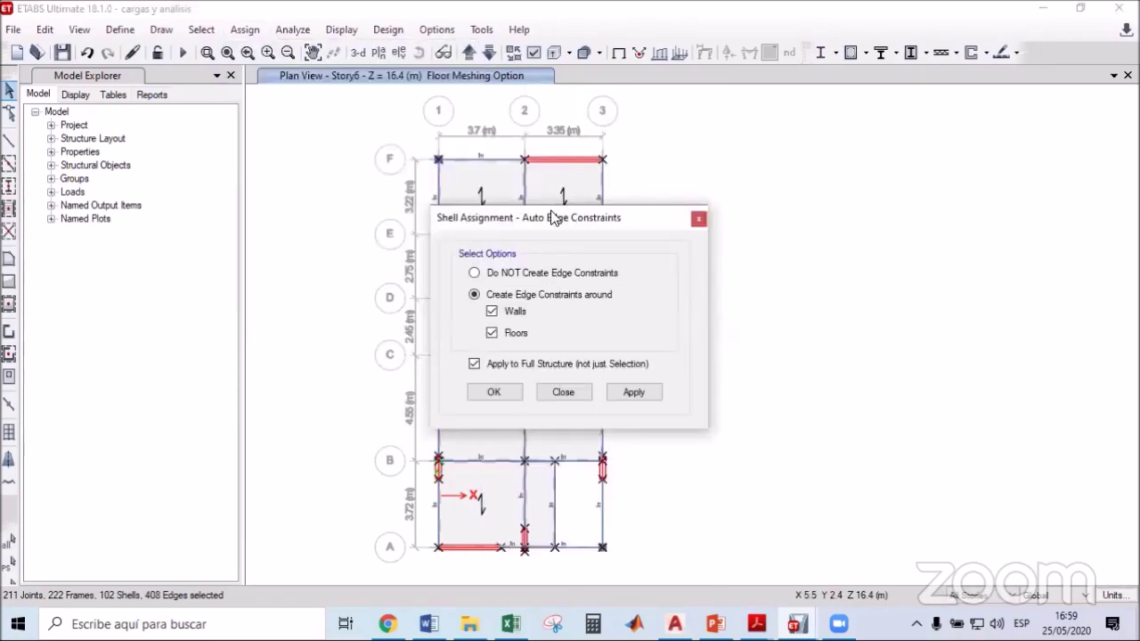
left_click_drag(544, 214, 479, 208)
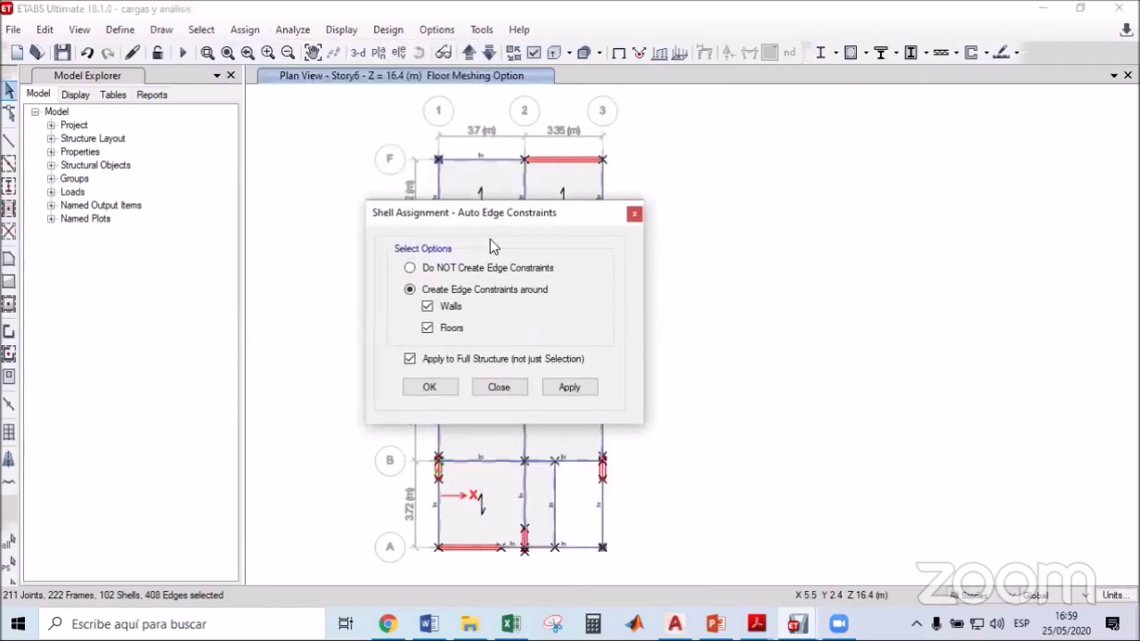
left_click(428, 306)
left_click(427, 306)
left_click(428, 328)
left_click(427, 329)
left_click_drag(514, 218, 527, 207)
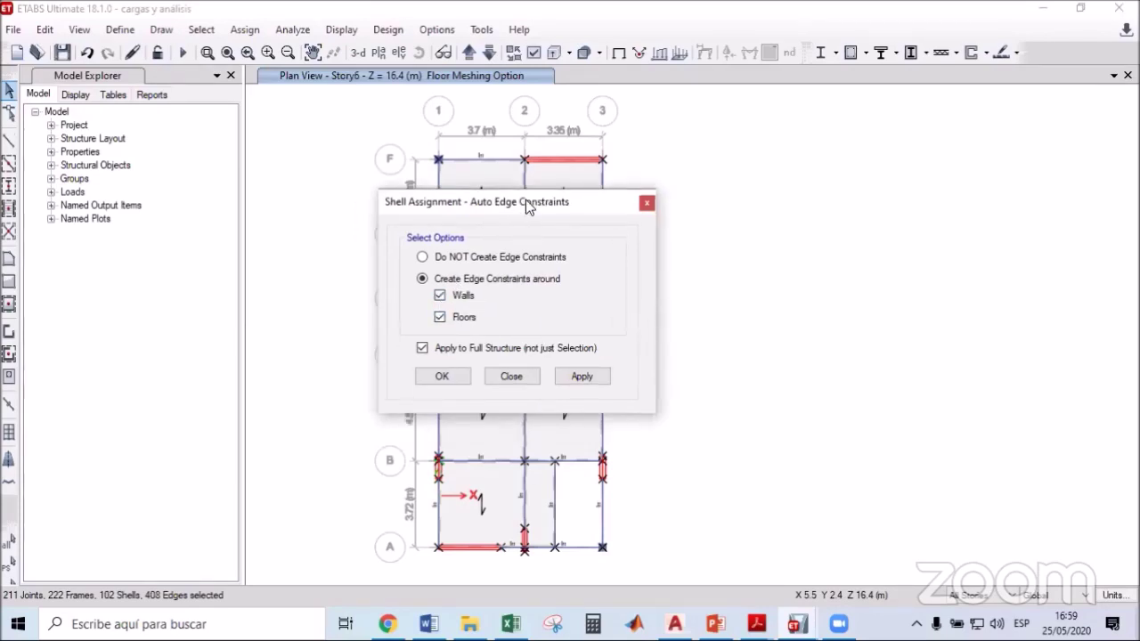
left_click(443, 381)
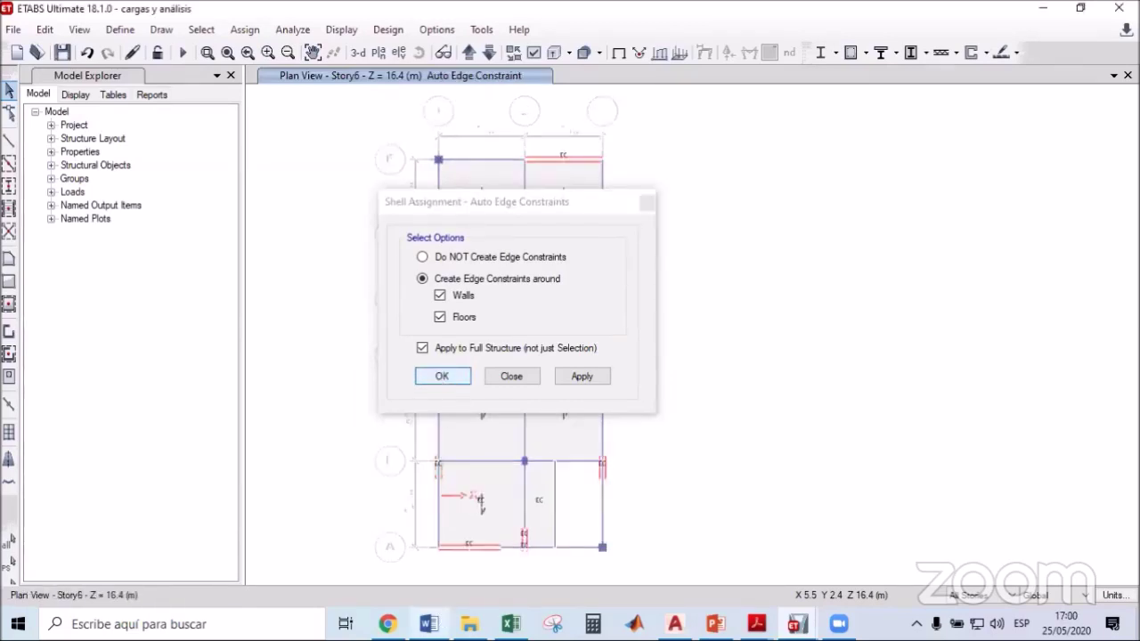
Switch to the Word procedure, highlight items 19, Asignar diafragma rígido, and 20, Activar cálculo de centro de rigidez, in yellow and return to ETABS.
left_click(432, 623)
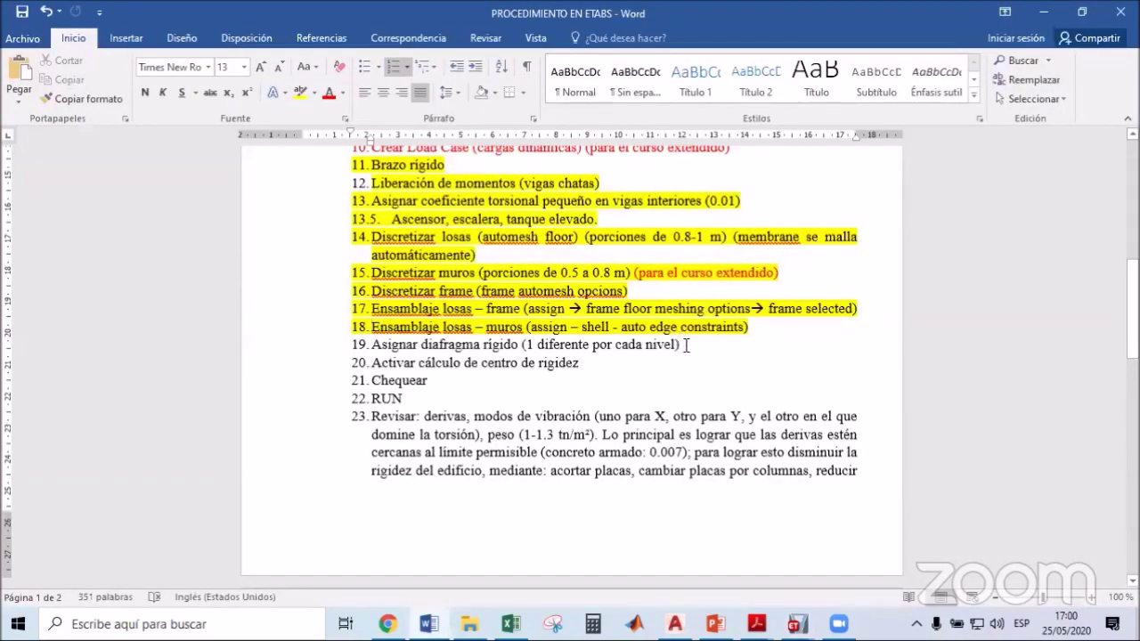
left_click(612, 364)
left_click(382, 350, "shift")
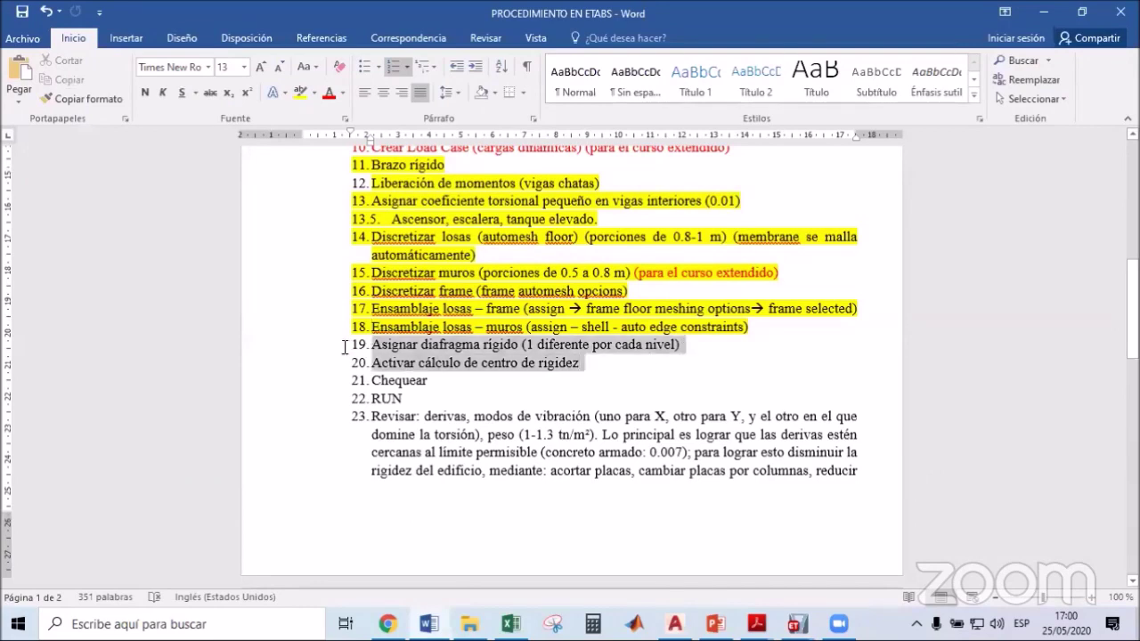
left_click(300, 92)
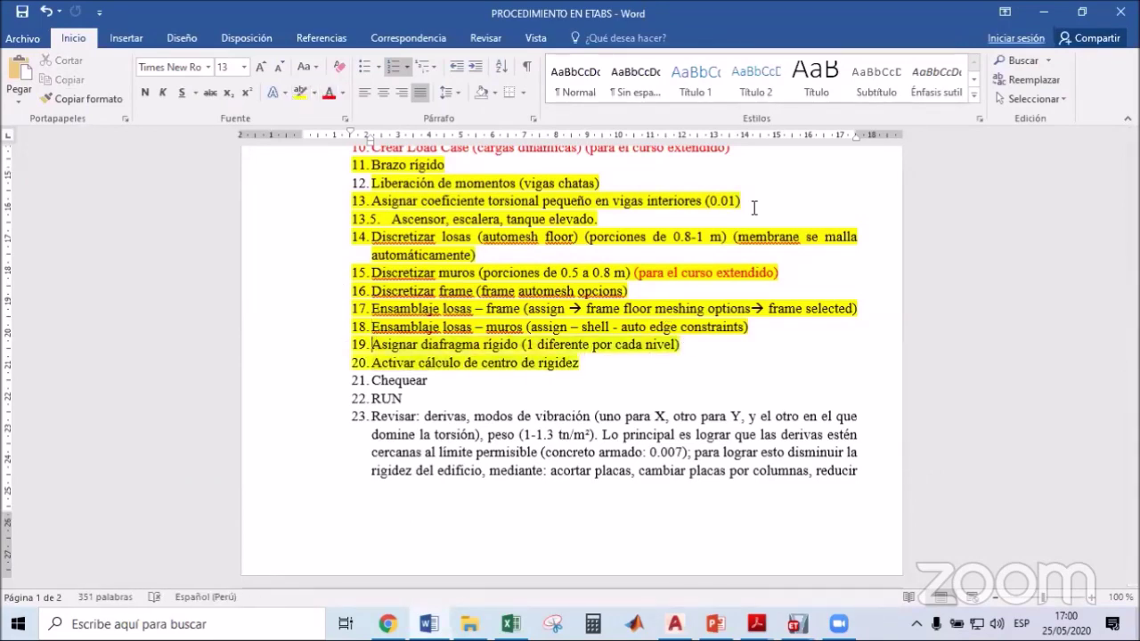
left_click(1041, 14)
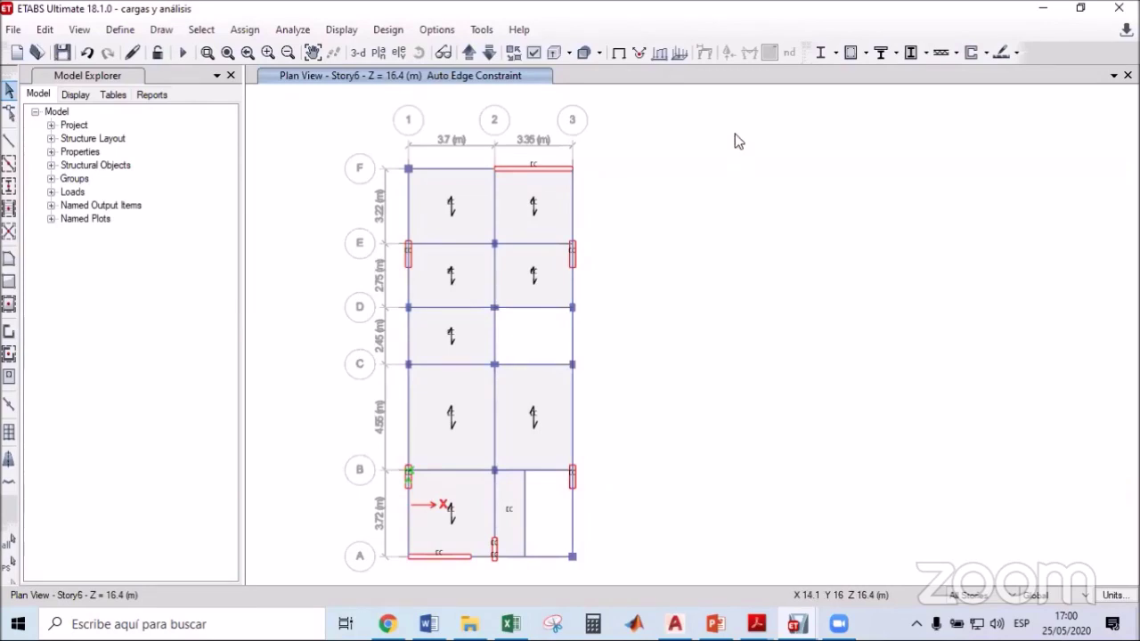
Select the entire plan on all stories and assign diaphragm D1 to the joints.
key("F4")
middle_click_drag(685, 229, 662, 219)
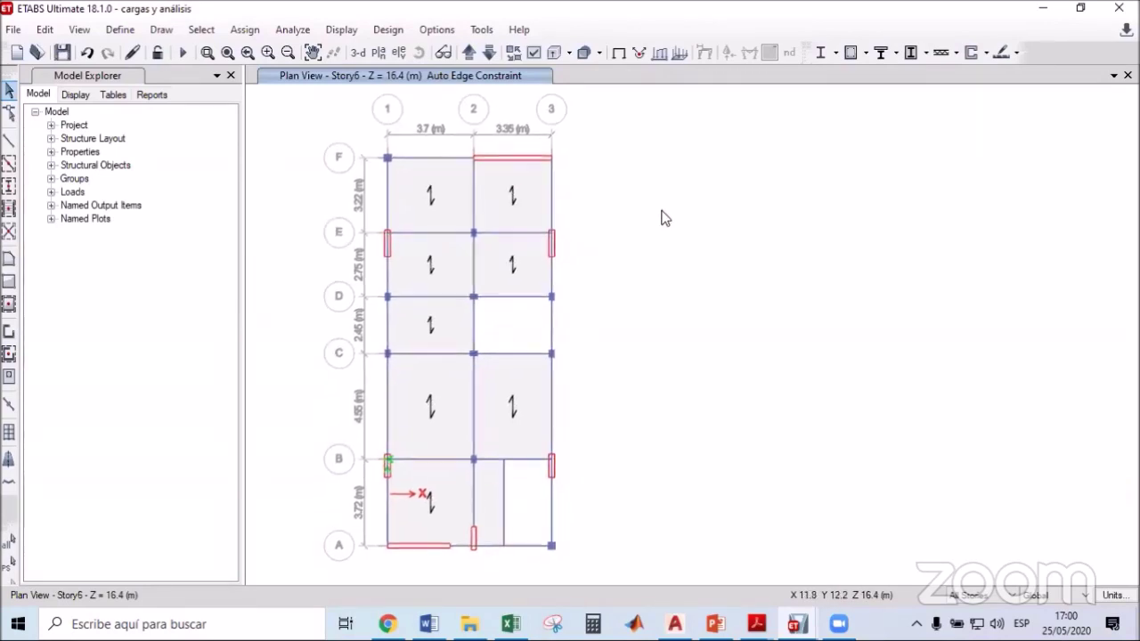
left_click_drag(293, 116, 620, 584)
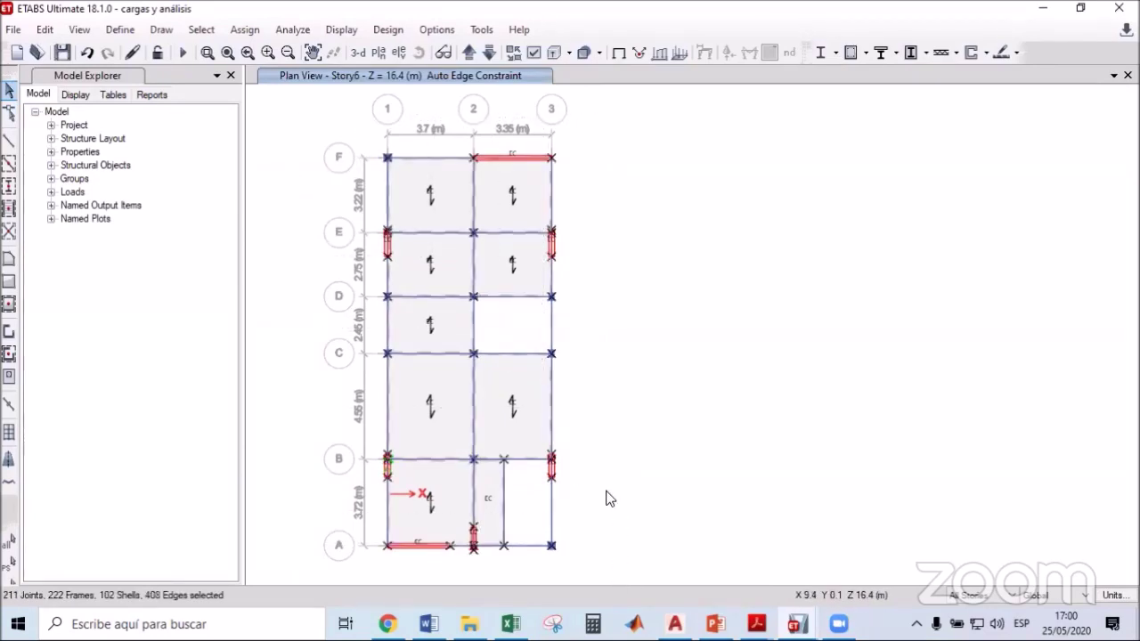
left_click(245, 30)
mouse_move(468, 51)
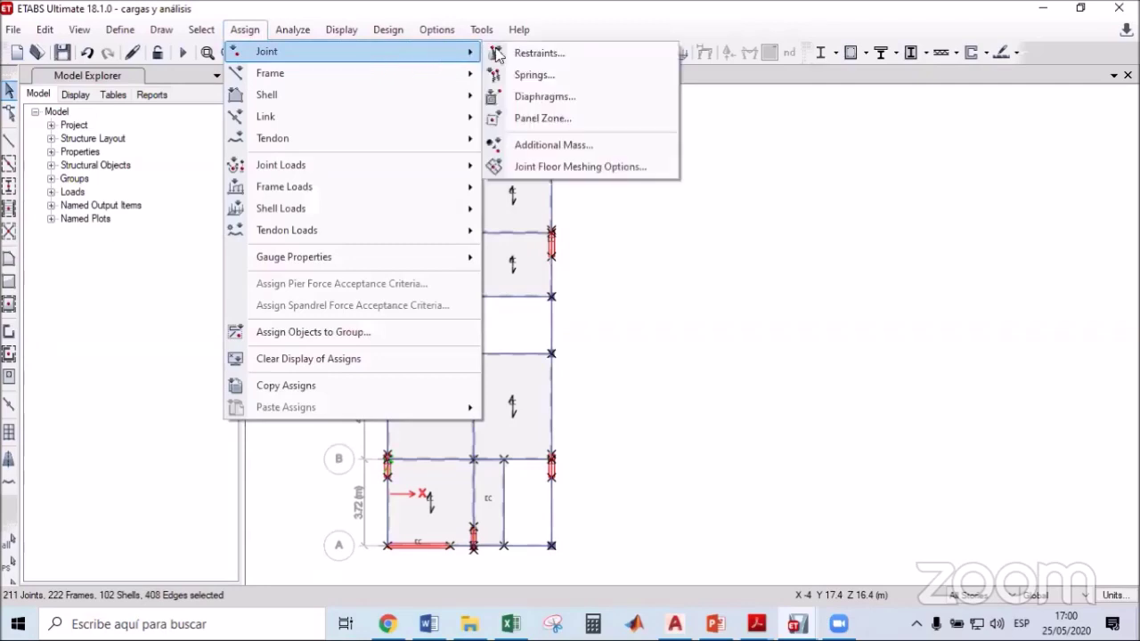
left_click(547, 97)
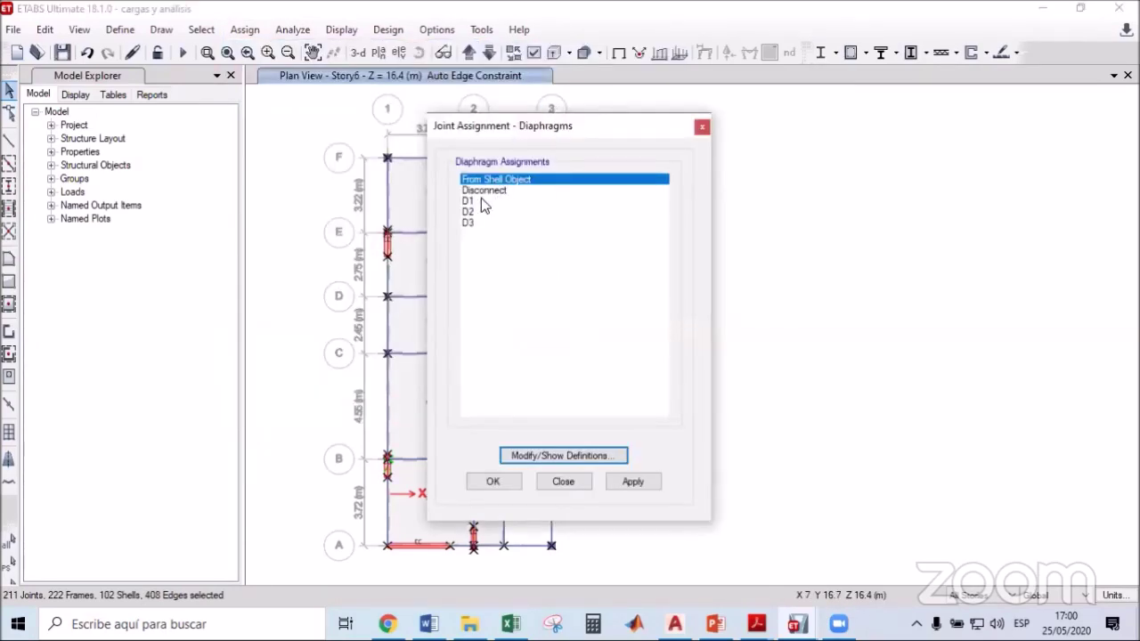
left_click(482, 201)
left_click(492, 481)
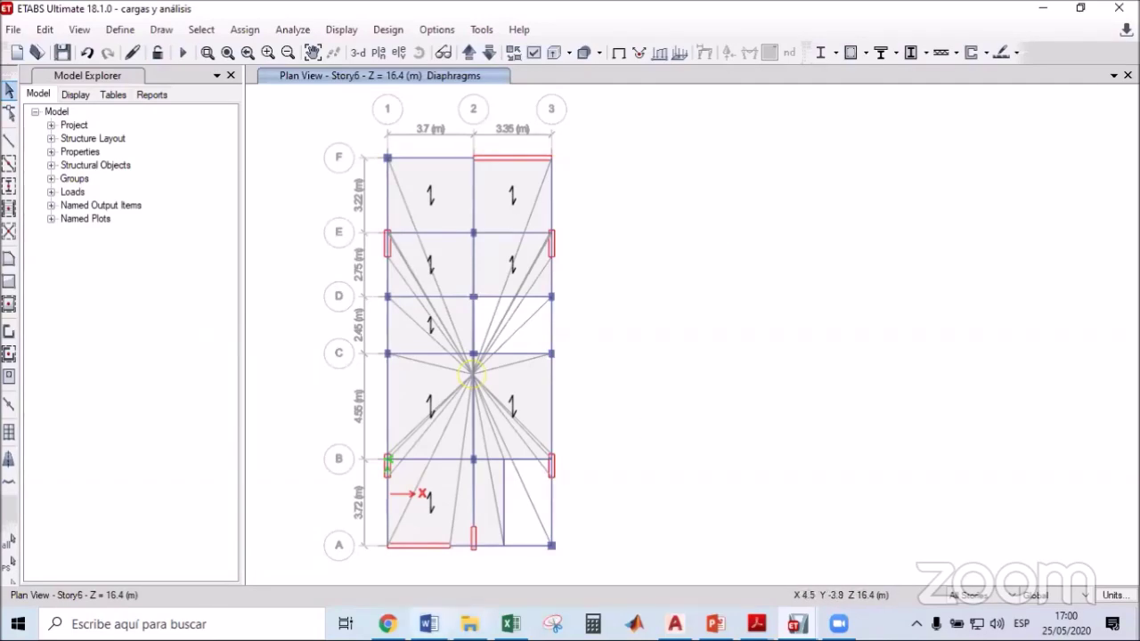
Check the remaining items of the Word procedure and return to the cargas y análisis model in ETABS.
left_click(510, 623)
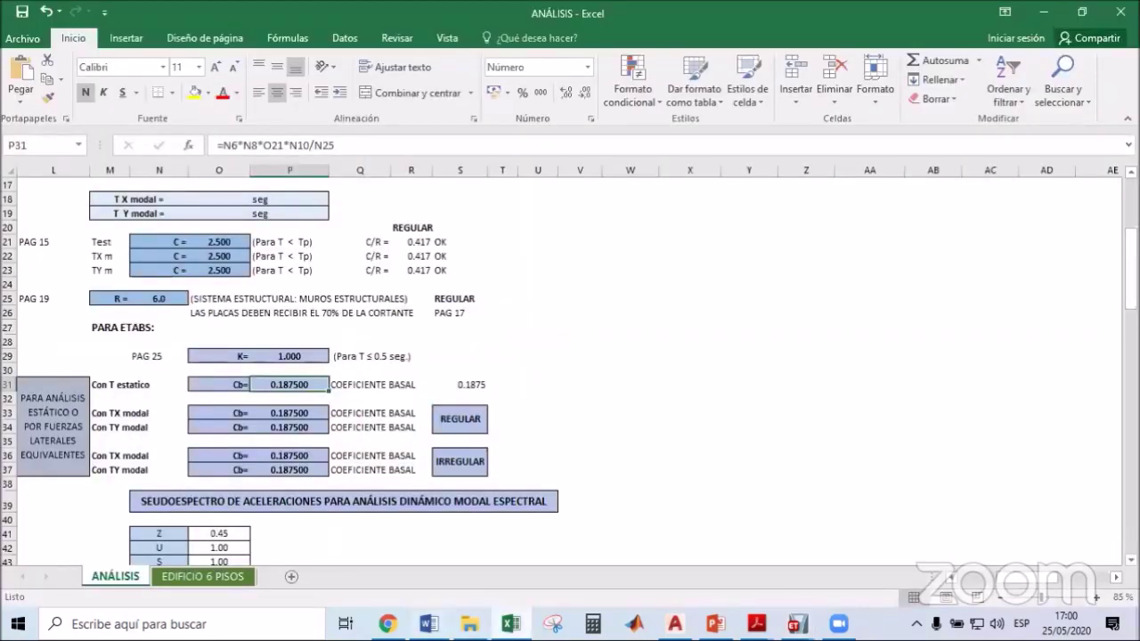
left_click(428, 623)
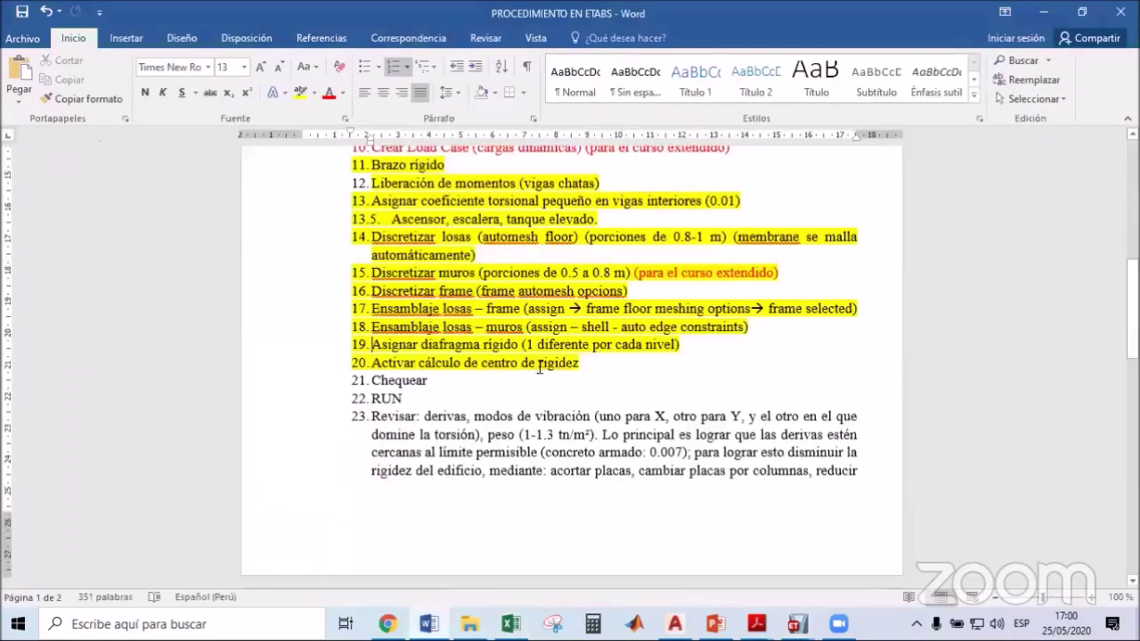
left_click(1059, 24)
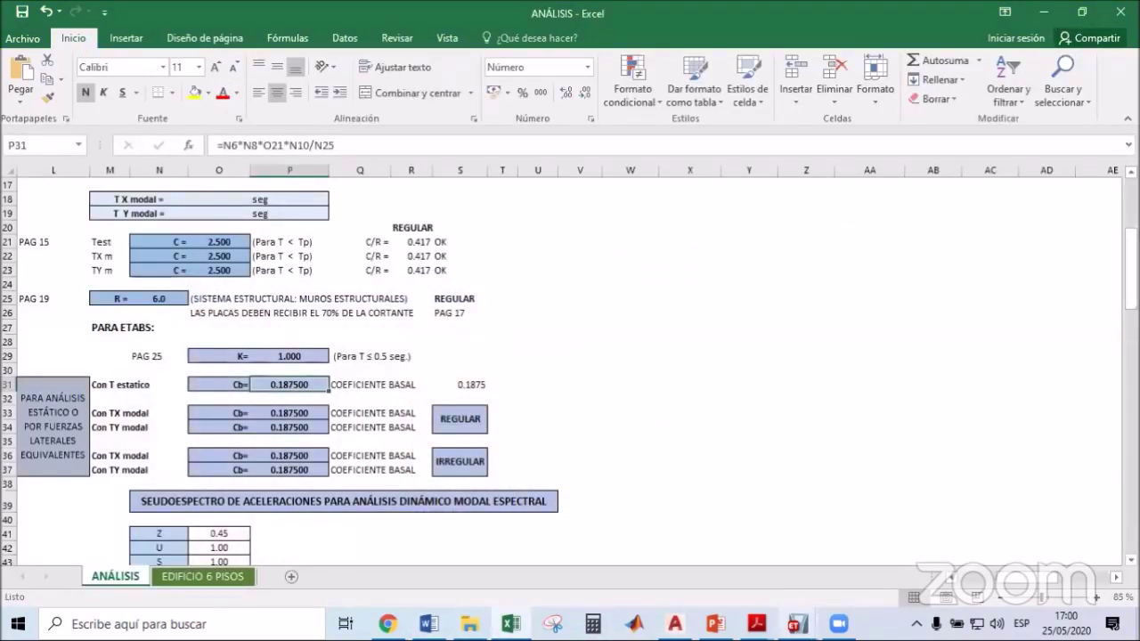
mouse_move(797, 624)
left_click(941, 545)
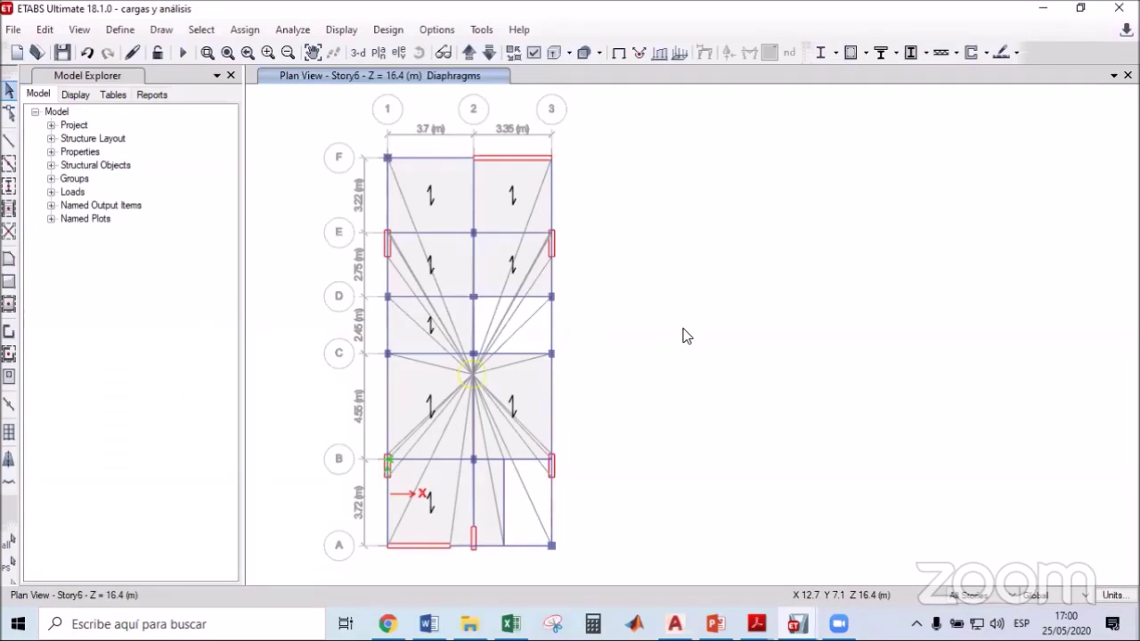
middle_click_drag(686, 336, 698, 325)
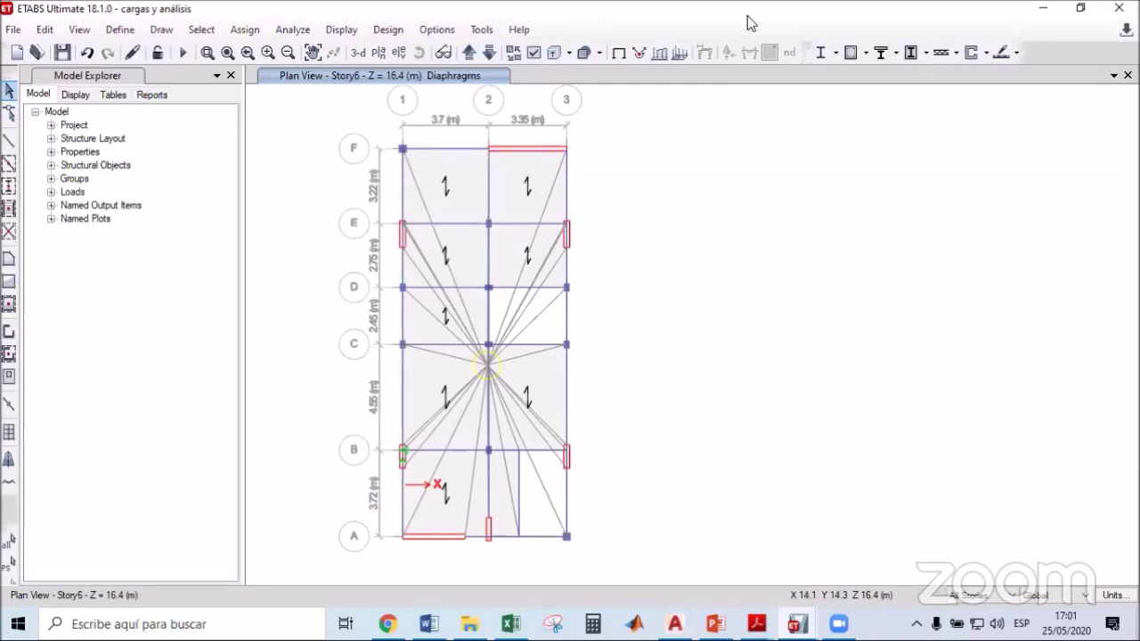
left_click(663, 222)
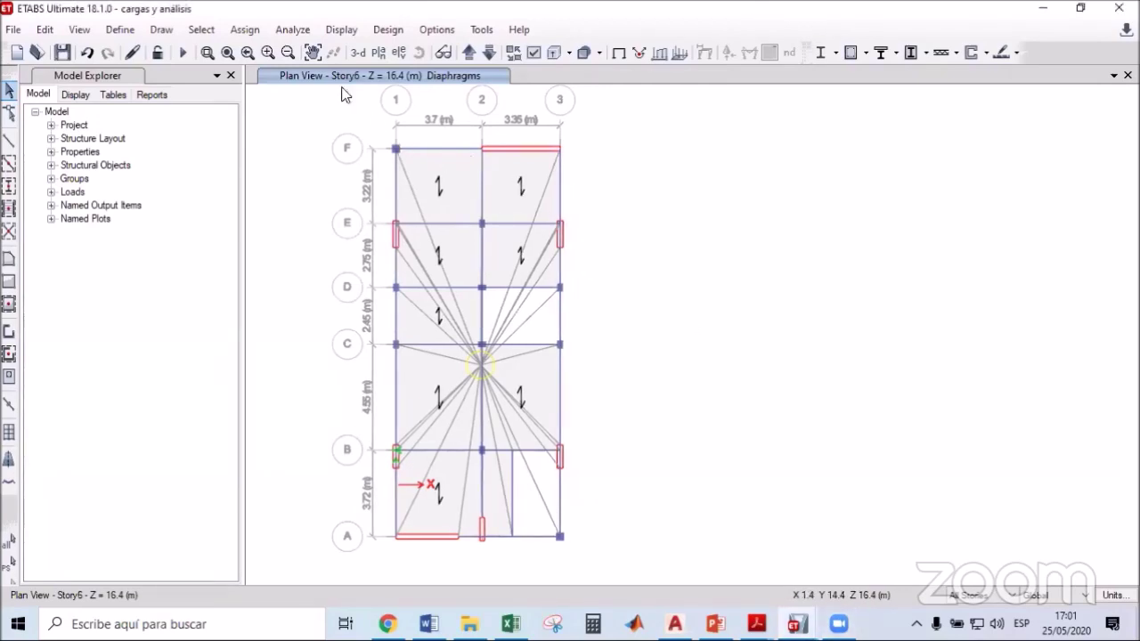
left_click(294, 32)
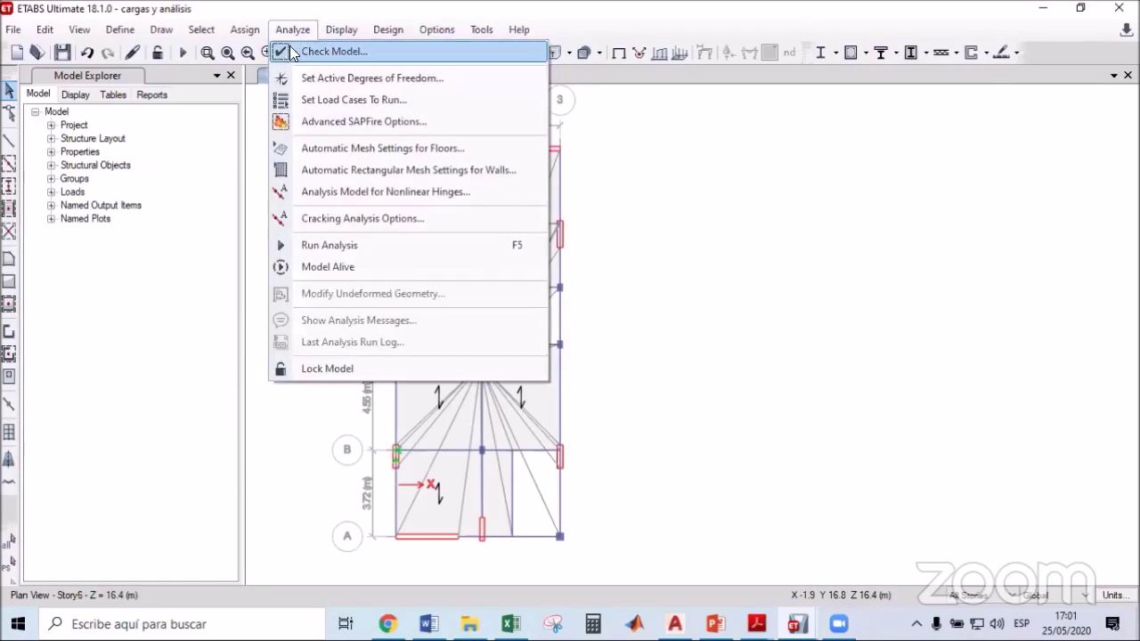
left_click(356, 79)
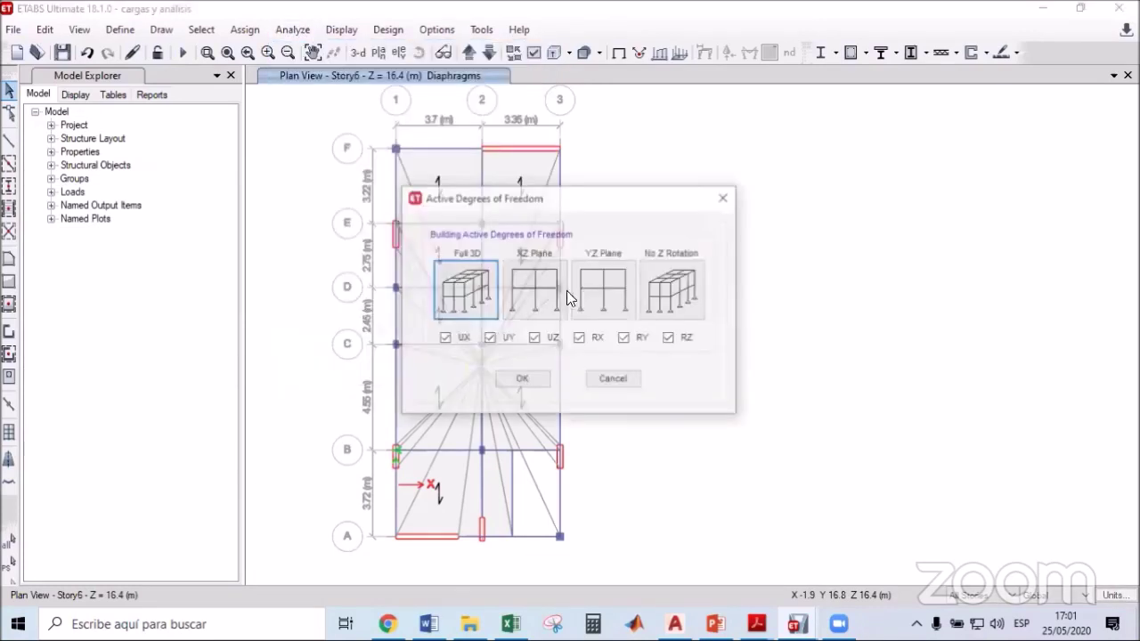
left_click(613, 378)
Check in the load cases to run that the calculation of diaphragm centers of rigidity is enabled.
left_click(295, 30)
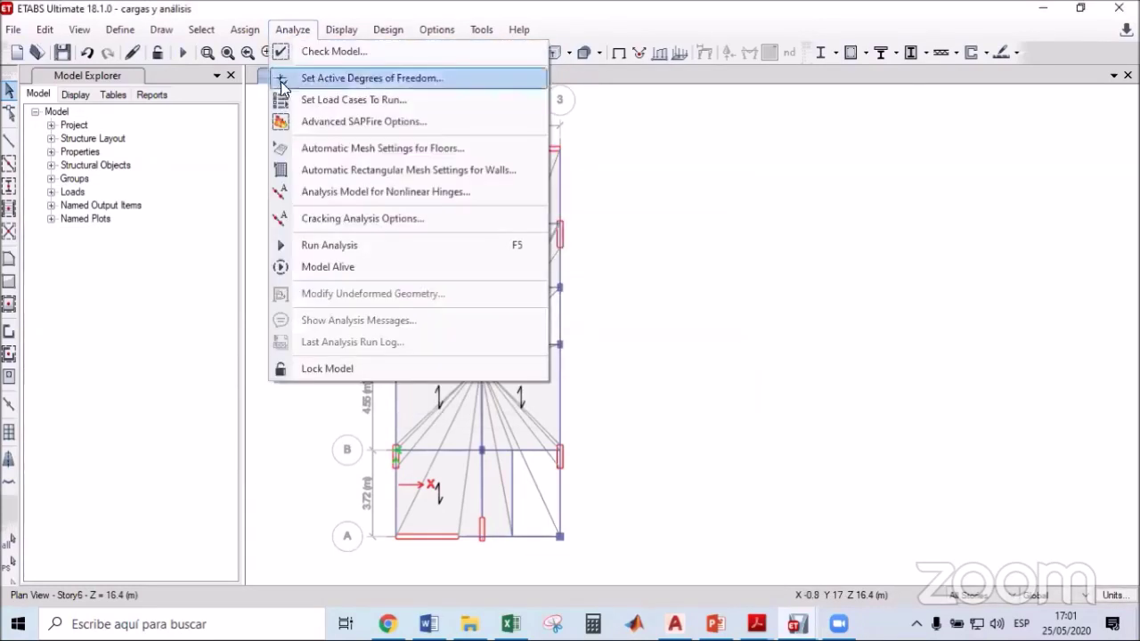
left_click(346, 101)
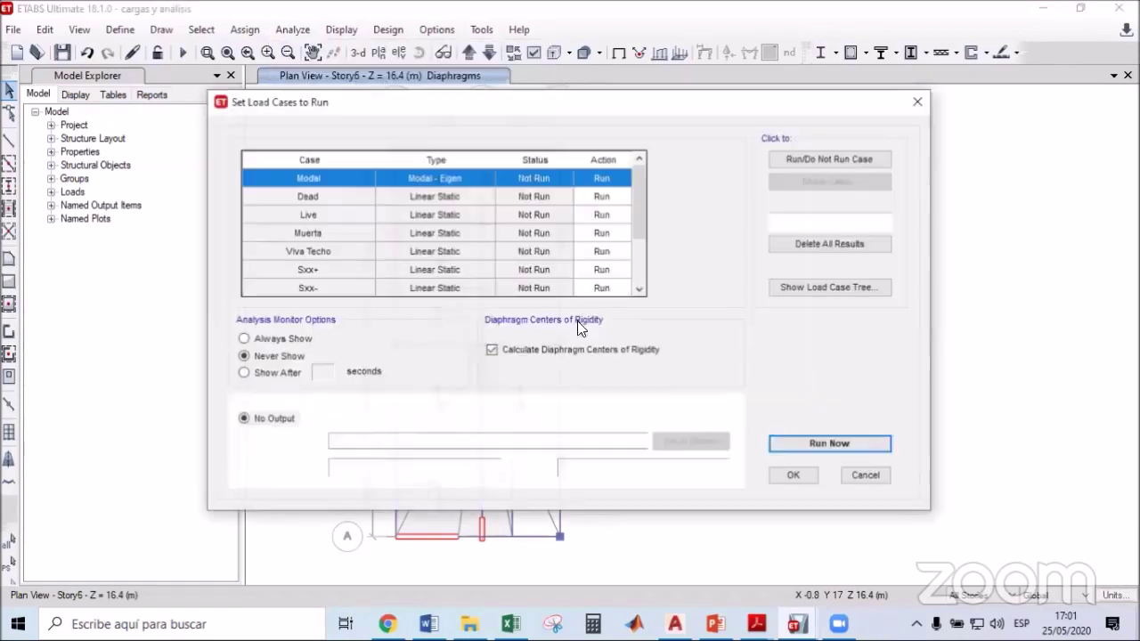
left_click(492, 350)
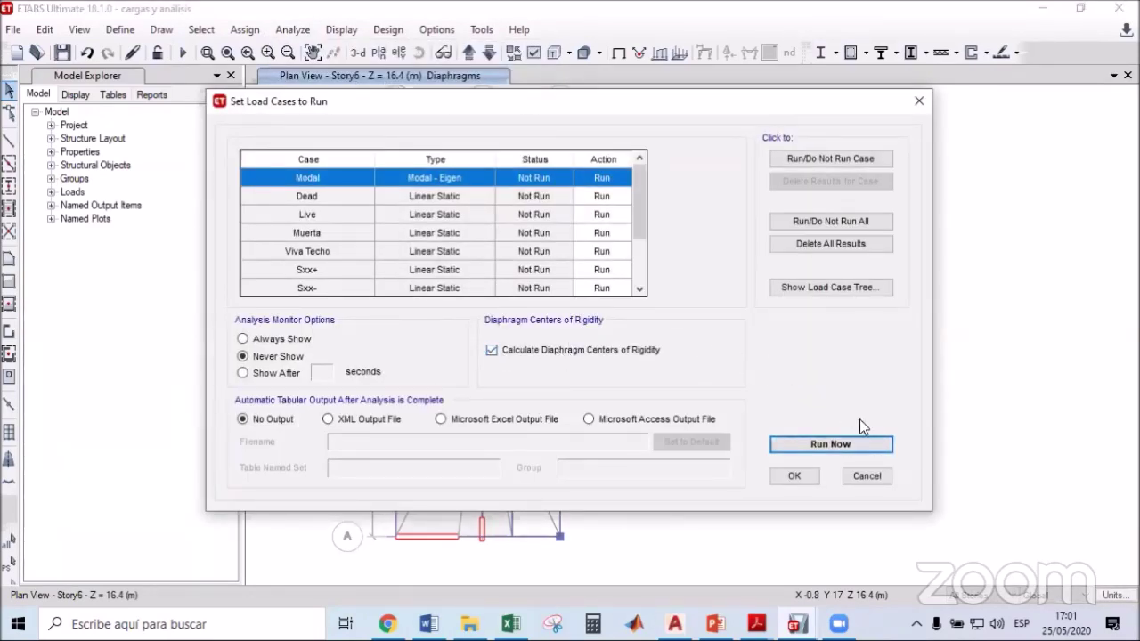
left_click(864, 477)
left_click(866, 476)
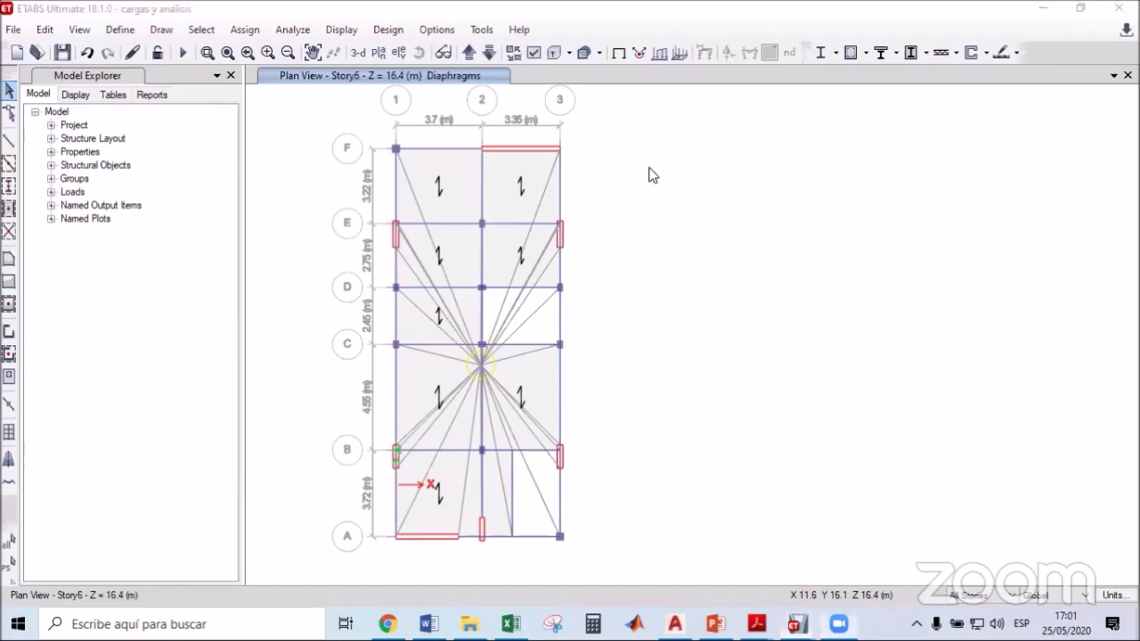
Set the building's active degrees of freedom to Full 3D.
left_click(297, 34)
left_click(300, 34)
left_click(287, 30)
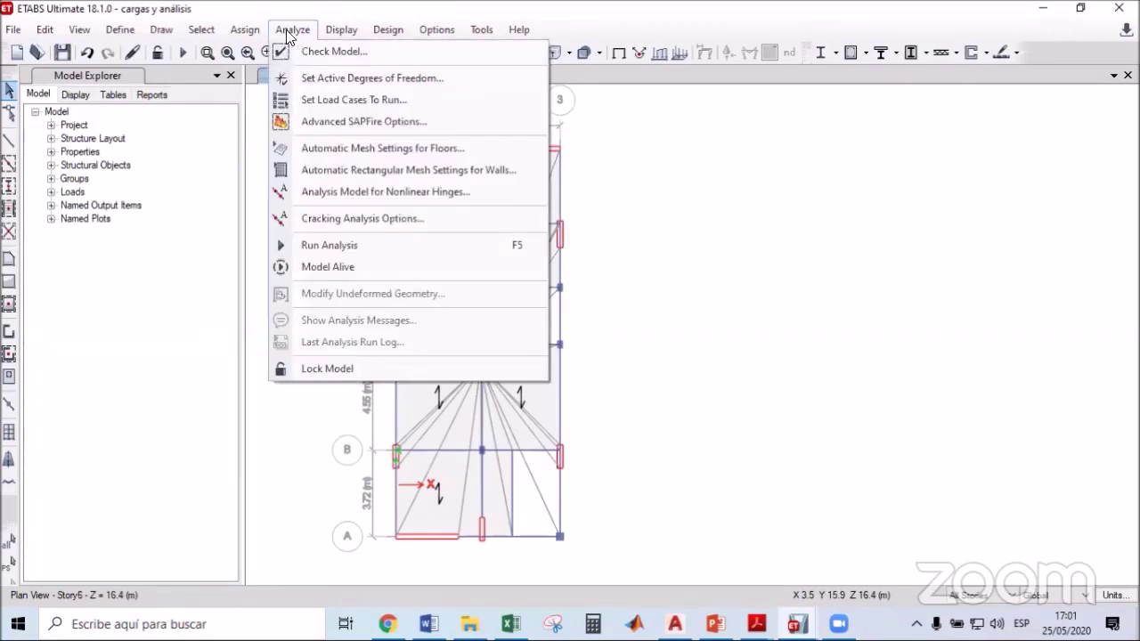
left_click(311, 79)
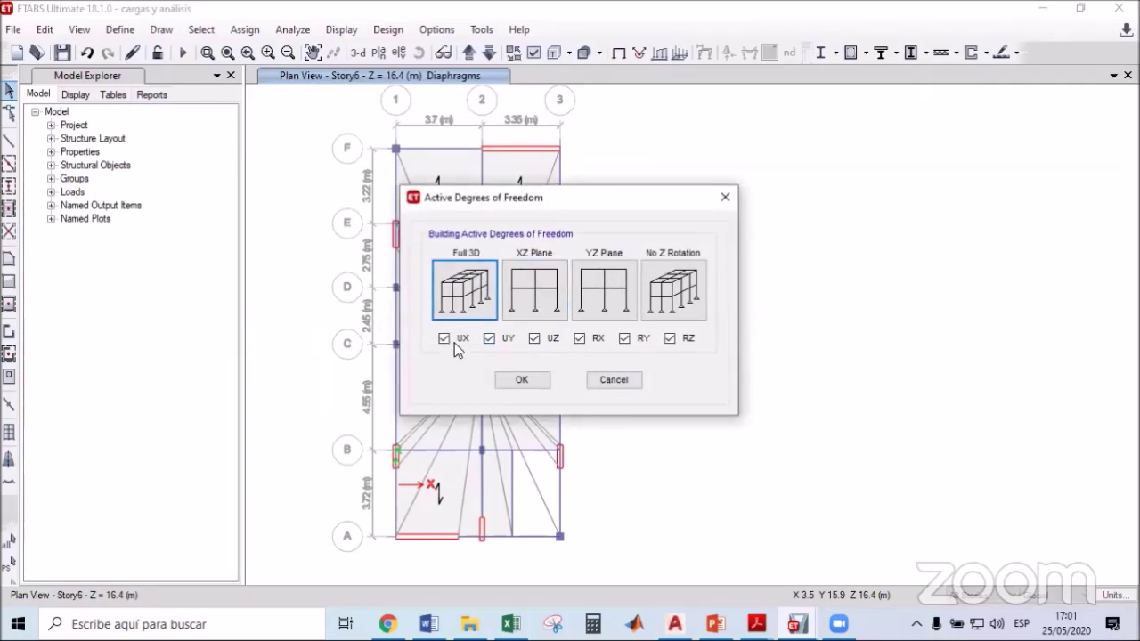
left_click(524, 298)
left_click(595, 300)
left_click(546, 298)
left_click(468, 299)
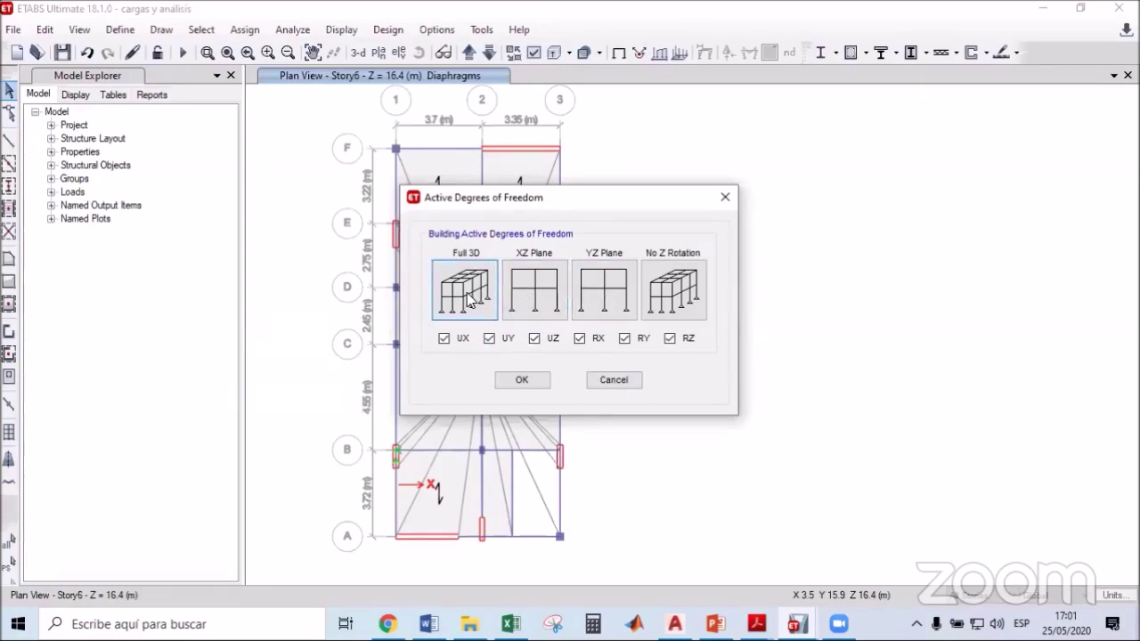
left_click(522, 380)
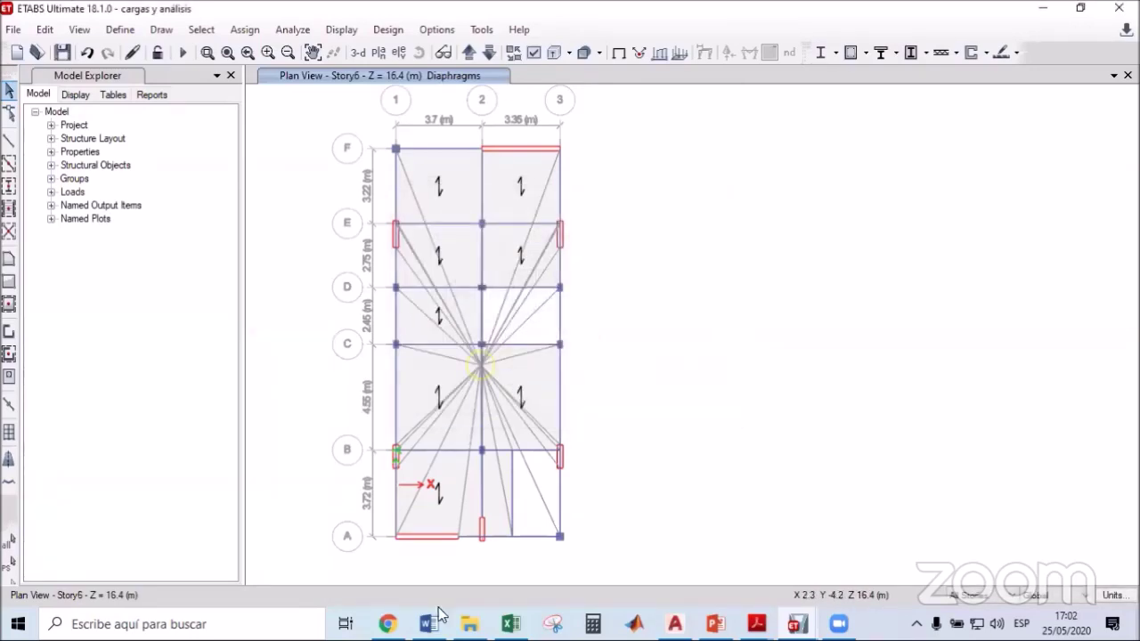
Consult the next items of the Word procedure, return to ETABS and run the model check for warnings.
key("alt+Tab")
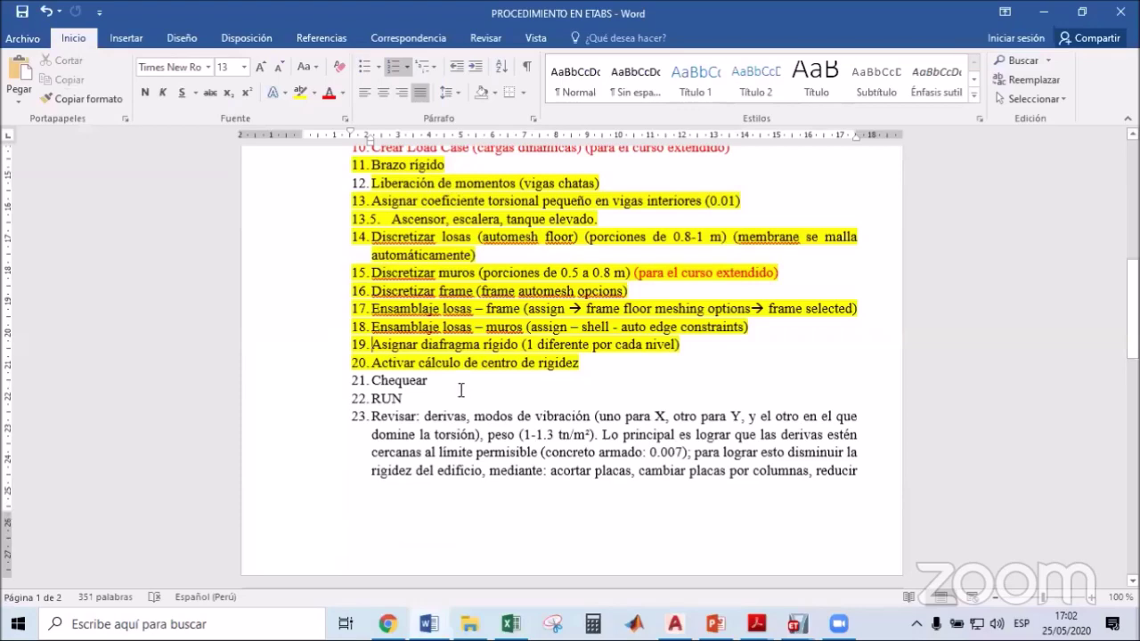
left_click(1043, 13)
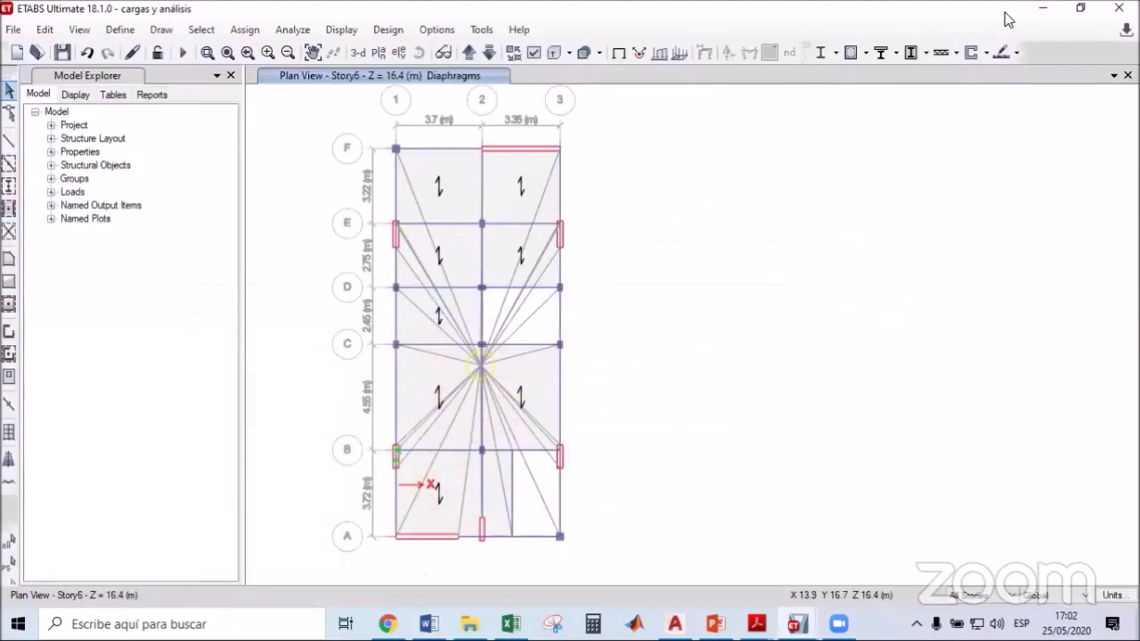
left_click(294, 31)
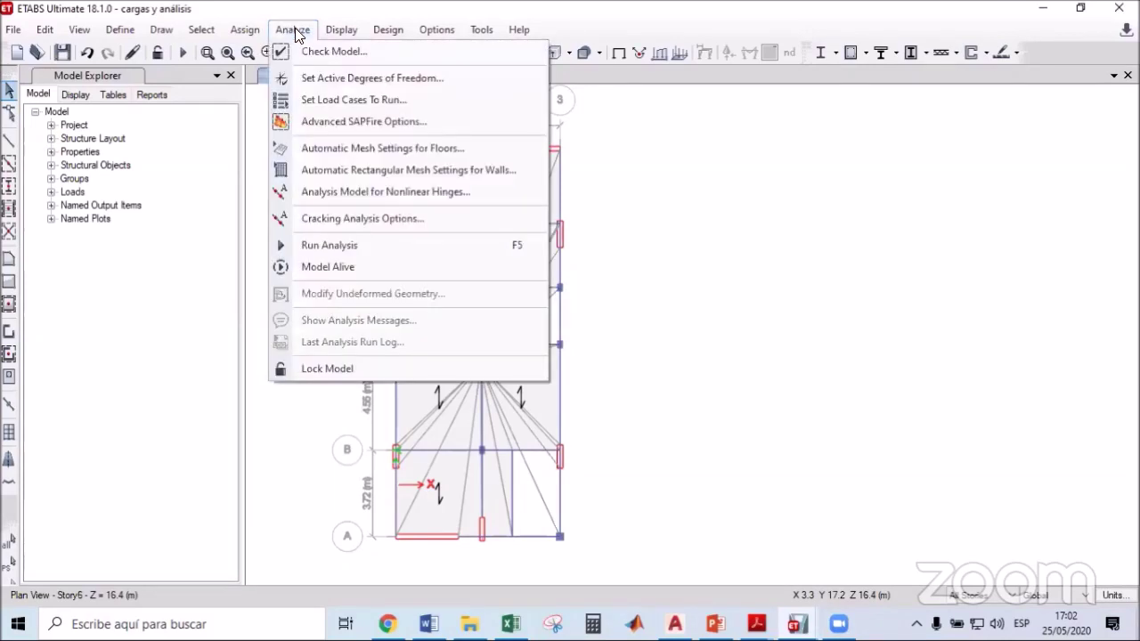
left_click(318, 47)
left_click(534, 527)
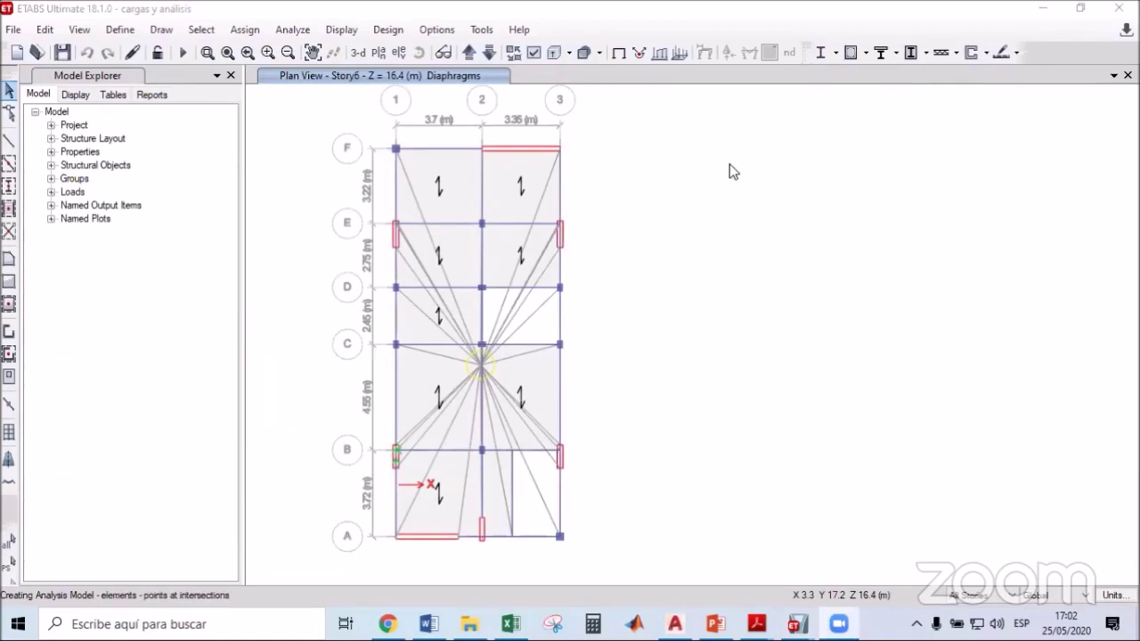
left_click_drag(445, 127, 654, 125)
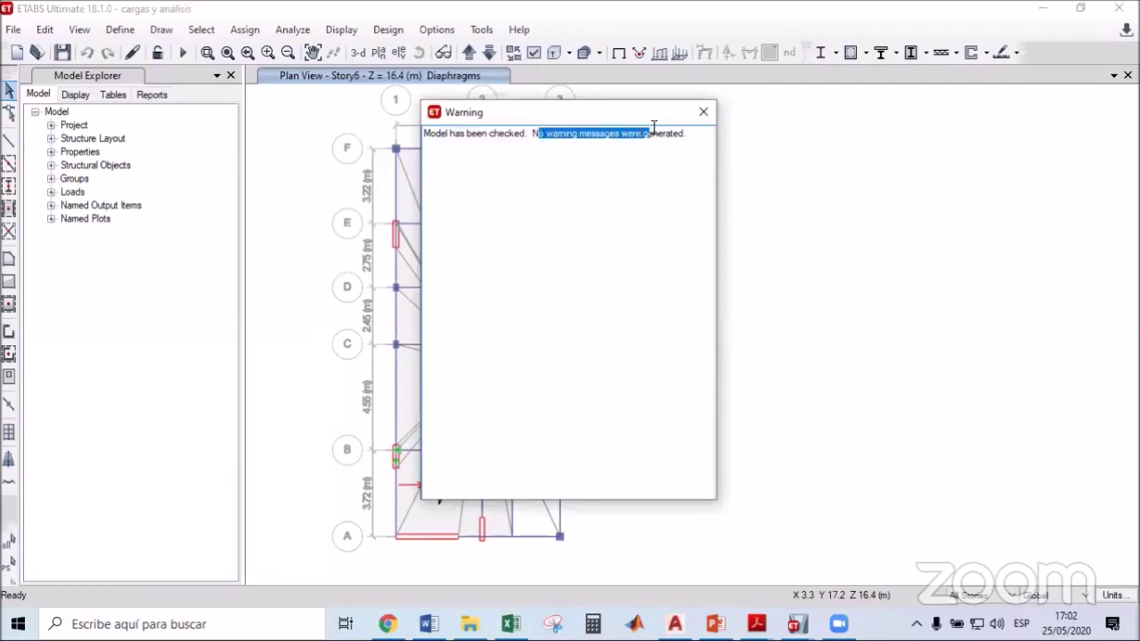
left_click(712, 114)
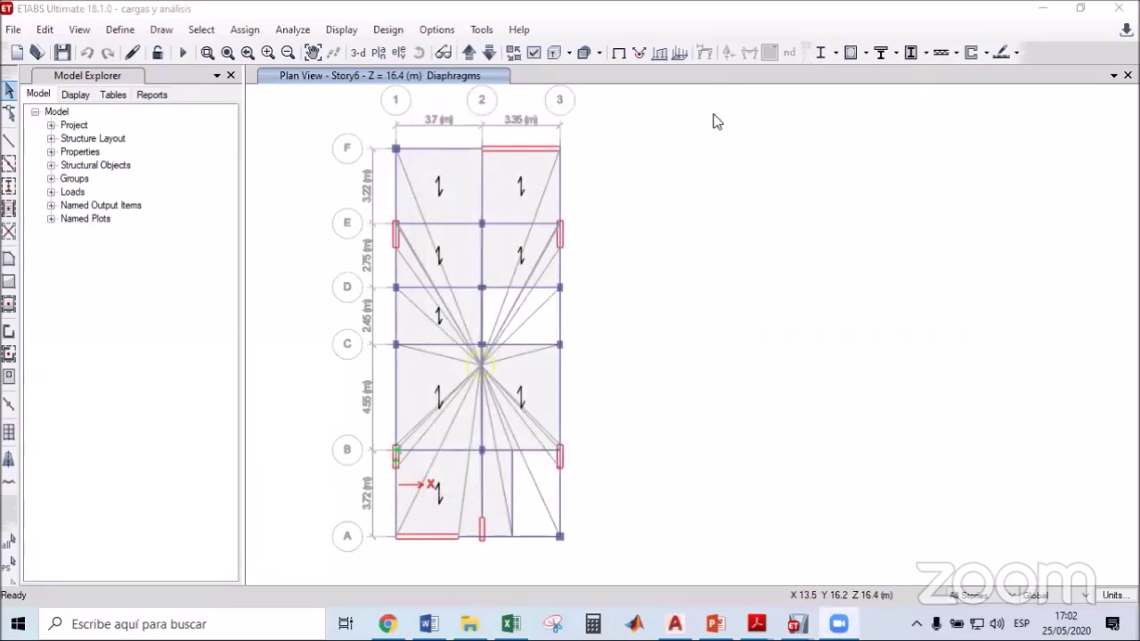
Run the analysis and view the Dead load deformed shape in 3D, in the Story2 plan and in elevation D.
left_click(183, 53)
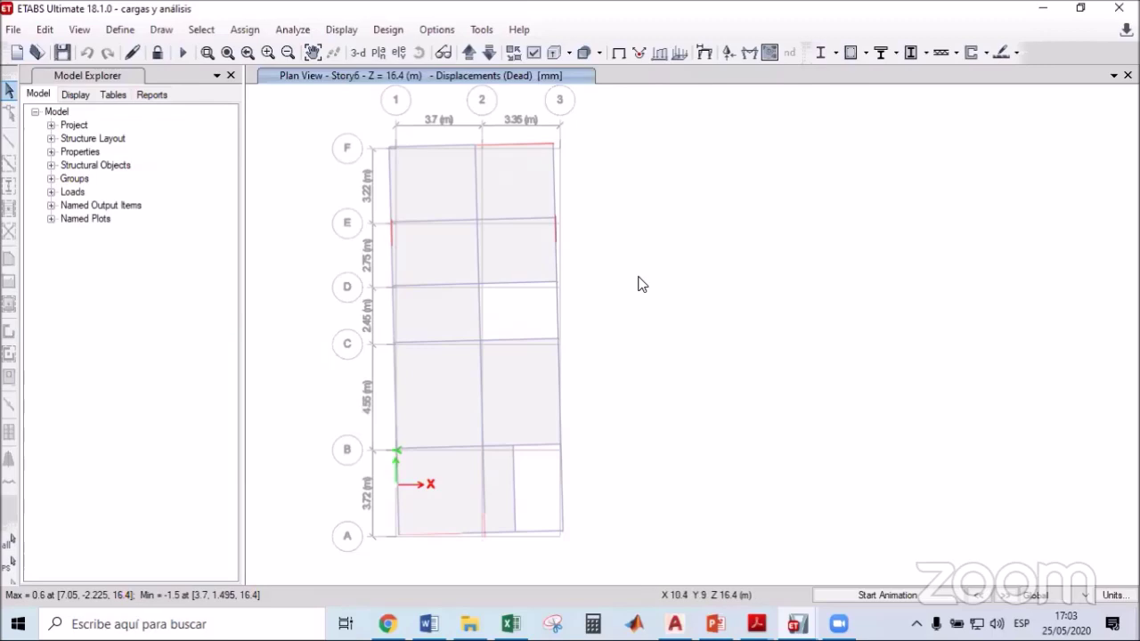
left_click(356, 52)
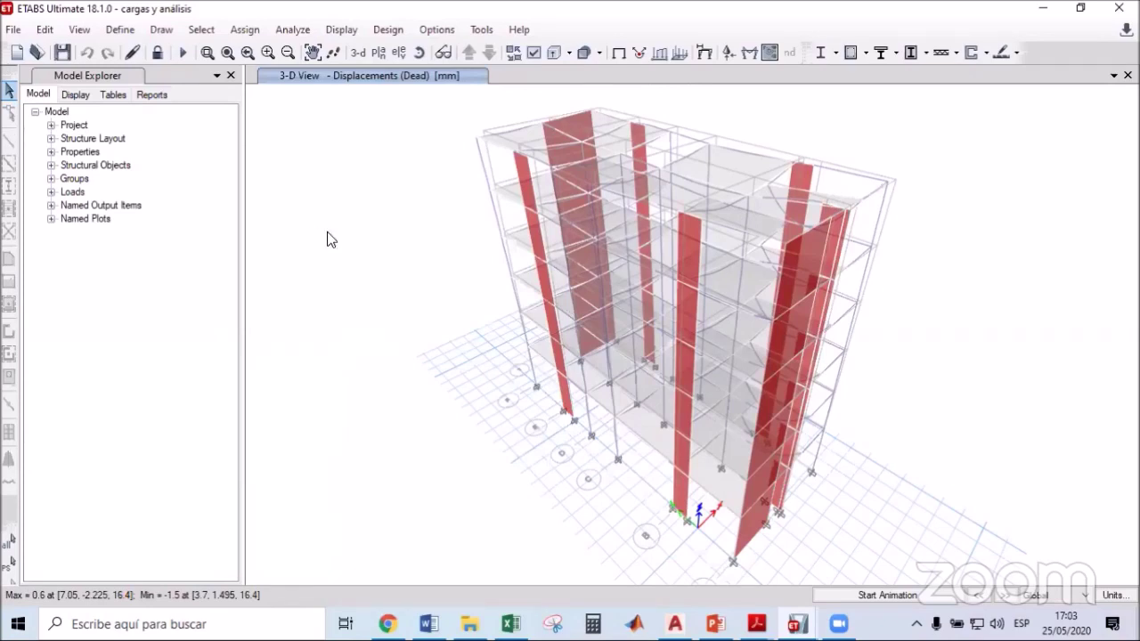
left_click(377, 52)
left_click(471, 297)
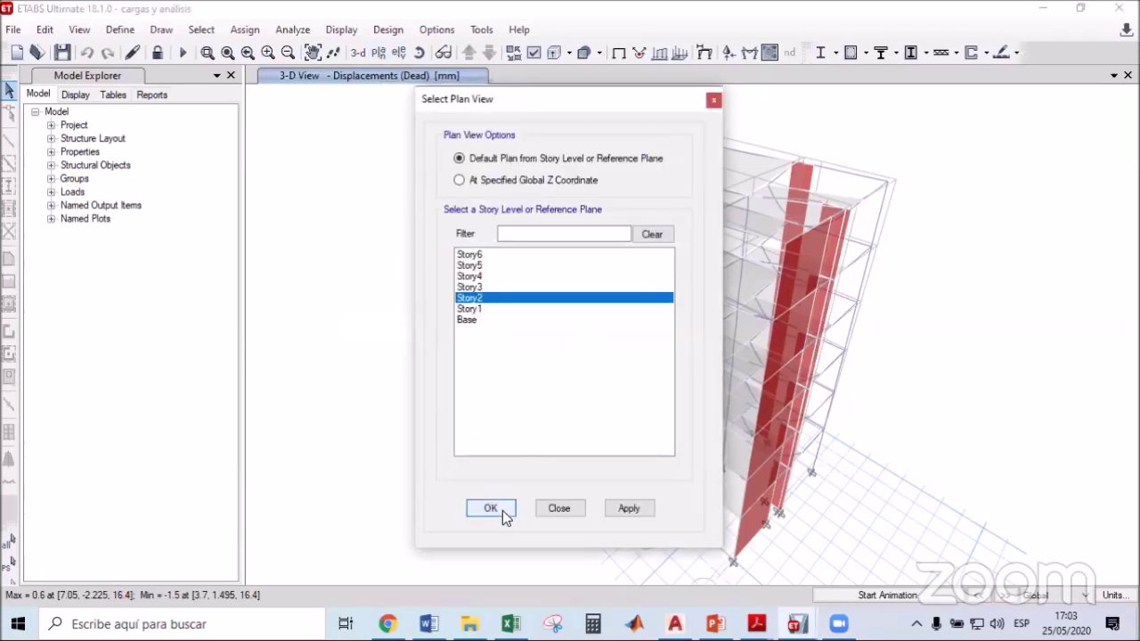
left_click(500, 509)
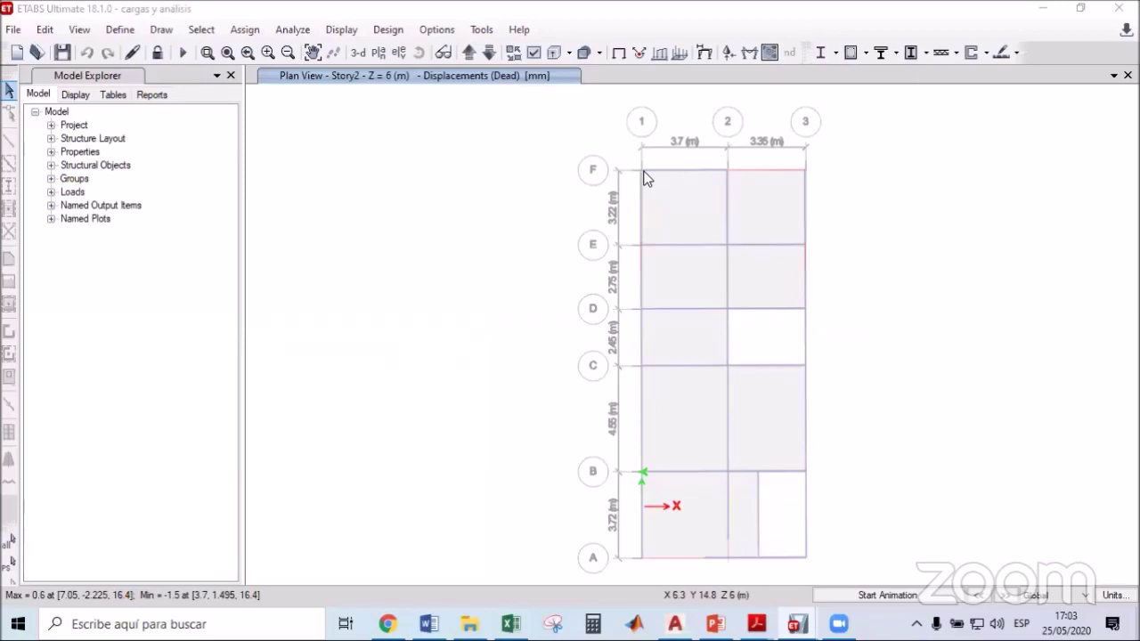
left_click(399, 52)
left_click(415, 282)
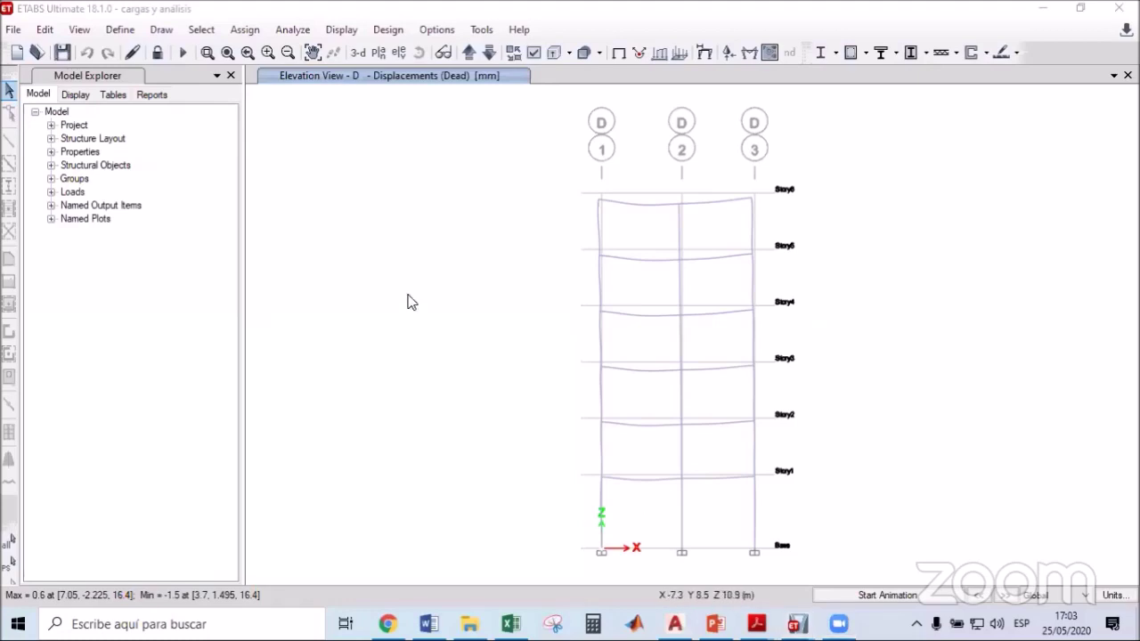
middle_click_drag(819, 290, 766, 279)
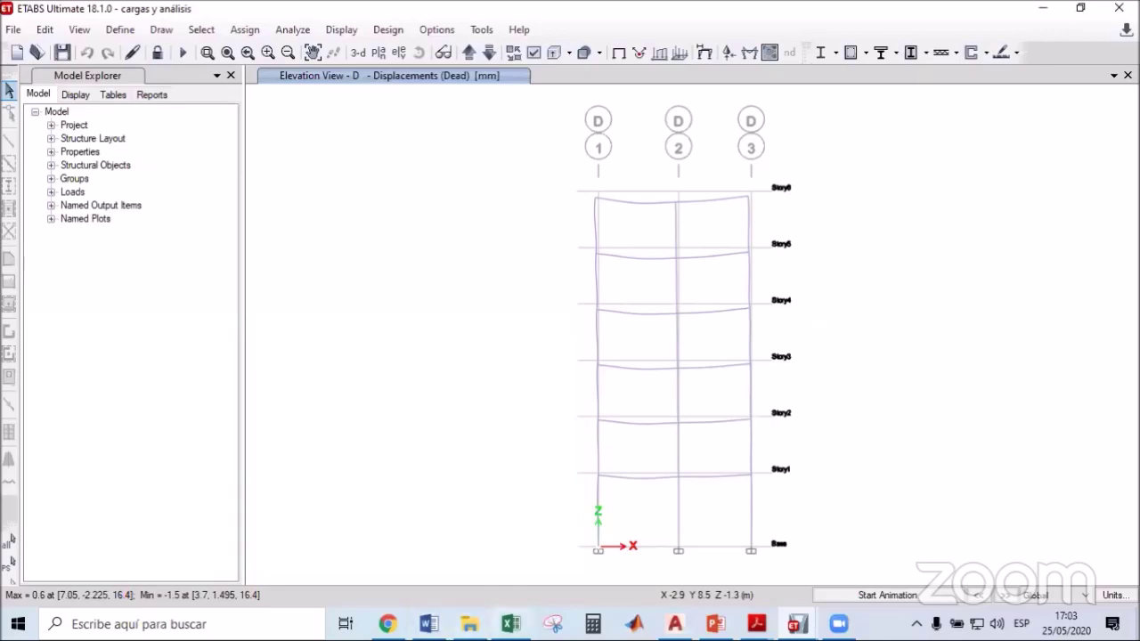
Switch to the ANÁLISIS workbook in Excel, consult the modal table on the EDIFICIO 6 PISOS sheet and return to ETABS.
left_click(510, 623)
left_click(238, 577)
scroll(186, 353, "up", 15)
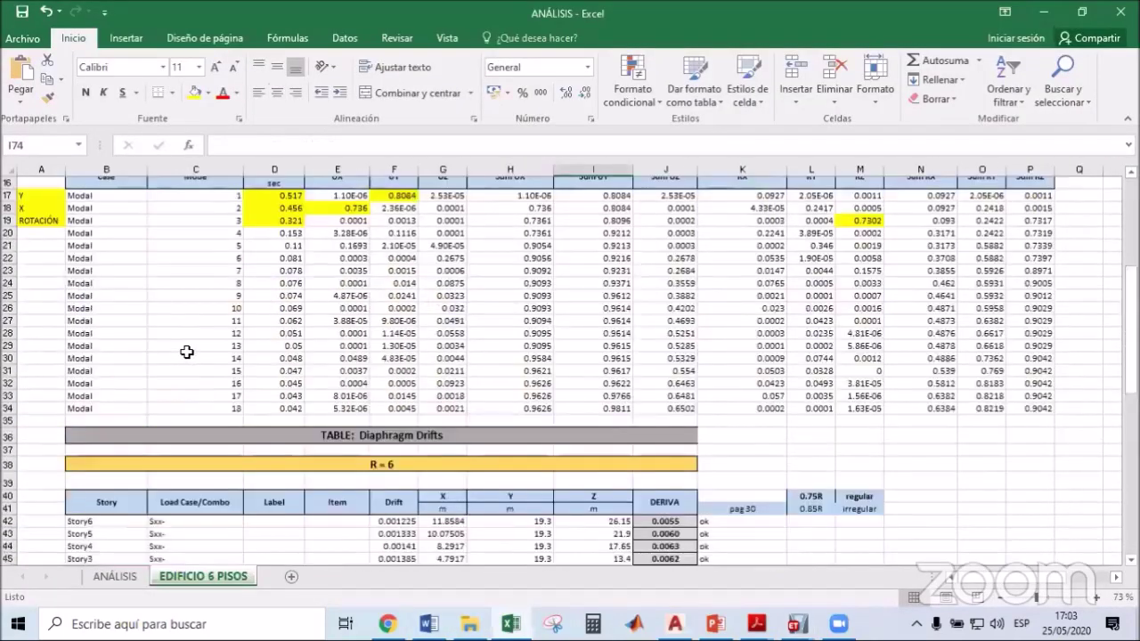
left_click(1040, 13)
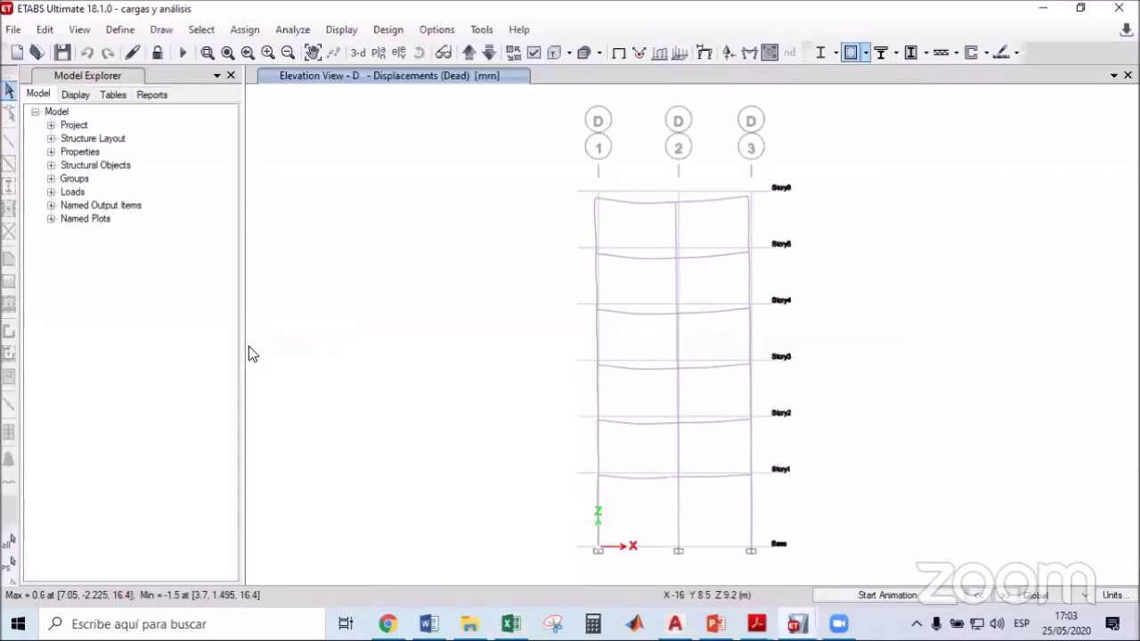
Examine the modes in the Modal Participating Mass Ratios table of the structure output results.
left_click(113, 95)
left_click(51, 138)
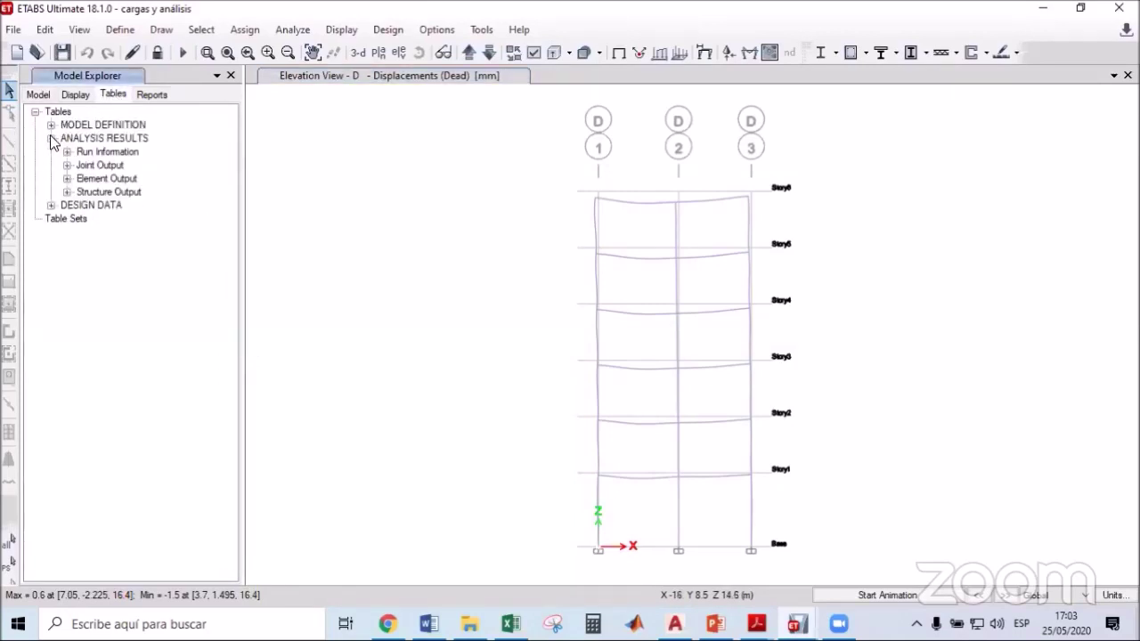
left_click(67, 192)
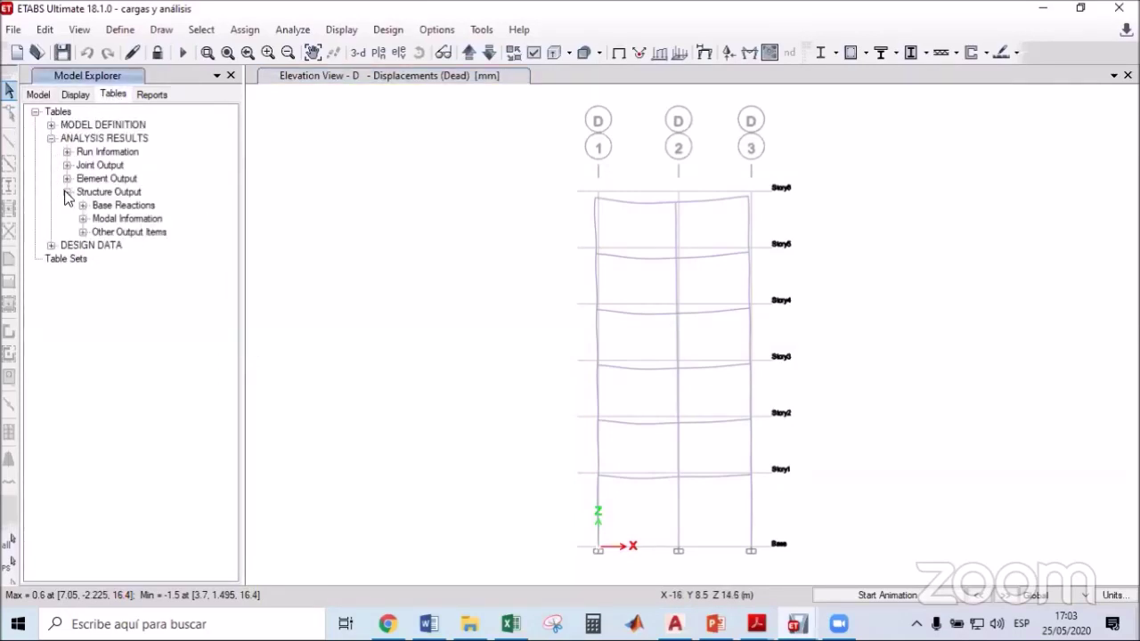
left_click(83, 218)
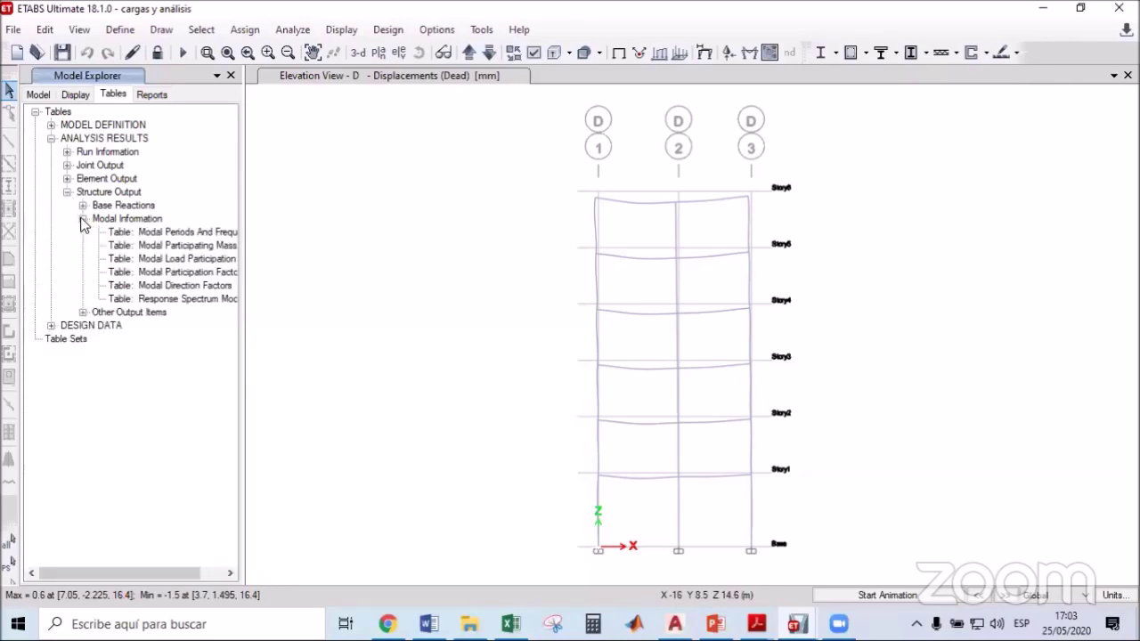
right_click(174, 252)
left_click(254, 258)
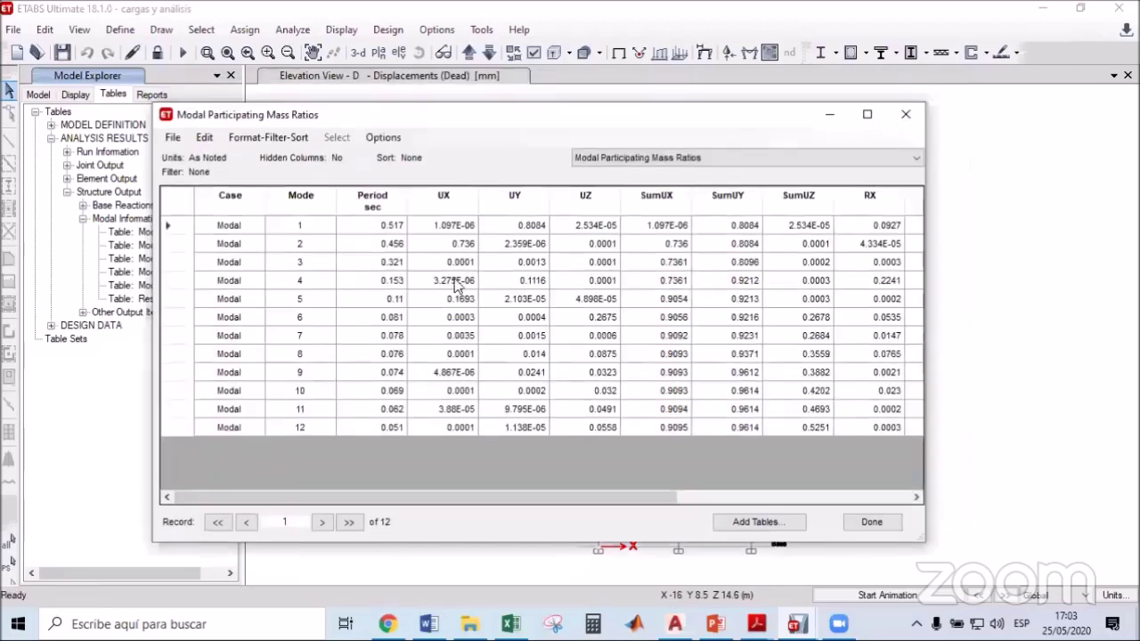
left_click_drag(306, 428, 305, 224)
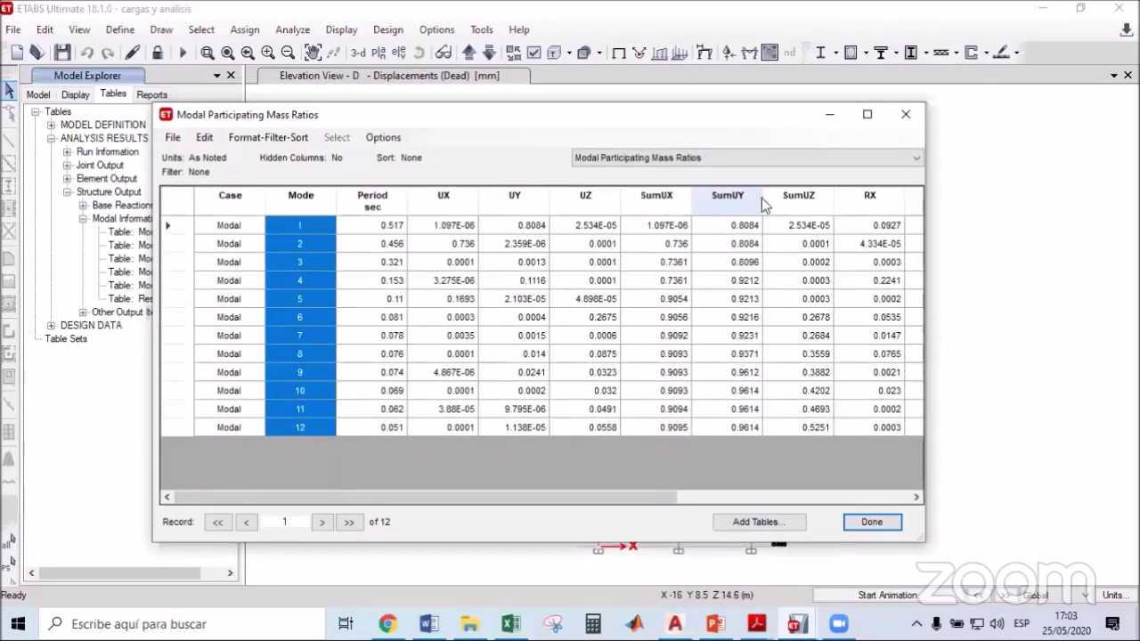
left_click(906, 114)
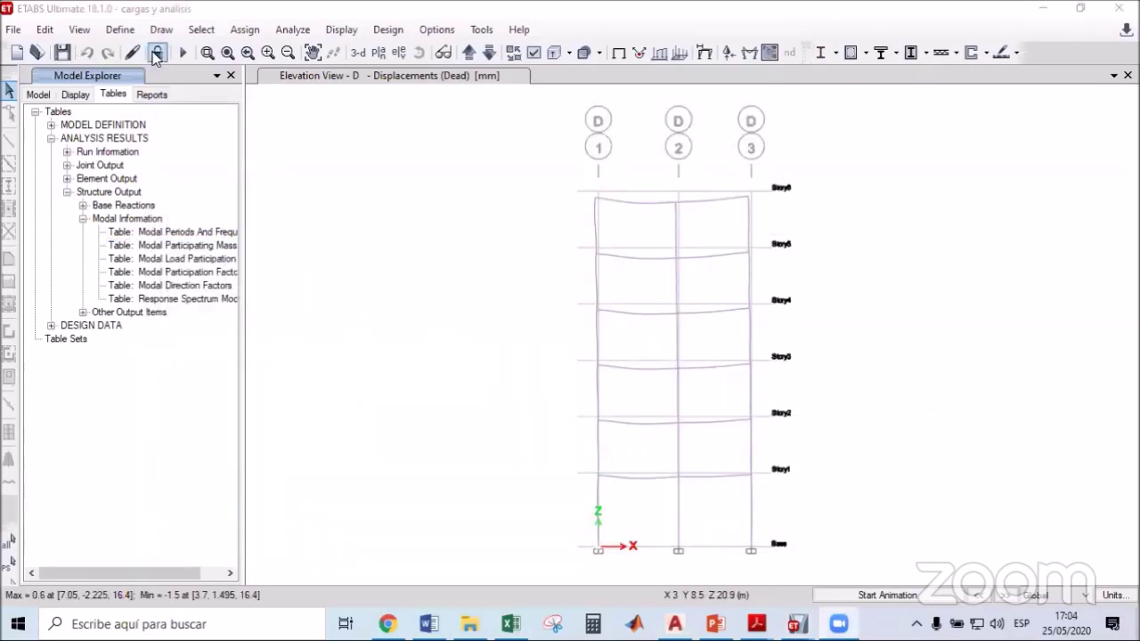
Unlock the model, set the Modal case's maximum number of modes to 18 and rerun the analysis.
left_click(157, 52)
left_click(594, 373)
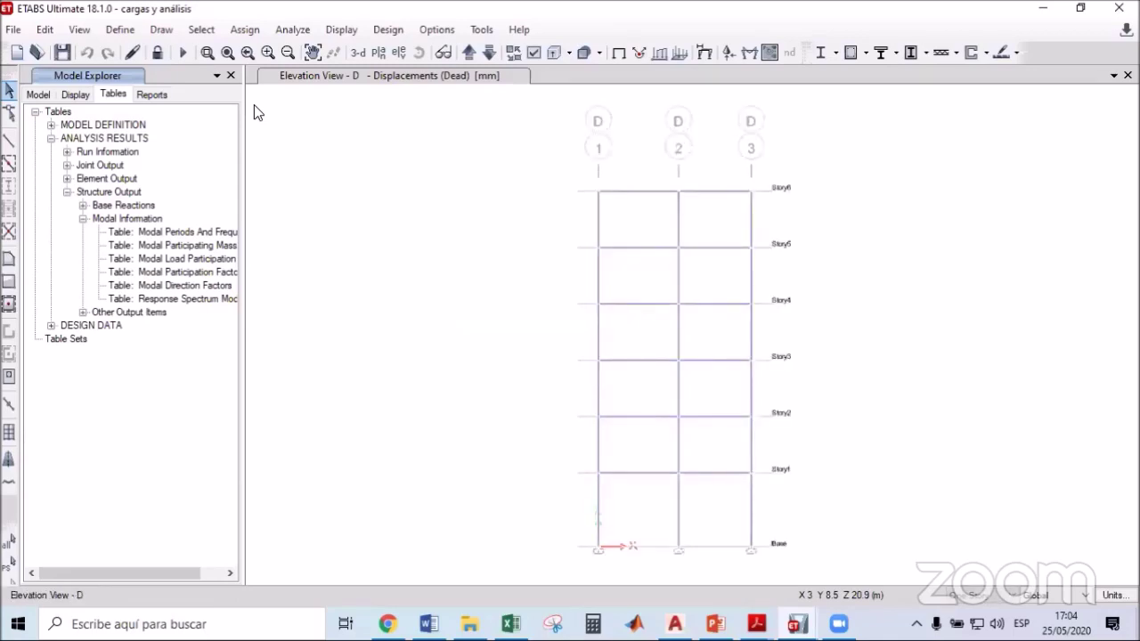
left_click(119, 29)
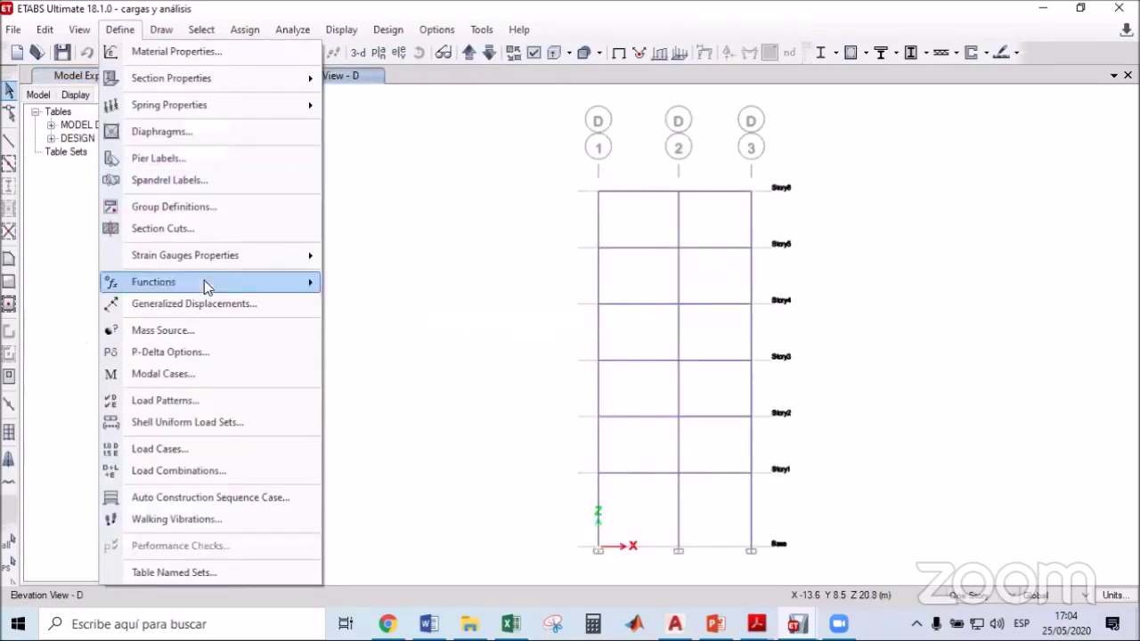
left_click(177, 375)
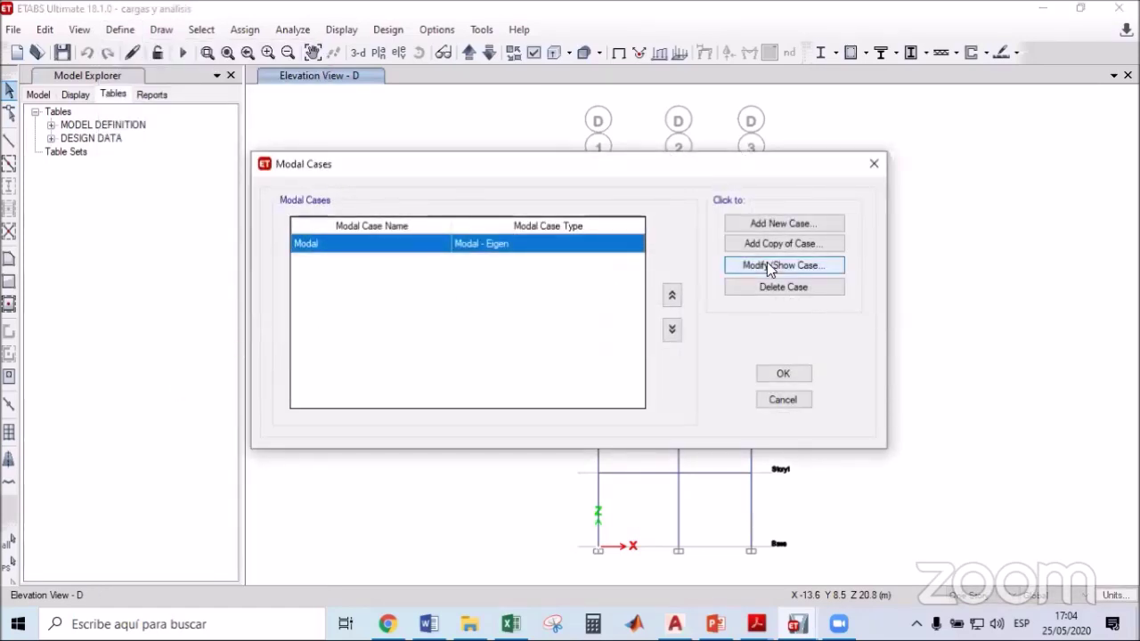
left_click(771, 267)
double_click(671, 330)
type("18")
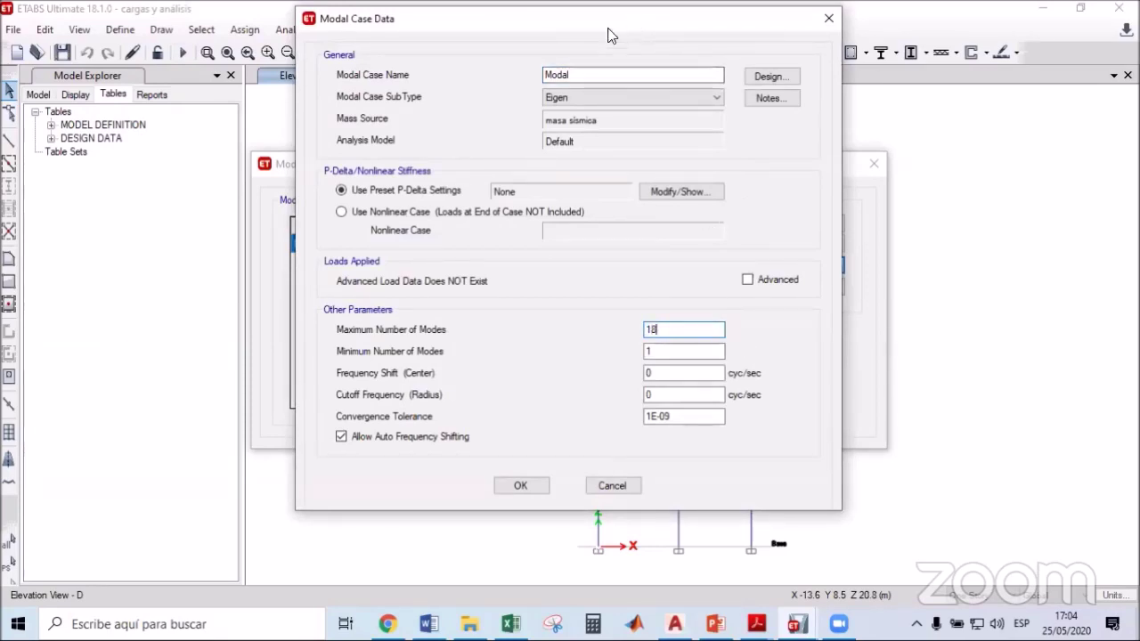
left_click_drag(608, 33, 581, 47)
left_click(494, 500)
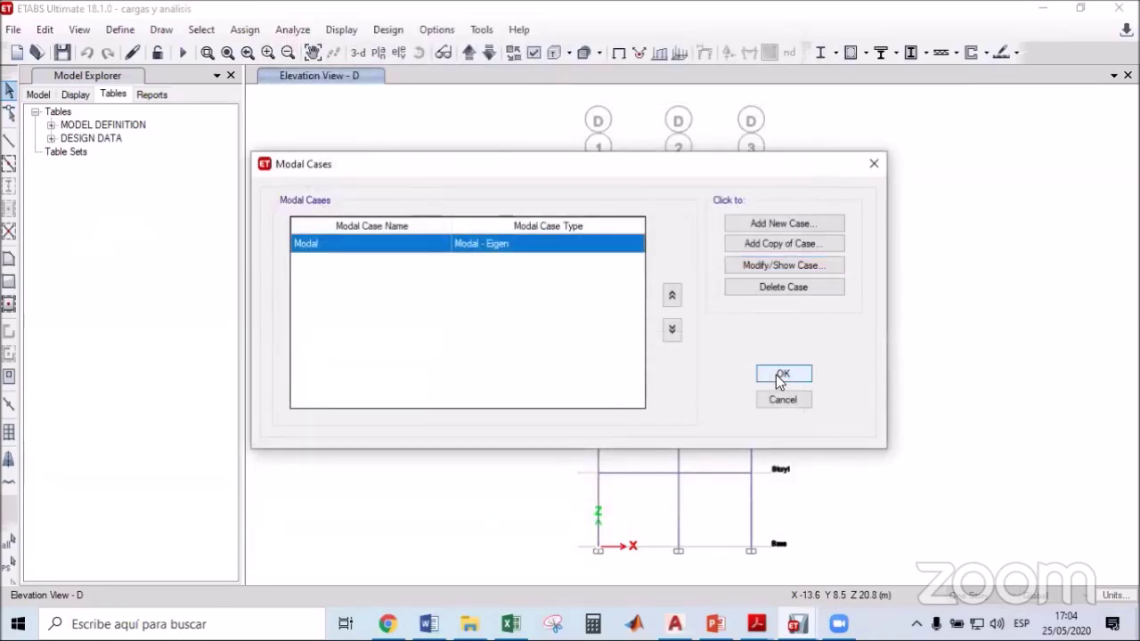
left_click(781, 373)
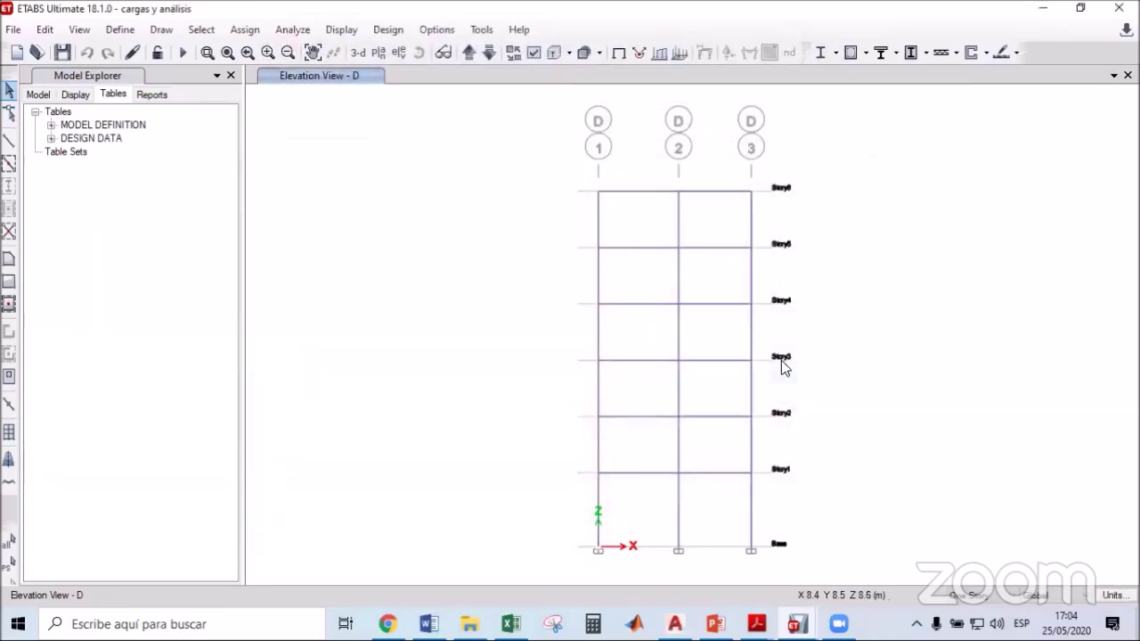
left_click(182, 53)
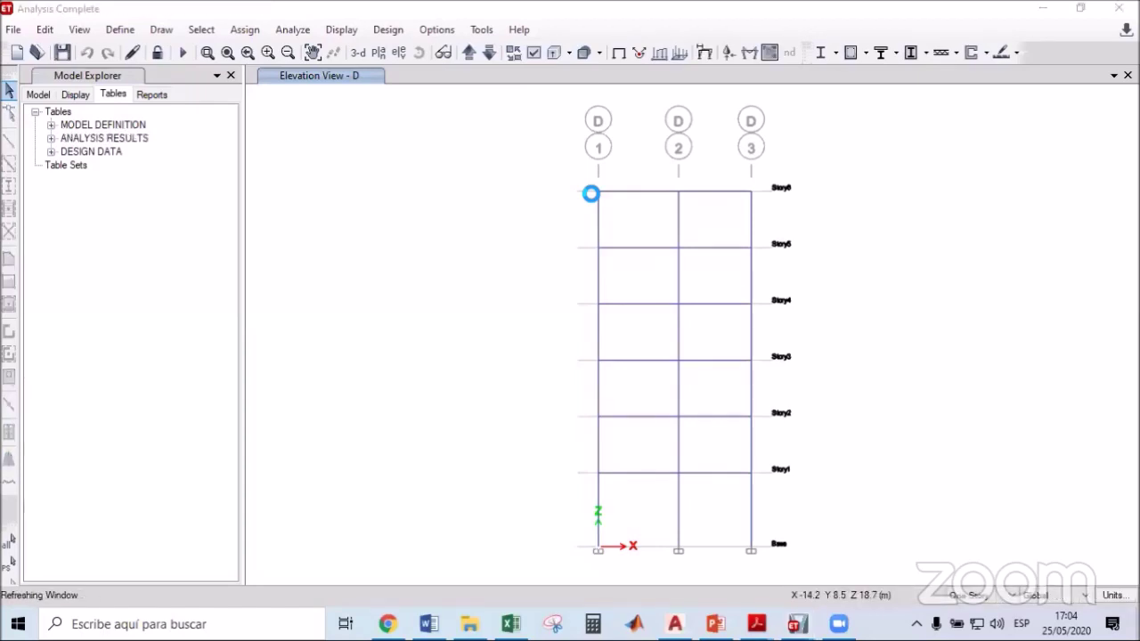
key("F5")
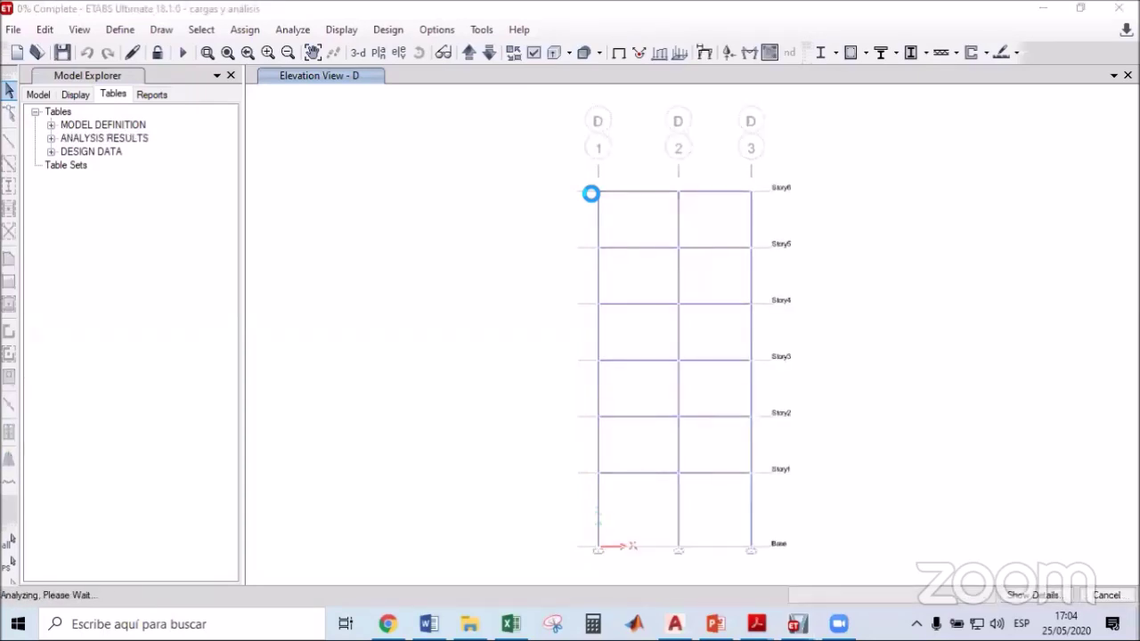
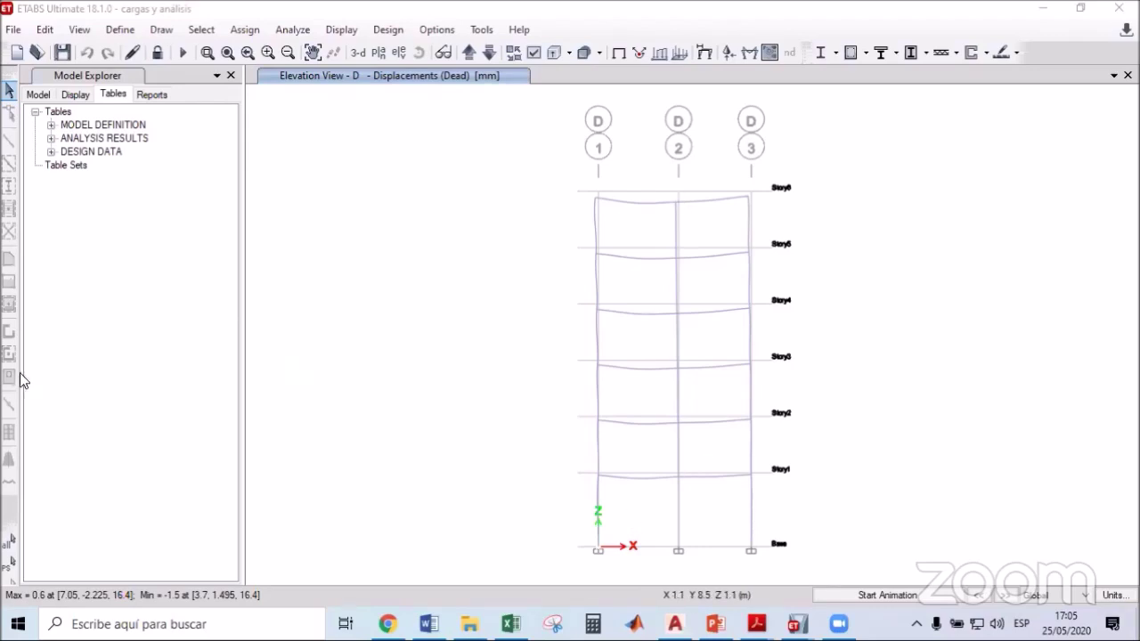
Switch to the ppt ETABS presentation in PowerPoint, consult slide 4 on the session objective and return to ETABS.
key("alt+Tab")
left_click_drag(149, 534, 127, 200)
scroll(127, 207, "up", 4)
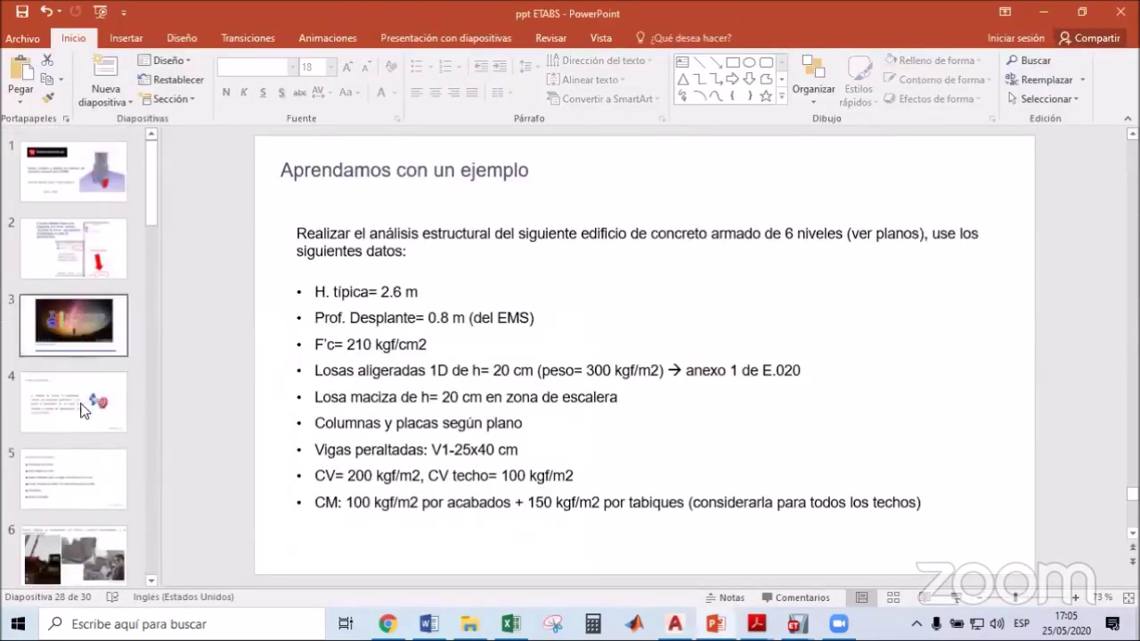
left_click(86, 409)
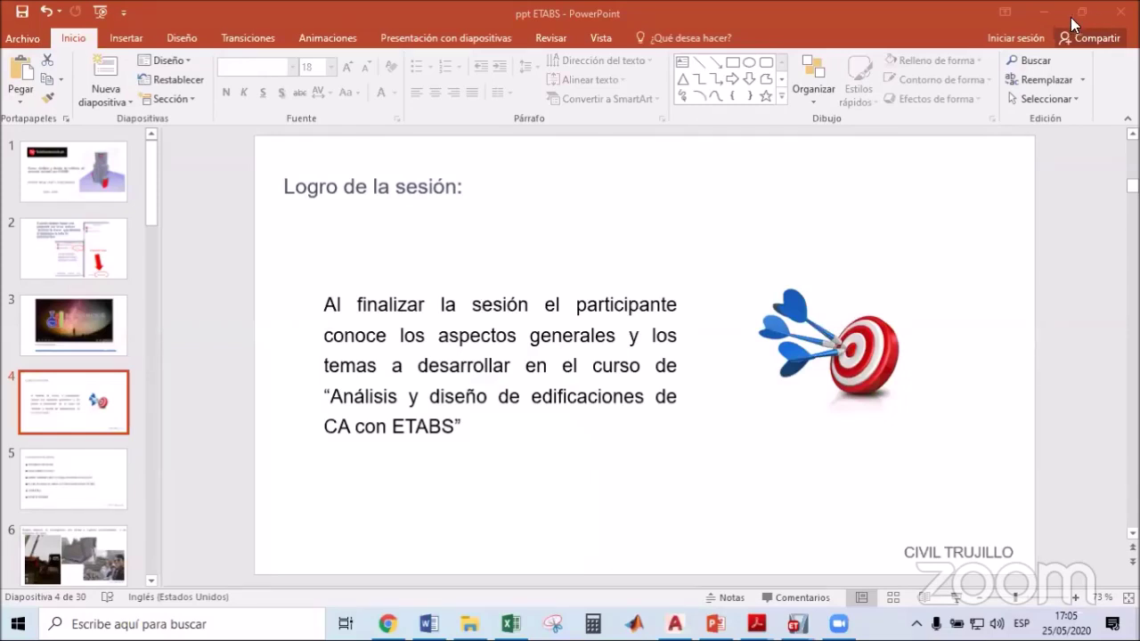
left_click(1044, 10)
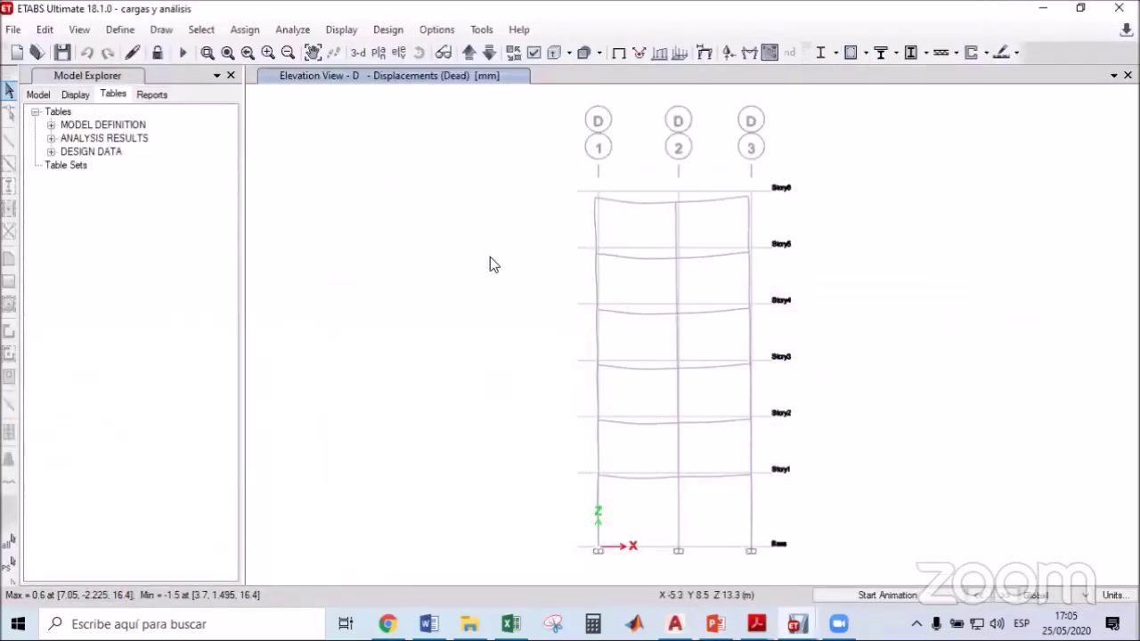
middle_click_drag(491, 262, 362, 261)
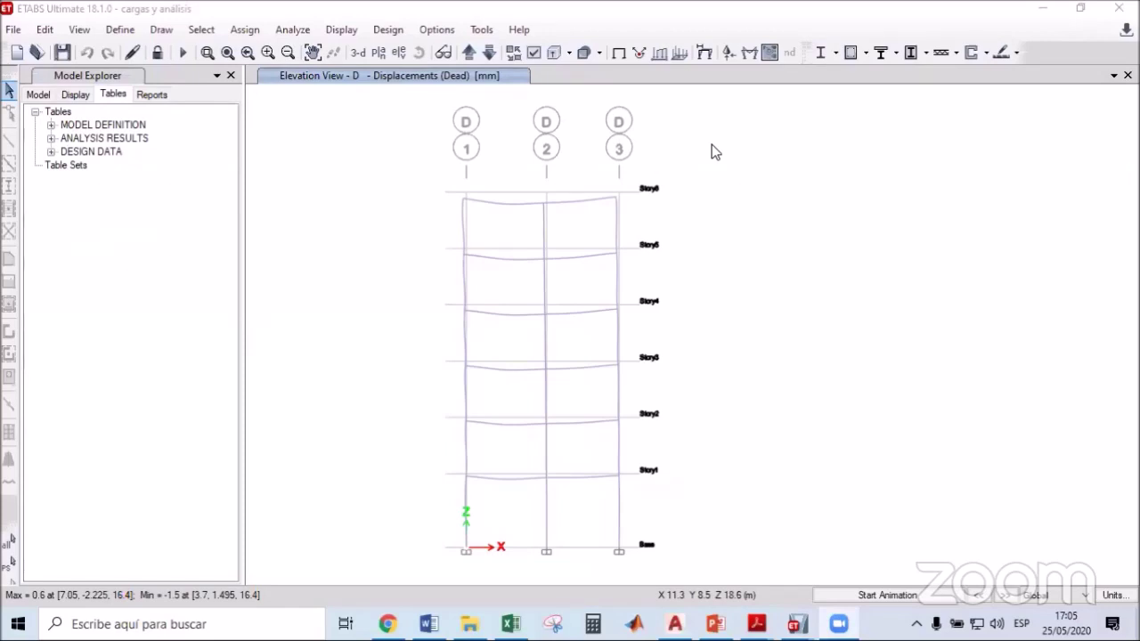
middle_click_drag(429, 291, 437, 293)
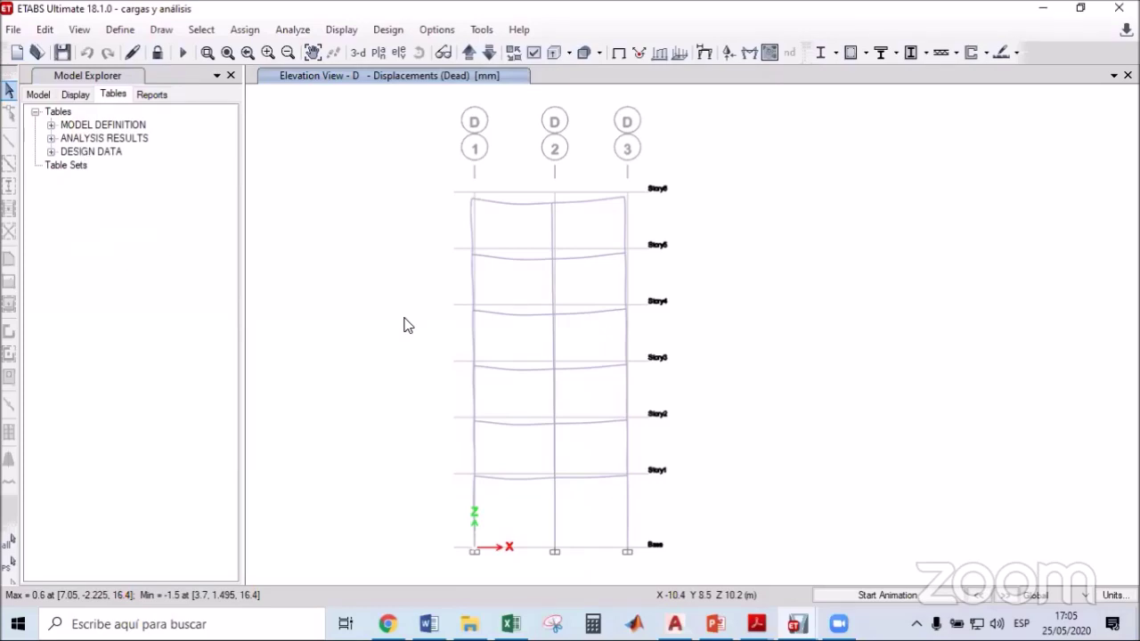
Show the Modal Participating Mass Ratios table from the structure output's modal information and copy all its rows.
left_click(51, 138)
left_click(66, 191)
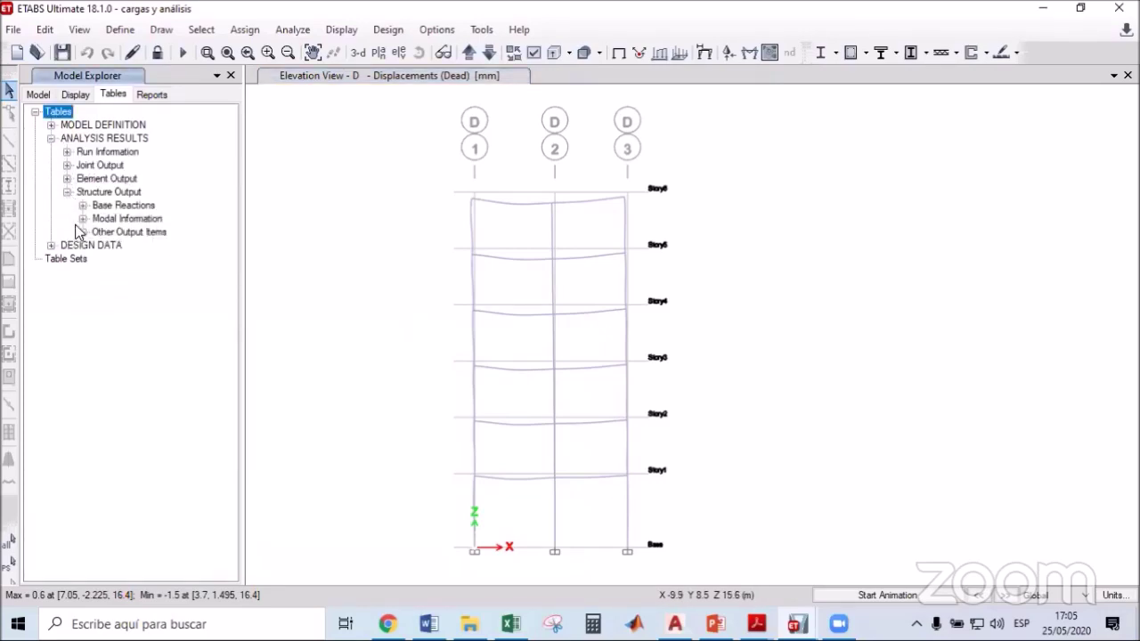
left_click(83, 218)
right_click(150, 244)
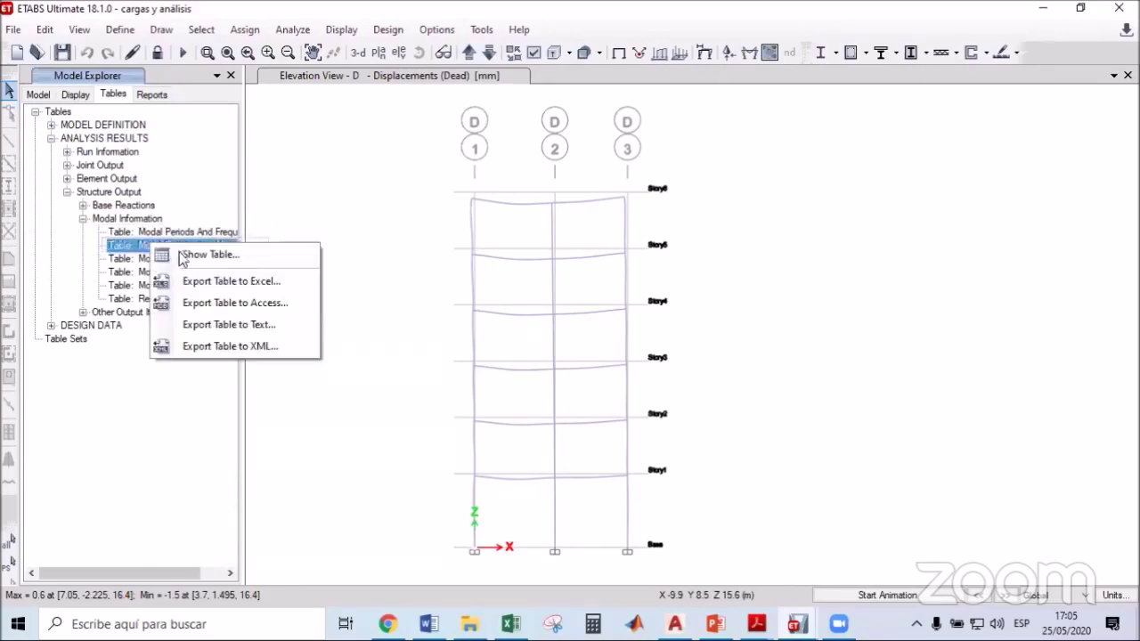
left_click(232, 255)
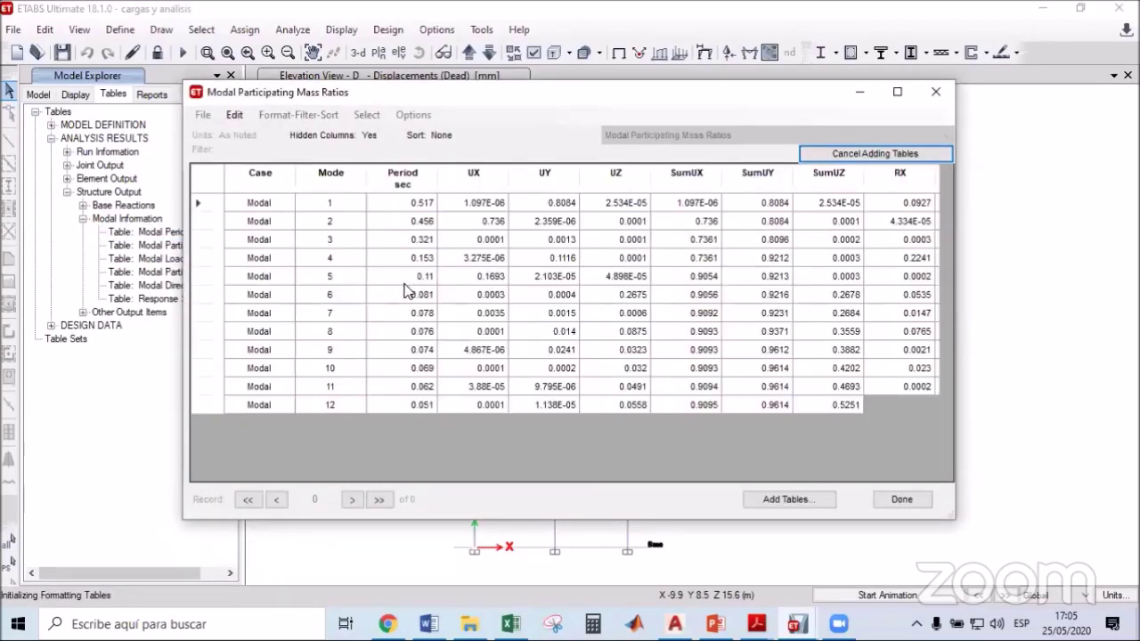
left_click_drag(270, 203, 944, 472)
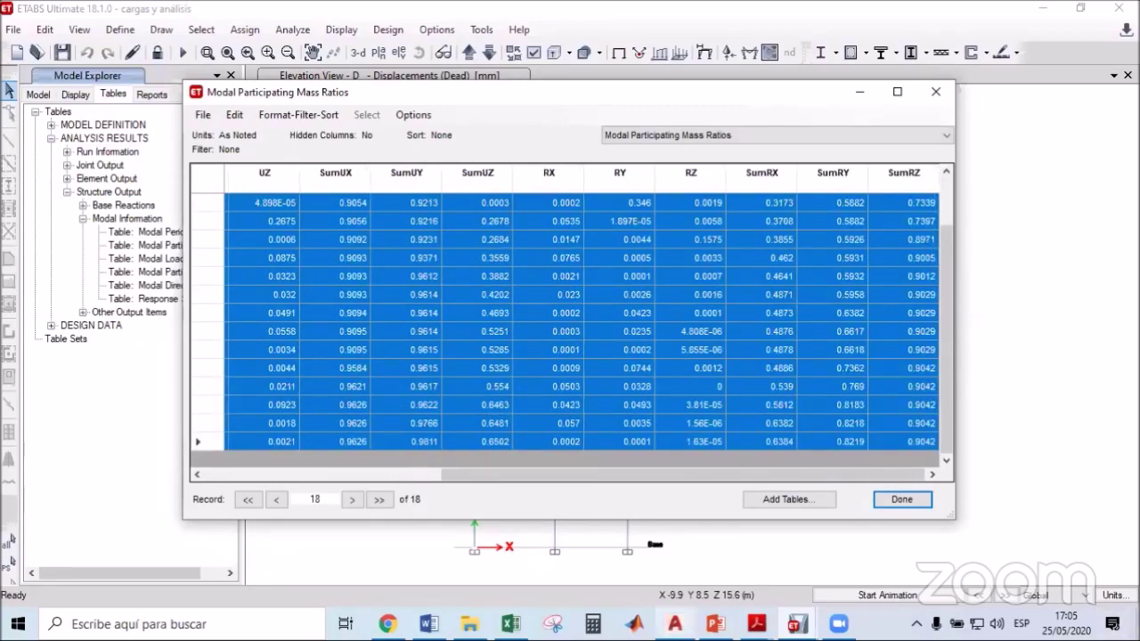
Switch to the ANÁLISIS workbook in Excel and paste the copied modal rows from cell B17 of the EDIFICIO 6 PISOS sheet.
left_click(511, 624)
left_click(119, 355)
key("ctrl+v")
scroll(308, 414, "down", 2)
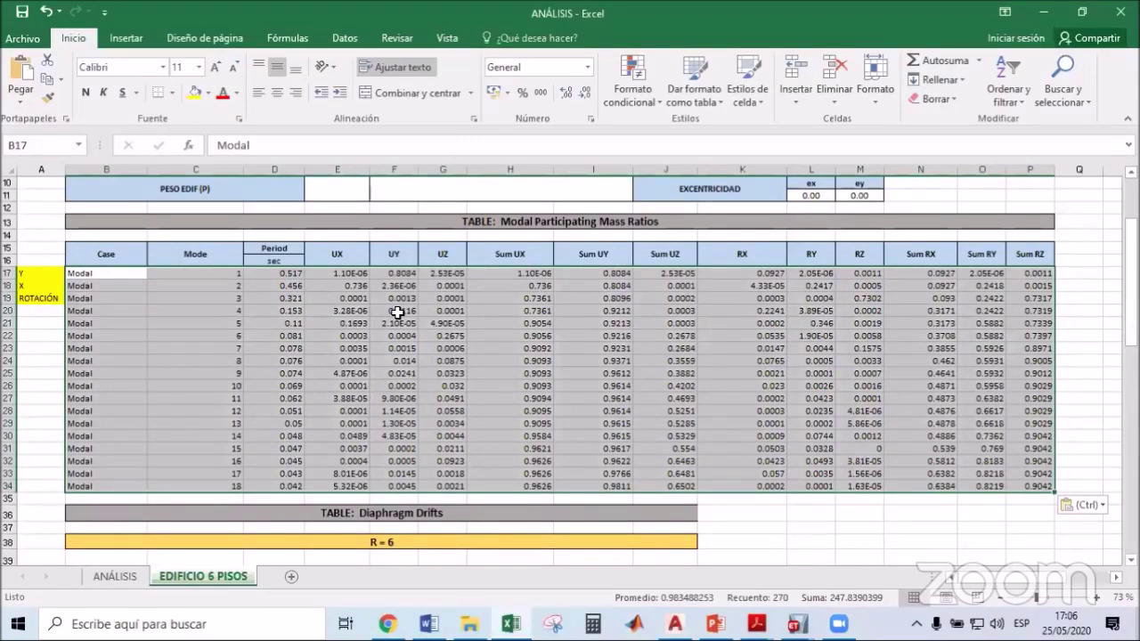
Fill the UY ratio, period and mode number cells of mode 1 (F17, D17 and C17) in yellow.
left_click(397, 312)
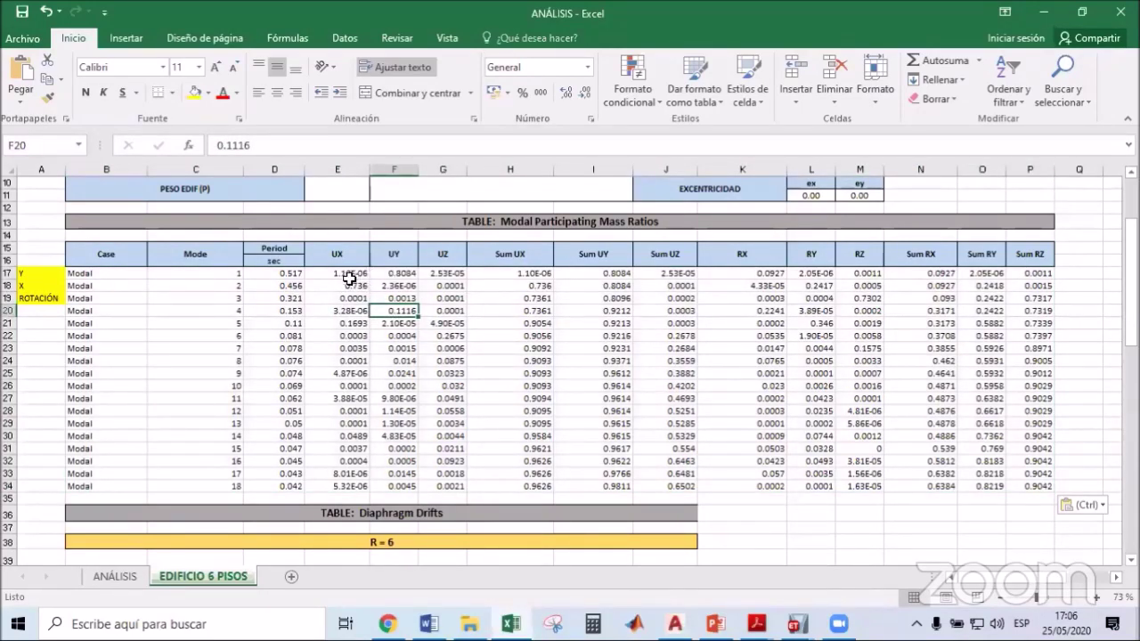
left_click_drag(342, 275, 450, 486)
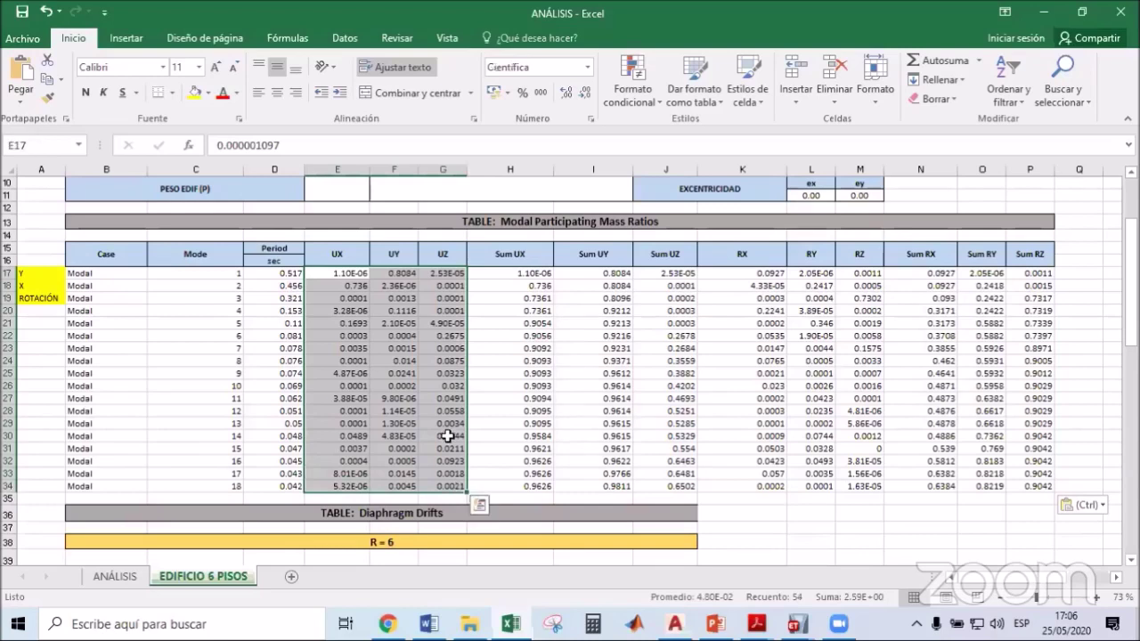
left_click(392, 273)
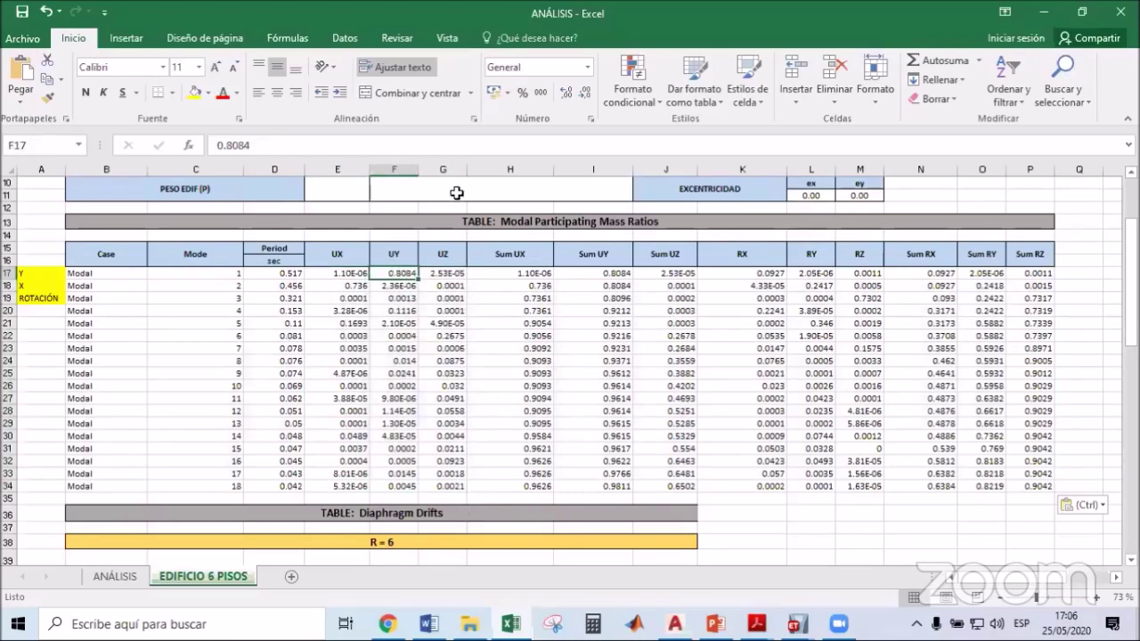
left_click(192, 94)
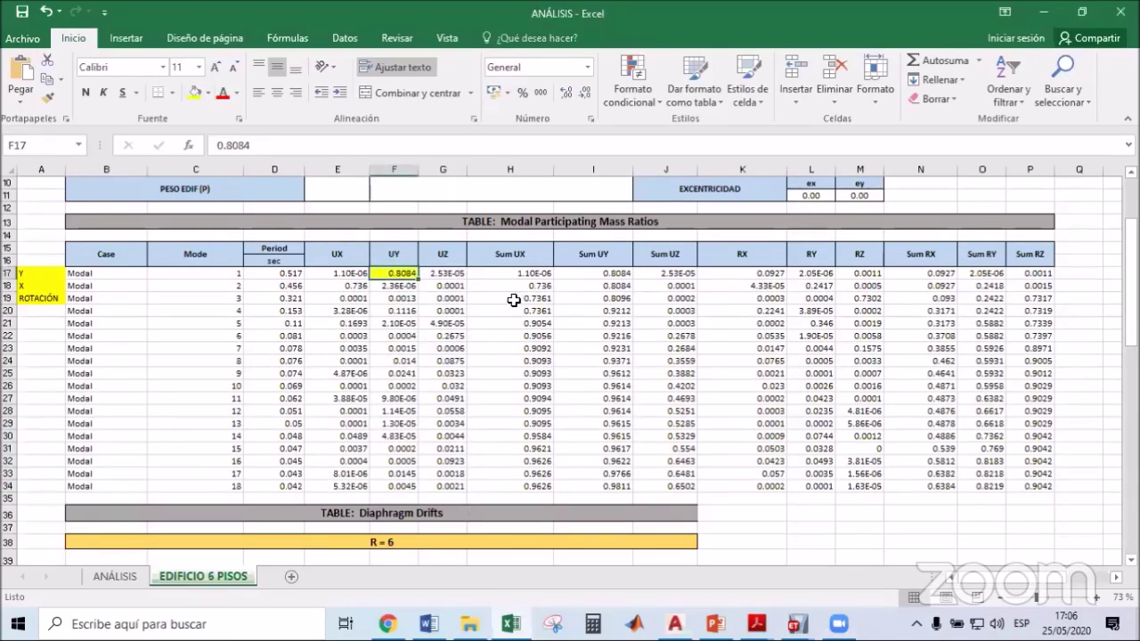
left_click(278, 273)
left_click(193, 93)
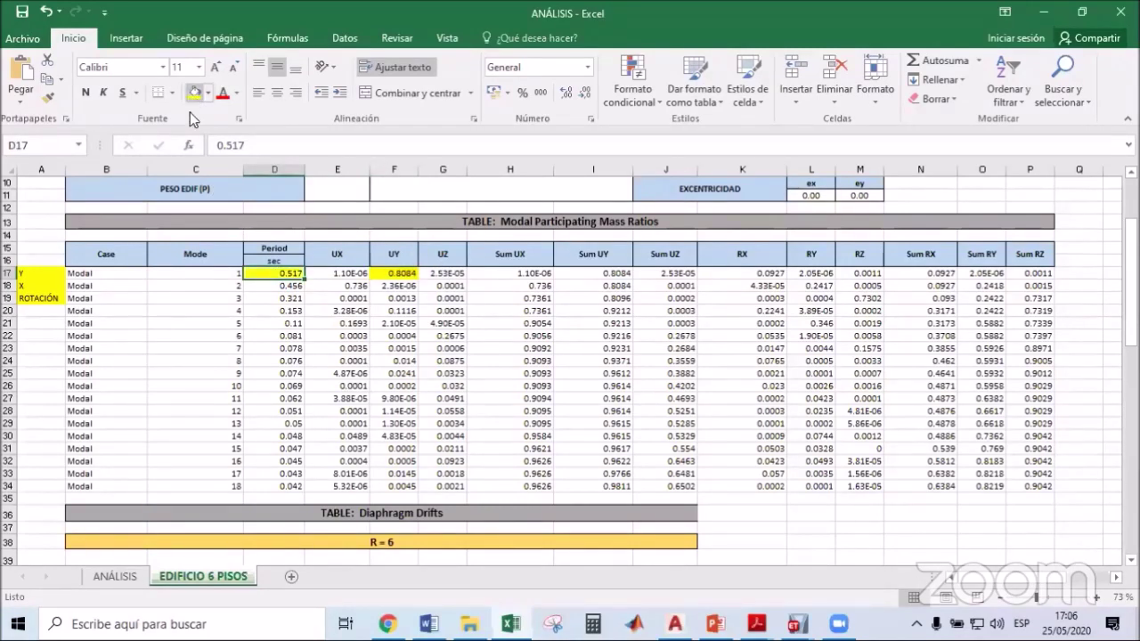
left_click(222, 274)
left_click(193, 94)
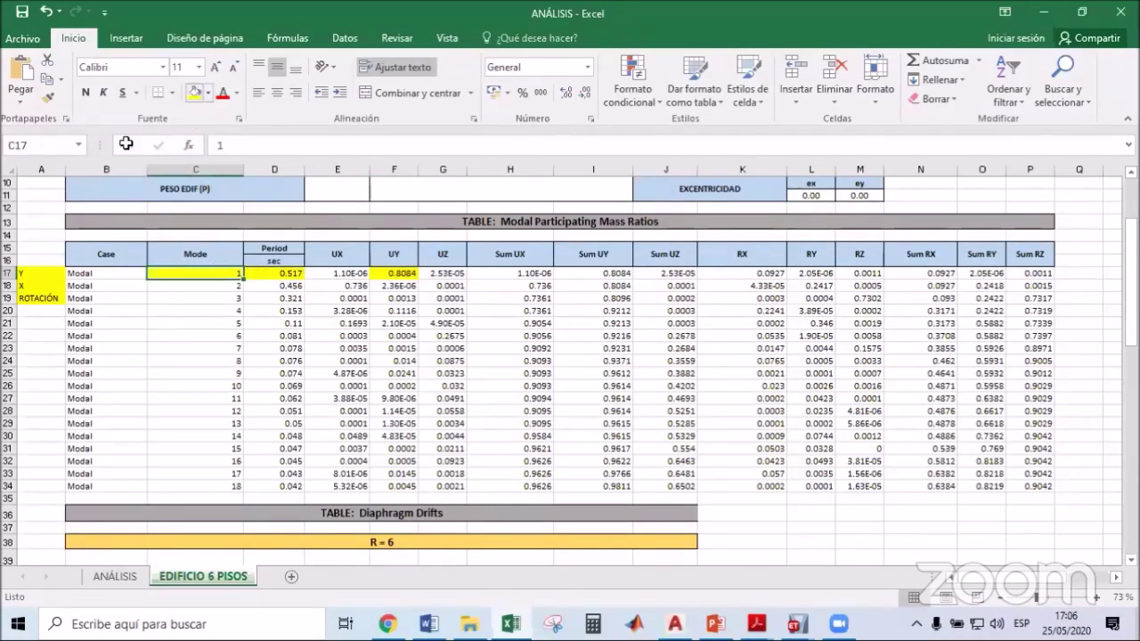
left_click(42, 269)
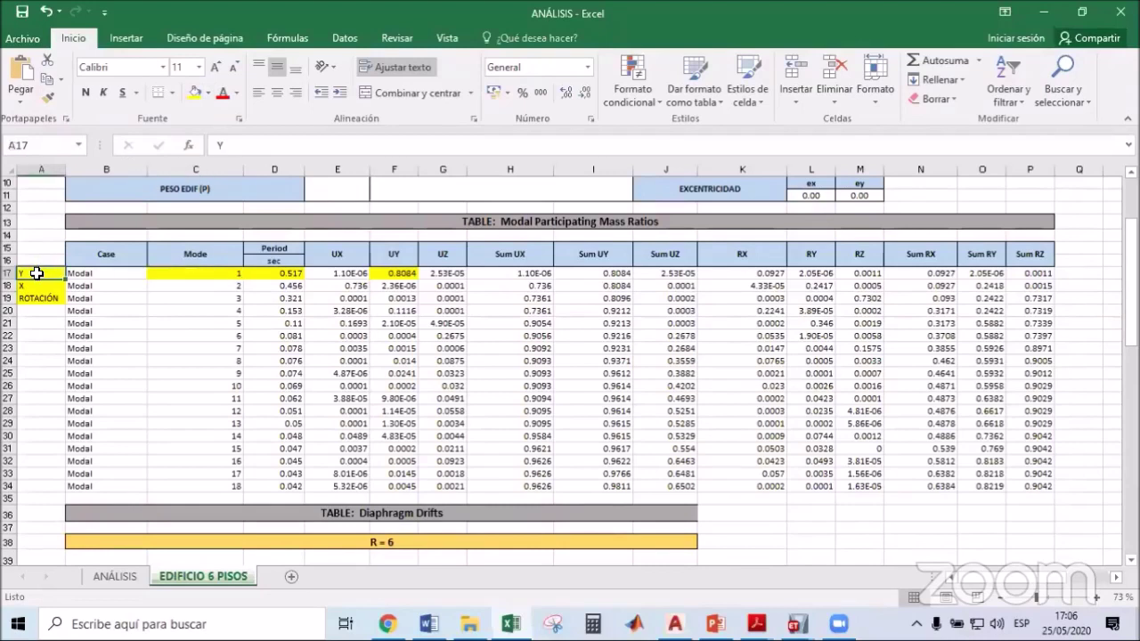
Fill the UX ratio of mode 2 (E18) in yellow and check its row against the X label.
left_click(360, 284)
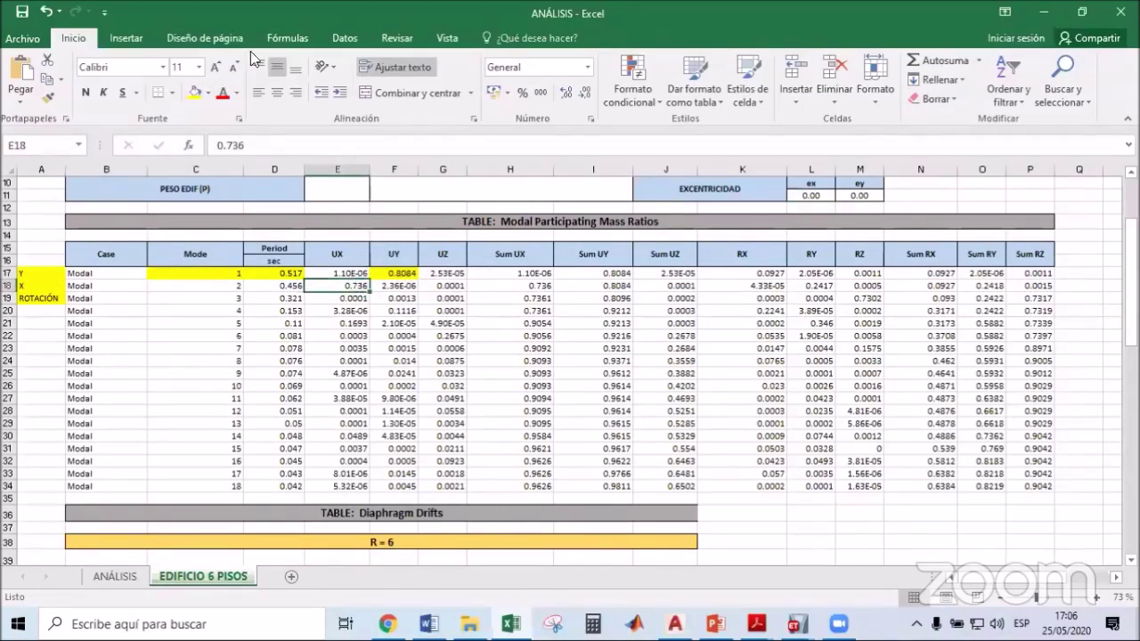
left_click(193, 93)
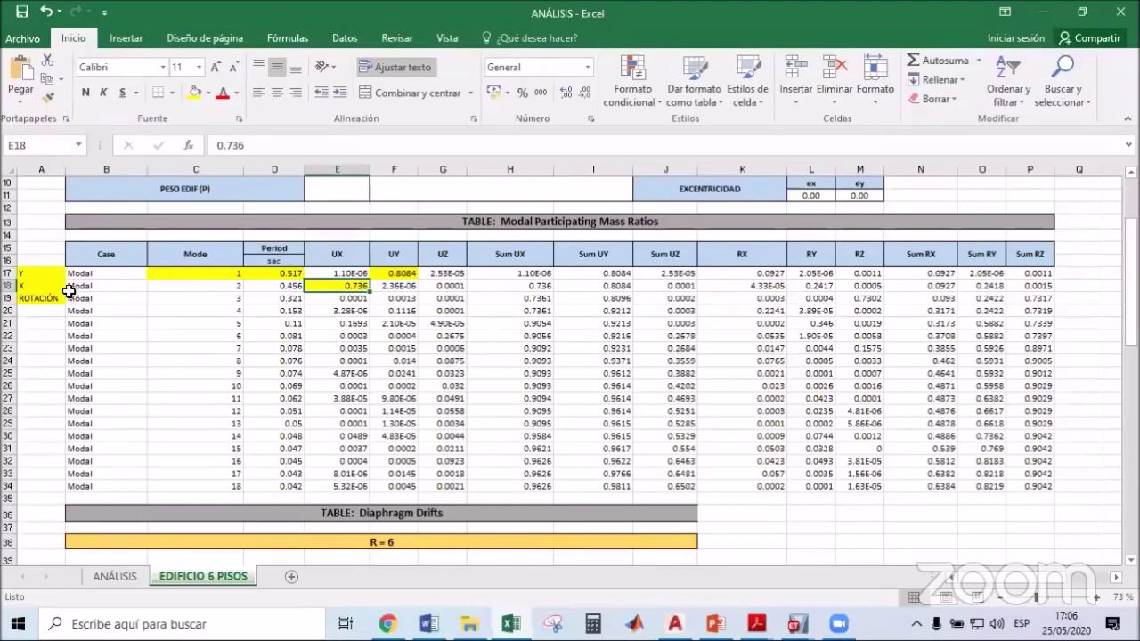
left_click_drag(42, 285, 341, 283)
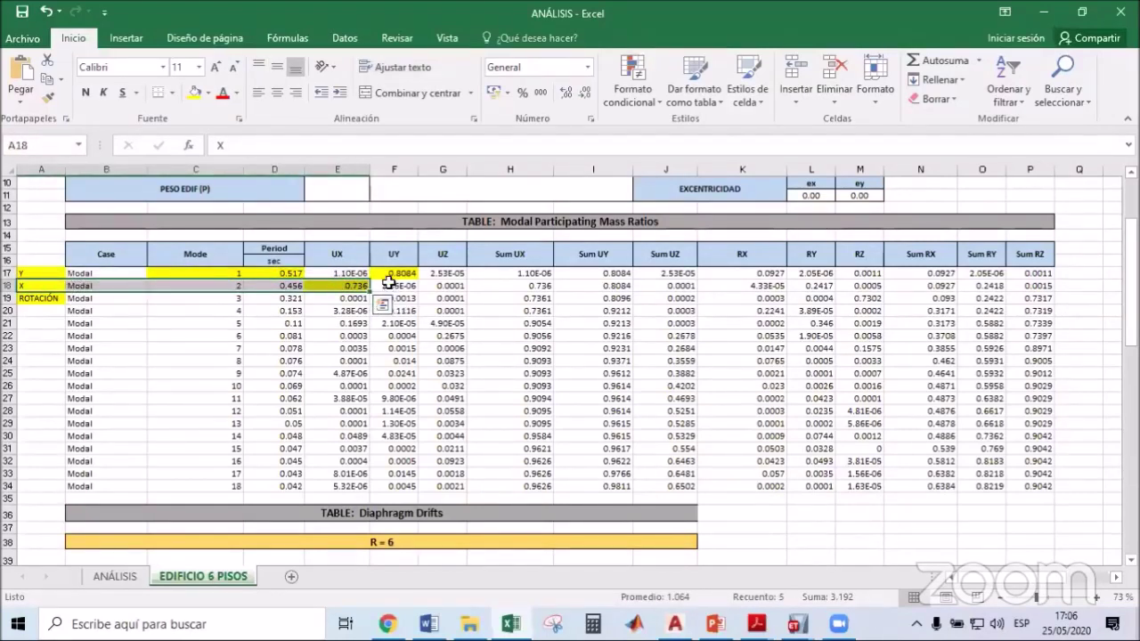
Review the translational and rotational ratio columns and fill the RZ ratio of mode 3 (M19) in yellow.
left_click_drag(335, 253, 448, 436)
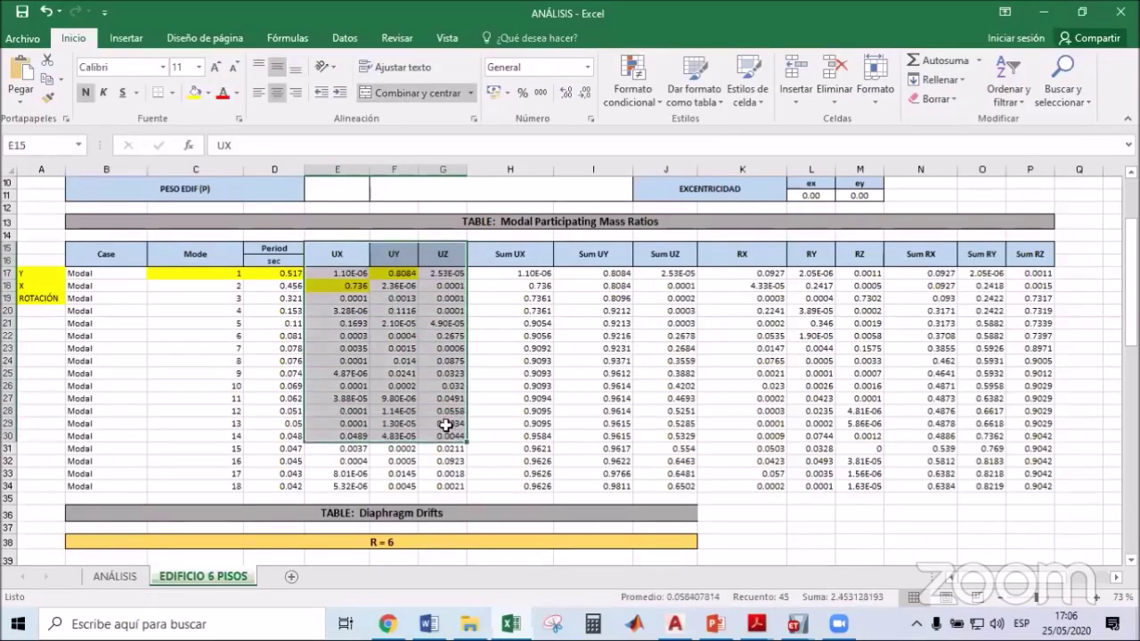
left_click_drag(744, 254, 847, 417)
left_click_drag(511, 255, 668, 464)
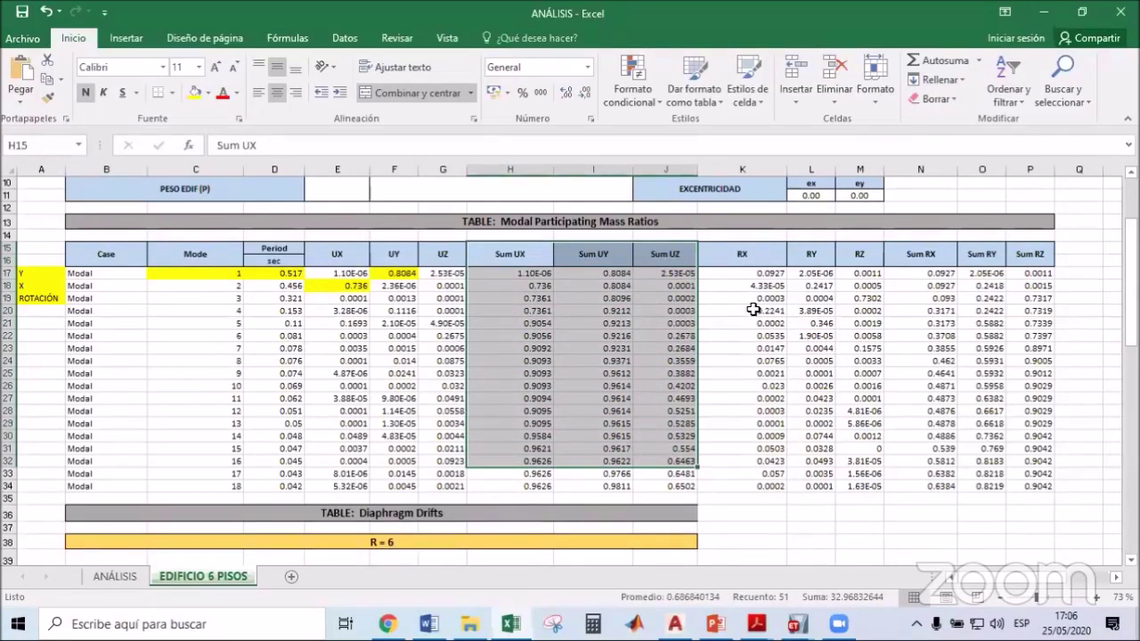
left_click_drag(742, 256, 862, 340)
left_click_drag(862, 298, 755, 300)
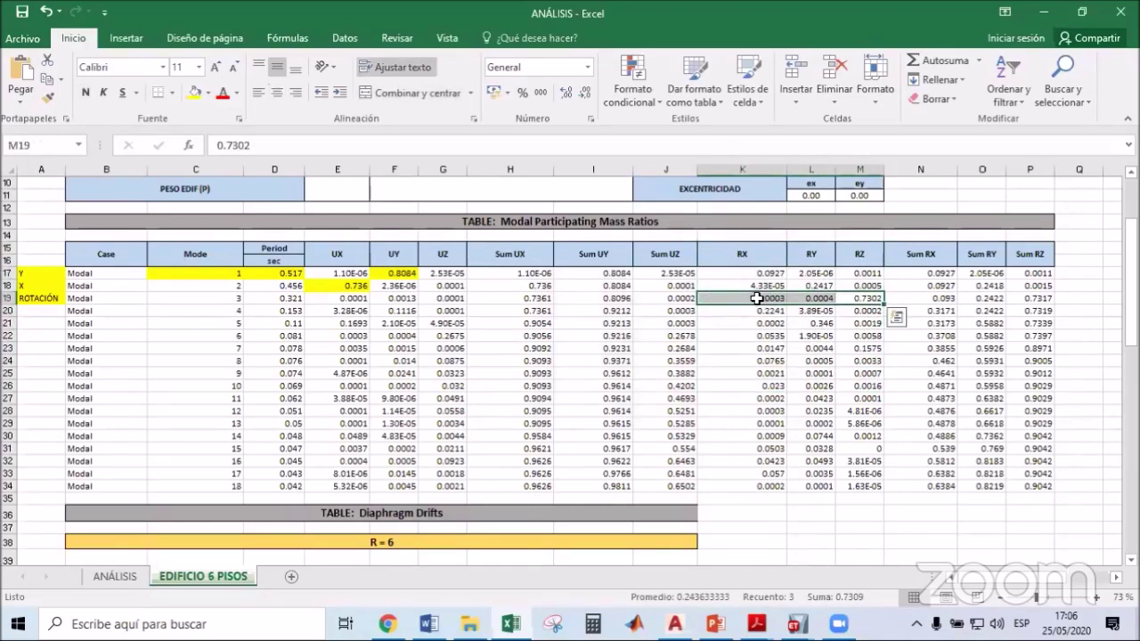
left_click(860, 297)
left_click(191, 92)
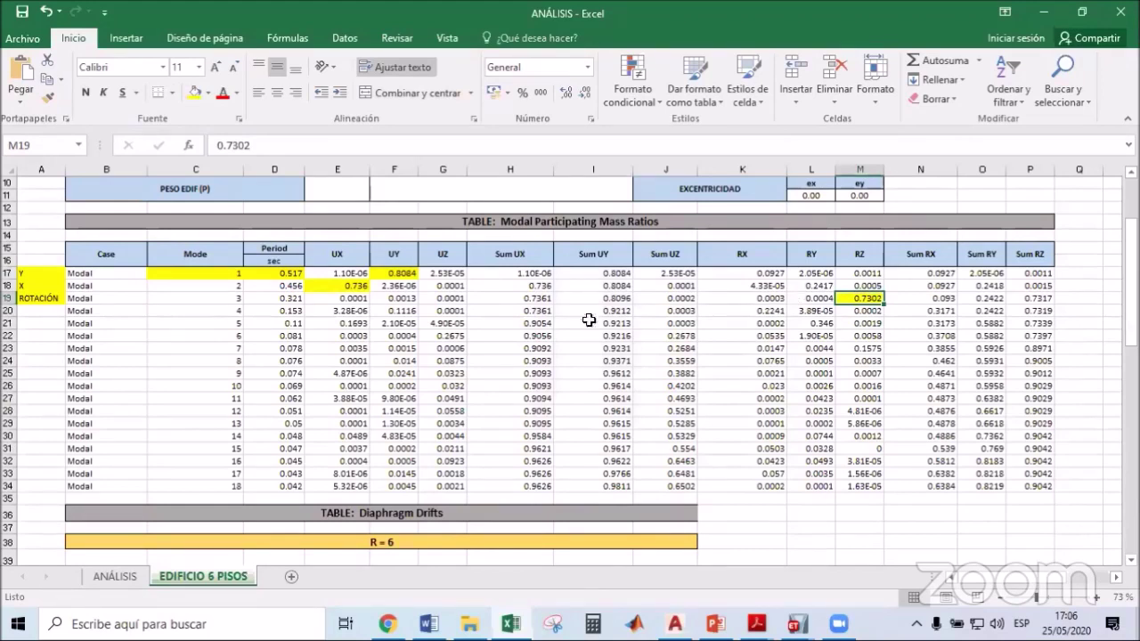
mouse_move(404, 272)
left_mouse_down()
mouse_move(55, 273)
mouse_move(395, 285)
left_mouse_up()
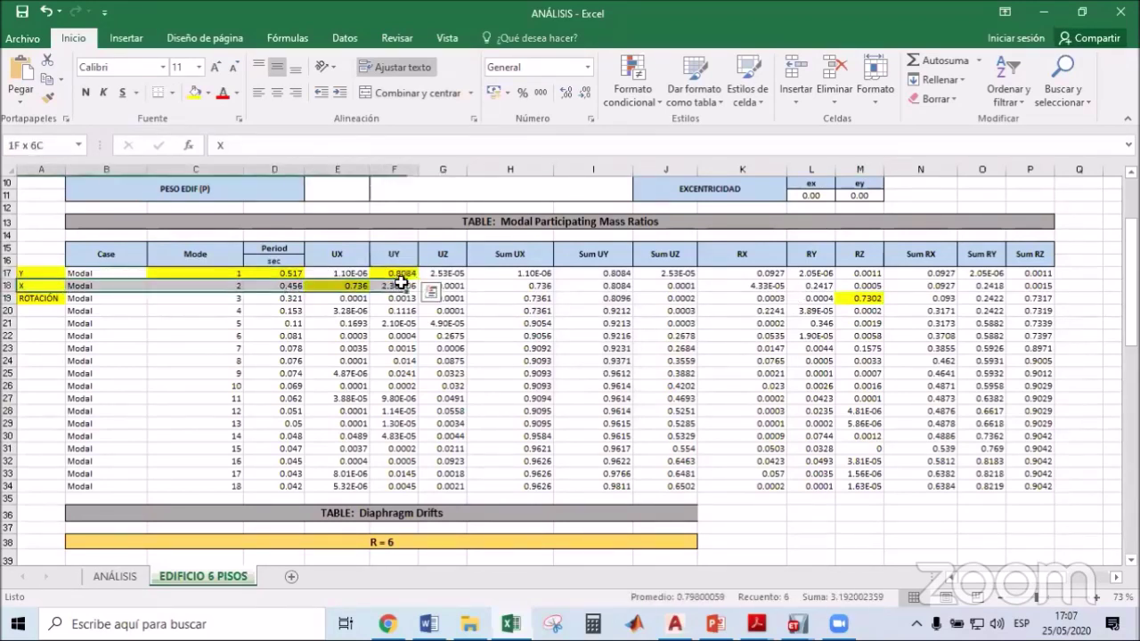
left_click(24, 302)
left_click_drag(24, 302, 829, 296)
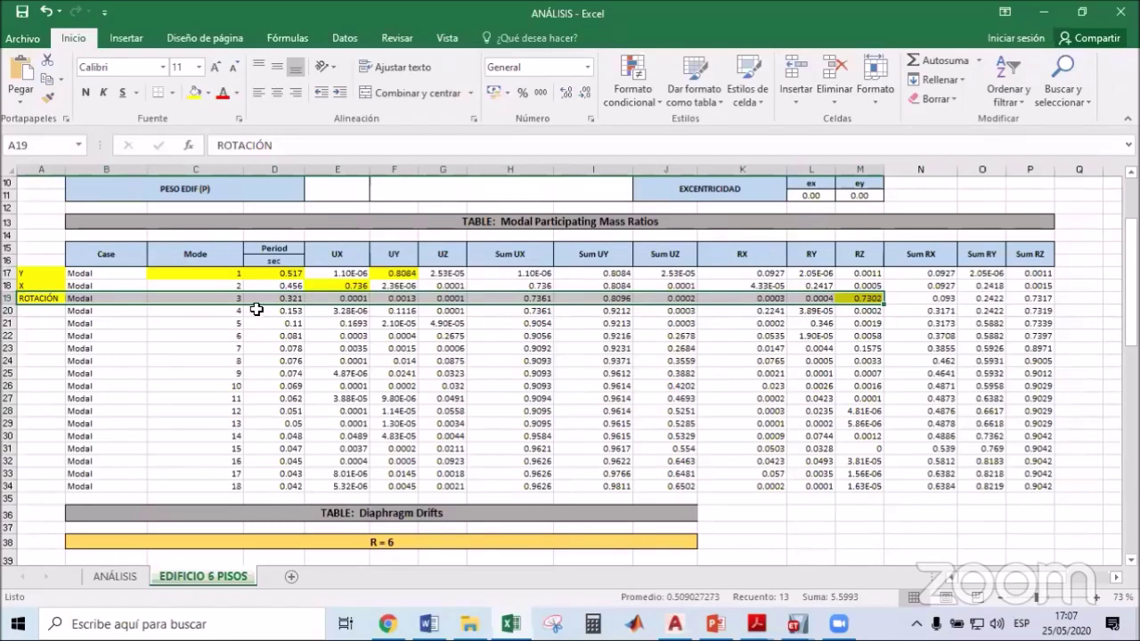
Fill the periods of modes 2 and 3 (D18:D19) in yellow.
left_click_drag(285, 298, 285, 286)
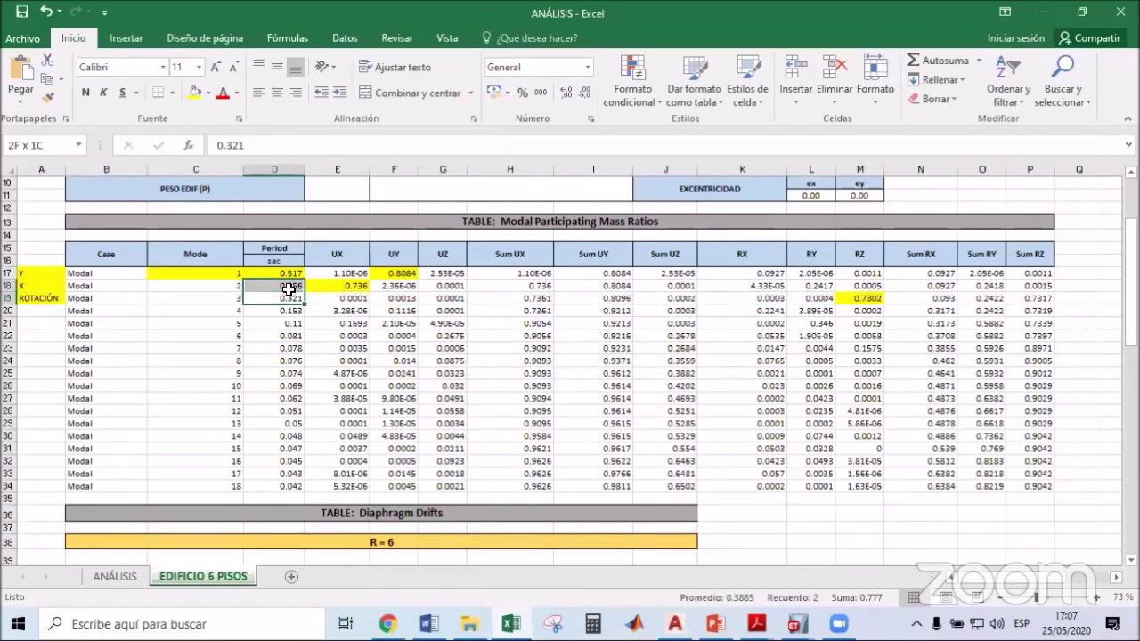
left_click(192, 97)
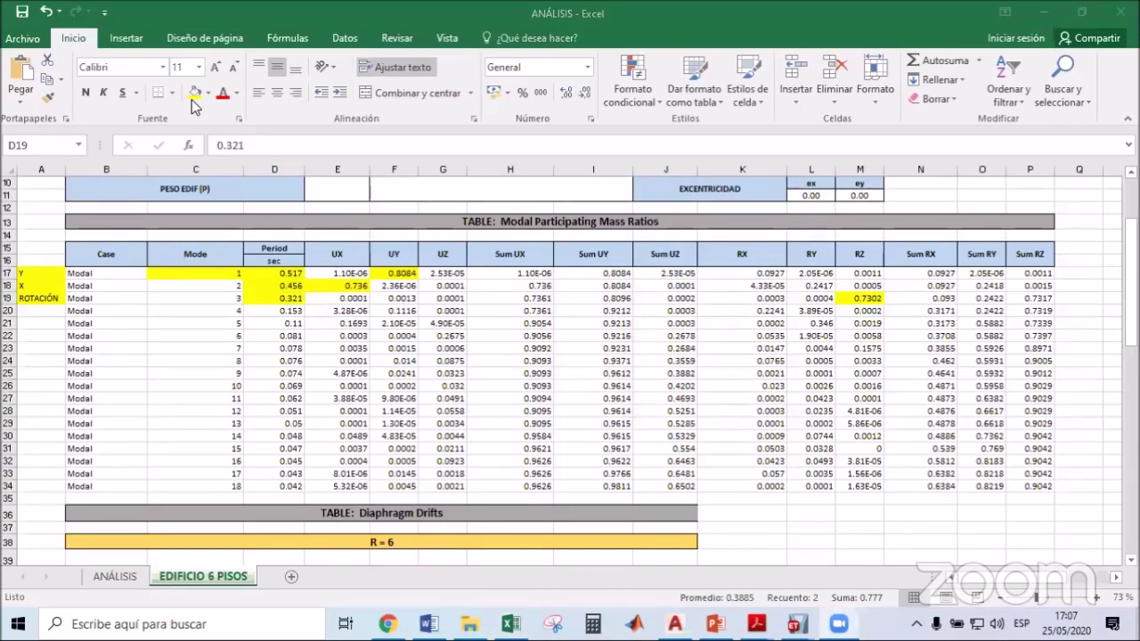
left_click(288, 294)
Compare the modal periods of the first three modes with the static period T = hn / CT on the ANÁLISIS sheet.
left_click_drag(276, 272, 282, 282)
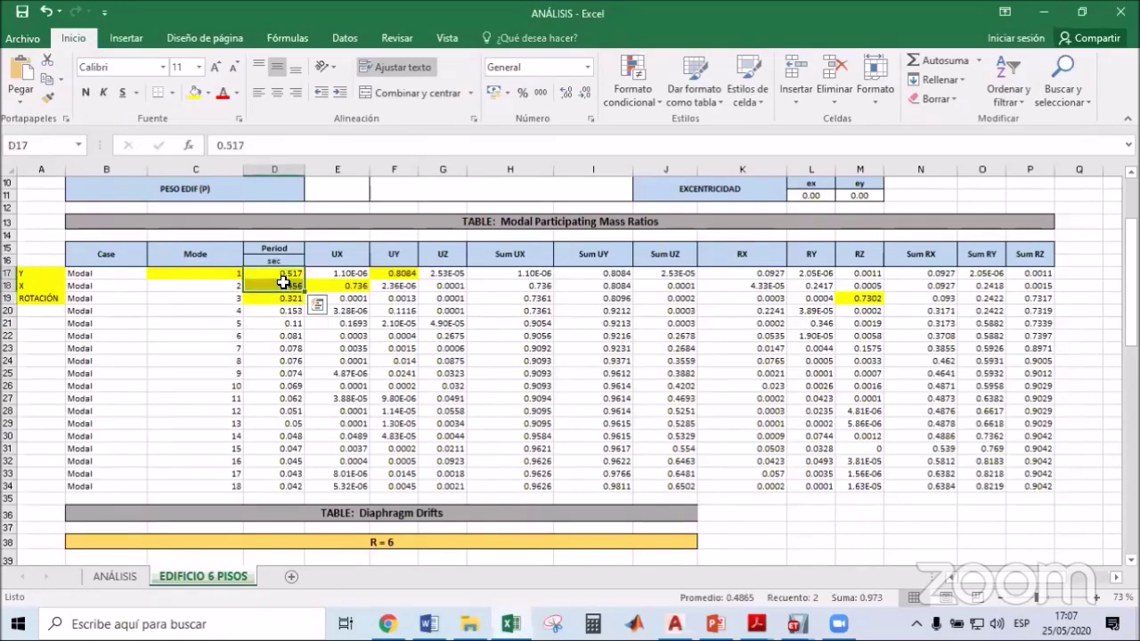
left_click(129, 579)
scroll(241, 374, "up", 4)
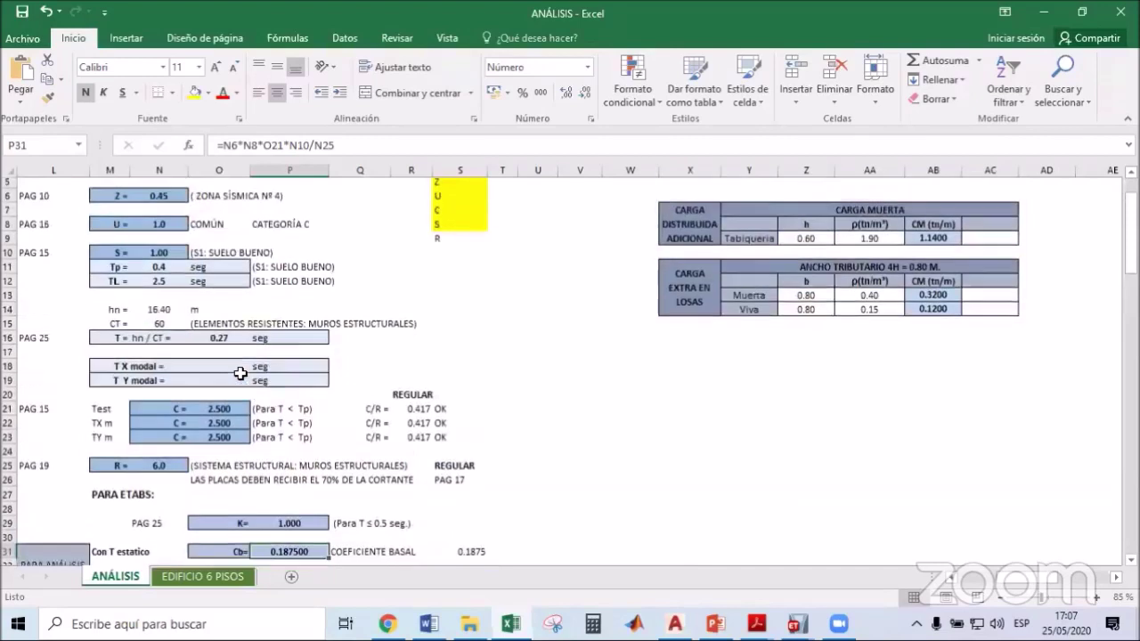
left_click(211, 341)
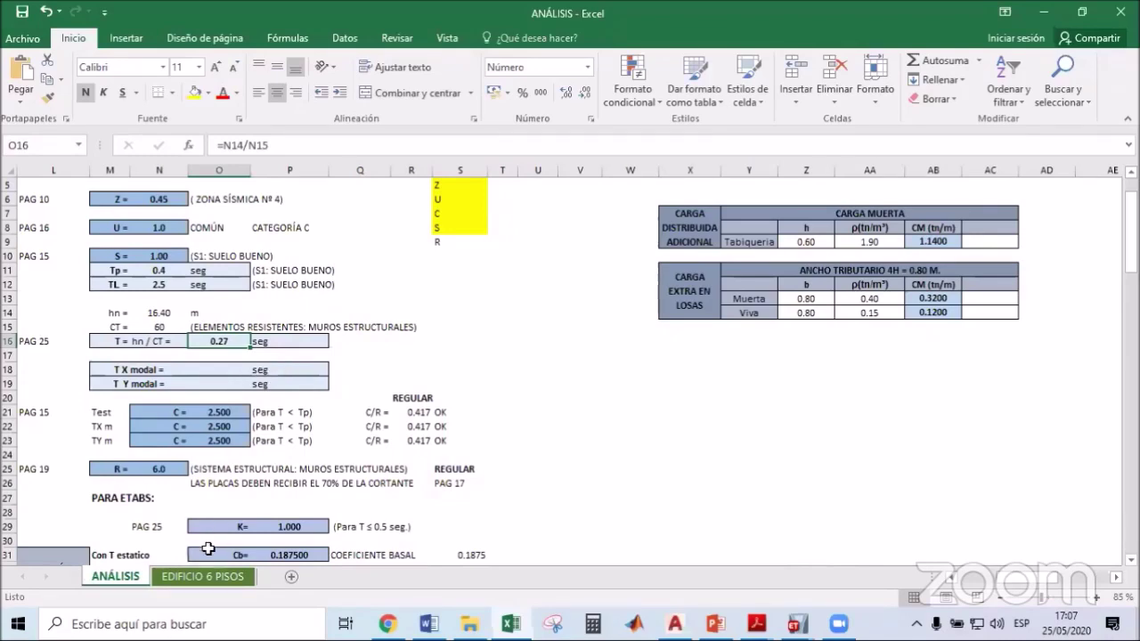
left_click(203, 577)
left_click_drag(272, 274, 276, 305)
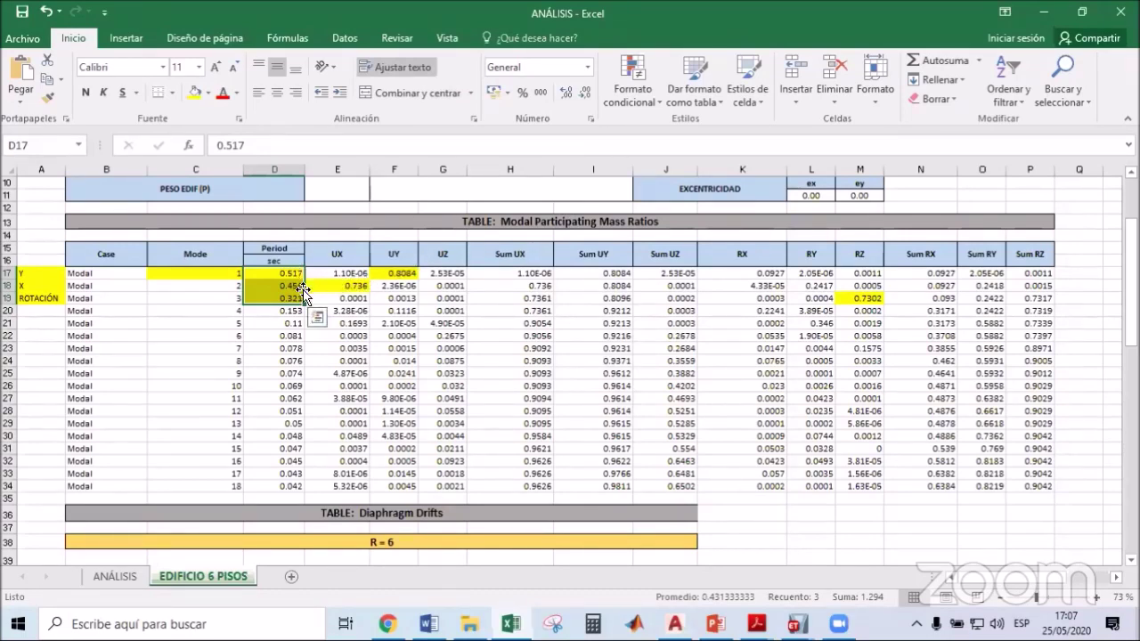
left_click_drag(293, 290, 279, 267)
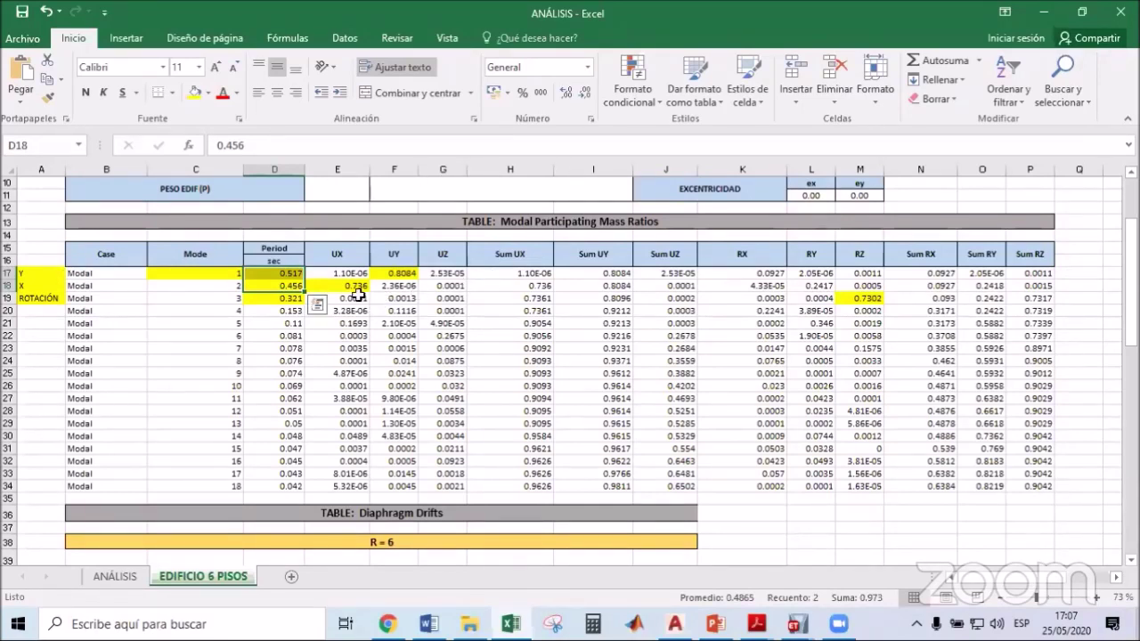
left_click(292, 273)
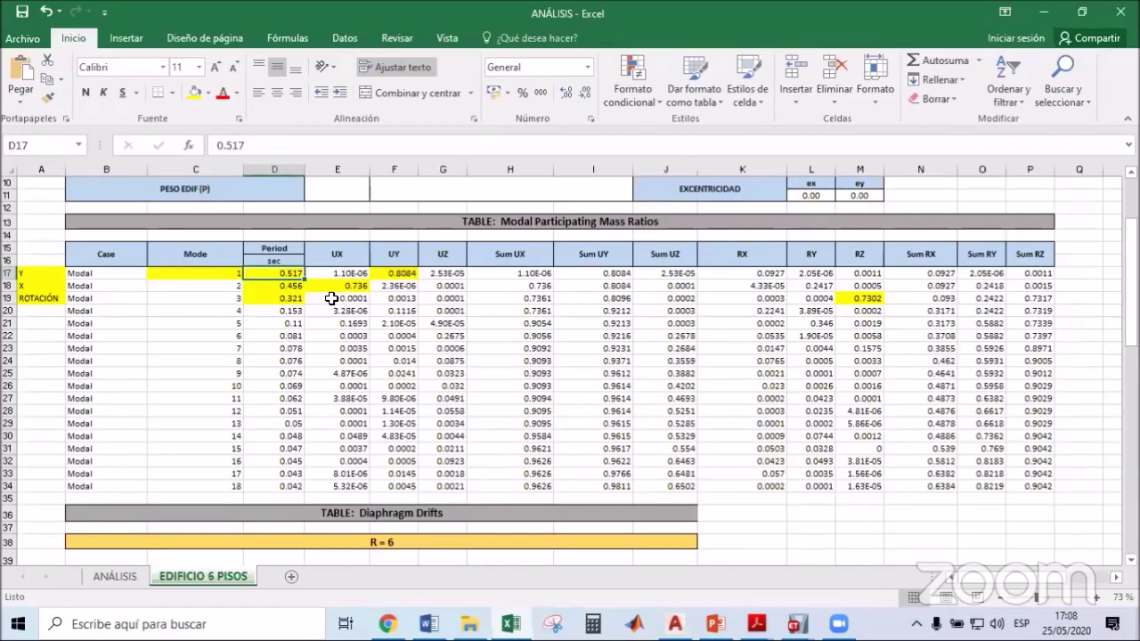
Find the Diaphragm Drifts table, switch to the ETABS model cargas y análisis and close its Modal Participating Mass Ratios table.
scroll(473, 344, "down", 6)
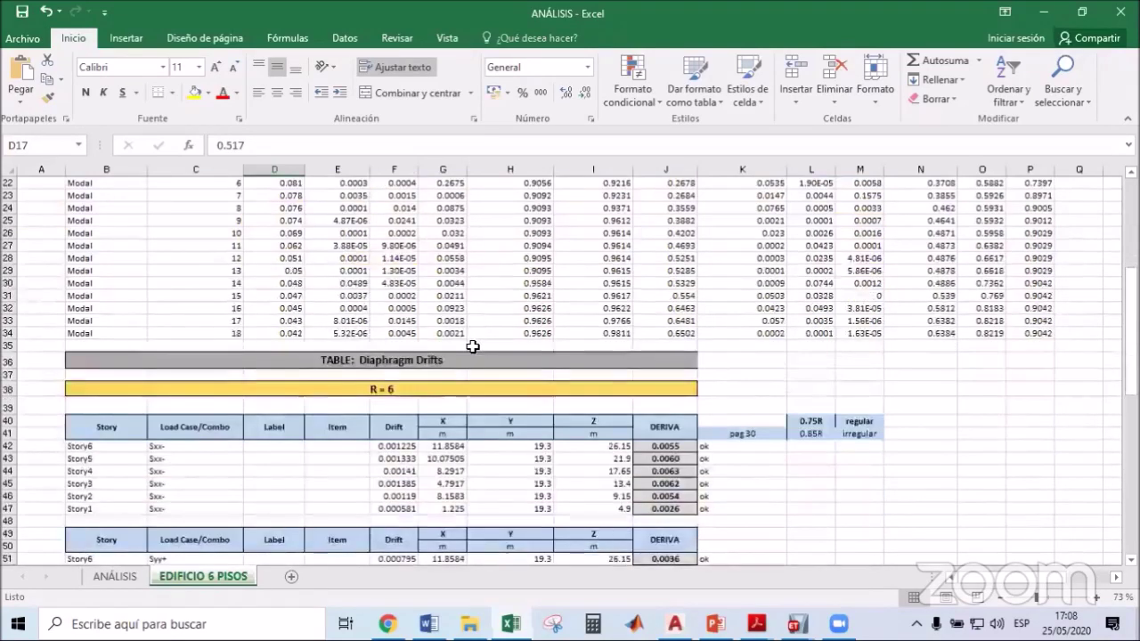
mouse_move(796, 623)
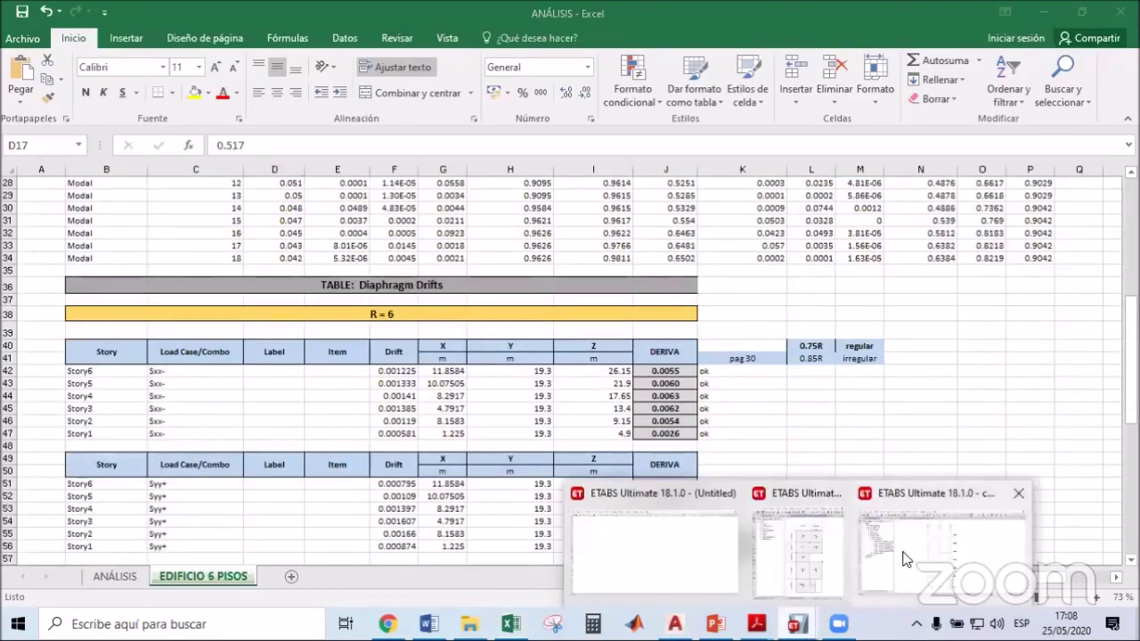
left_click(908, 559)
key("alt+Tab")
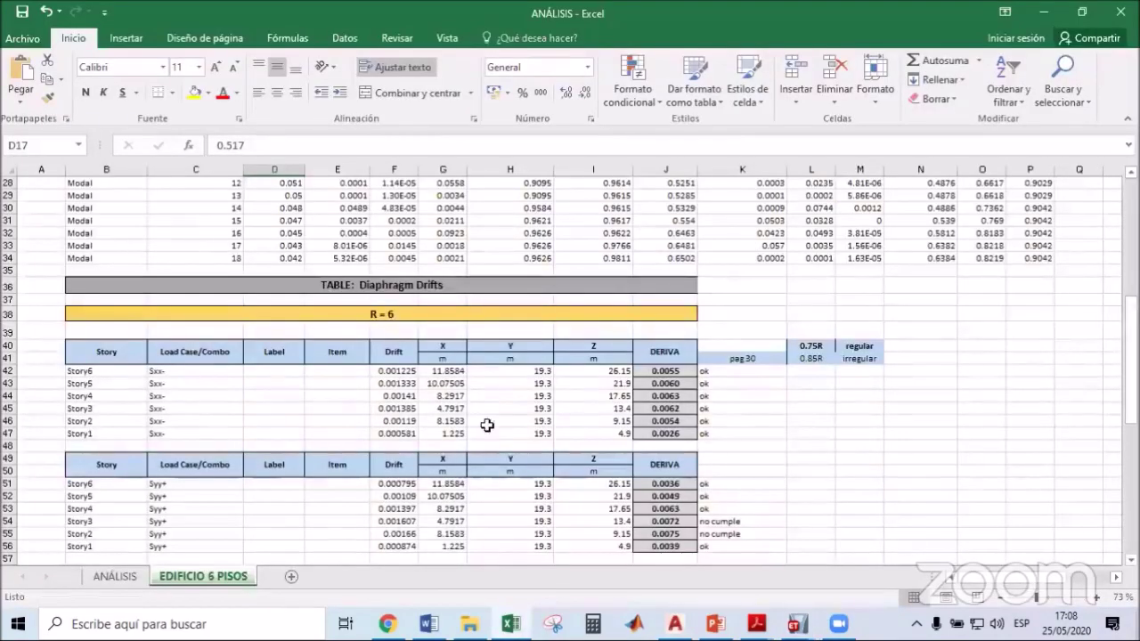
left_click(798, 624)
left_click(935, 549)
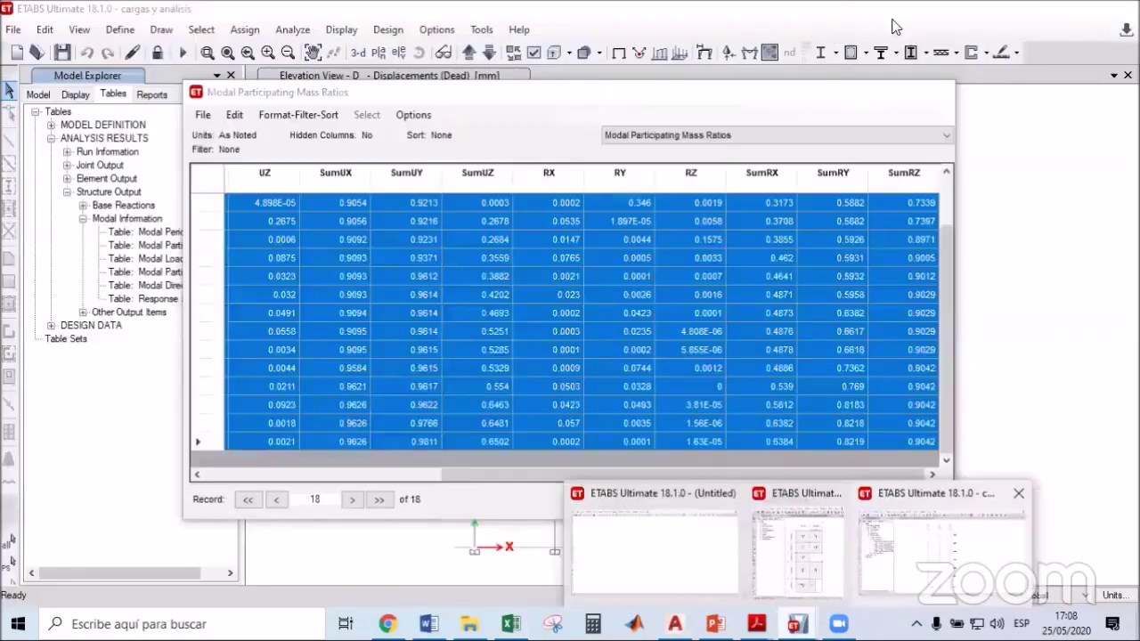
left_click(925, 95)
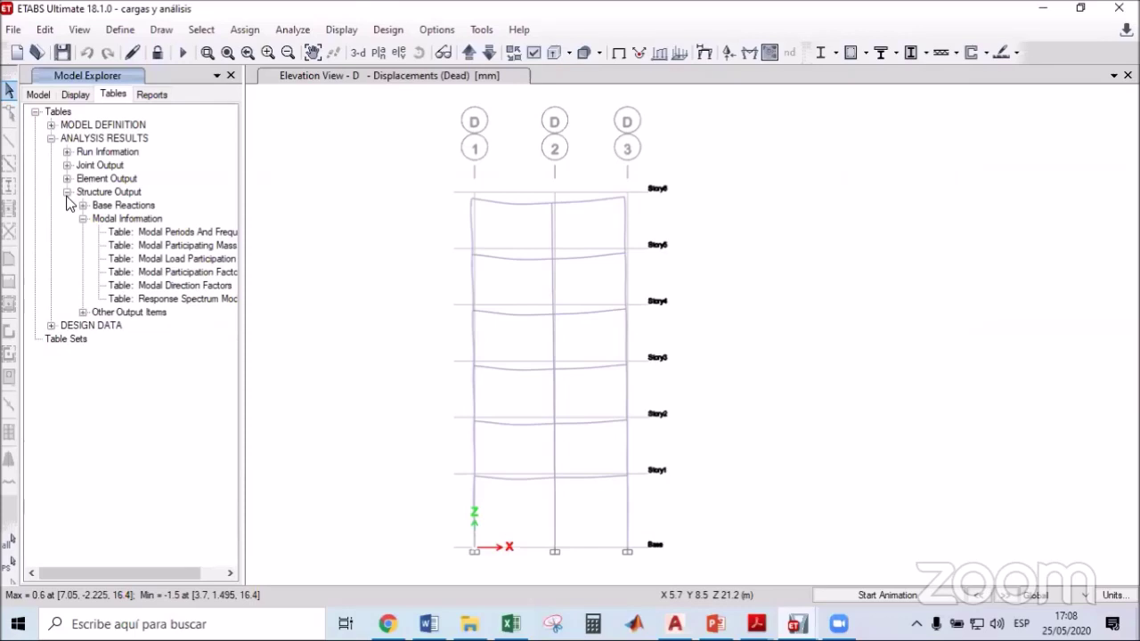
Open the Story Drifts table from the joint displacement results.
left_click(67, 164)
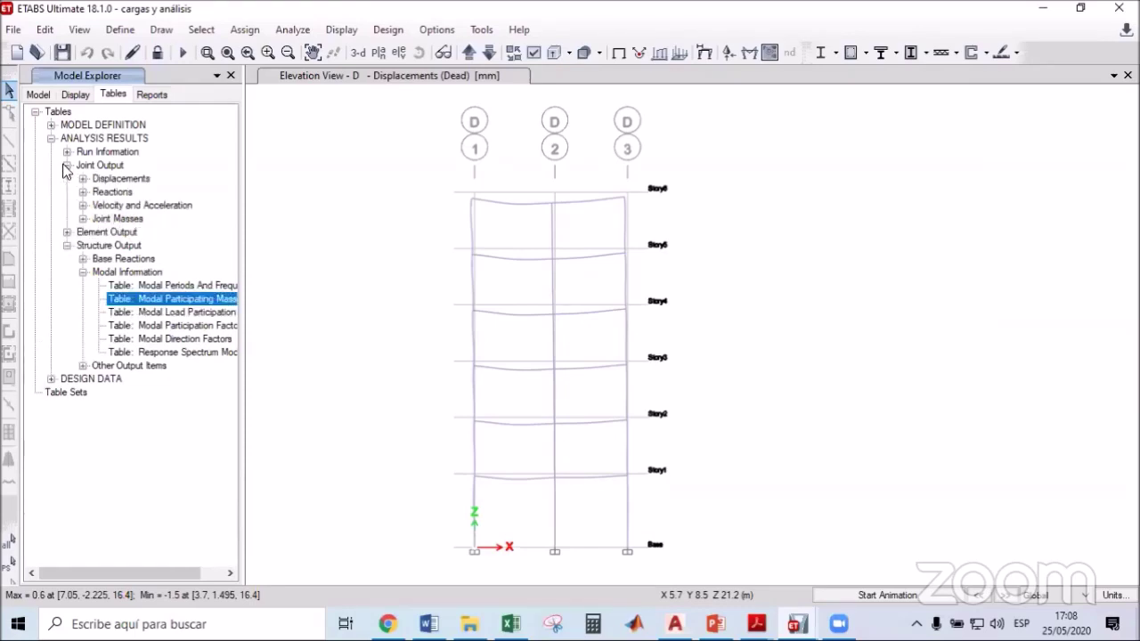
left_click(82, 179)
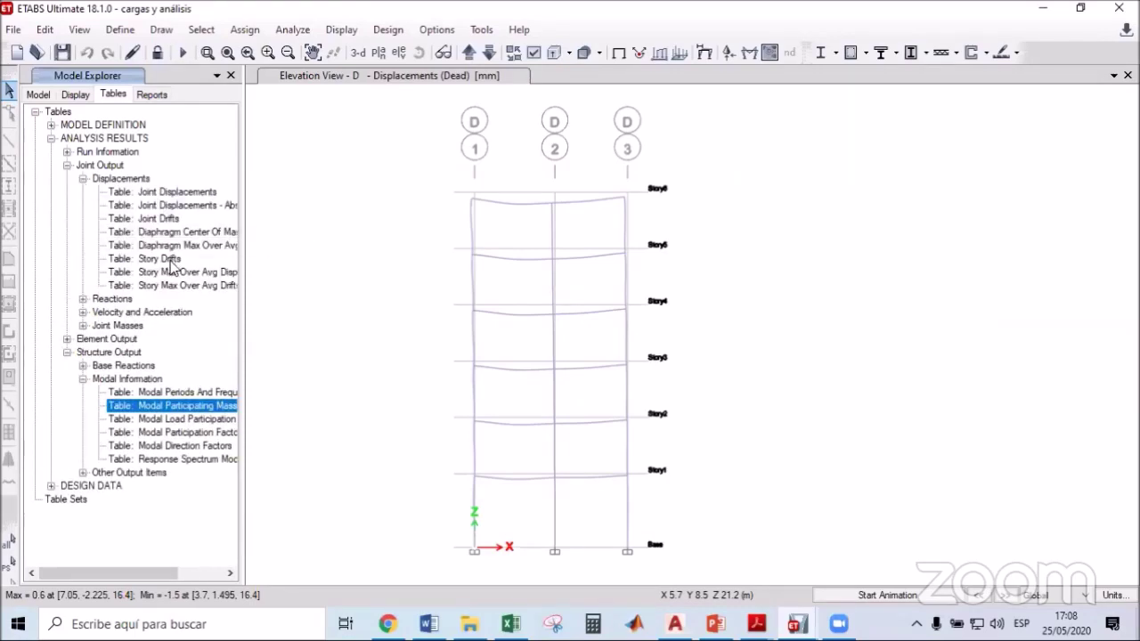
left_click(171, 259)
right_click(171, 259)
left_click(207, 271)
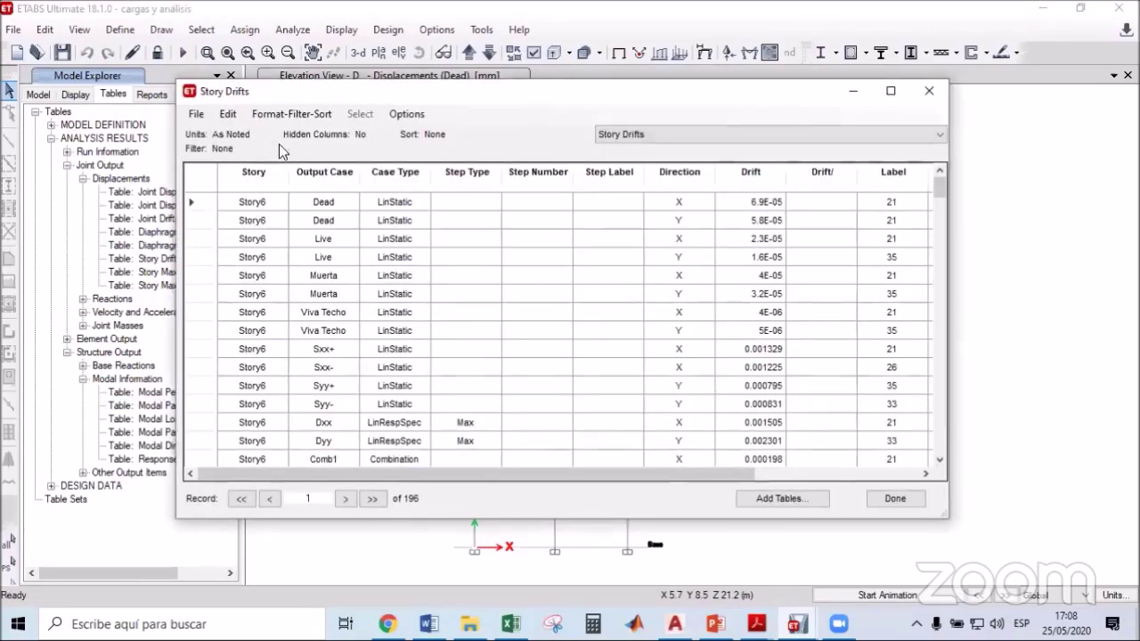
Filter the story drifts by output case Sxx- and copy the drift values of Story6 through Story1.
left_click(314, 180)
left_click_drag(495, 203, 444, 251)
left_click(385, 211)
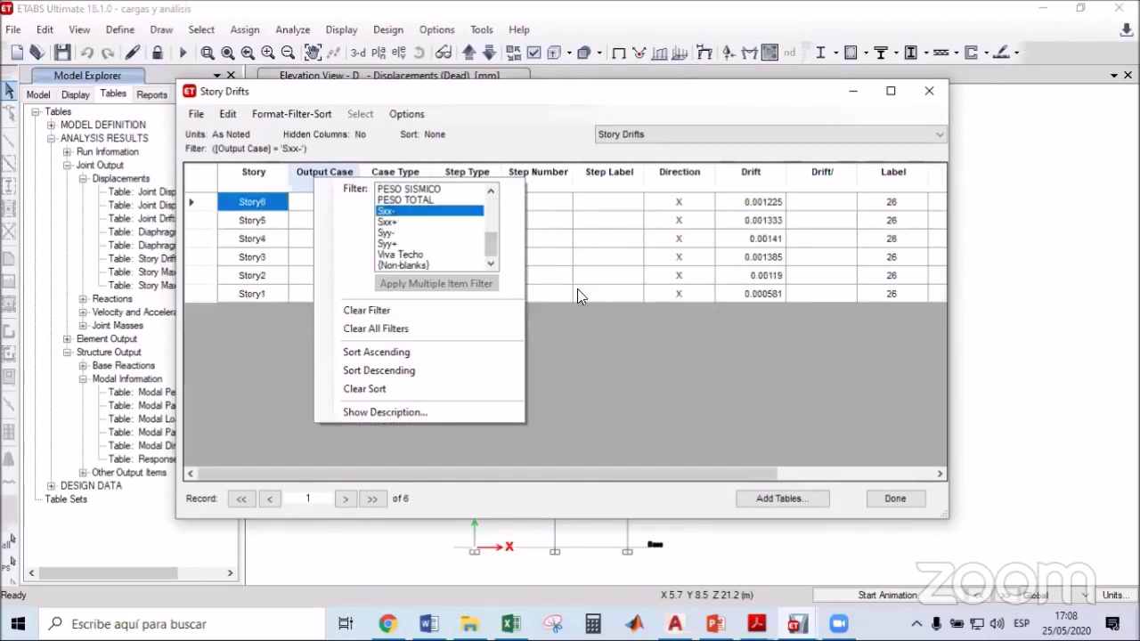
left_click(581, 292)
left_click_drag(758, 223, 763, 298)
key("ctrl+c")
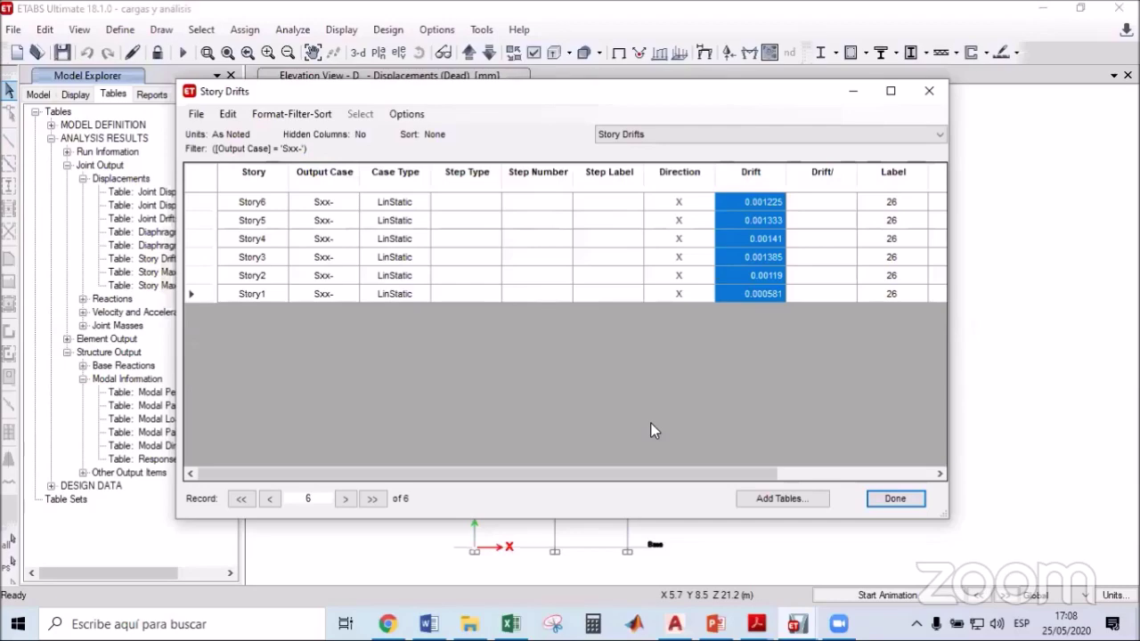
Switch to Excel and paste the copied drifts into the Sxx- table from cell F42.
left_click(510, 624)
left_click(394, 370)
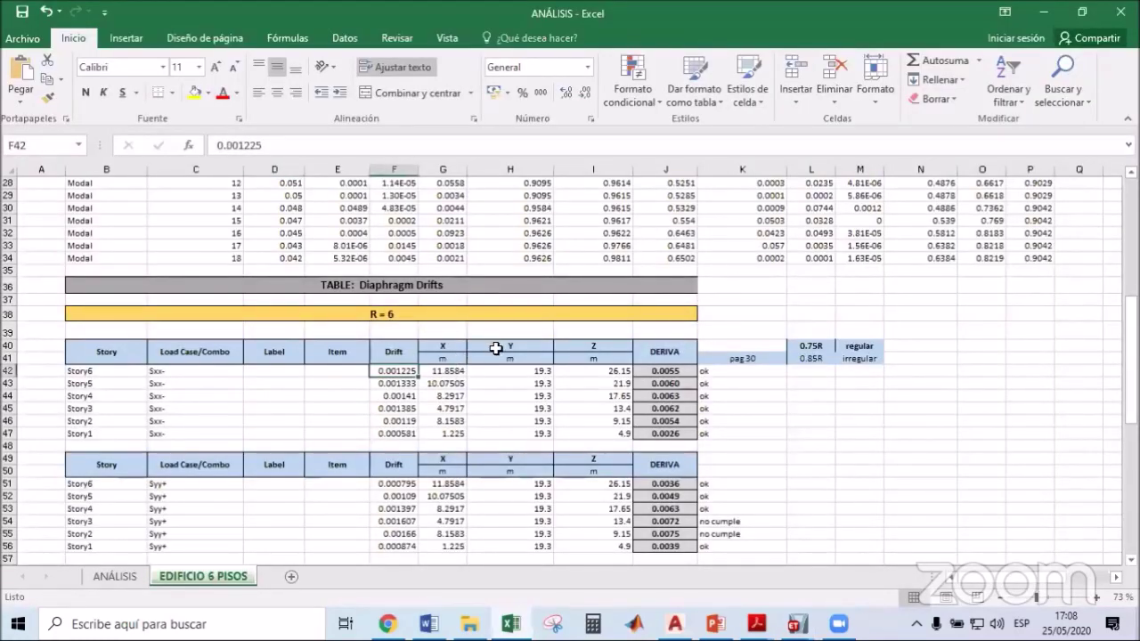
key("ctrl+v")
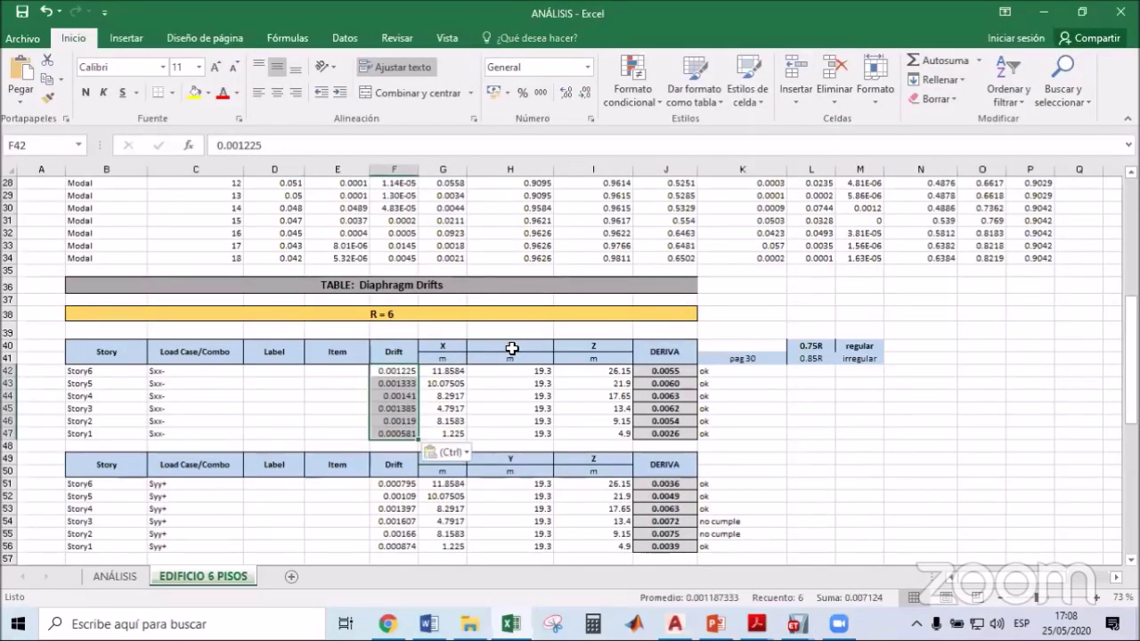
Check the DERIVA formula of Story6 (J42) against the 0.75R factor for regular structures noted from page 30.
left_click(667, 371)
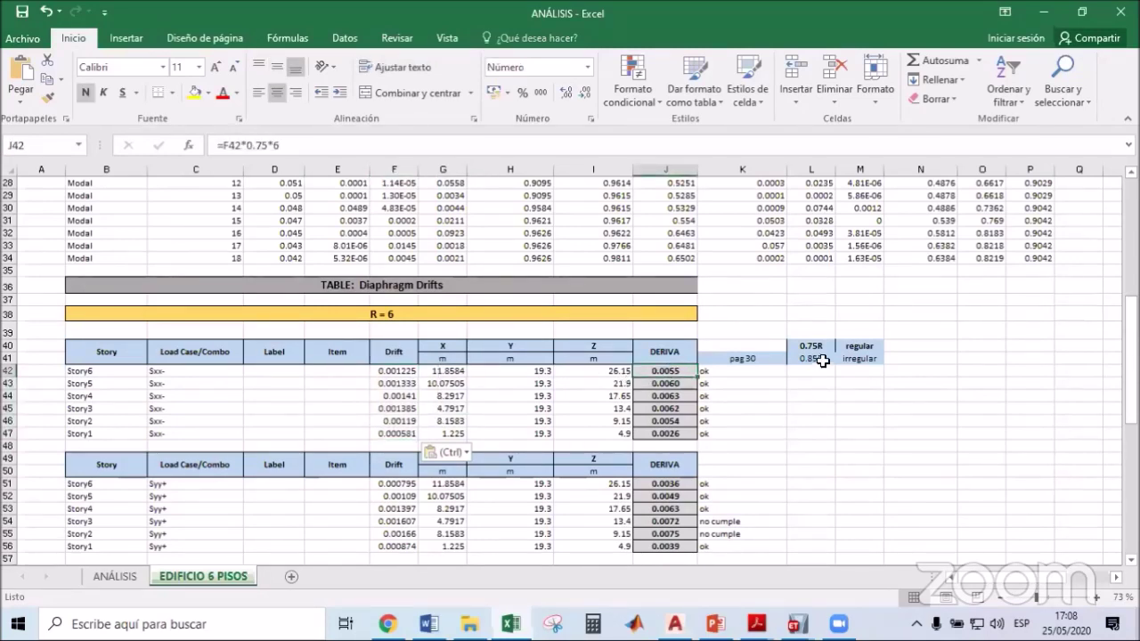
left_click(752, 358)
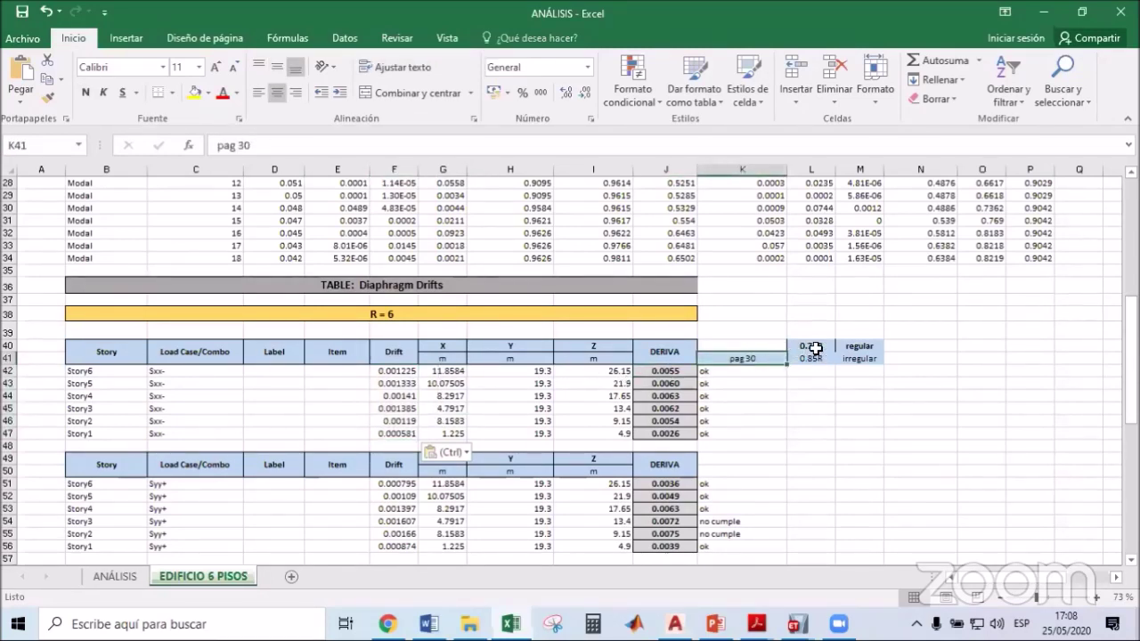
left_click_drag(809, 344, 865, 343)
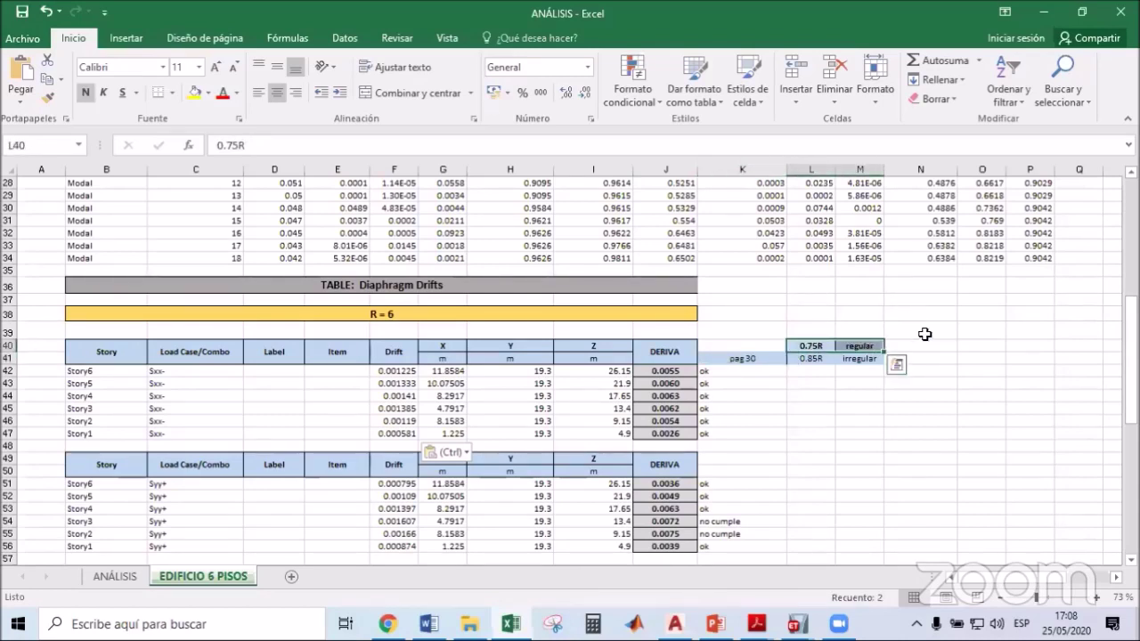
left_click(910, 345)
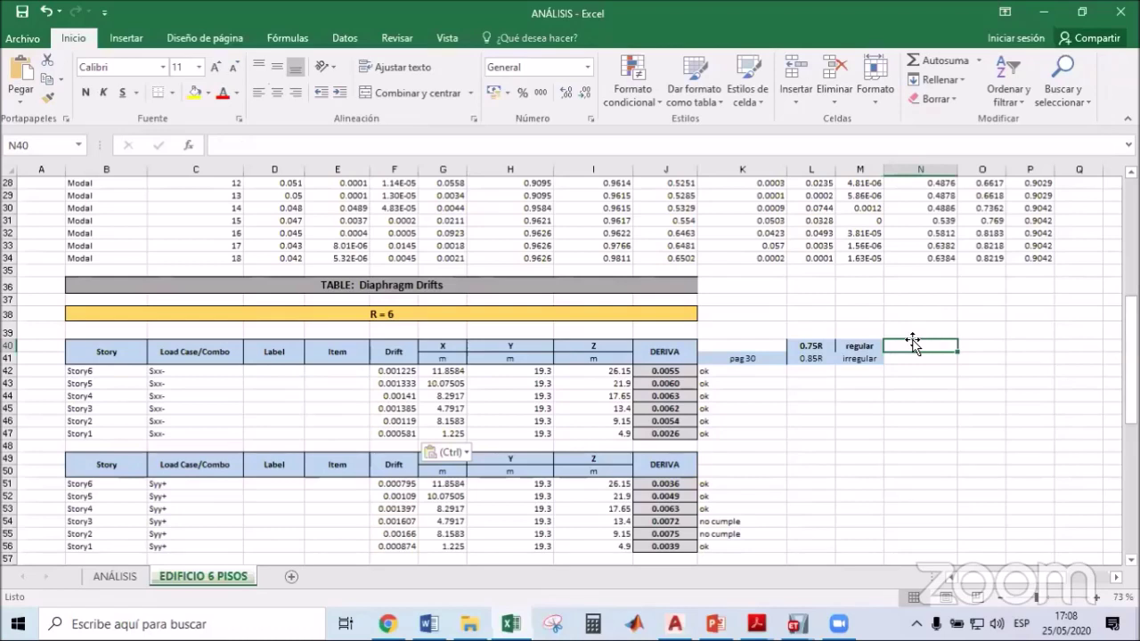
left_click(684, 371)
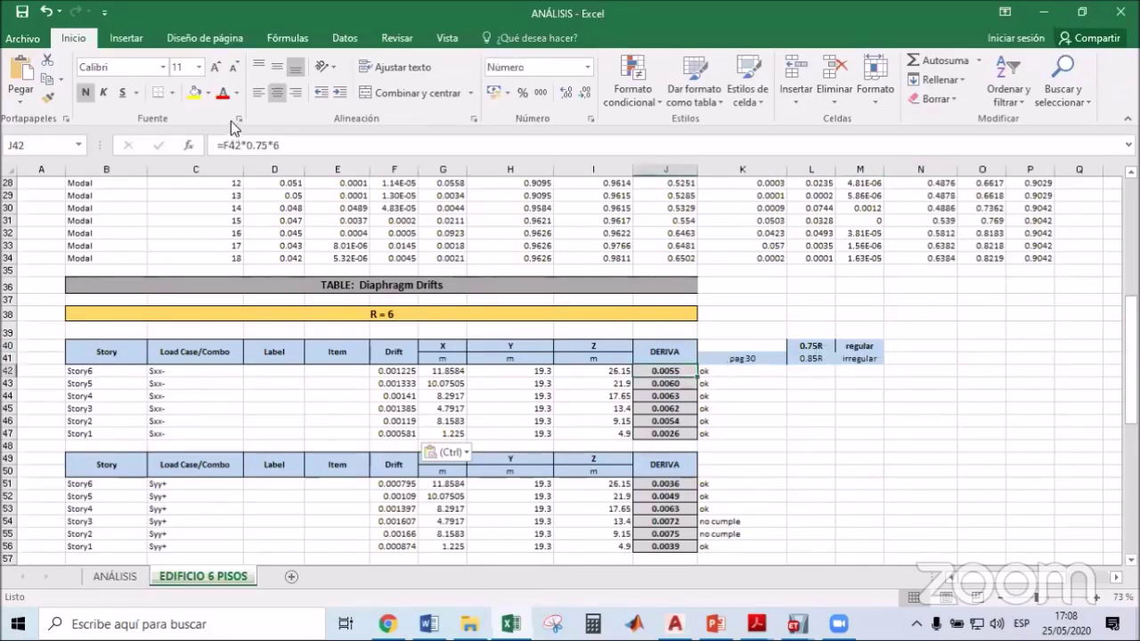
left_click(293, 140)
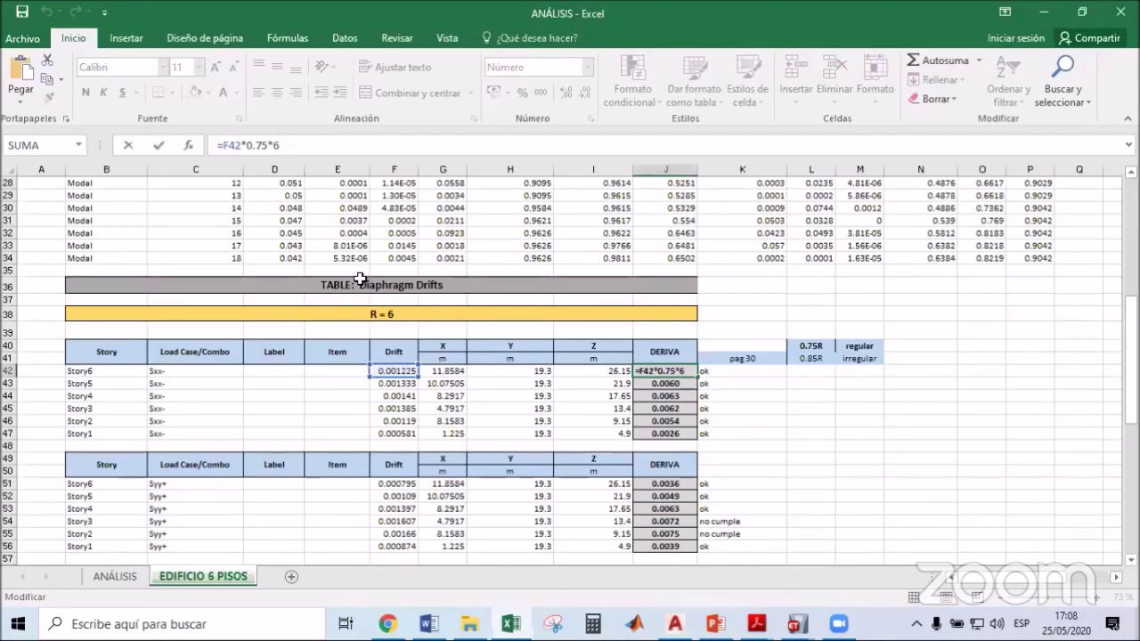
Fill the formula =F42*0.75*6 down through J47 and copy it to the Syy+ DERIVA cells J51:J56.
left_click(687, 370)
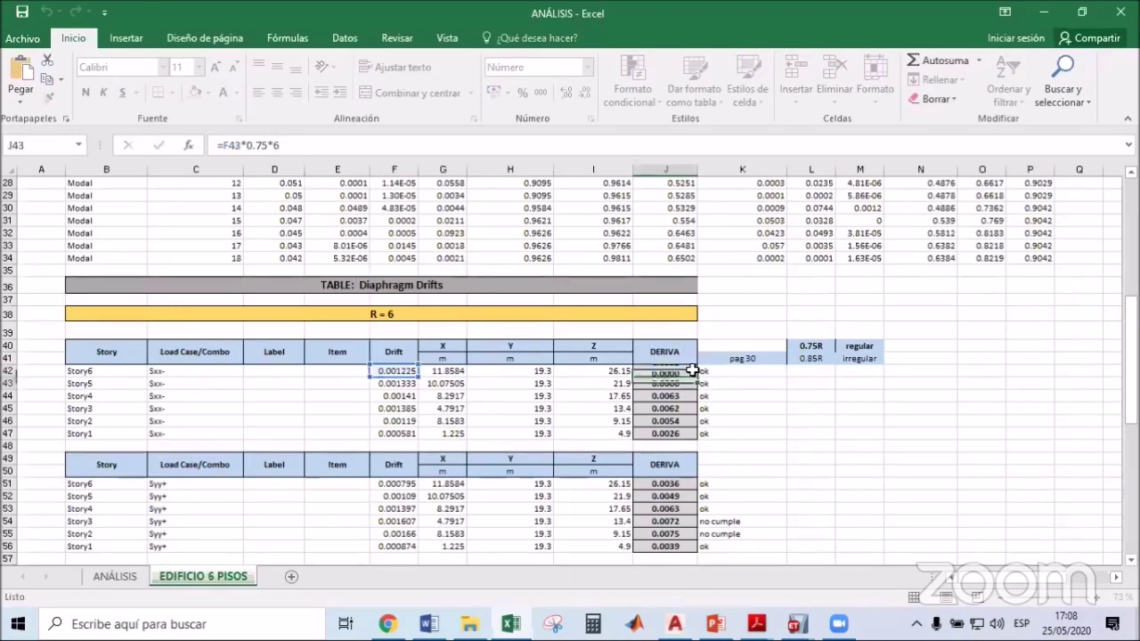
left_click_drag(691, 416, 681, 433)
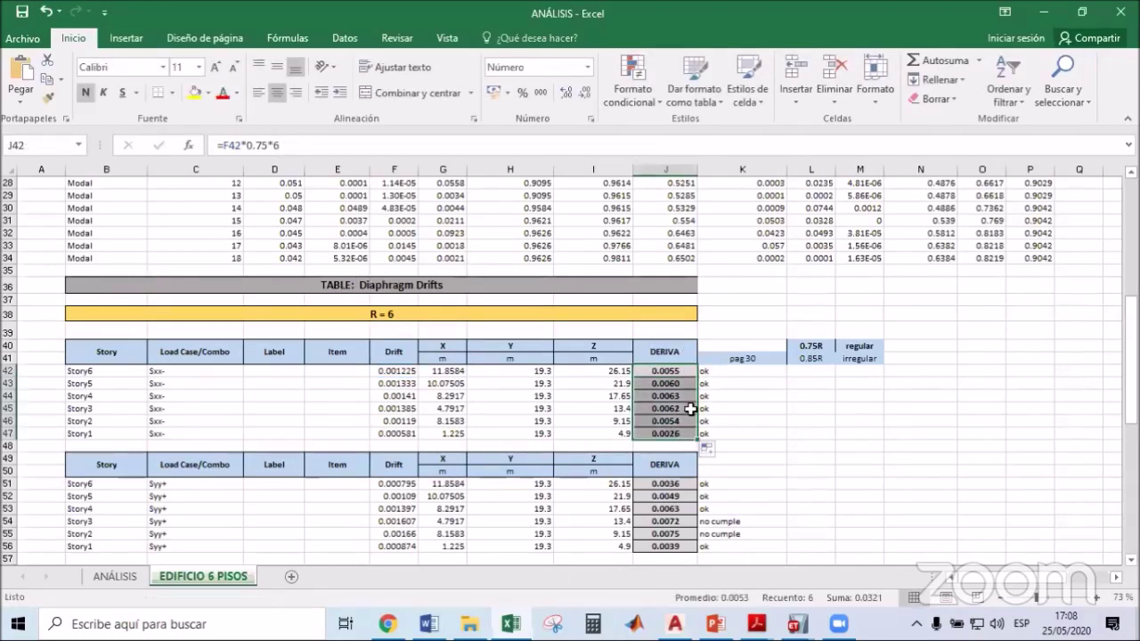
scroll(692, 445, "down", 1)
key("ctrl+c")
left_click(656, 447)
key("ctrl+v")
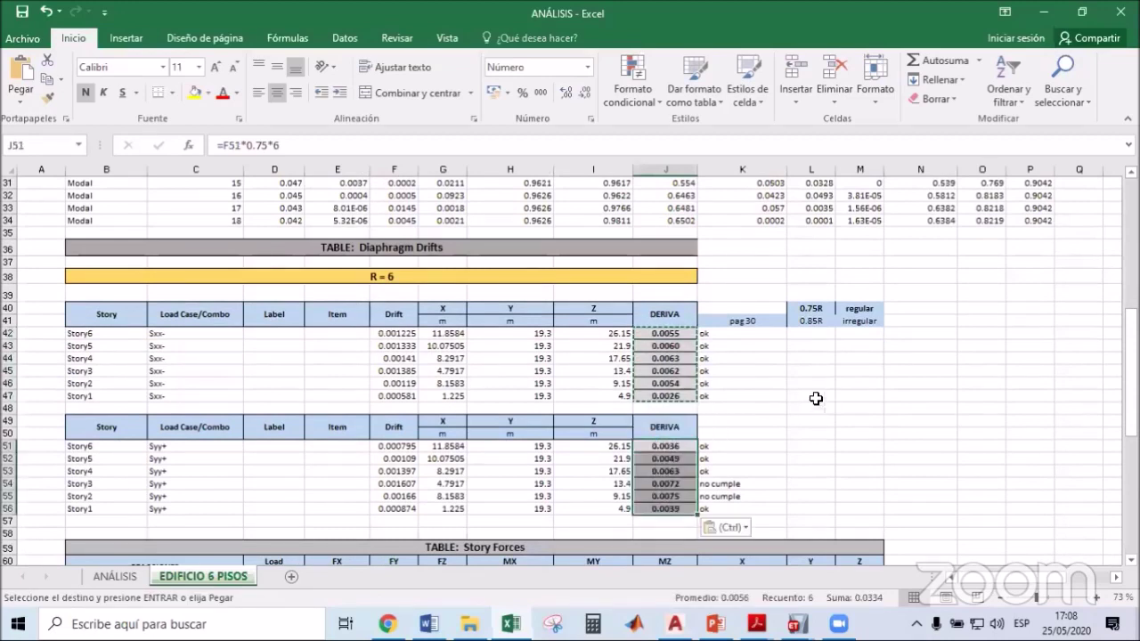
left_click(752, 366)
key("Escape")
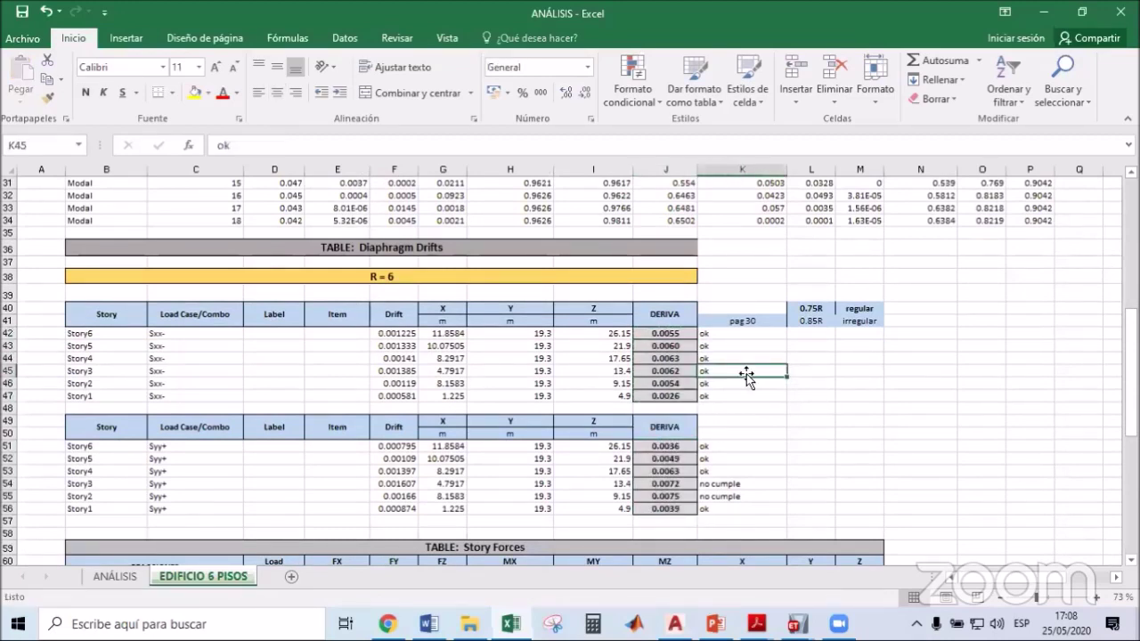
Examine the DERIVA values and compliance notes of every story for the Sxx- and Syy+ cases.
left_click(681, 332)
left_click_drag(681, 333, 681, 395)
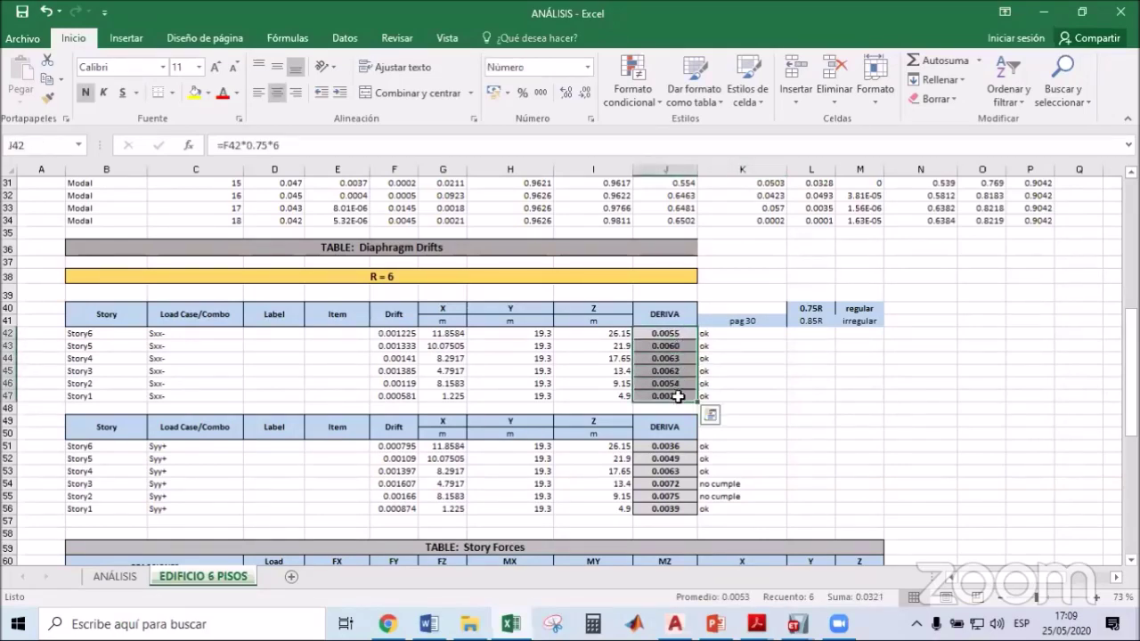
scroll(672, 406, "up", 2, "ctrl")
left_click_drag(414, 380, 35, 409)
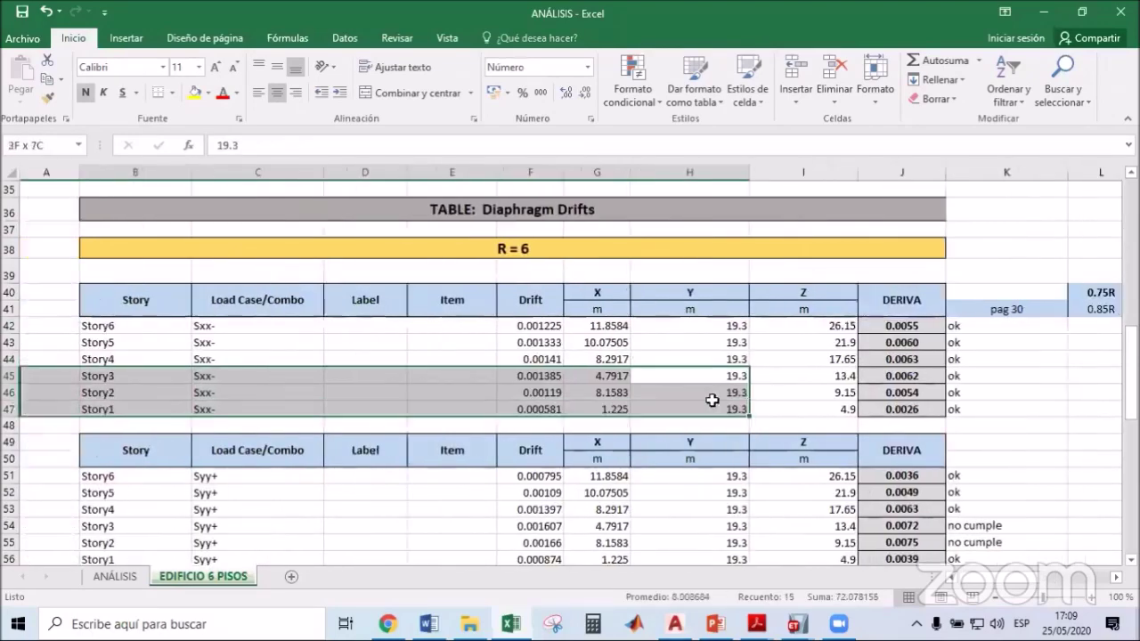
left_click_drag(894, 325, 897, 409)
scroll(899, 392, "down", 2)
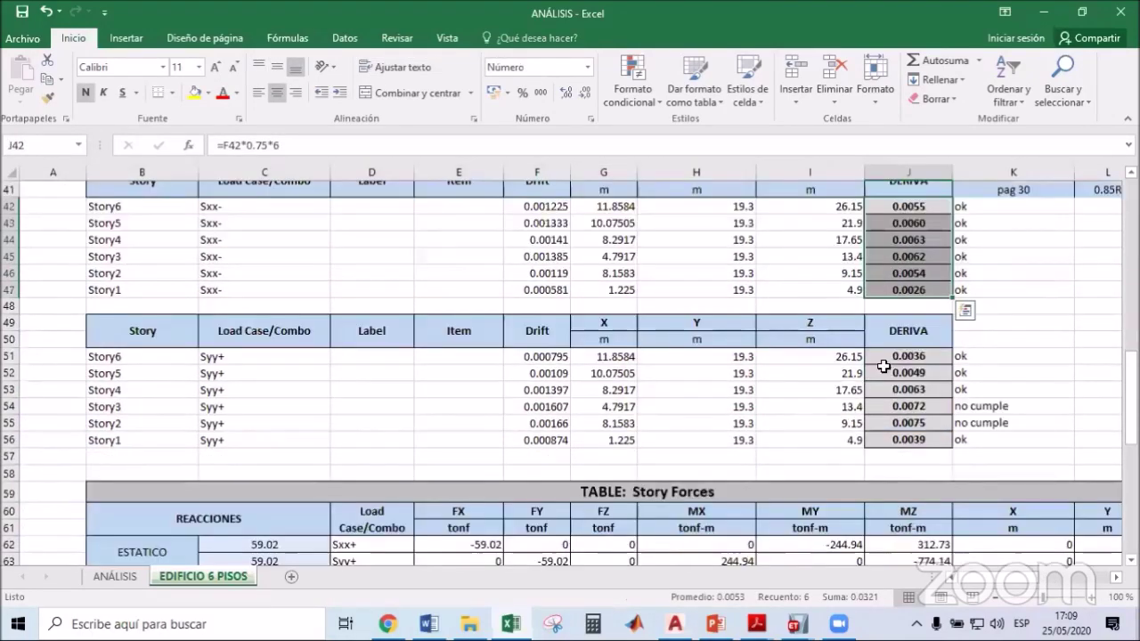
left_click_drag(919, 358, 933, 430)
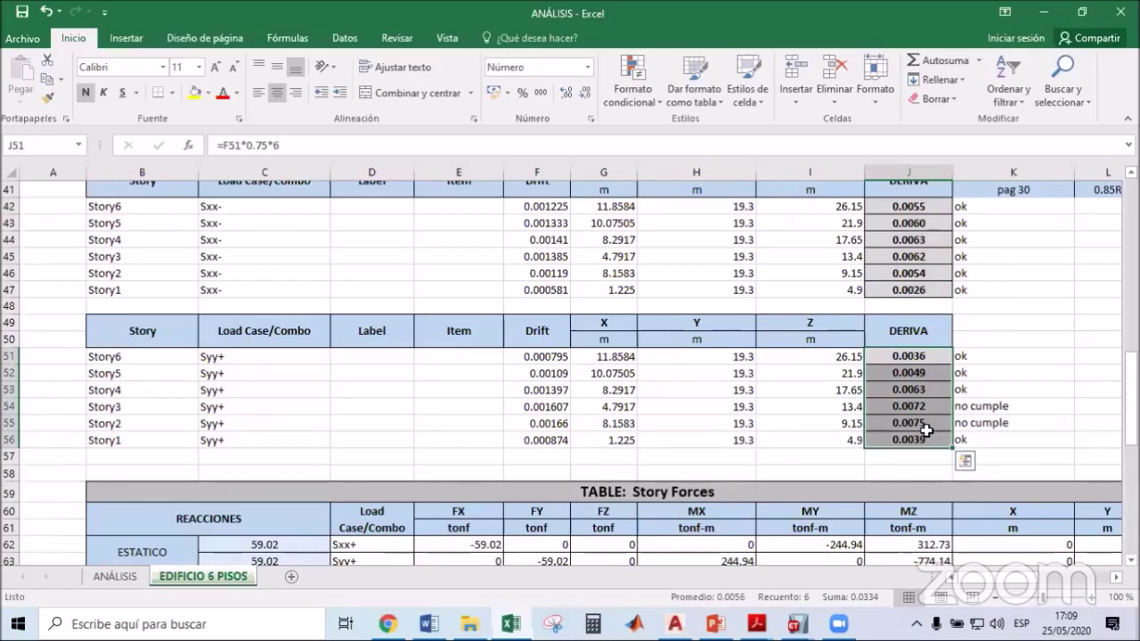
Return to the modal participating mass ratios and select the mode 1 period (D17).
scroll(926, 431, "up", 8)
scroll(377, 241, "up", 1)
left_click(379, 241)
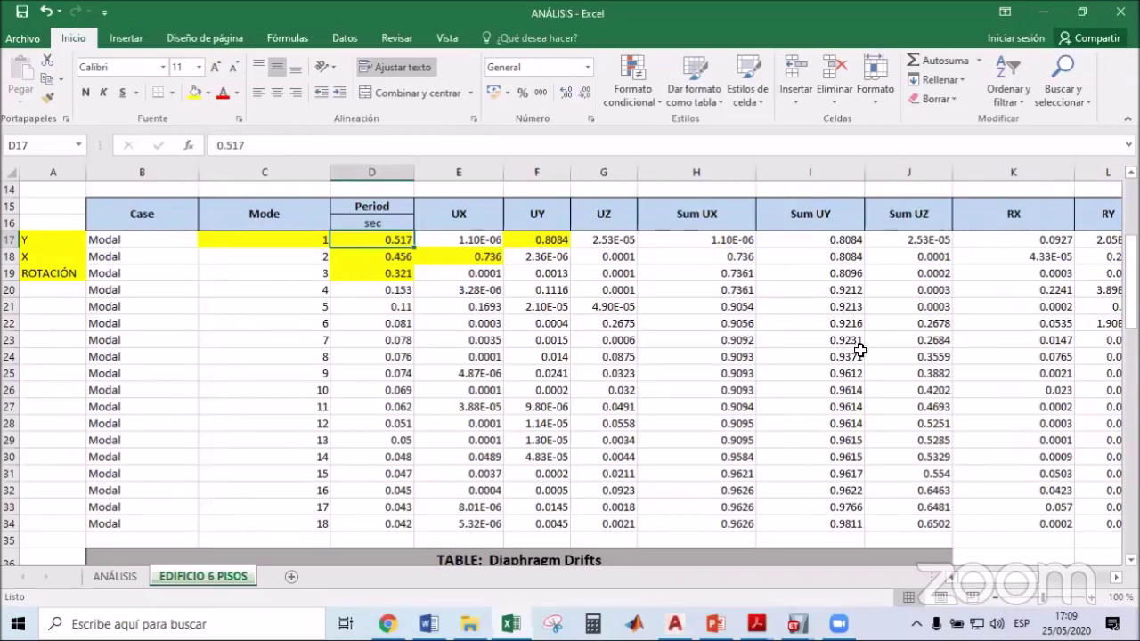
Review the Sxx- and Syy+ DERIVA values with their compliance notes, and select the Story3 and Story2 rows of Syy+ (B54:J55).
scroll(859, 350, "down", 7)
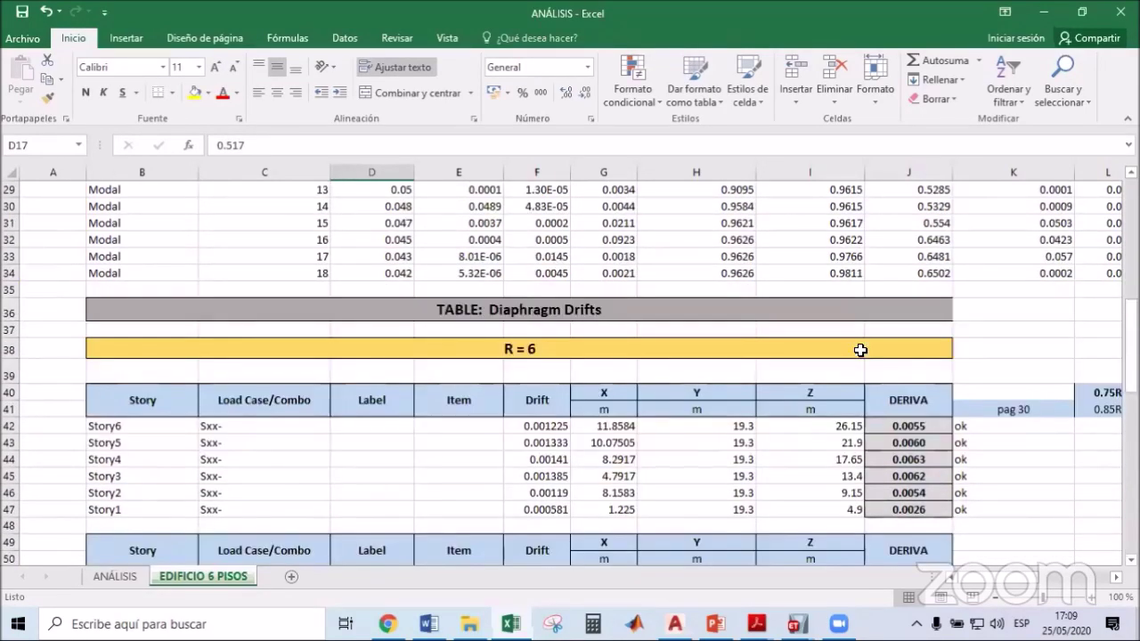
scroll(859, 350, "down", 2)
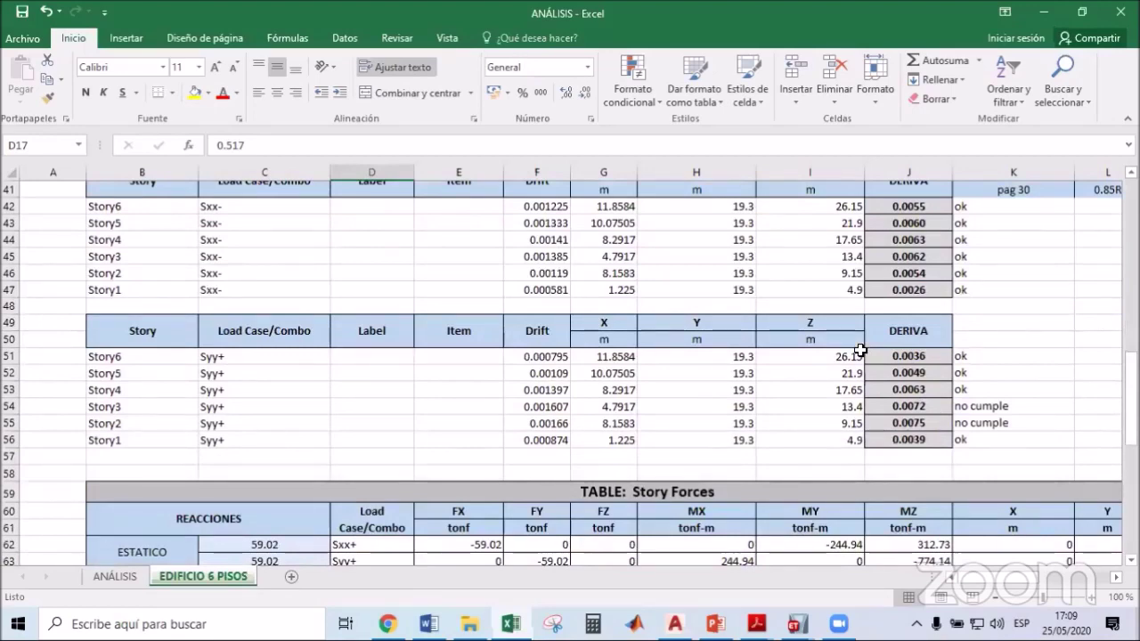
scroll(859, 350, "up", 1)
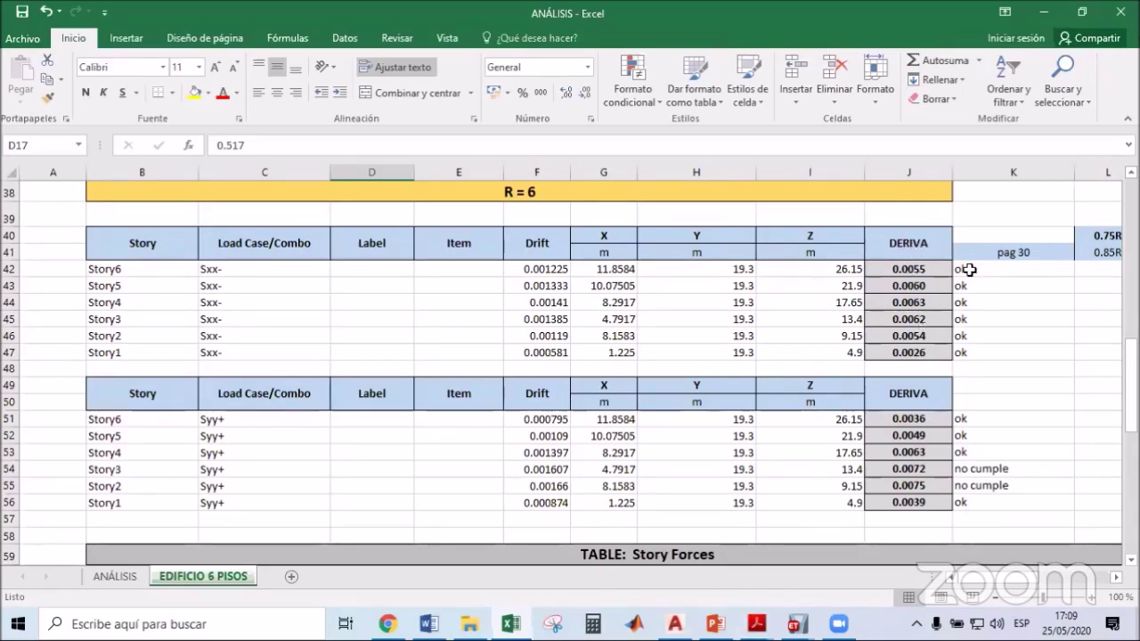
left_click_drag(932, 265, 988, 360)
left_click_drag(931, 419, 994, 501)
left_click_drag(908, 469, 133, 488)
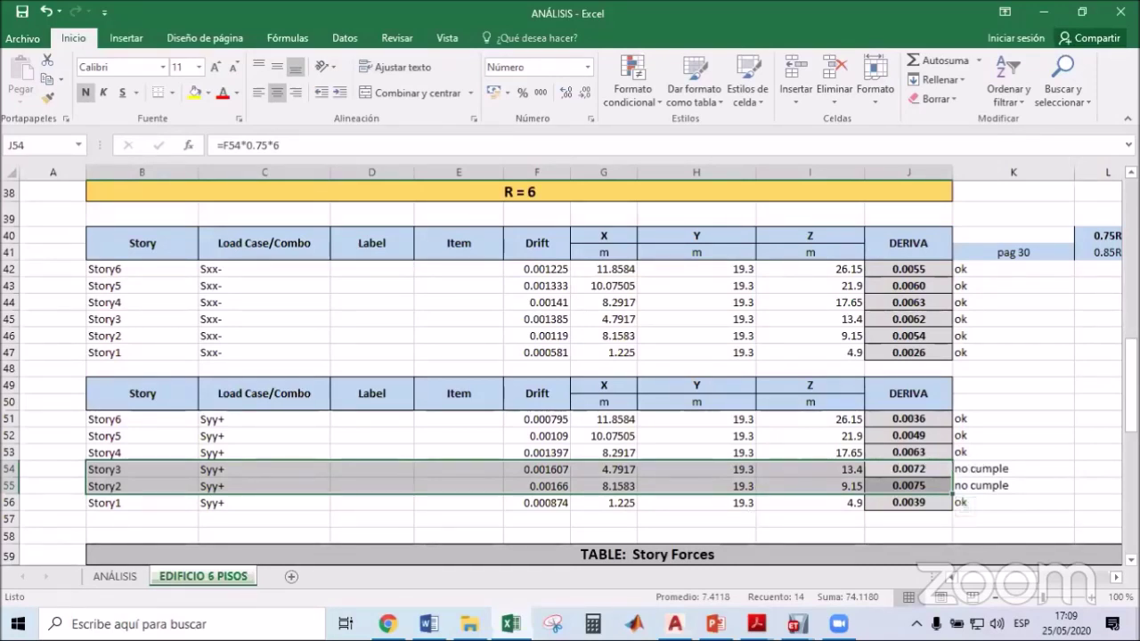
Switch to AutoCAD and stretch the lower ends of both C-4 columns at axis E toward axis D, to a length of about 1.83 m.
left_click(674, 624)
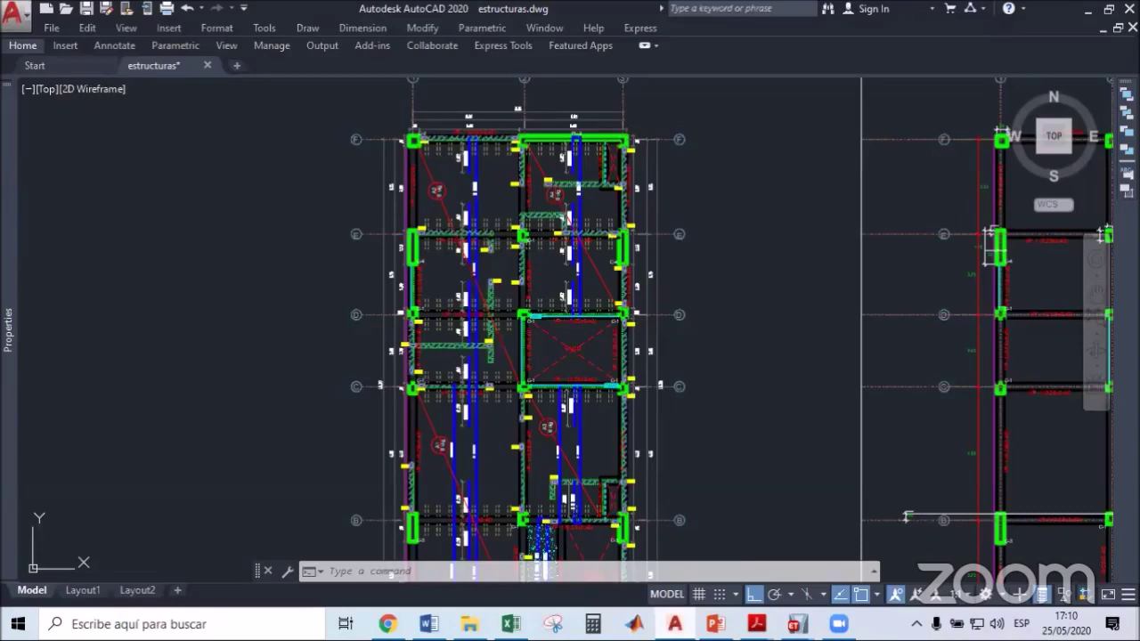
middle_click_drag(981, 320, 514, 325)
scroll(745, 234, "up", 4)
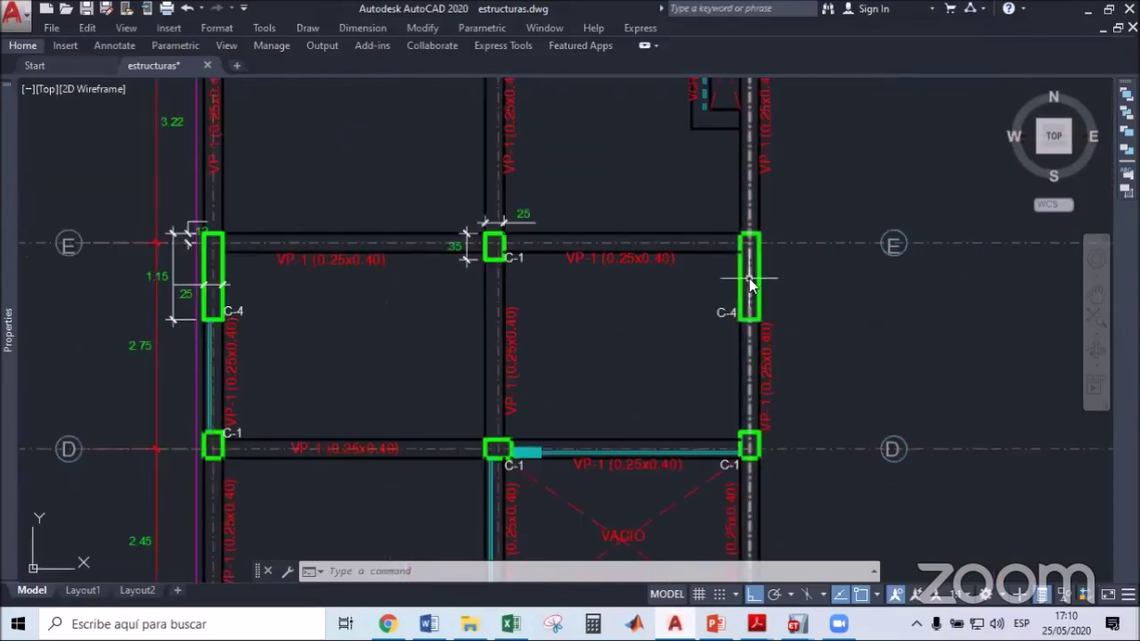
type("s")
key("Return")
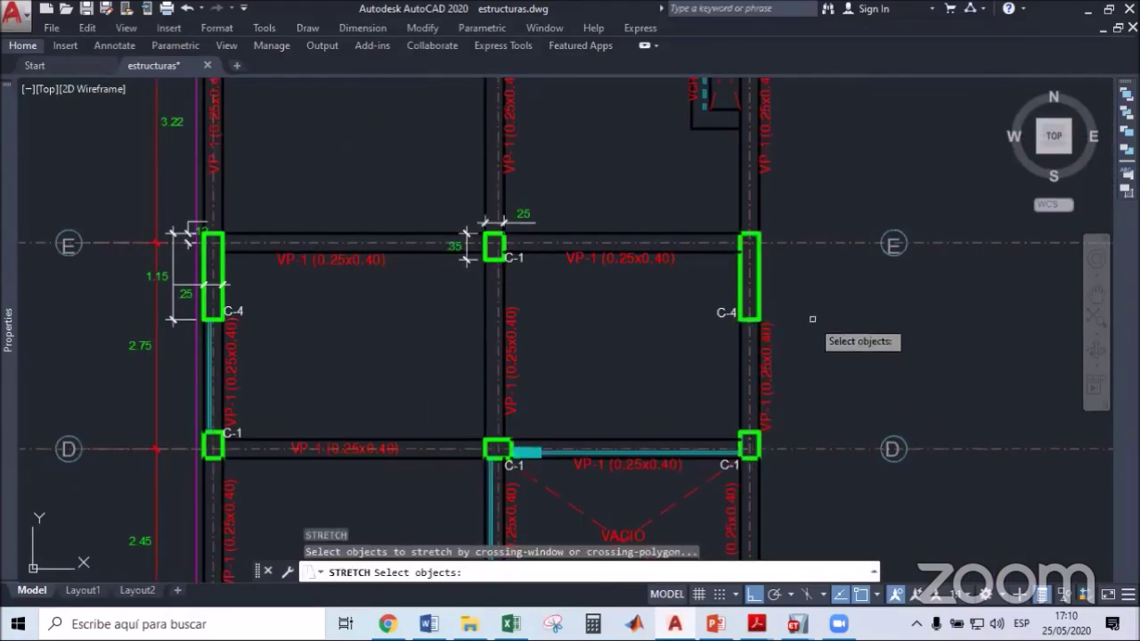
left_click(819, 311)
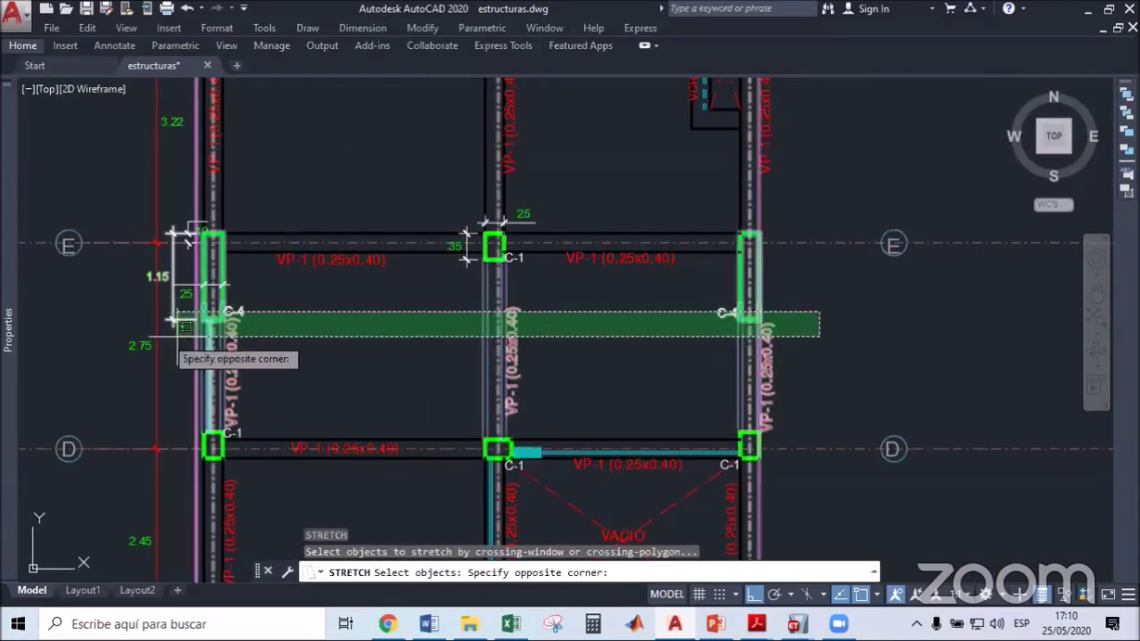
left_click(99, 330)
key("Return")
left_click(871, 298)
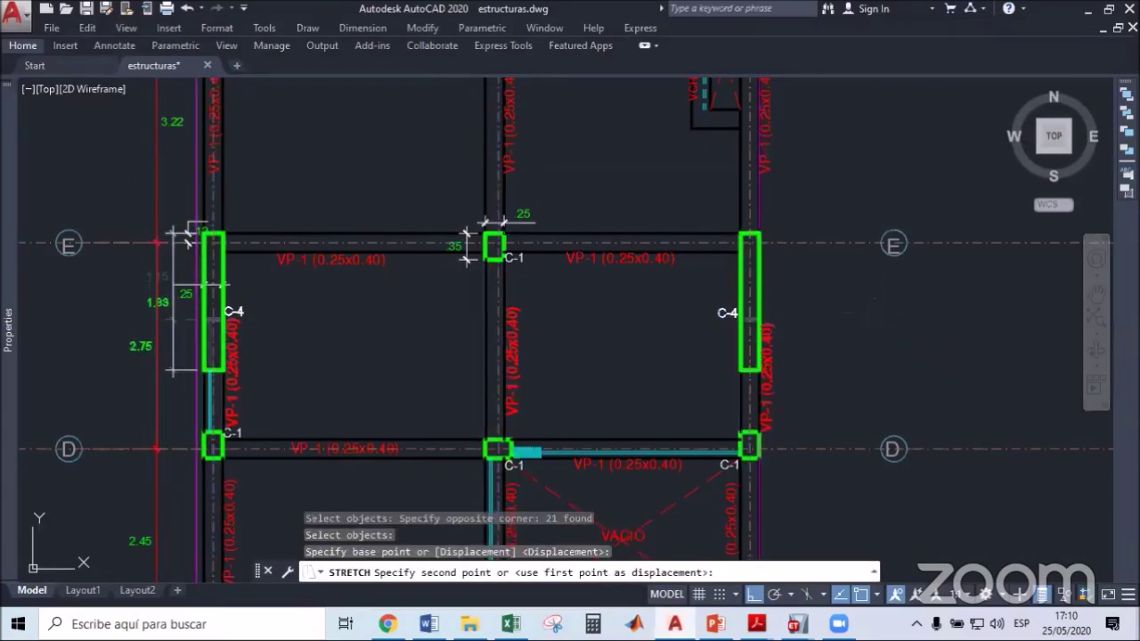
left_click(870, 348)
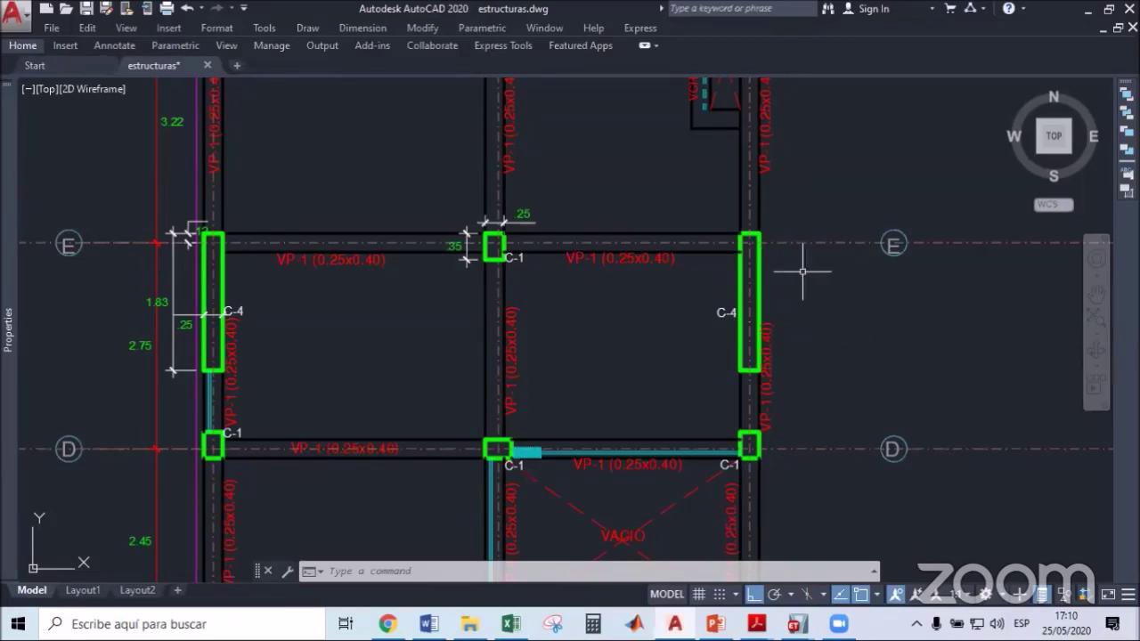
Return to Excel, review the Syy+ DERIVA results, and inspect the seismic weight (E72) and AREA (H72) cells.
left_click(1087, 13)
left_click_drag(931, 419, 986, 501)
scroll(876, 375, "down", 2)
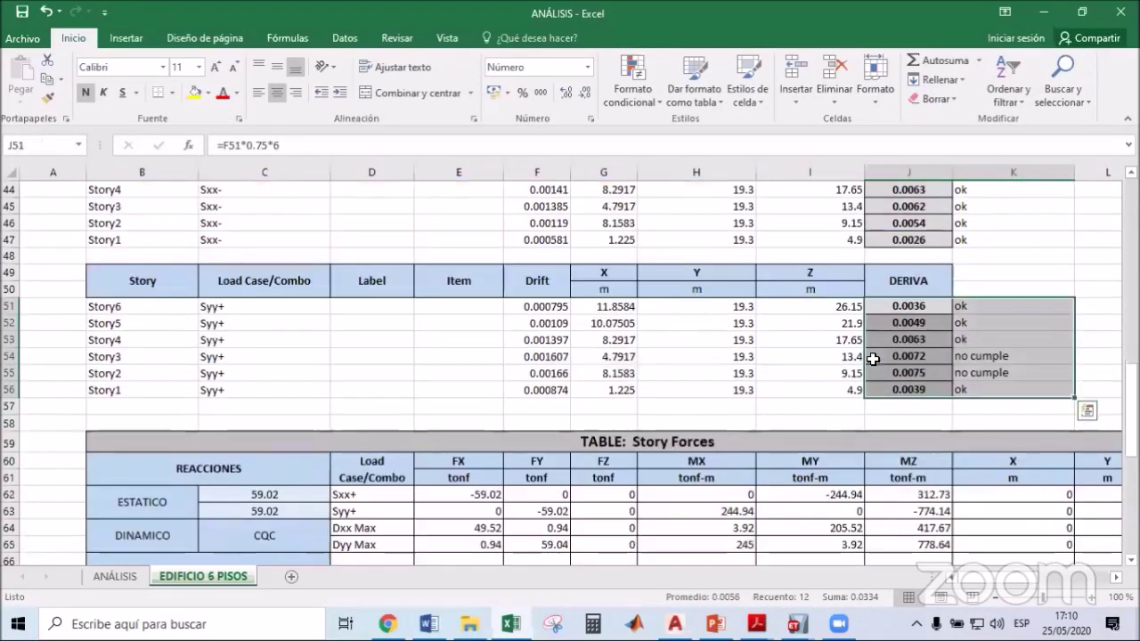
scroll(870, 351, "down", 3)
scroll(650, 342, "down", 2)
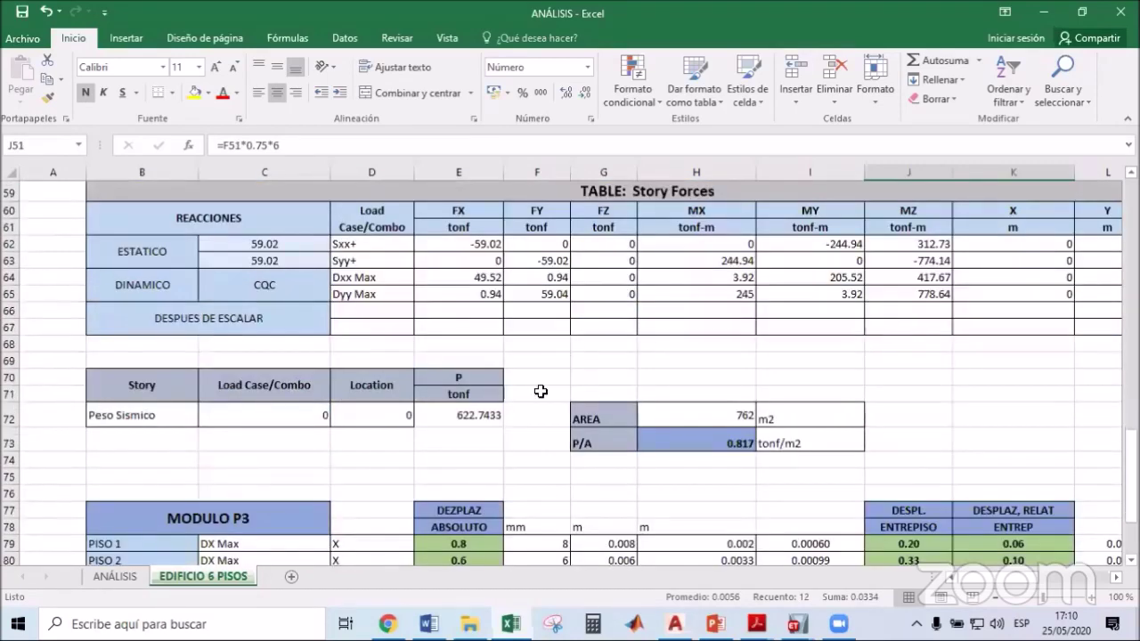
left_click(465, 415)
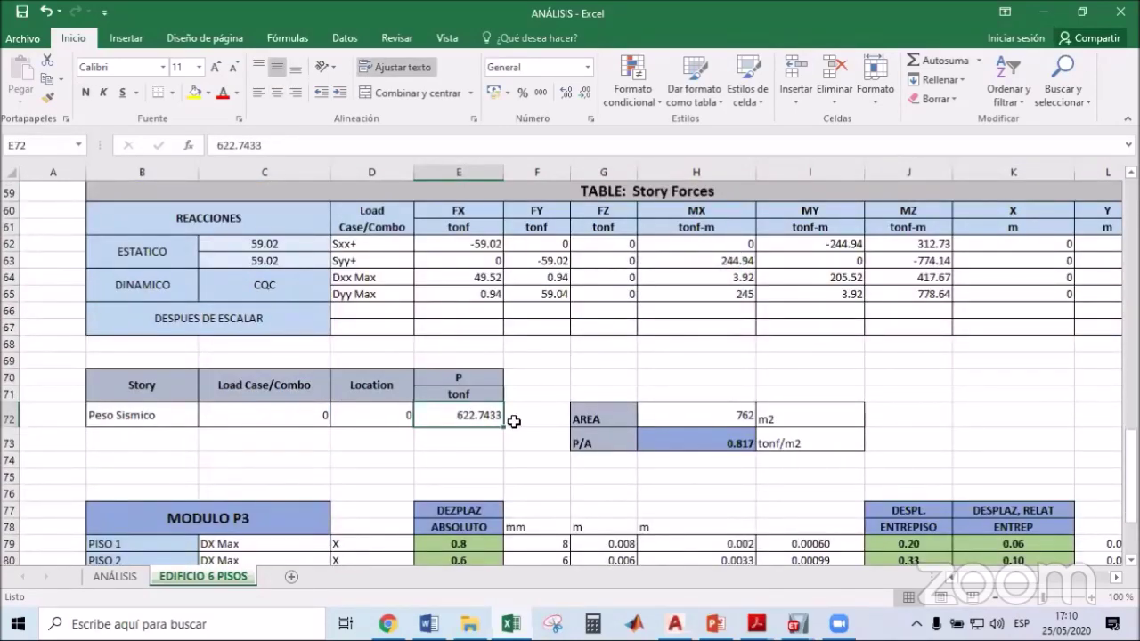
left_click(696, 415)
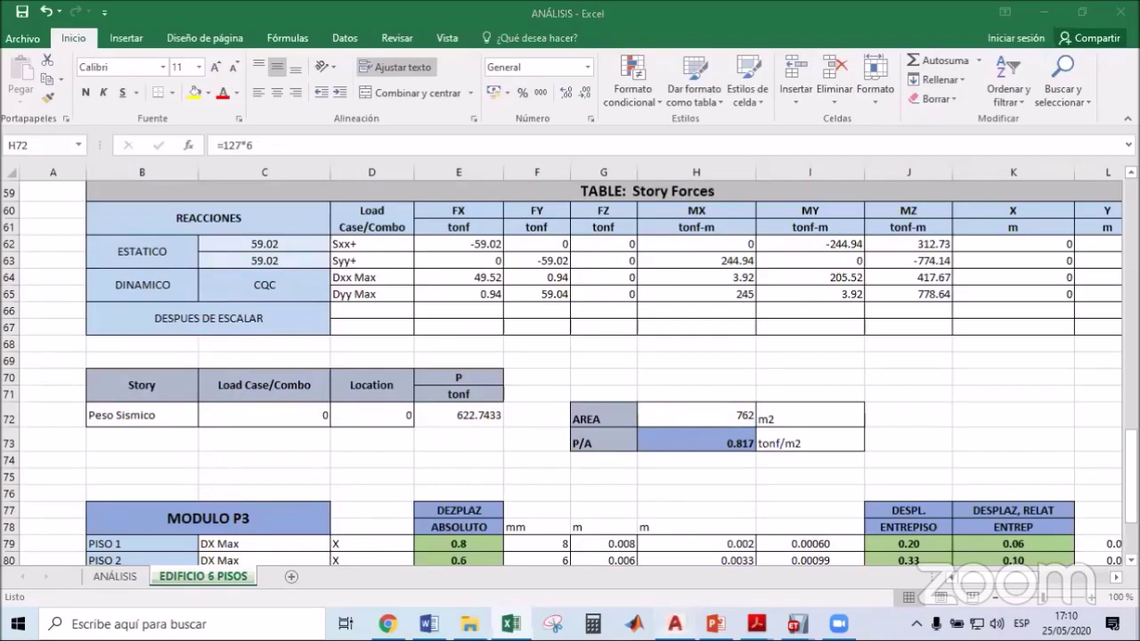
Switch to AutoCAD and list the properties of the closed rectangular floor outline to read its area.
key("alt+Tab")
left_click(822, 297)
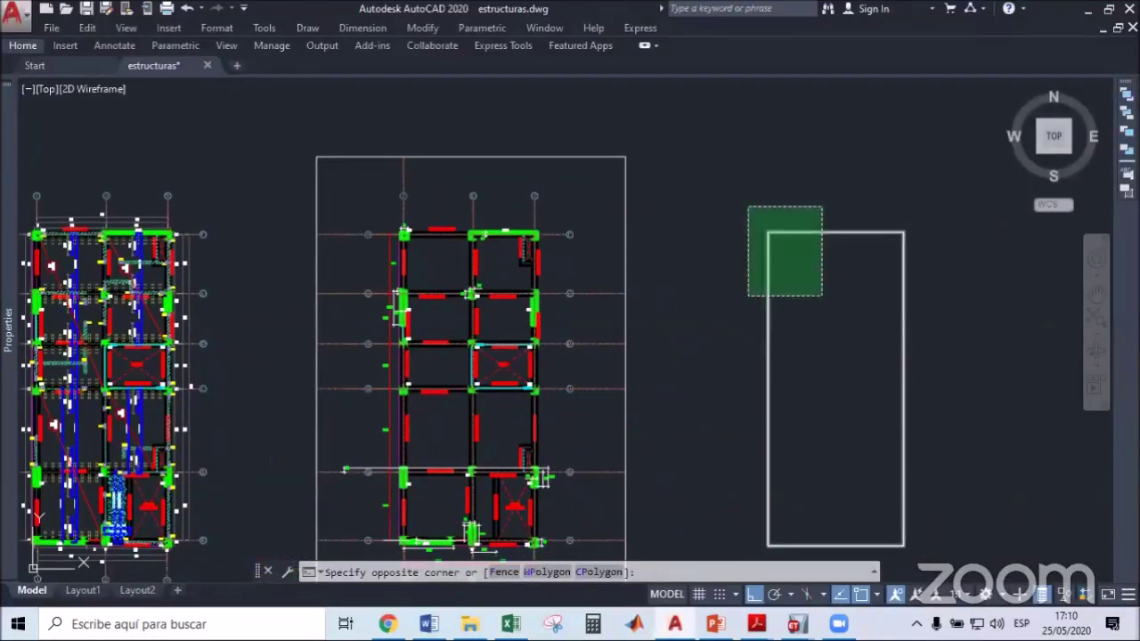
left_click(748, 206)
type("LI")
key("Return")
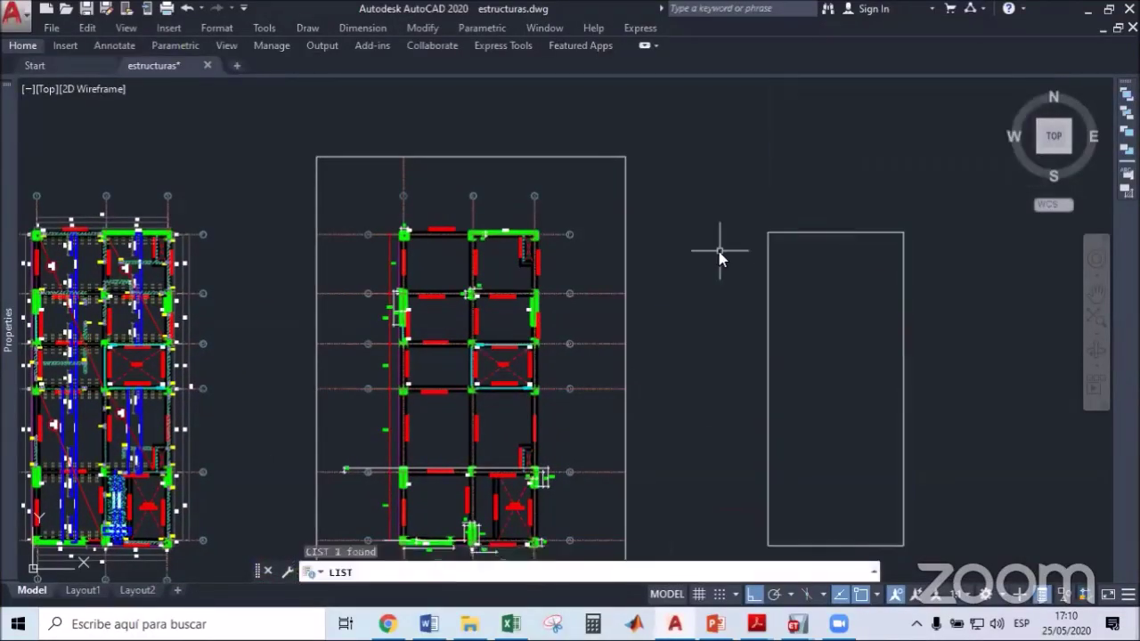
left_click_drag(469, 490, 379, 488)
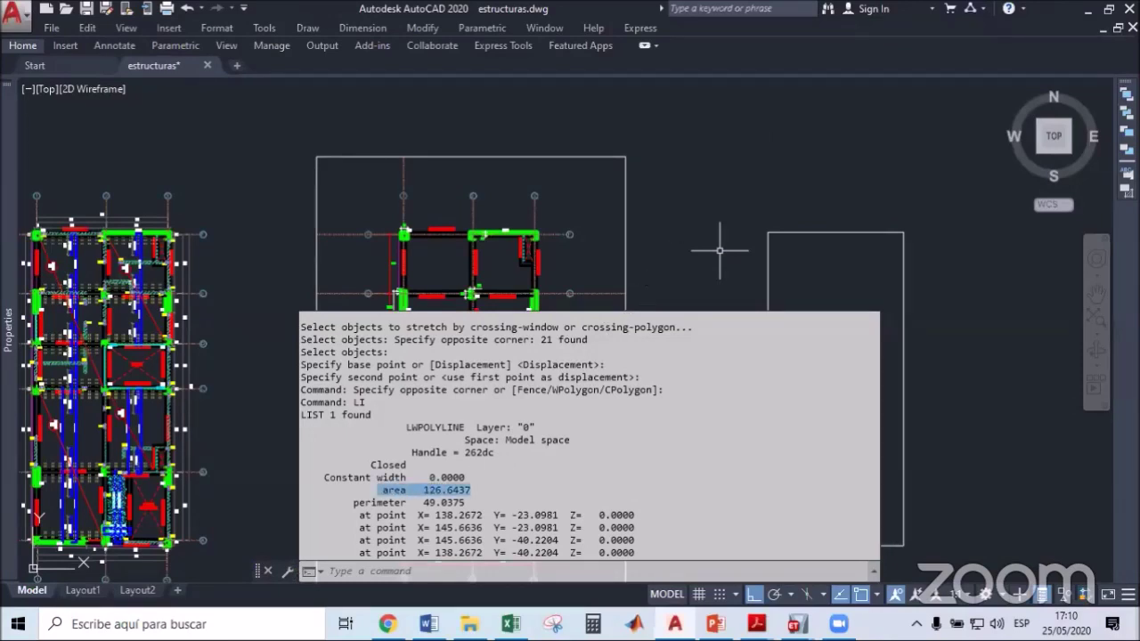
key("Escape")
middle_click_drag(560, 359, 561, 330)
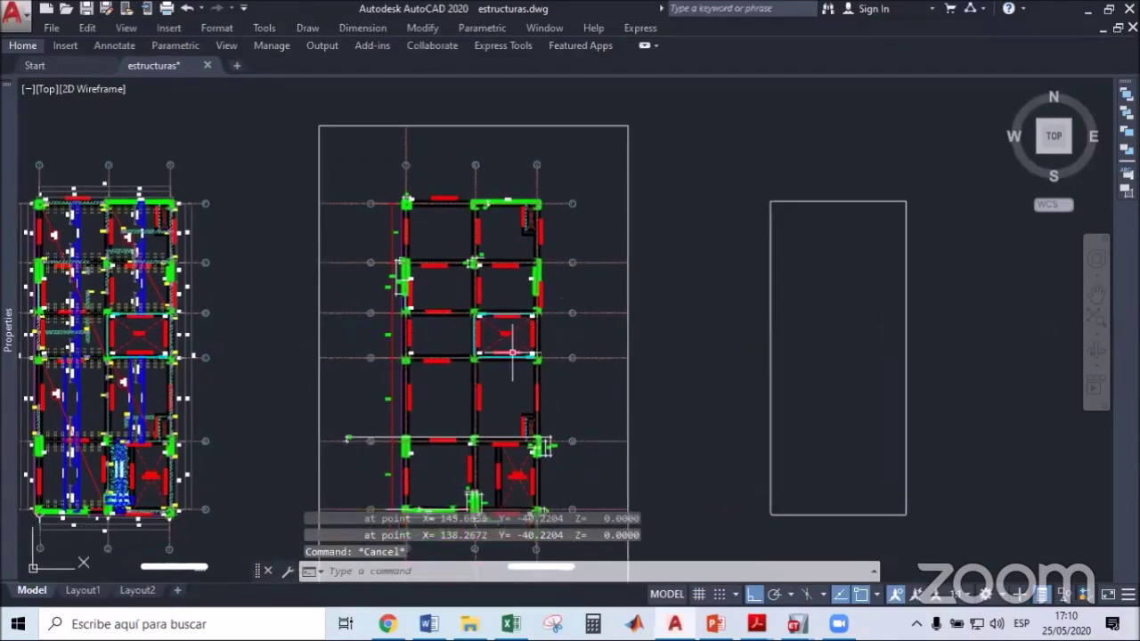
Return to Excel and check the AREA formula =127*6 (H72) and the seismic weight (E72) used for the P/A ratio.
left_click(510, 623)
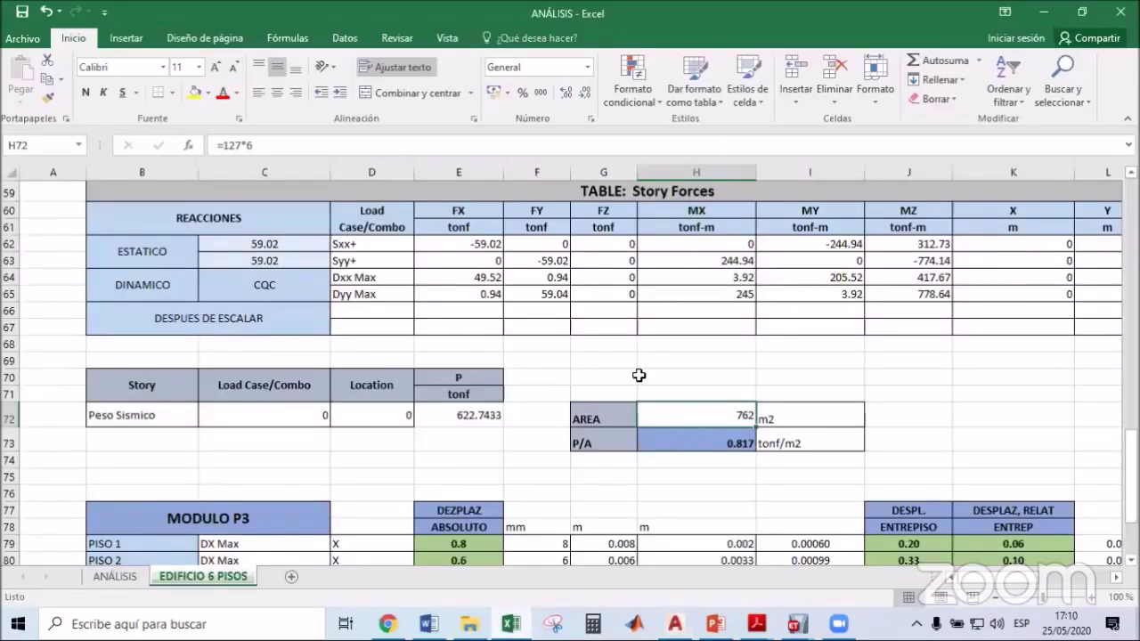
left_click(275, 145)
key("Return")
left_click(474, 423)
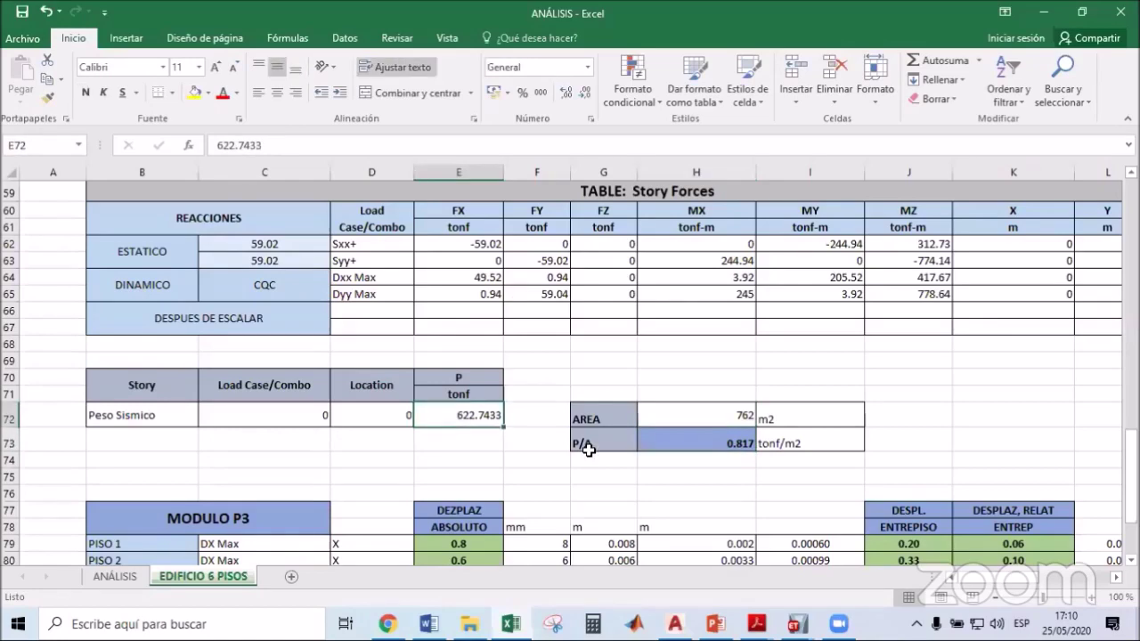
Switch to ETABS and close the open results table.
left_click(795, 624)
left_click(901, 574)
left_click(930, 92)
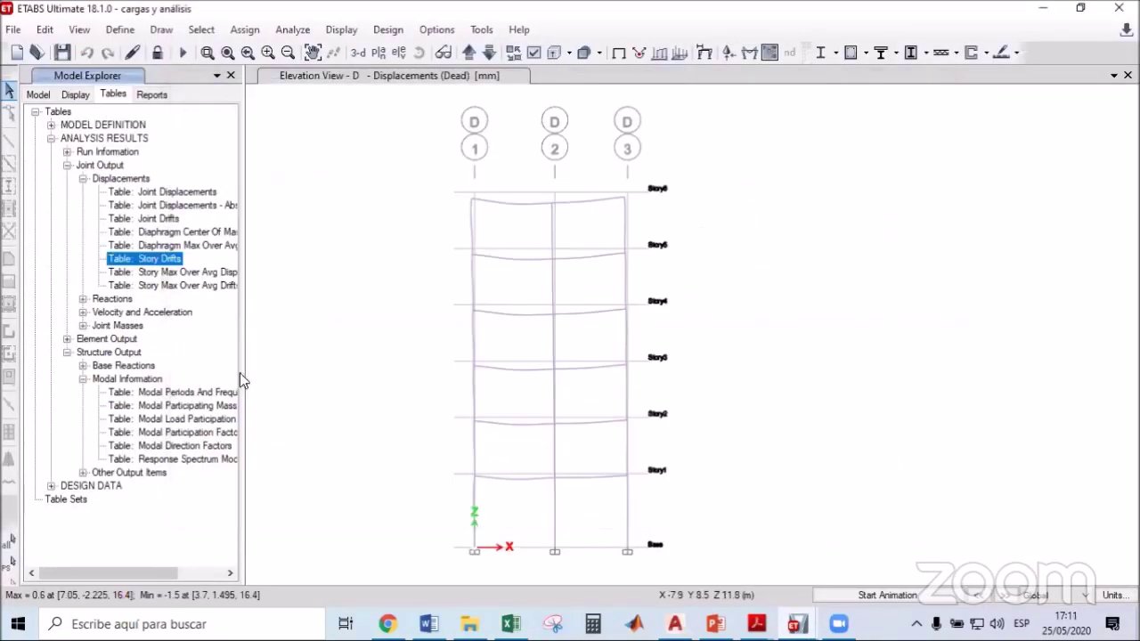
left_click(82, 300)
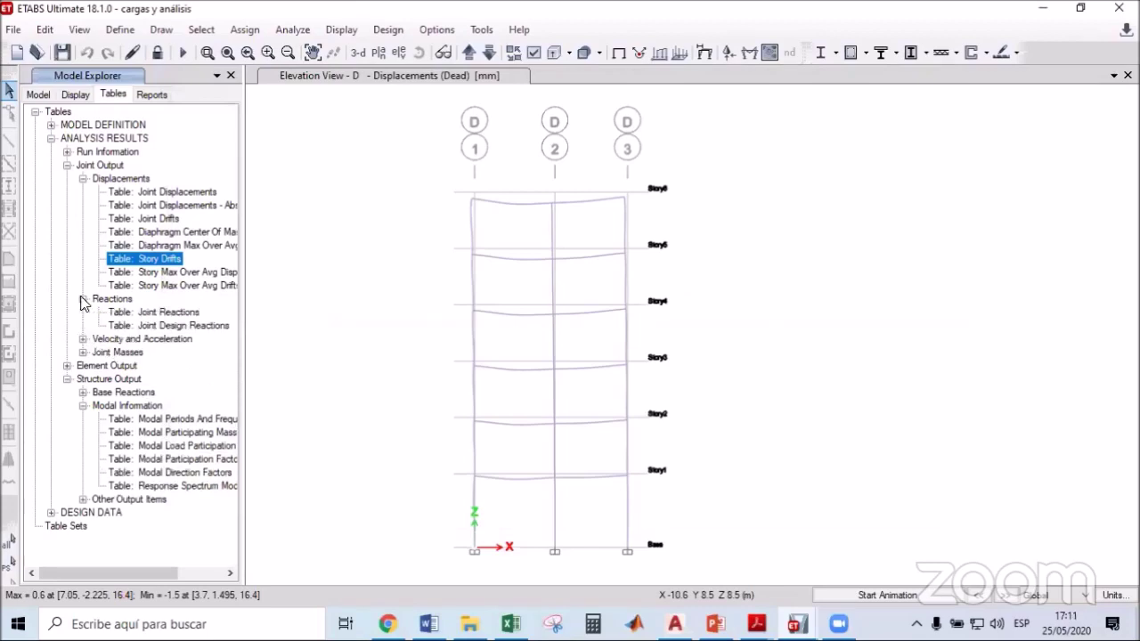
left_click(167, 312)
right_click(169, 318)
left_click(223, 326)
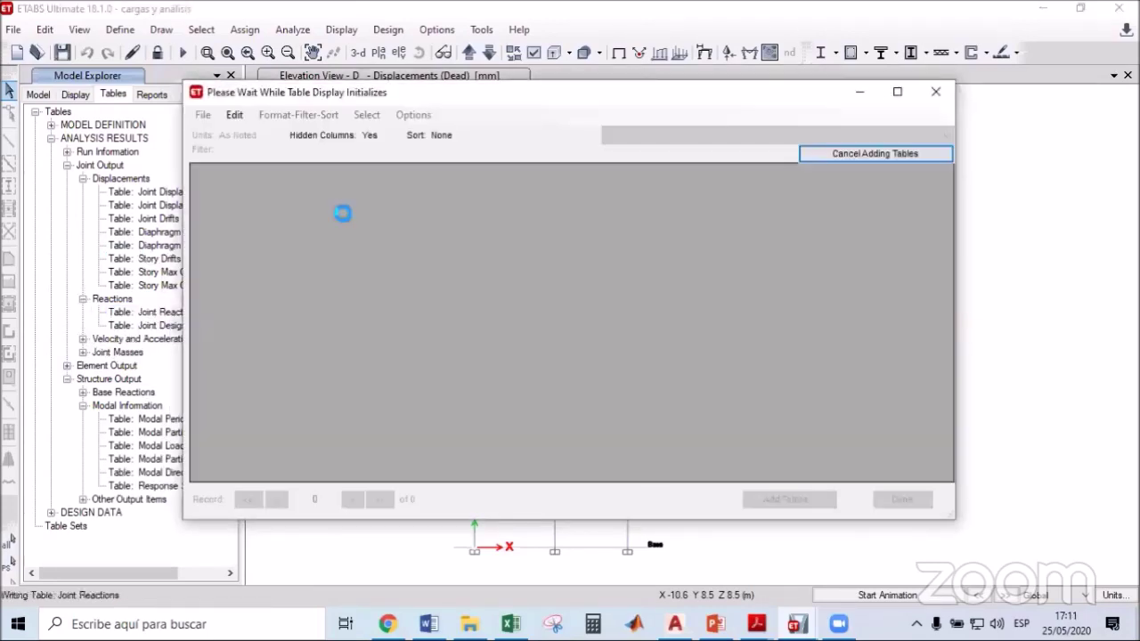
left_click(475, 174)
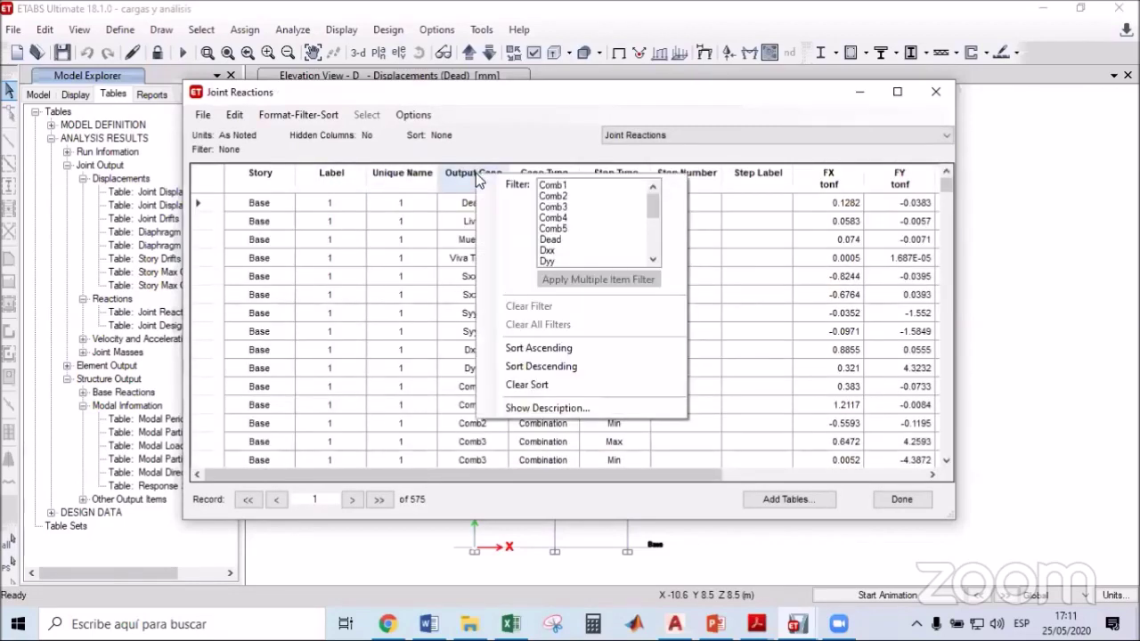
left_click_drag(654, 205, 653, 241)
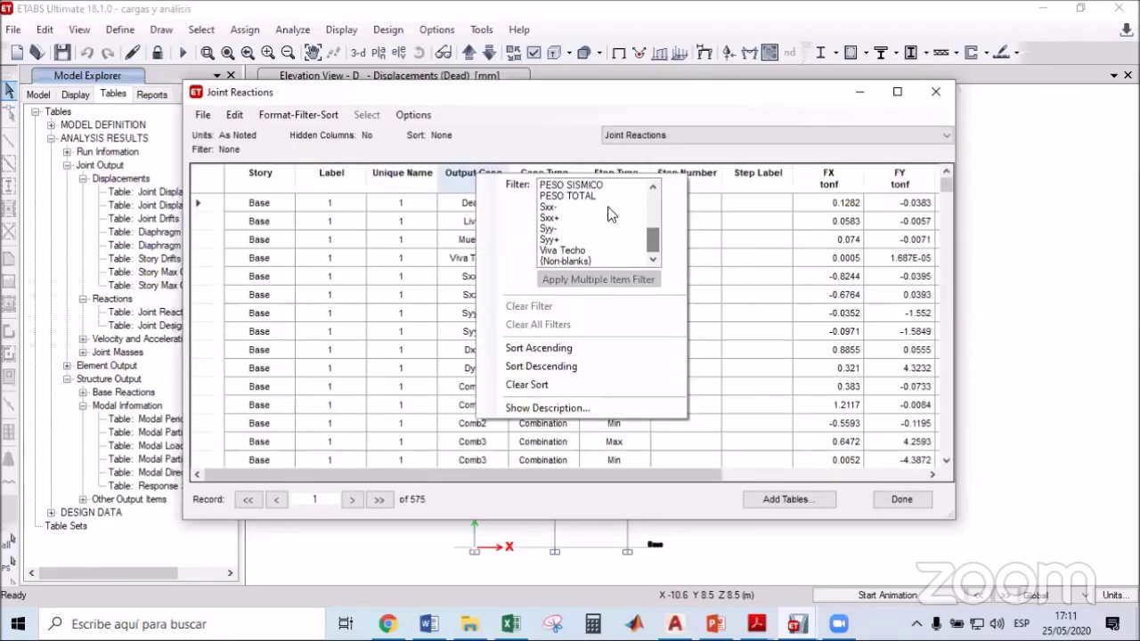
left_click(592, 185)
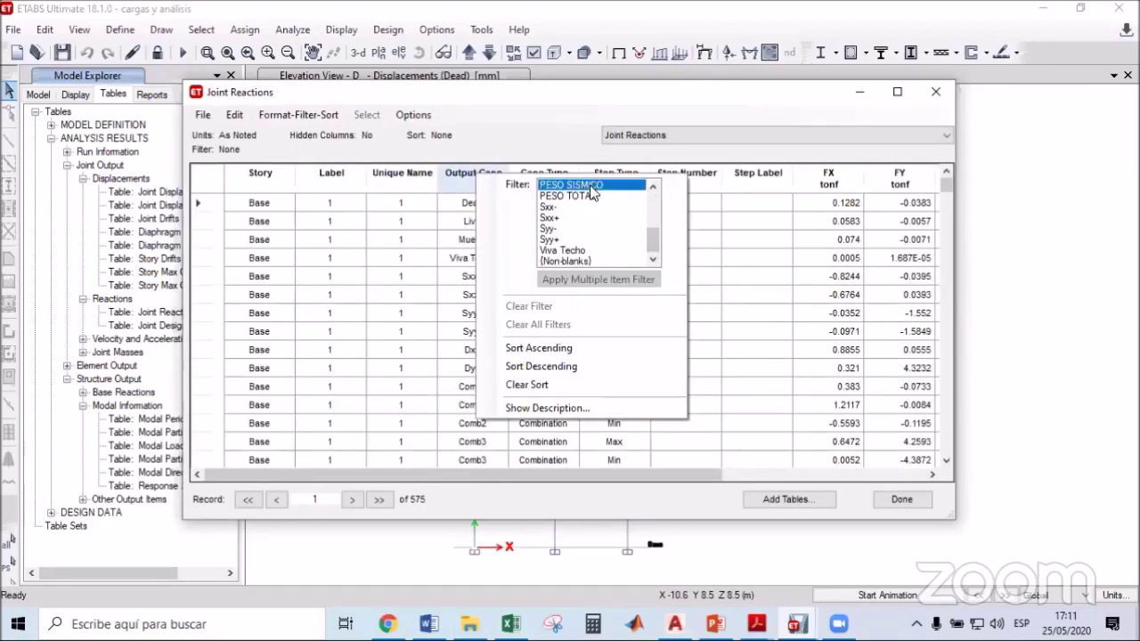
left_click(789, 277)
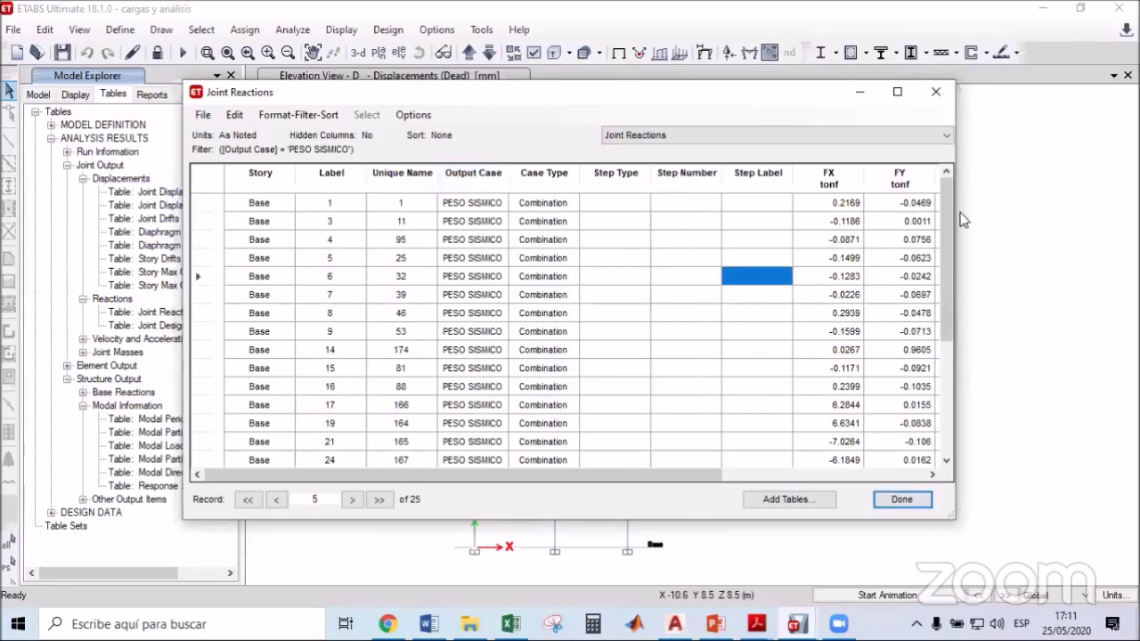
left_click(936, 92)
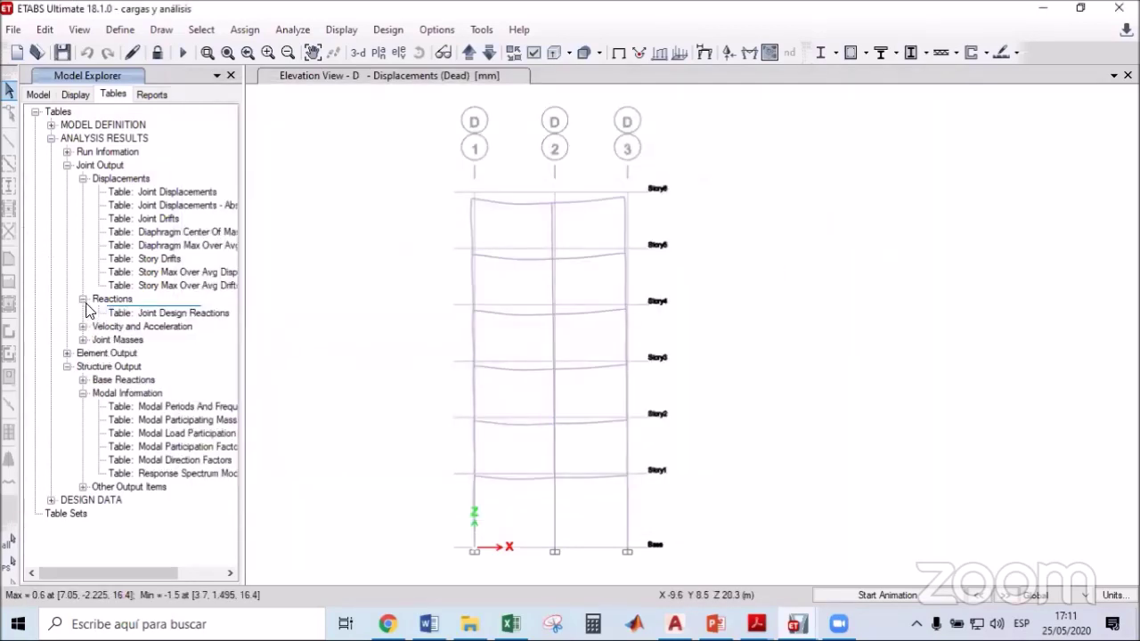
Collapse the joint output results and display the Base Reactions table from the structure output.
left_click(84, 301)
left_click(67, 166)
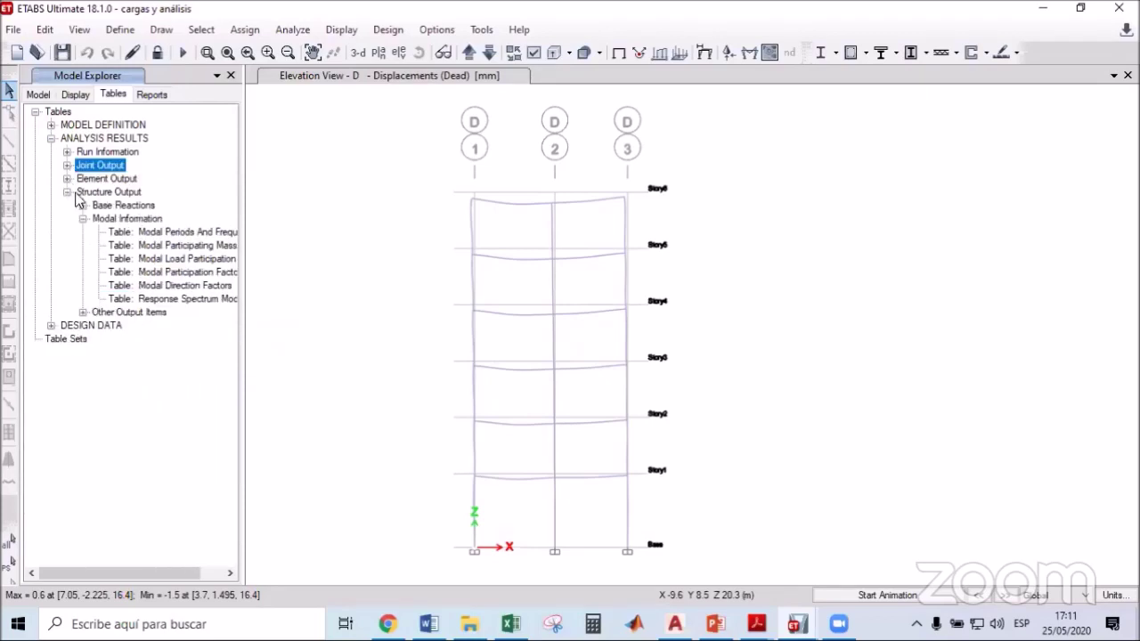
left_click(82, 205)
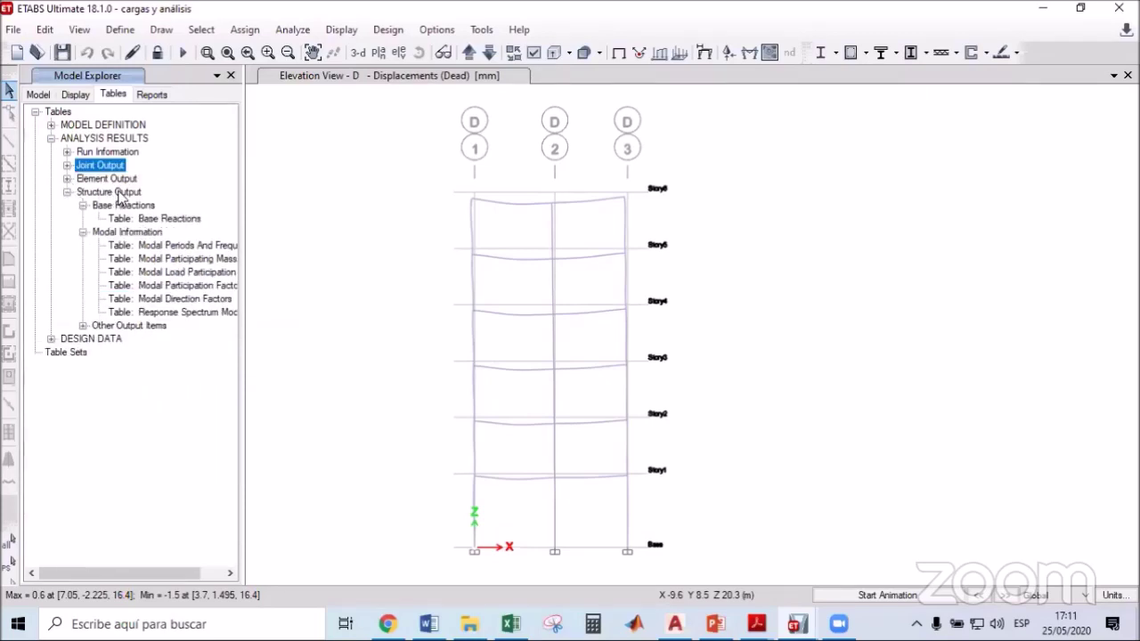
left_click(149, 223)
right_click(150, 222)
left_click(191, 231)
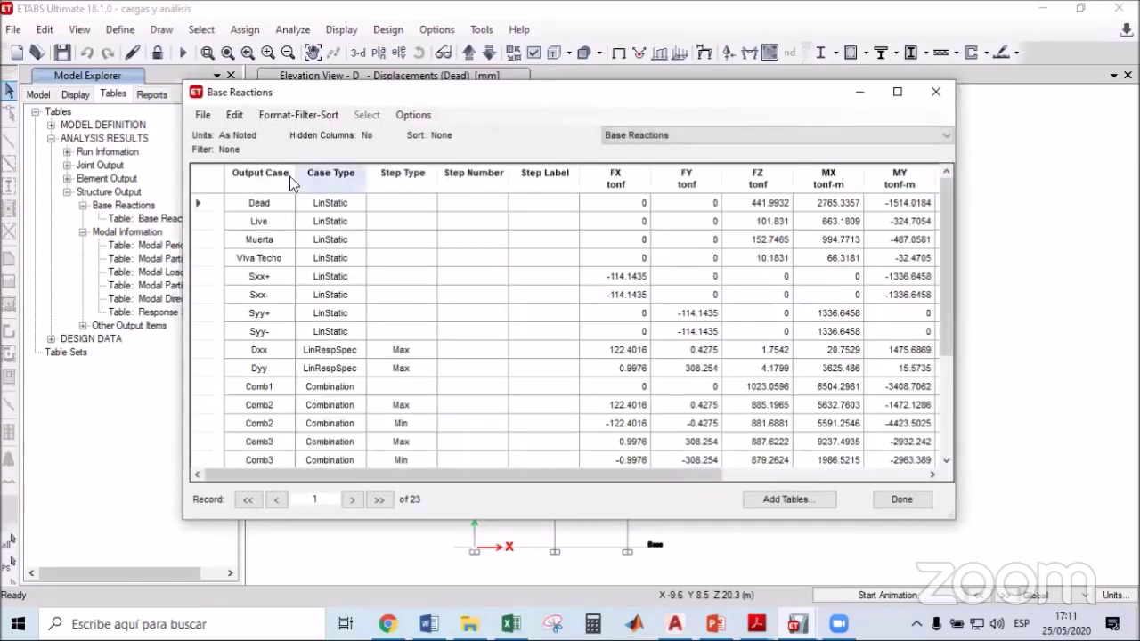
Filter the base reactions to the PESO SISMICO output case, and compare its FZ with the seismic weight in Excel cell E72.
left_click(260, 173)
left_click_drag(449, 213, 444, 247)
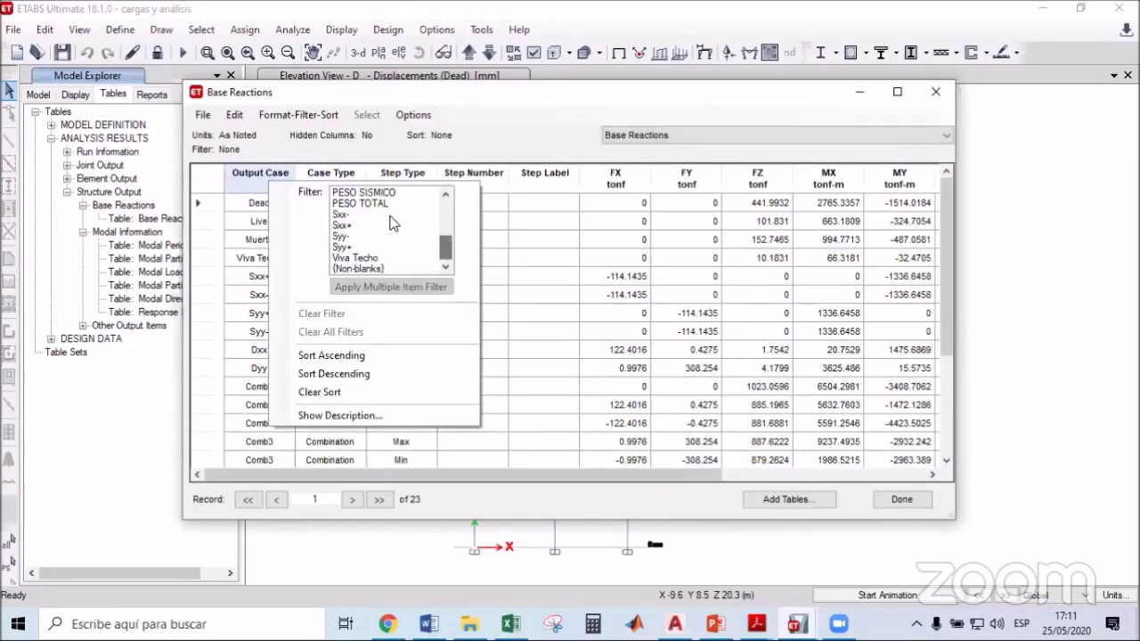
left_click(365, 193)
left_click(632, 315)
left_click(765, 203)
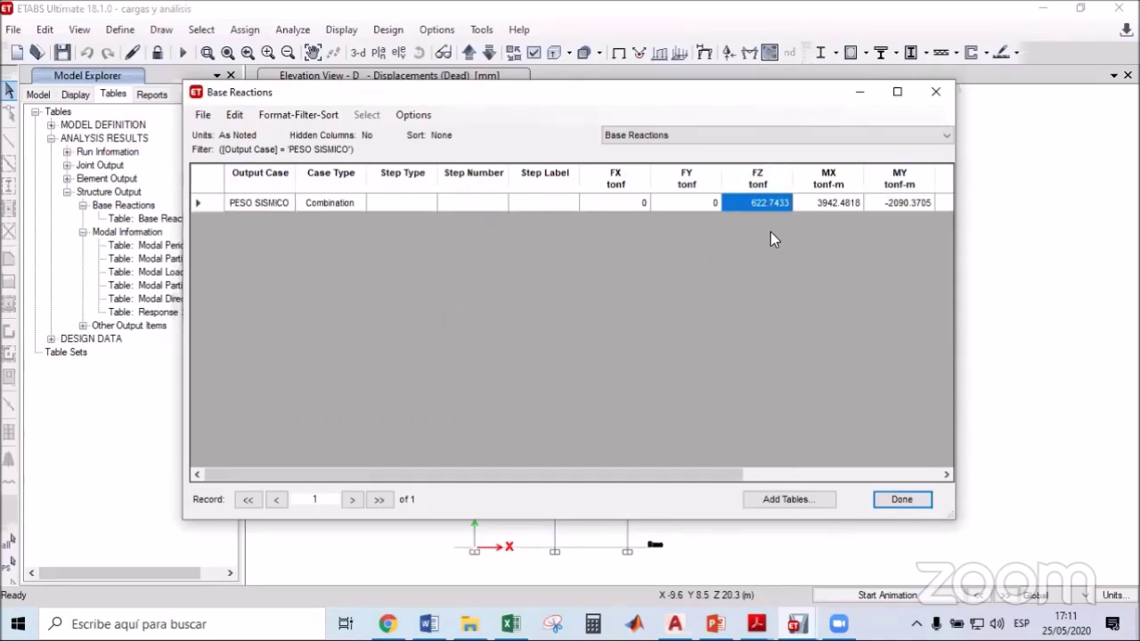
left_click(512, 623)
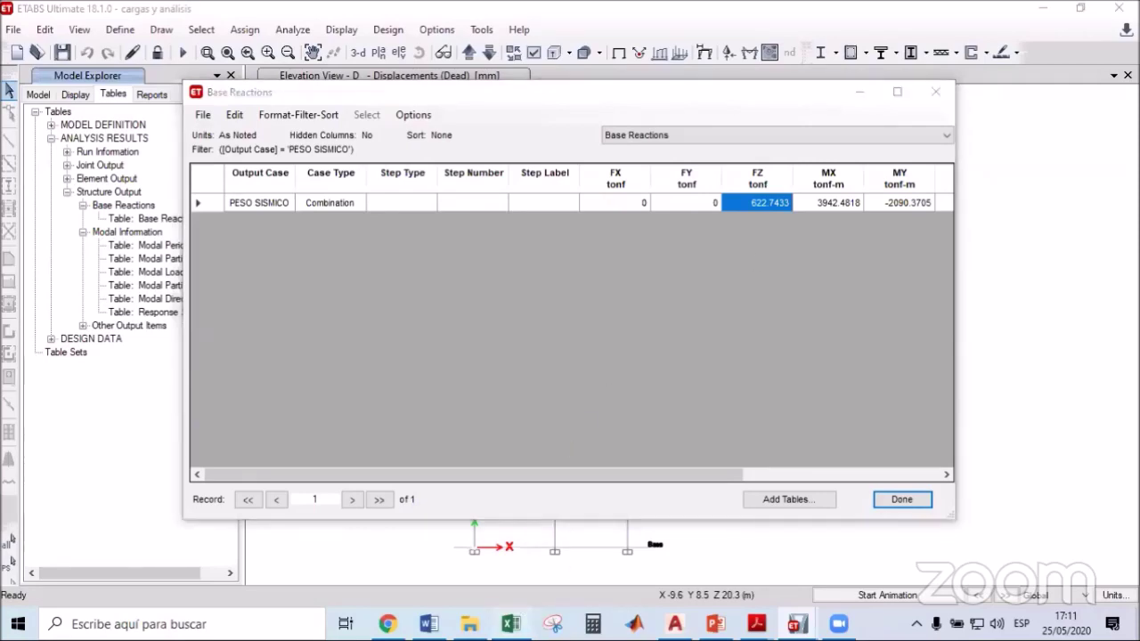
left_click(463, 415)
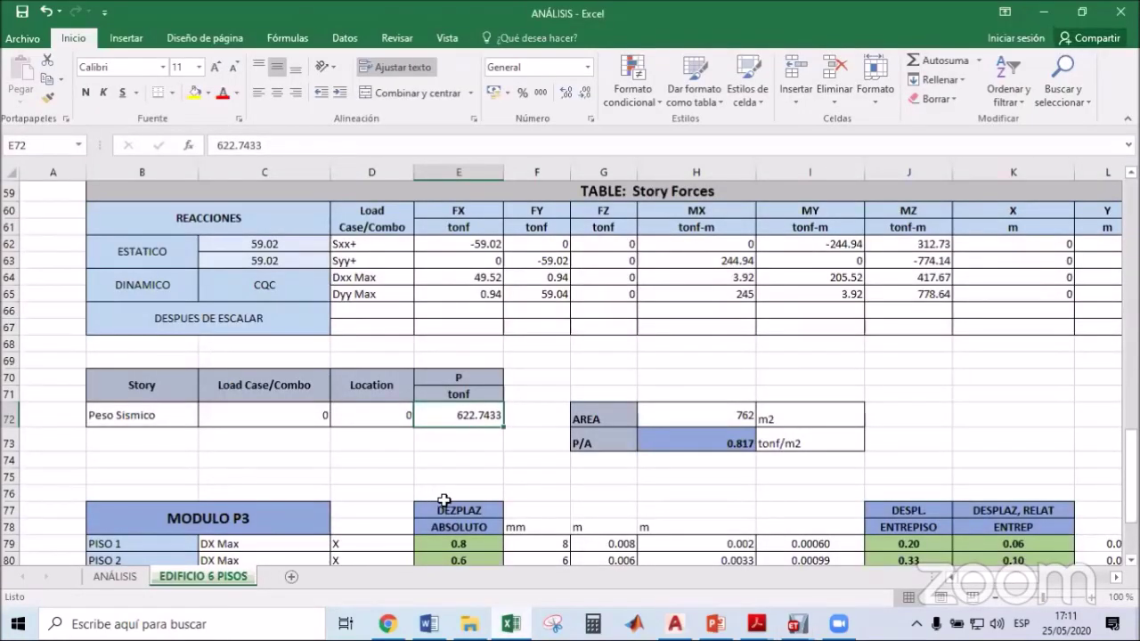
Check the formula in H73 that calculates the P/A ratio from the seismic weight and the area.
left_click(806, 445)
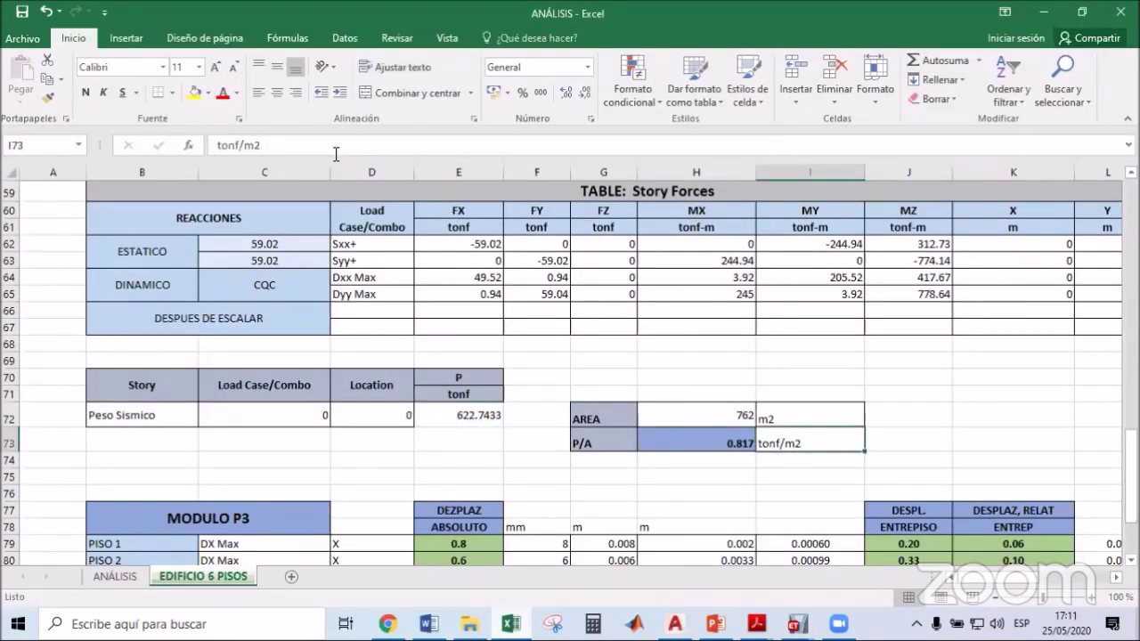
left_click(717, 443)
left_click(287, 147)
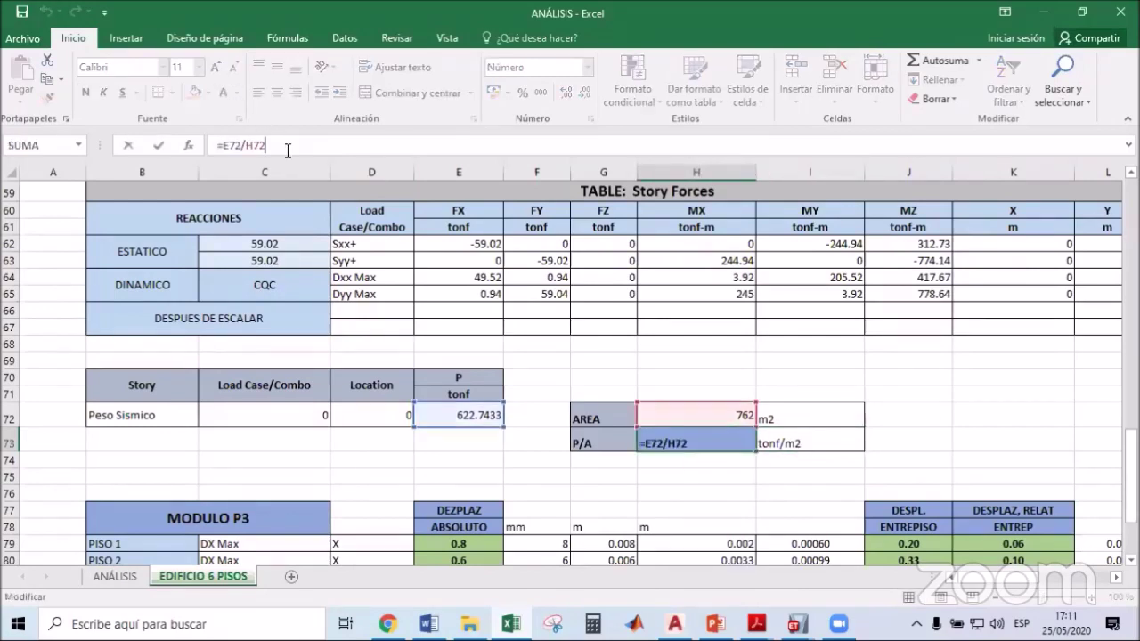
key("Return")
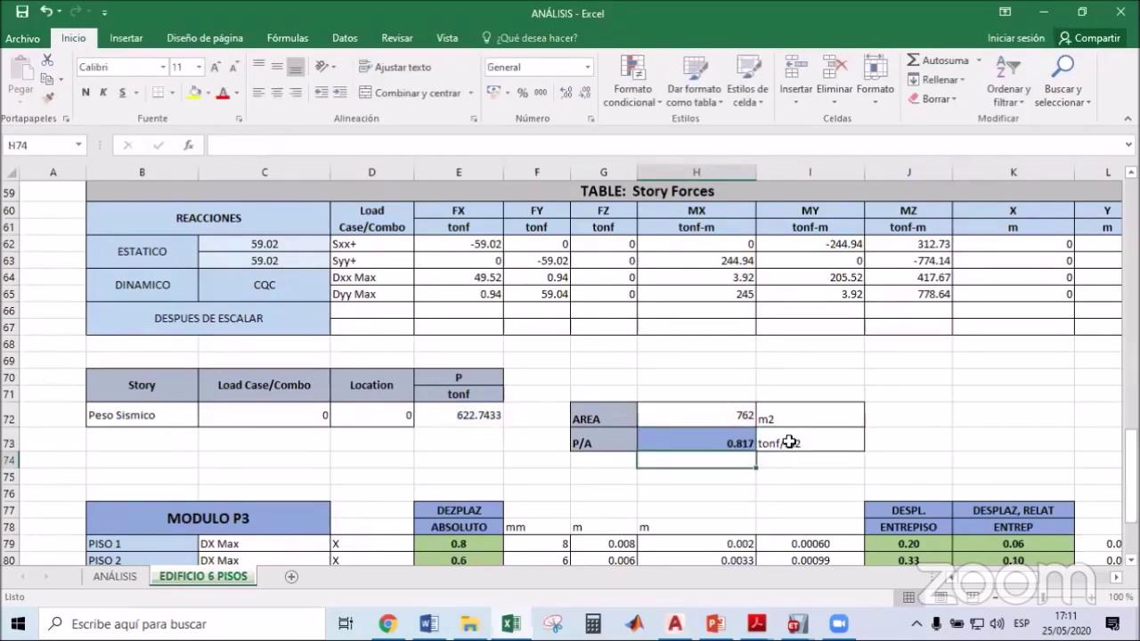
Record the P/A check beside the ratio by entering "< 1" in J73 and "OK" in K73.
left_click(894, 433)
type("< 1")
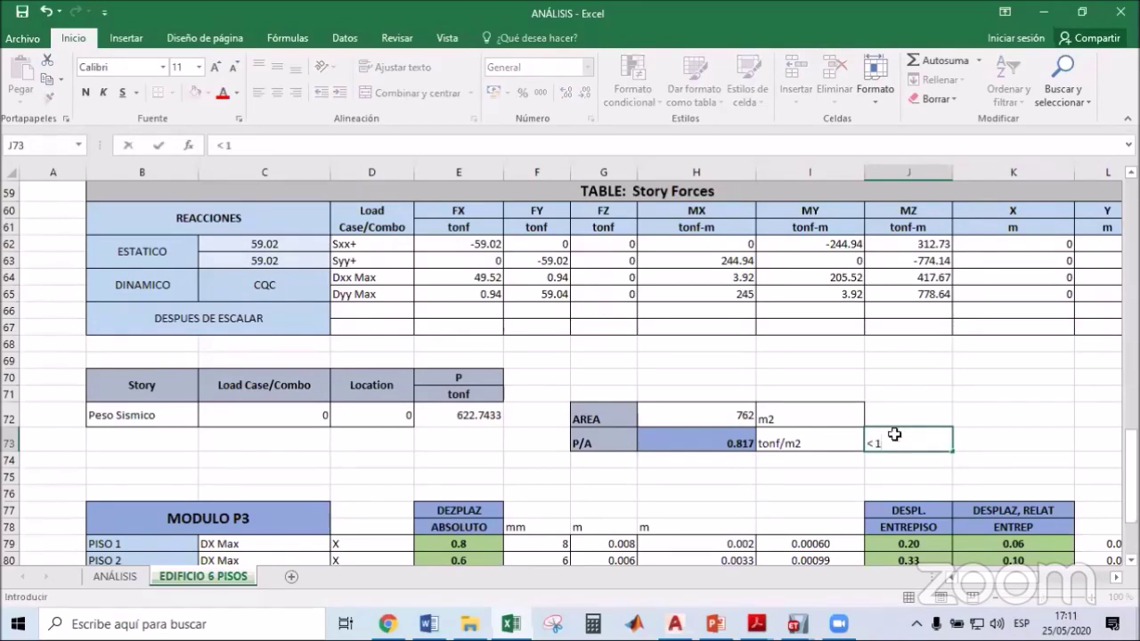
key("Tab")
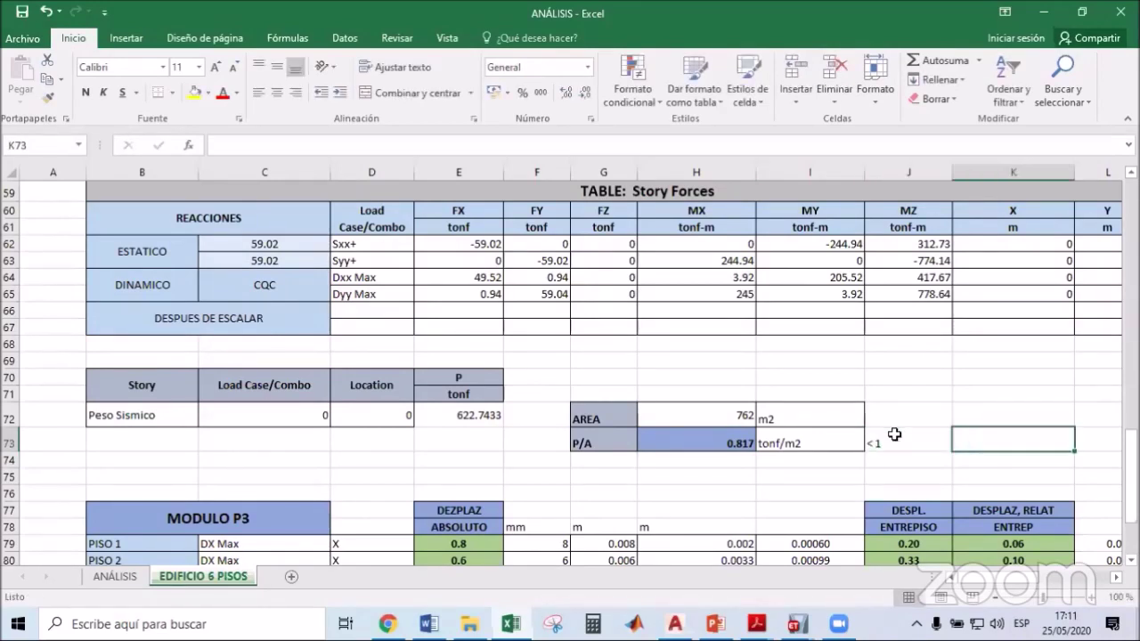
type("OK")
key("Return")
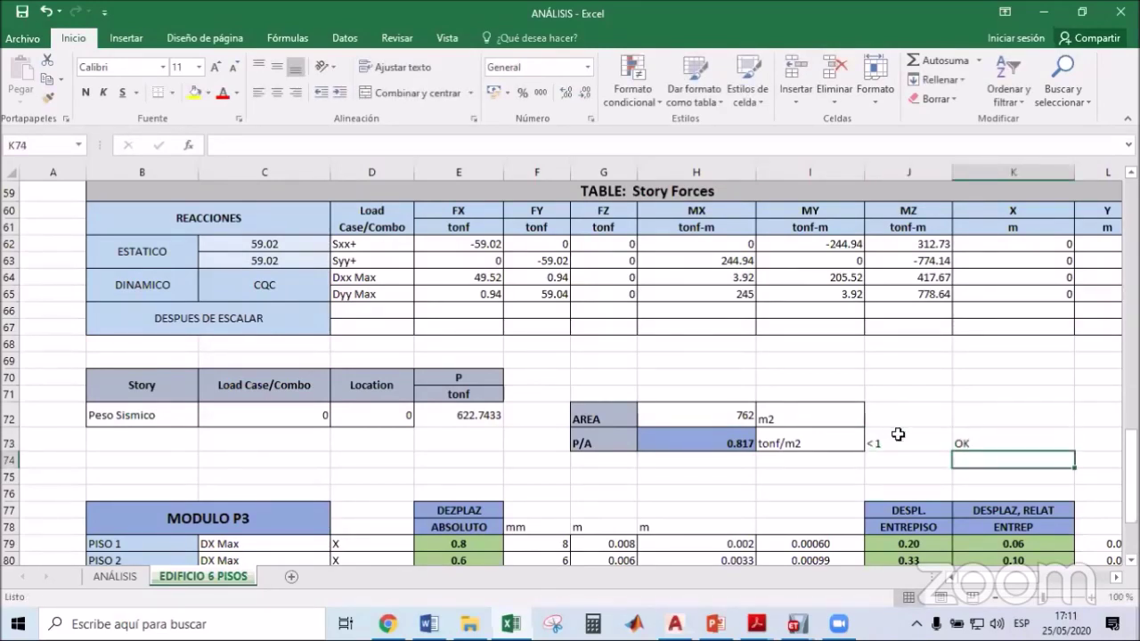
left_click_drag(1013, 445, 599, 451)
scroll(623, 463, "up", 3)
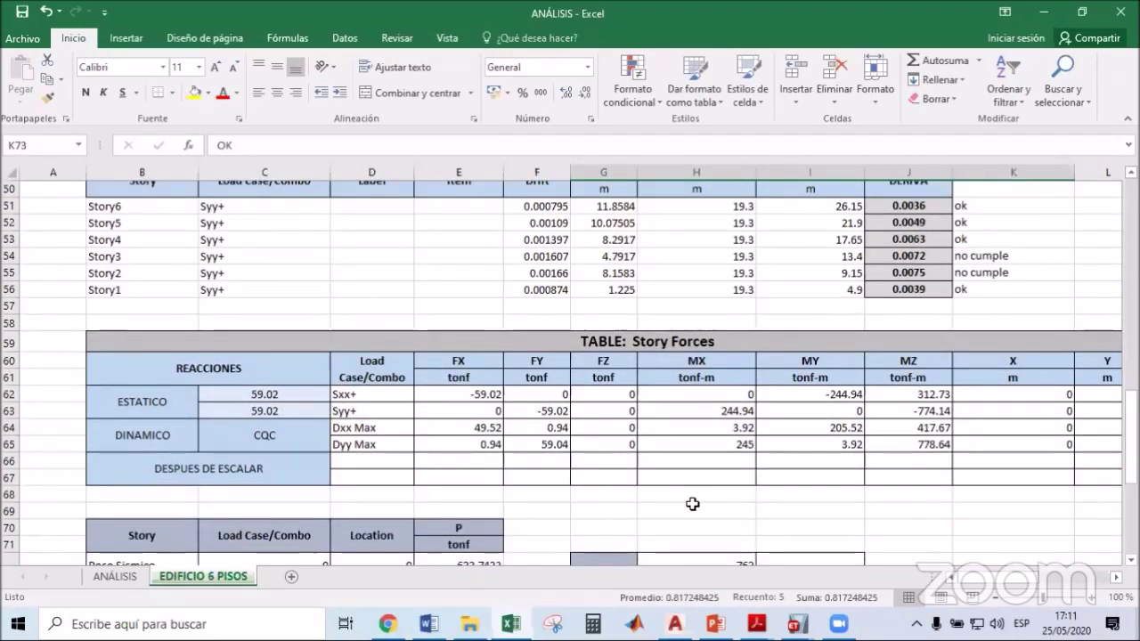
Switch to the Word document PROCEDIMIENTO EN ETABS and review the work procedure back to its beginning.
key("alt+Tab")
scroll(672, 388, "up", 10)
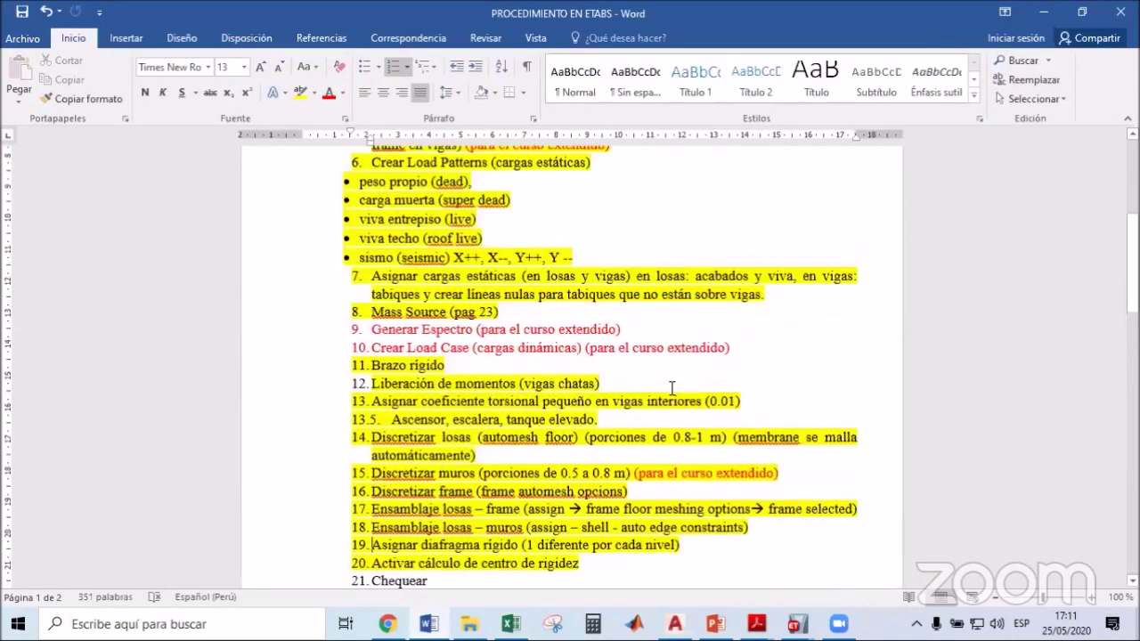
scroll(671, 388, "up", 1)
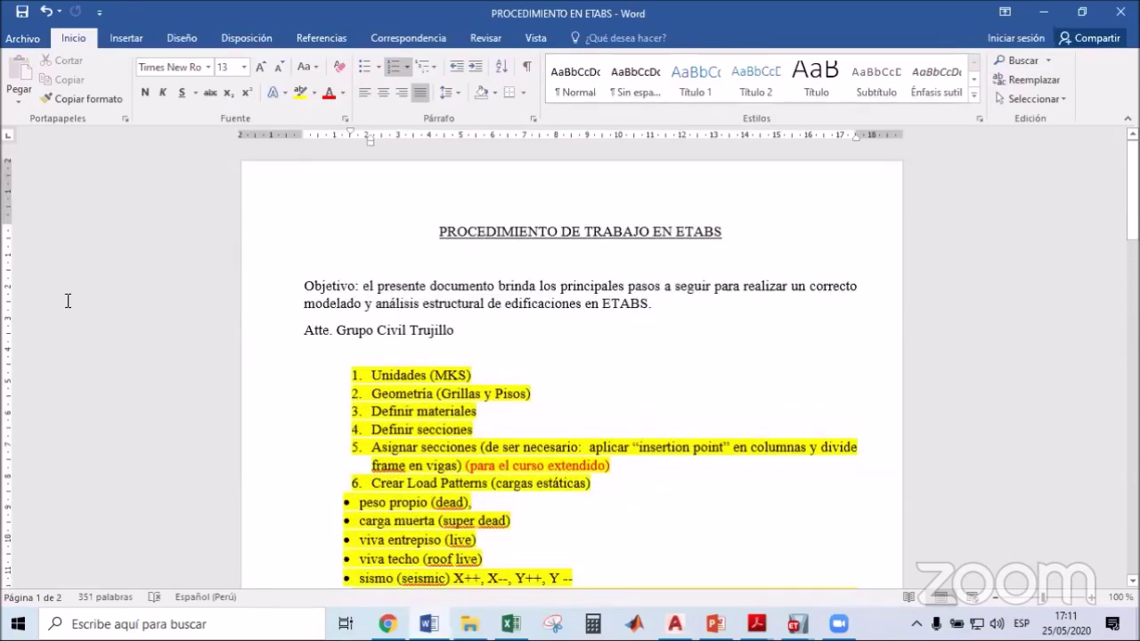
Switch to the PowerPoint file ppt ETABS, start the slide show from example slide 28 and advance to the Conclusiones slide.
key("alt+Tab")
left_click_drag(152, 211, 155, 512)
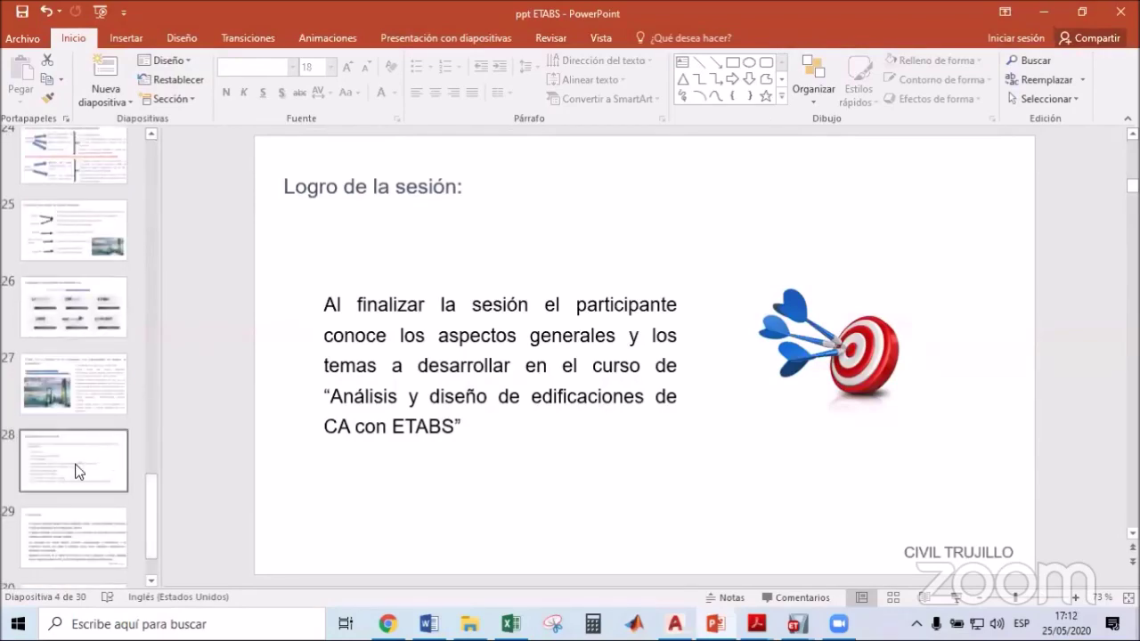
left_click(71, 470)
scroll(94, 448, "down", 1)
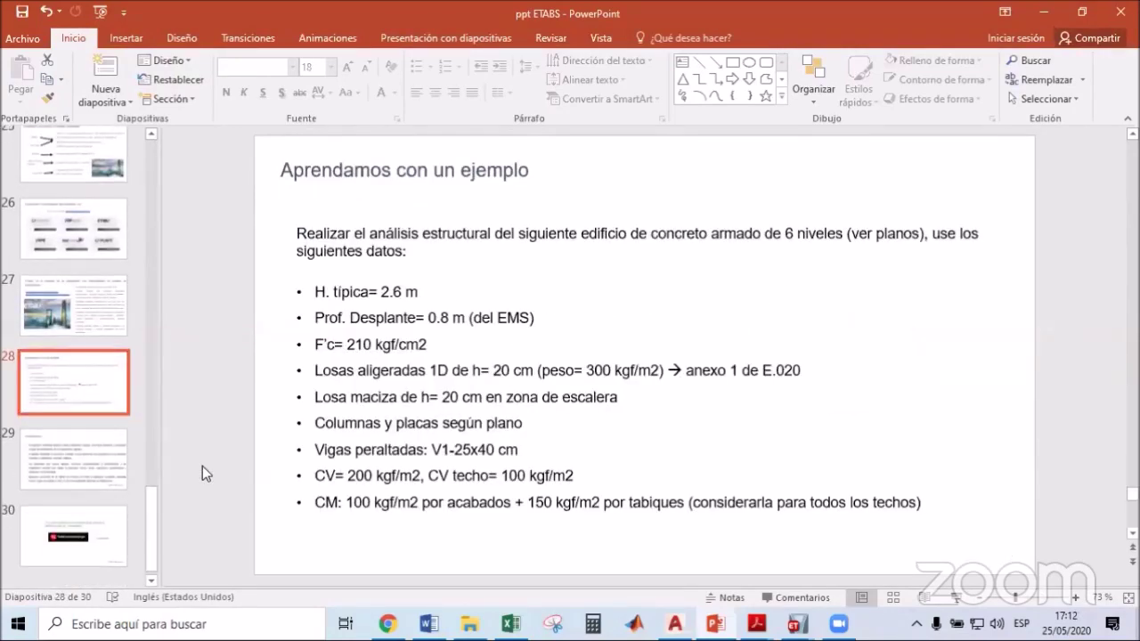
key("shift+F5")
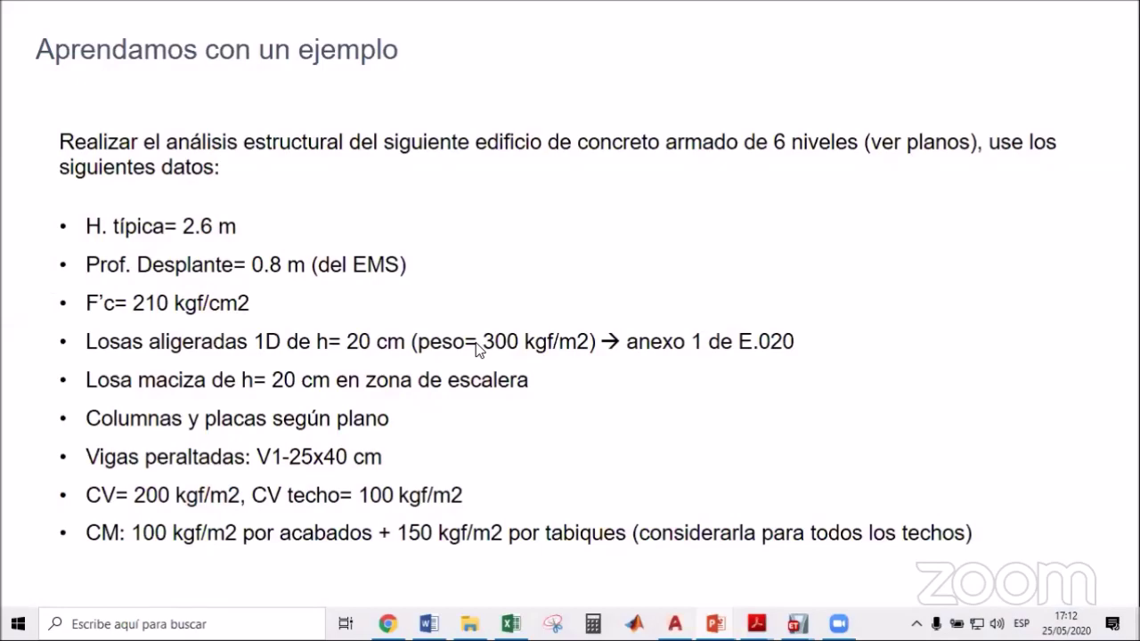
key("Right")
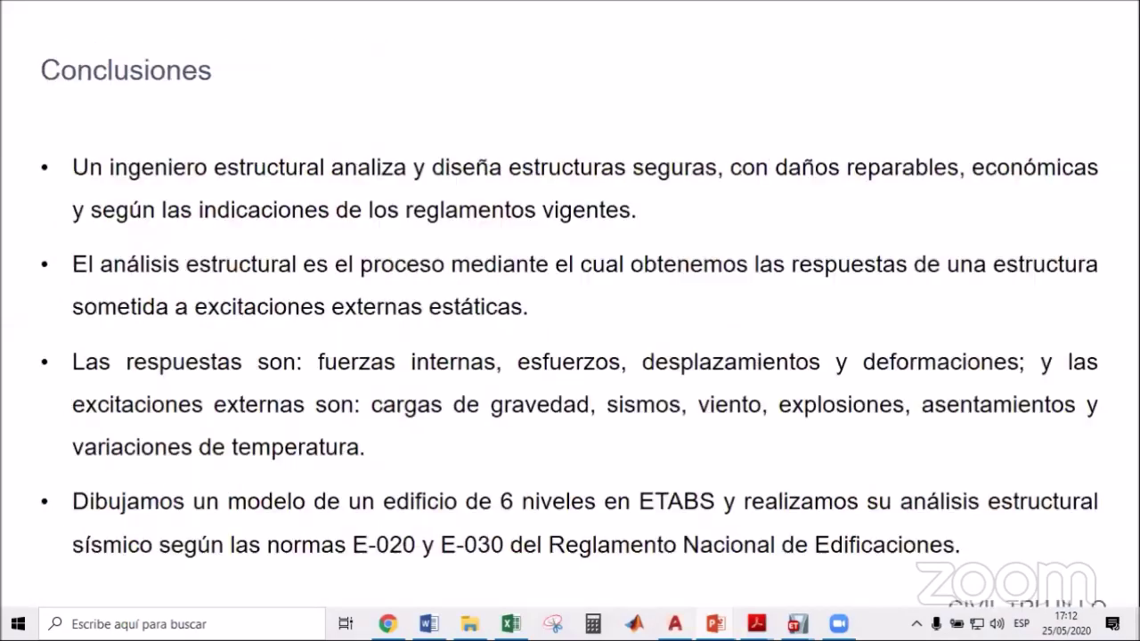